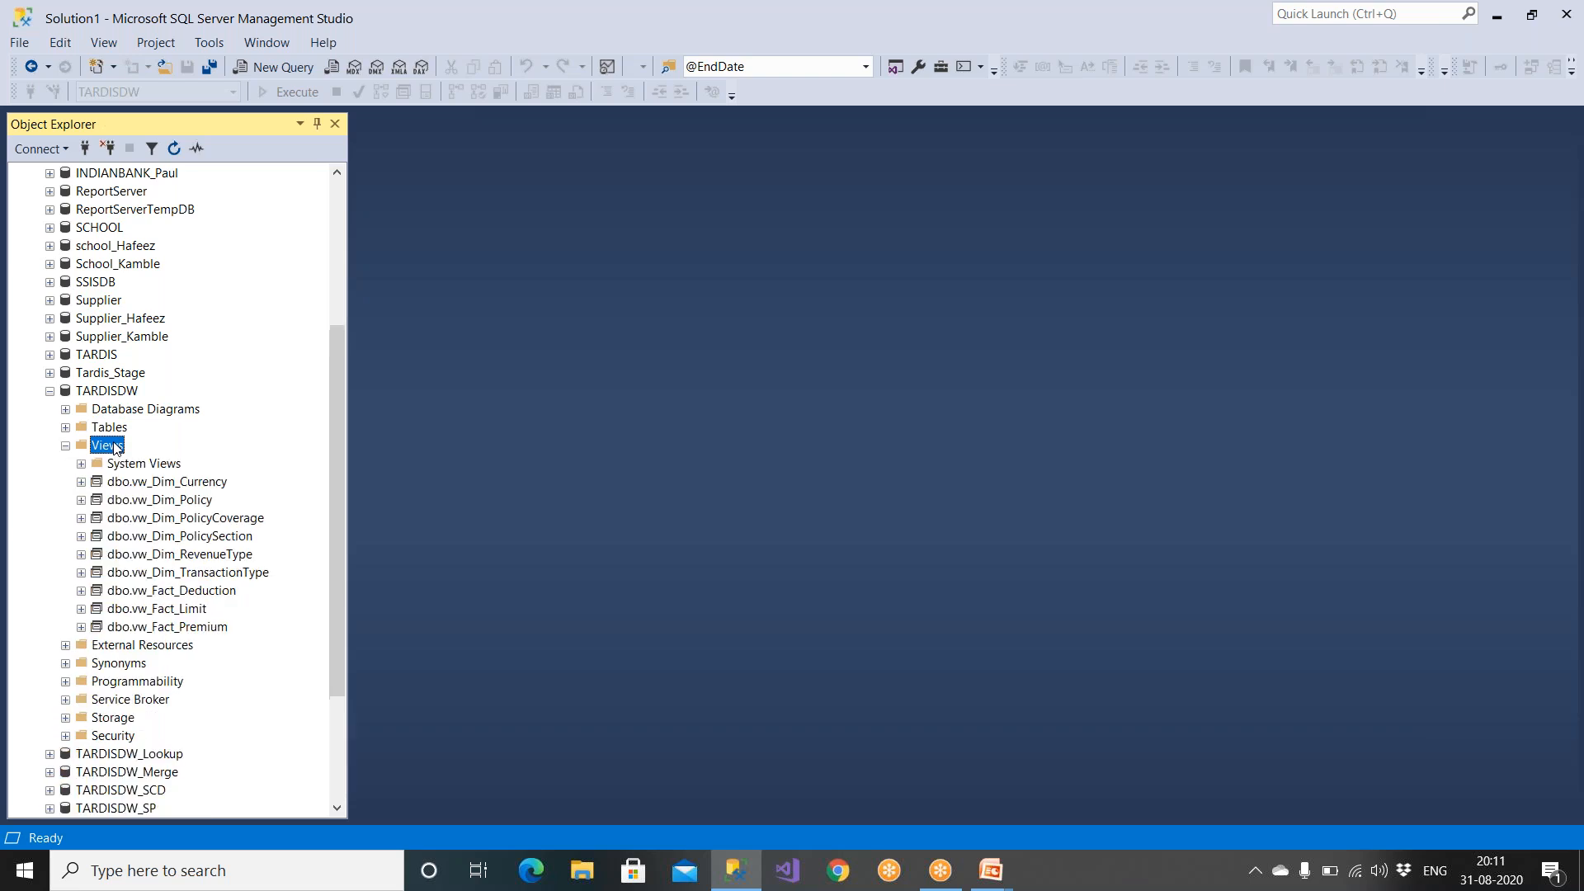
Examine the dimension and fact views listed under the TARDISDW database, from vw_Dim_Currency to vw_Fact_Premium.
left_click(188, 490)
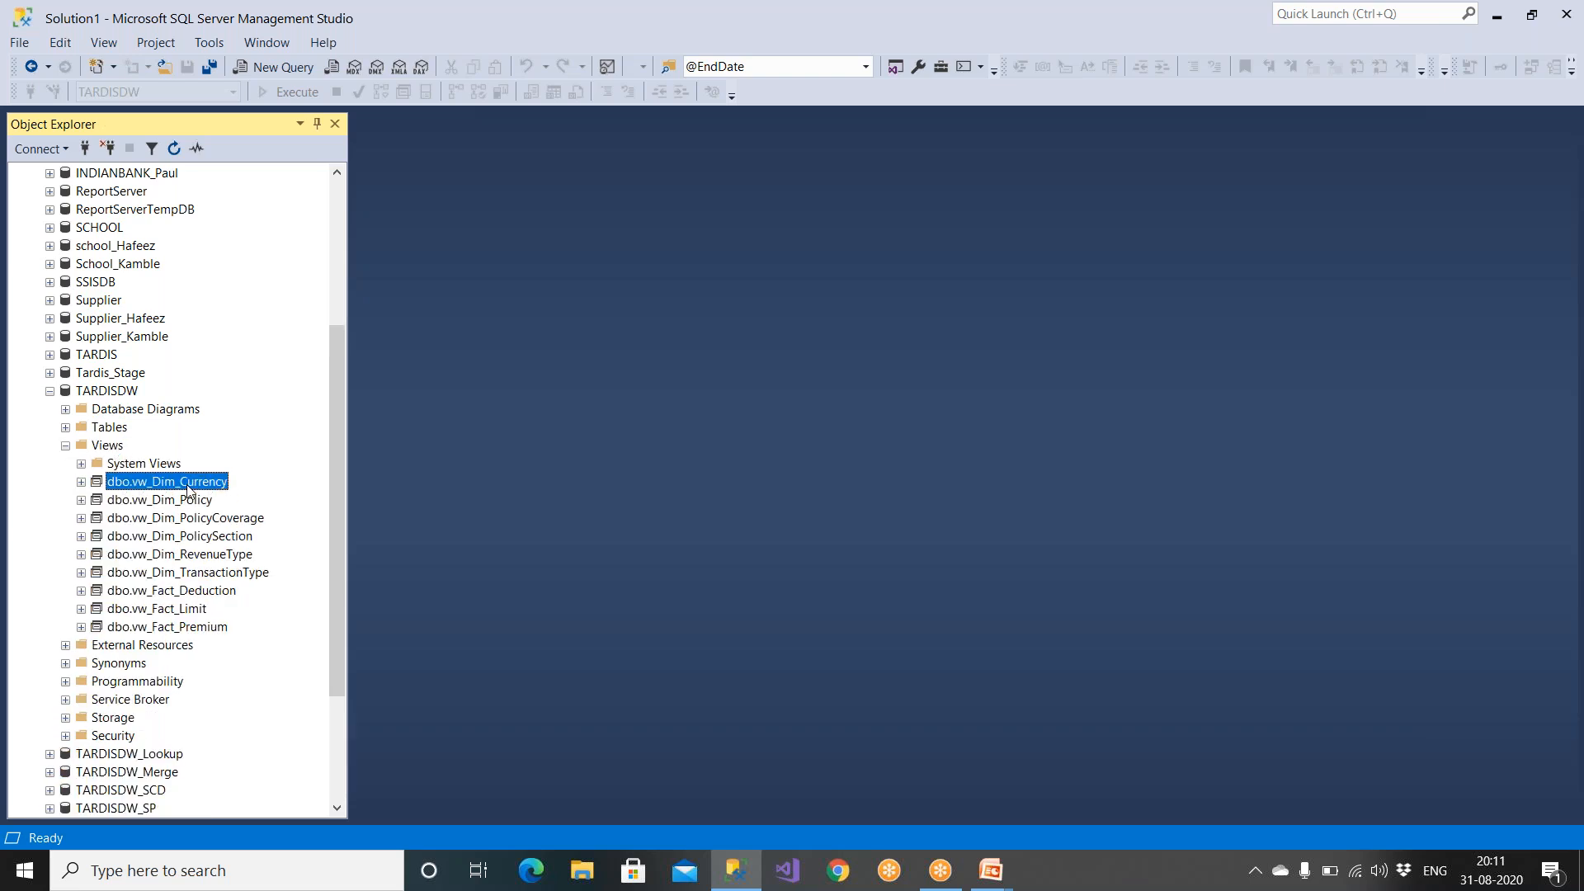
left_click(191, 499)
left_click(196, 519)
left_click(200, 536)
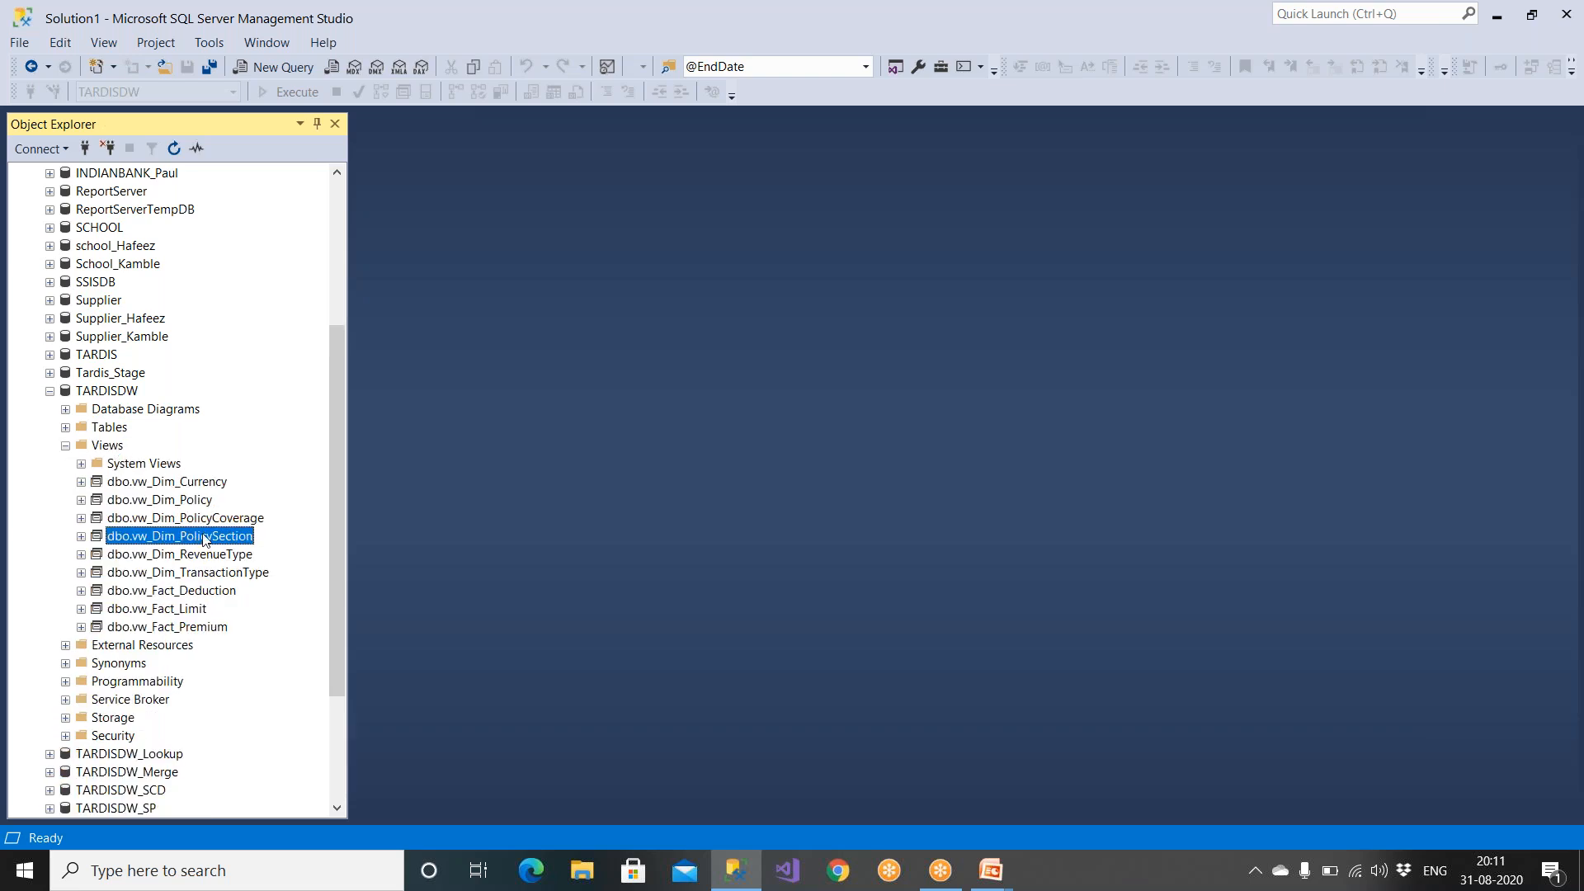
left_click(205, 502)
left_click(226, 520)
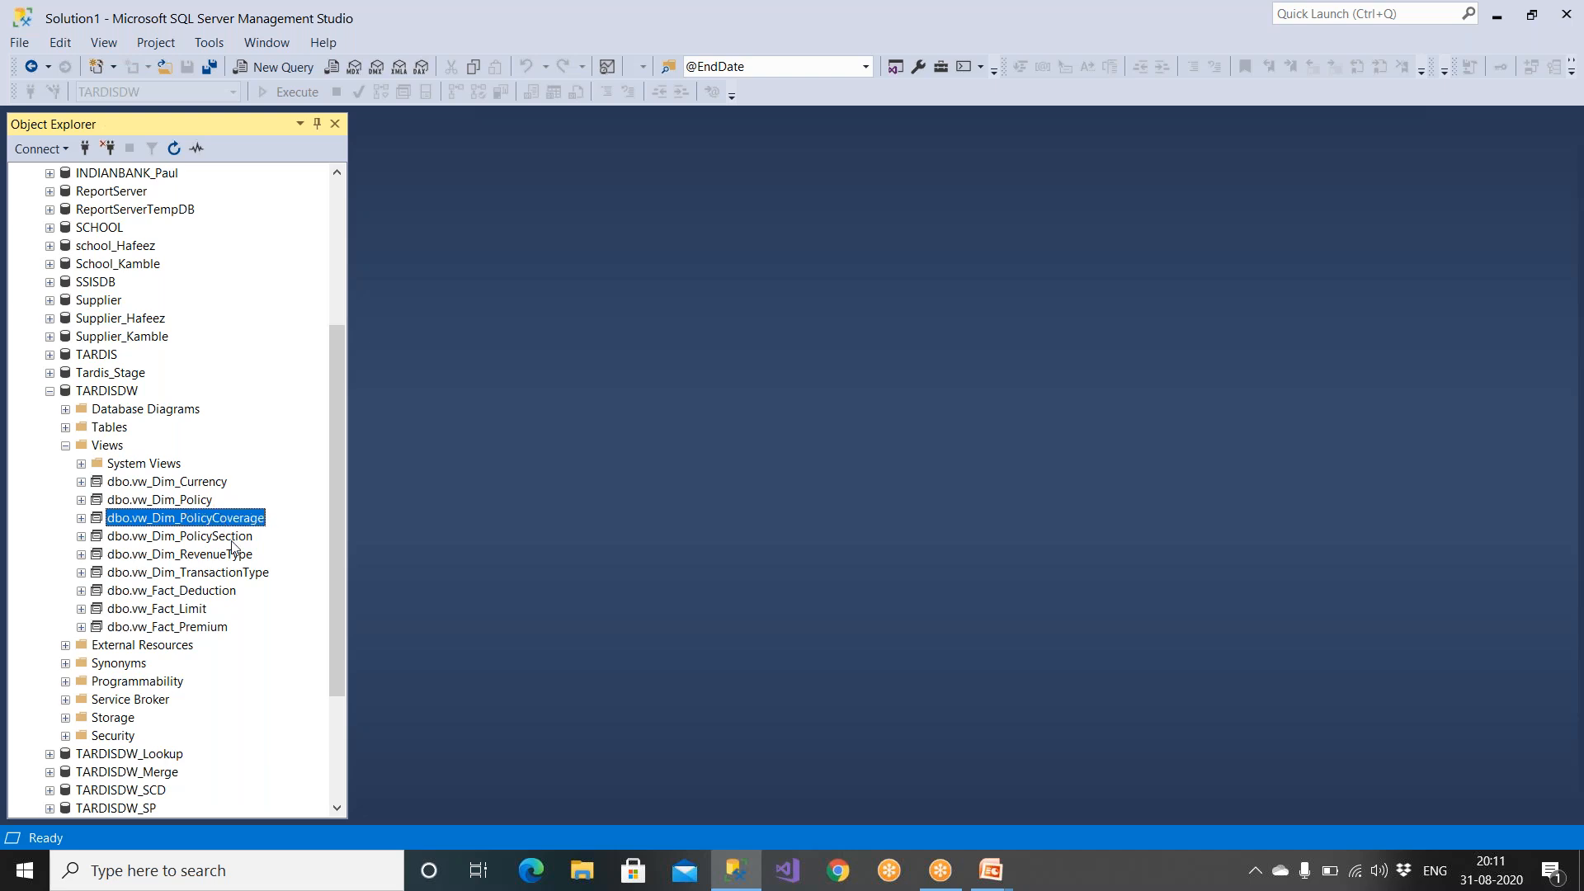
left_click(235, 538)
left_click(238, 555)
left_click(239, 573)
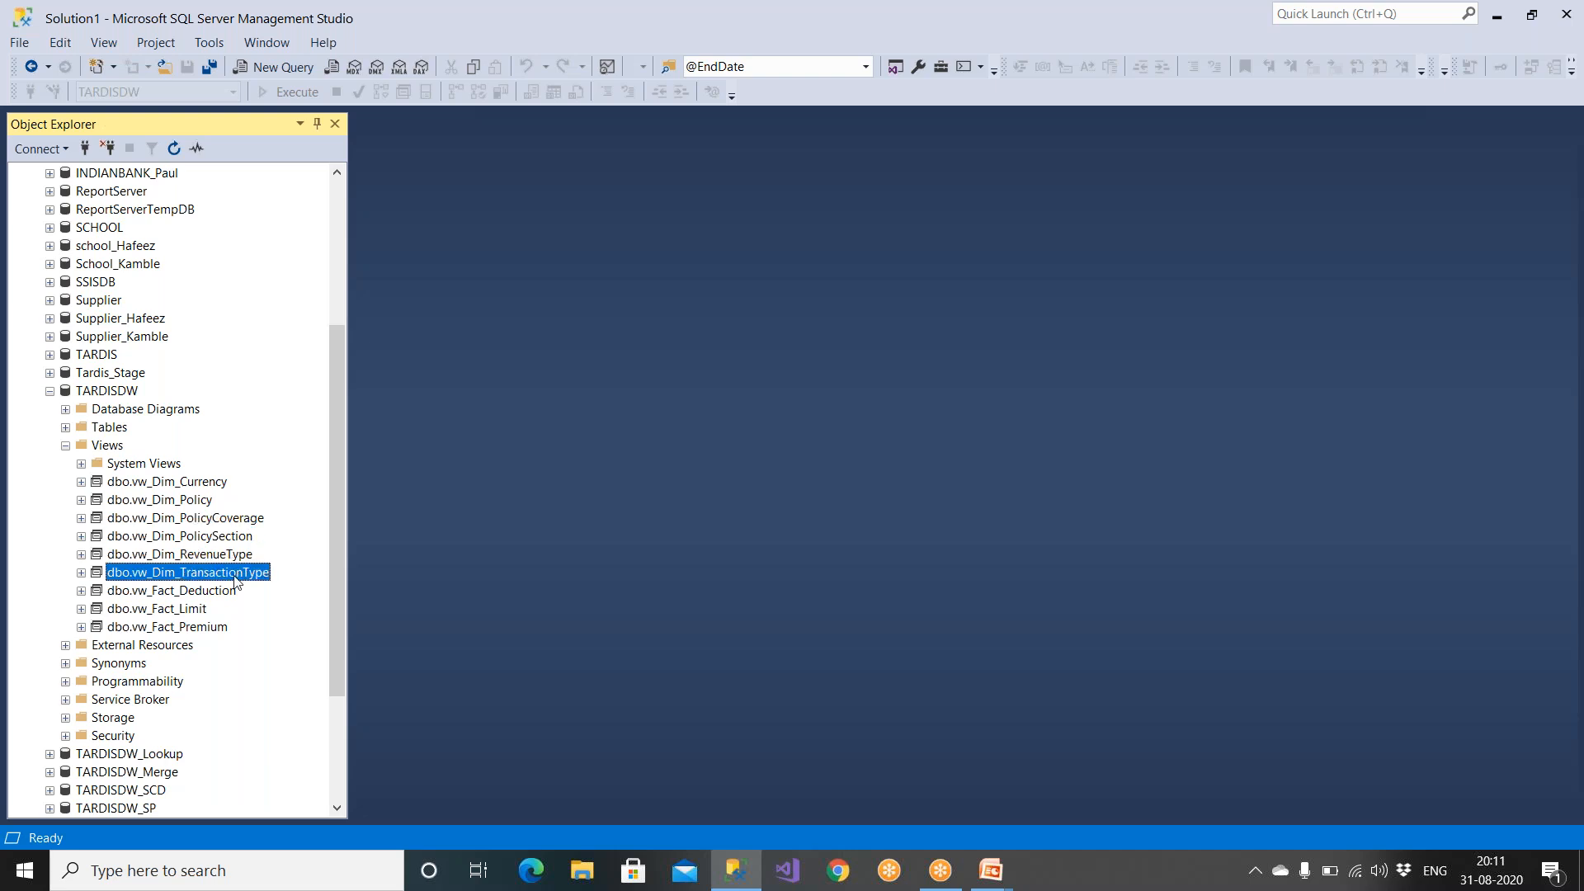
left_click(210, 591)
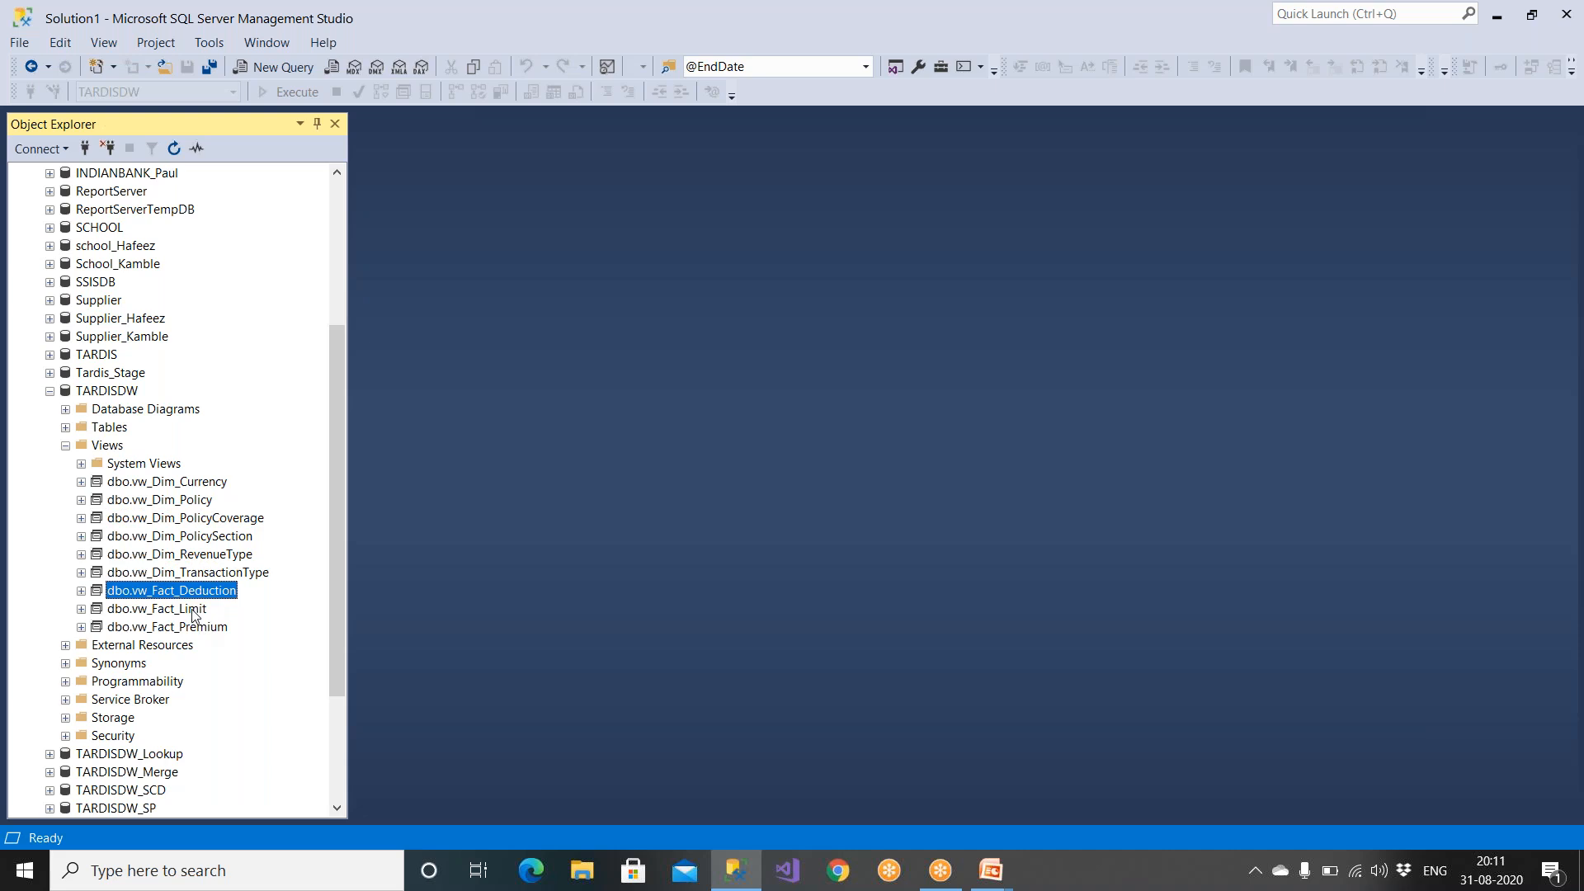
left_click(201, 612)
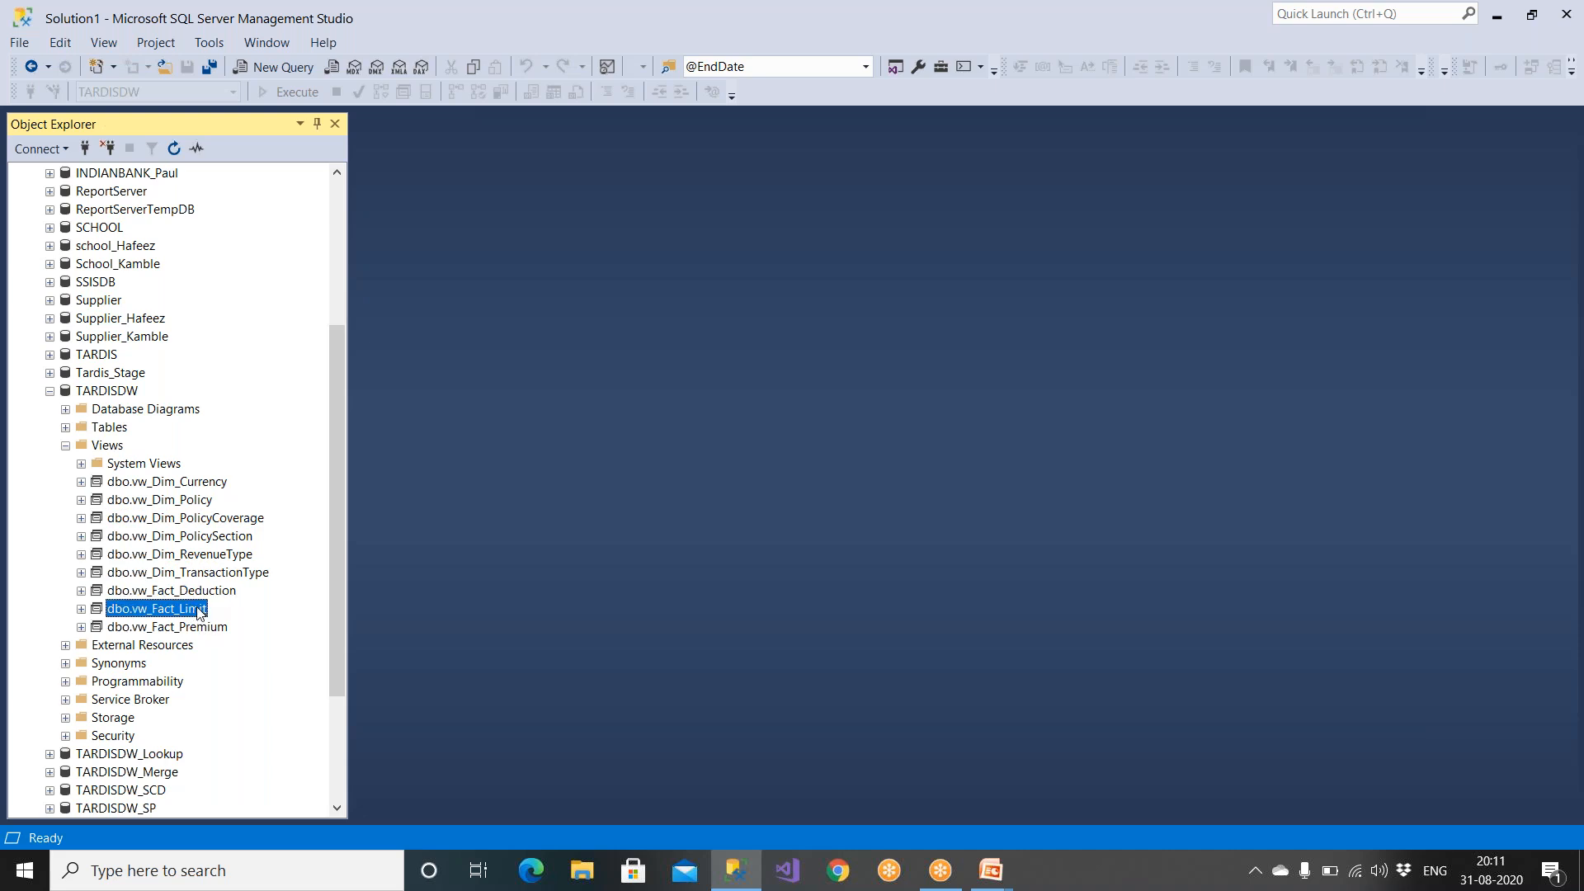
left_click(199, 628)
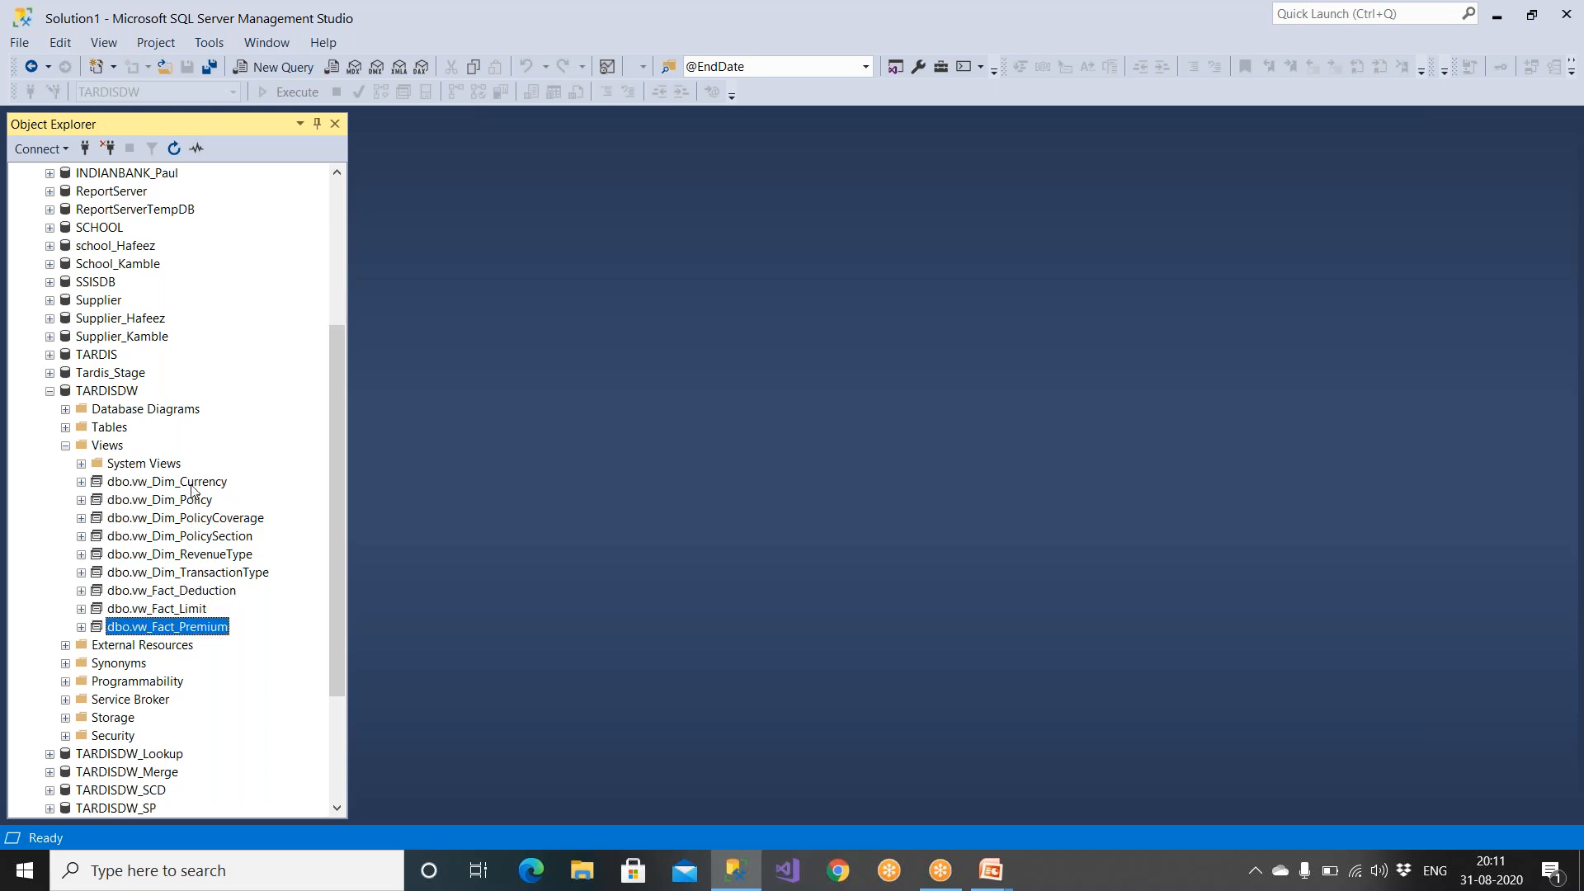
left_click(193, 485)
left_click(192, 627)
left_click(192, 555)
left_click(190, 502)
left_click(183, 556)
left_click(182, 626)
left_click(189, 537)
left_click(186, 500)
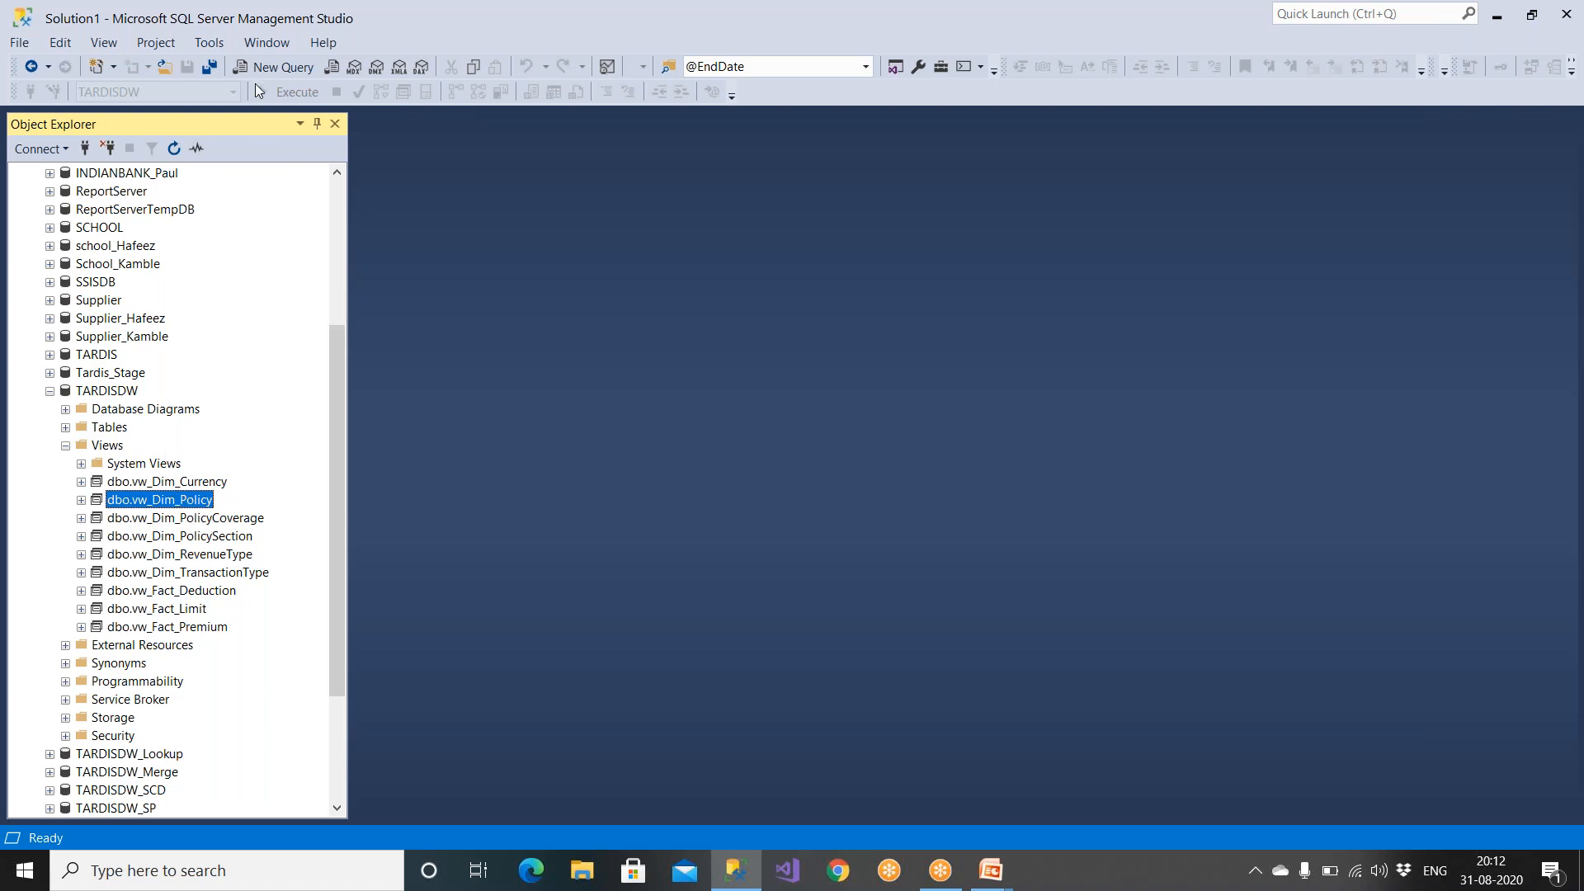
Create a new query containing "use TARDISDW" and "go" on separate lines, and execute it.
left_click(276, 67)
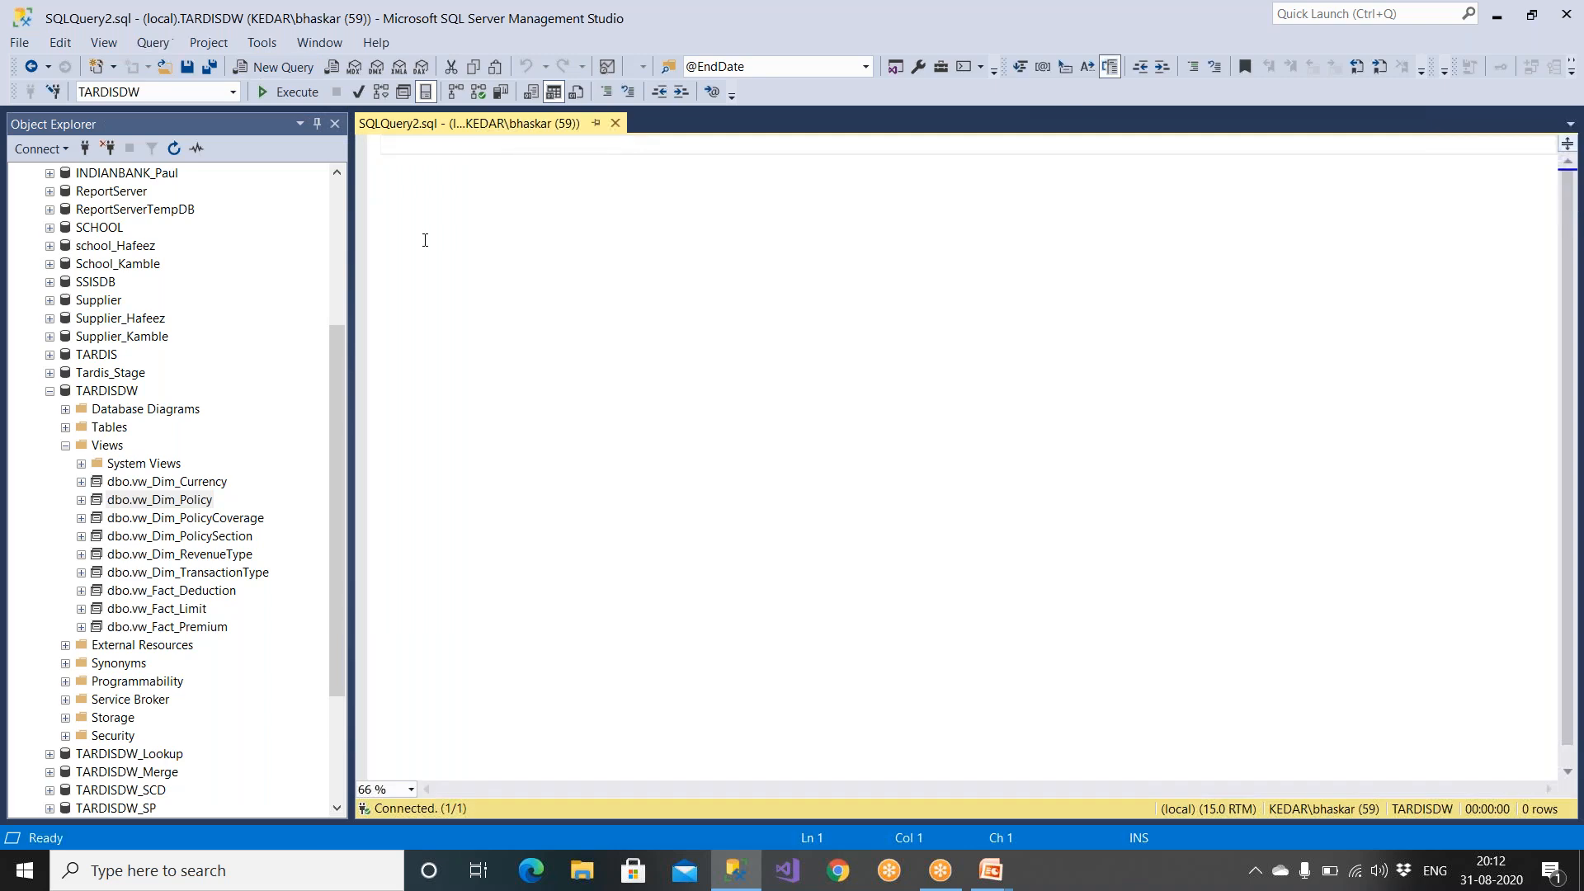
scroll(425, 240, "up", 3)
type("use")
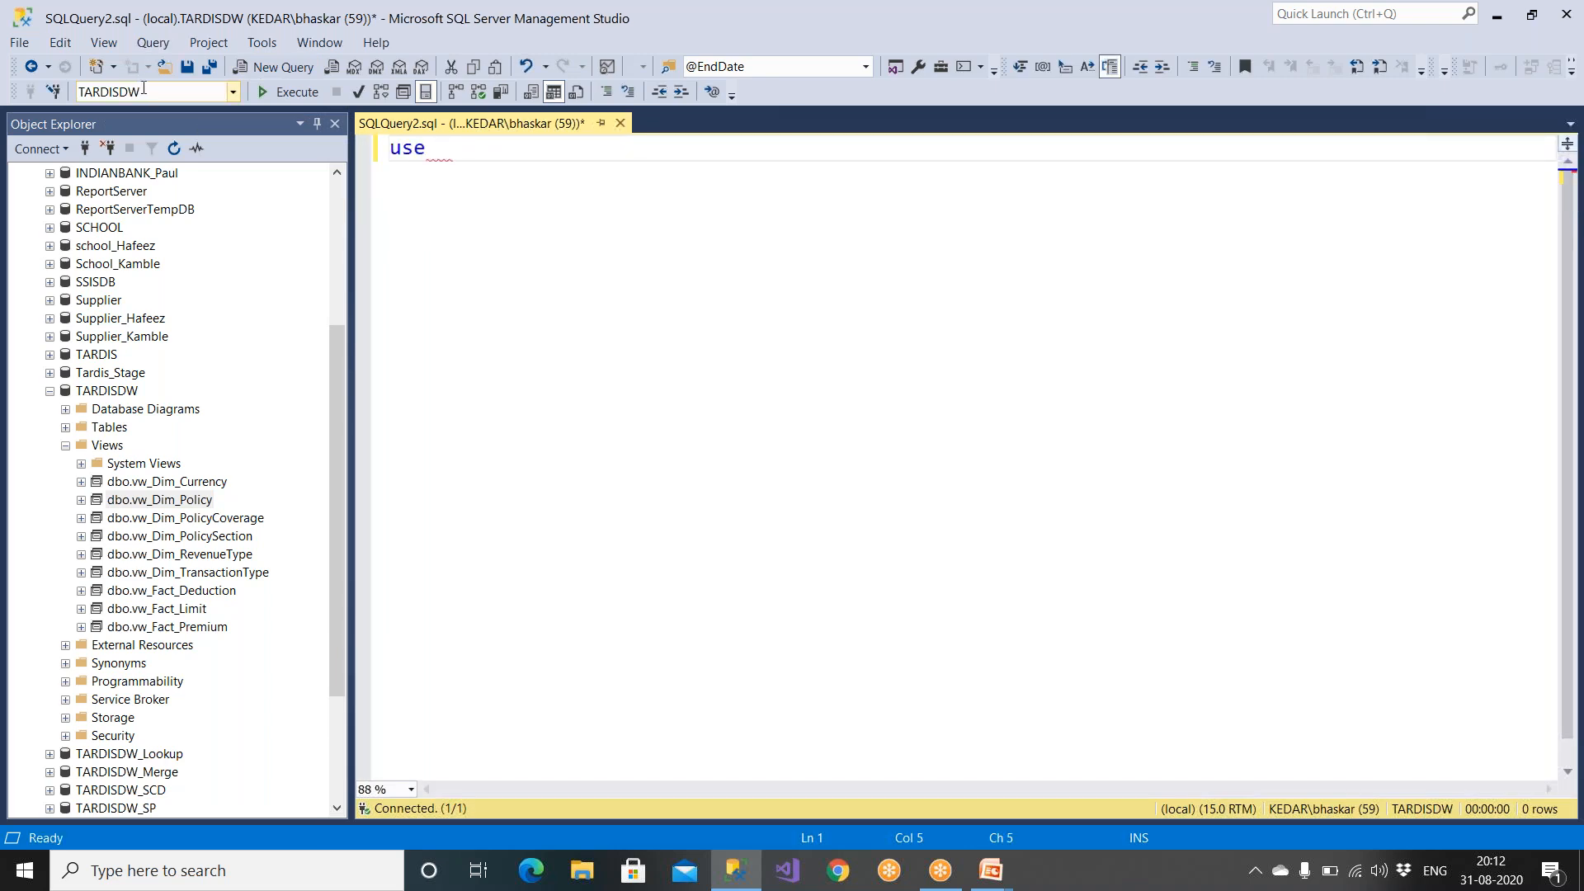
key("ctrl+u")
type("e")
left_click(463, 154)
type("TARDISDW\\")
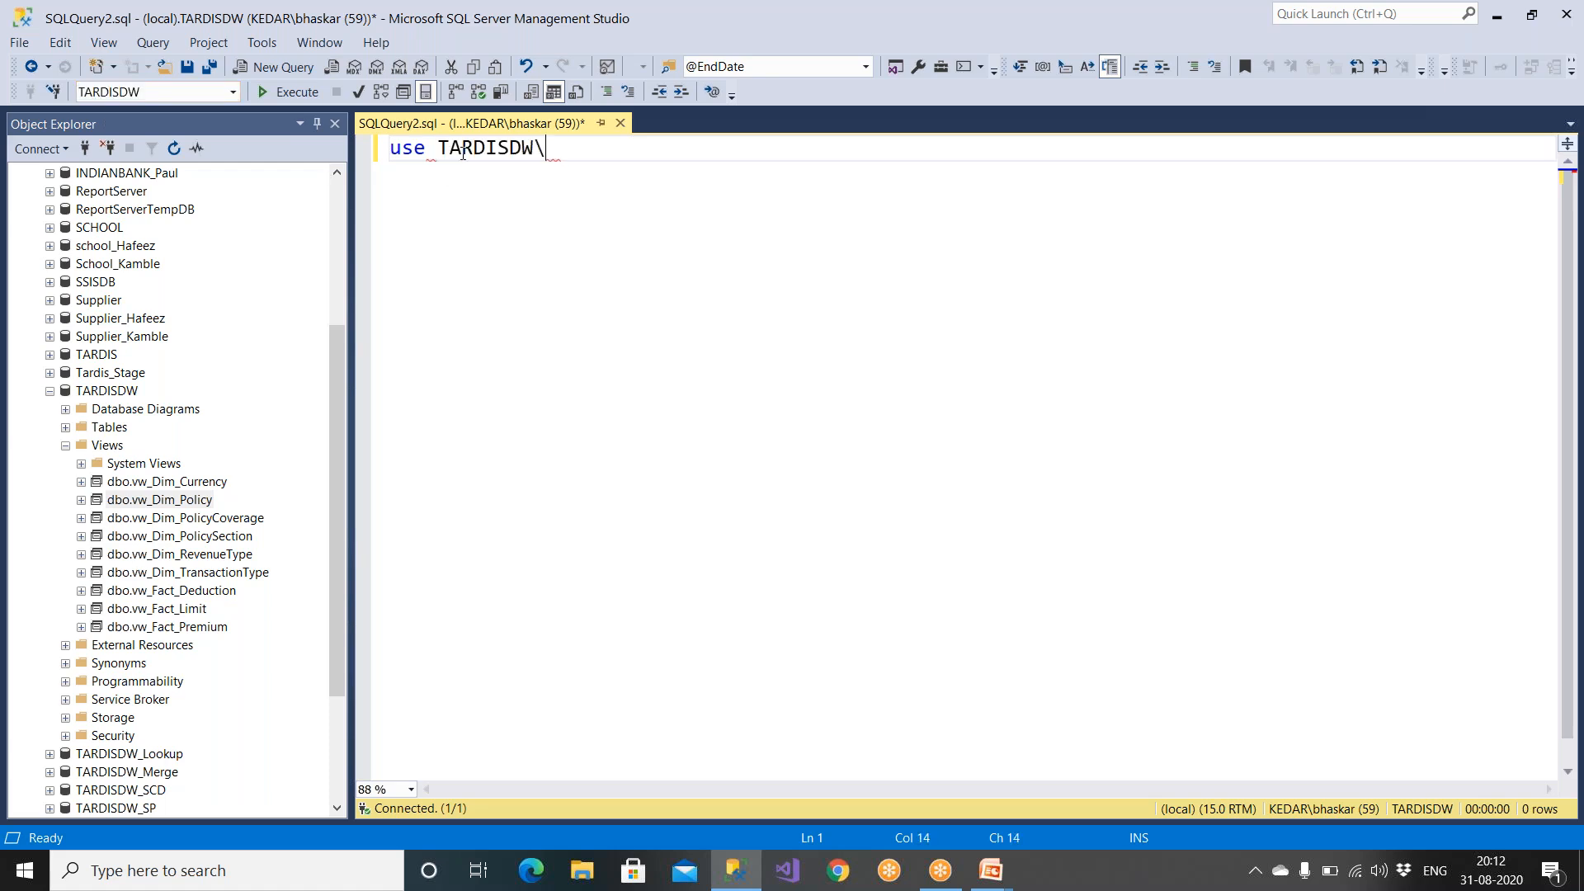
key("Return")
type("go")
key("Return")
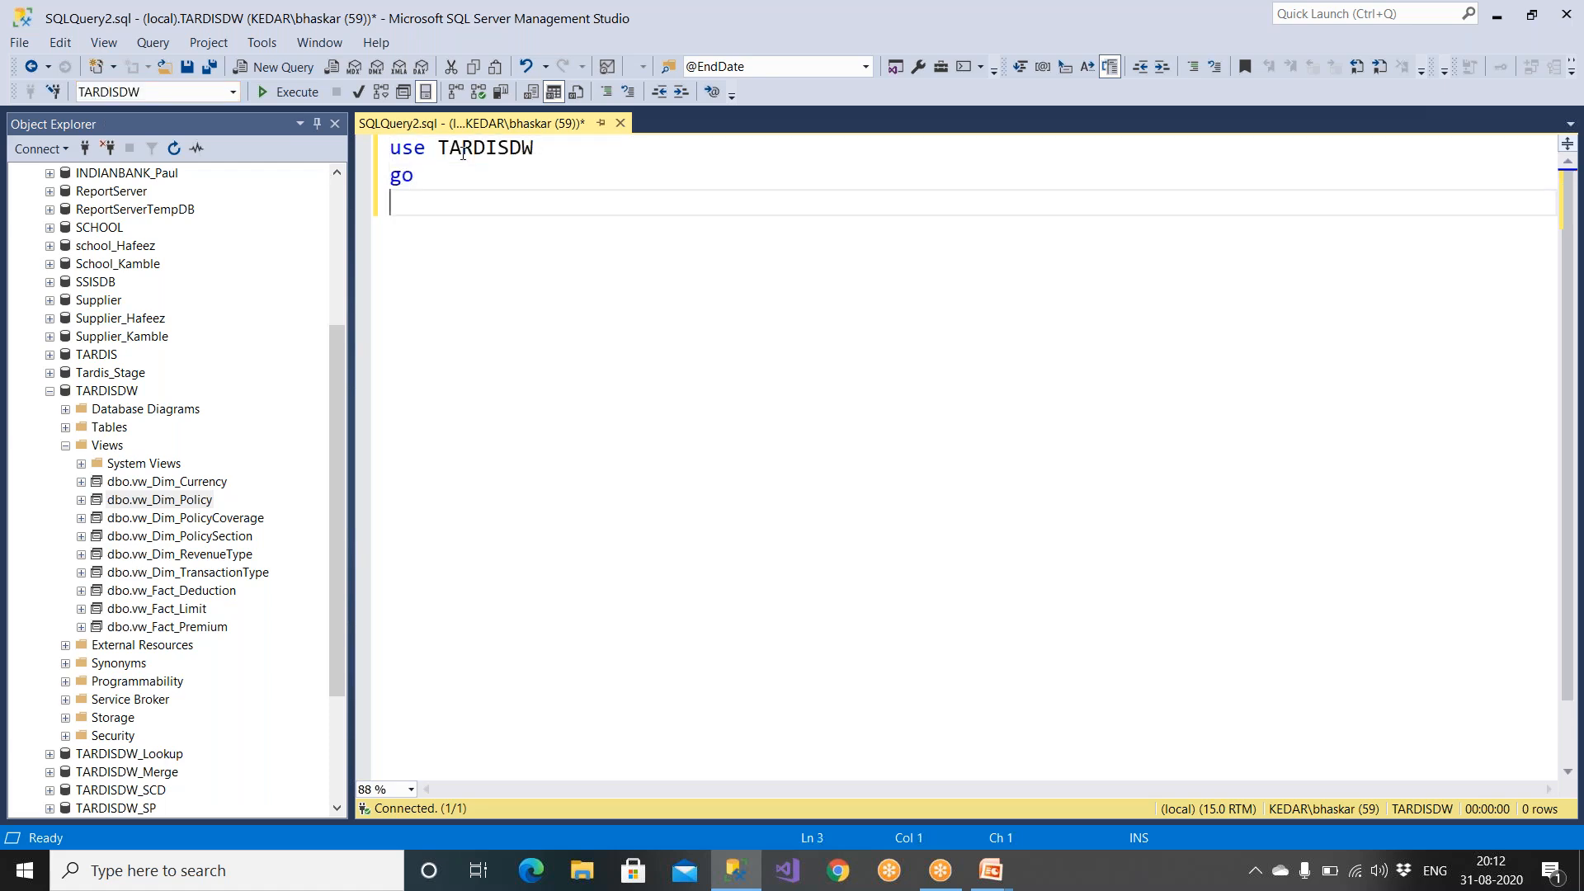
key("Return")
key("F5")
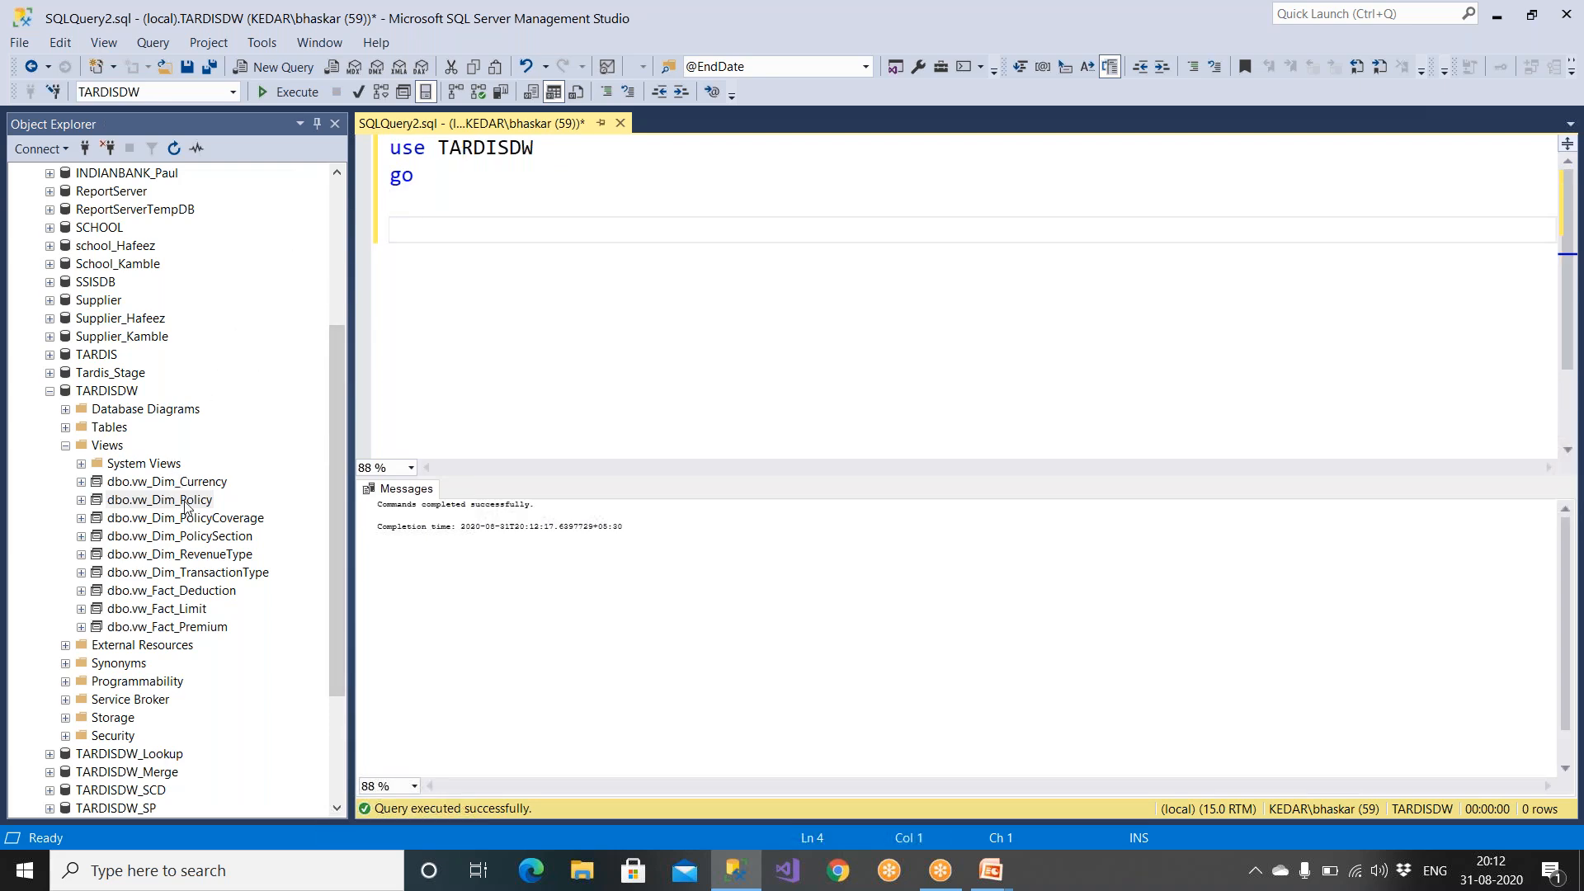
Add a "select * from" statement for the [dbo].[vw_Dim_Currency] view below the go line.
left_click(221, 475)
left_click_drag(221, 476, 392, 231)
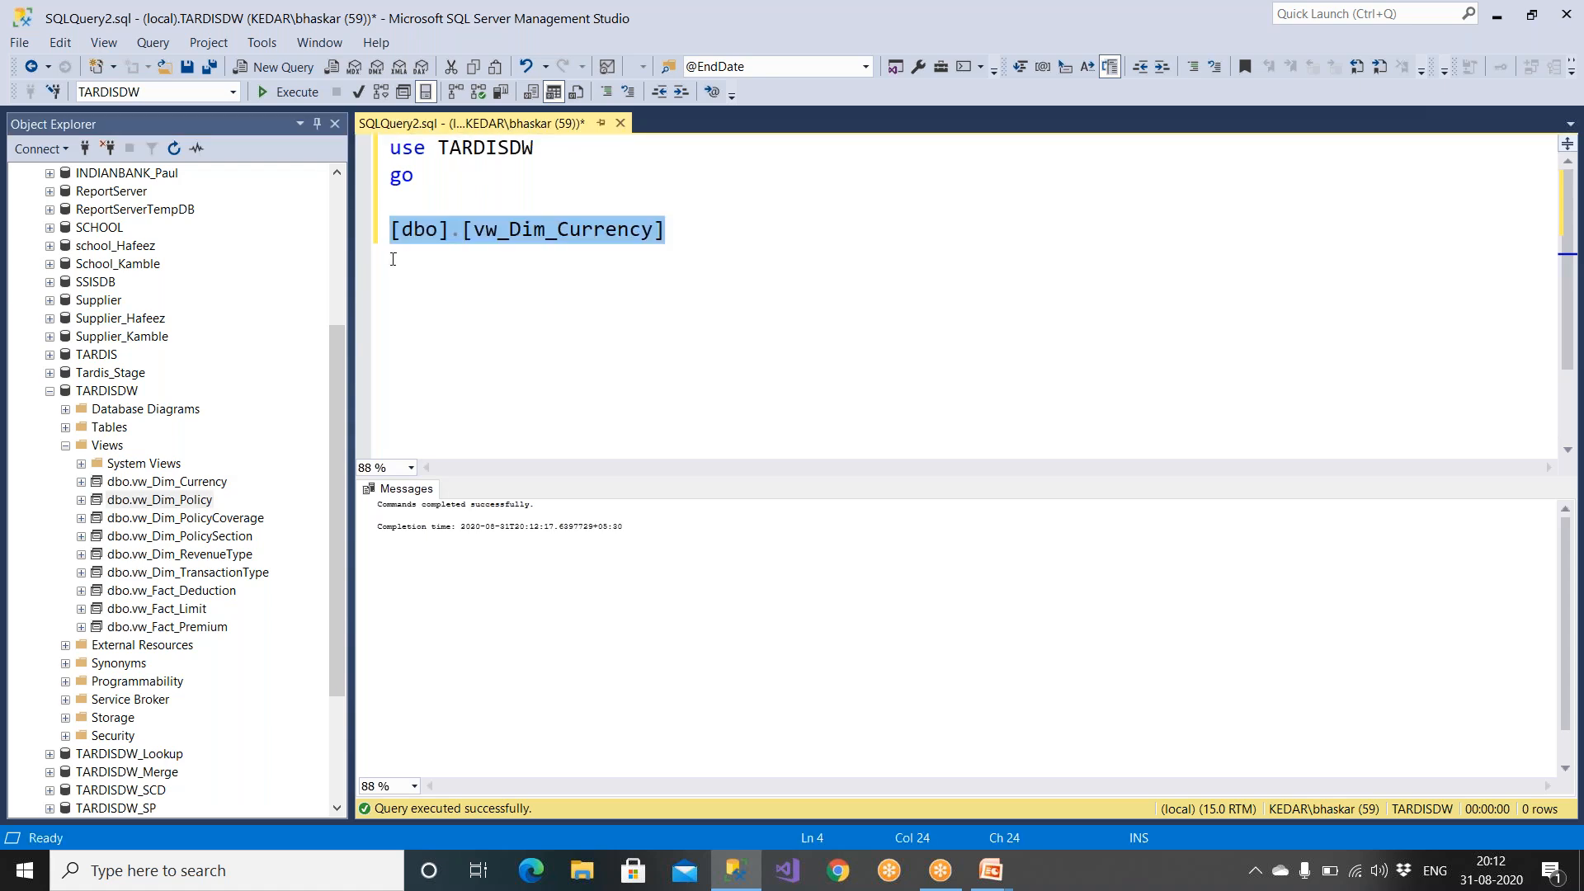
left_click(393, 229)
type("select *")
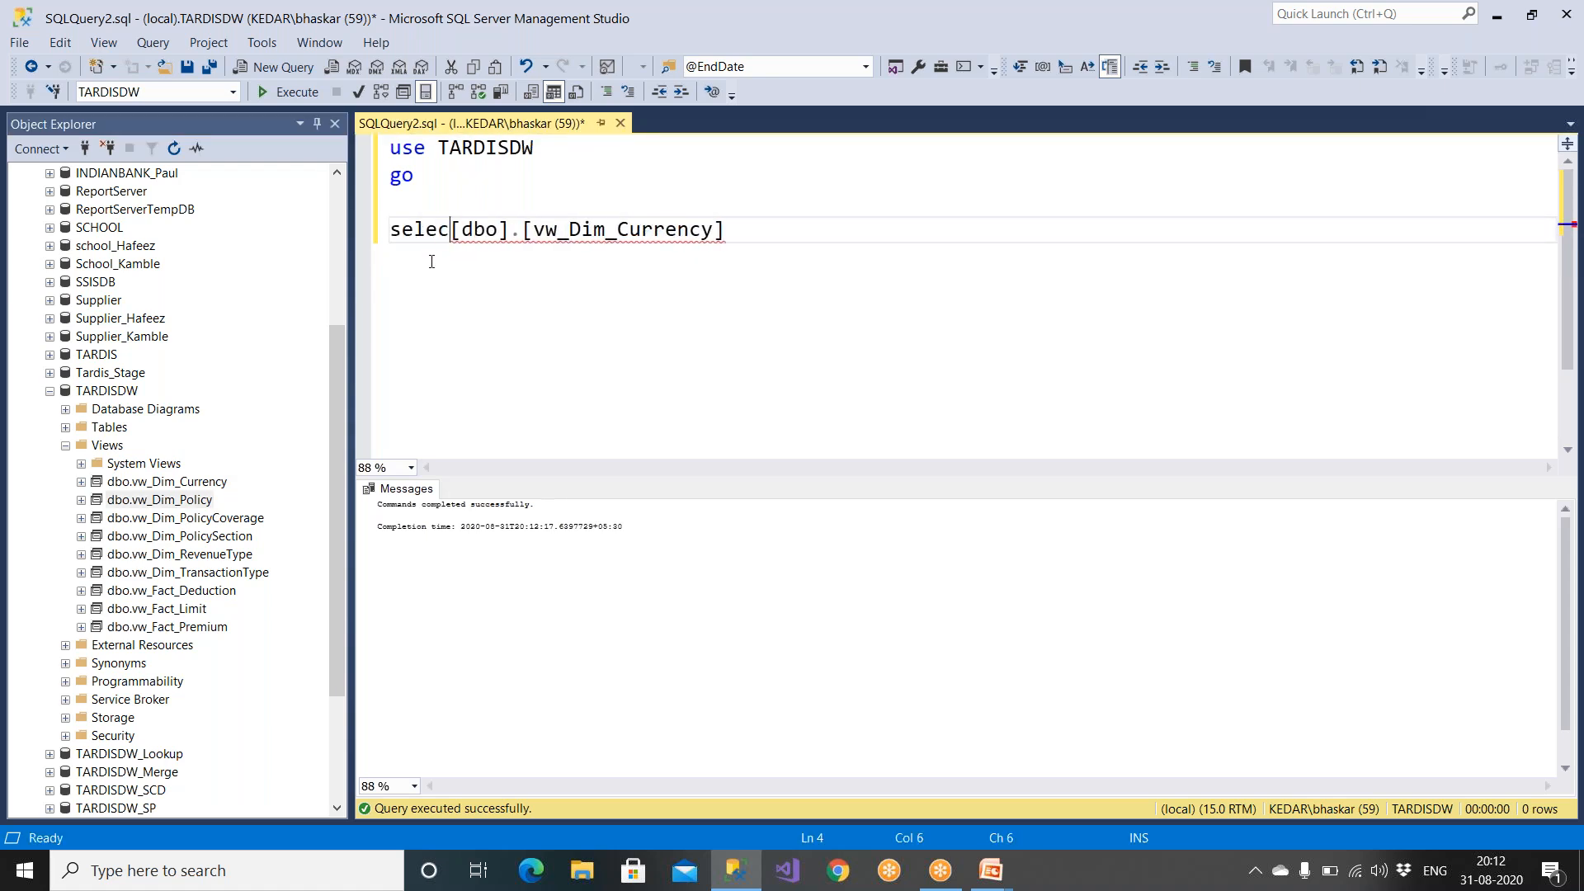
type(" from")
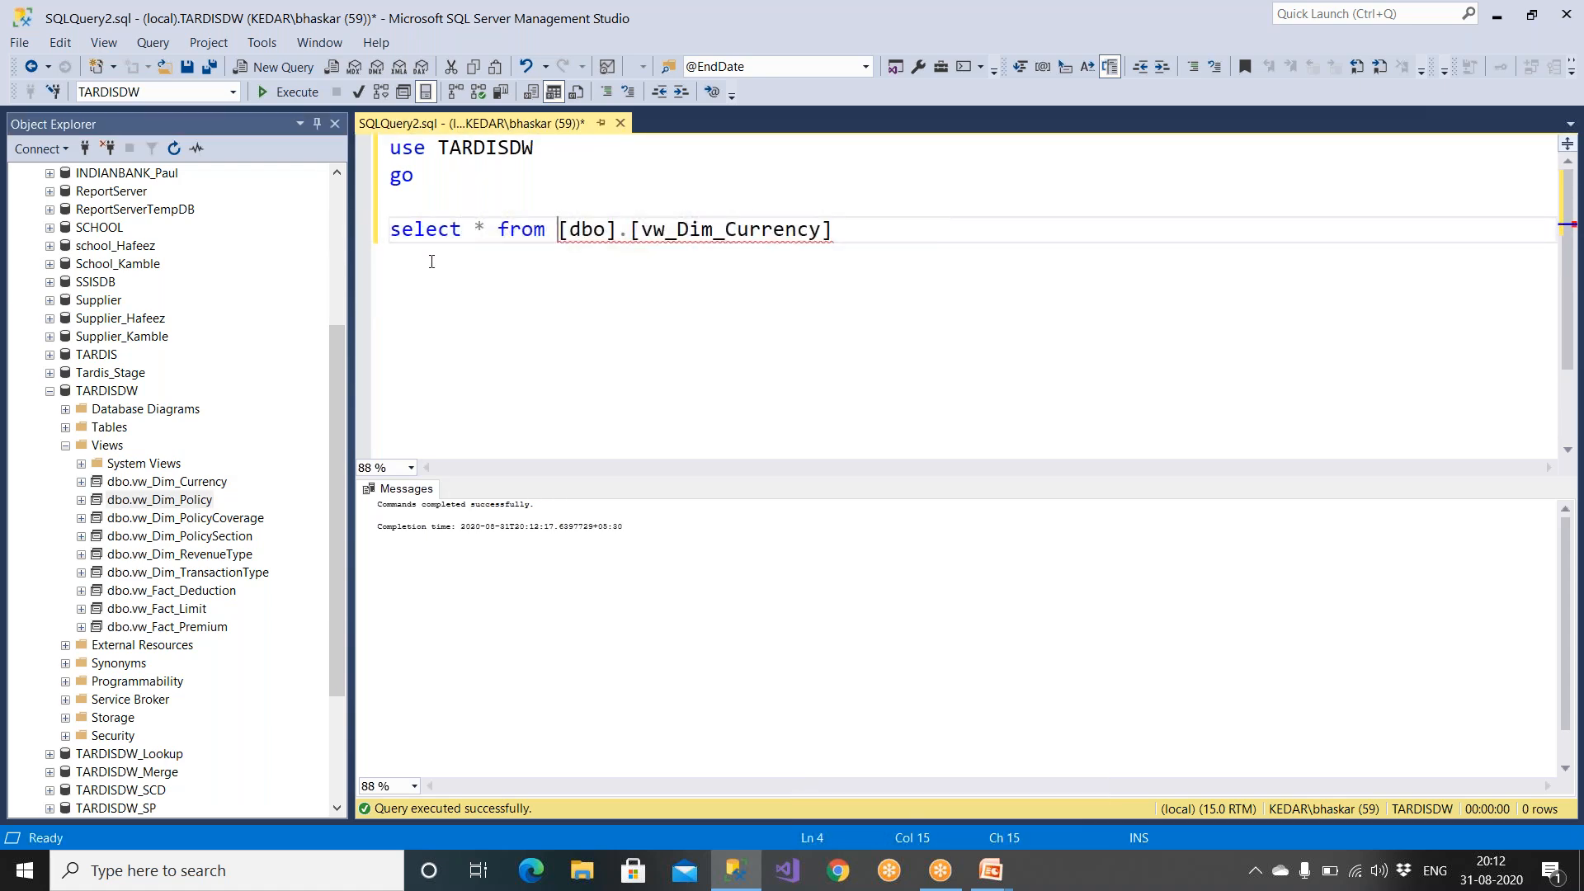
Strip the dbo prefix and the brackets from vw_Dim_Currency and execute only that select statement.
left_click(638, 229)
key("BackSpace")
key("BackSpace")
key("BackSpace")
key("BackSpace")
key("BackSpace")
key("BackSpace")
key("BackSpace")
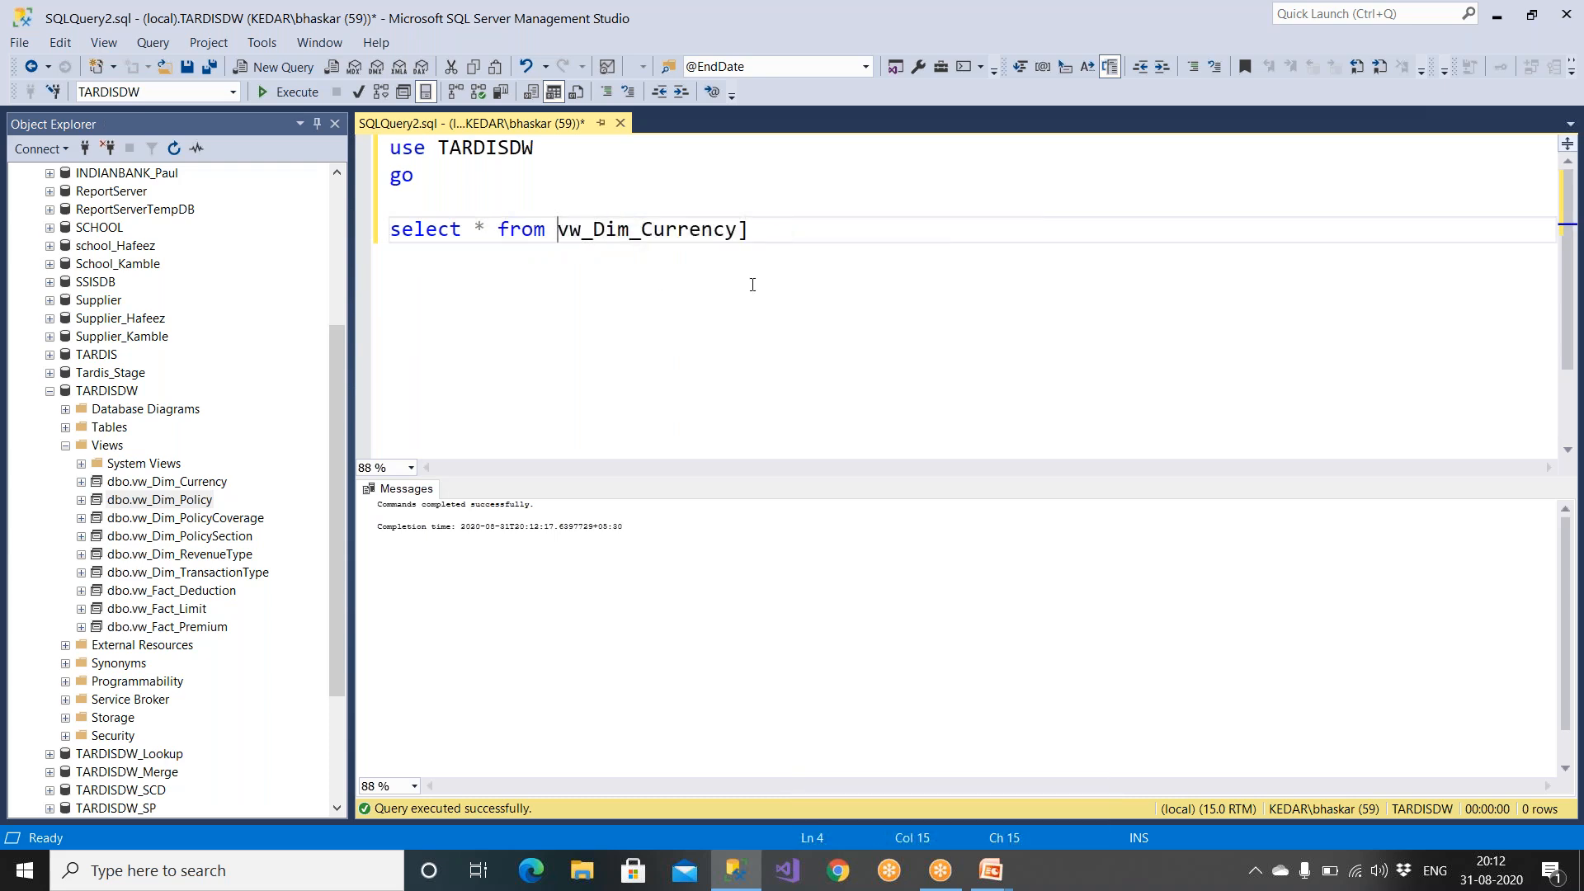
left_click_drag(762, 235, 390, 231)
left_click(289, 92)
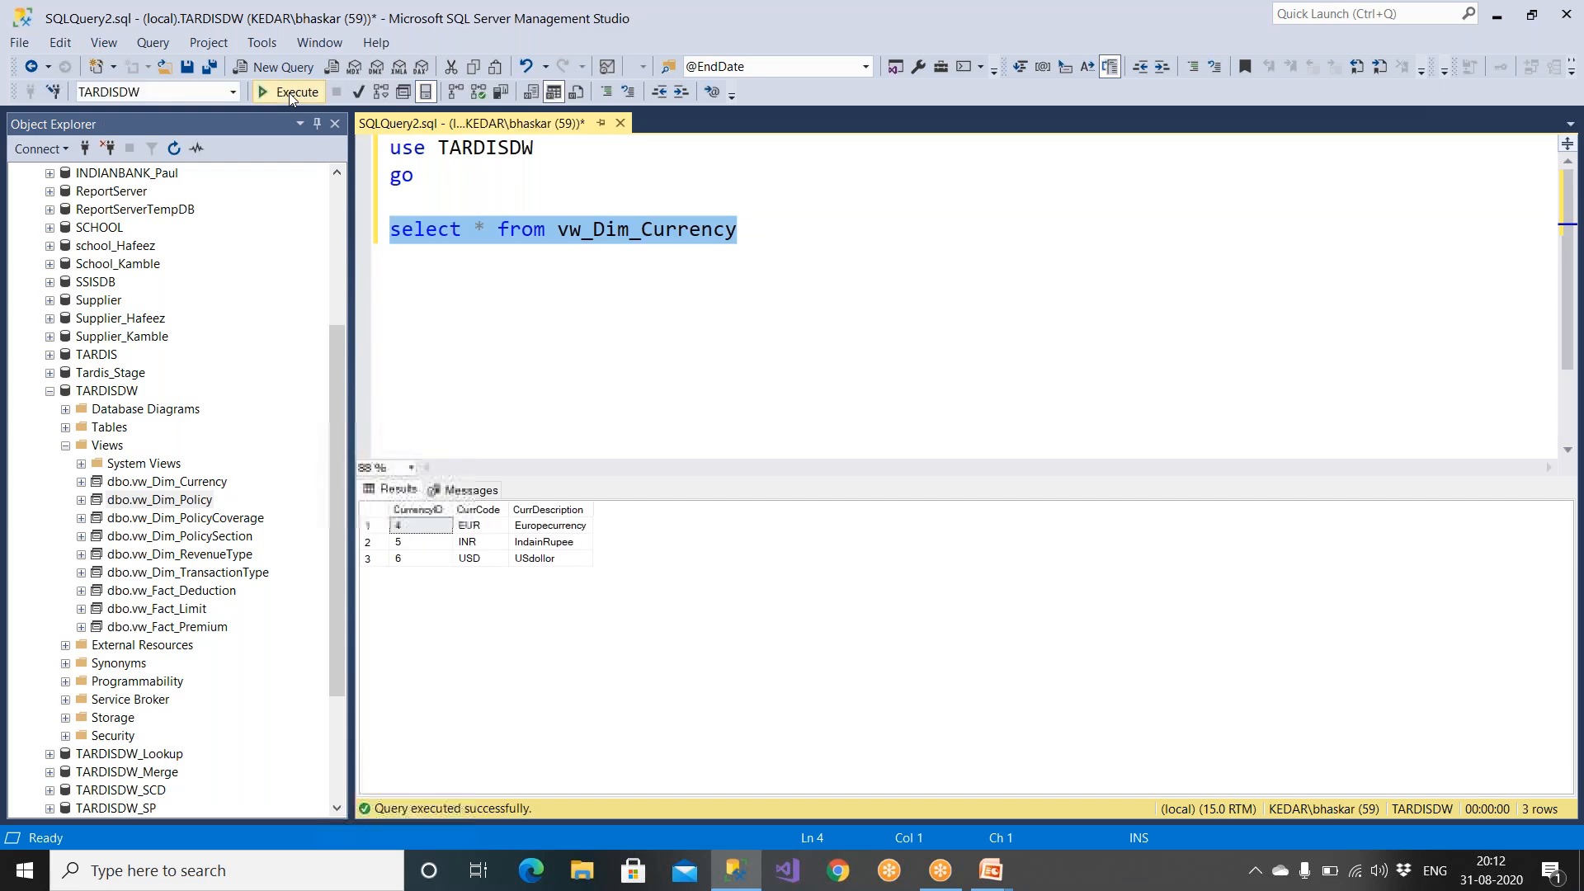
Add a "select * from vw_Dim_PolicyCoverage" line without schema prefix or brackets, and execute only that line.
left_click_drag(212, 524, 777, 285)
left_click(742, 246)
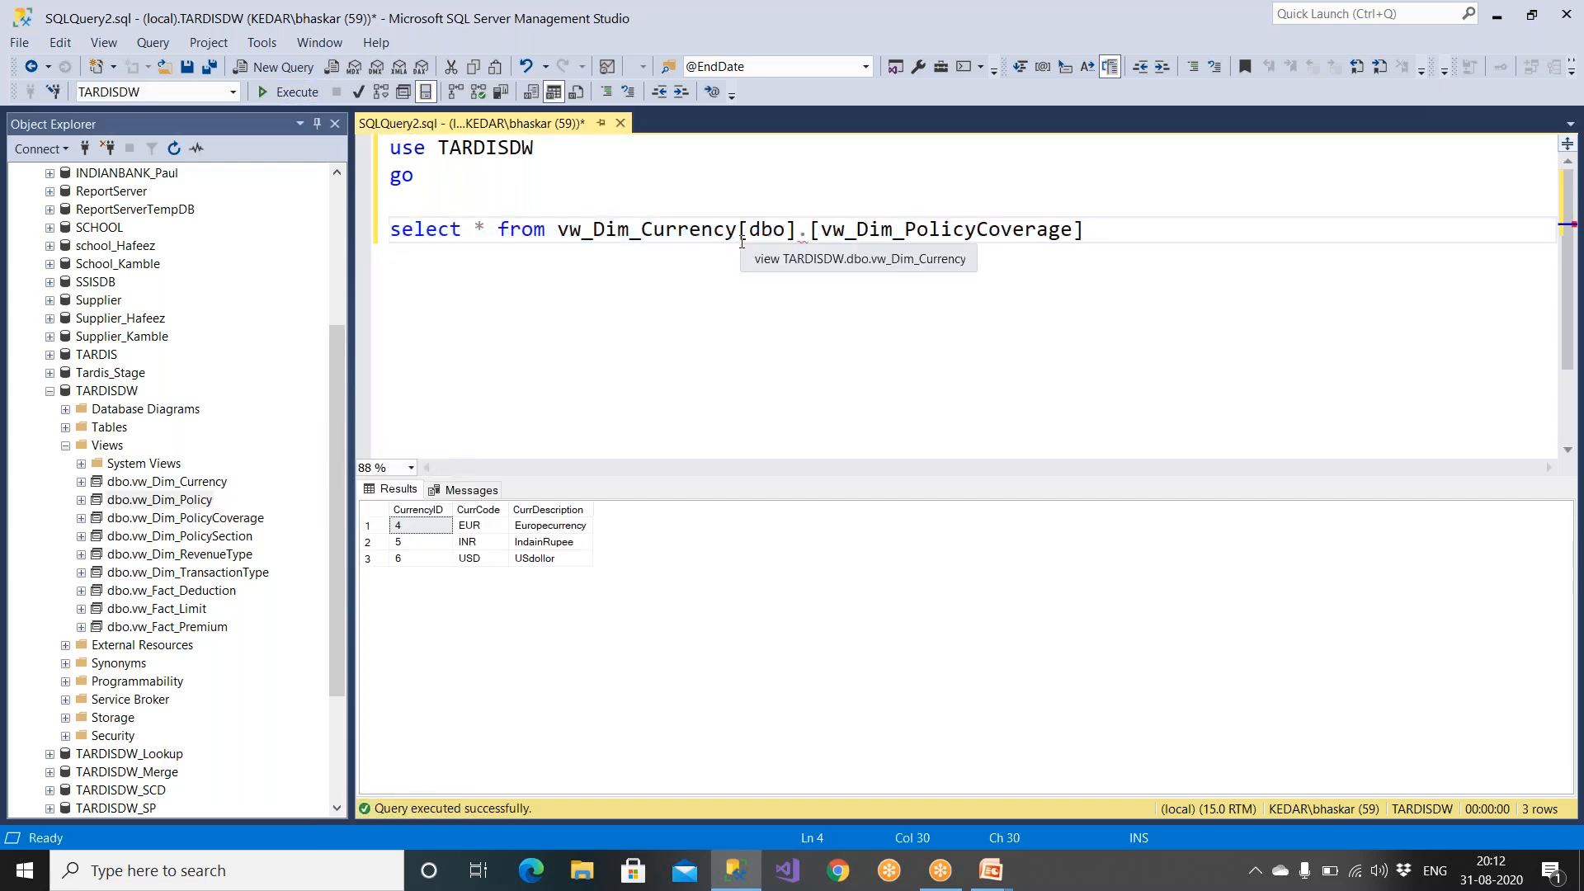
key("Return")
left_click_drag(558, 231, 319, 232)
key("ctrl+c")
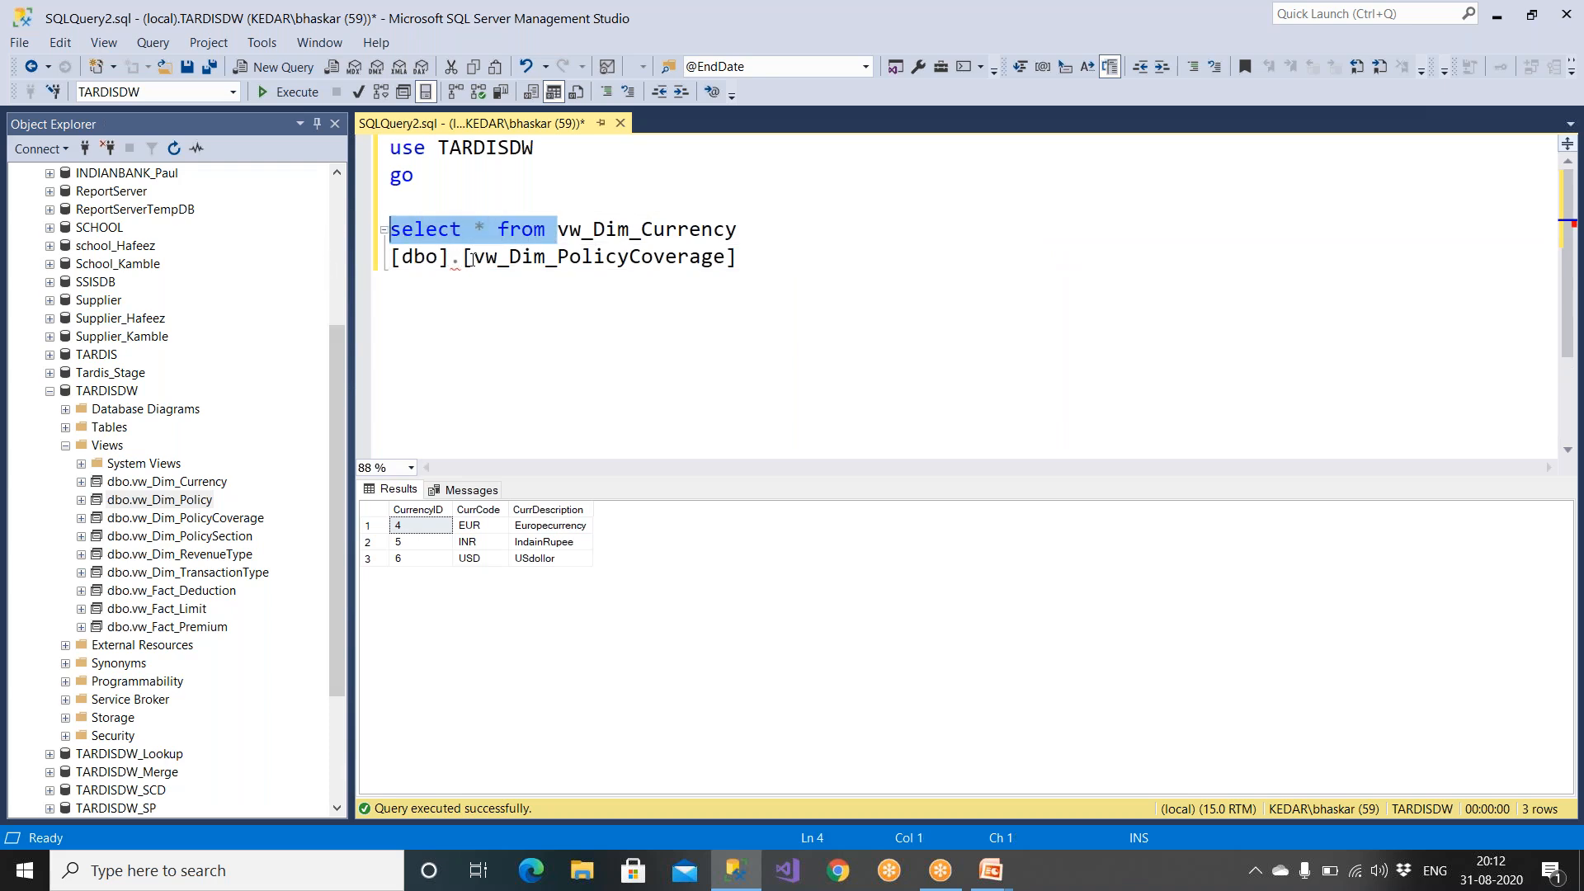
left_click_drag(469, 258, 378, 258)
key("ctrl+v")
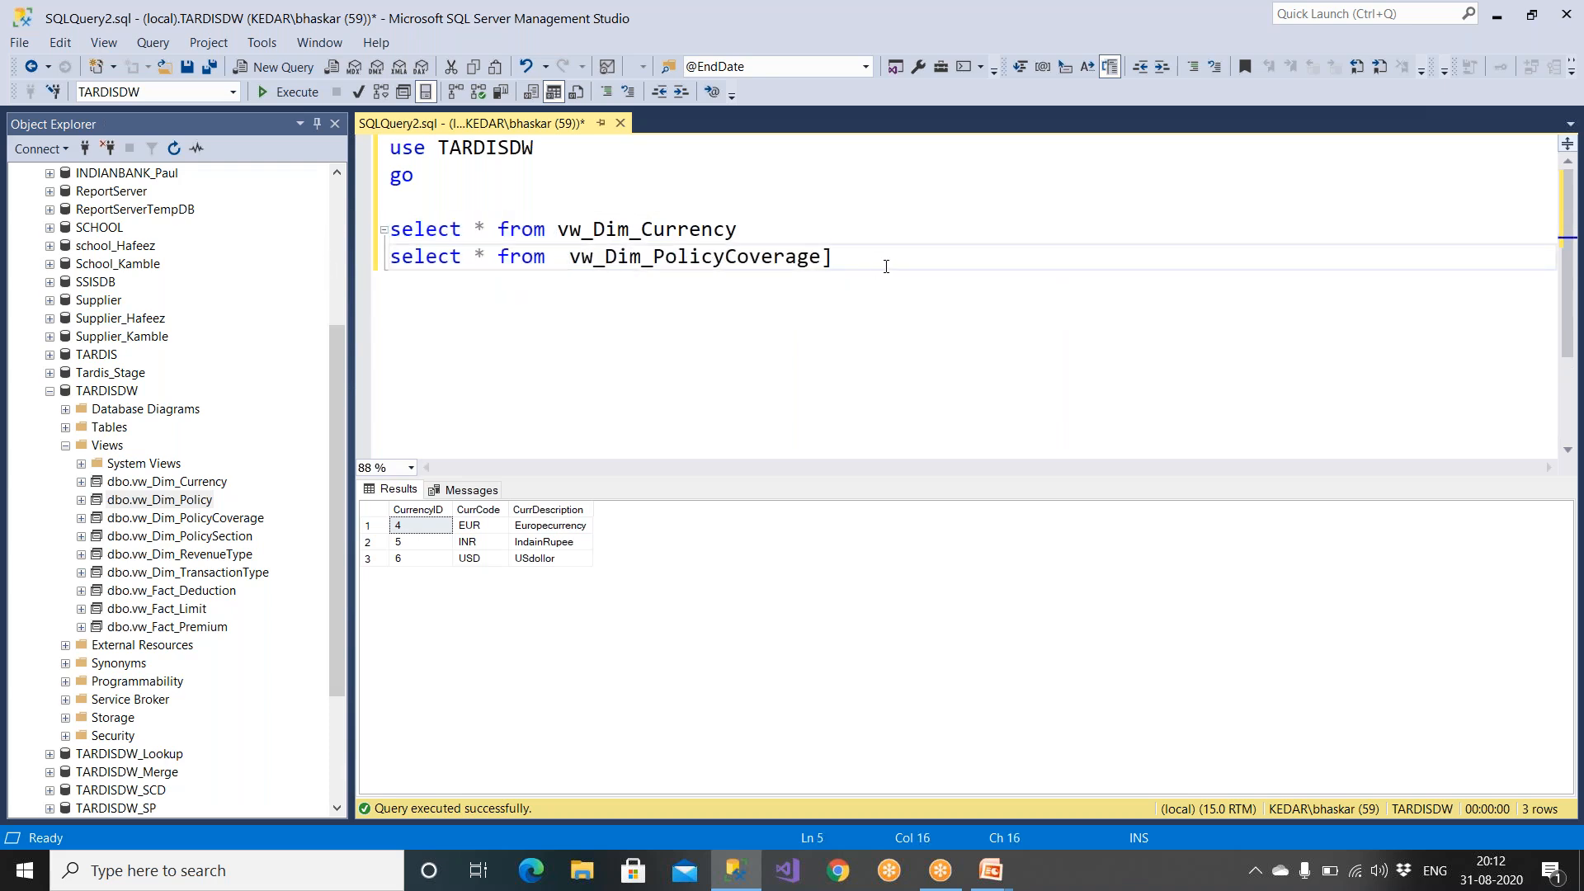
key("BackSpace")
left_click_drag(839, 248, 389, 256)
left_click(284, 93)
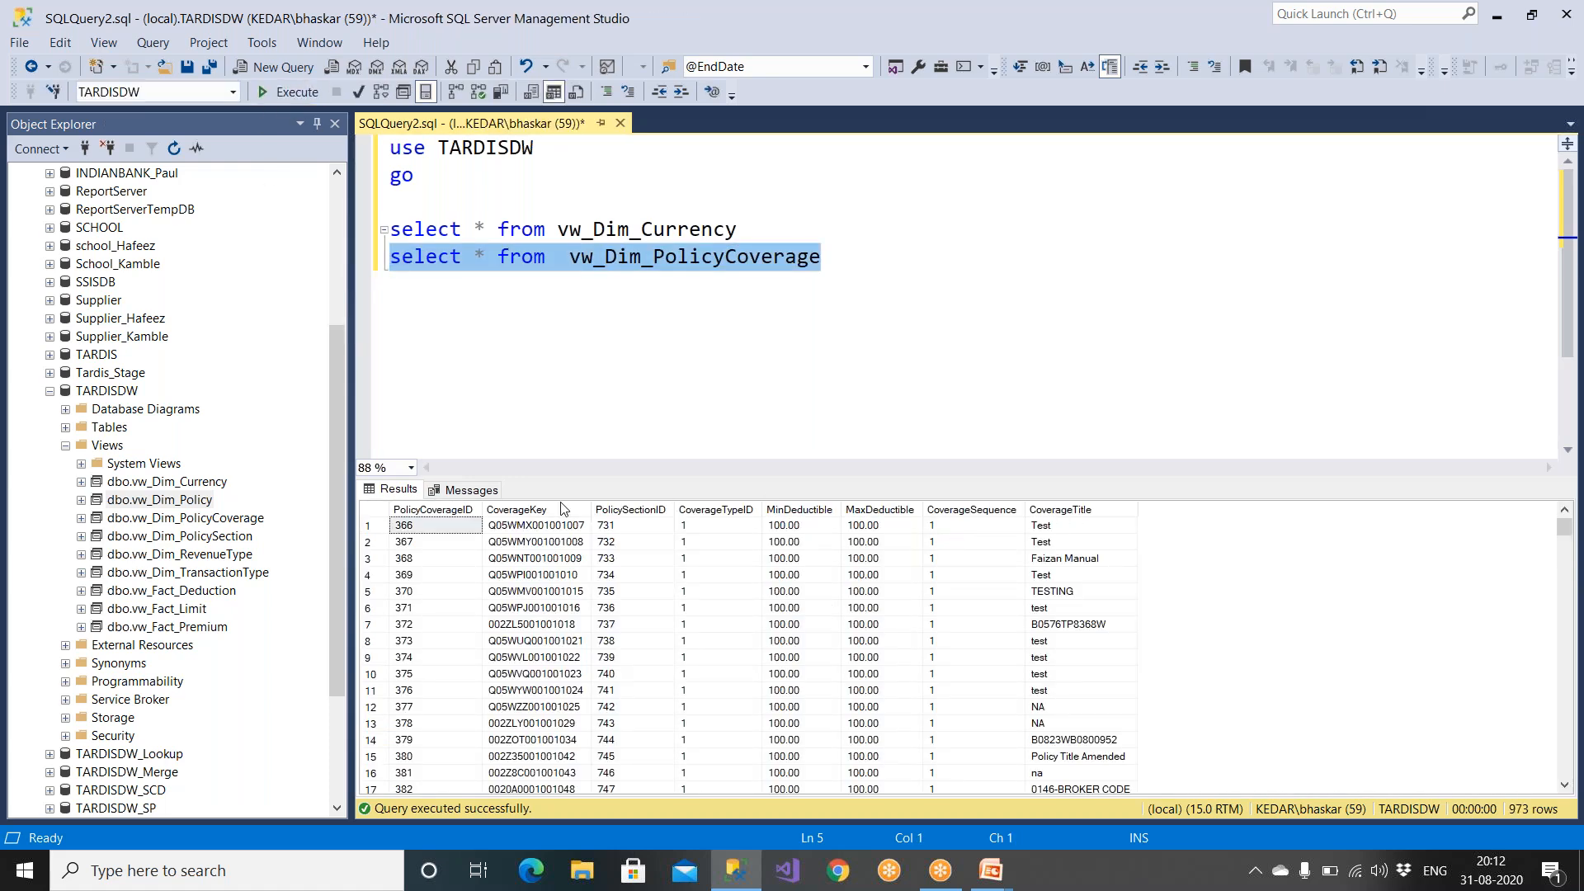
Add a third line reading "select * from" with the [dbo].[vw_Dim_Policy] view.
left_click(844, 262)
key("Return")
type("select * from")
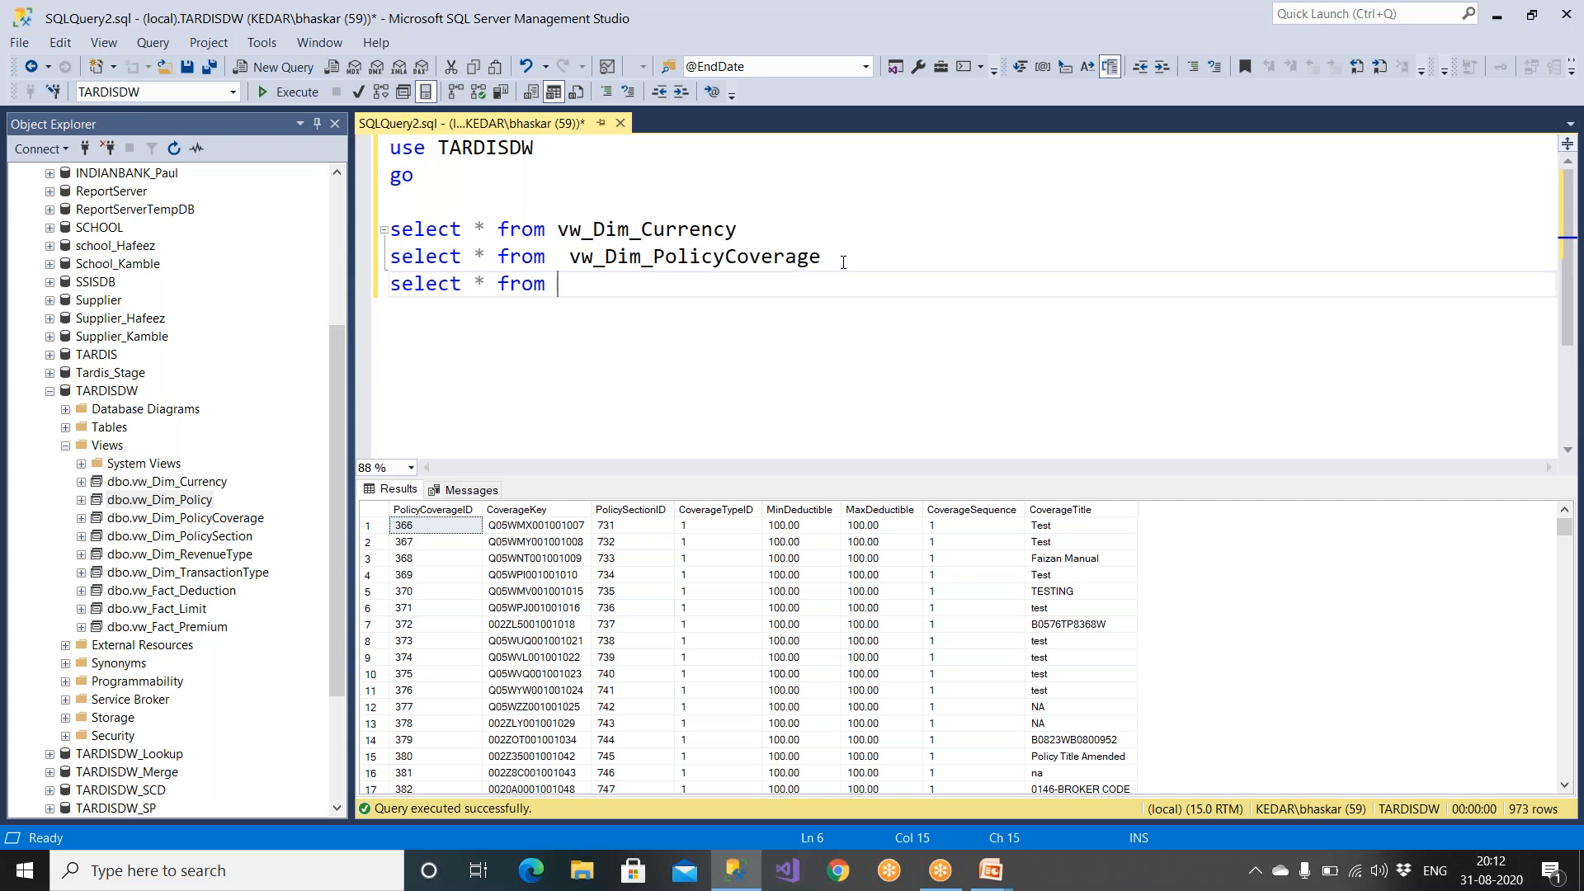
left_click_drag(206, 501, 607, 322)
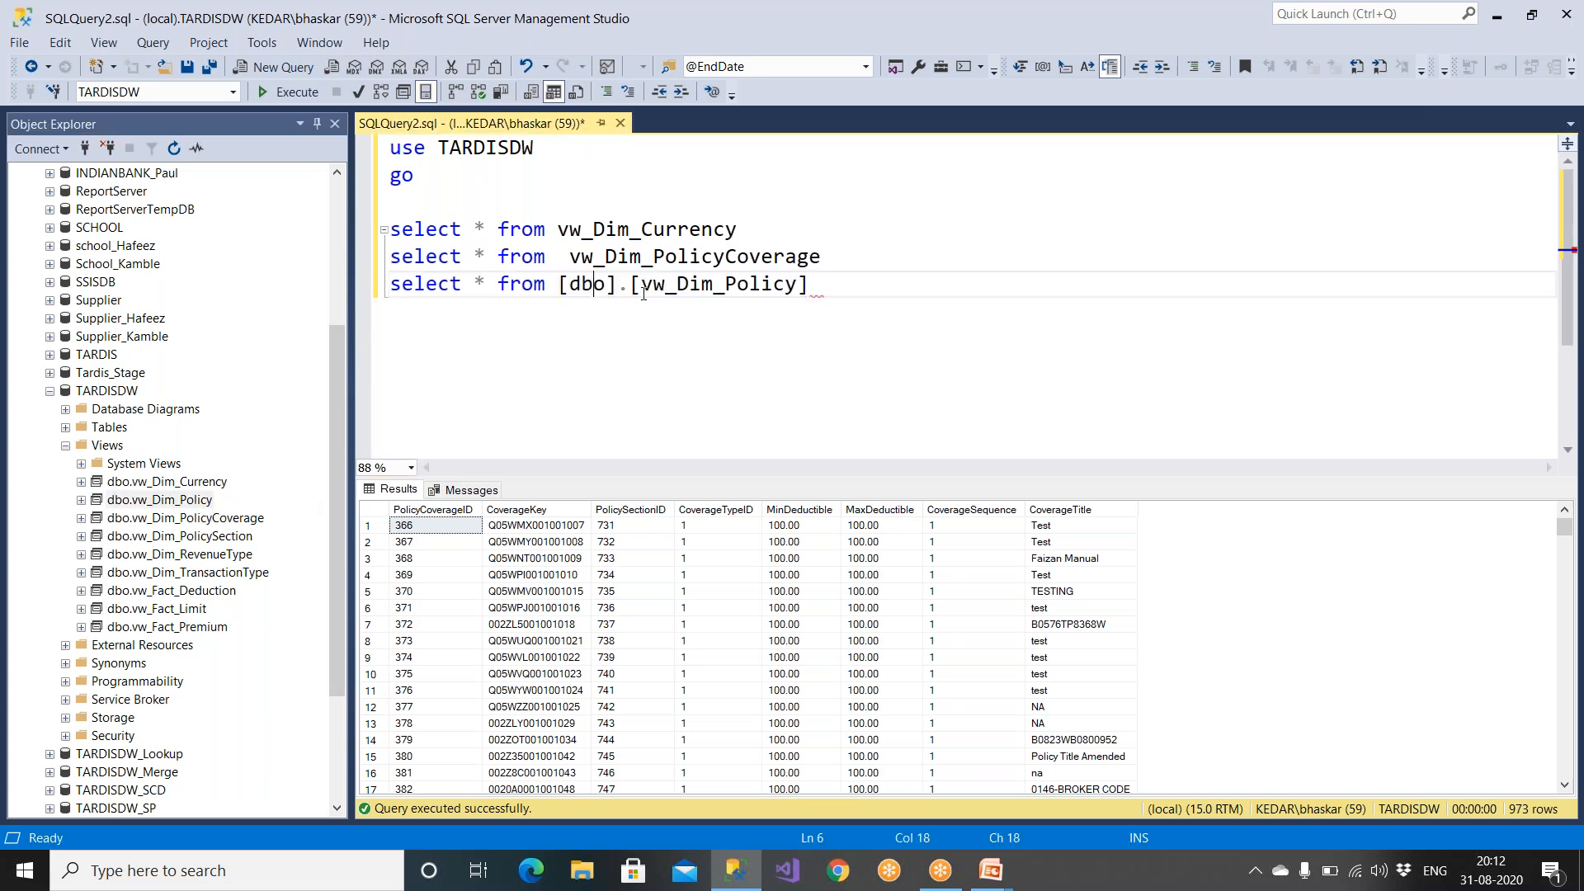
Remove the dbo prefix and the brackets from vw_Dim_Policy and execute only that line.
key("Delete")
key("Delete")
key("Delete")
key("Delete")
key("BackSpace")
key("BackSpace")
key("BackSpace")
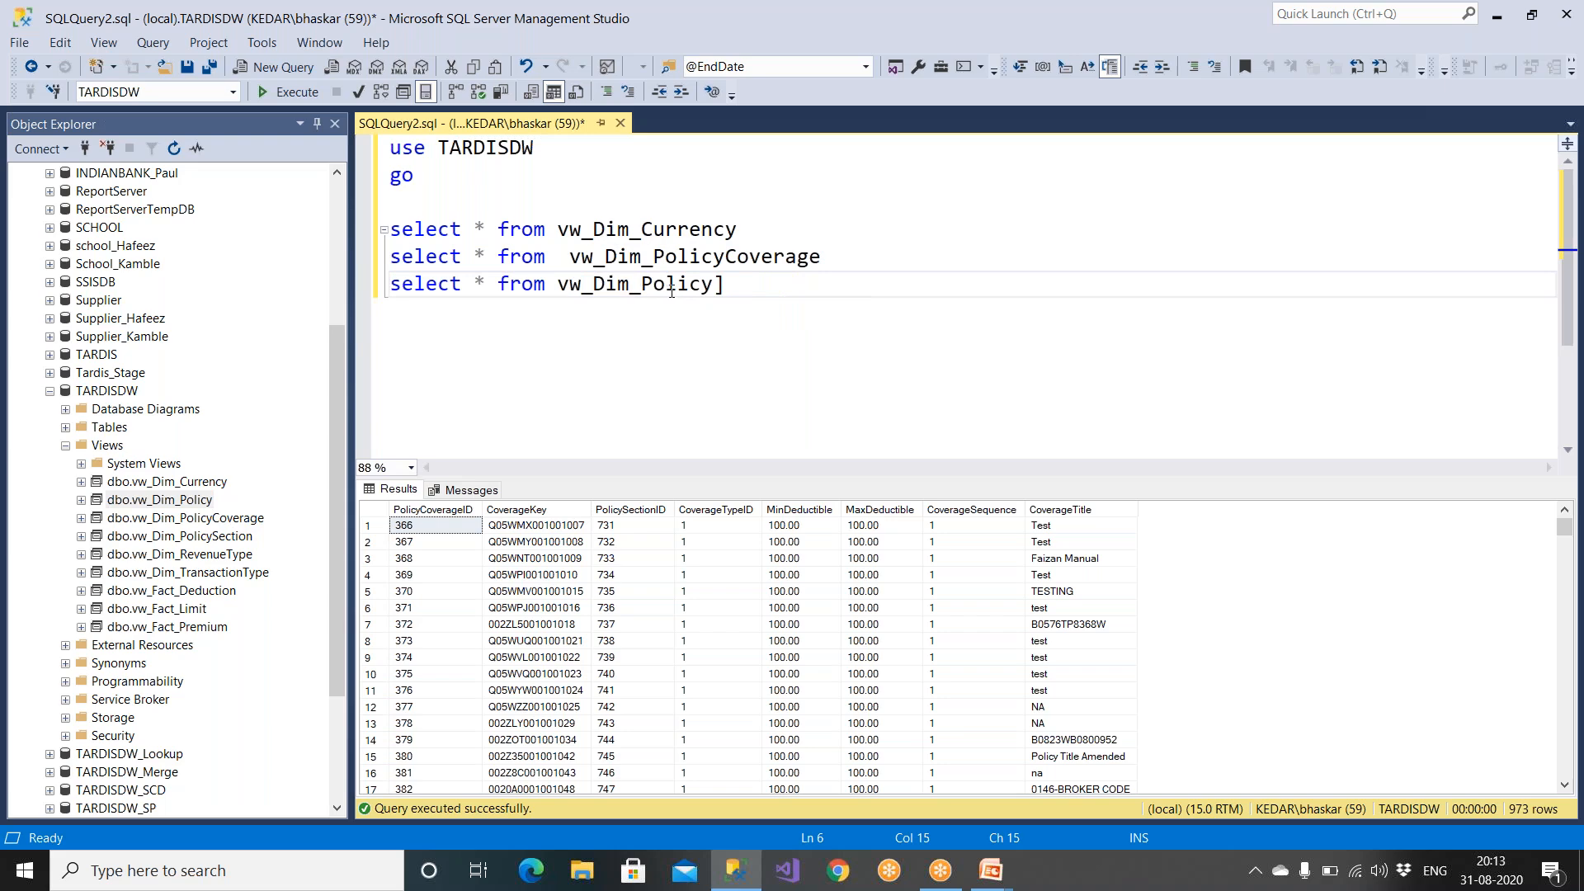
left_click(720, 284)
key("BackSpace")
left_click_drag(713, 283, 254, 175)
left_click(281, 96)
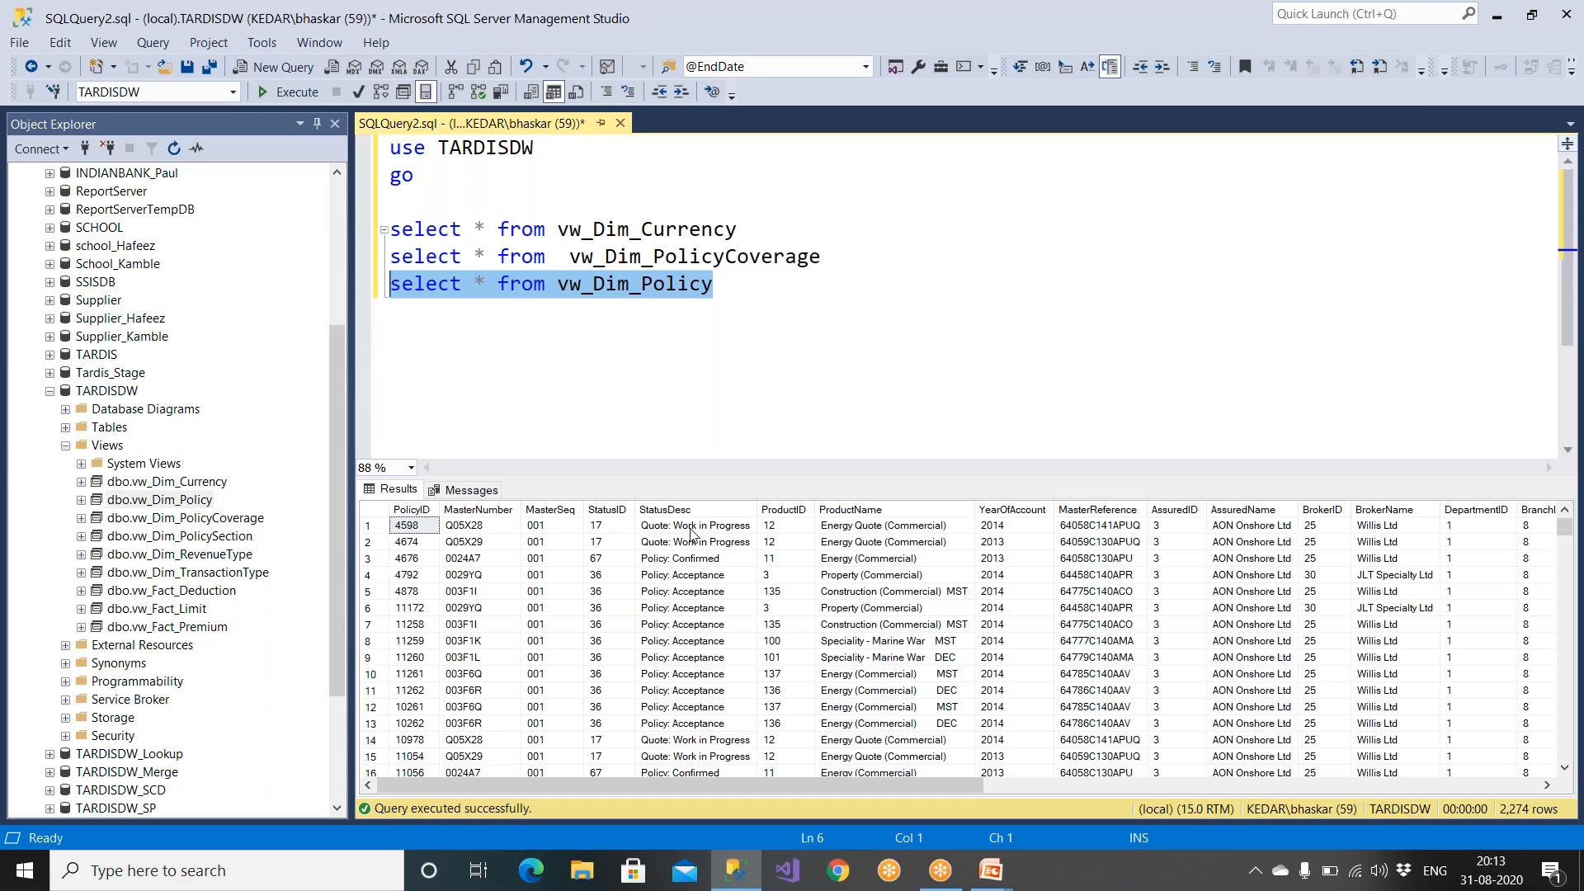
Examine the remaining columns of the vw_Dim_Policy results, highlighting BranchID and UnderwriterName.
left_click_drag(965, 785, 1076, 785)
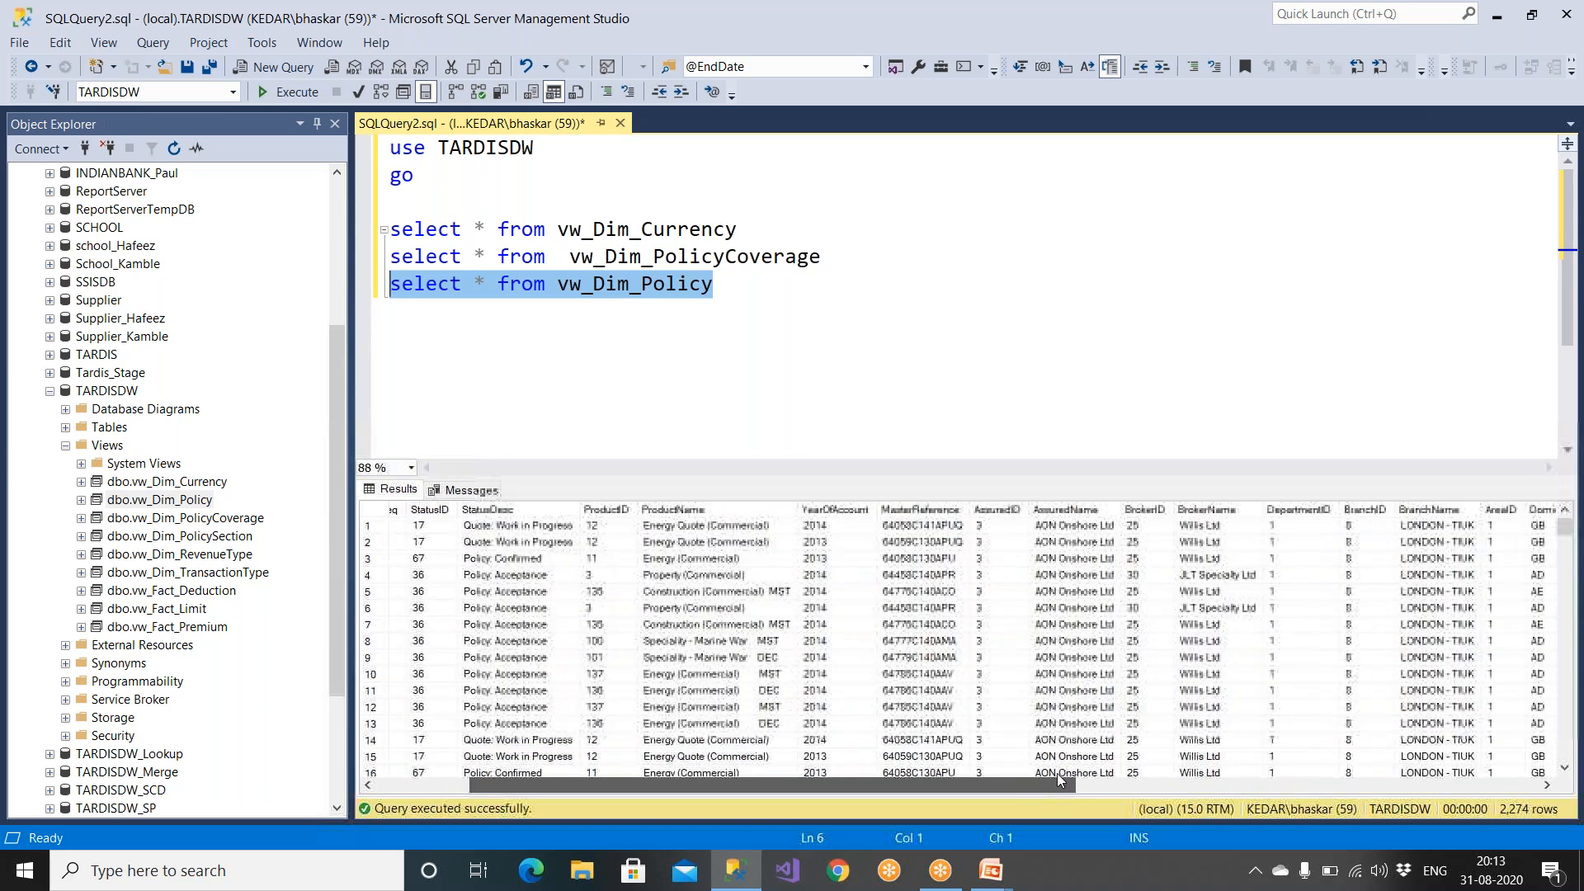
left_click(1206, 509)
left_click(1365, 509)
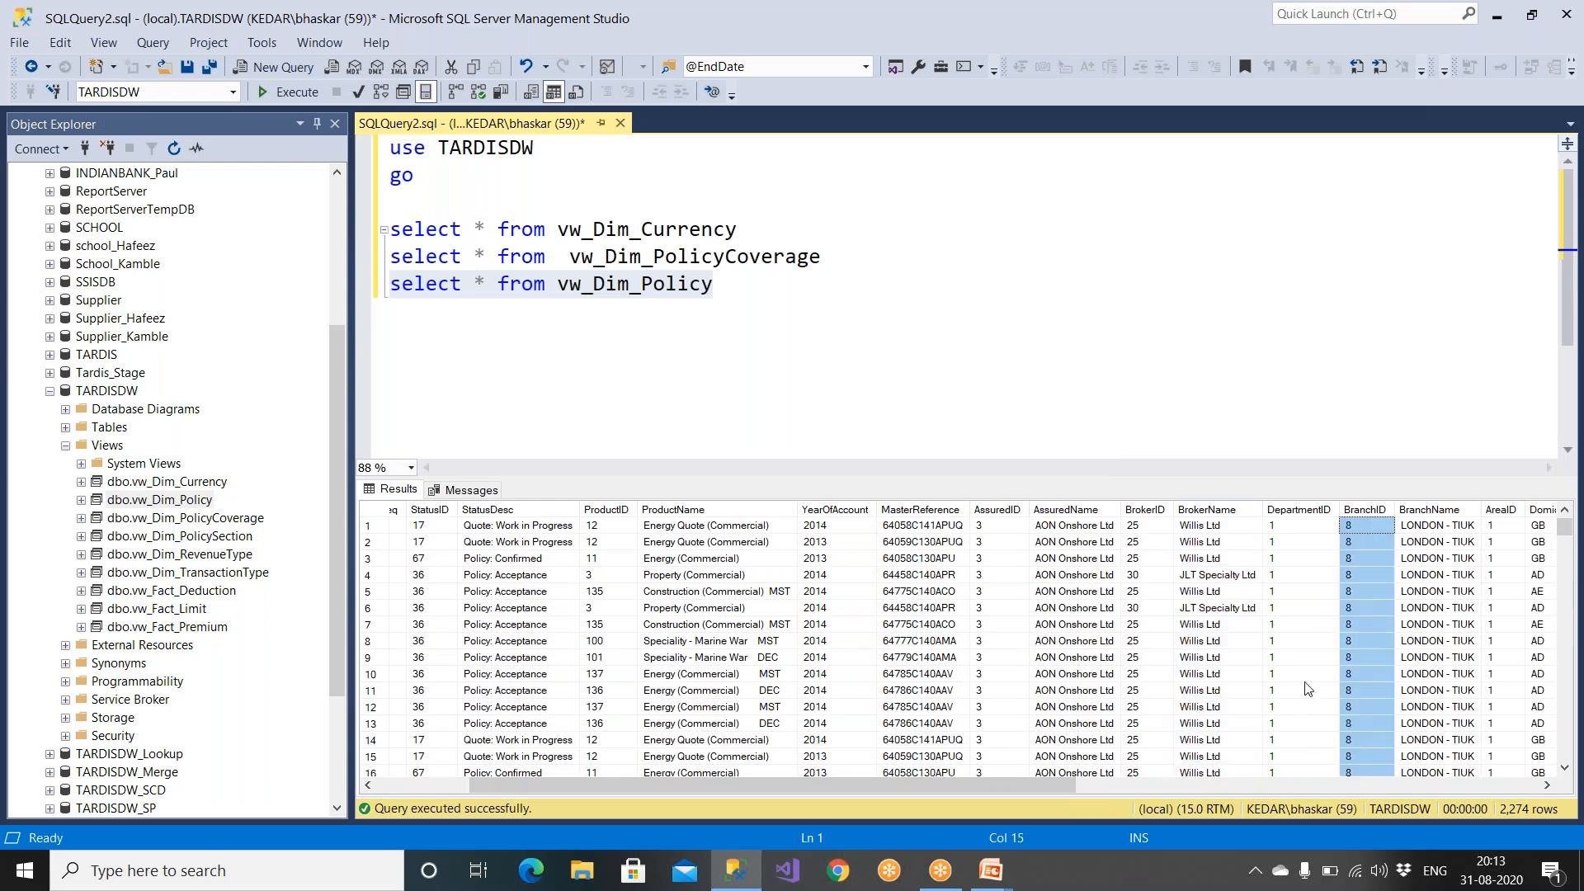
left_click(1268, 790)
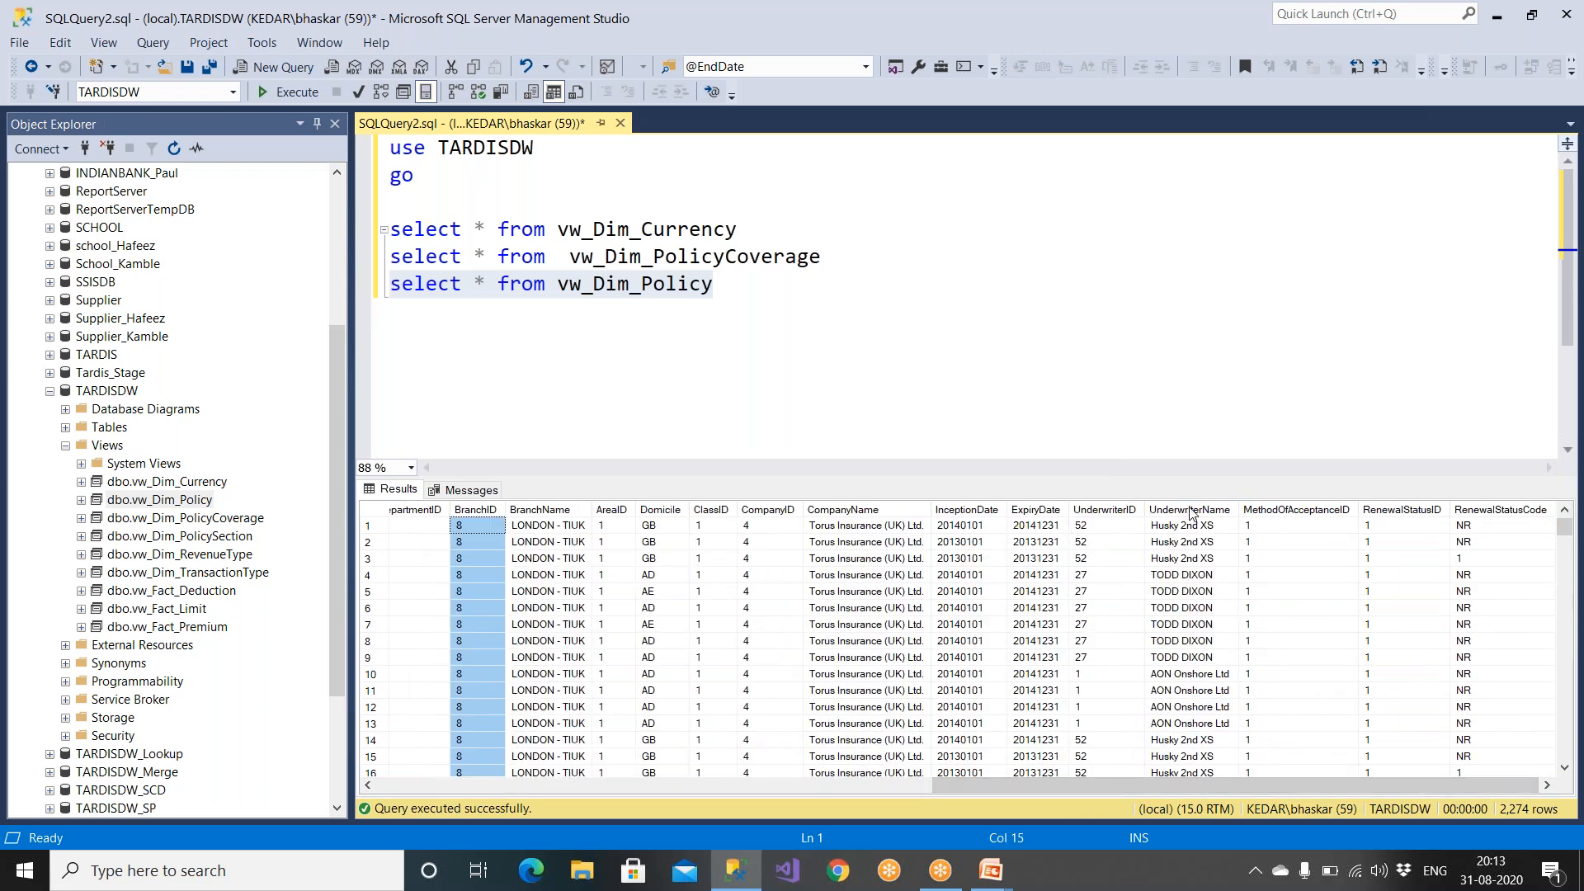
left_click(1190, 512)
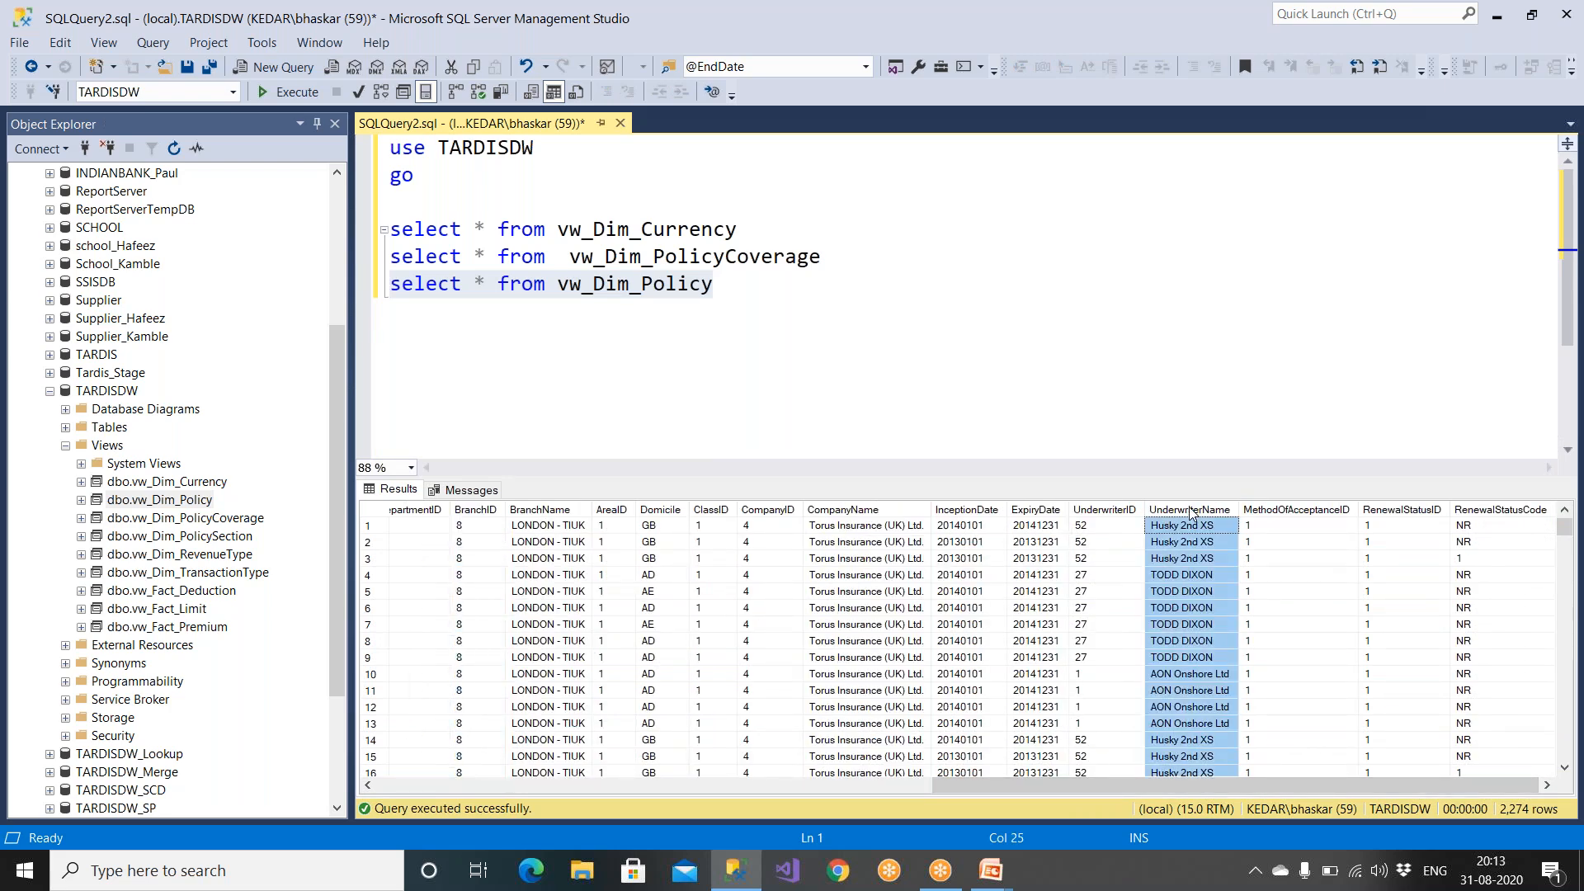
Add a fourth line reading "select * from" with the [dbo].[vw_Dim_PolicySection] view.
left_click(740, 293)
key("Return")
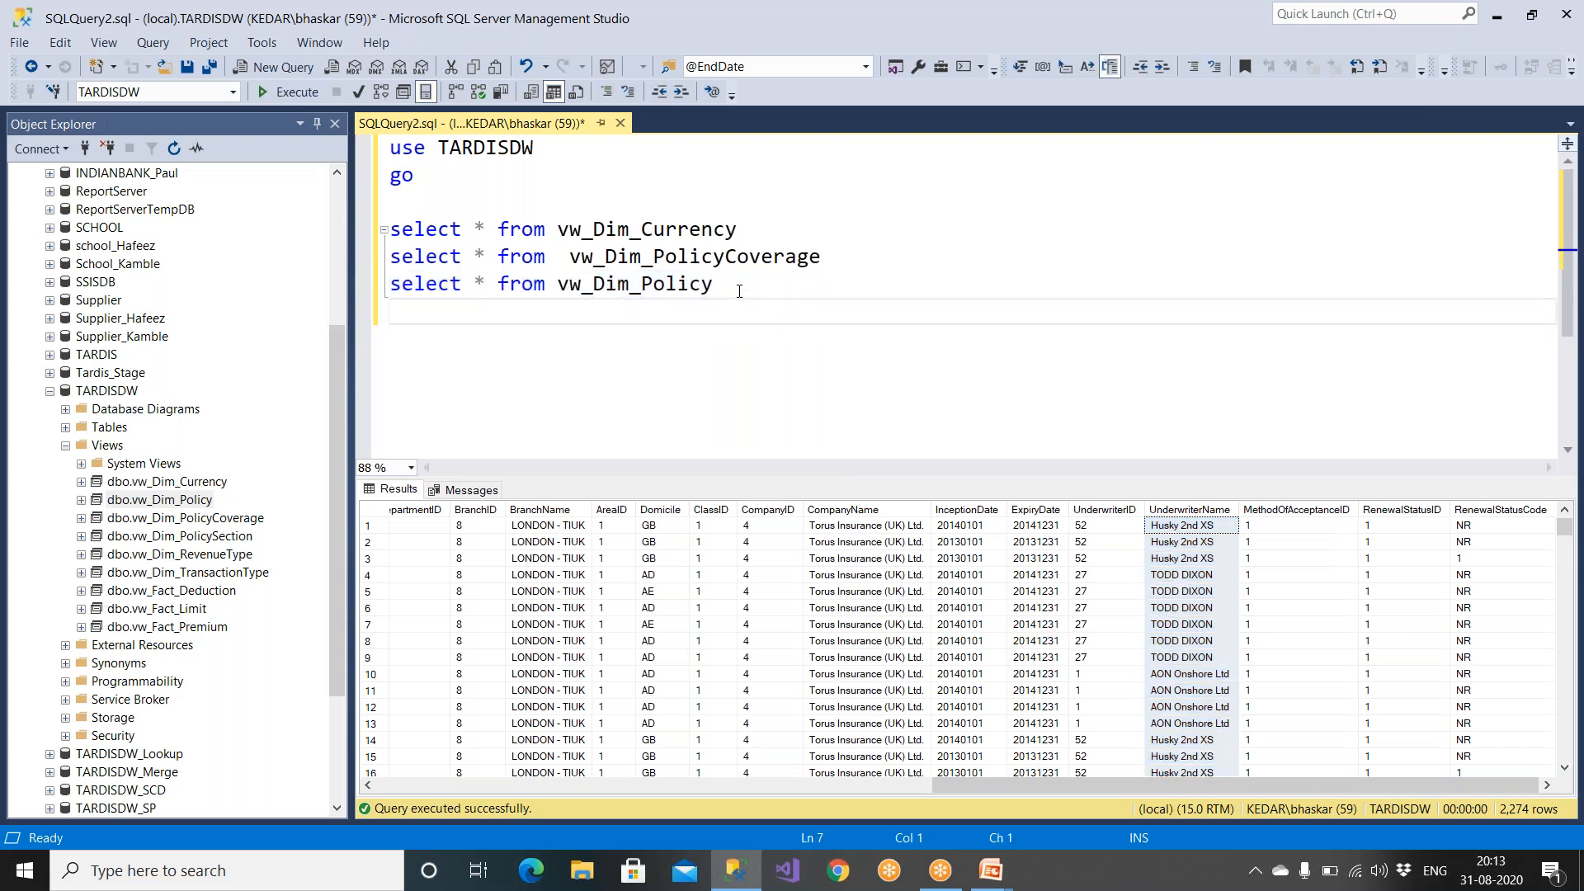
key("ctrl+v")
left_click(701, 350)
left_click_drag(561, 271, 725, 299)
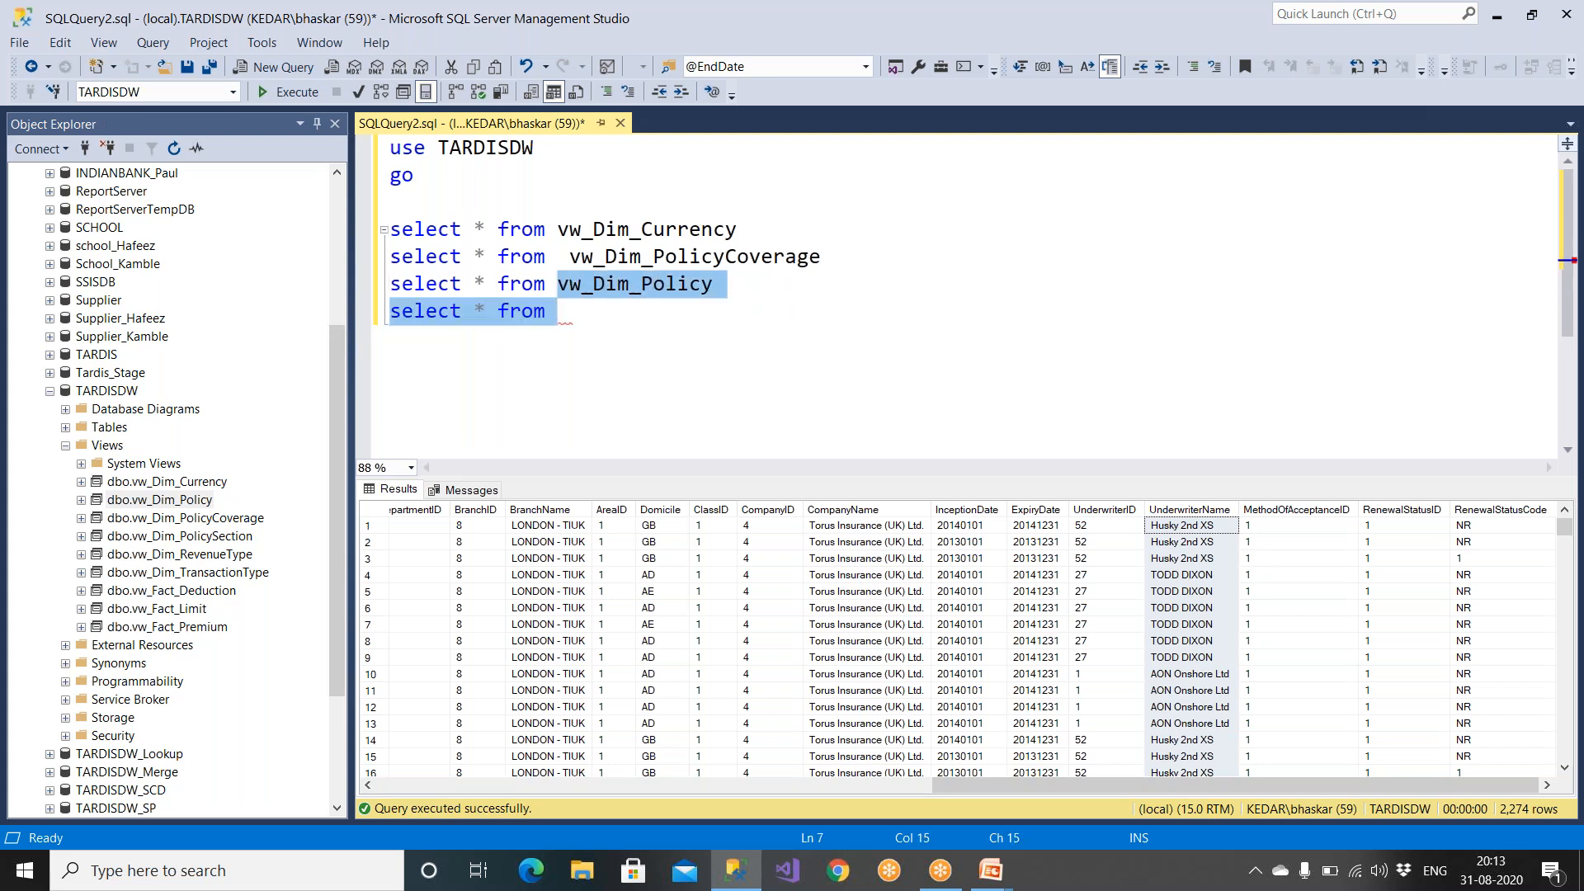
left_click(725, 313)
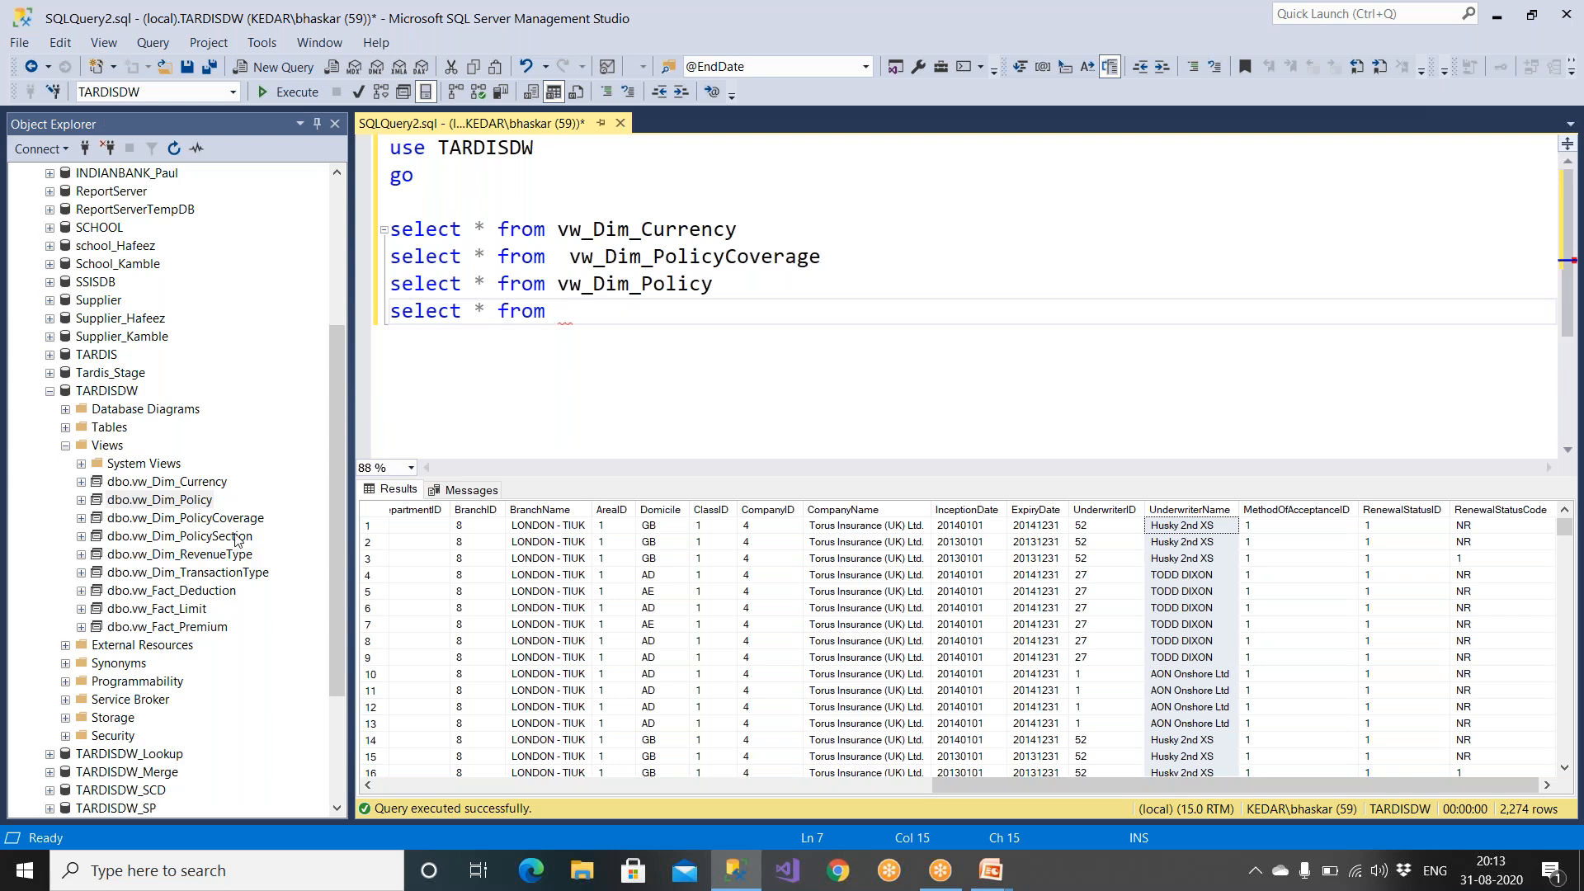
left_click_drag(243, 537, 561, 328)
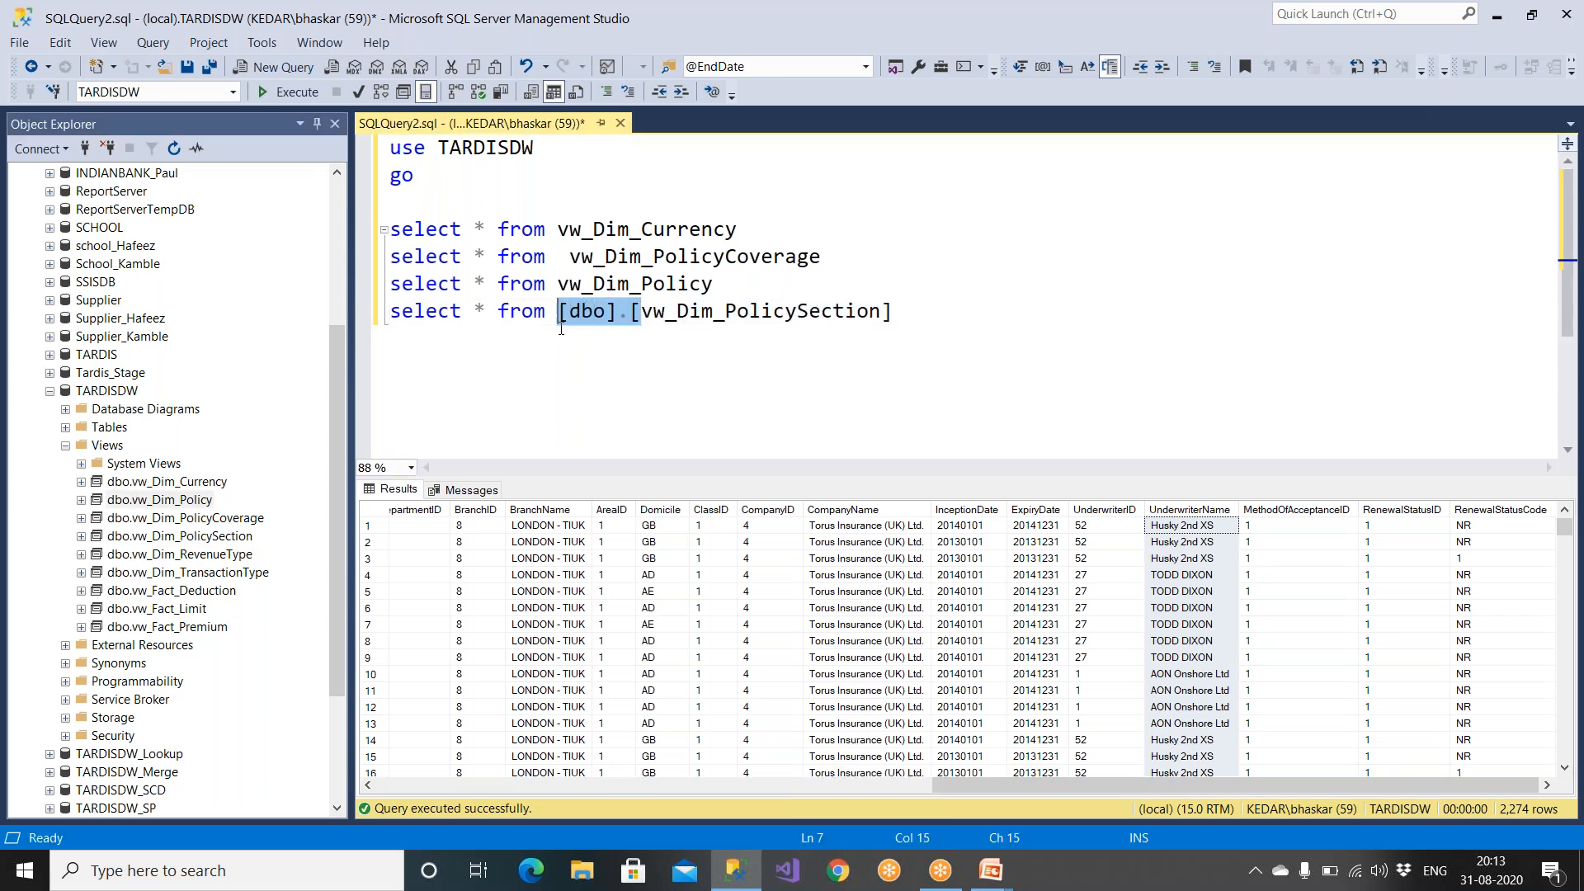
Remove the dbo prefix and the brackets from vw_Dim_PolicySection and execute only that line.
key("Delete")
left_click(828, 323)
key("BackSpace")
left_click_drag(798, 313, 388, 315)
left_click(298, 93)
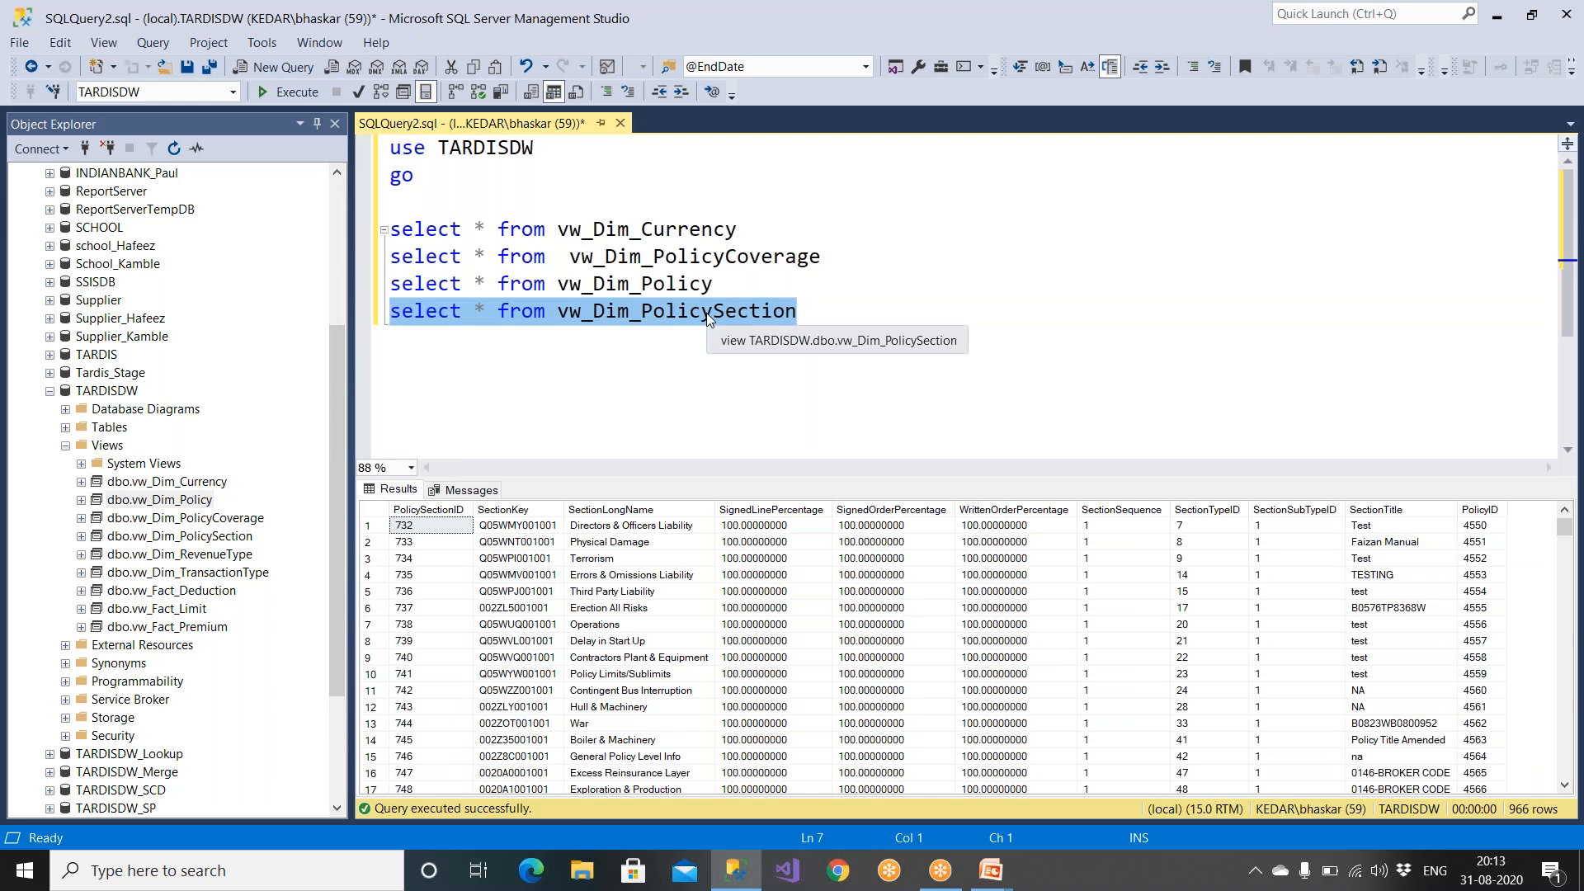
Switch to Visual Studio and start a new project of the Analysis Services Multidimensional type.
left_click(790, 881)
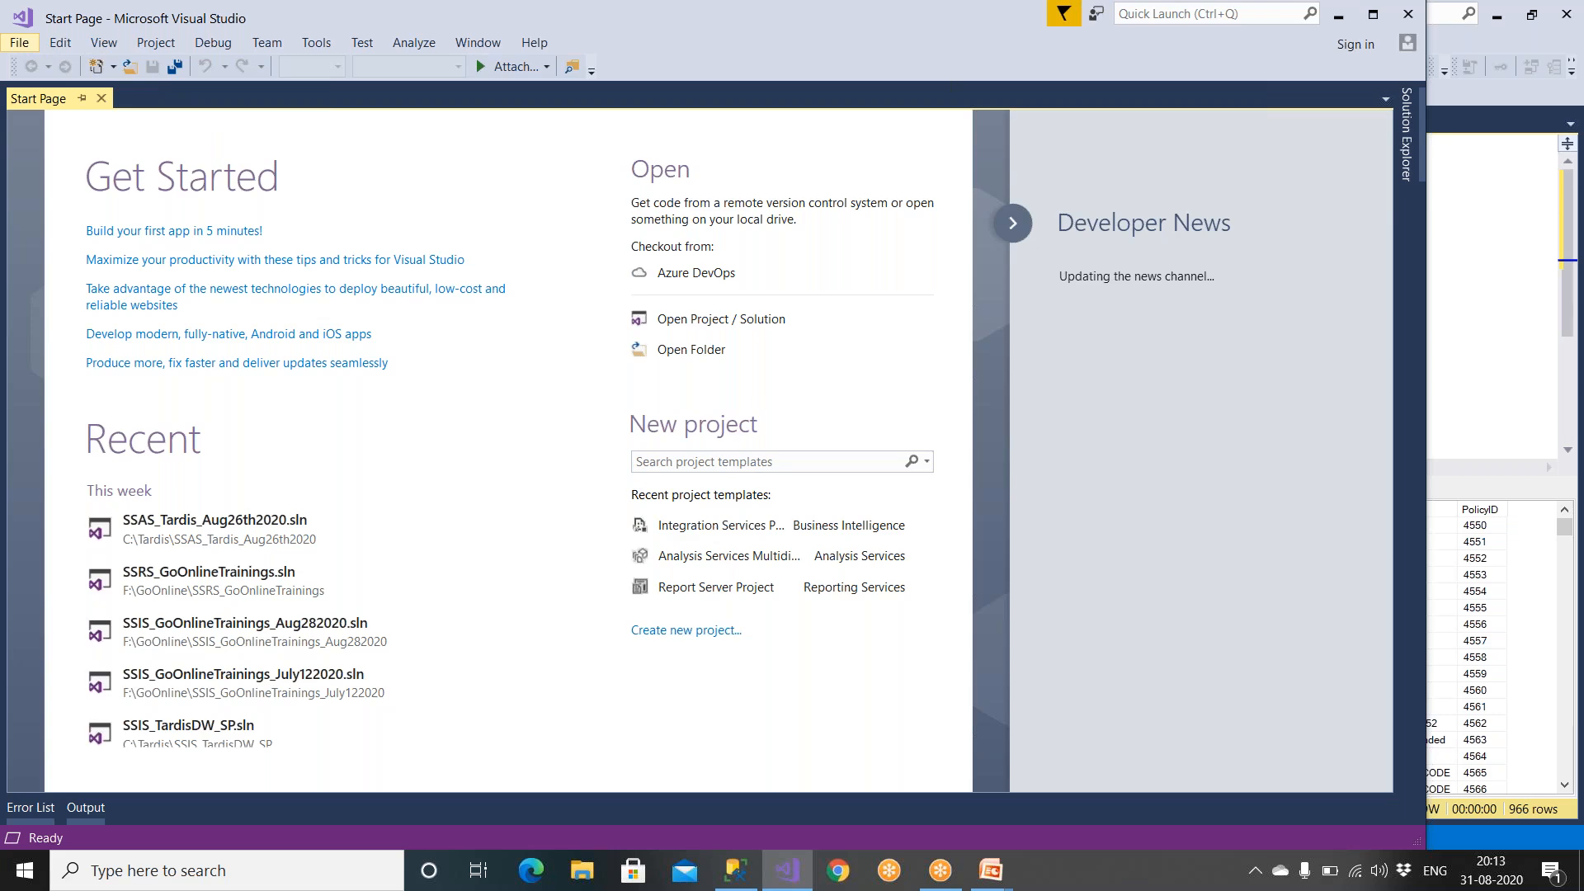
left_click(19, 42)
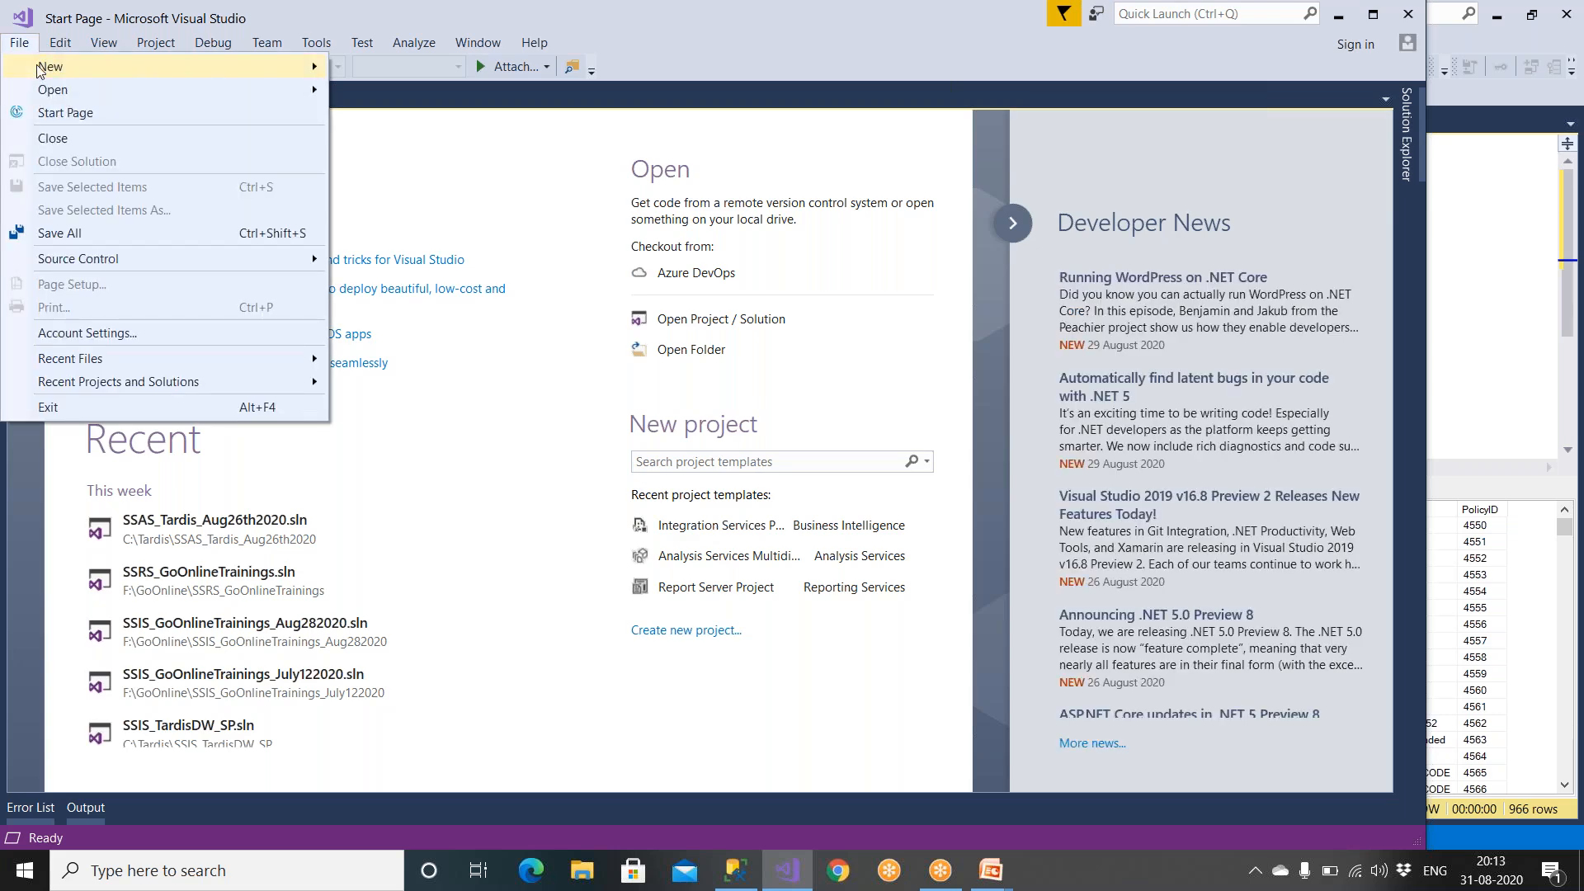
mouse_move(39, 71)
left_click(370, 73)
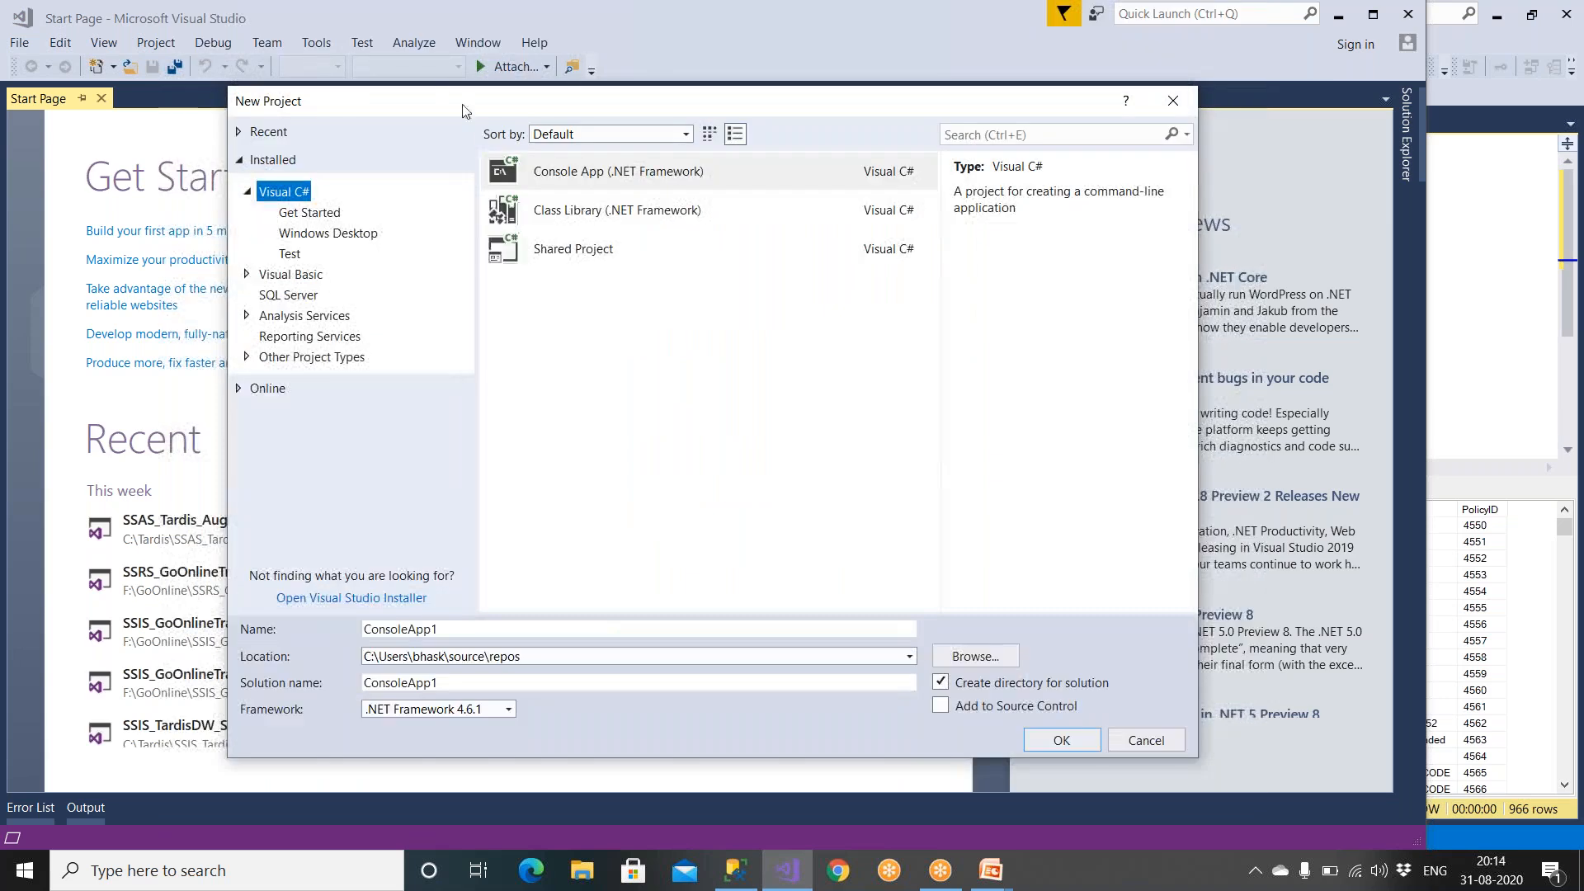
left_click(246, 316)
left_click(294, 338)
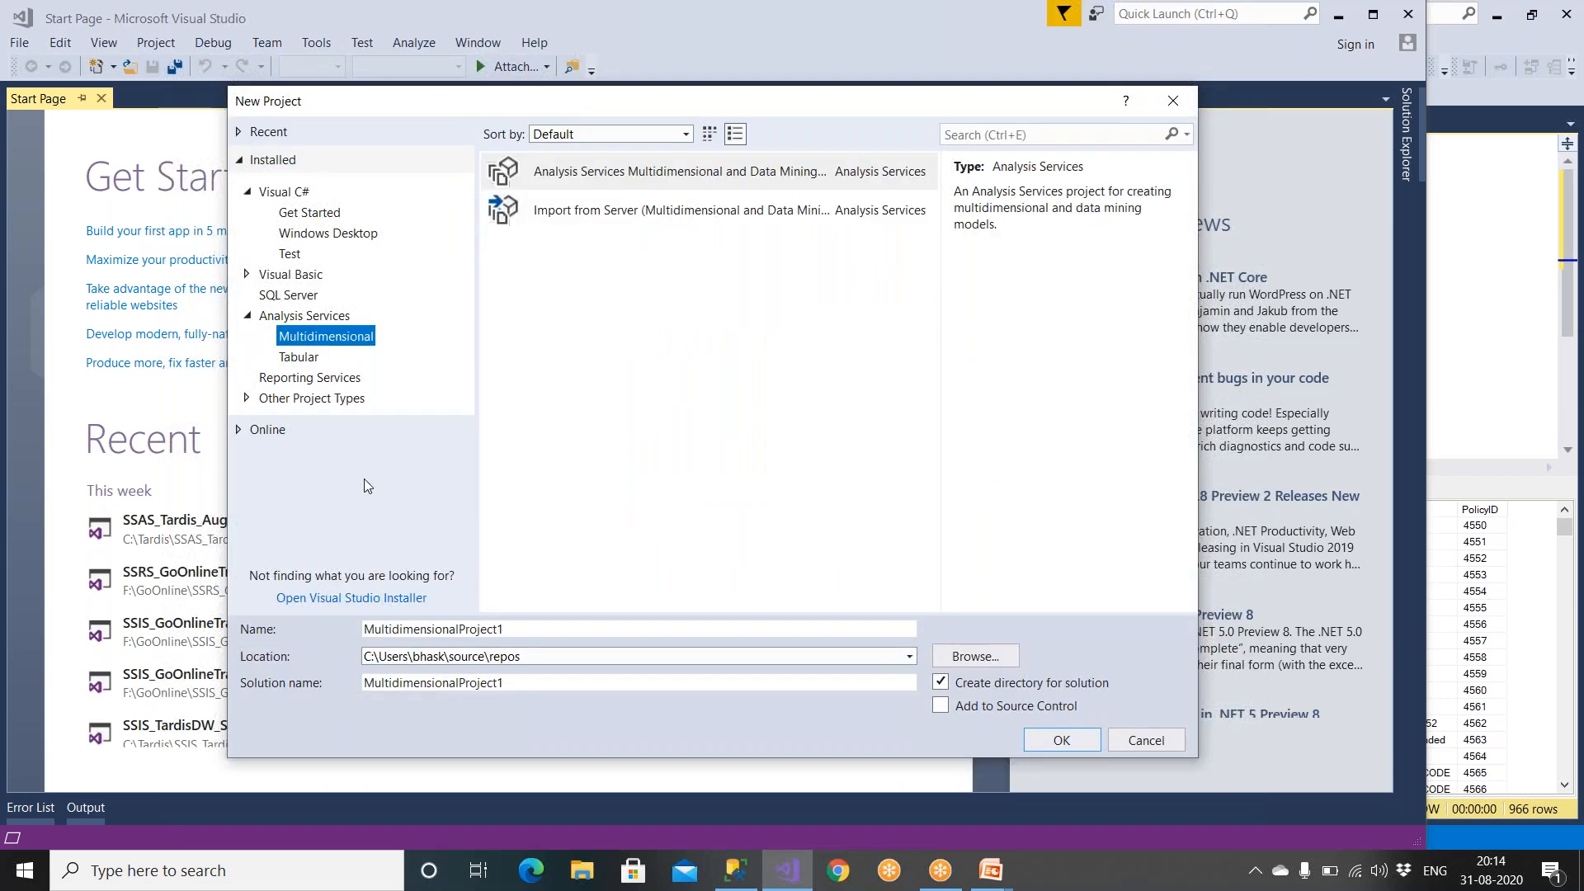
Name the new project SSAS_Tardis_New_Aug312020.
left_click(427, 631)
left_click_drag(523, 630, 372, 627)
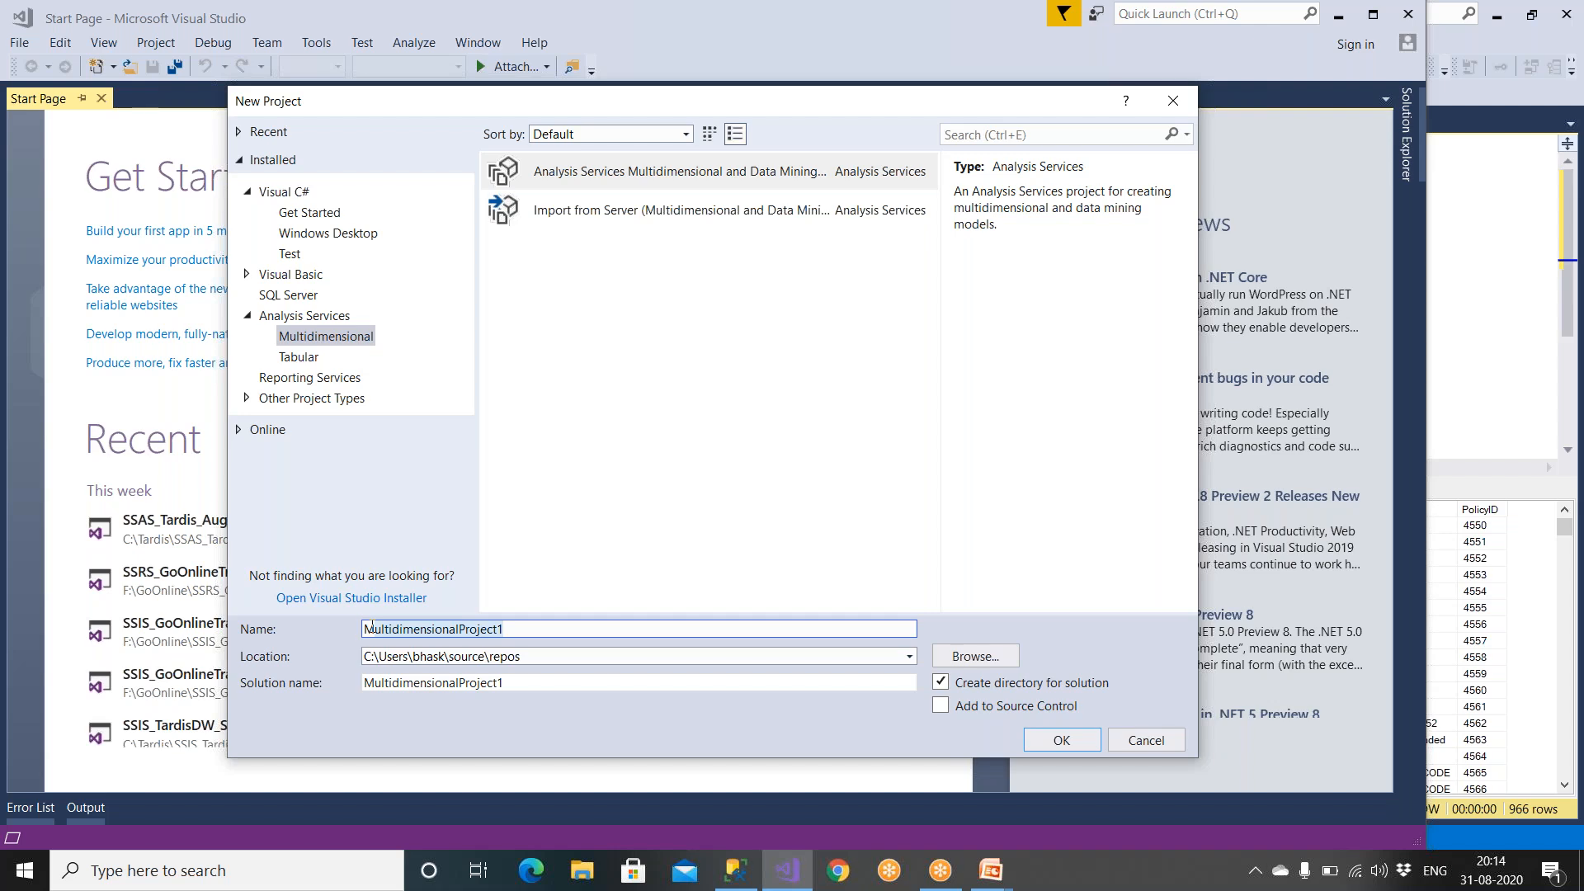
key("BackSpace")
key("BackSpace")
type("SSA")
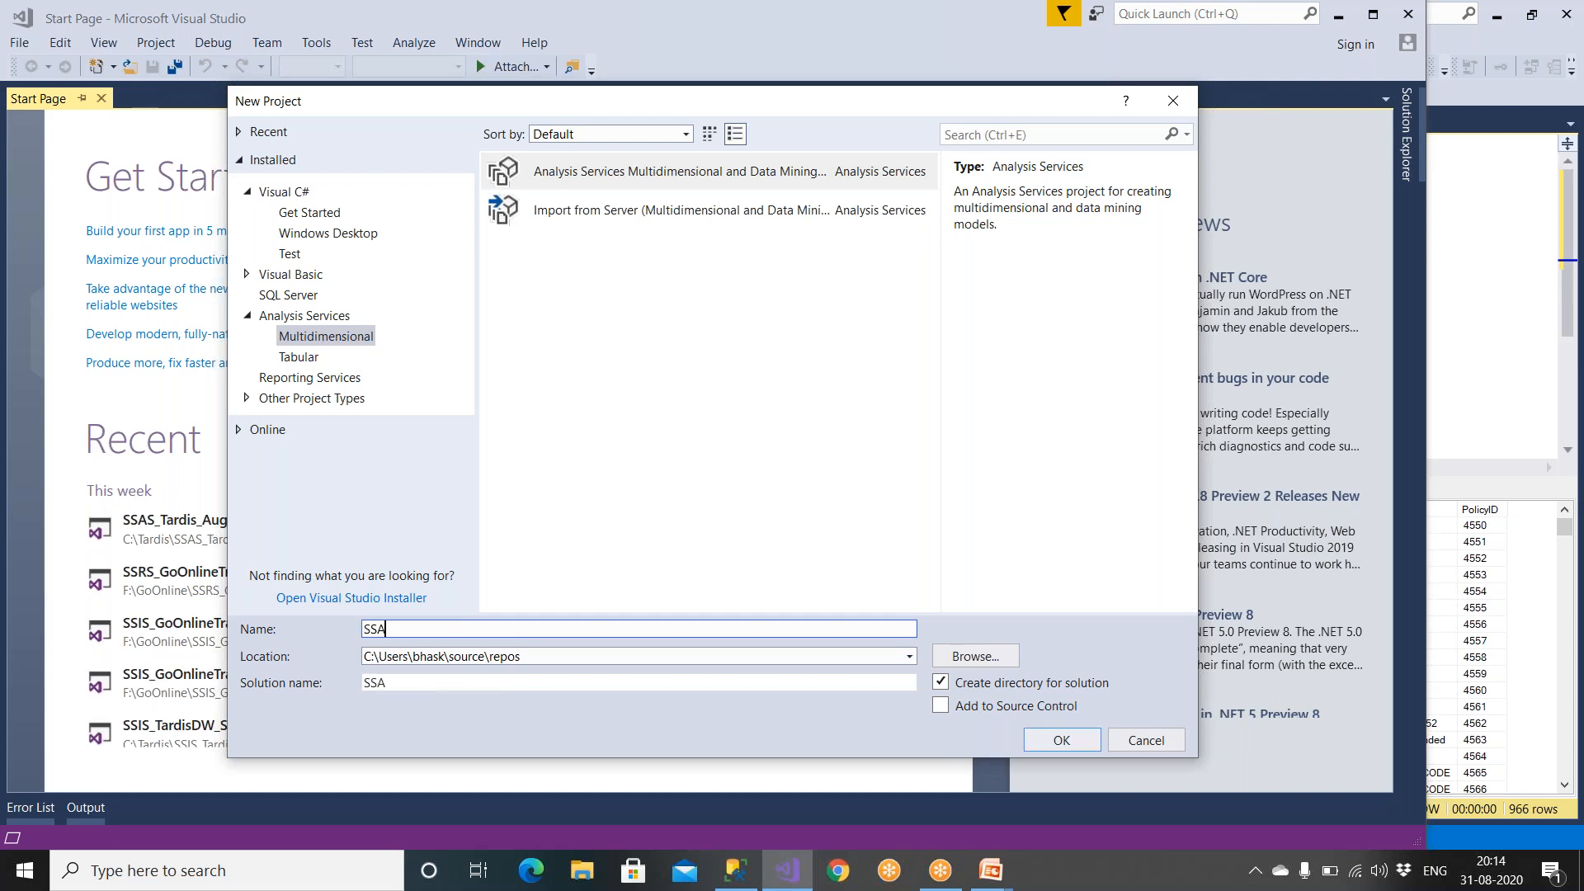
type("S_Tardis")
type("_New_Aug312020")
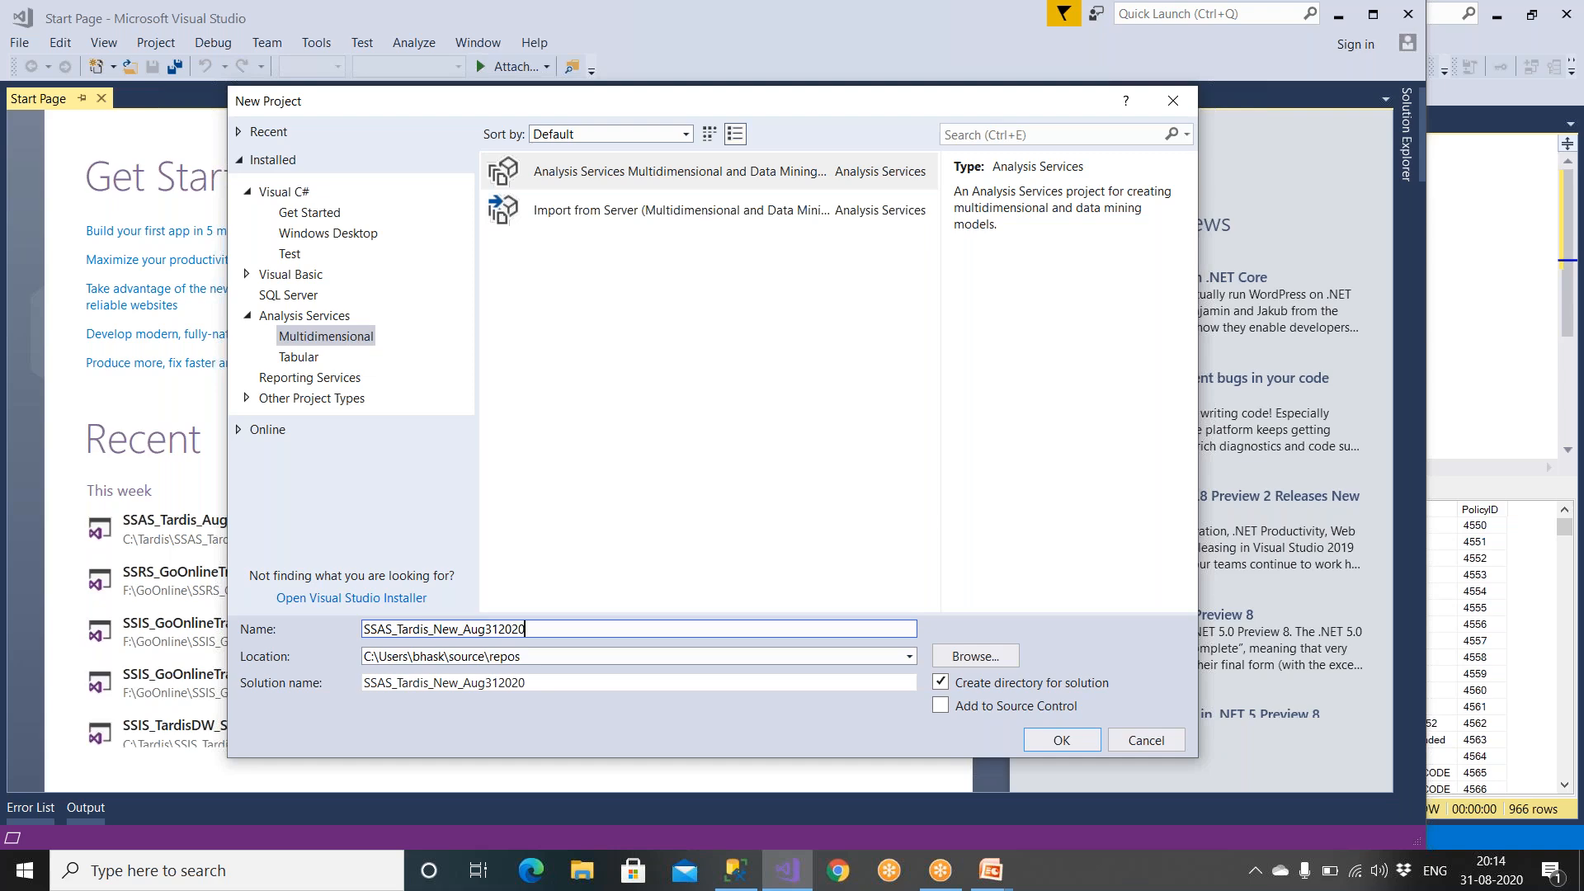
Browse to the Tardis folder on the C: drive and set it as the project location.
left_click(964, 657)
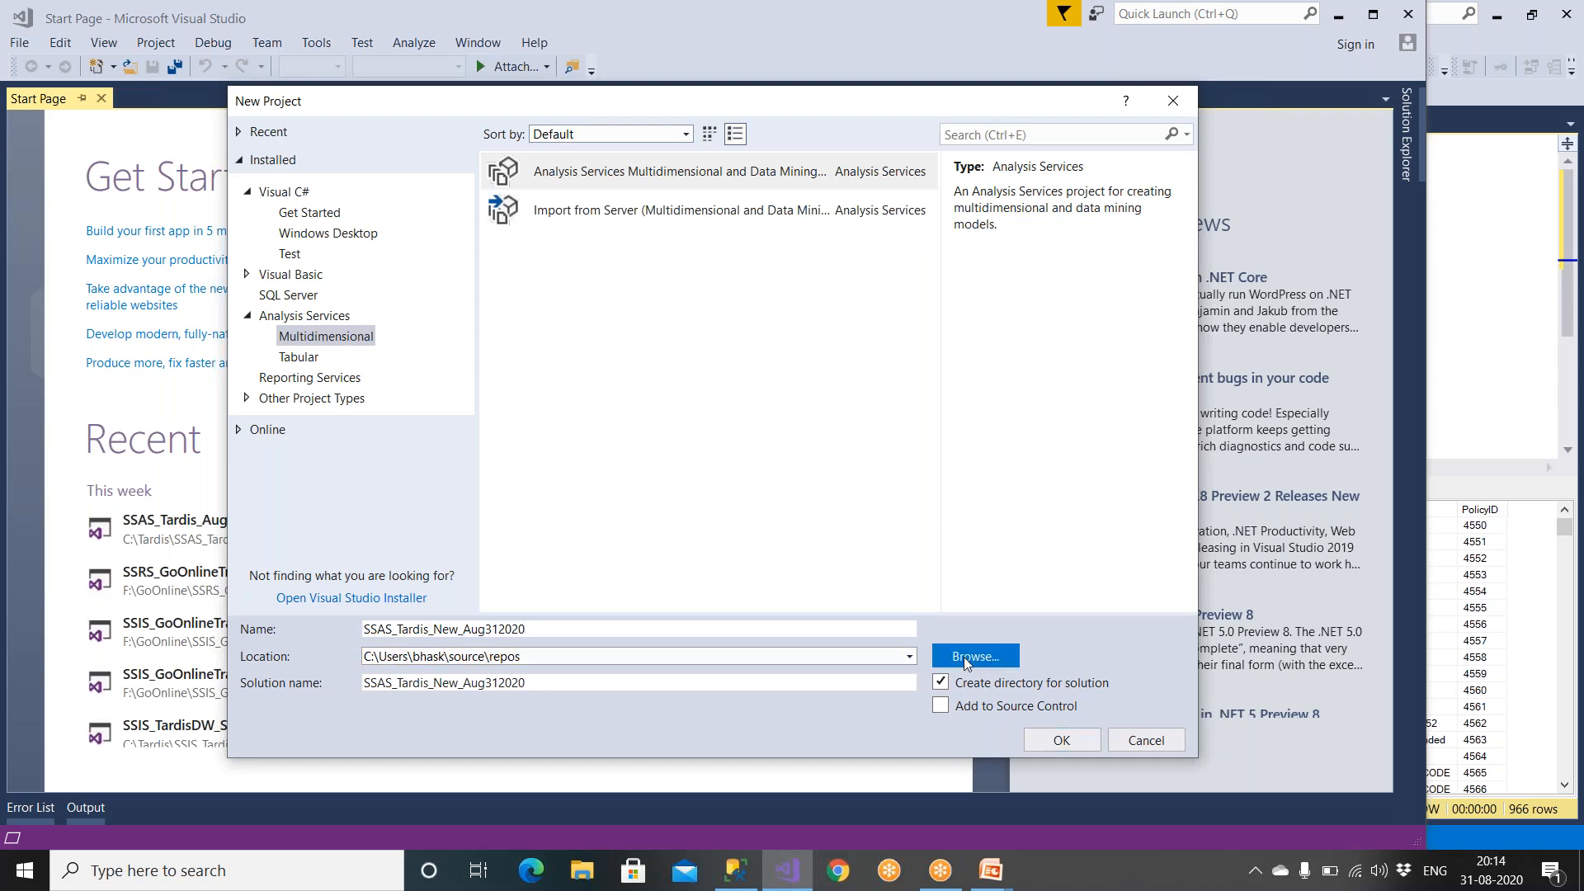
left_click_drag(385, 350, 381, 429)
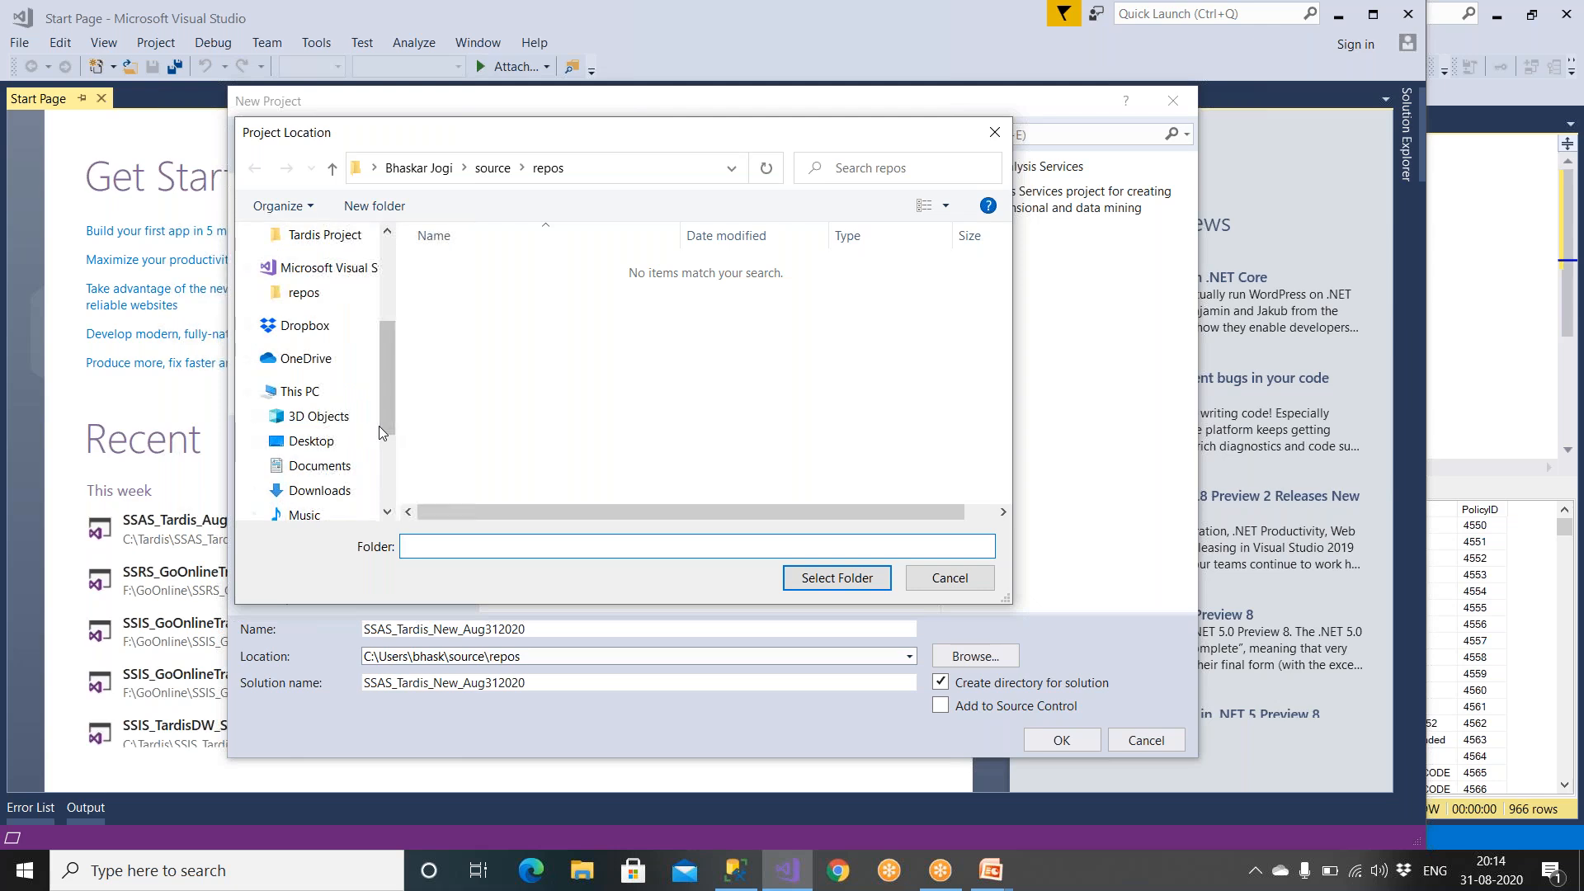
scroll(313, 367, "up", 2)
scroll(316, 370, "up", 1)
scroll(316, 370, "down", 4)
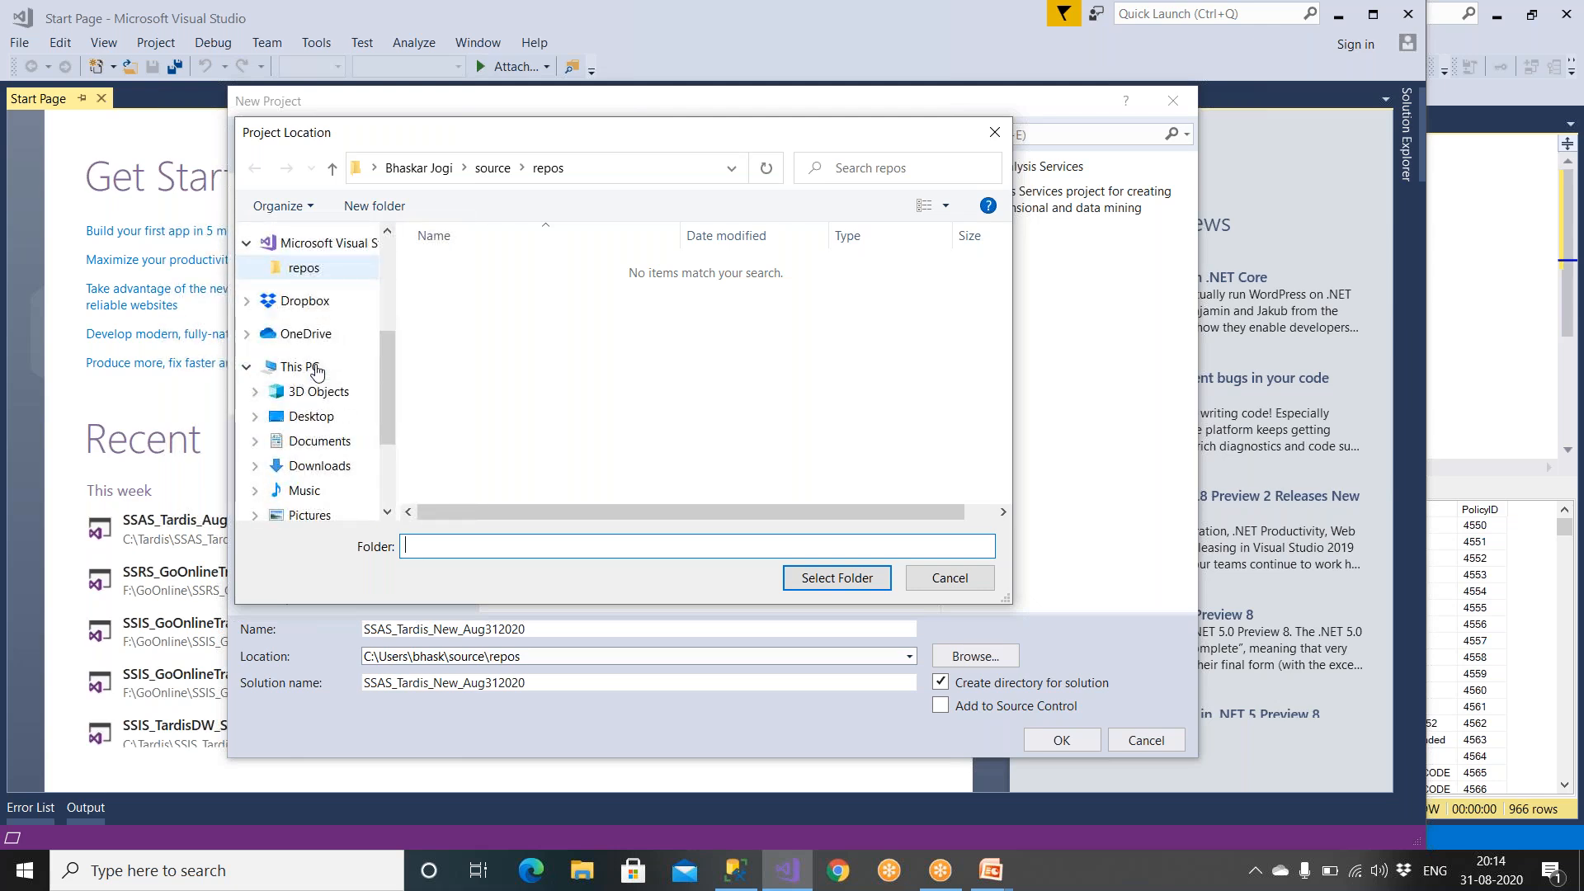
scroll(322, 443, "down", 1)
scroll(322, 445, "down", 1)
left_click(342, 474)
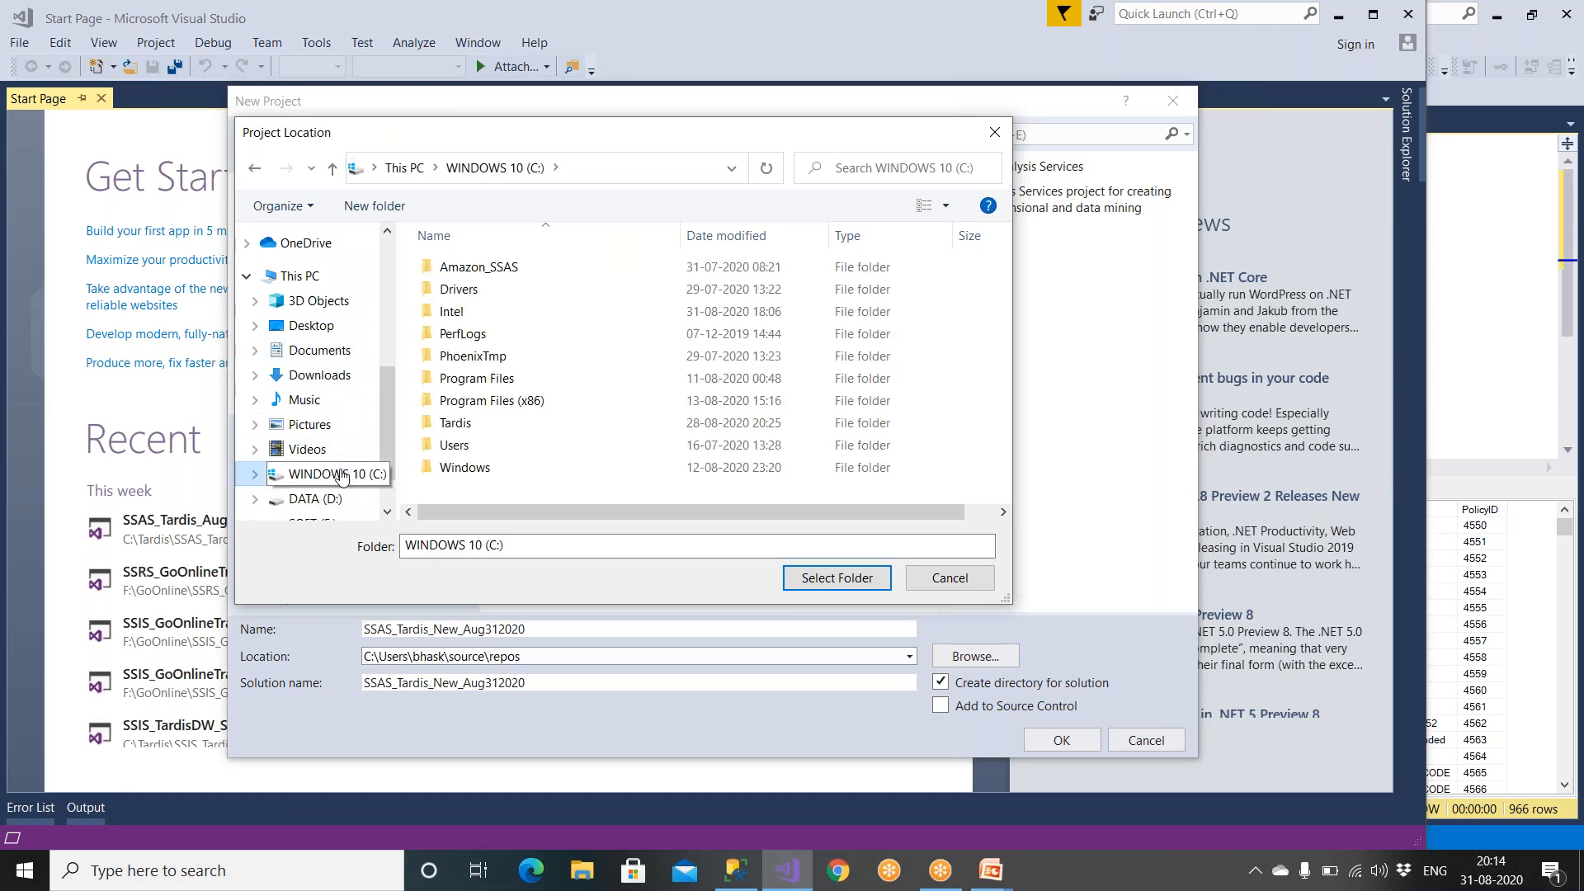
double_click(497, 422)
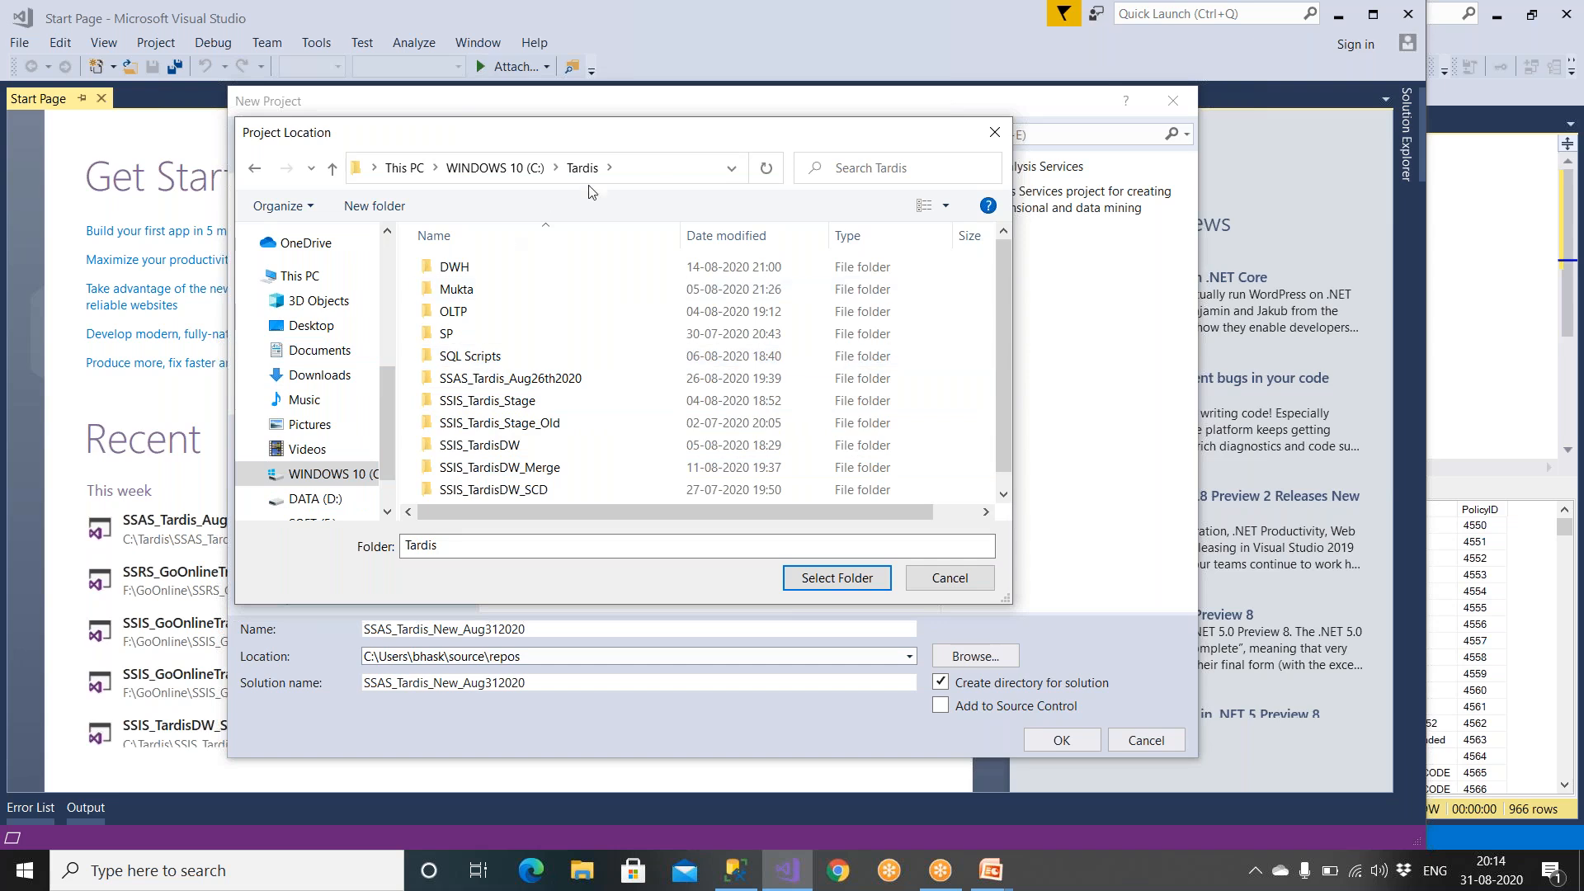
left_click(647, 171)
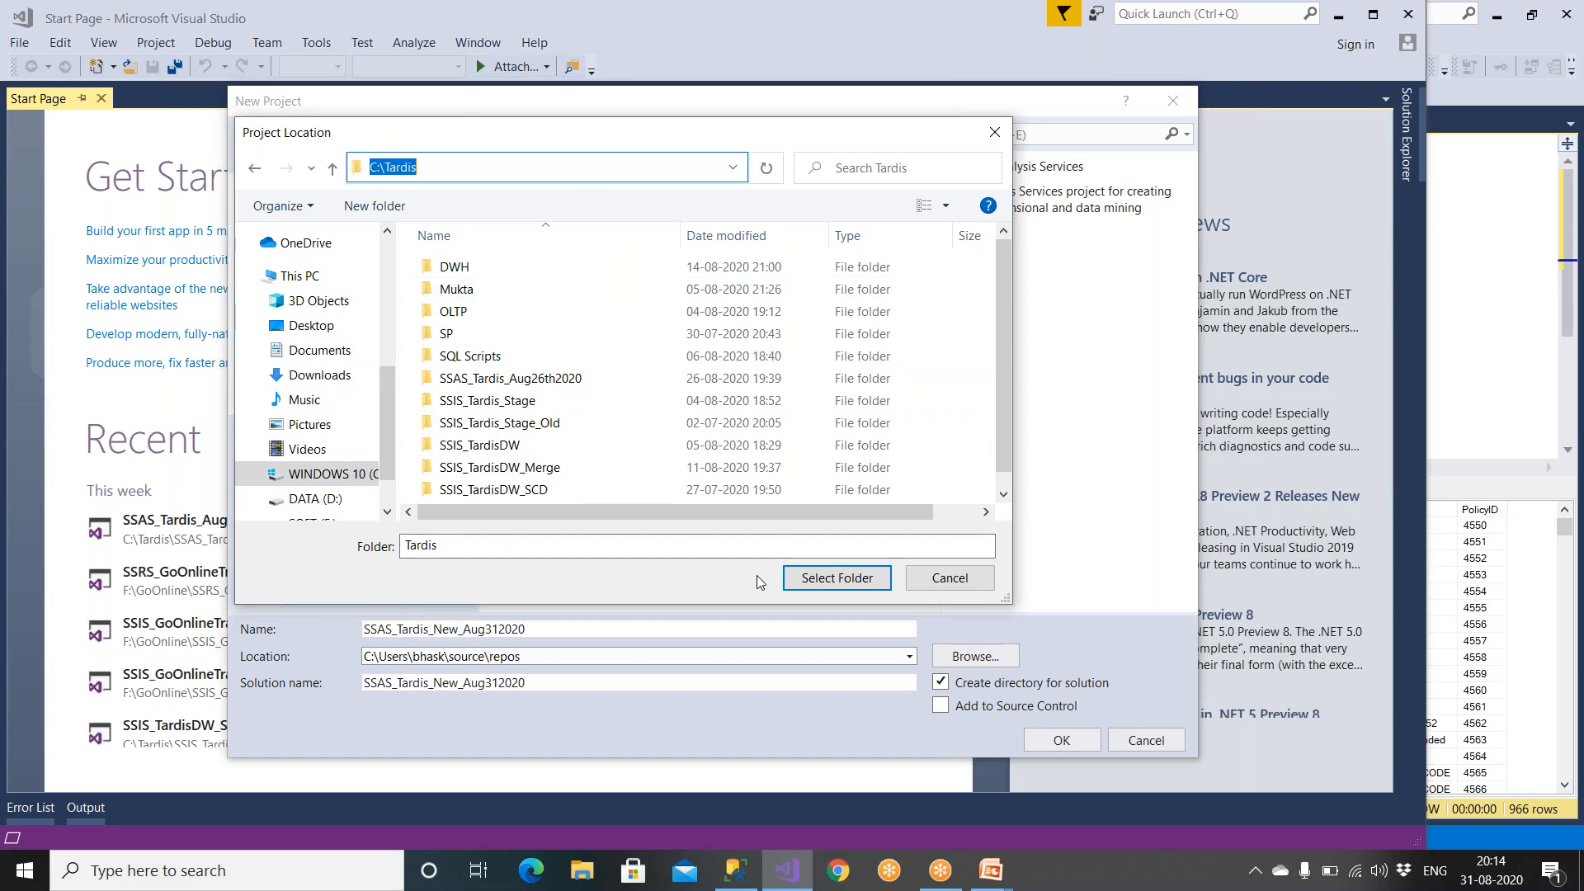
left_click(813, 579)
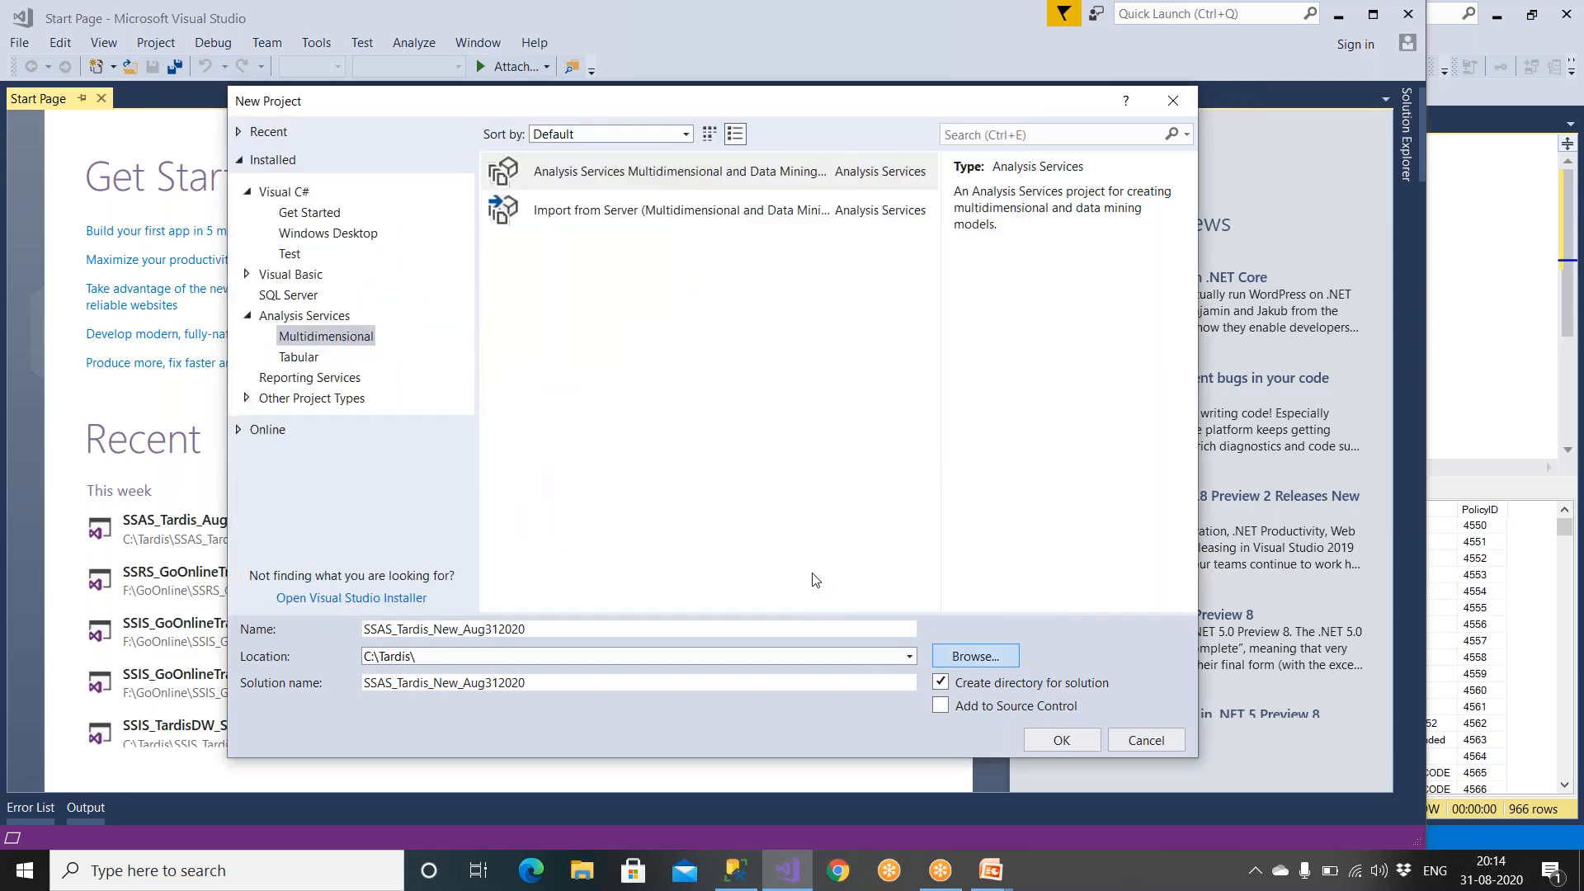
Confirm the Multidimensional type, create the project and display the Solution Explorer.
left_click(346, 341)
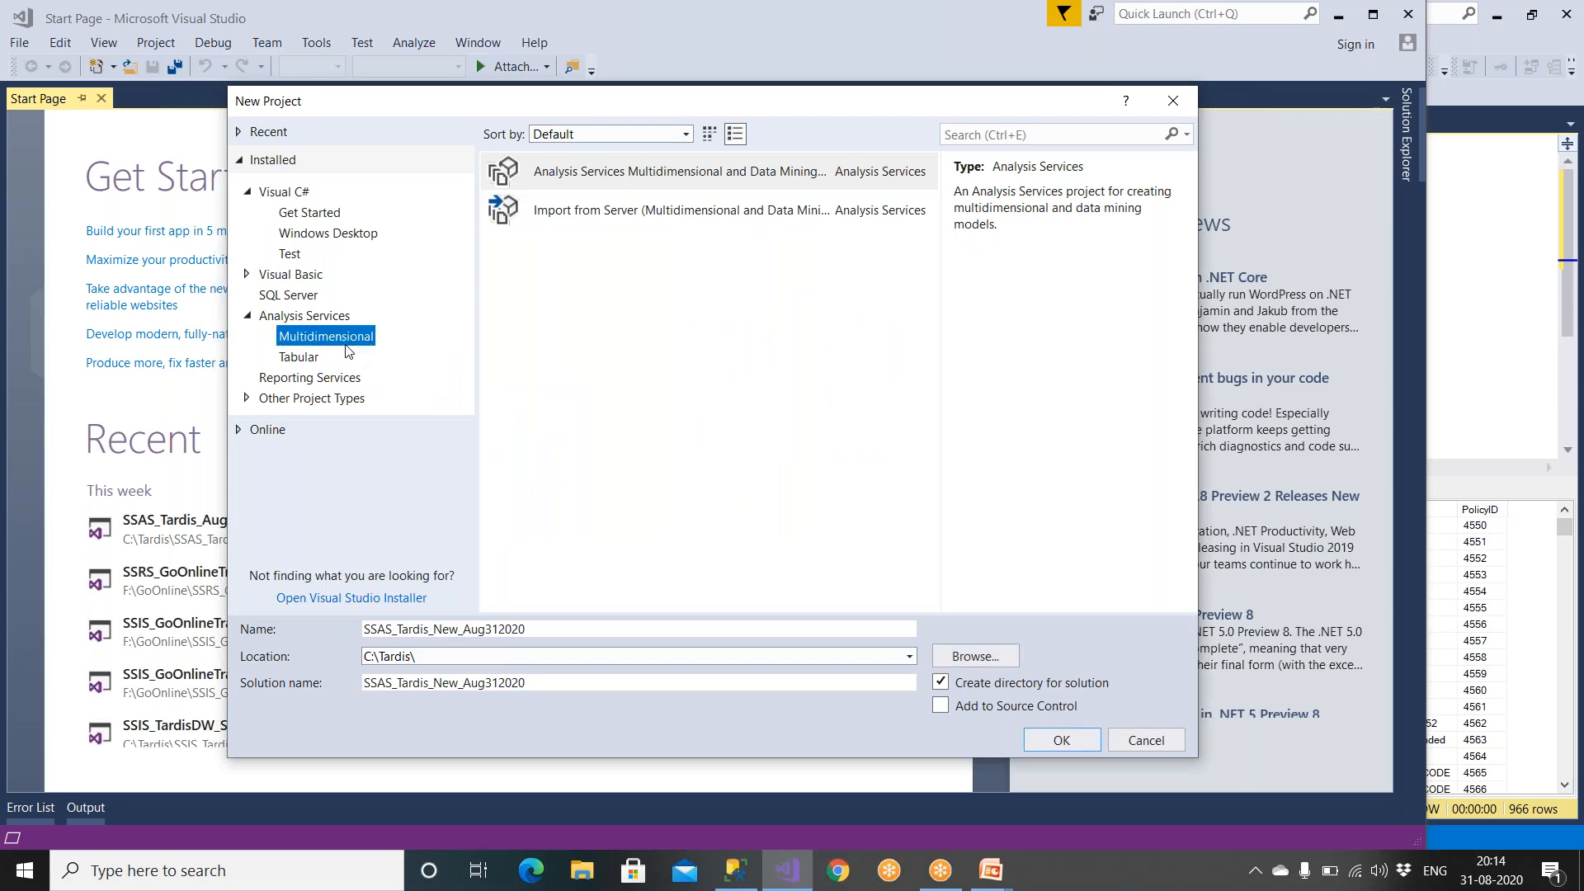
left_click(1062, 741)
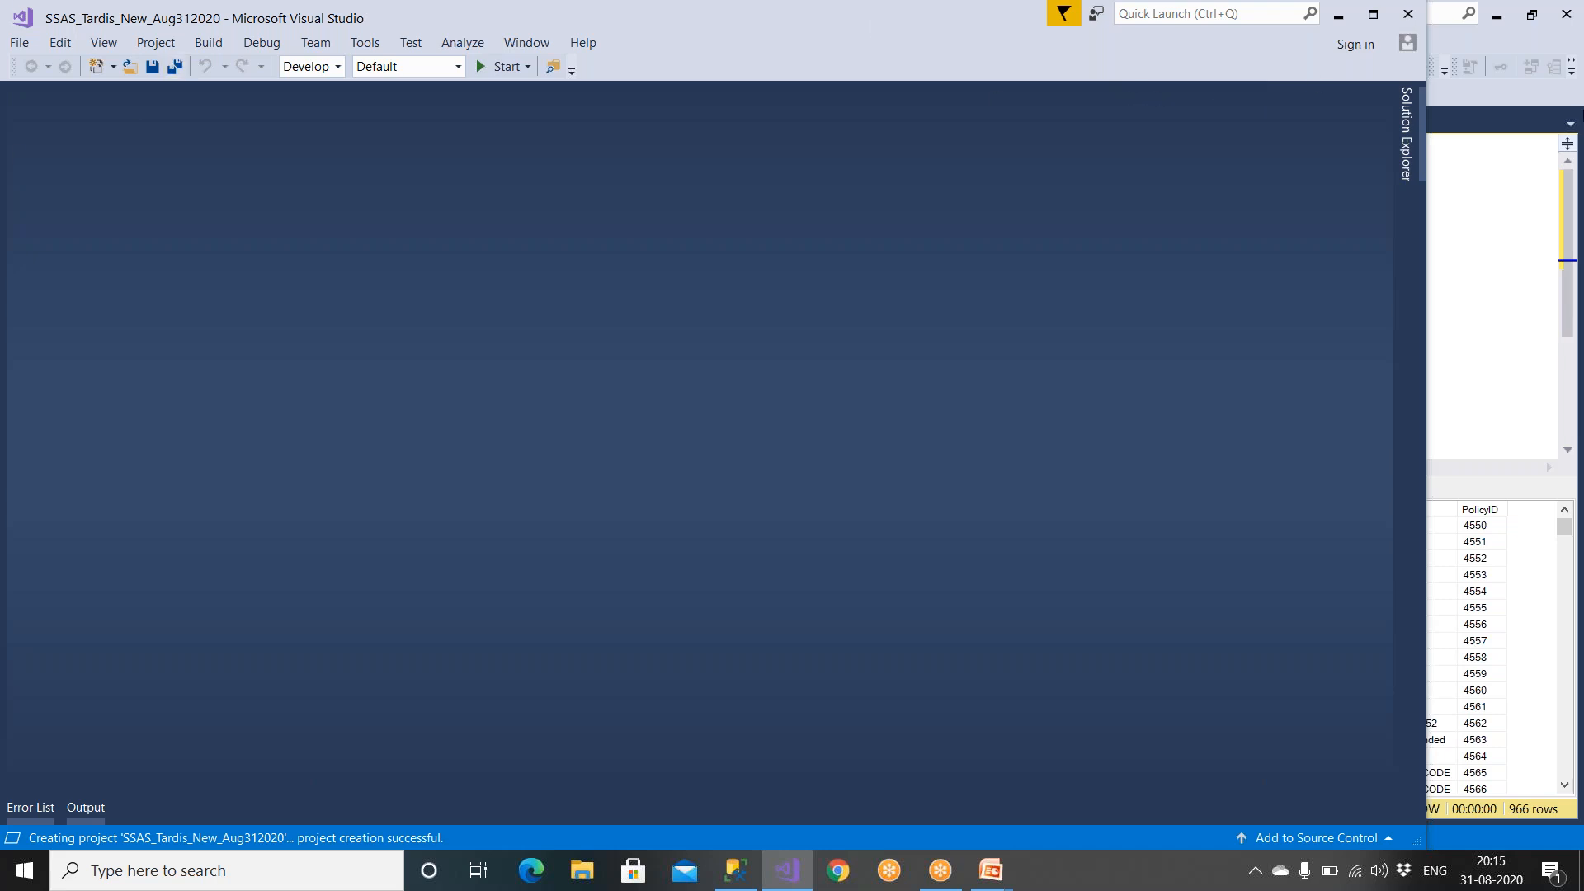
left_click(1410, 145)
Switch to the PowerPoint slide show, review the "Create Cube - Steps" slide and return to Visual Studio.
mouse_move(990, 870)
left_click(1045, 801)
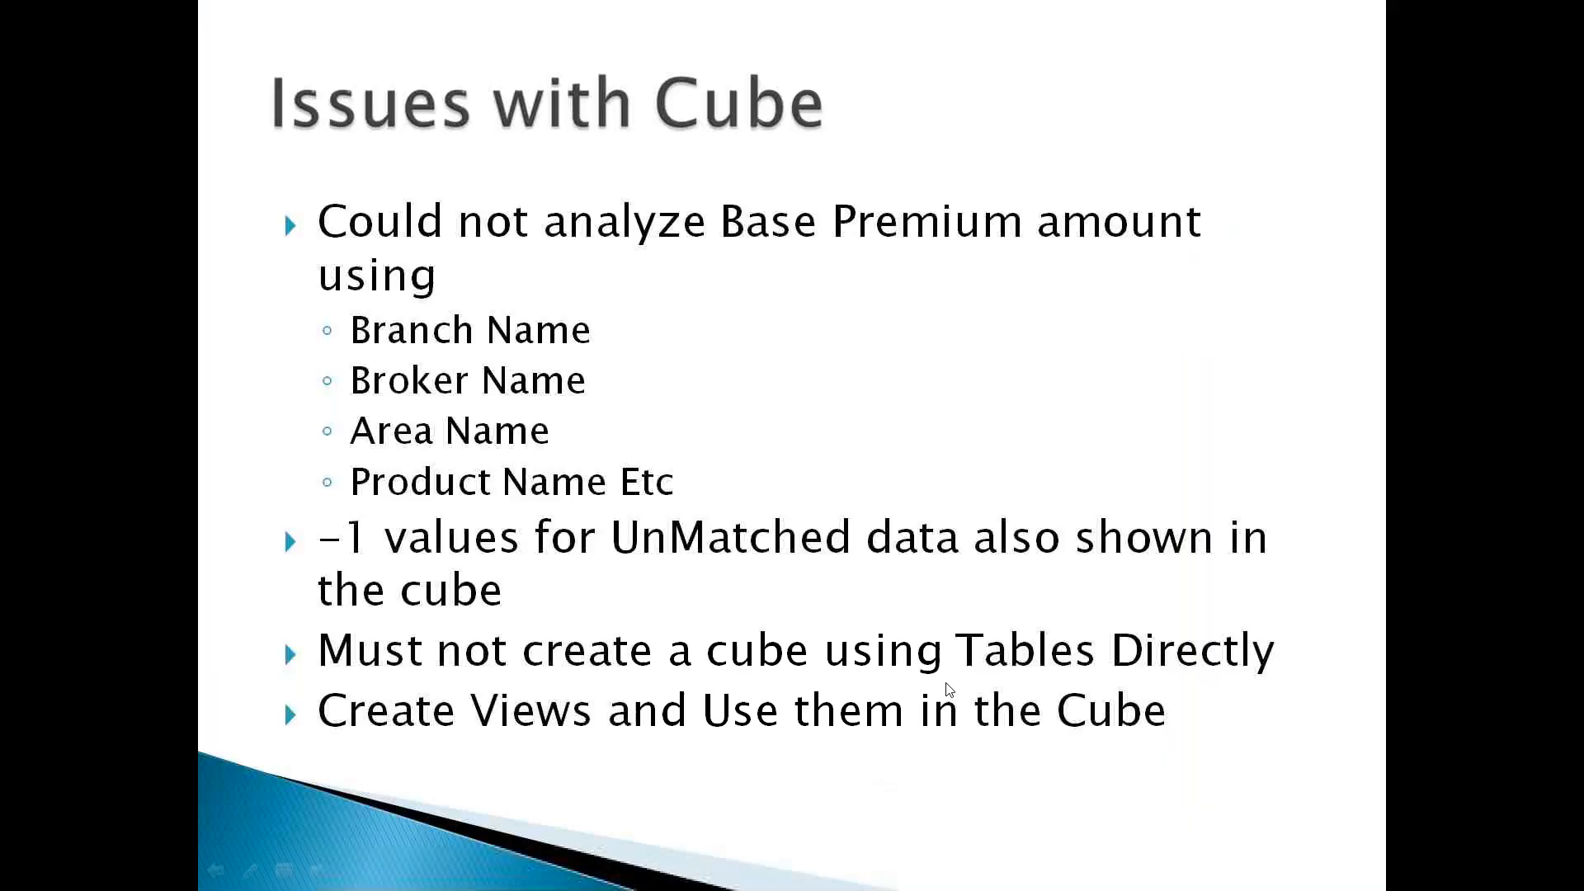
key("Right")
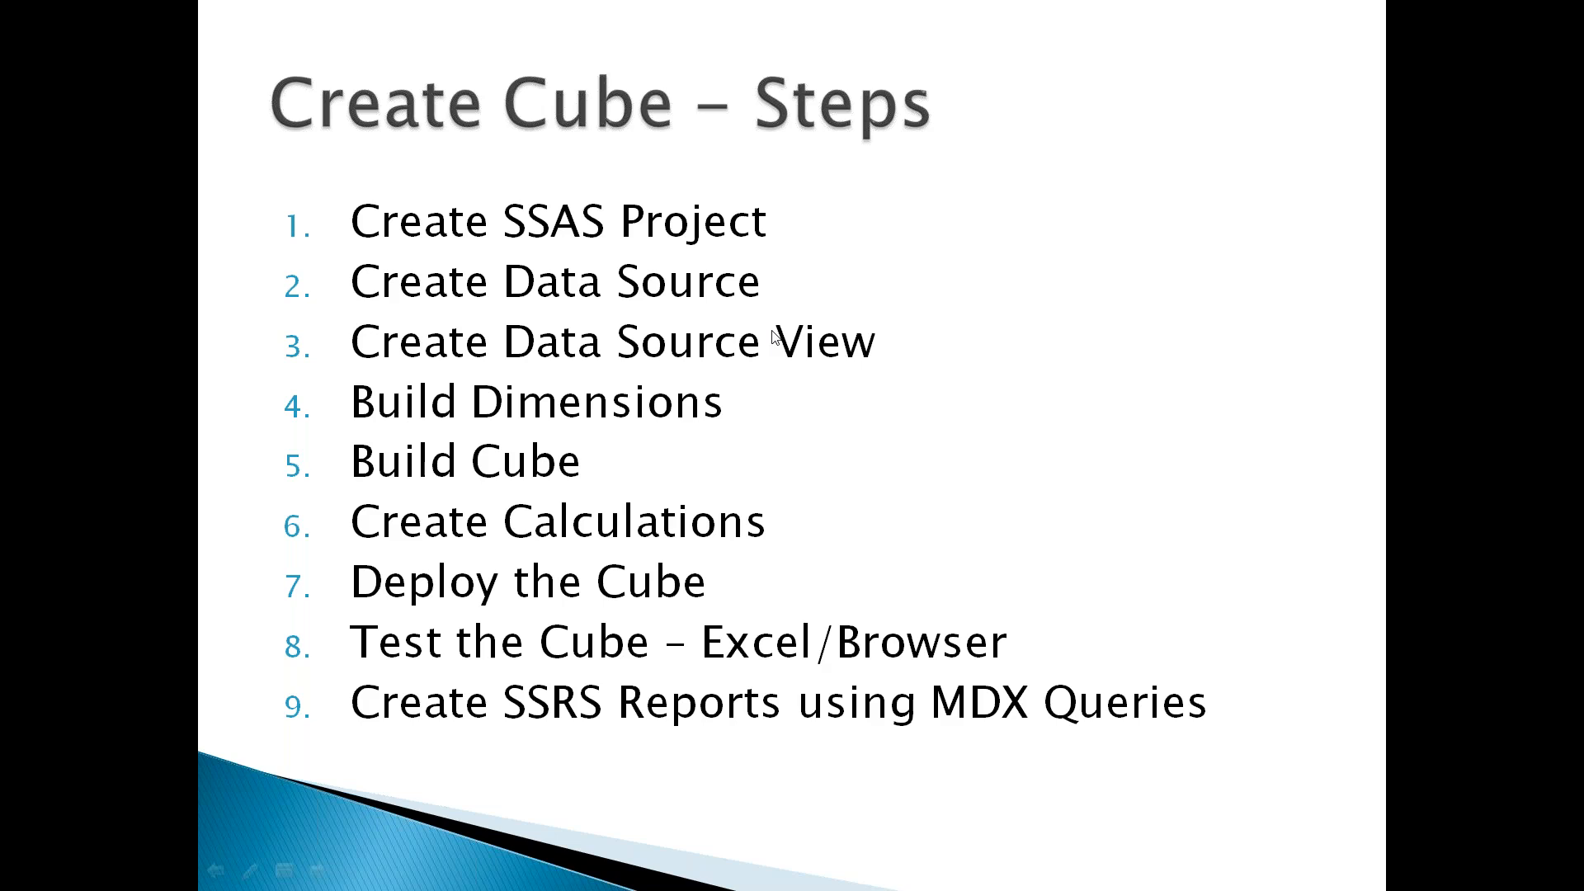
key("alt+Tab")
Examine the new project's folders in Solution Explorer, collapsing and expanding the project node and toggling the panel's auto-hide.
left_click(1202, 216)
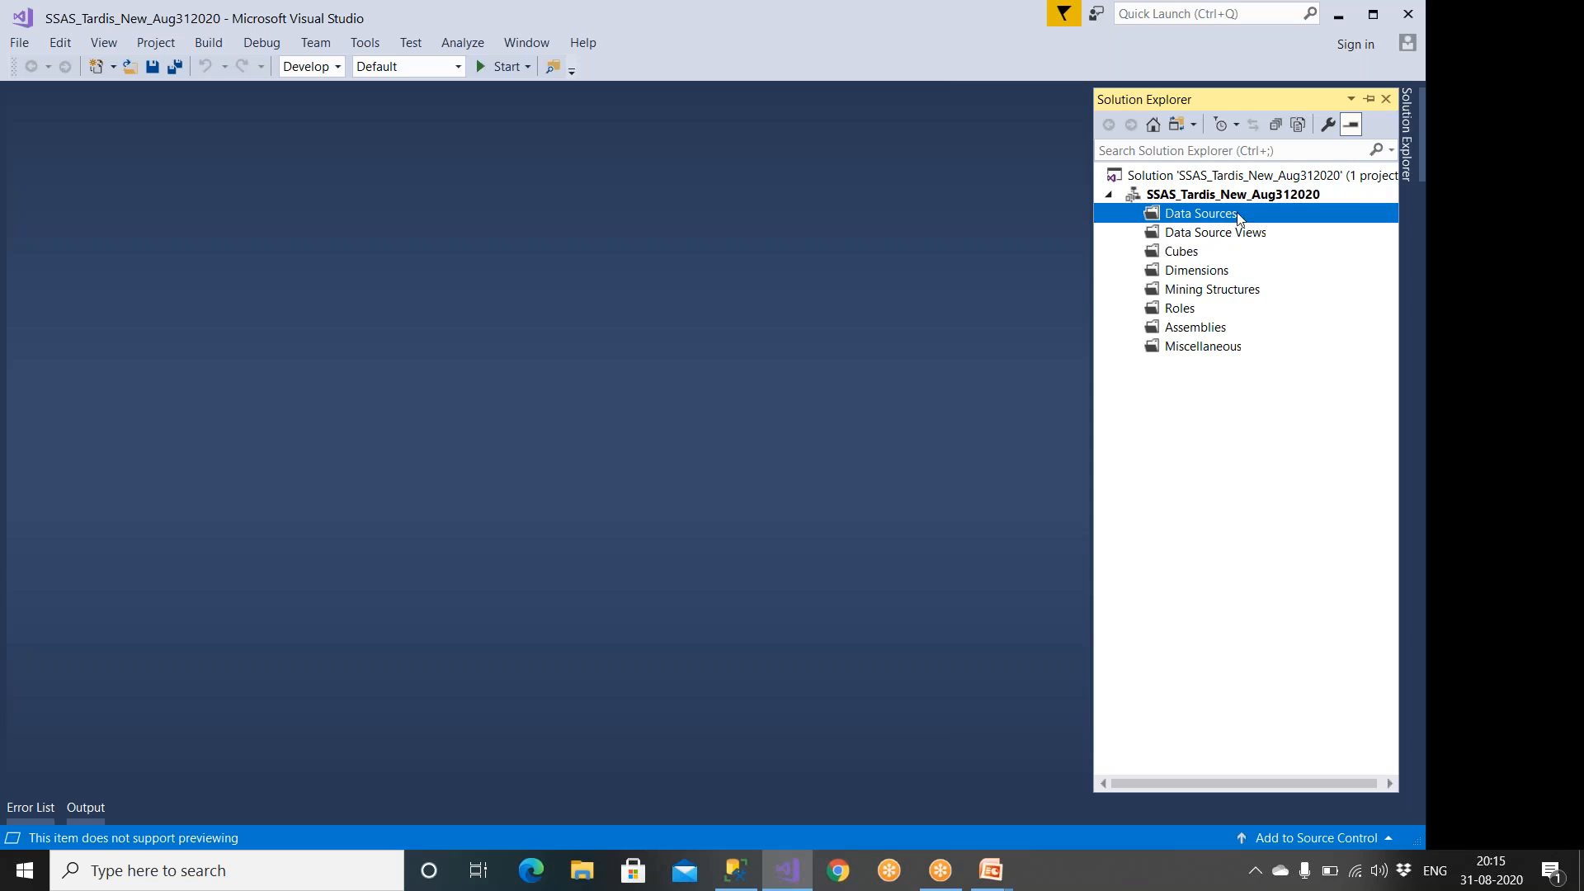
left_click(1108, 196)
left_click(1108, 198)
left_click(1175, 217)
left_click(1371, 100)
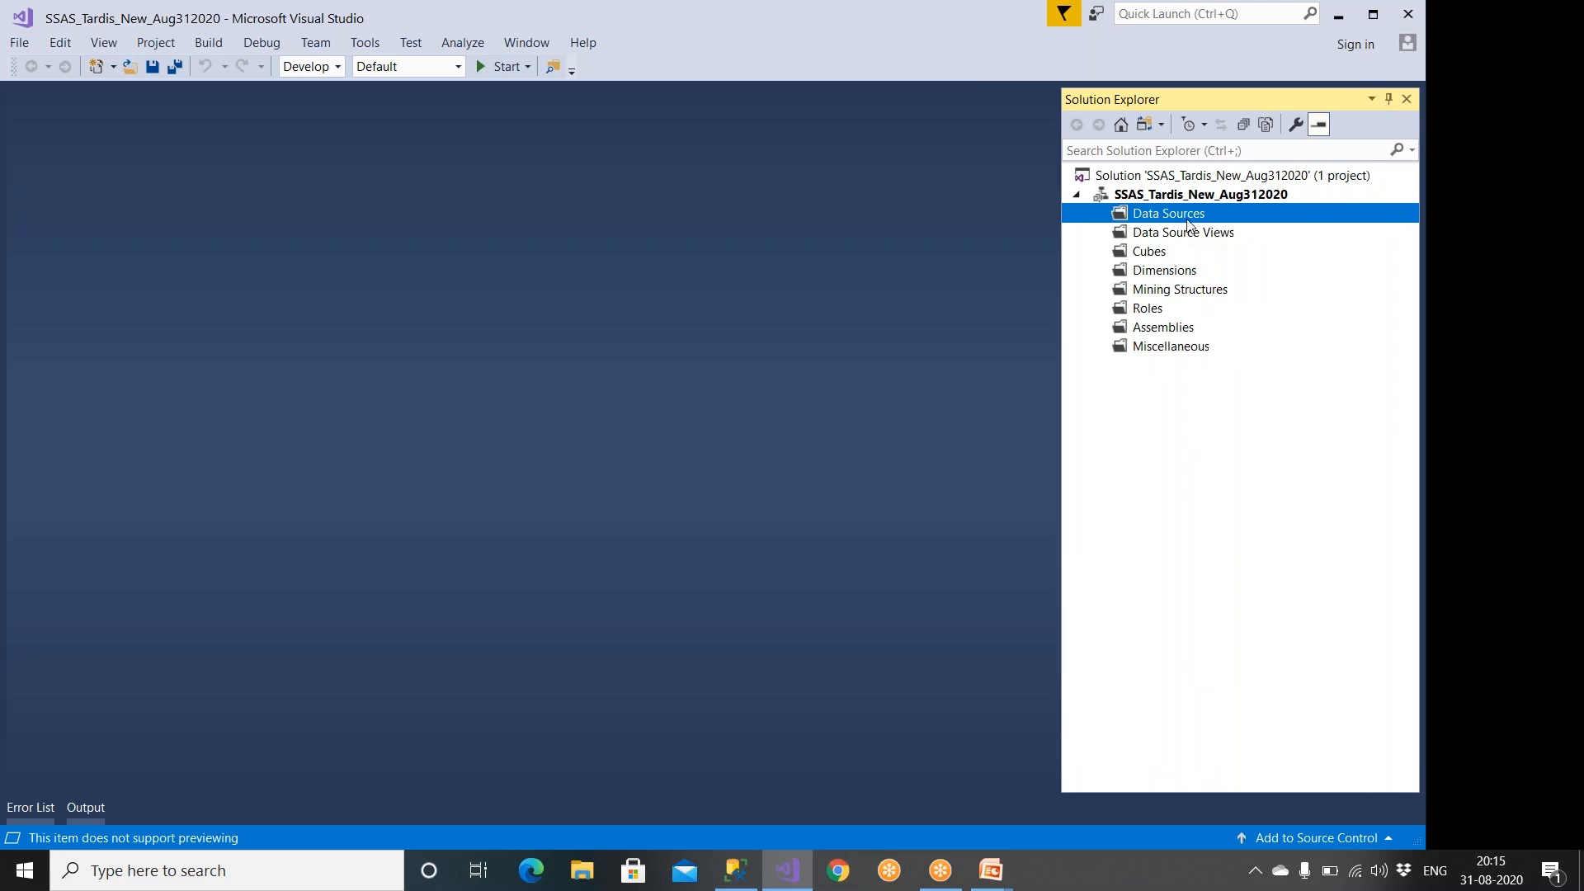
left_click(1077, 195)
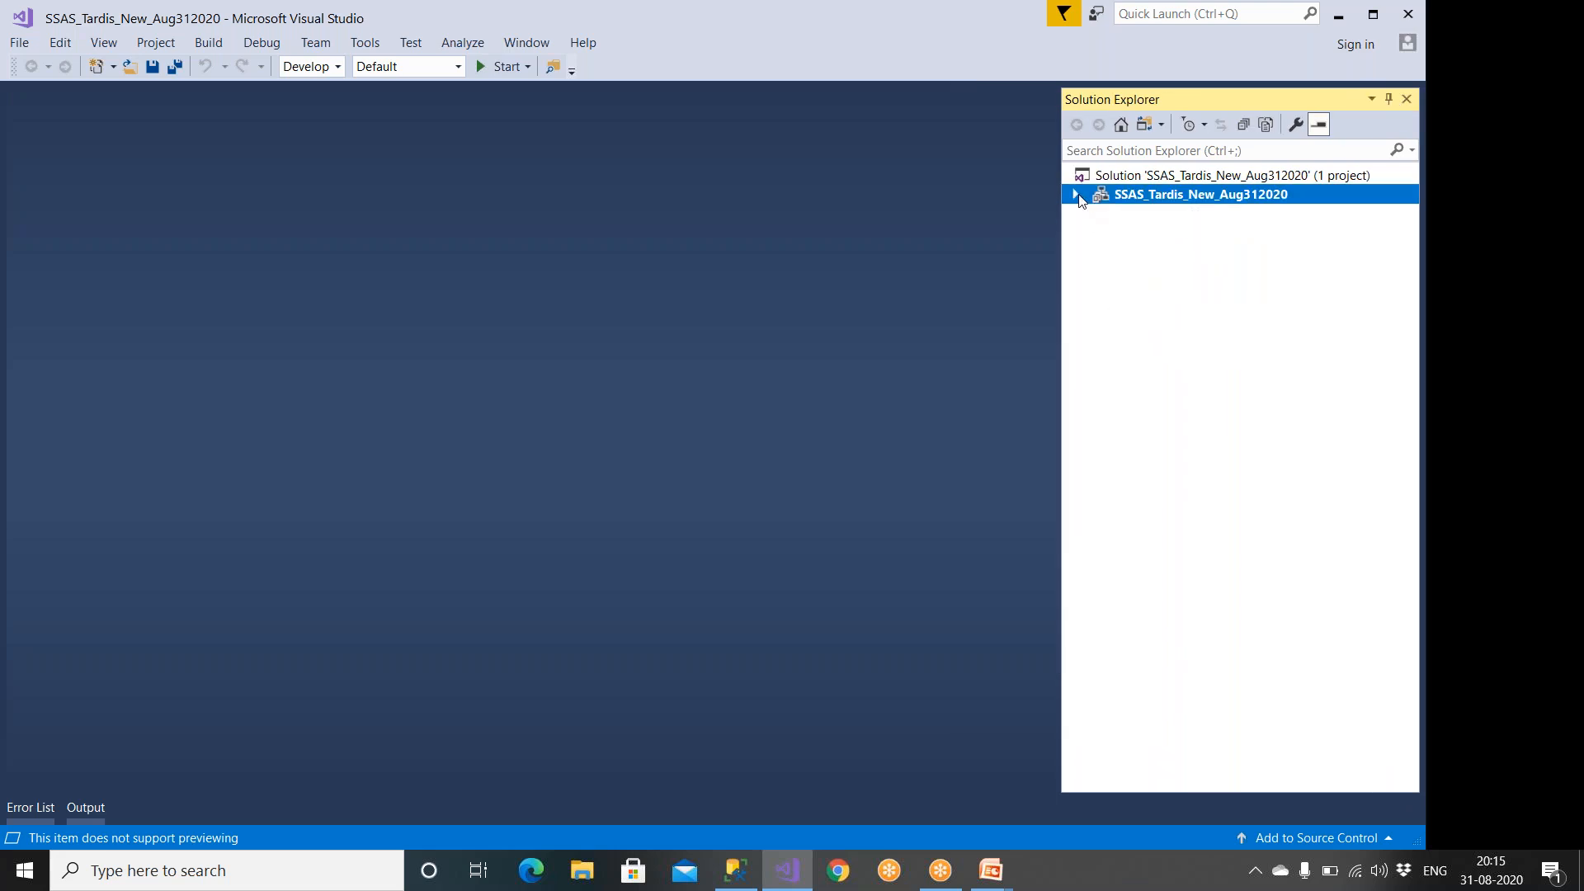
left_click(1077, 196)
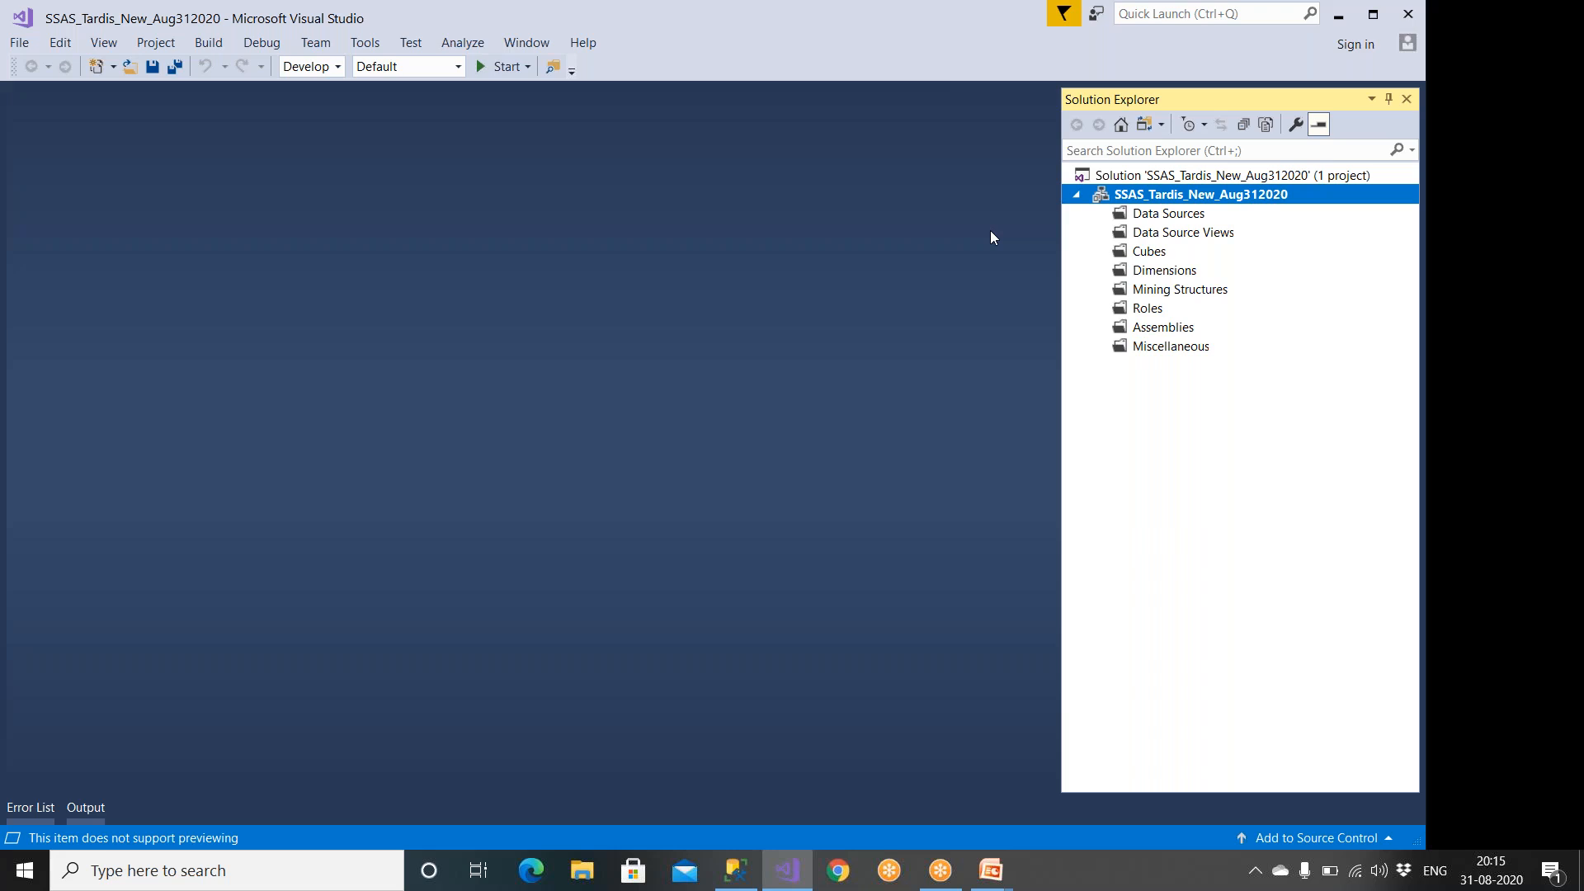
left_click(1387, 99)
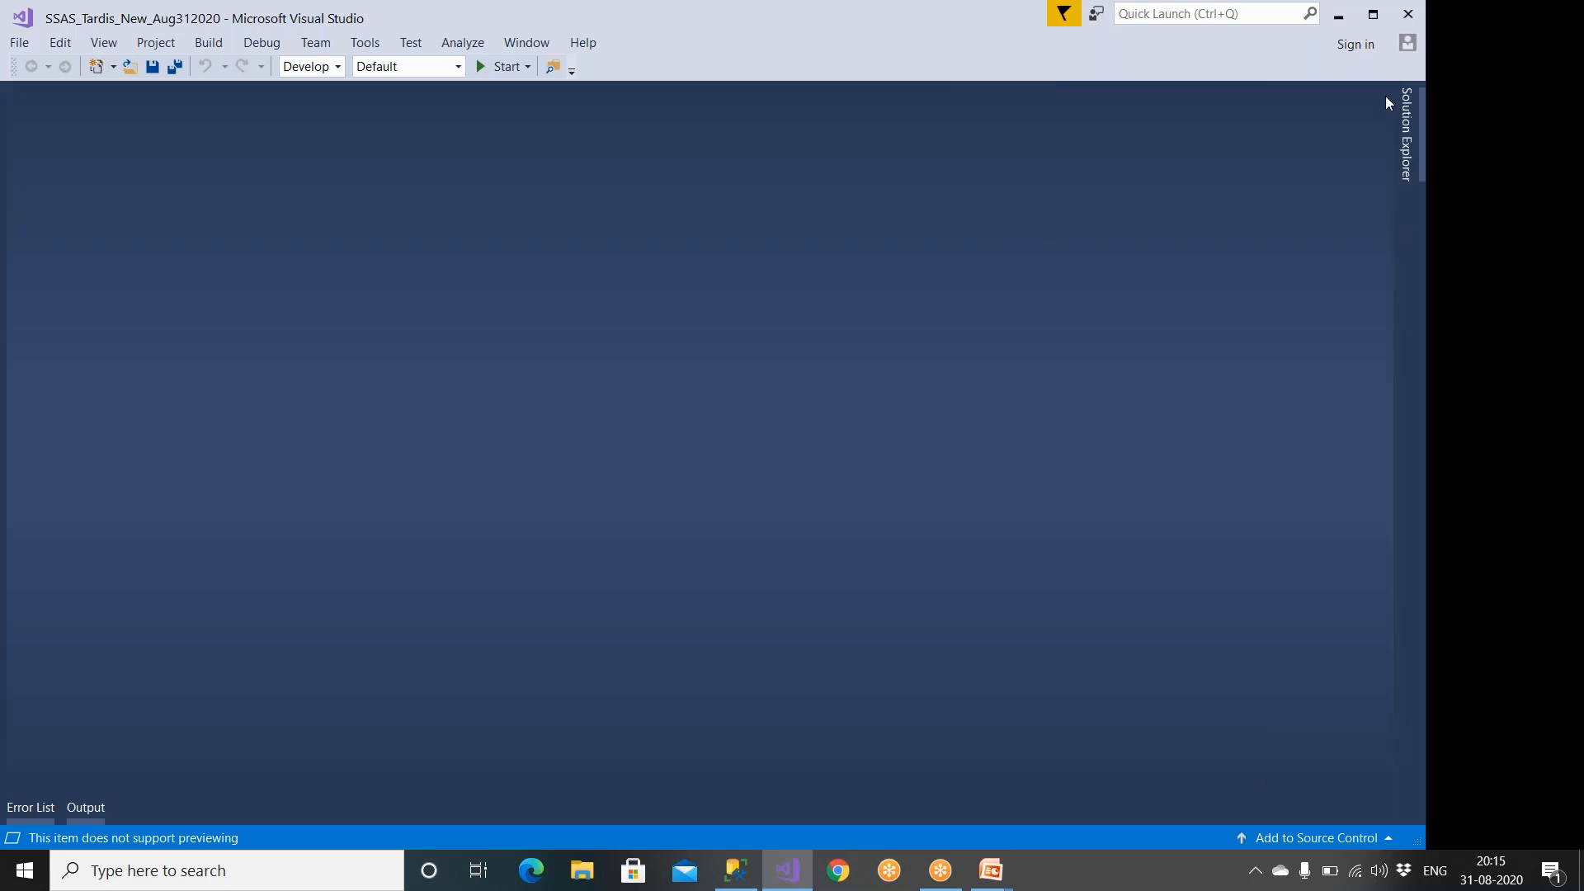
left_click(1405, 141)
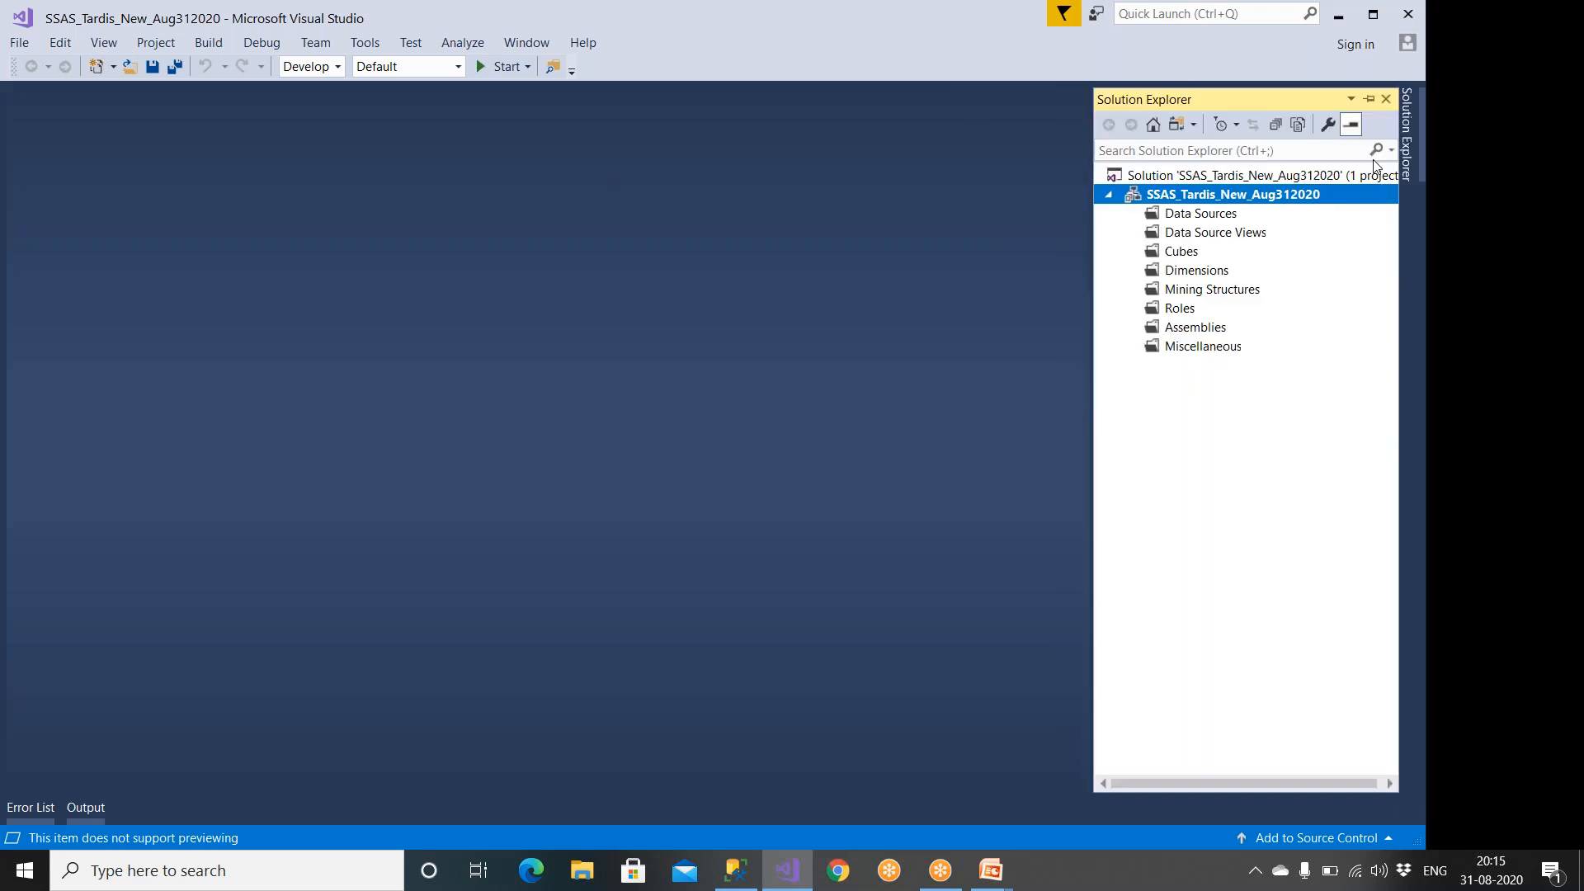
right_click(1292, 203)
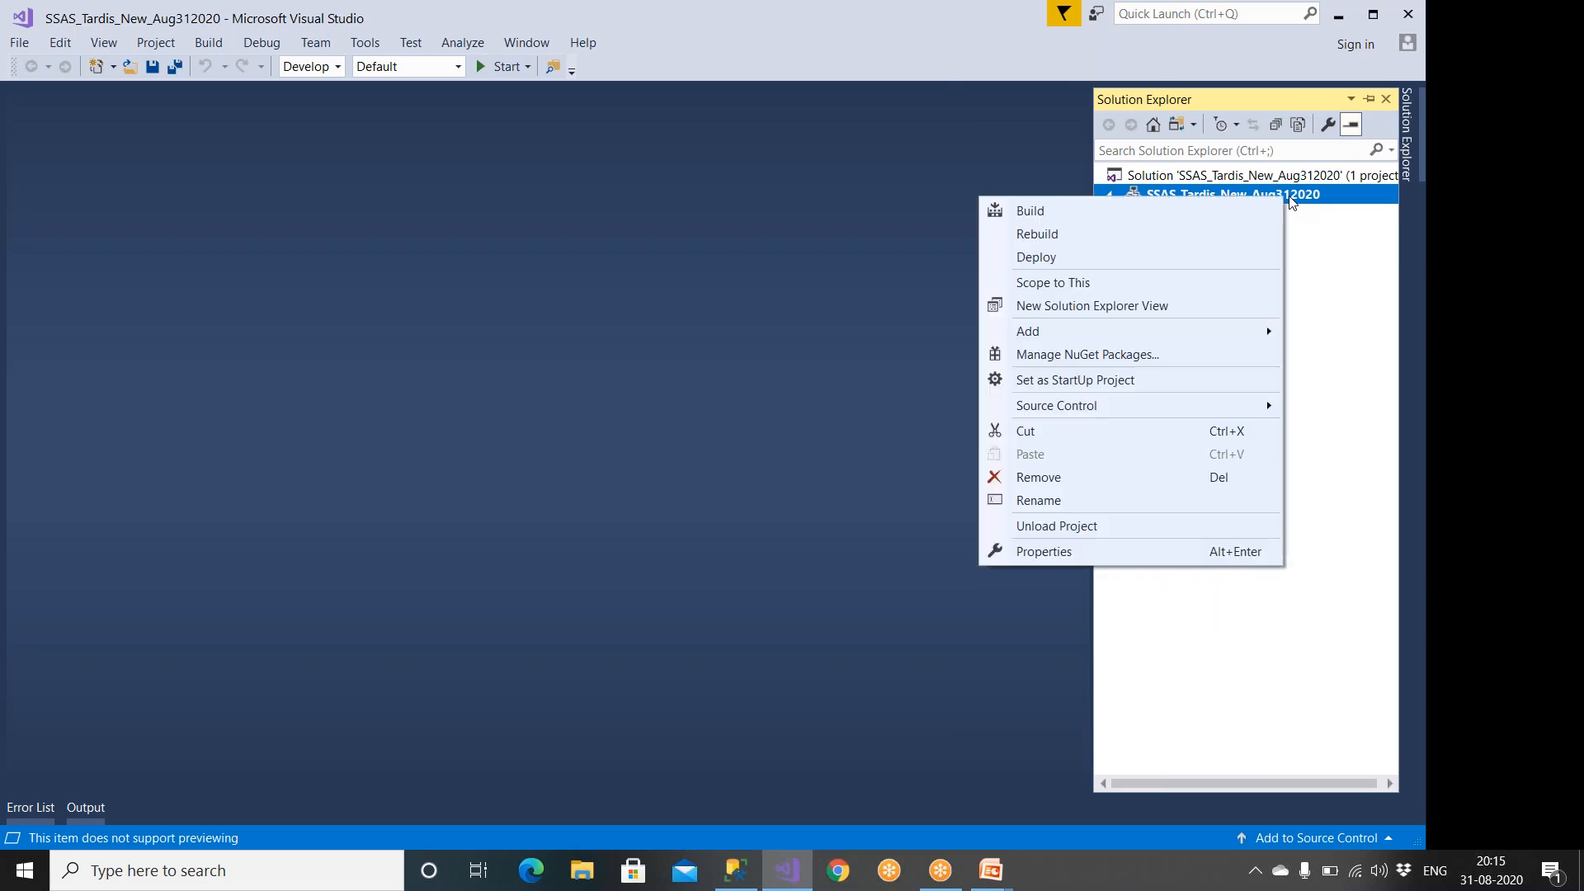
left_click(807, 232)
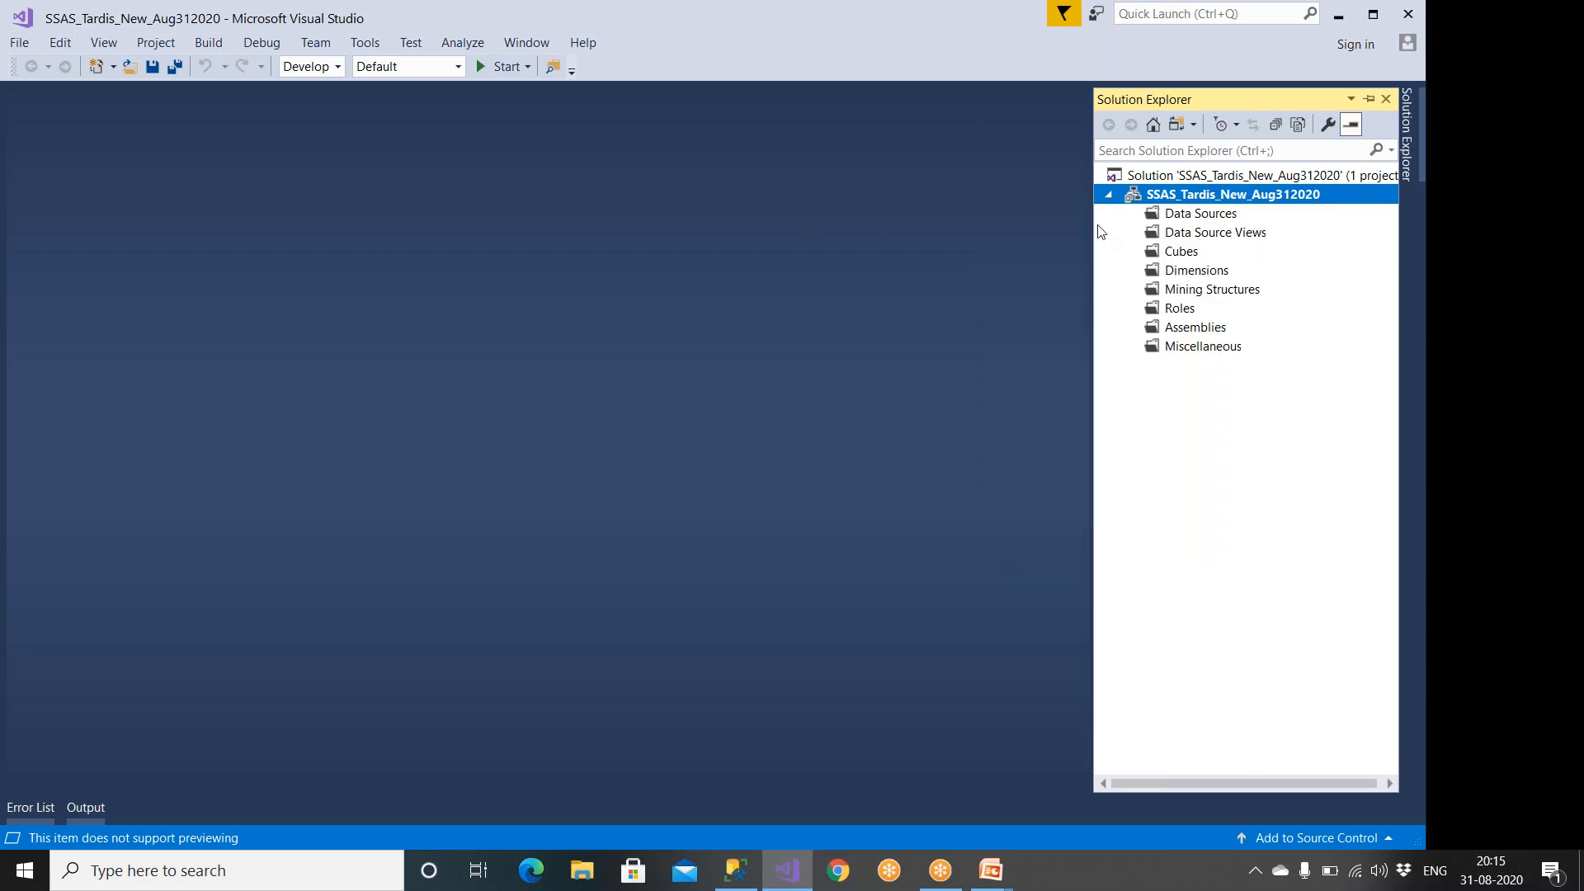
left_click(1187, 217)
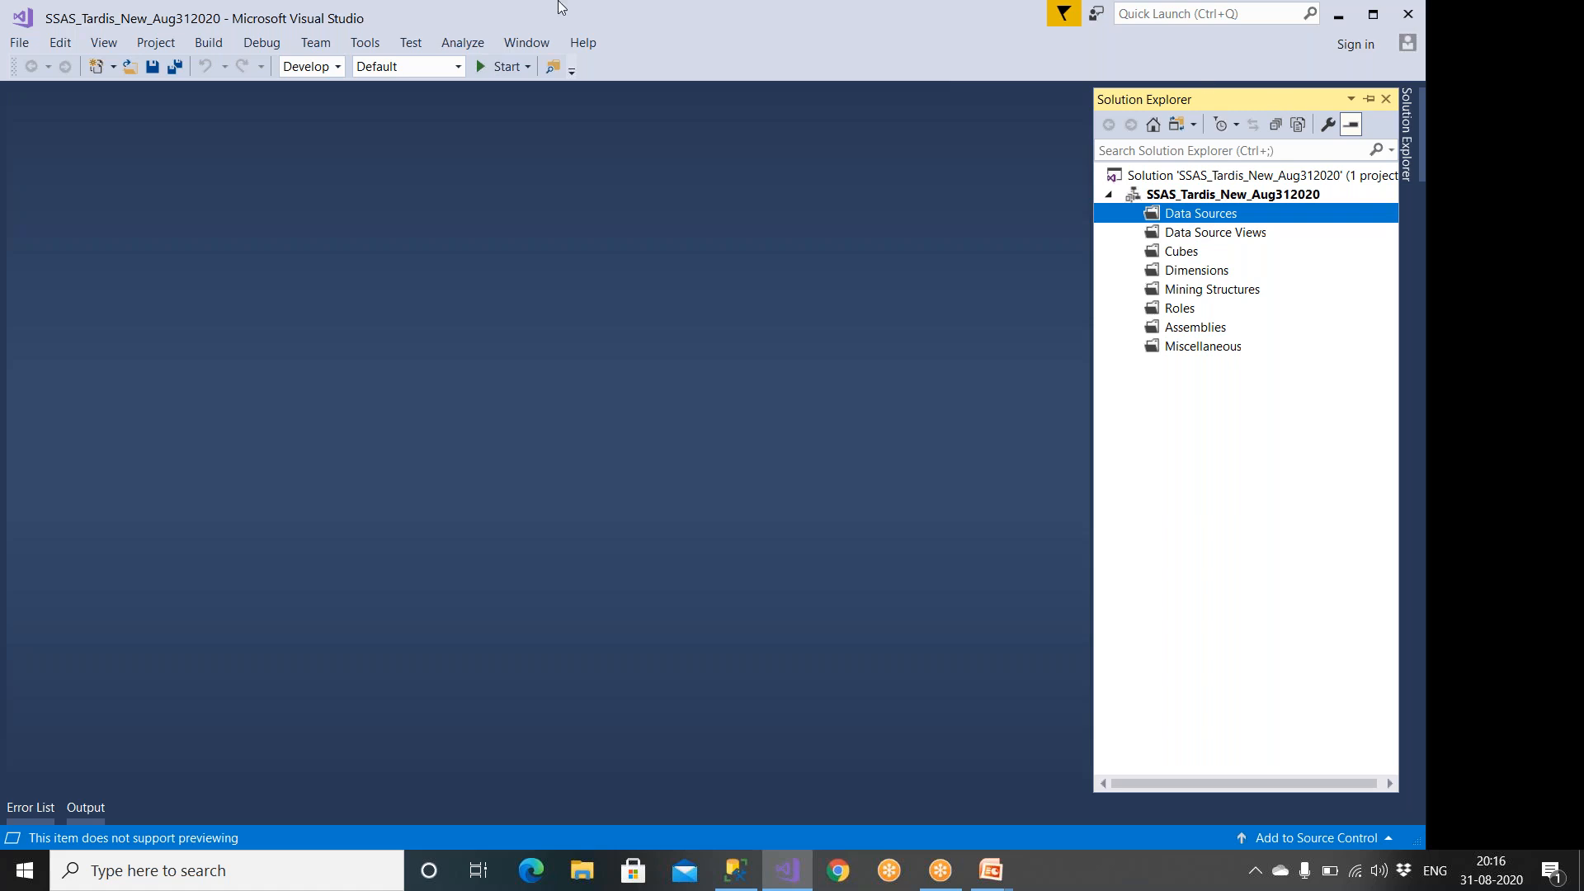
Restart Visual Studio and reopen the recent SSAS_Tardis_New_Aug312020 solution with its Solution Explorer displayed.
left_click(1490, 27)
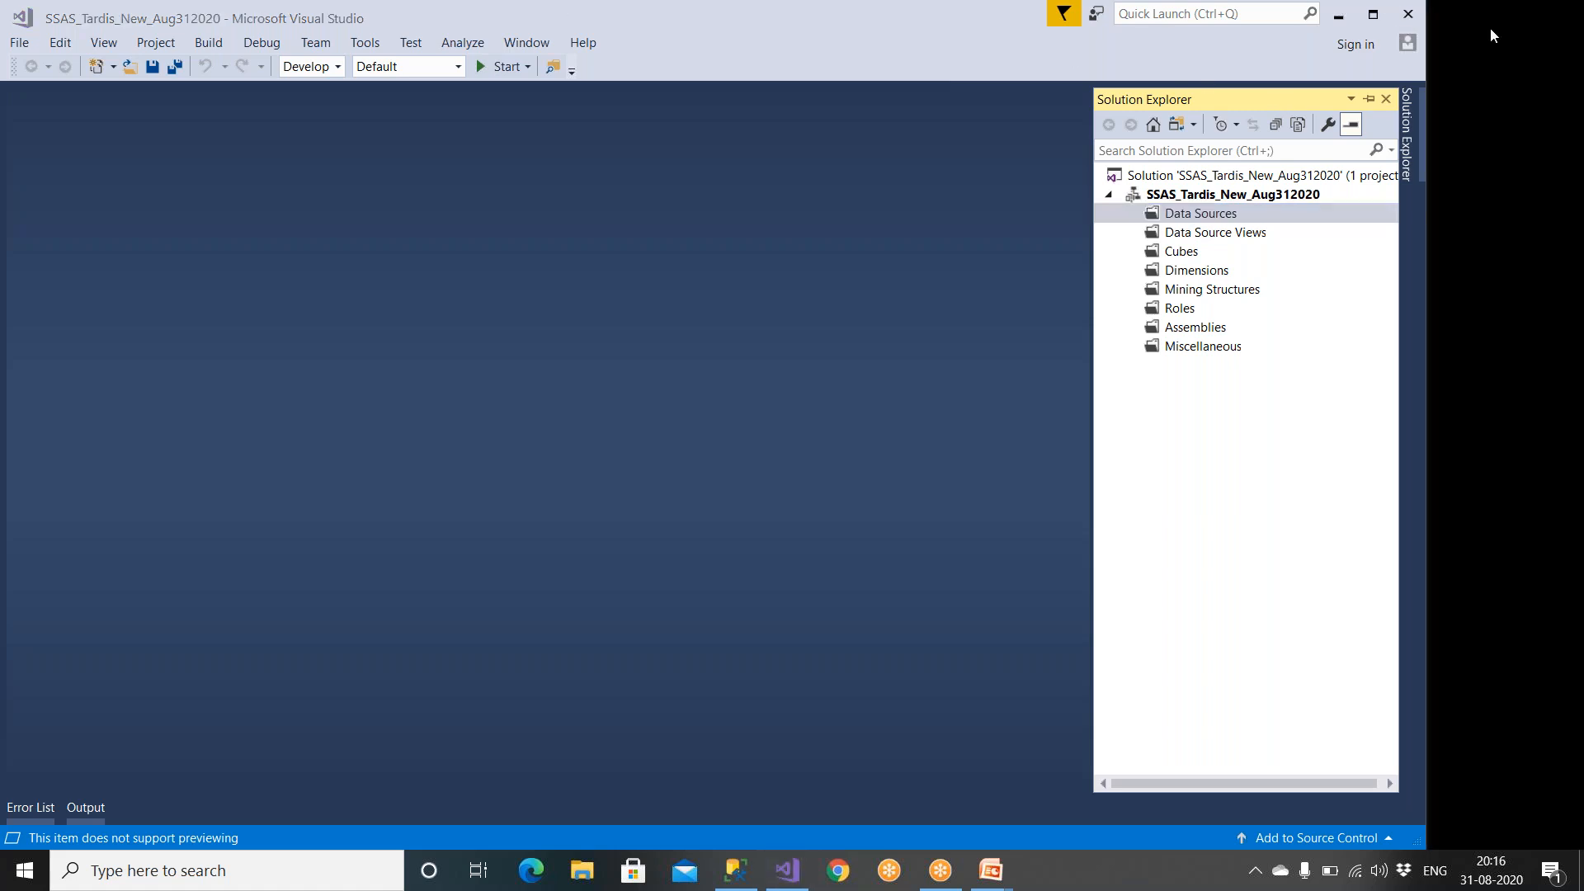
left_click(1408, 17)
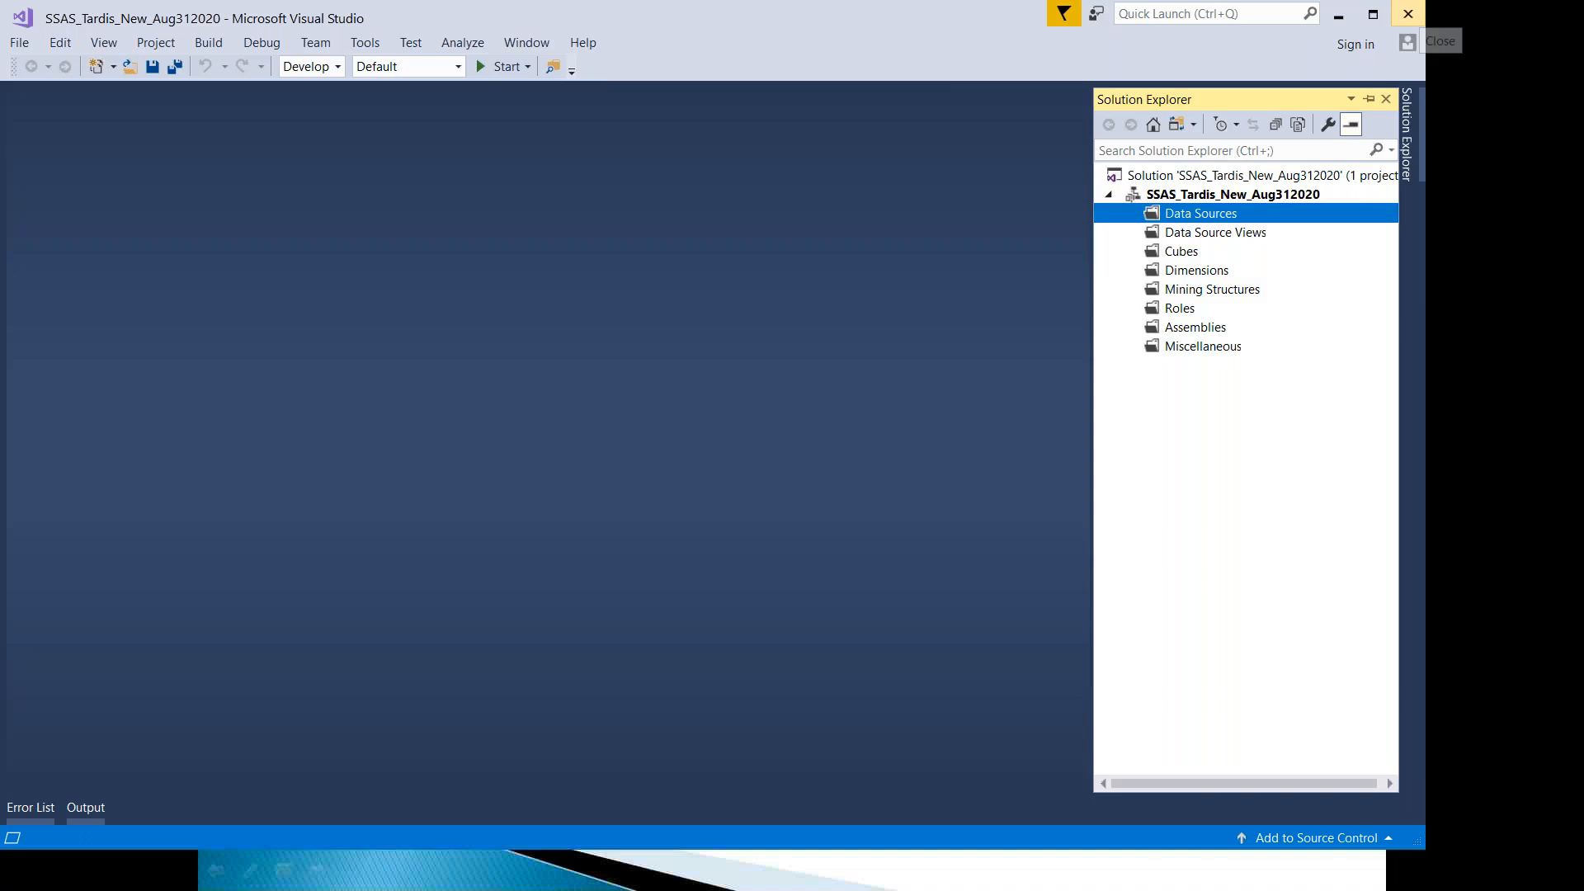
key("super")
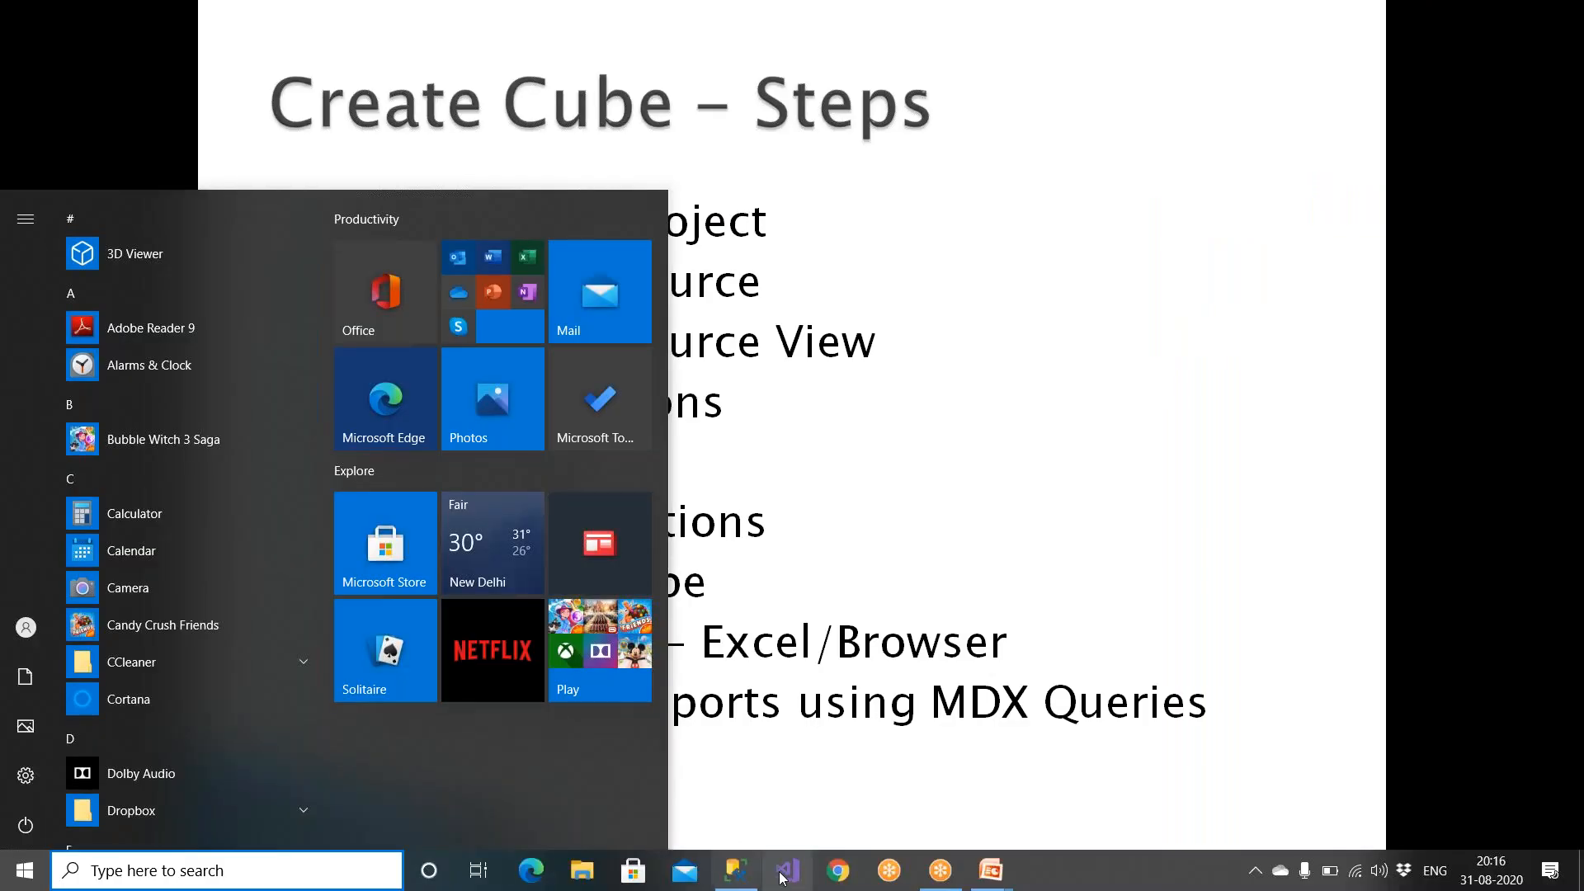
left_click(783, 871)
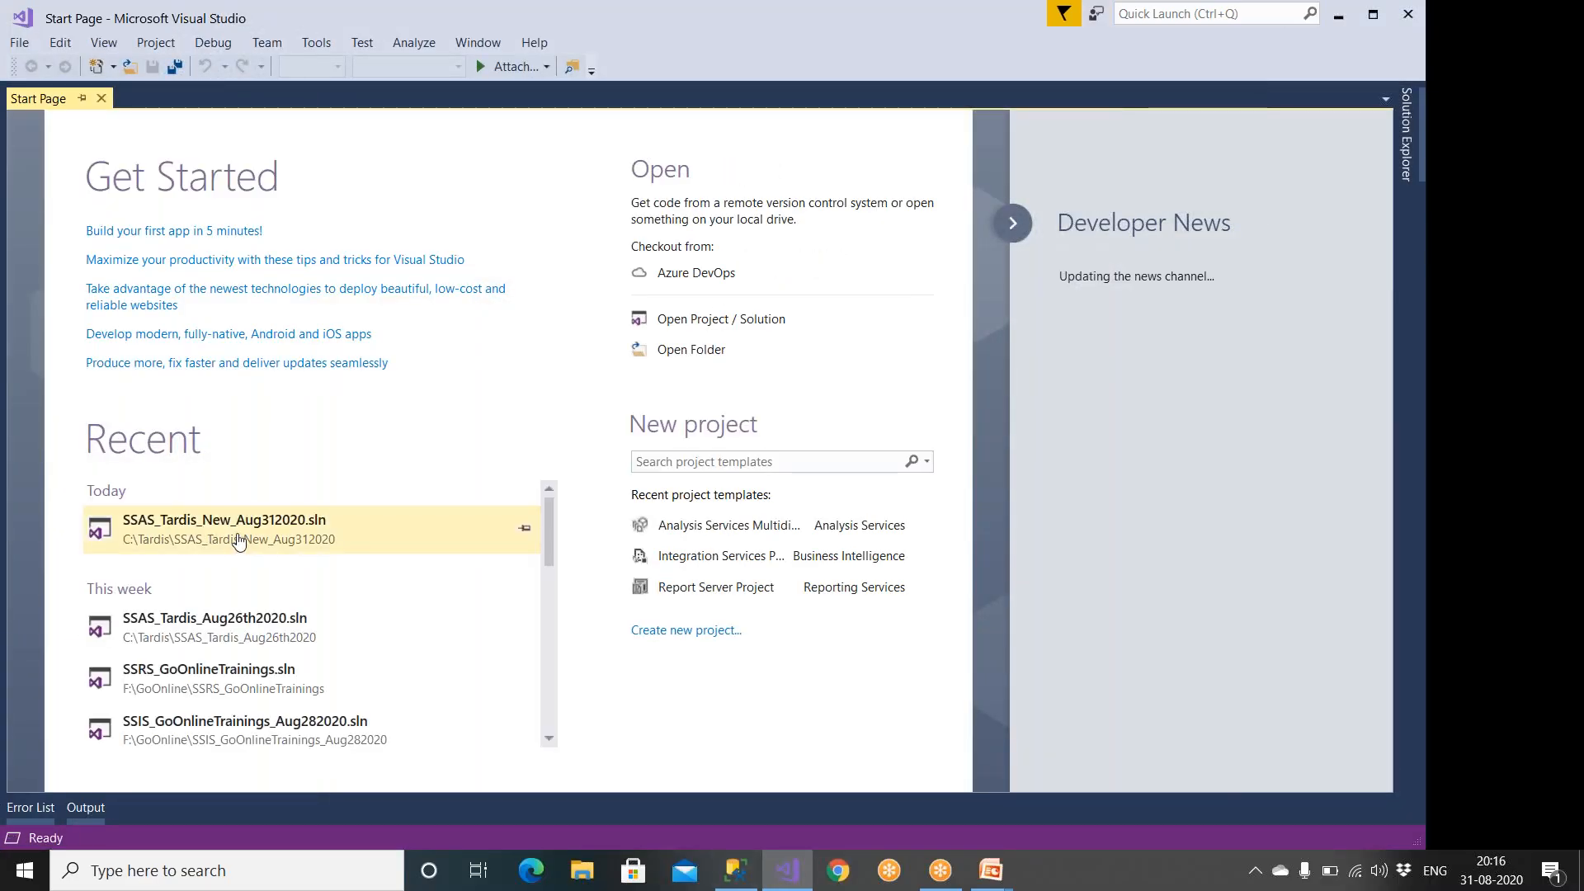
left_click(196, 532)
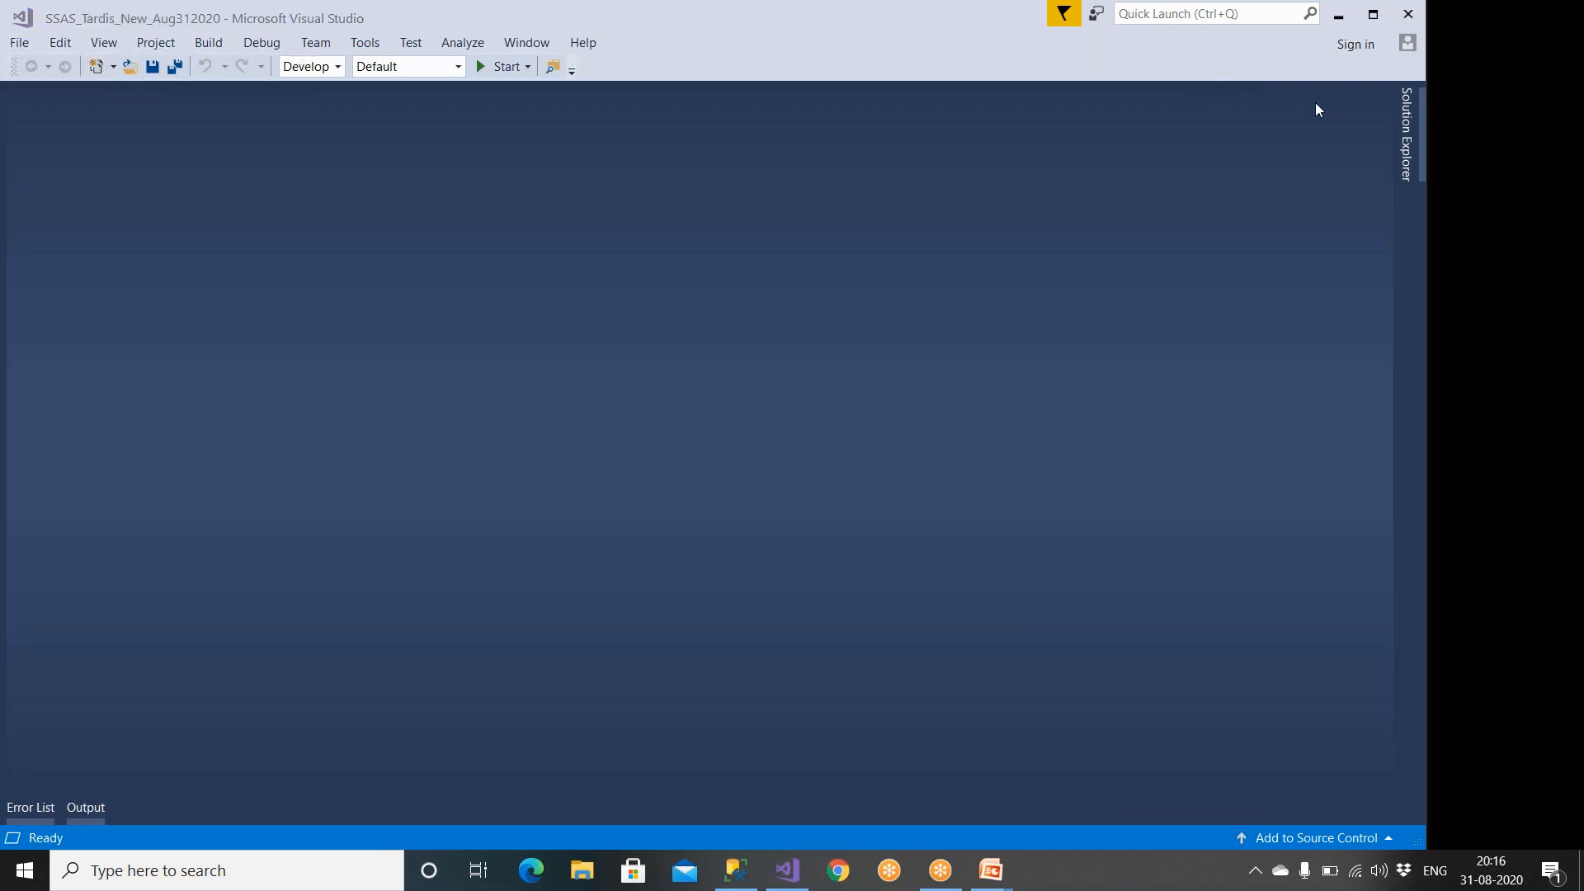
left_click(1407, 129)
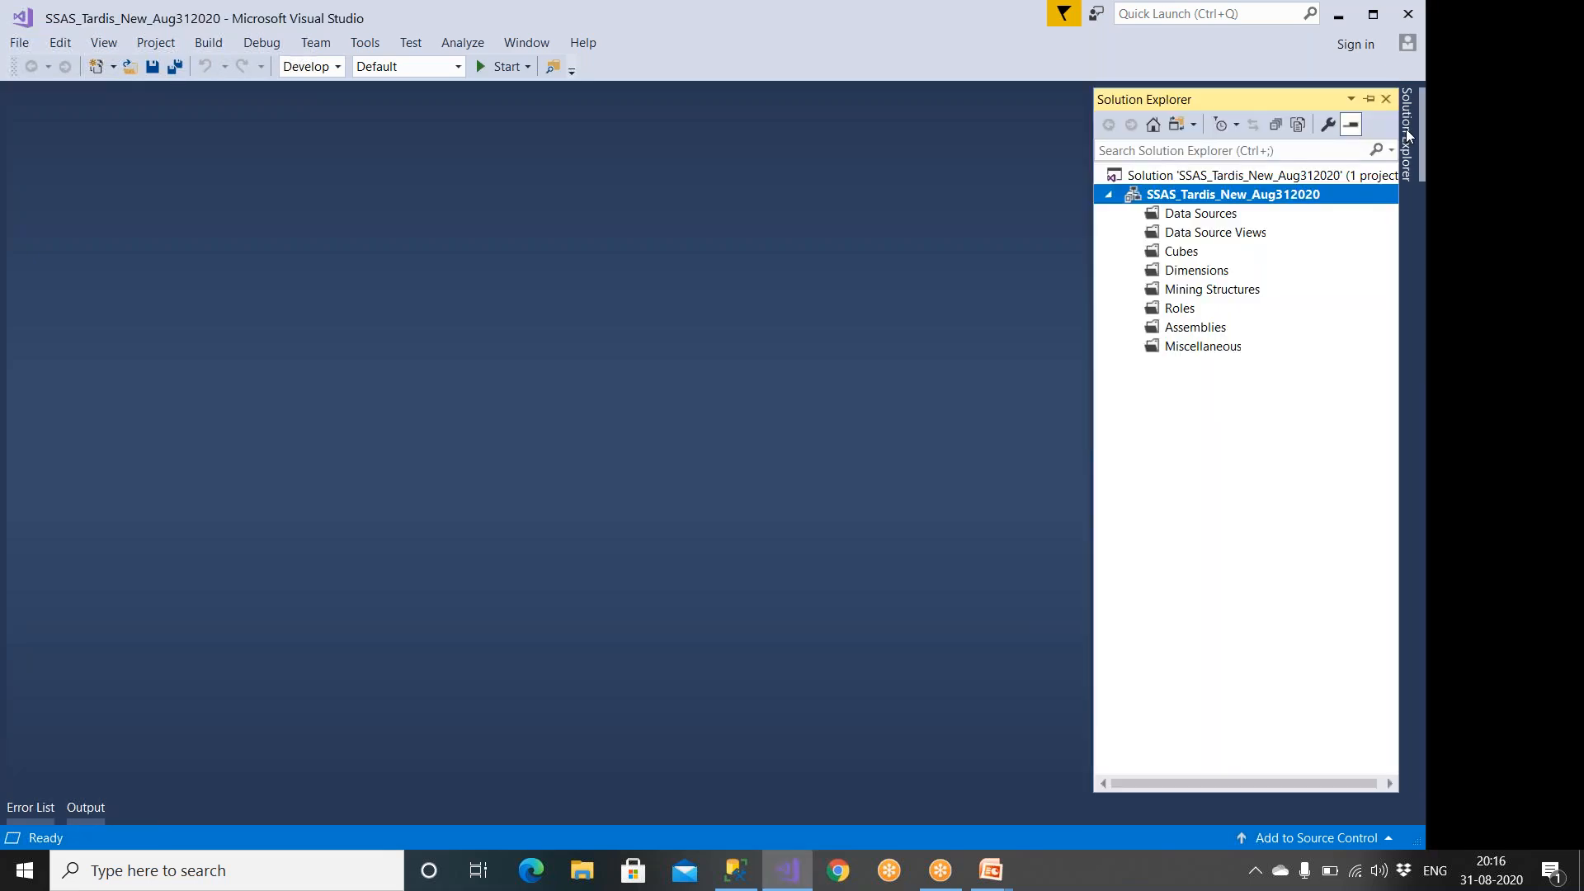
Create a new Analysis Services Multidimensional project named SSAS_Tardis_New_UsingViews in C:\Tardis\.
left_click(1235, 216)
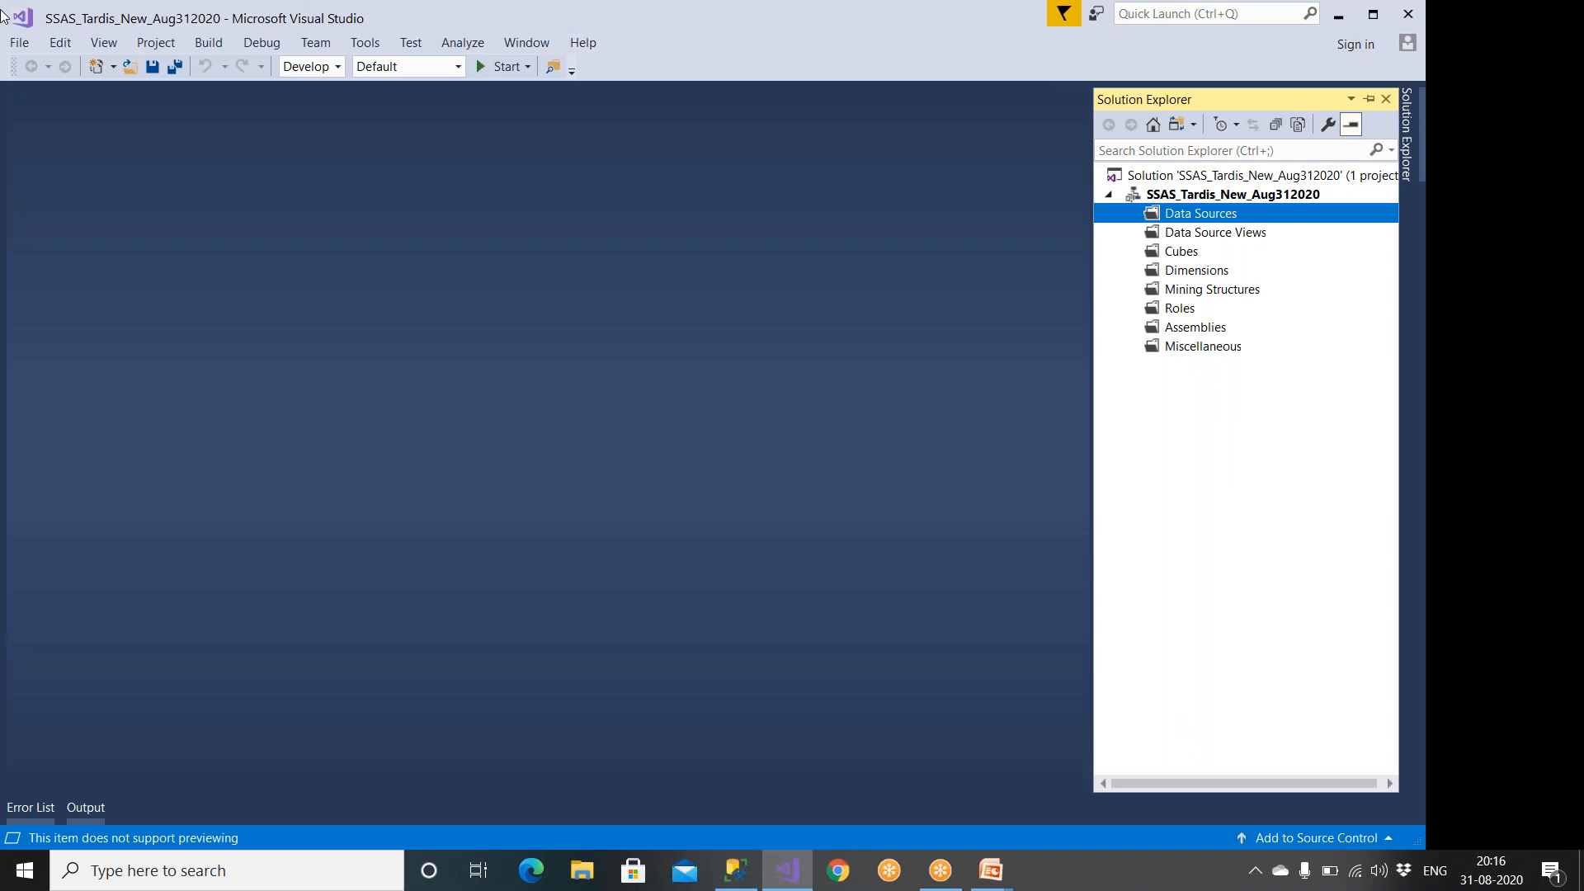
left_click(24, 45)
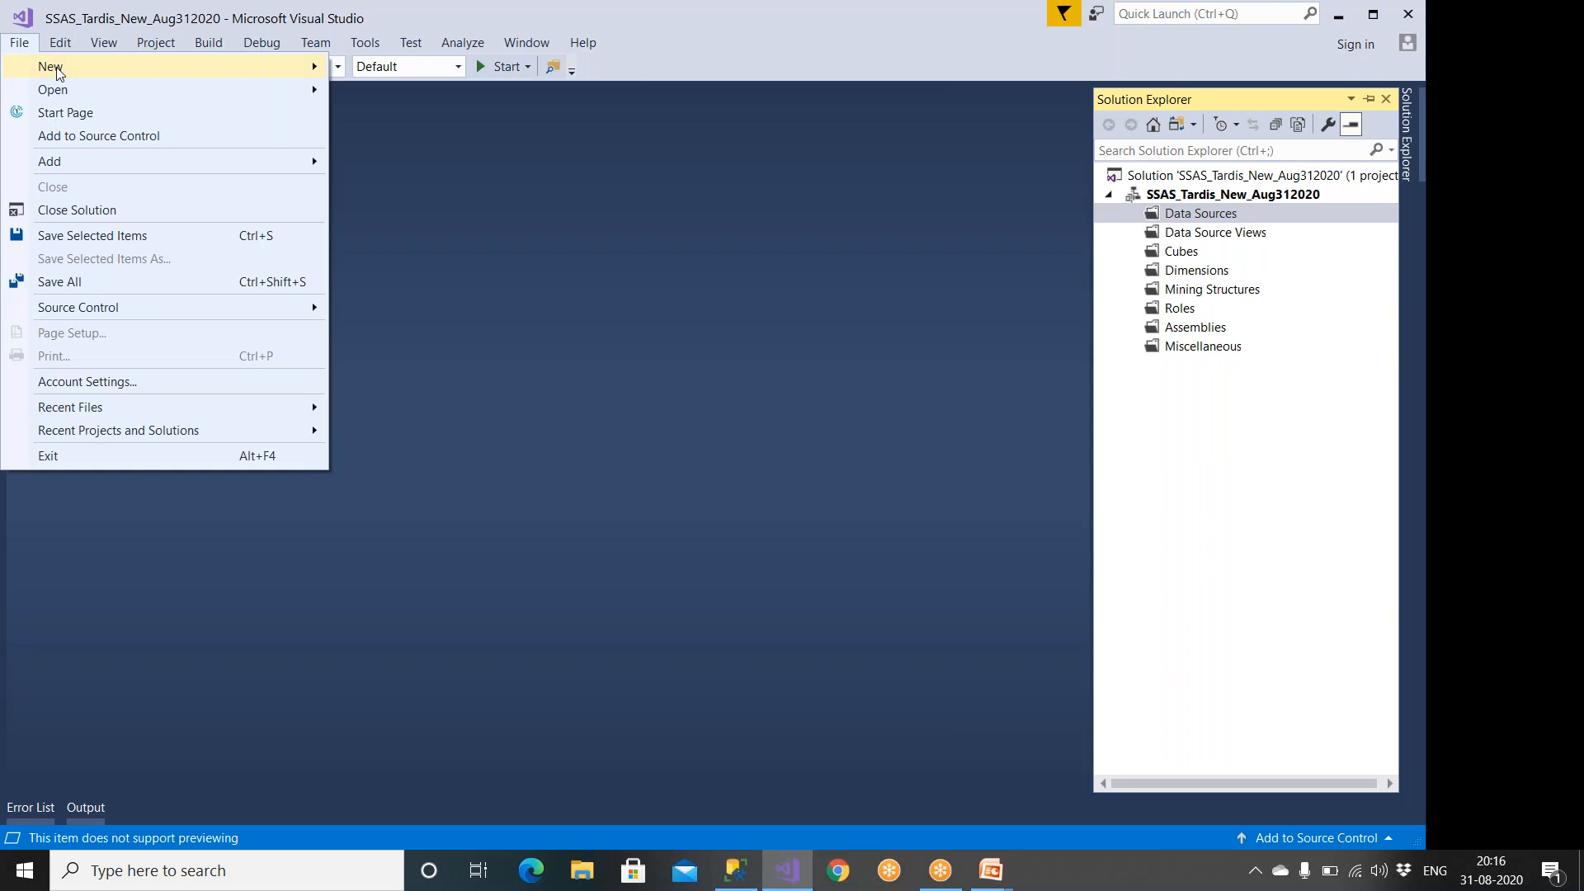
mouse_move(116, 68)
left_click(424, 75)
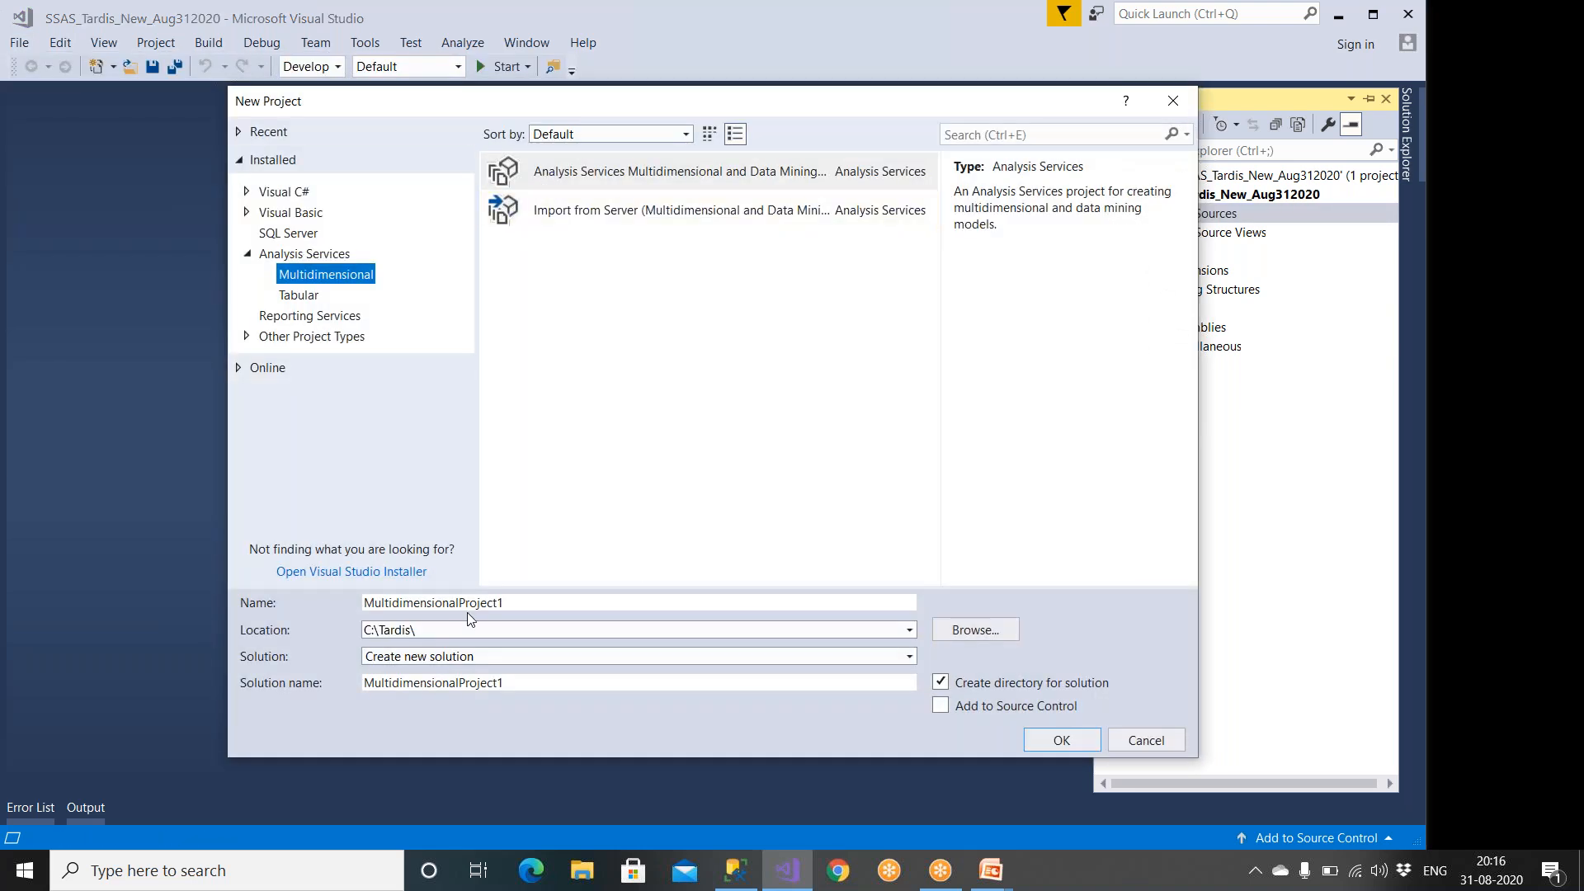
double_click(467, 607)
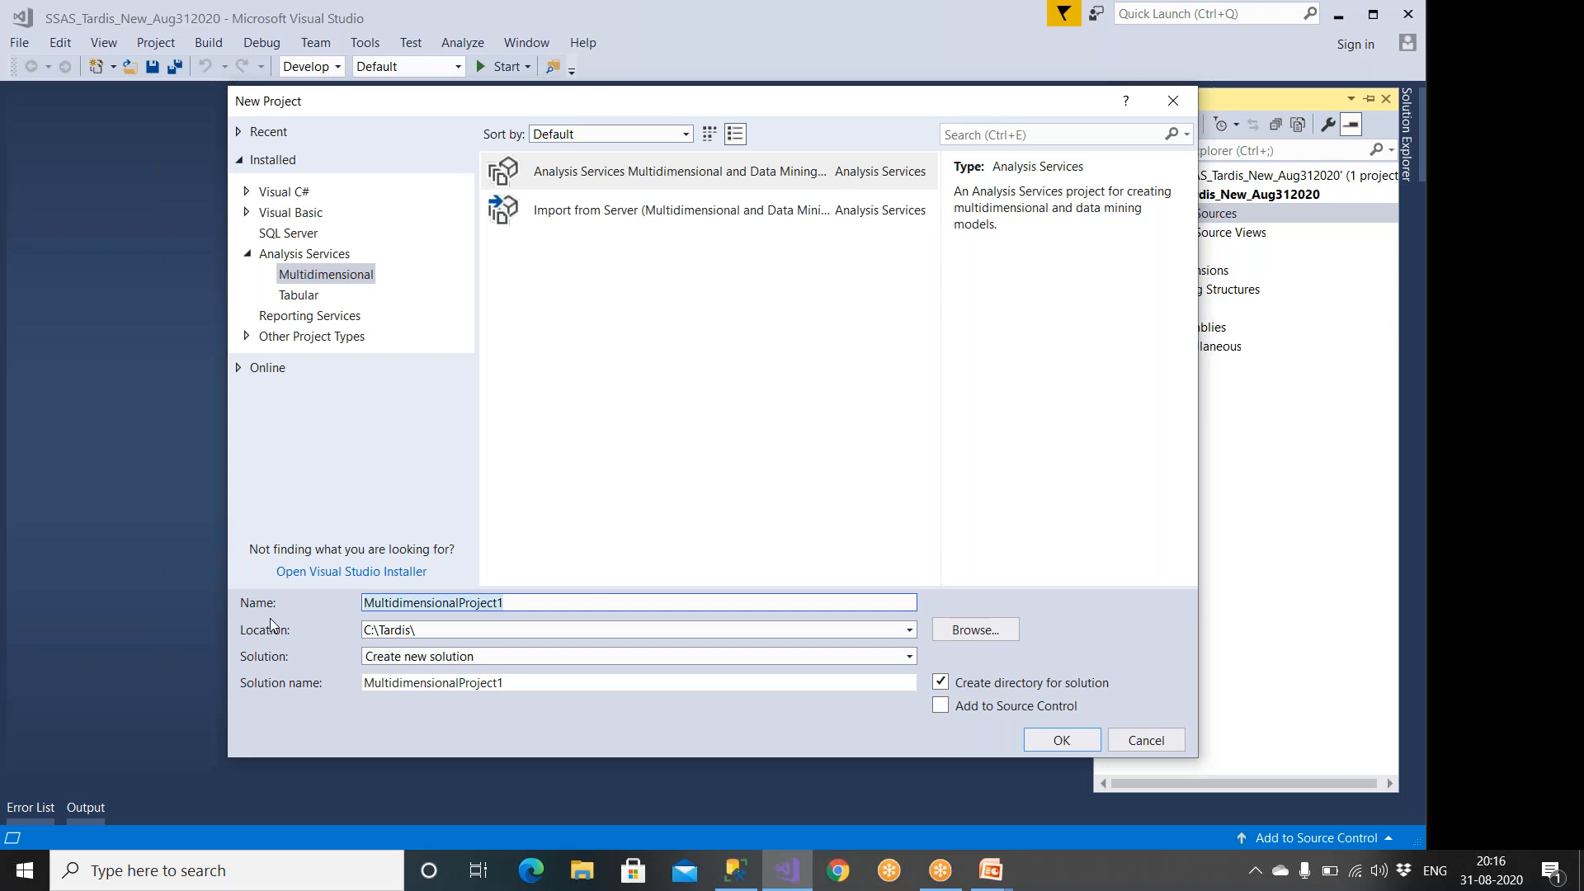
type("SSAS_Tardos")
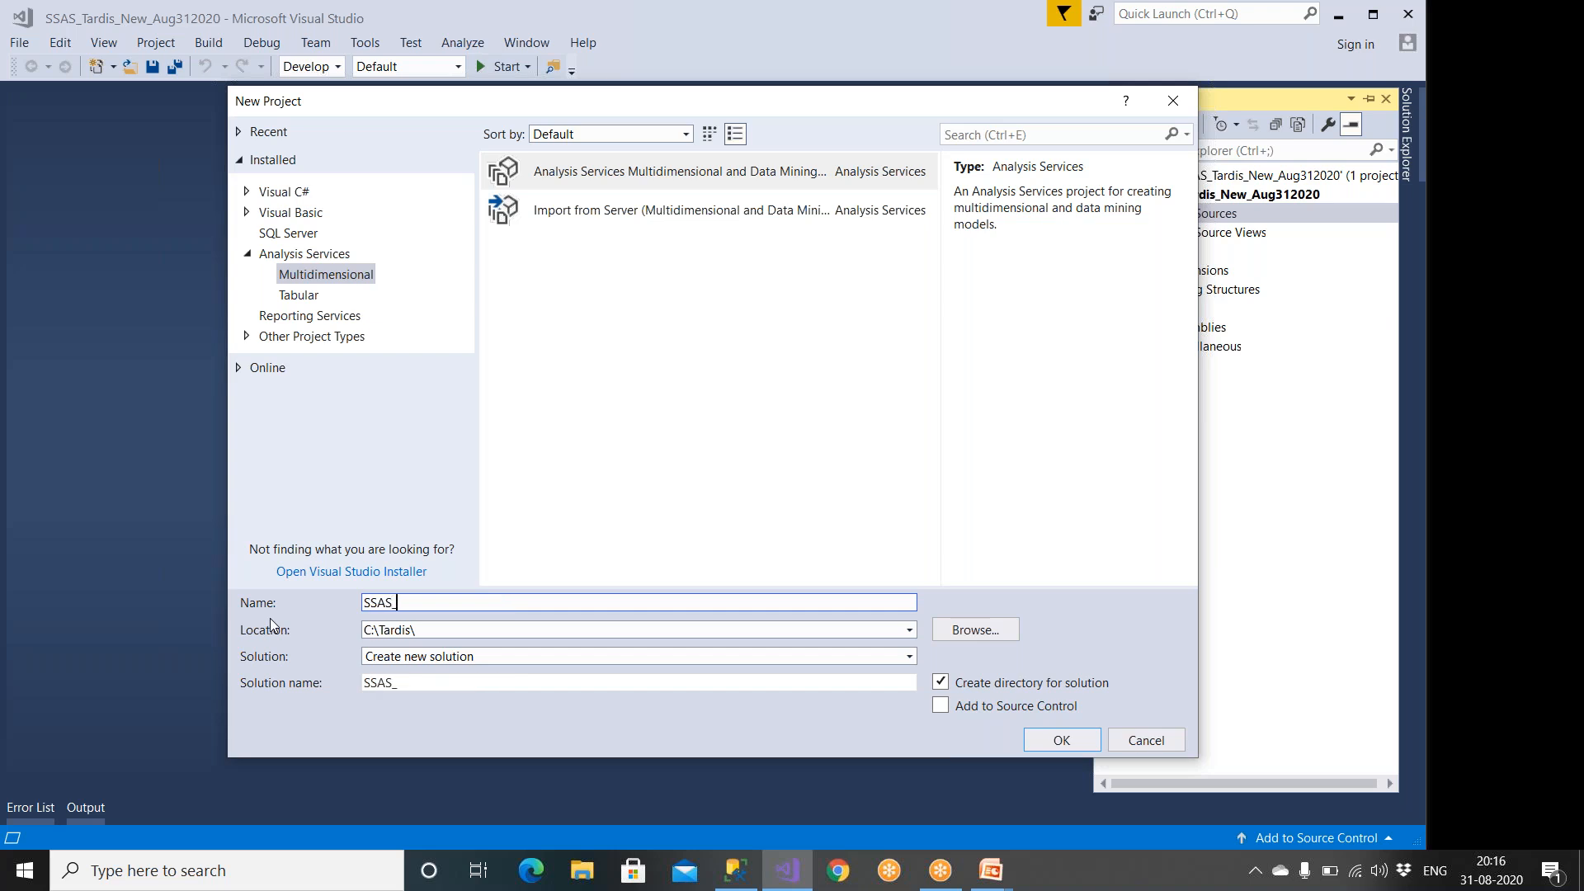
key("BackSpace")
key("BackSpace")
type("is_New_USin")
key("BackSpace")
key("BackSpace")
key("BackSpace")
type("singViews")
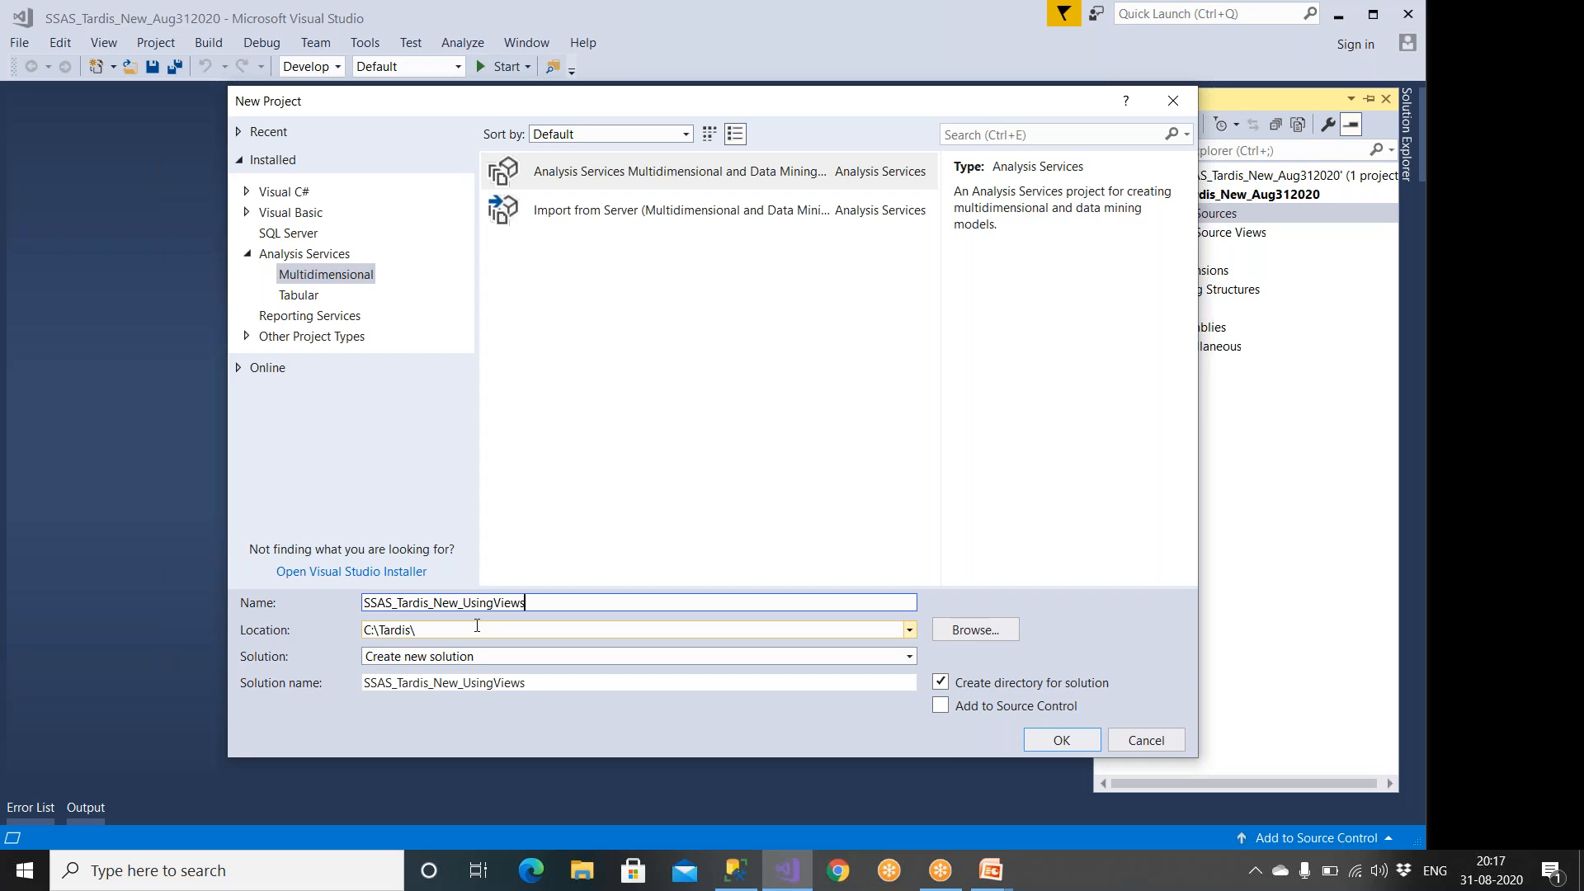
left_click(1065, 741)
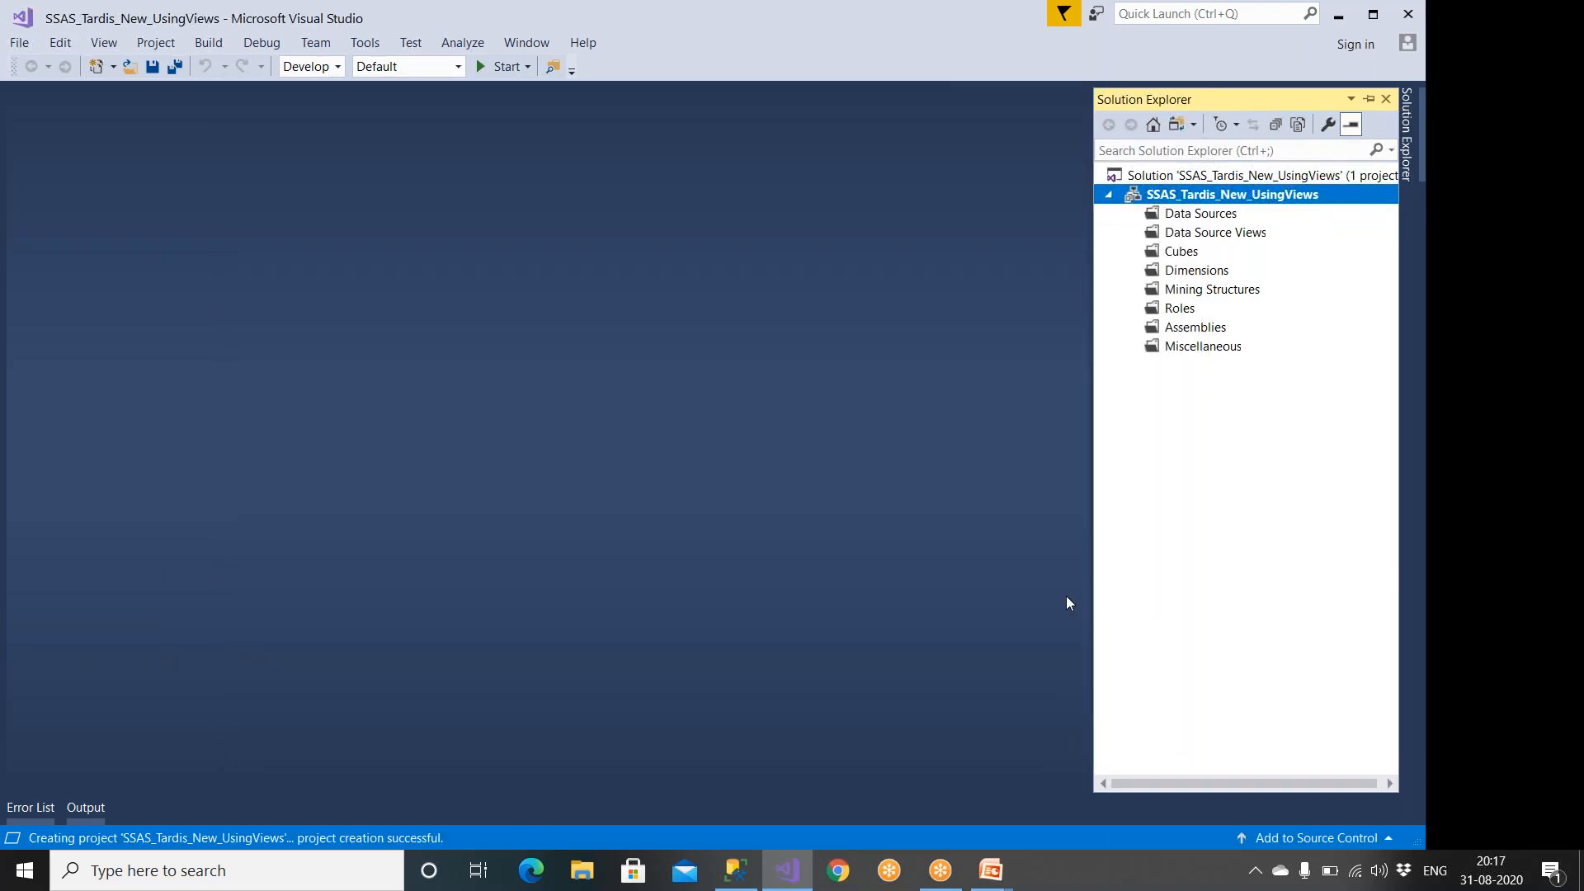
Select the new project's Data Sources folder, close Visual Studio and check the running applications in Task Manager.
left_click(1179, 220)
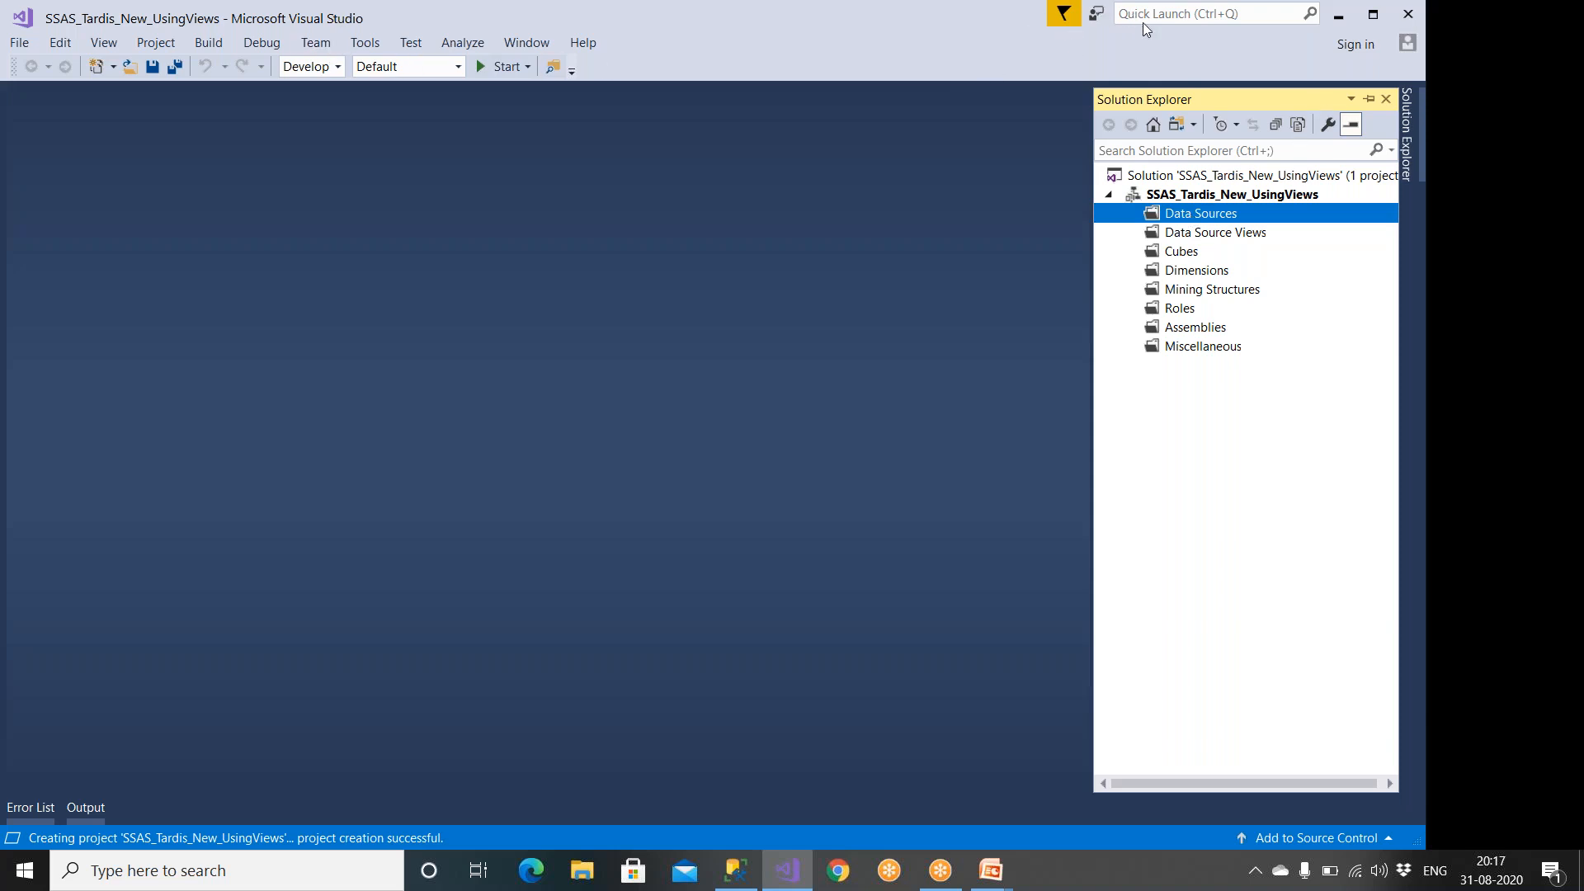
left_click(1408, 14)
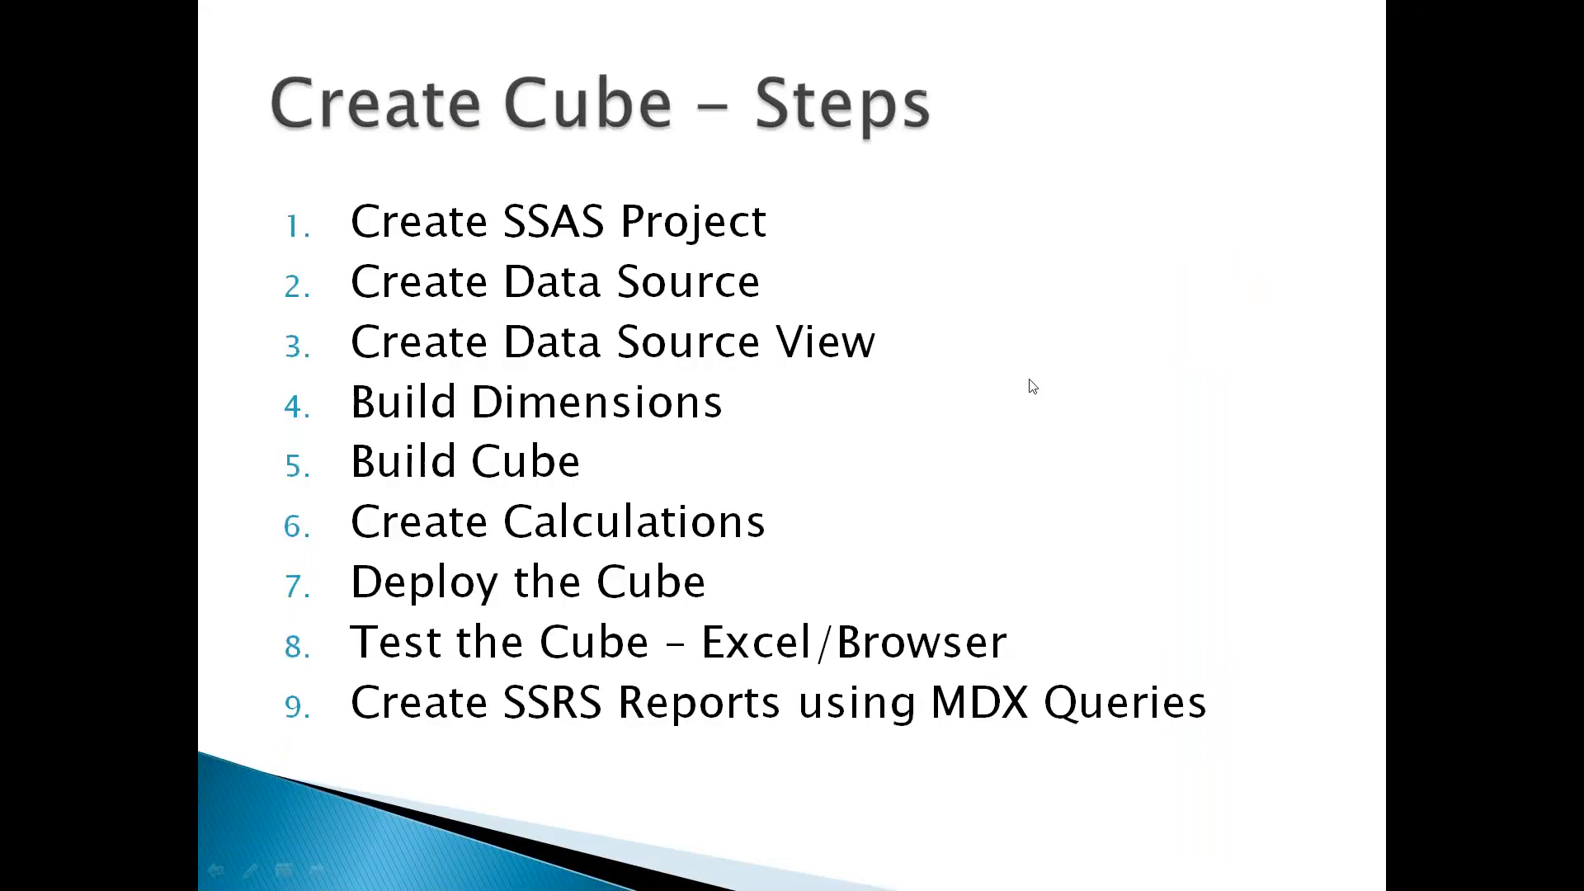
key("super")
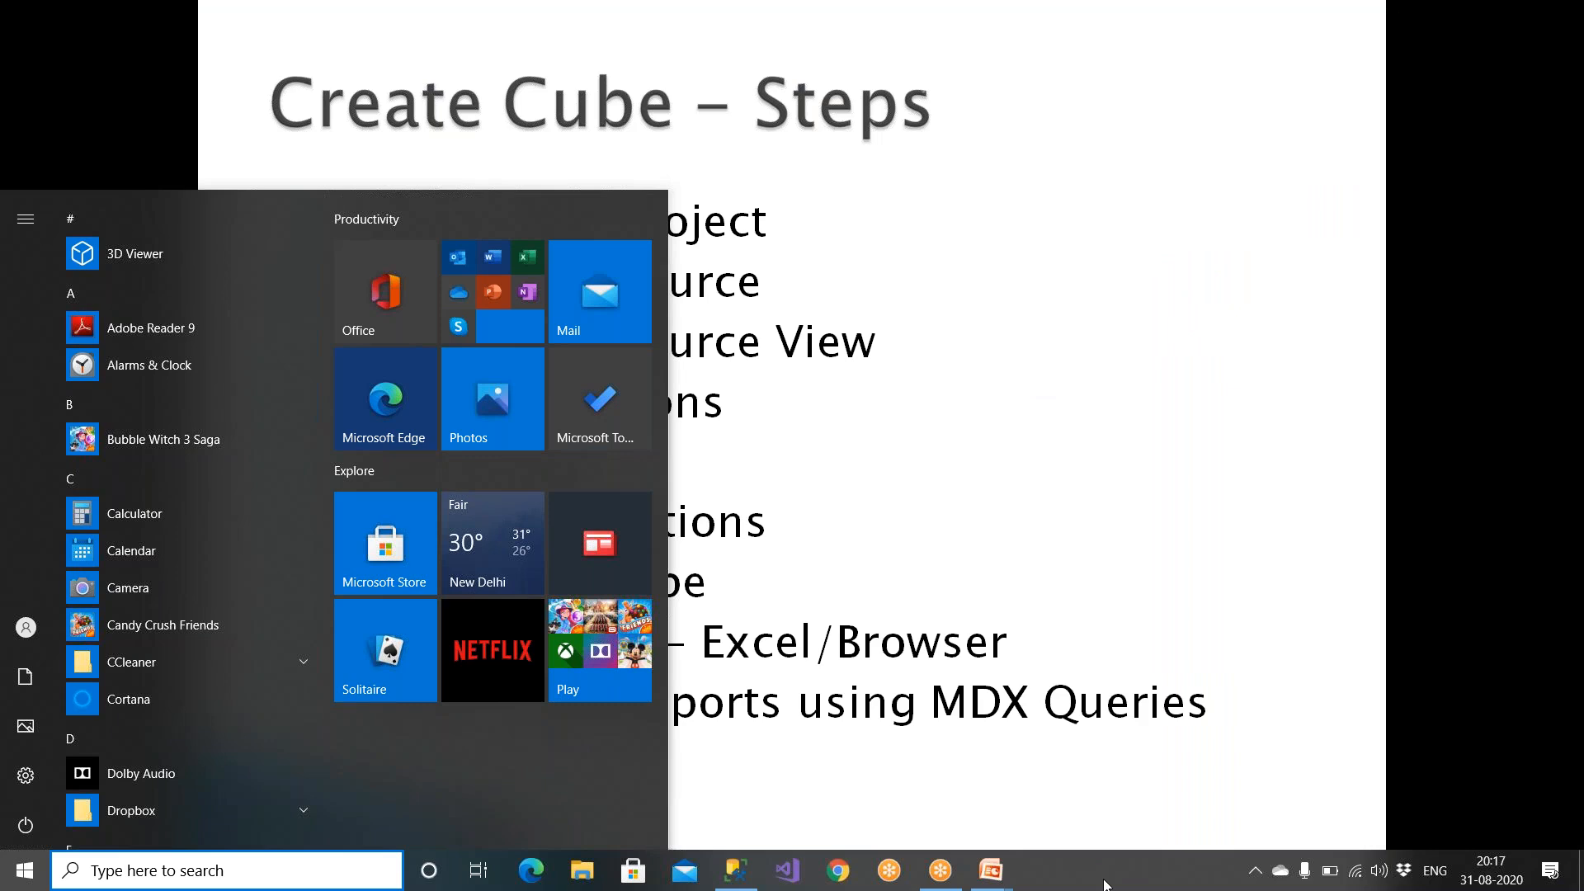
right_click(1105, 884)
left_click(1161, 787)
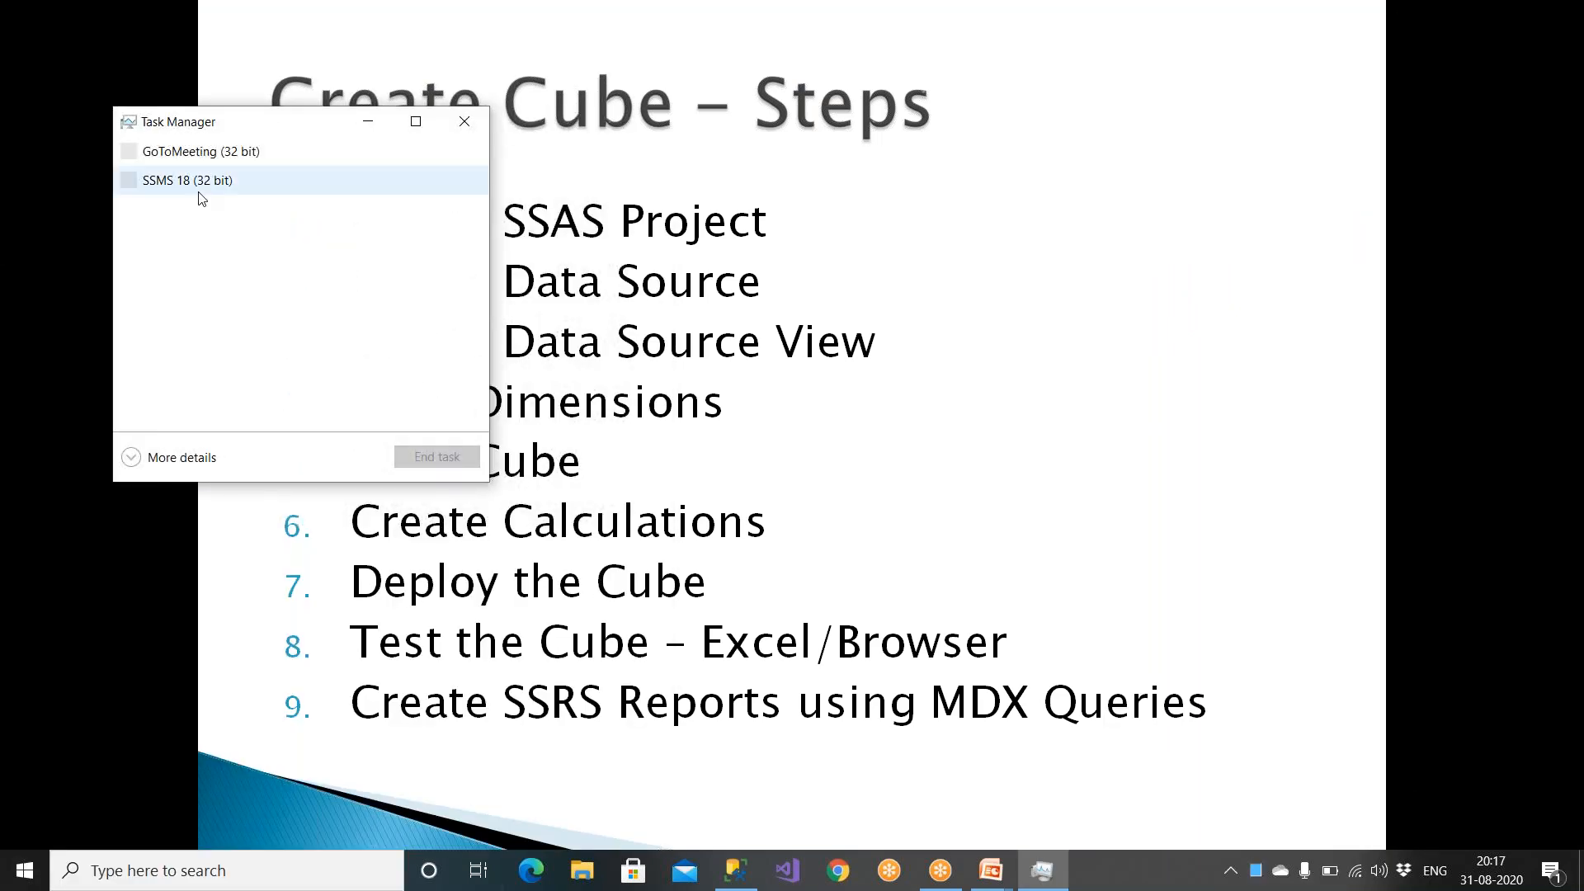
left_click(829, 390)
Open the Windows Services console and go to the SQL Server services in the list.
key("super")
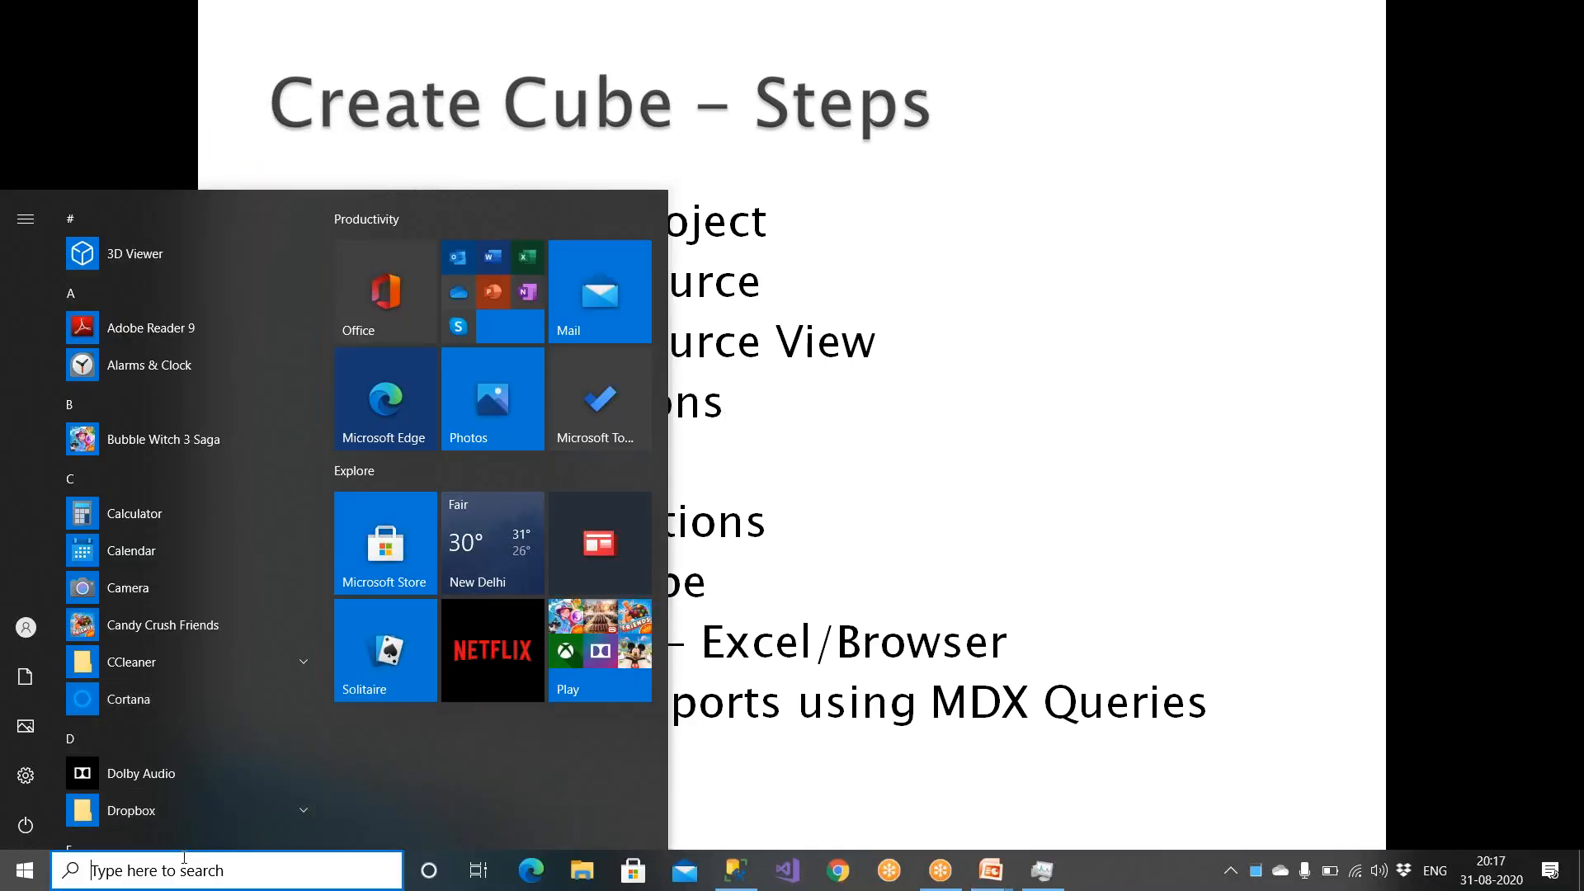
left_click(124, 870)
type("services")
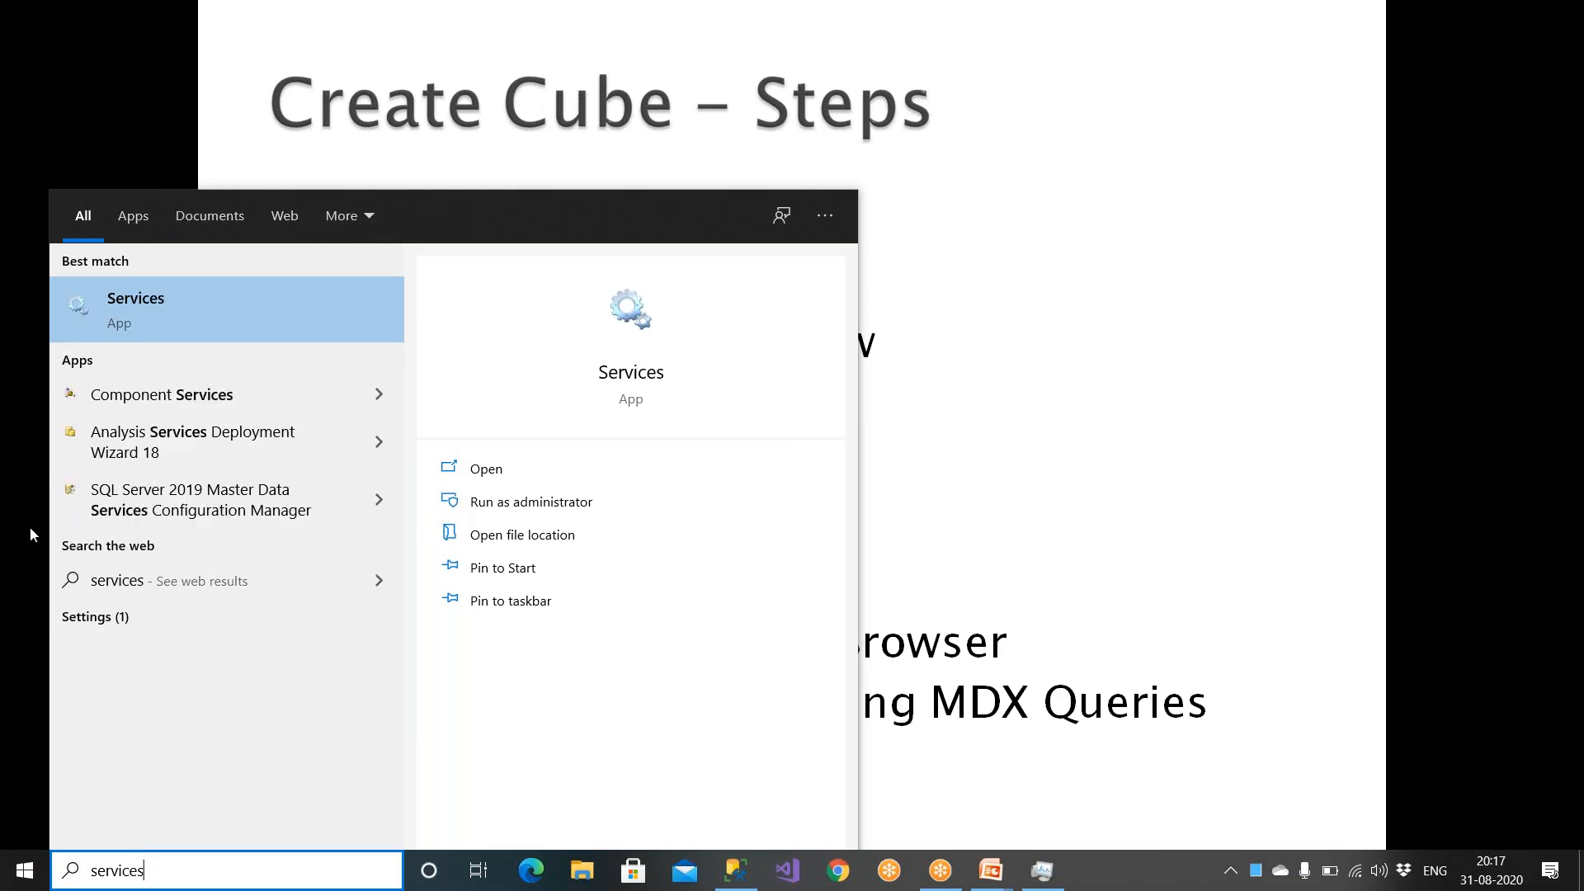
left_click(261, 319)
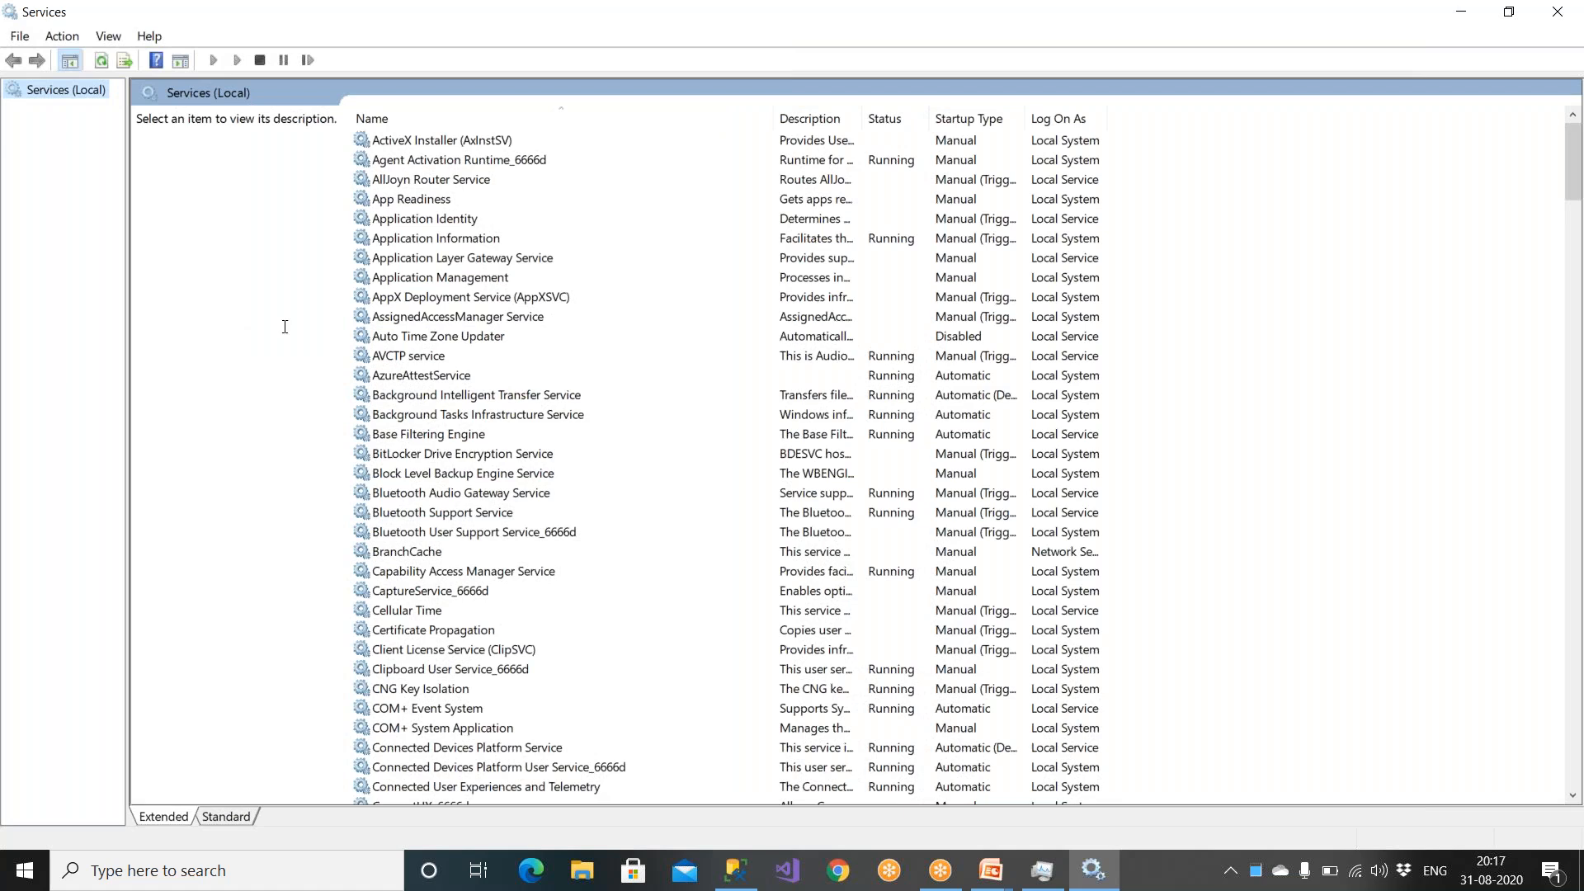
left_click(443, 493)
key("s")
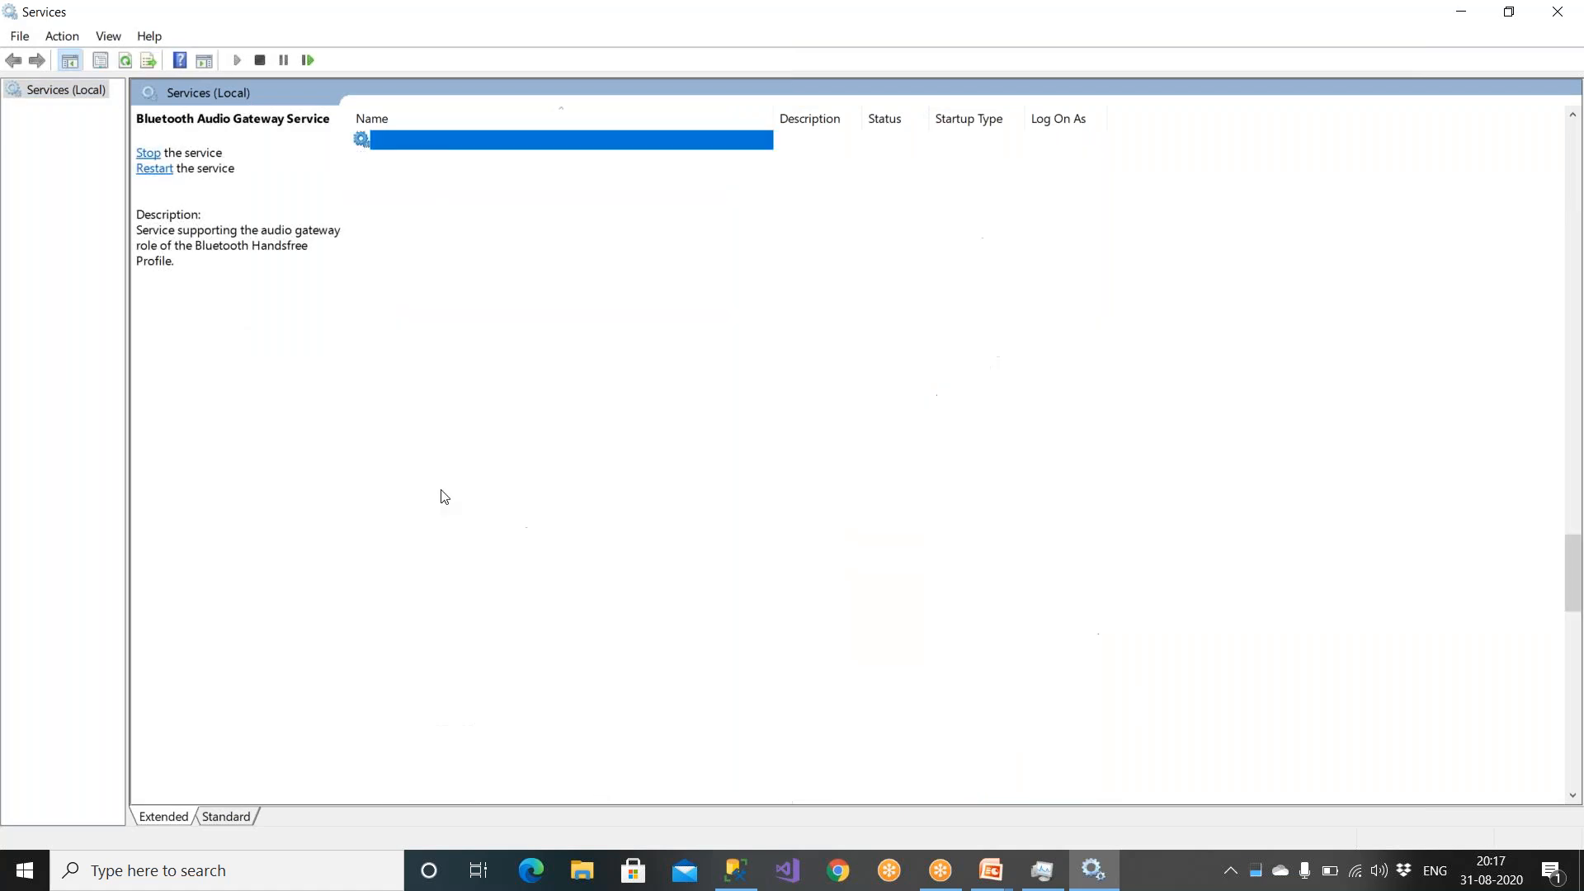
key("Down")
key("Down")
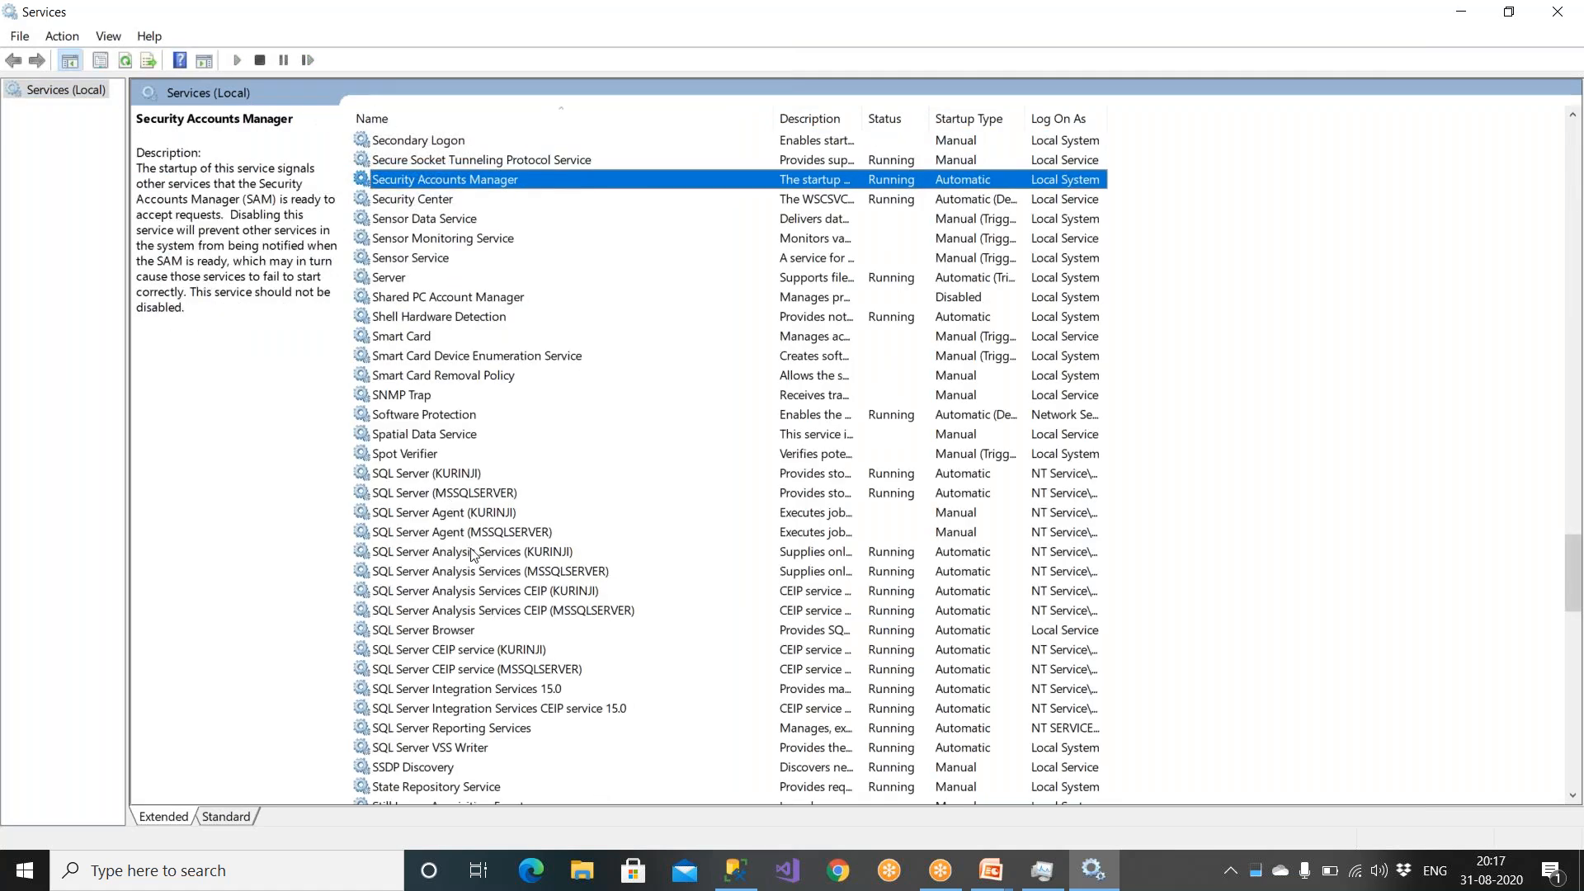
Stop and start the SQL Server Analysis Services CEIP (MSSQLSERVER) service from its properties.
left_click(496, 612)
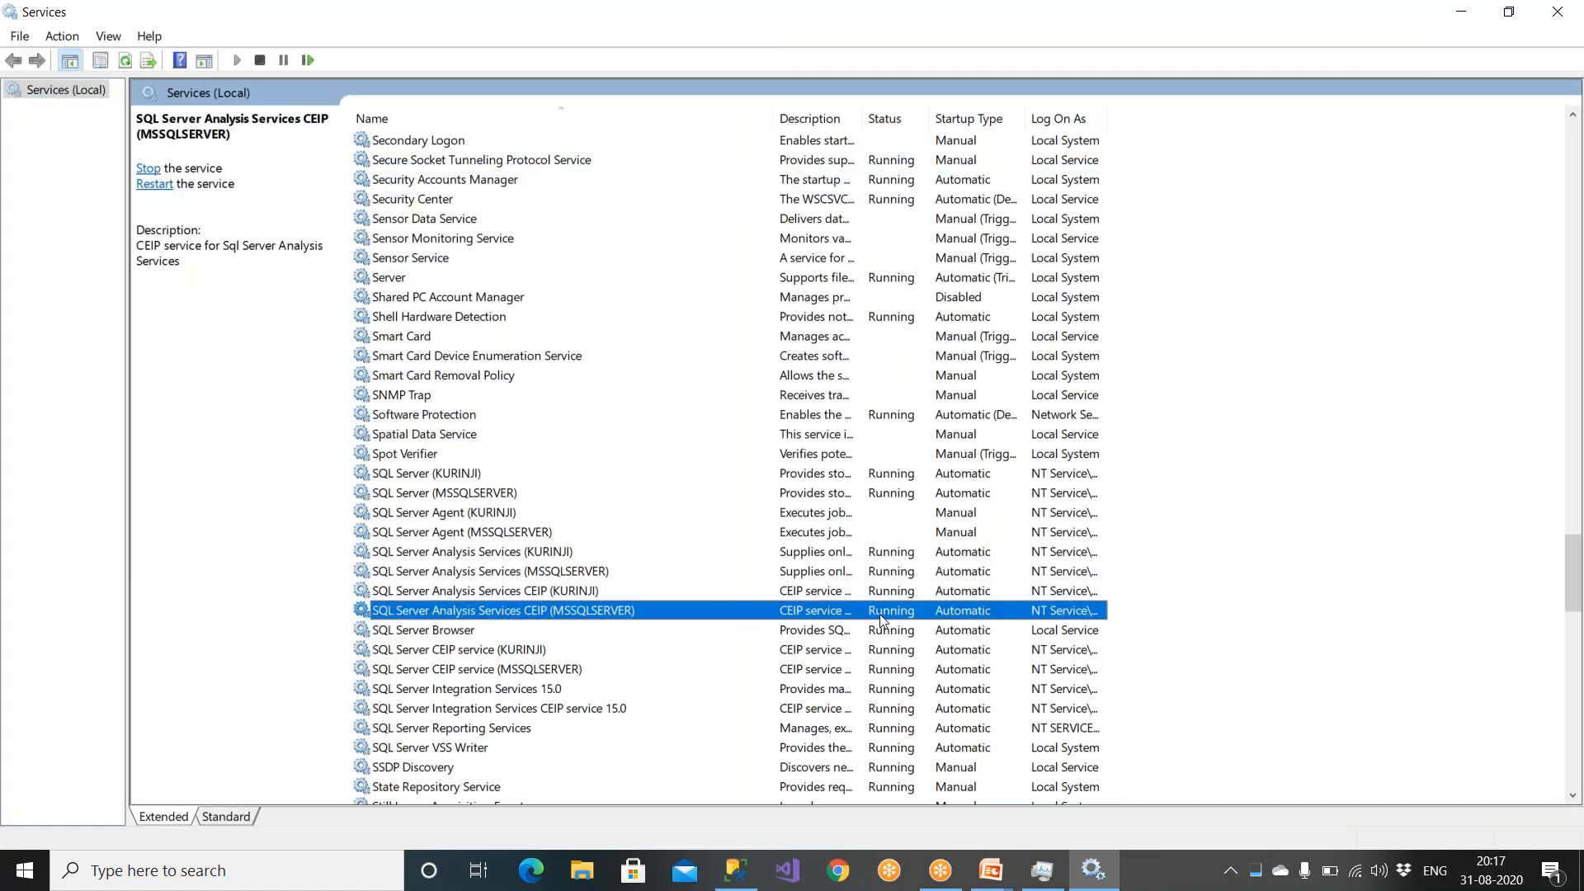
double_click(485, 614)
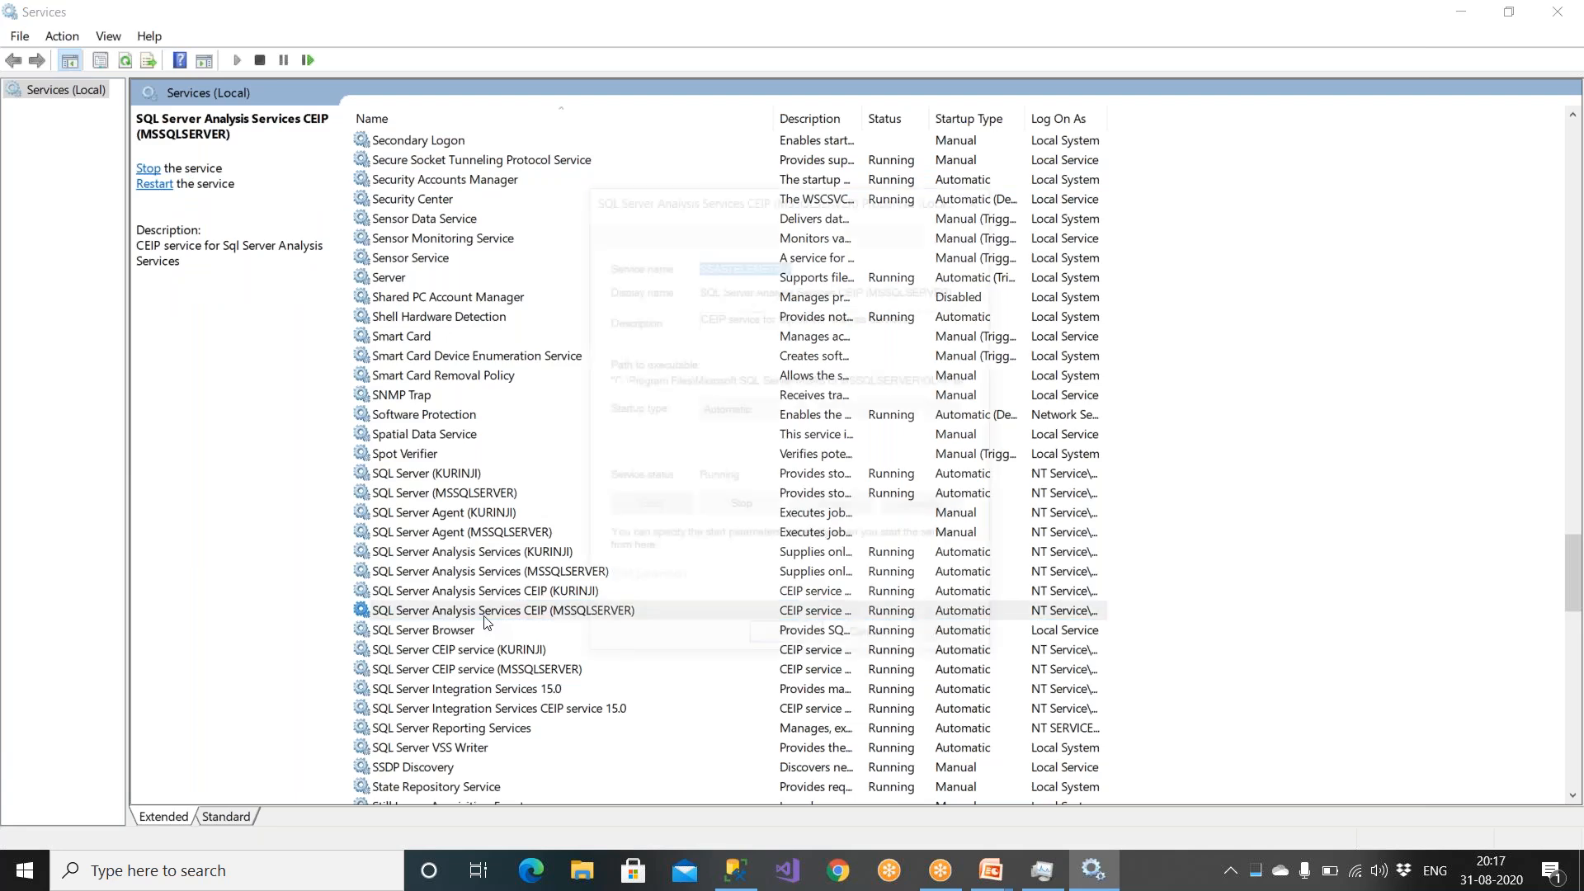
left_click(742, 509)
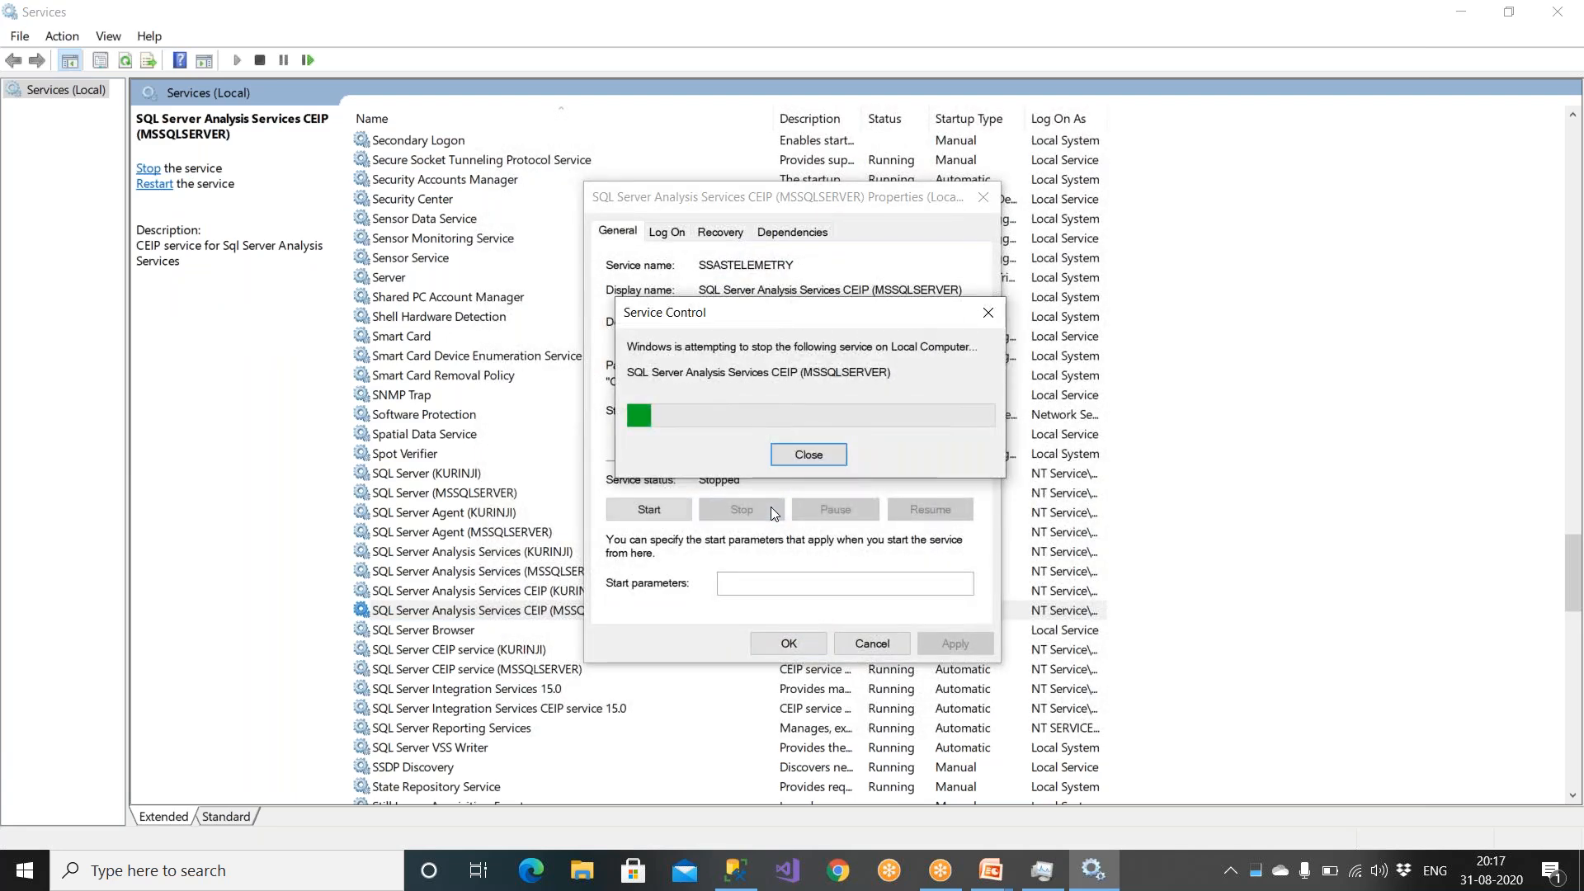
left_click(649, 509)
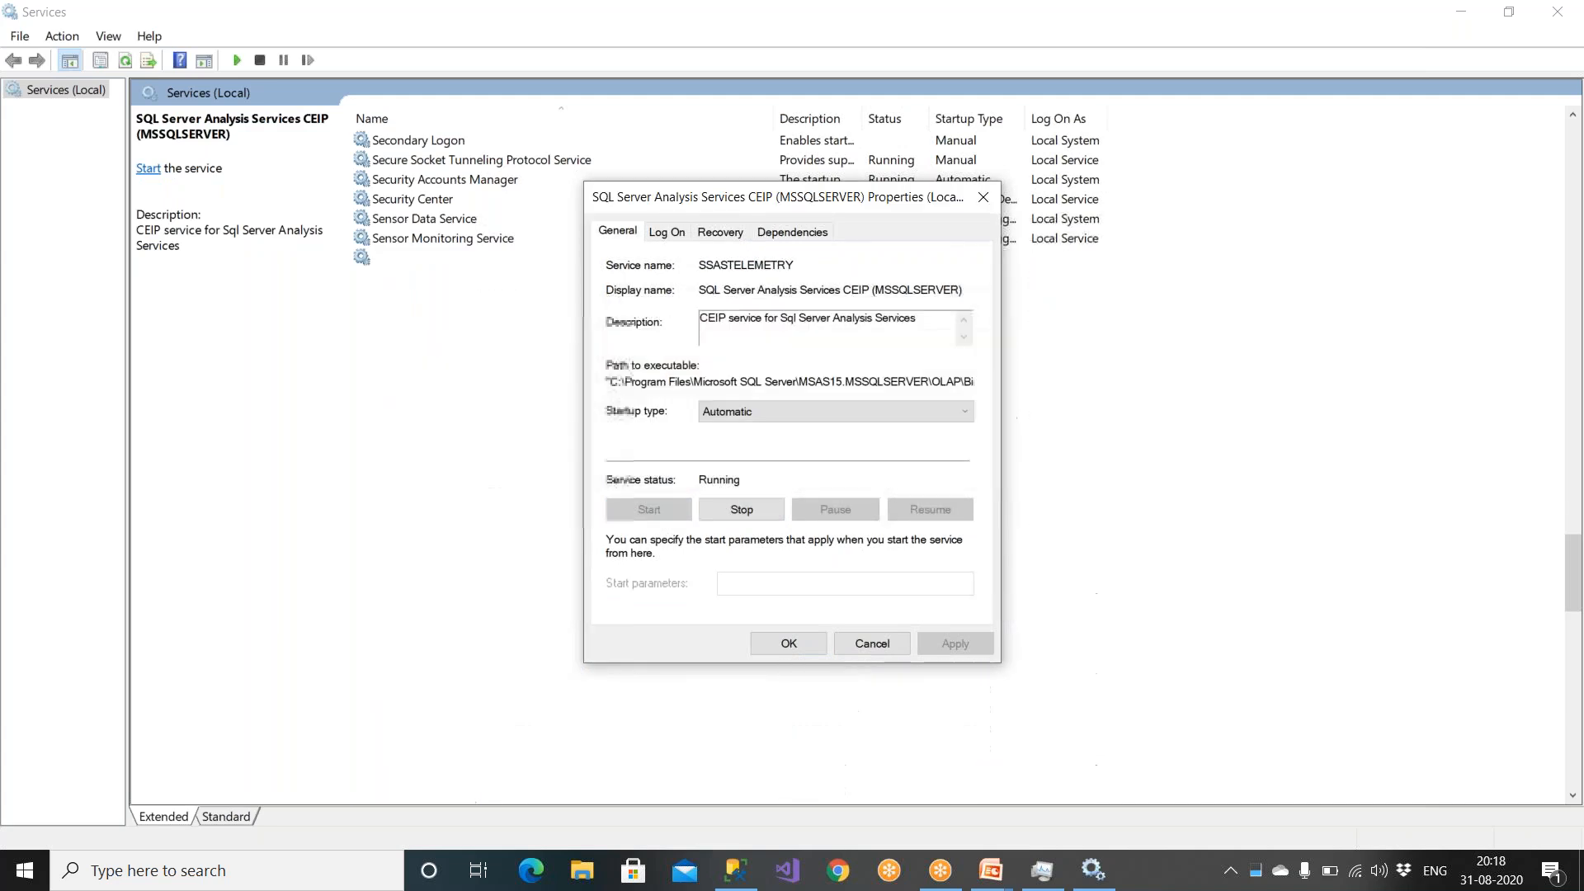
left_click(788, 645)
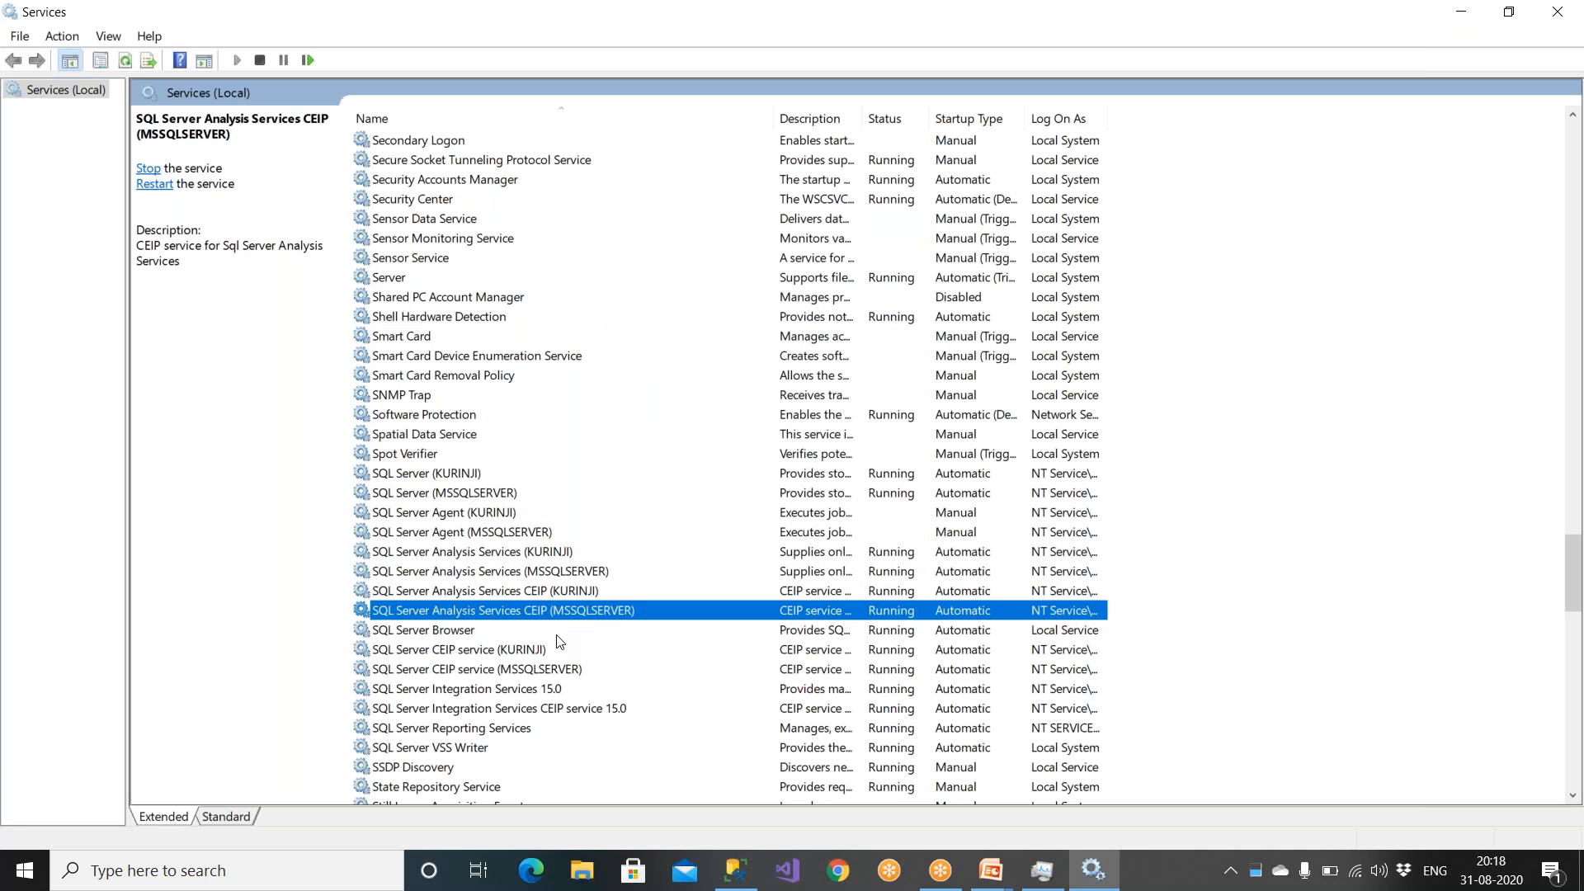
Stop and start the SQL Server Analysis Services CEIP (KURINJI) service.
left_click(491, 672)
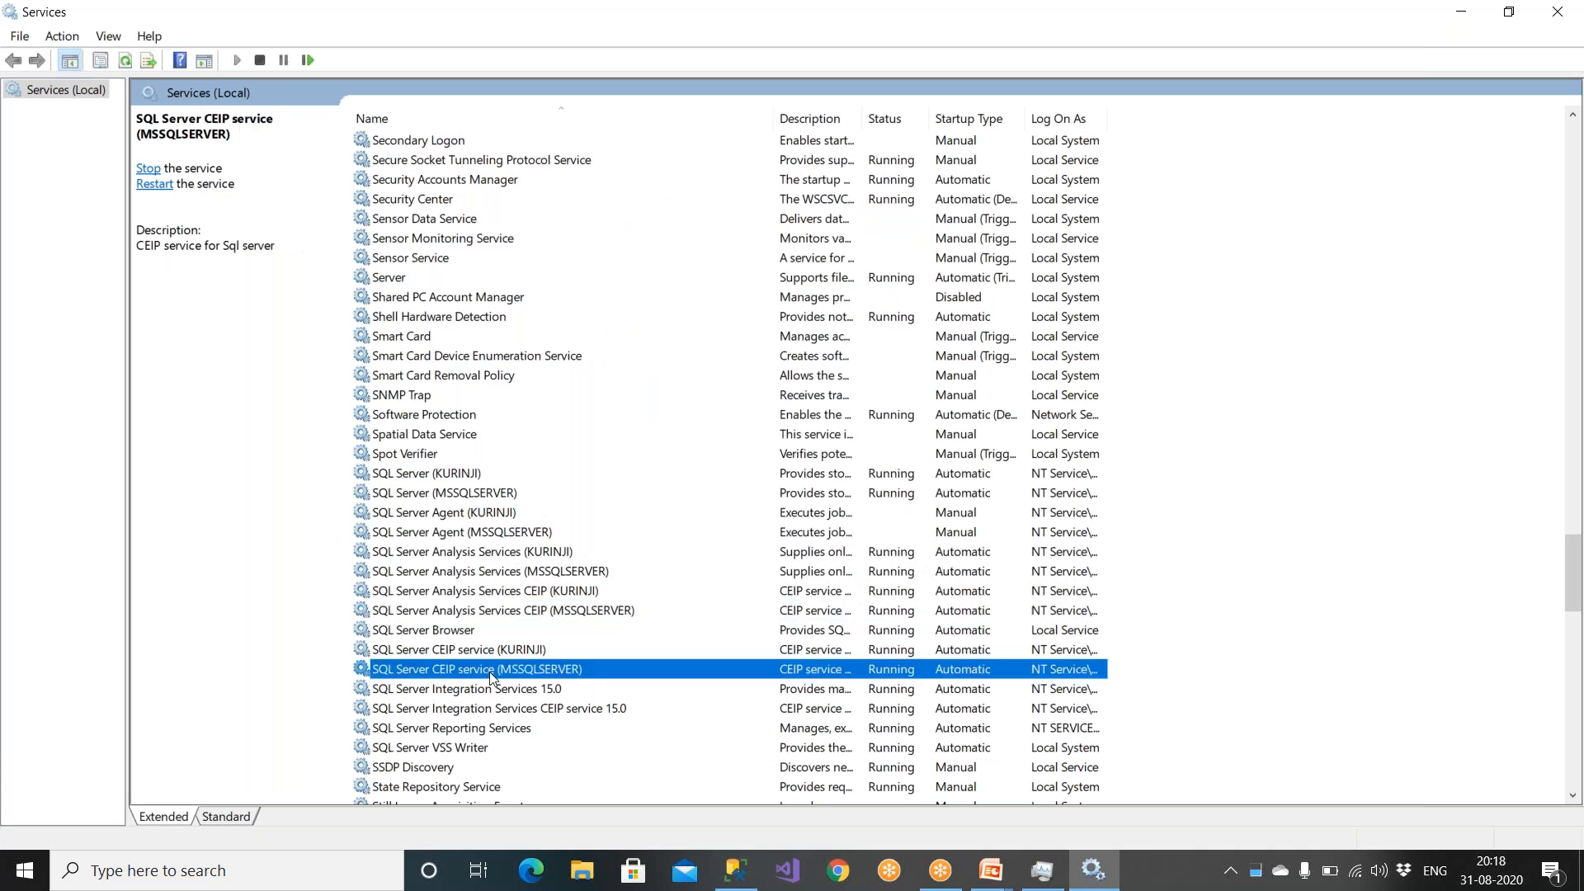
left_click(518, 610)
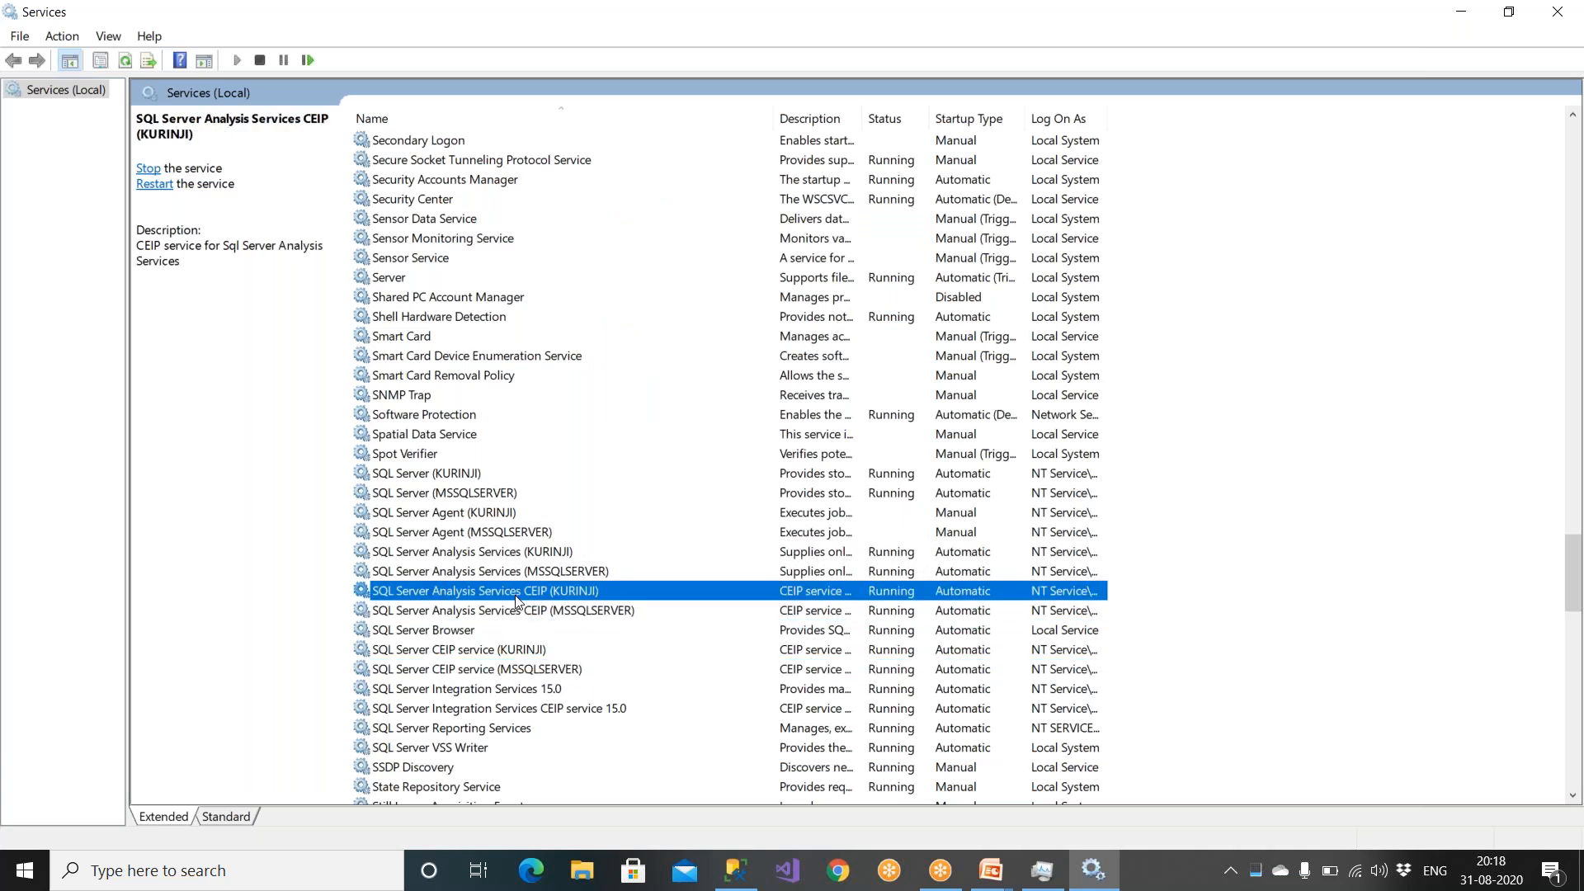
right_click(516, 598)
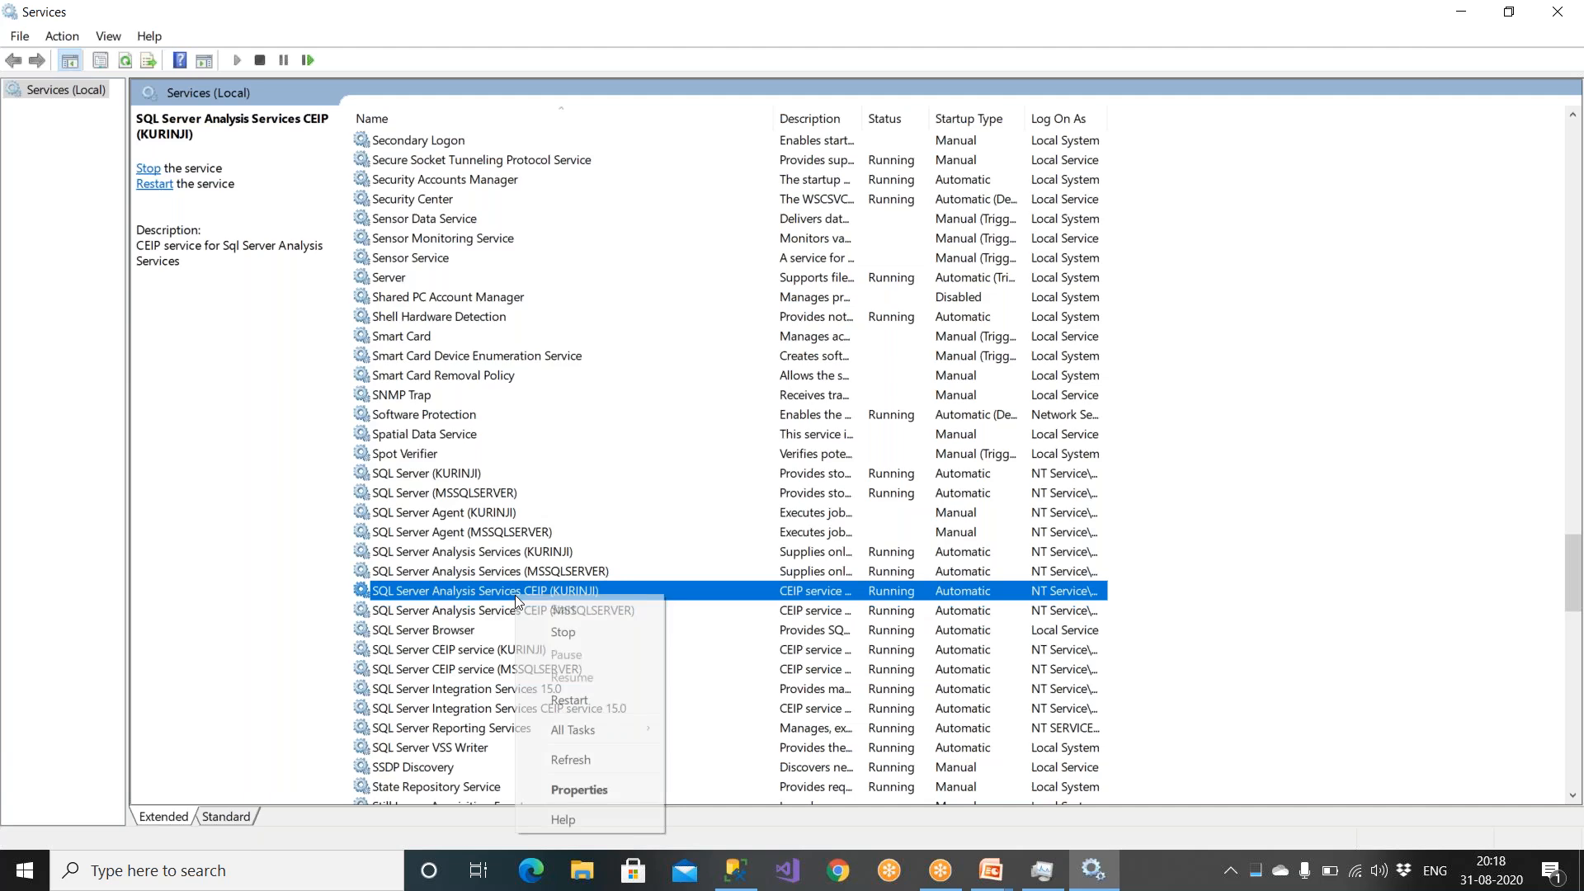
left_click(555, 632)
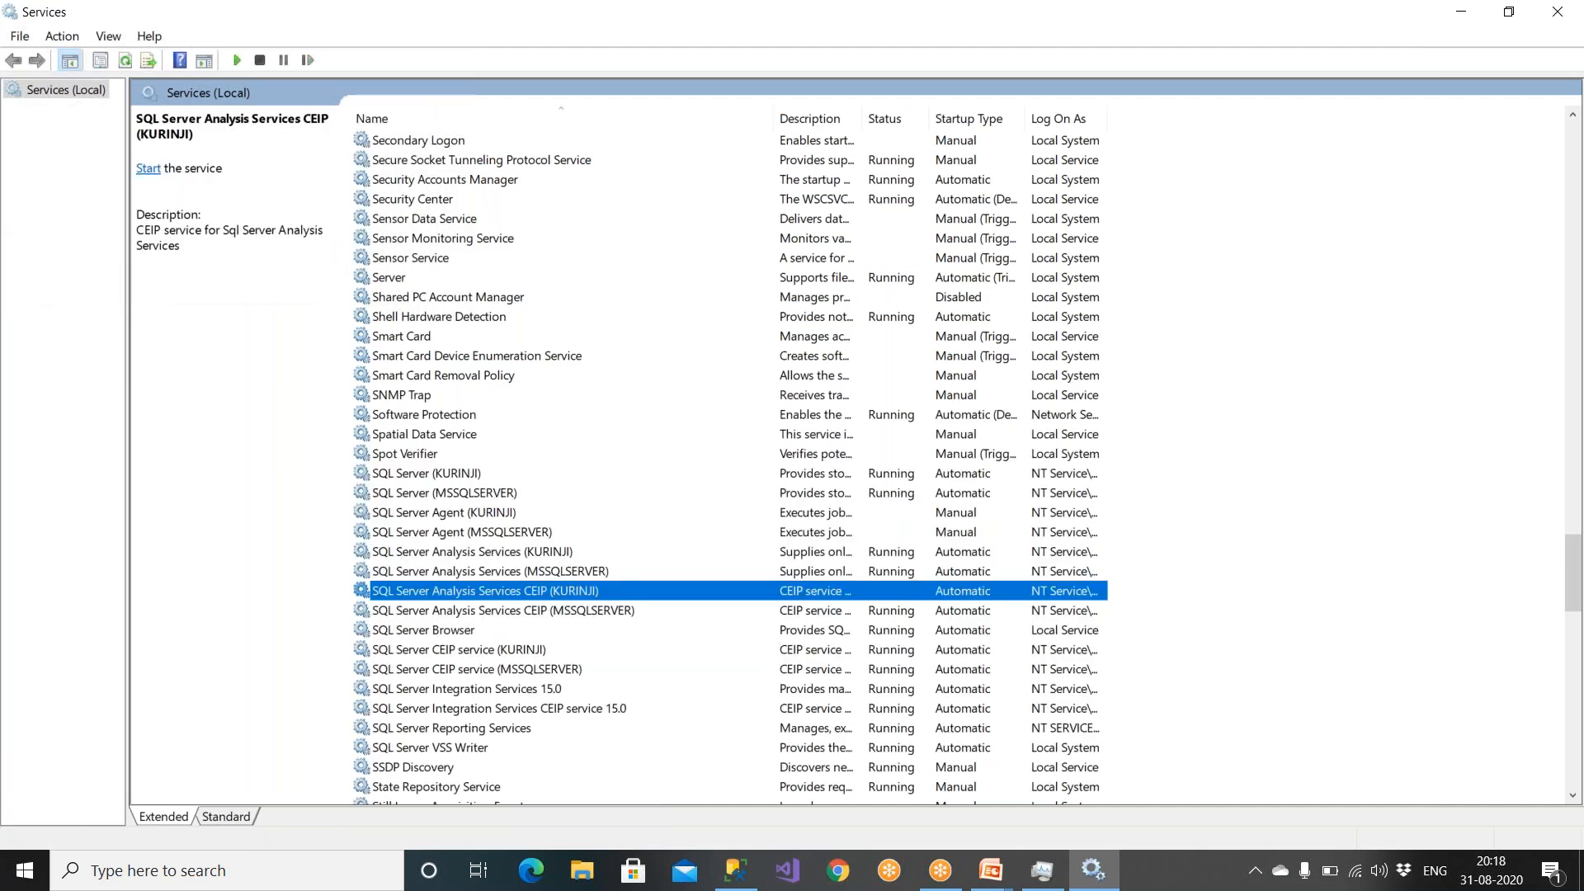
right_click(544, 591)
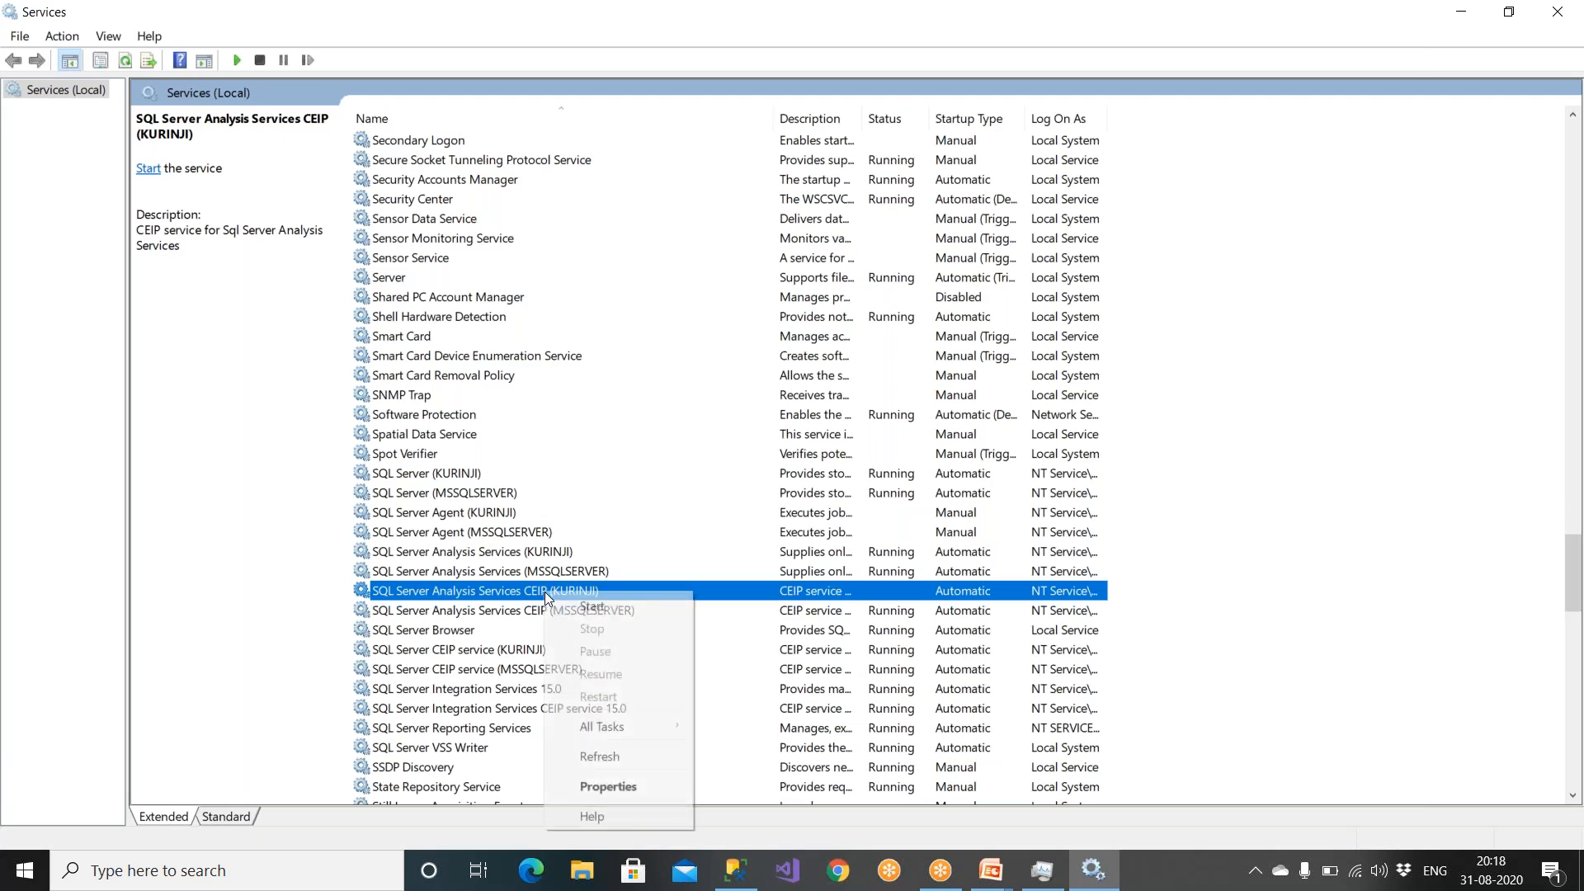
left_click(581, 609)
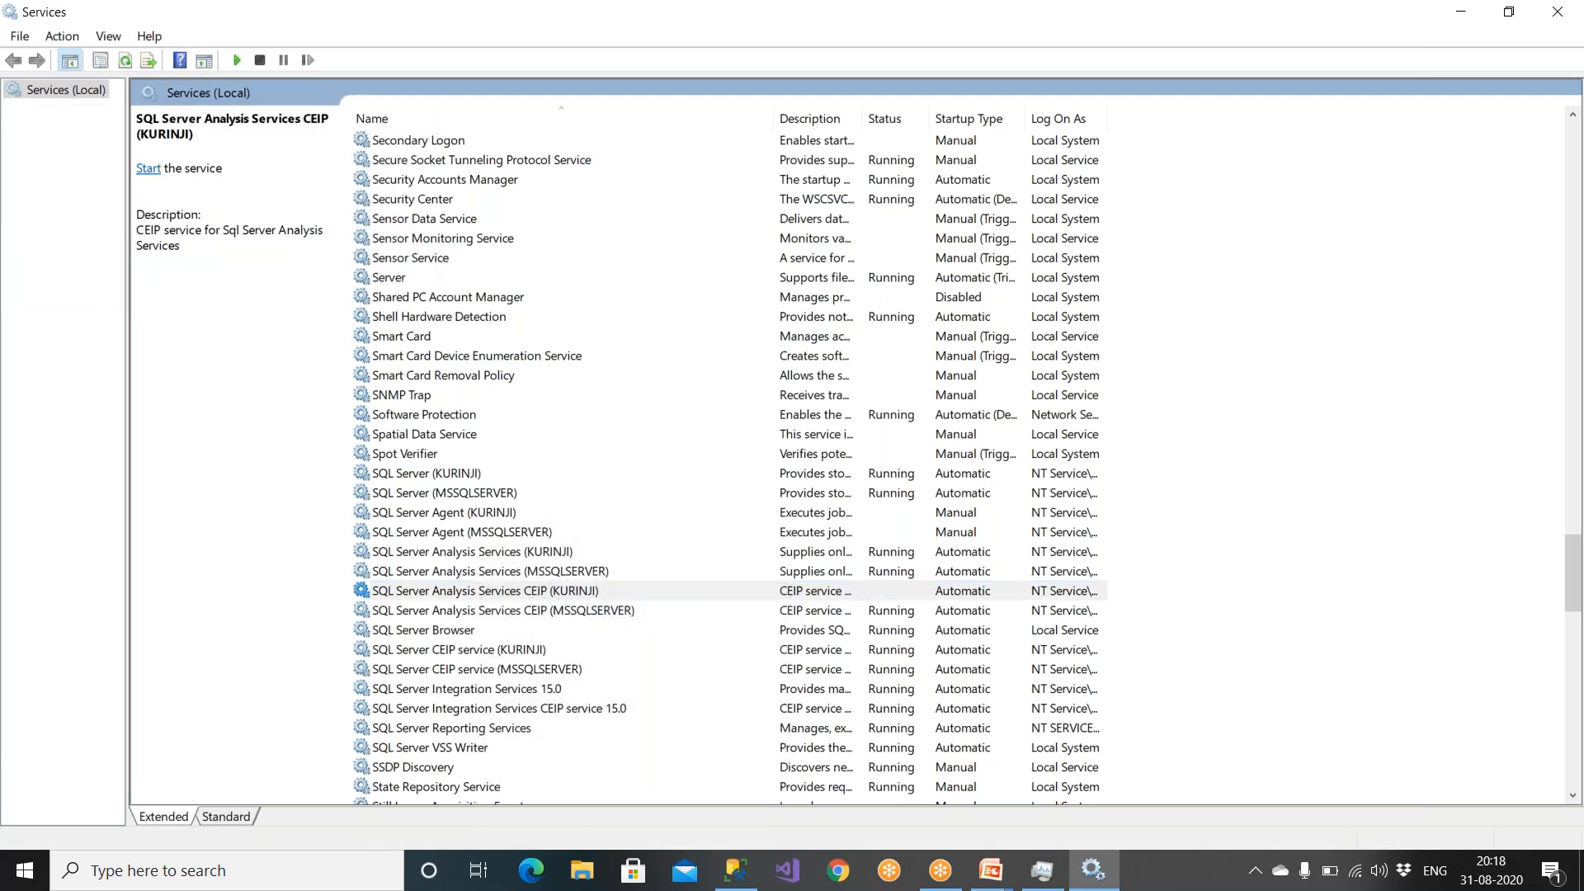
Stop the SQL Server Analysis Services (MSSQLSERVER) service.
left_click(551, 573)
right_click(552, 576)
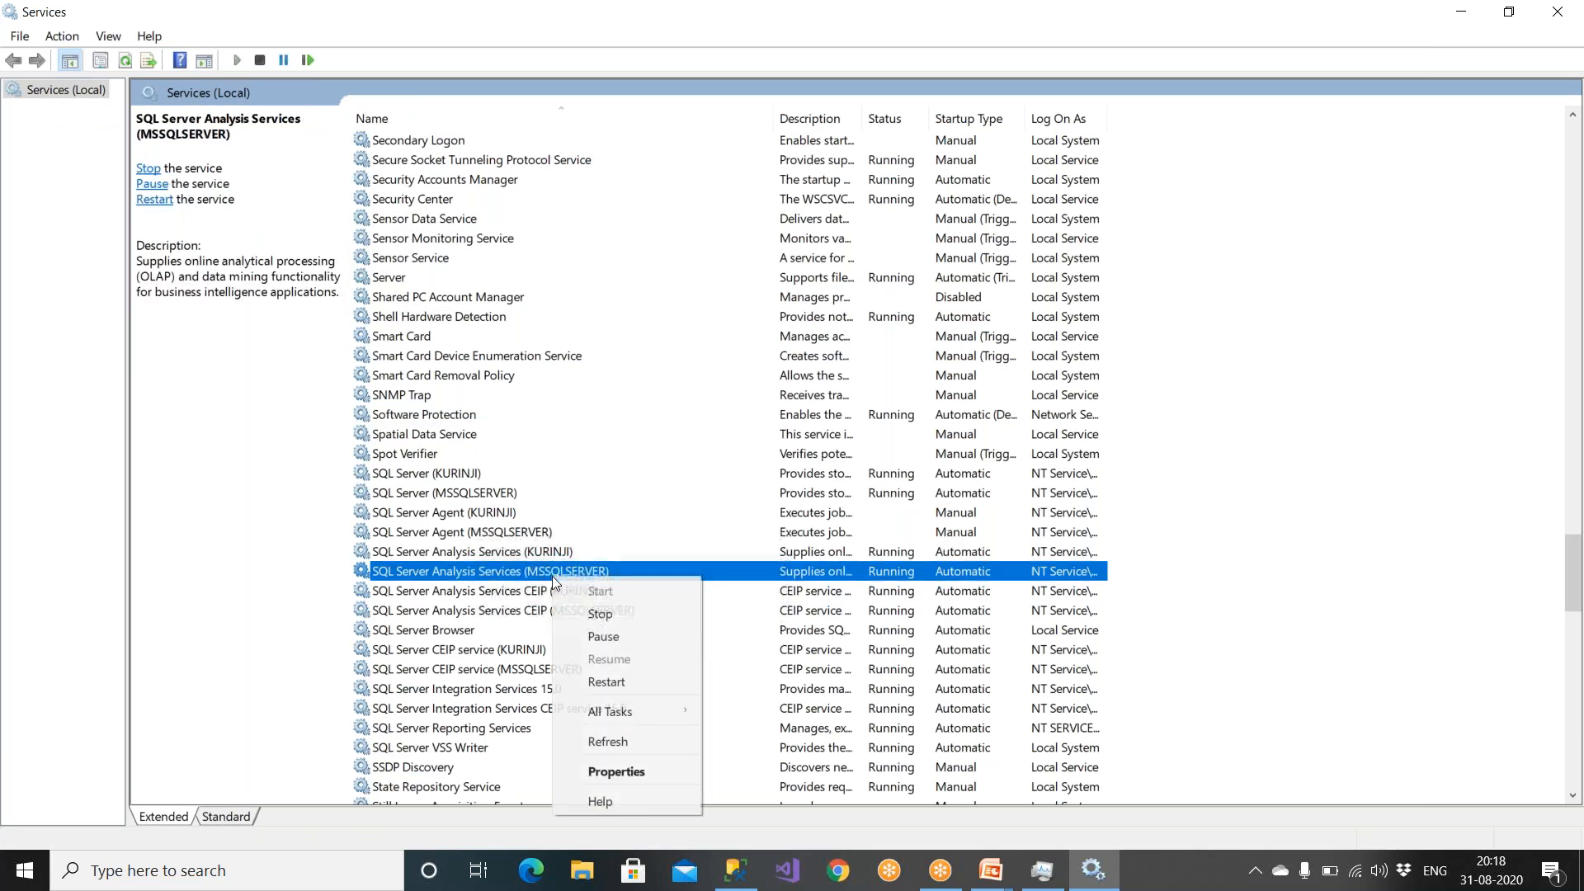
left_click(595, 620)
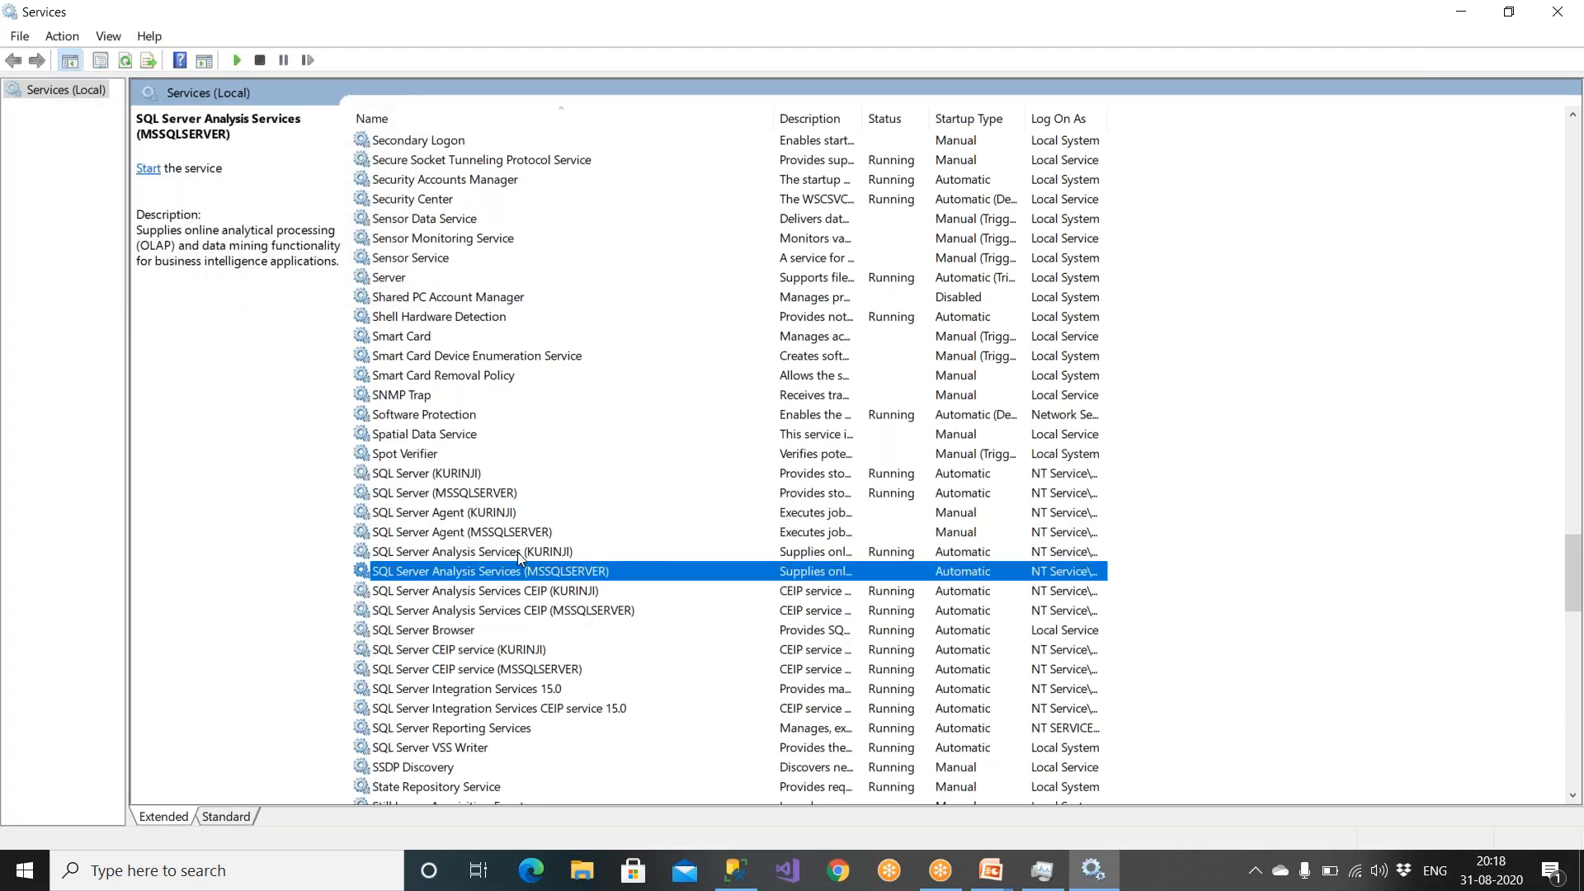
Stop and start the SQL Server Analysis Services (KURINJI) service.
left_click(518, 552)
right_click(517, 552)
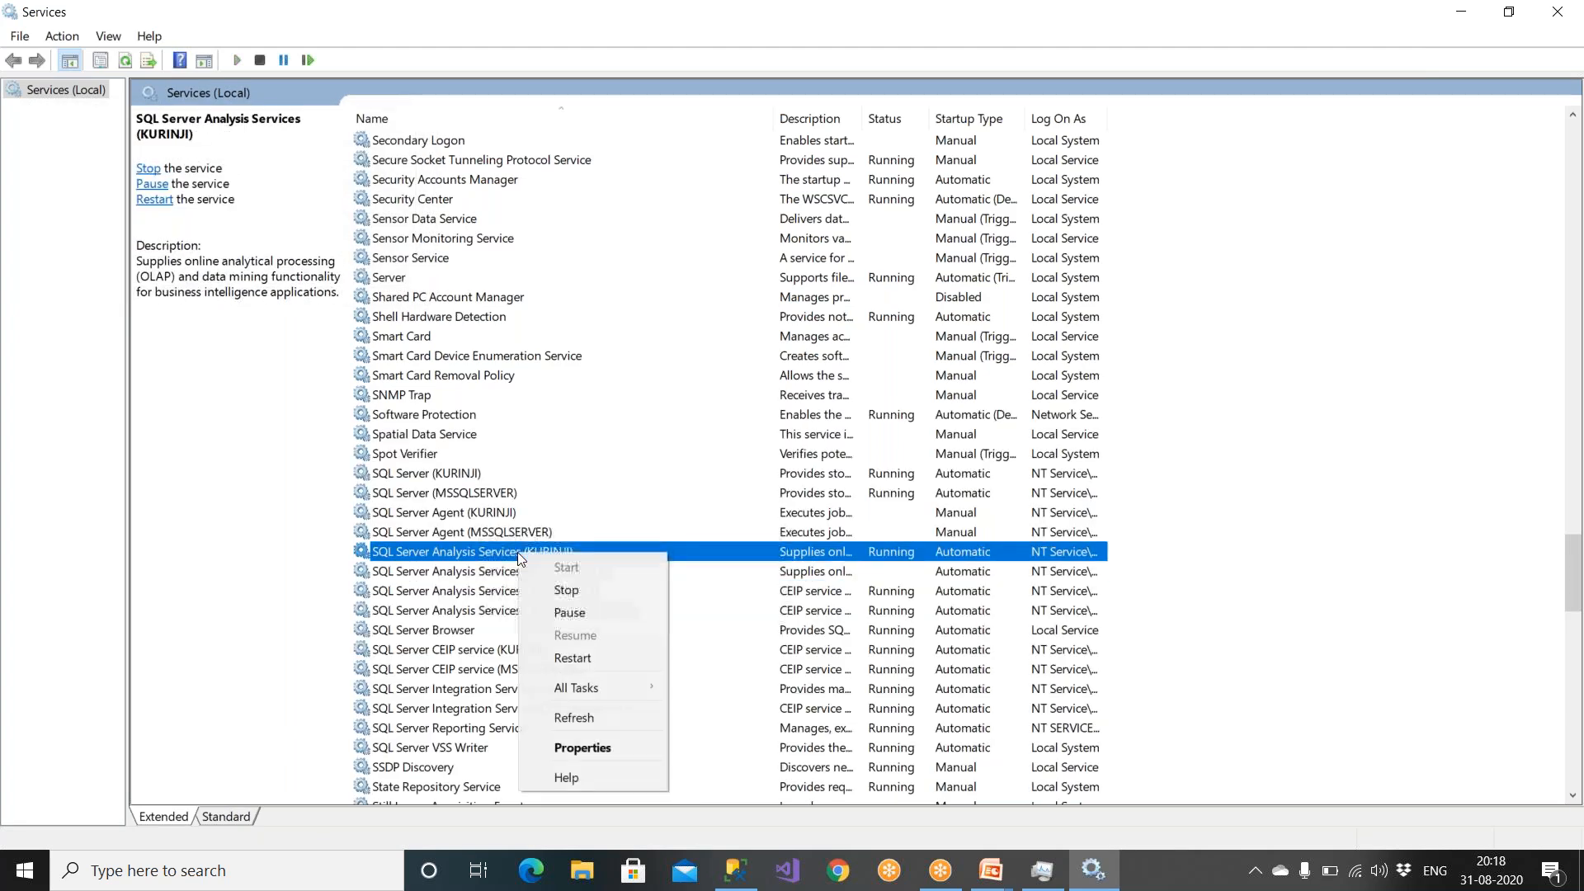
left_click(566, 589)
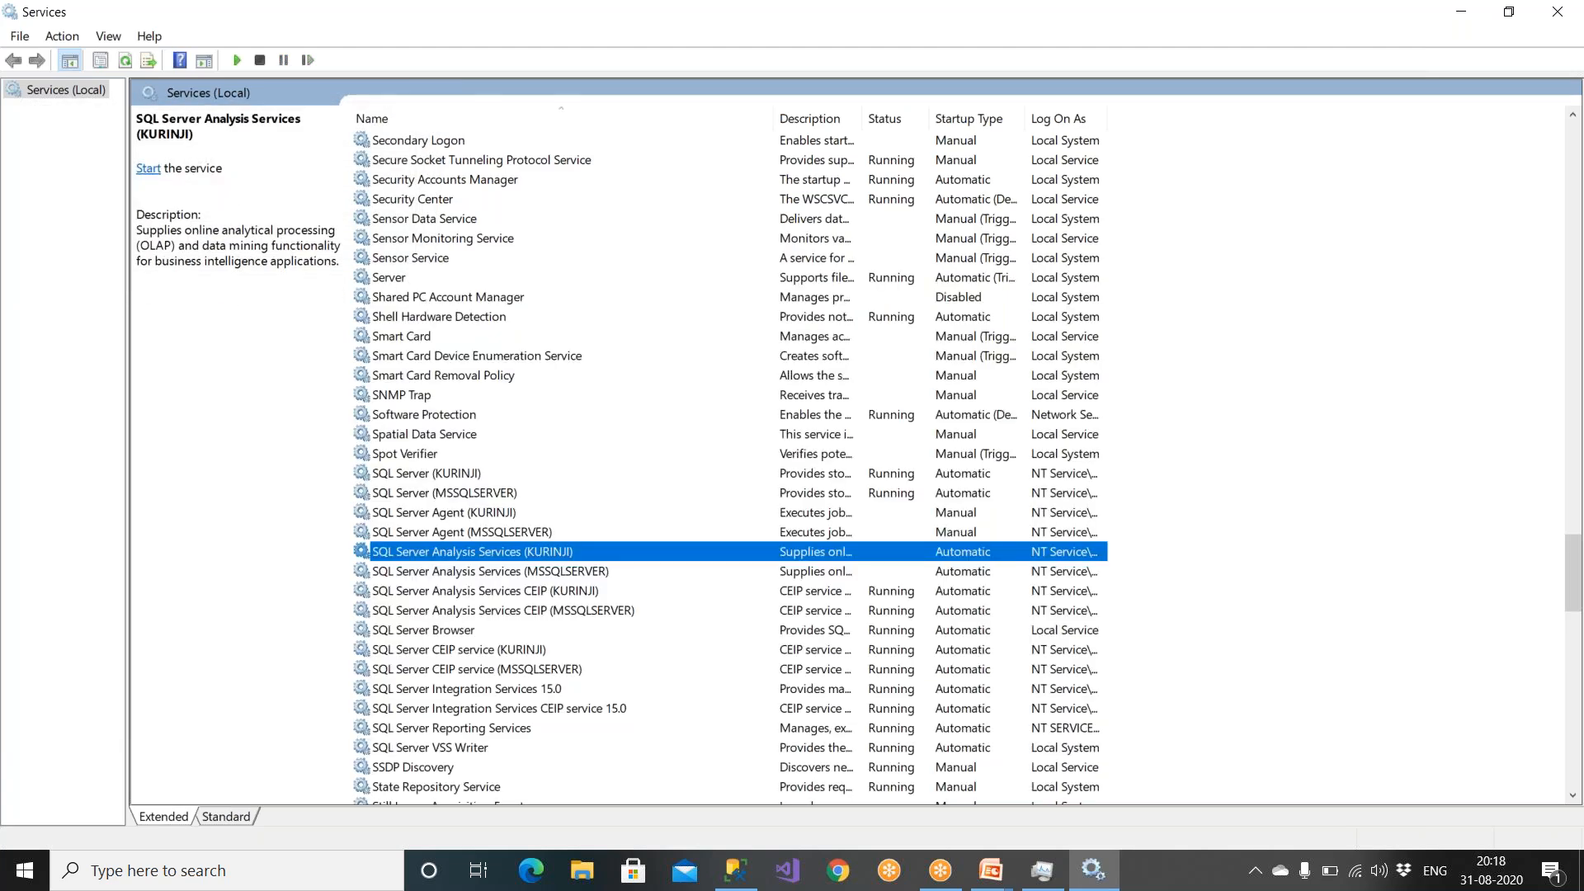
right_click(523, 551)
left_click(540, 564)
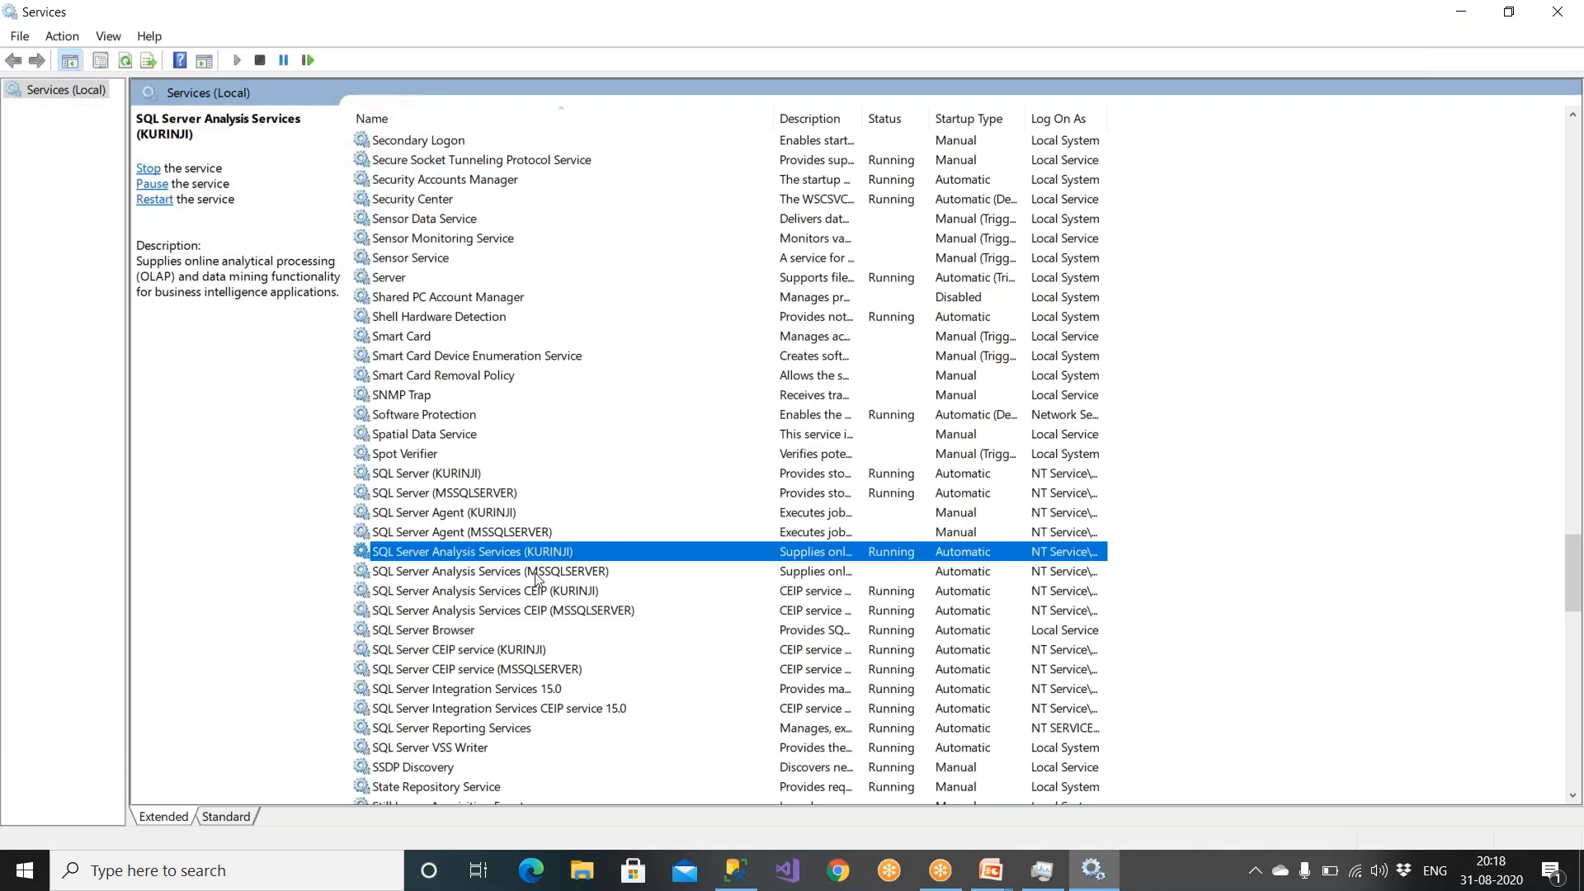
Start the SQL Server Analysis Services (MSSQLSERVER) service.
left_click(538, 571)
right_click(536, 572)
left_click(581, 588)
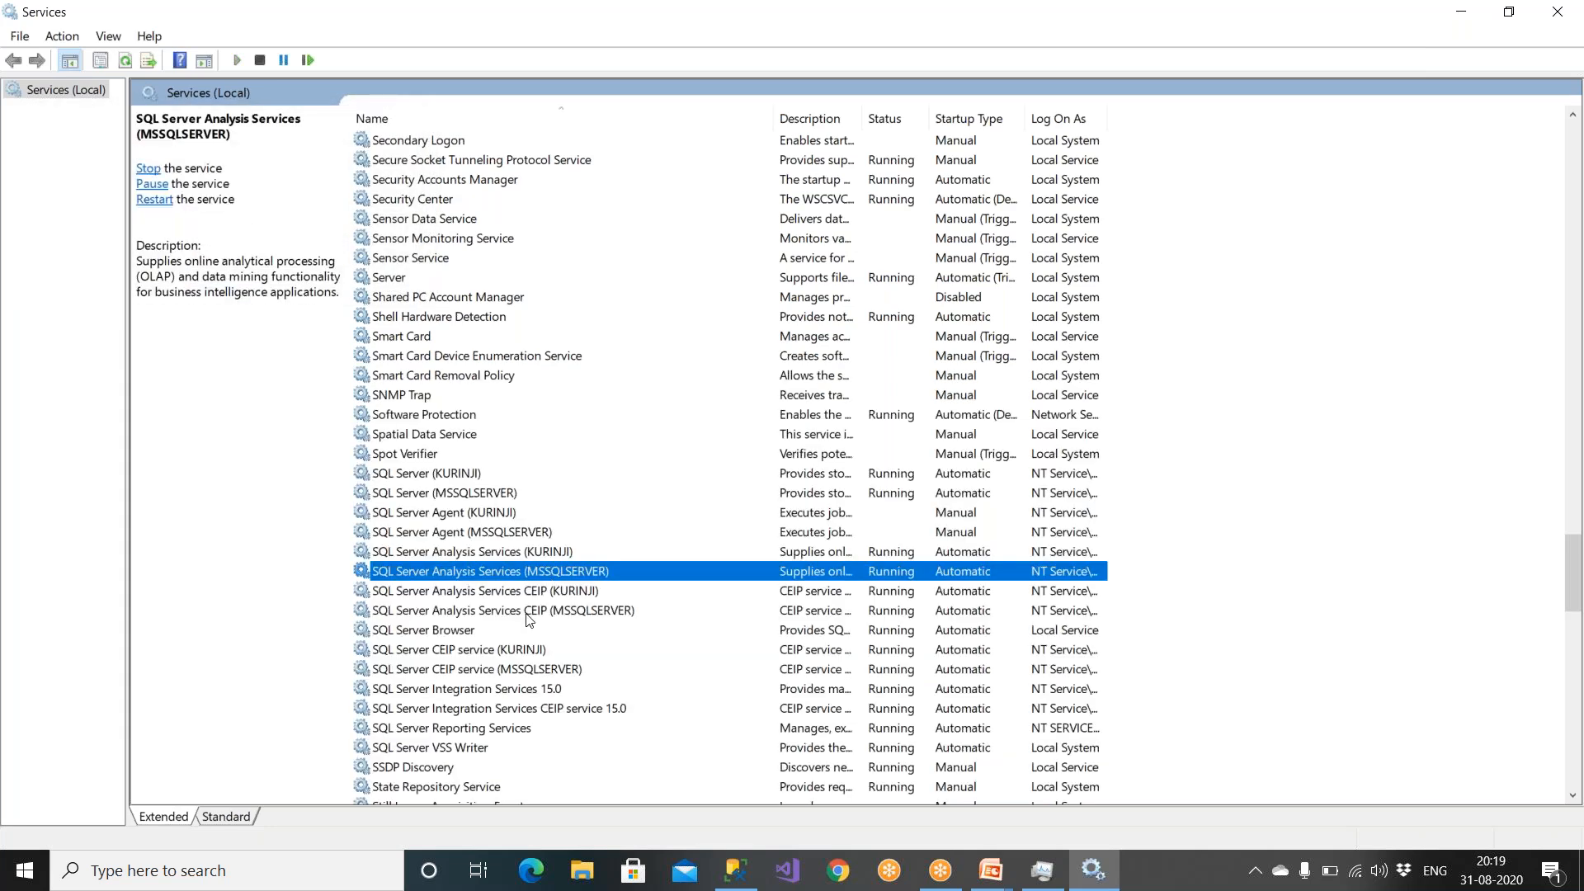
Check the two Analysis Services CEIP services, leave the Services console and relaunch Visual Studio.
left_click(528, 612)
left_click(528, 594)
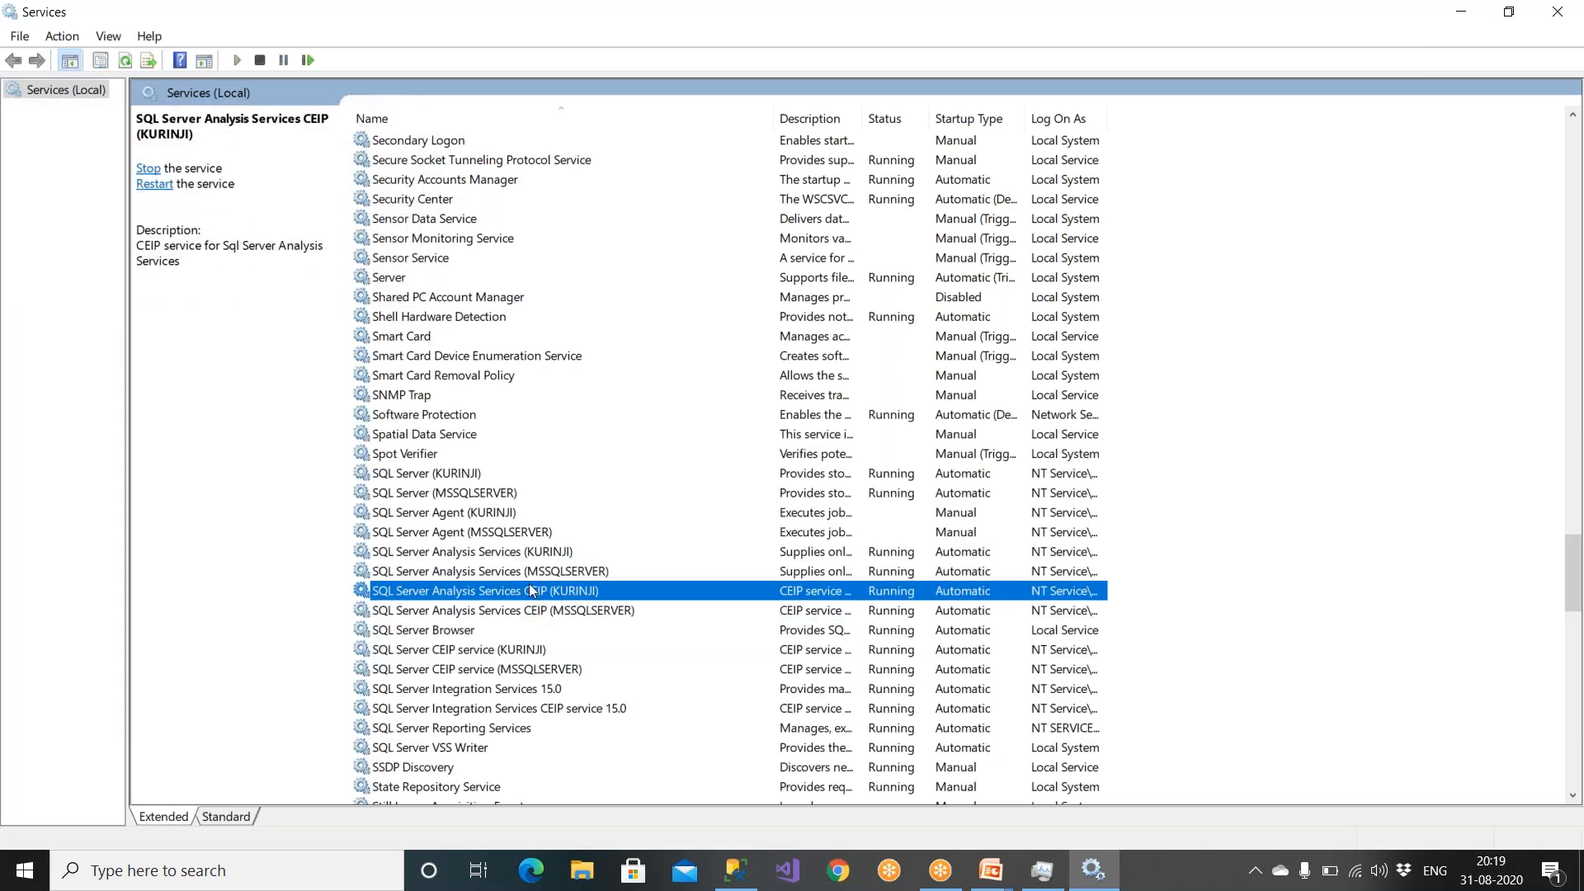
left_click(735, 870)
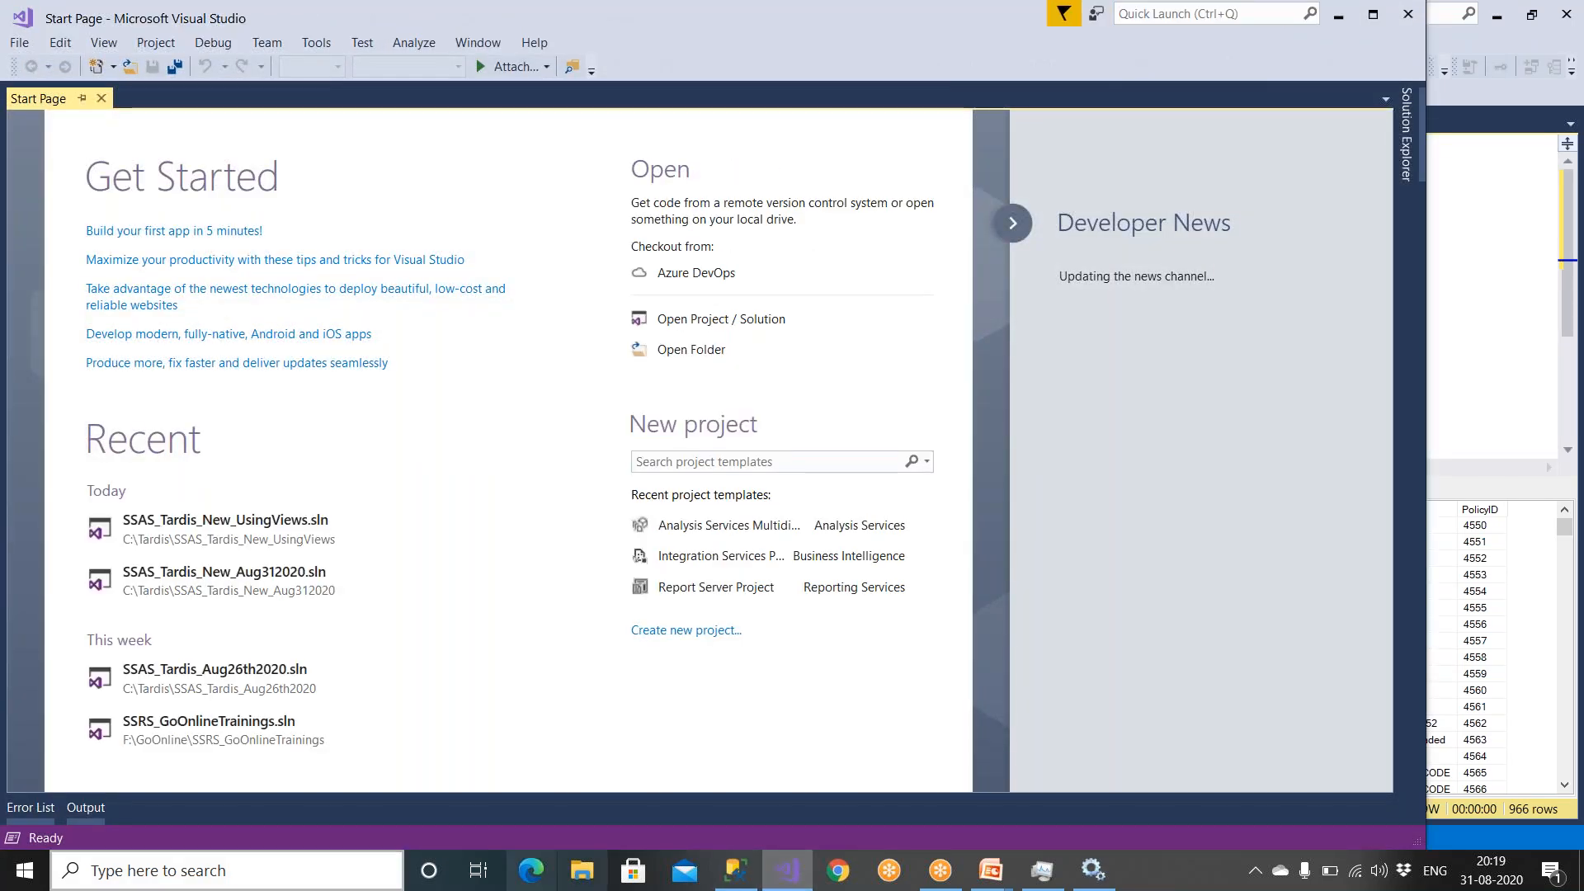
Open the recent SSAS_Tardis_New_UsingViews solution and show its project folders.
left_click(225, 528)
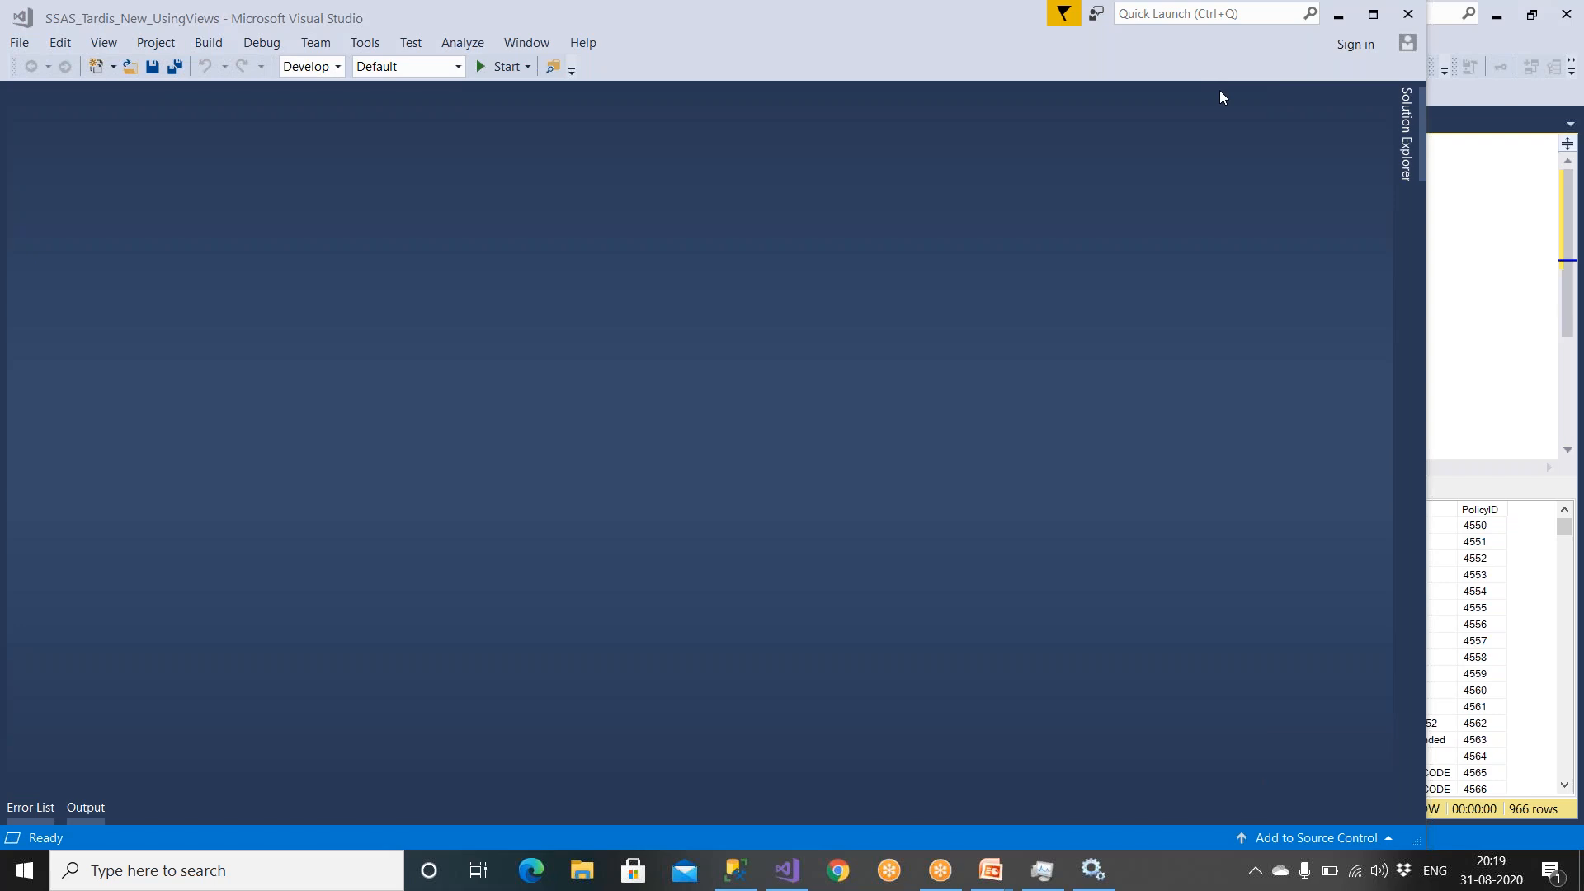
left_click(1405, 126)
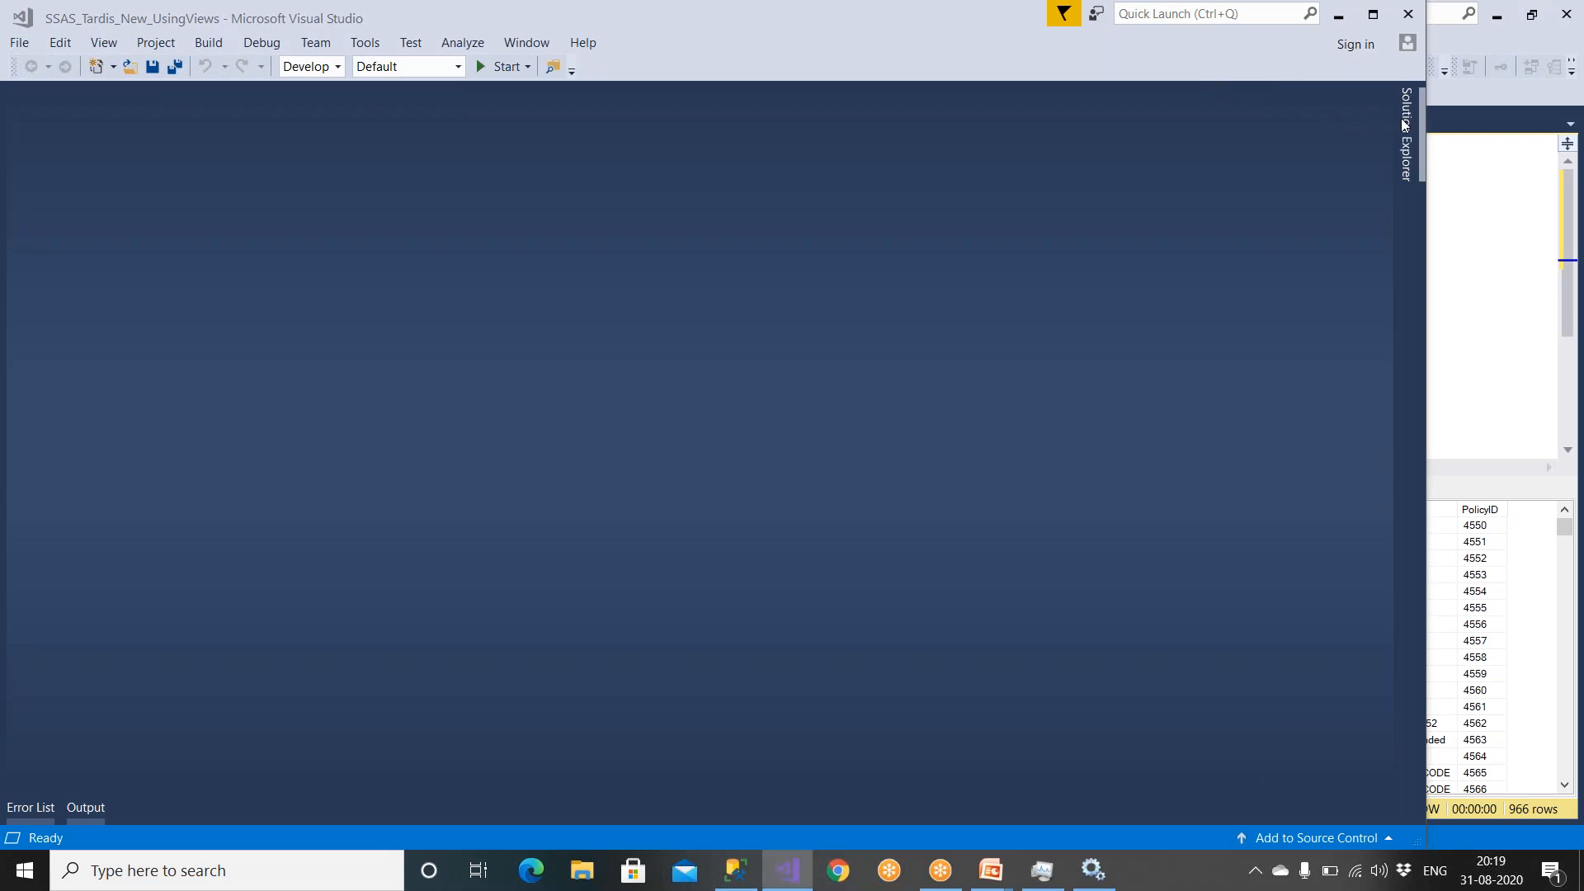
left_click(1239, 219)
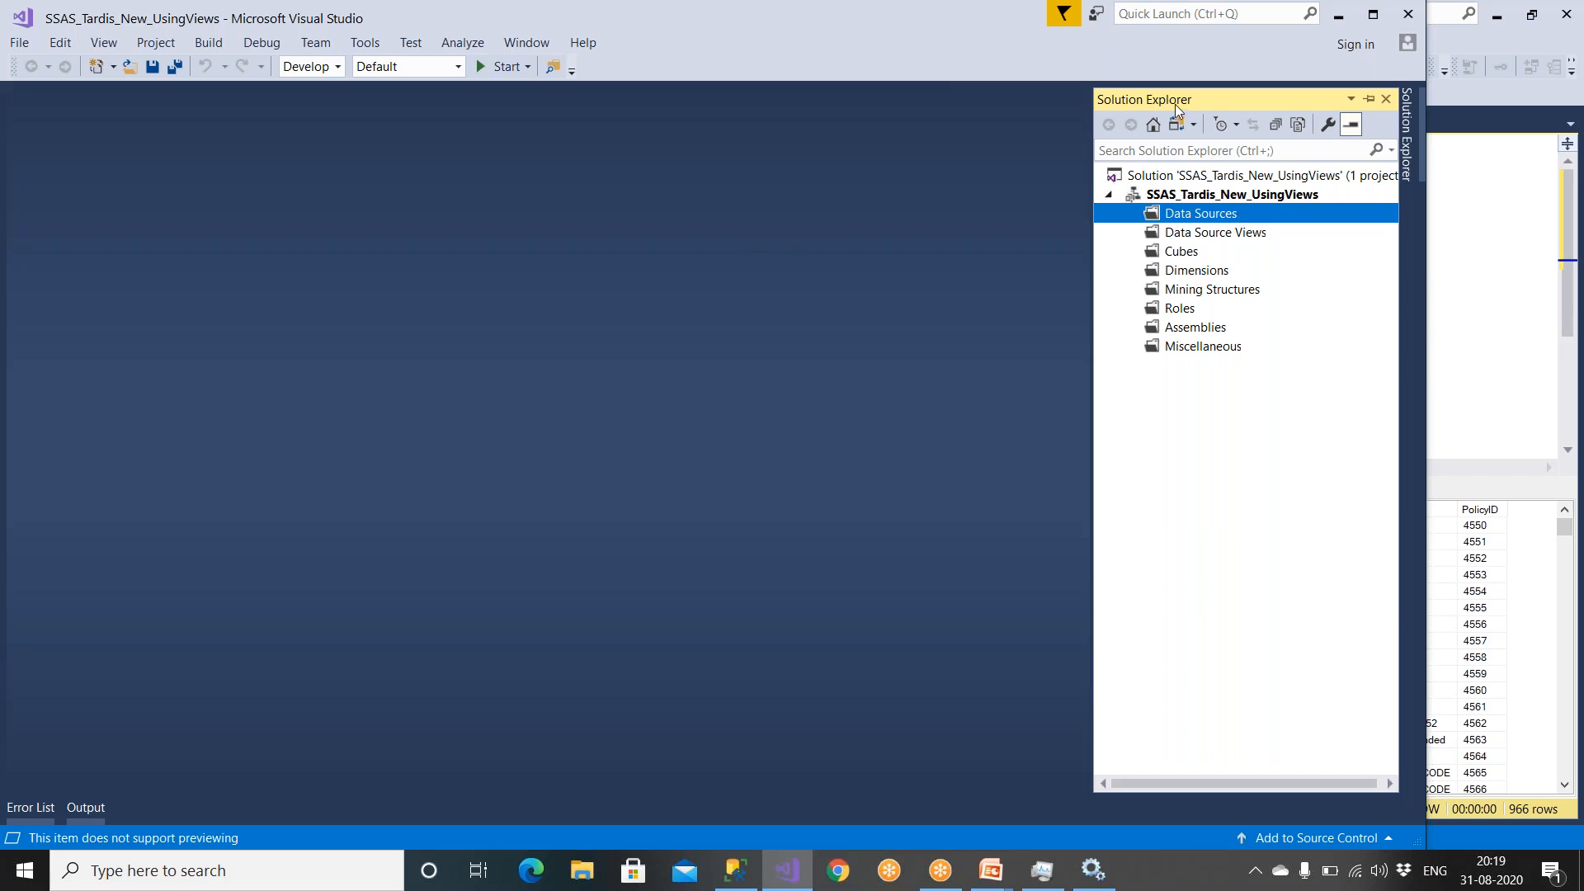
left_click(1162, 36)
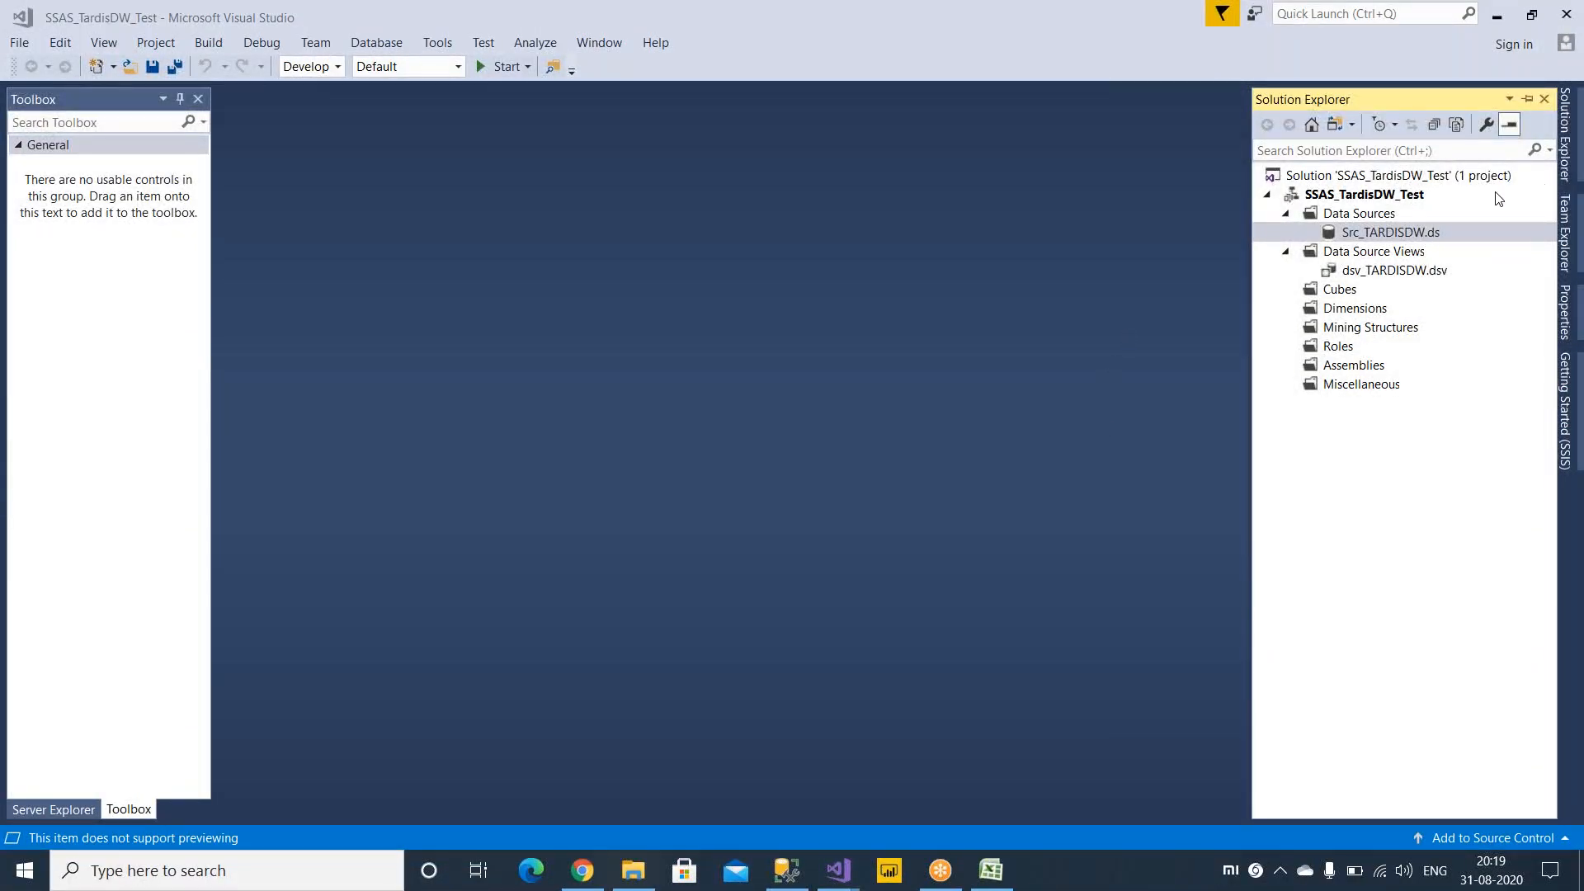
Delete the Src_TARDISDW data source and the dsv_TARDISDW data source view from the SSAS_TardisDW_Test project.
right_click(1365, 235)
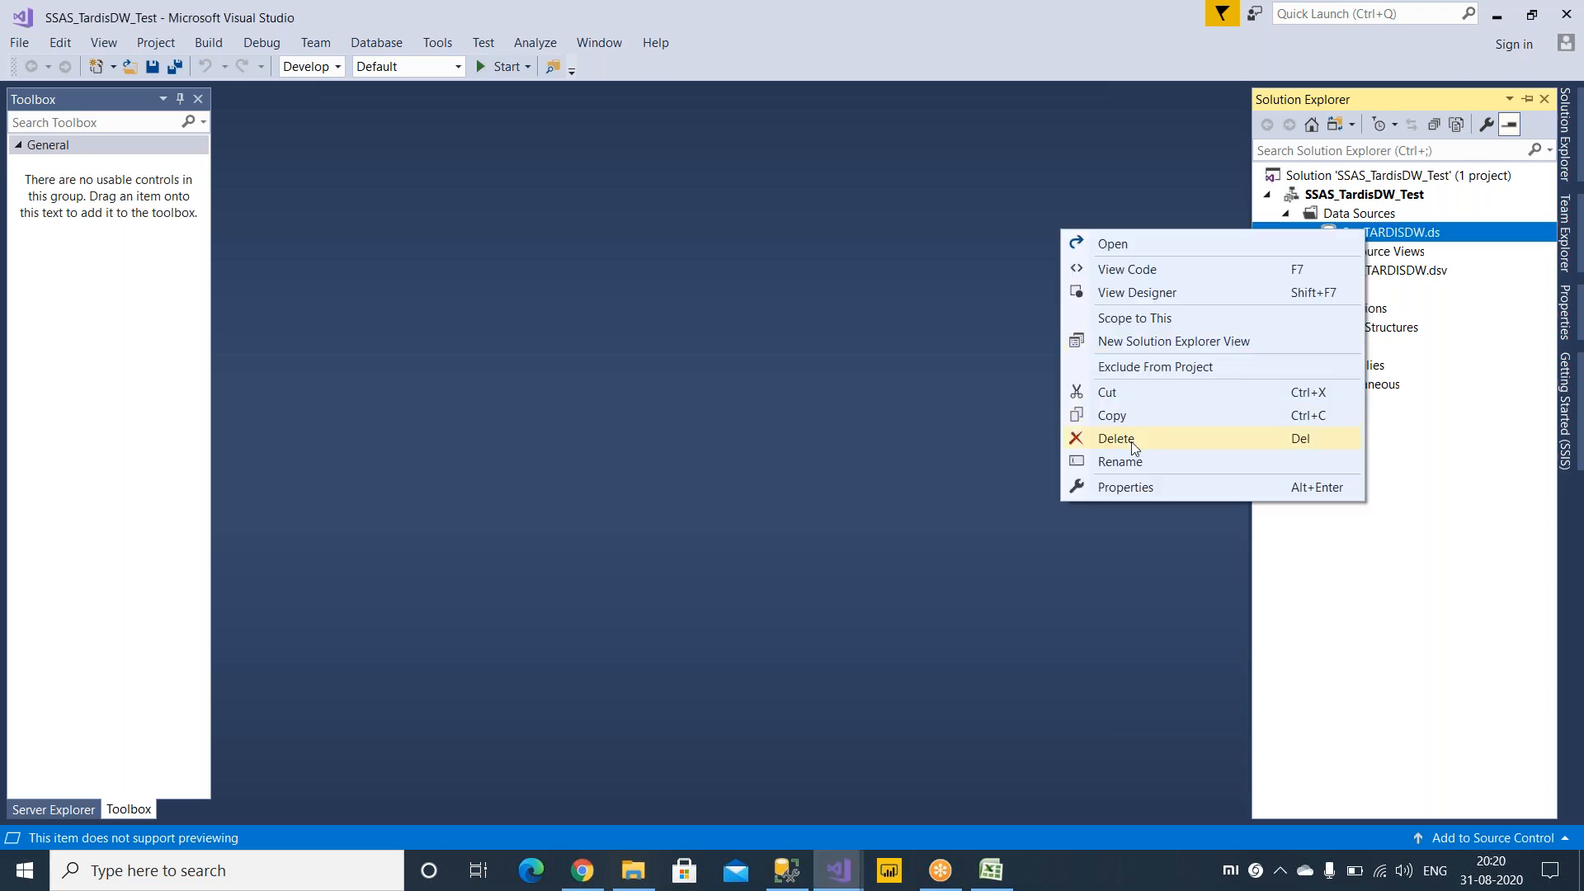
left_click(1130, 442)
left_click(868, 582)
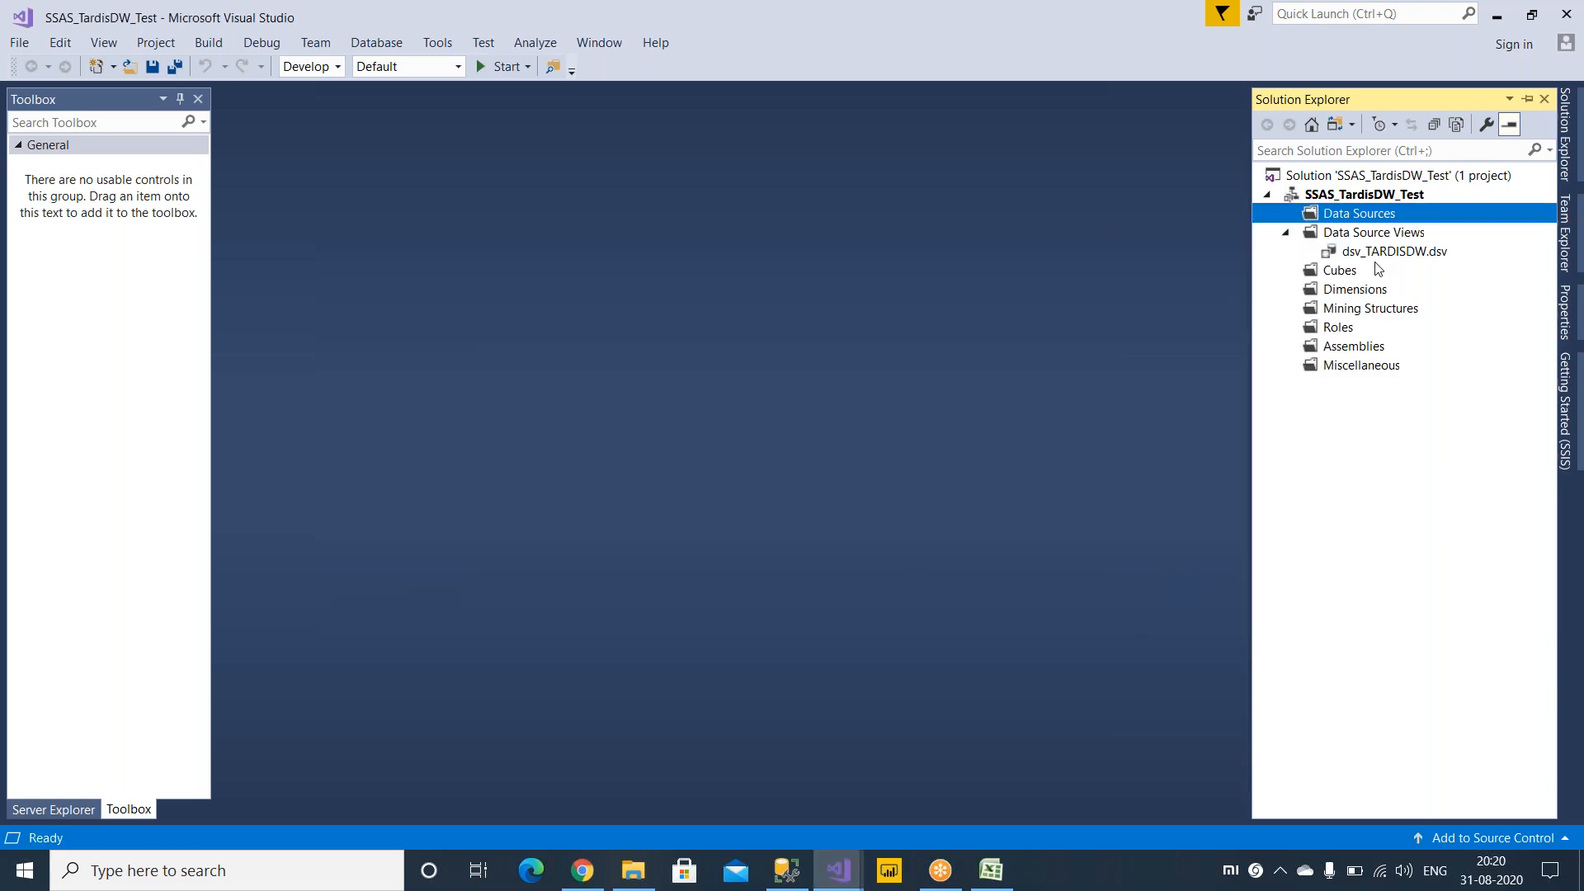
right_click(1390, 252)
left_click(1147, 460)
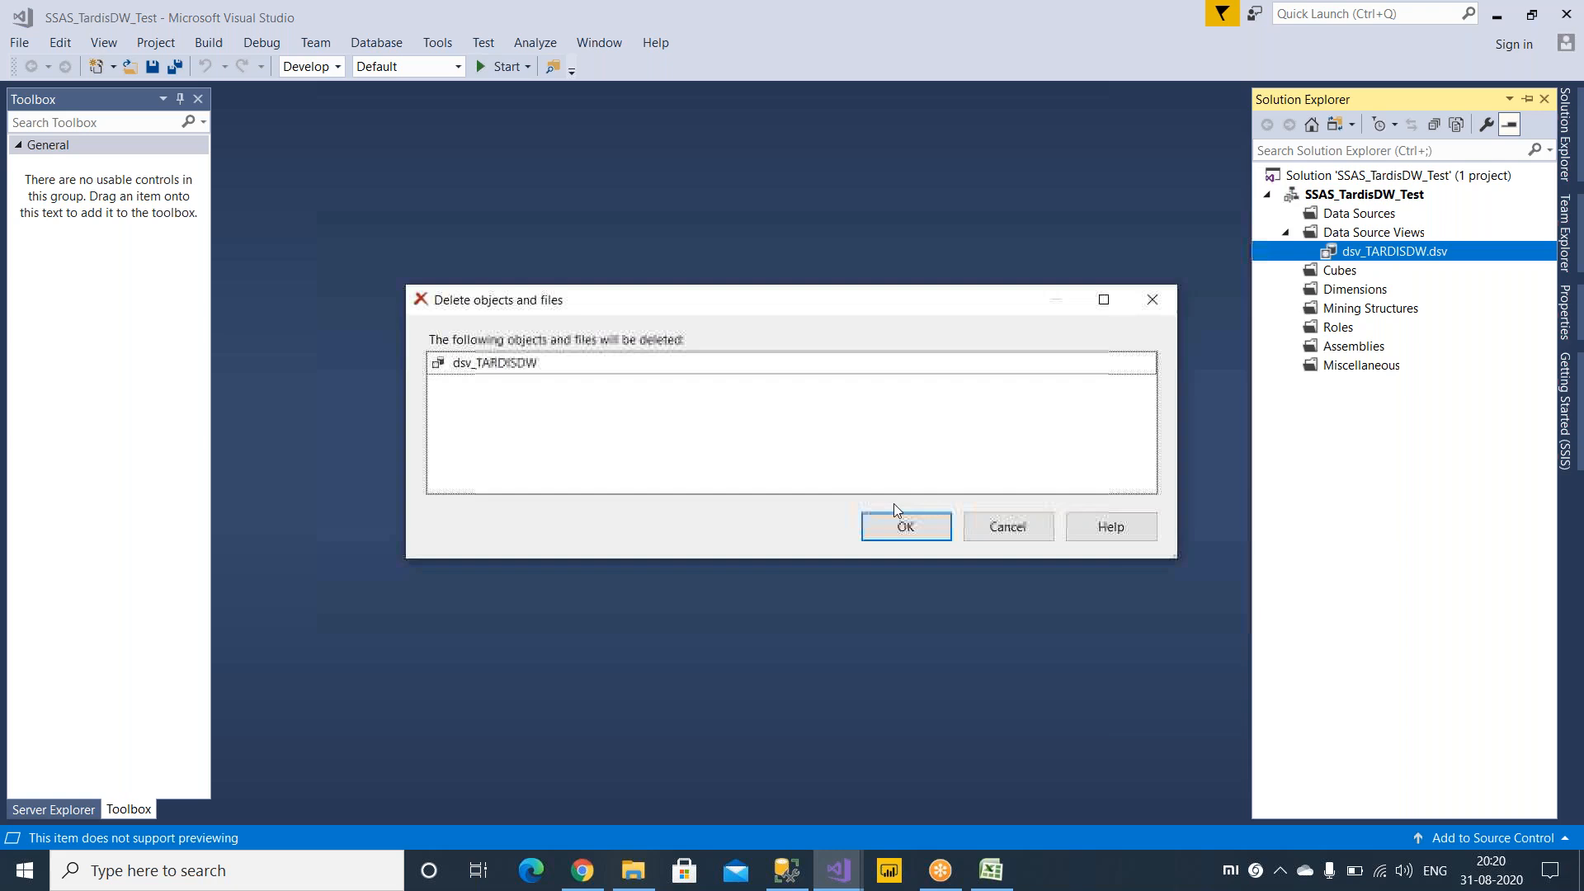
left_click(893, 523)
Start a new data source in the SSAS_TardisDW_Test project, based on an existing or new connection.
left_click(1376, 216)
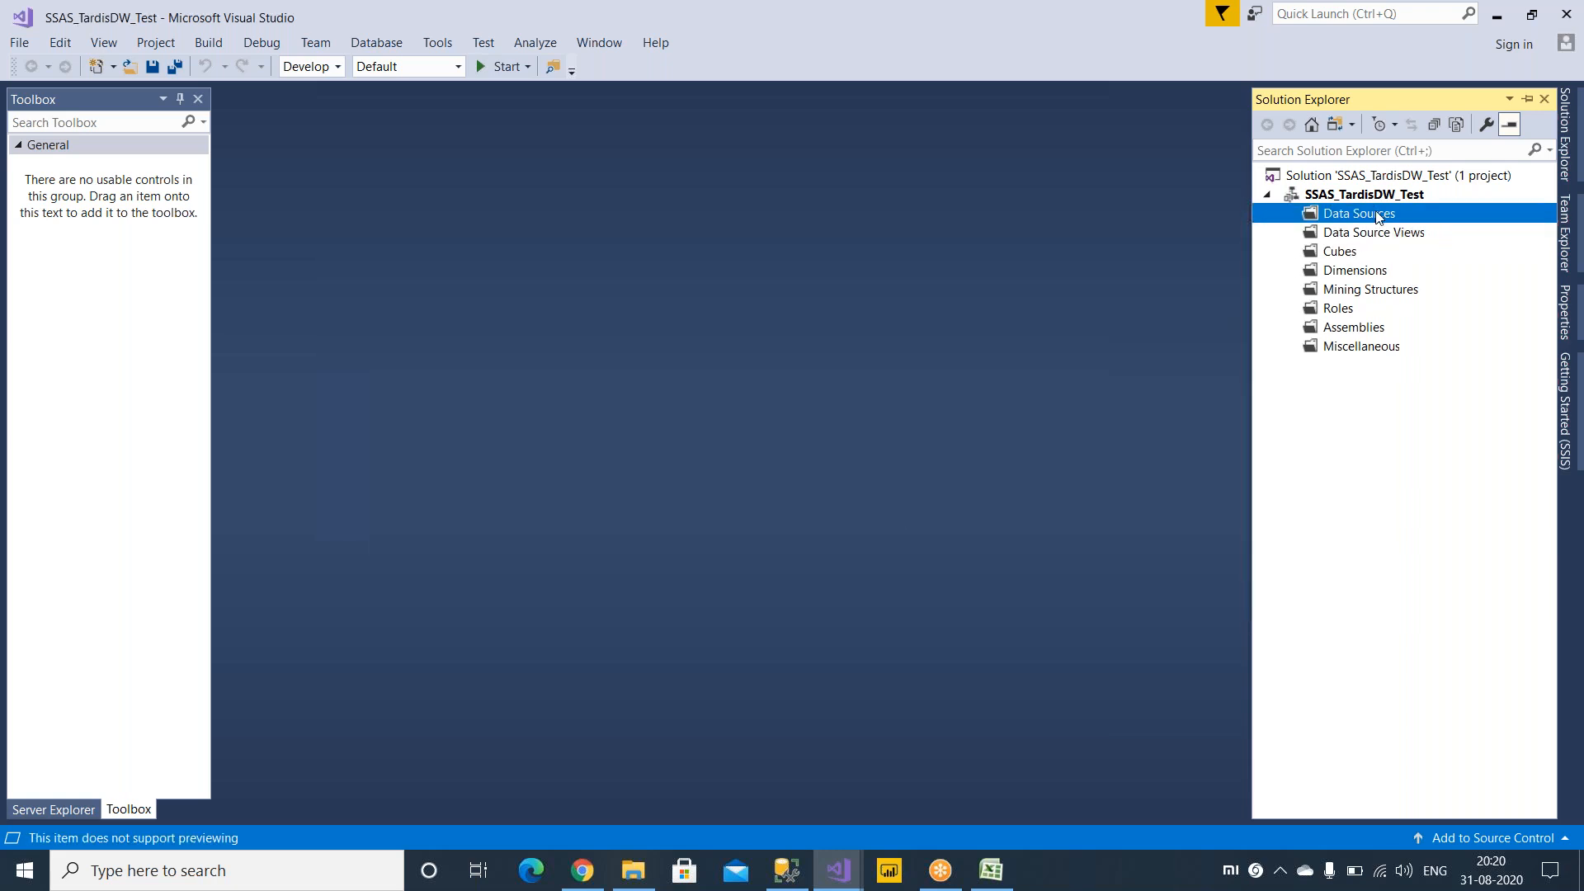
right_click(1375, 216)
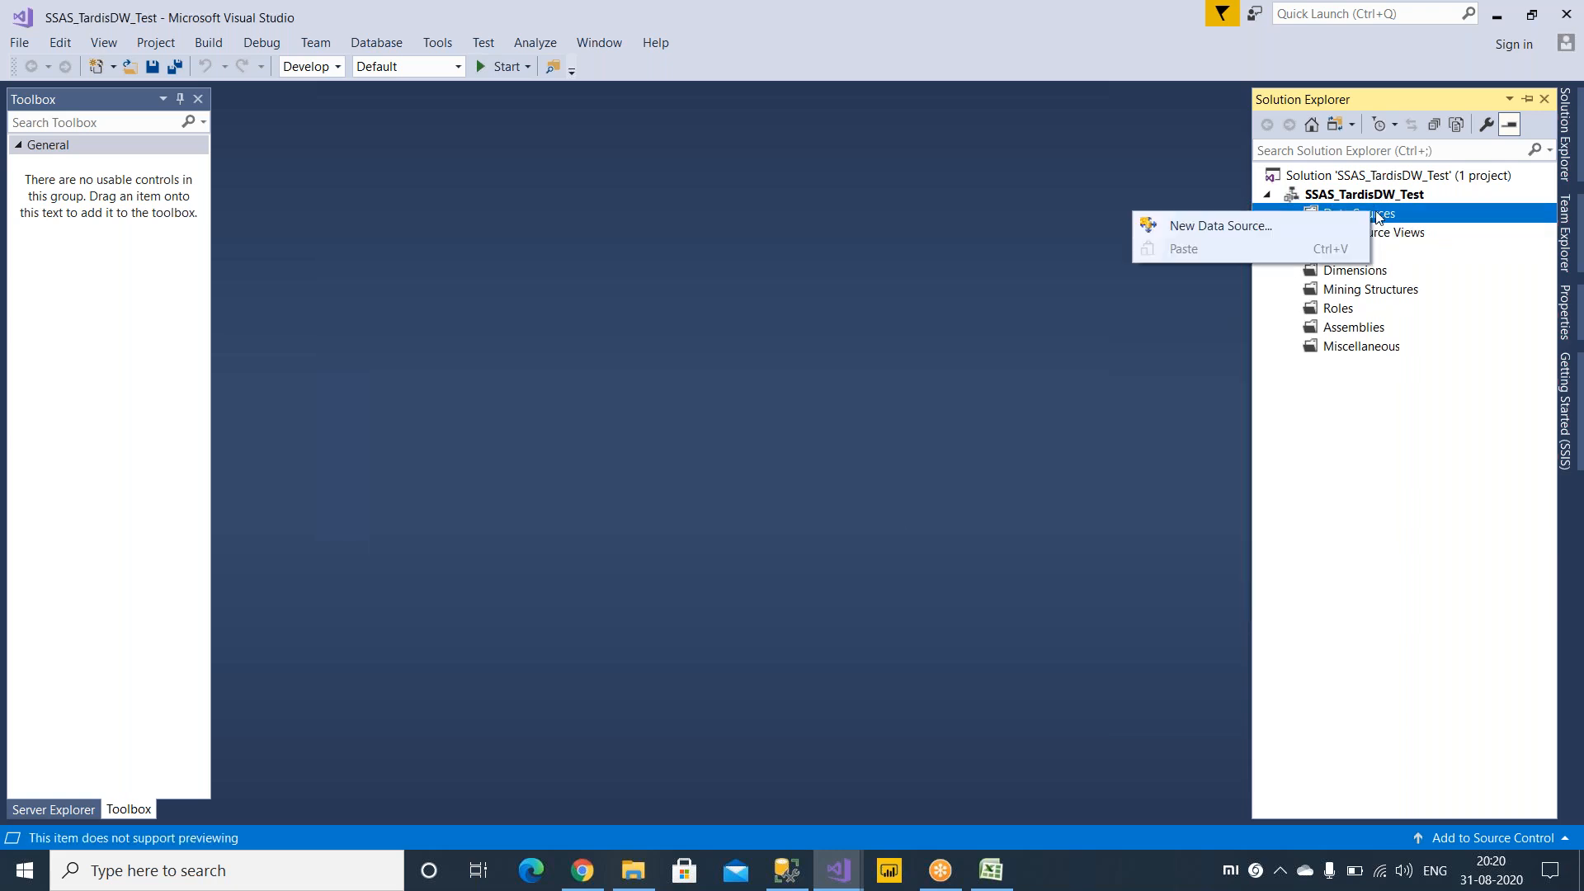
left_click(1264, 230)
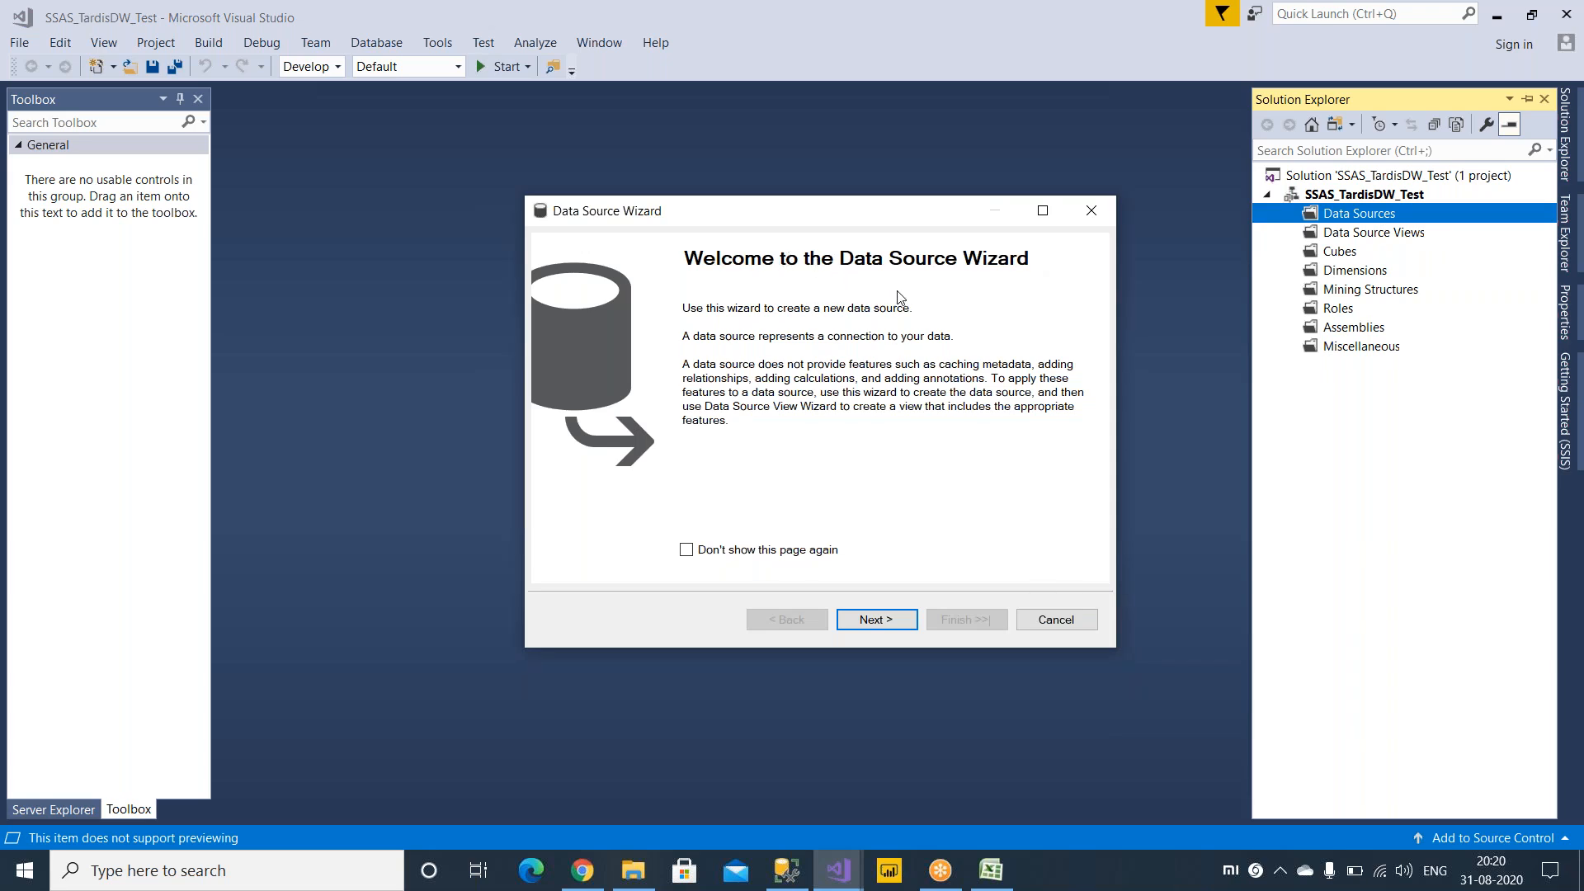
left_click(1261, 46)
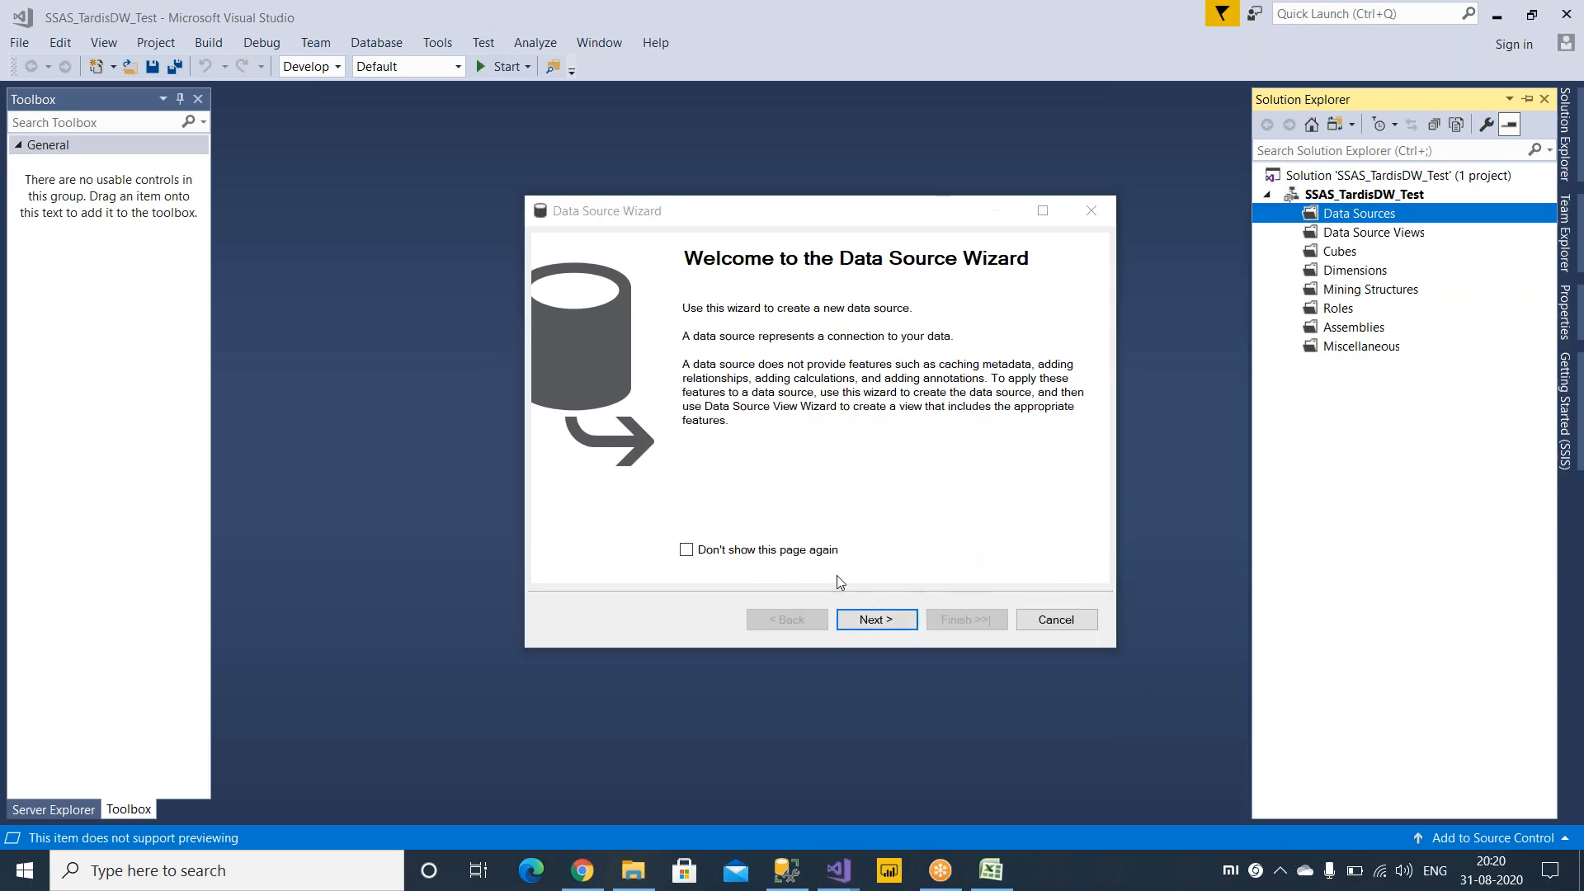
left_click(871, 623)
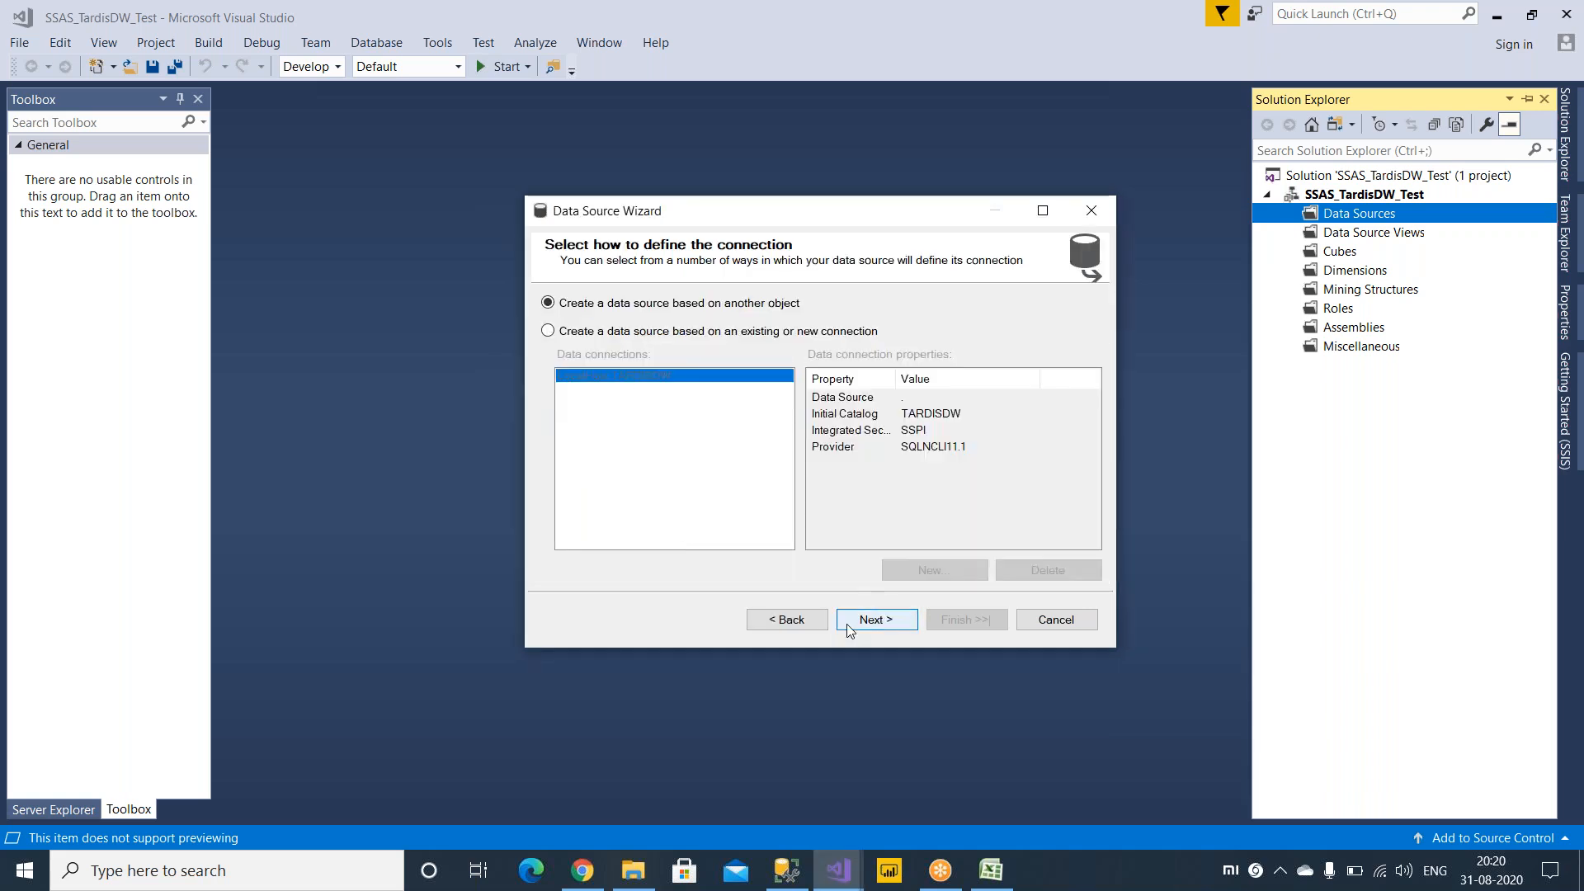
left_click(641, 332)
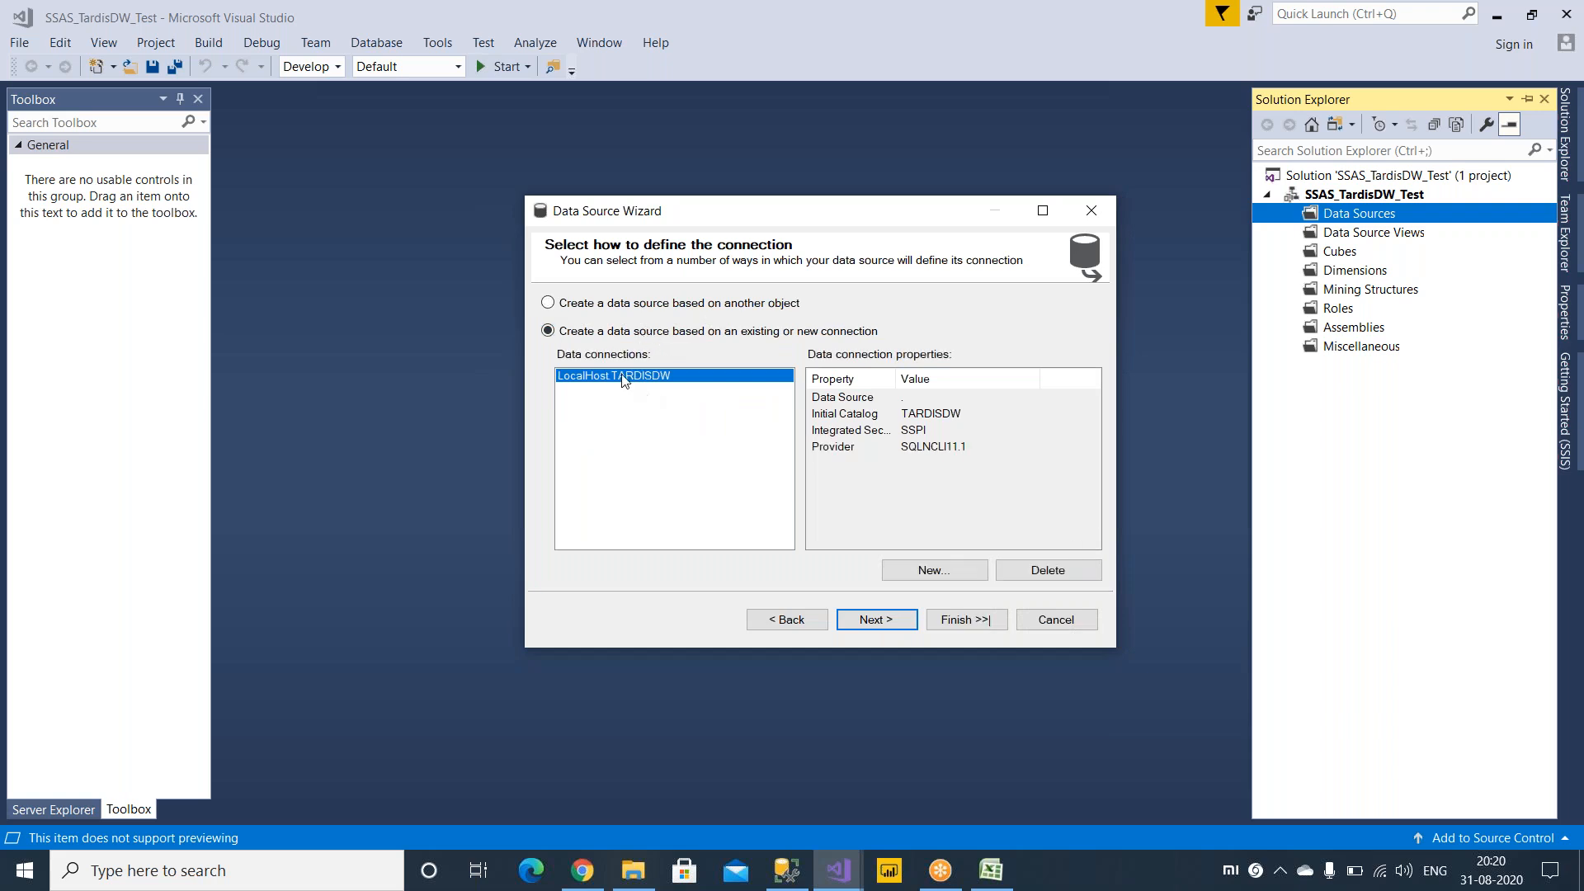
Define a new connection to the local server "." with Windows Authentication and the TARDISDW database.
left_click(933, 575)
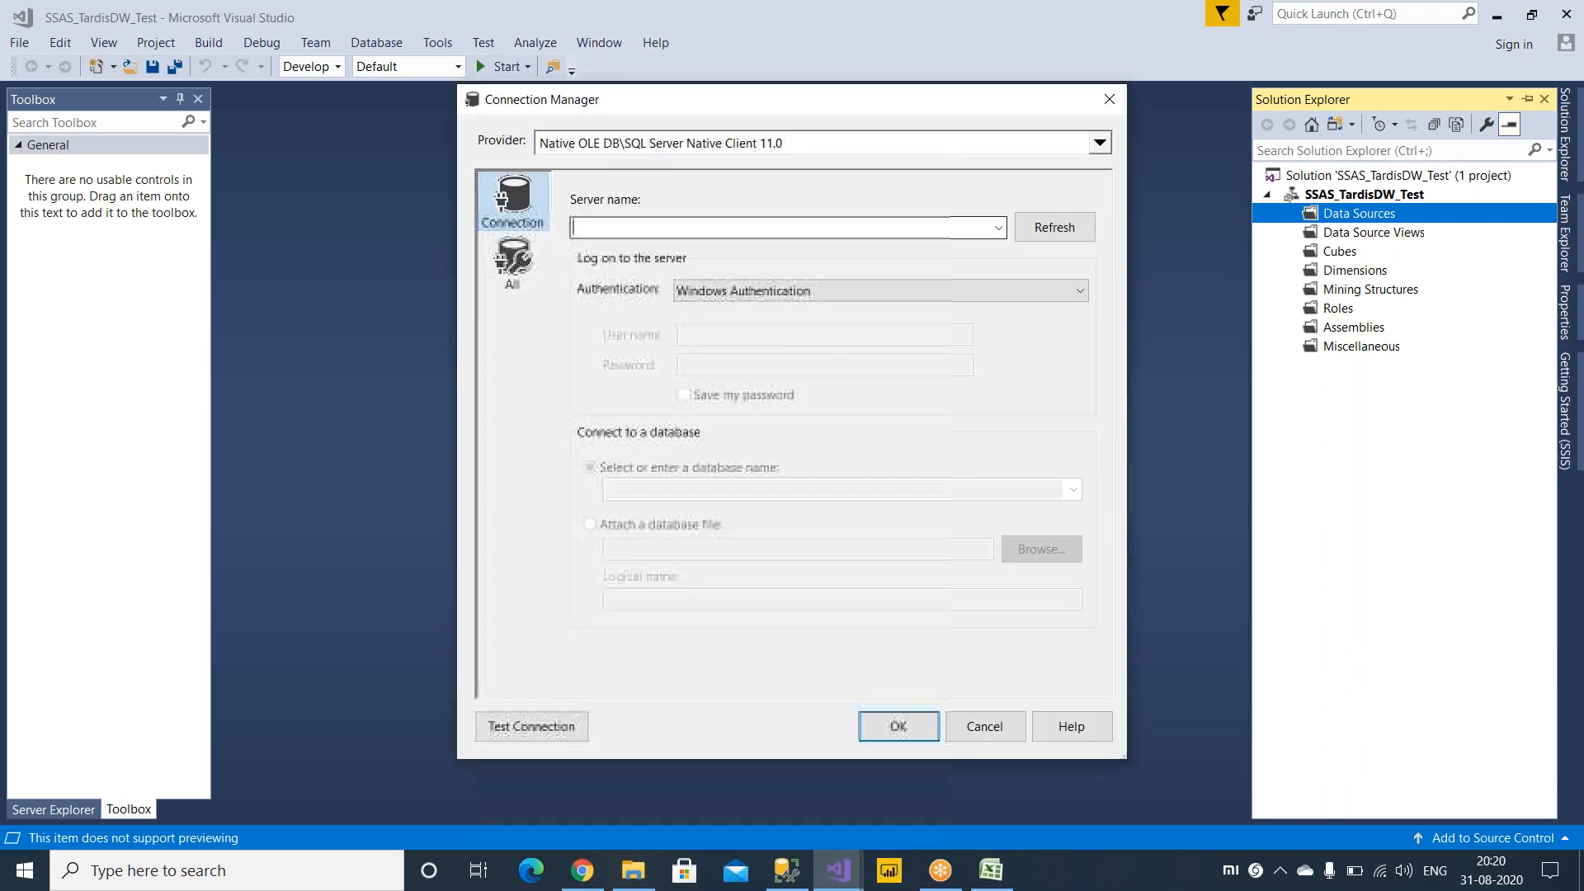
type(".")
left_click(513, 726)
left_click(1064, 463)
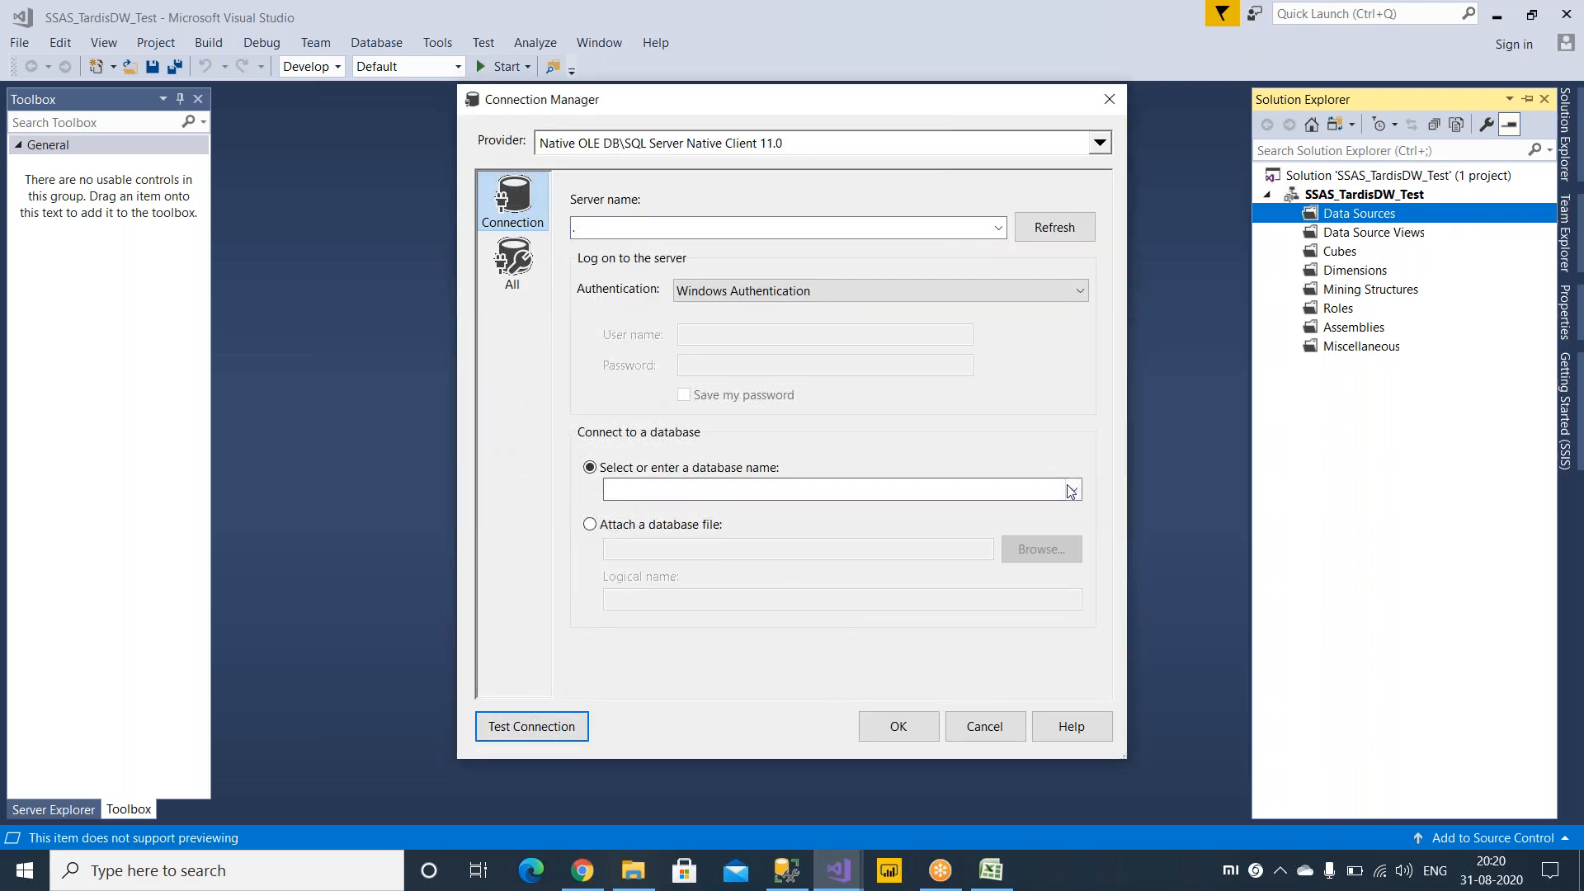
left_click(1072, 489)
left_click(636, 452)
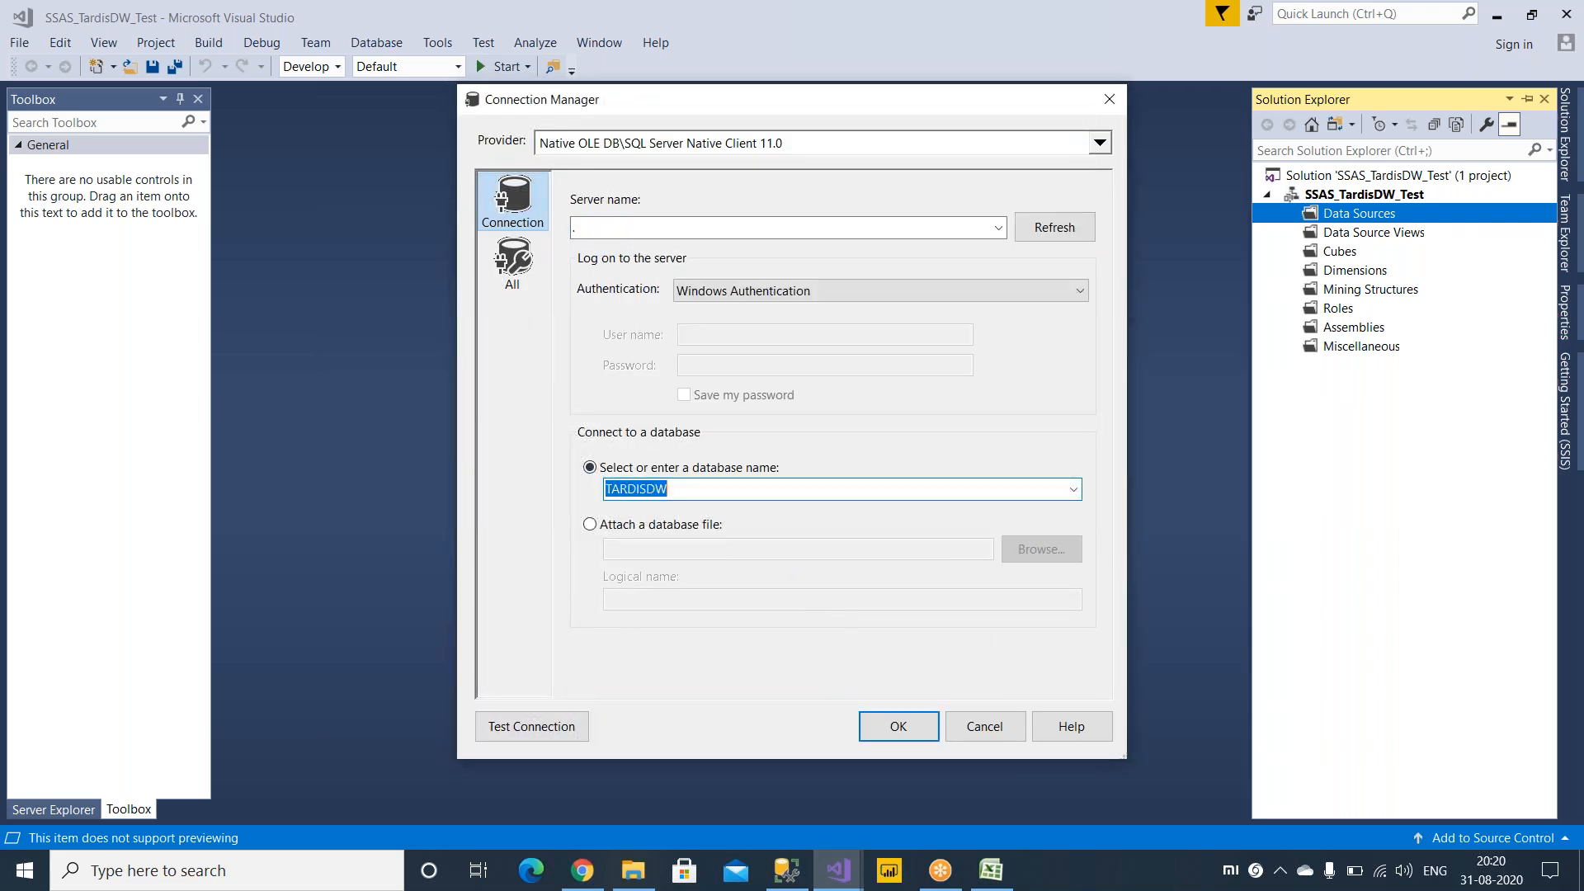
left_click(899, 727)
Set the impersonation to the service account and finish the data source with the name Ds_TARDIS.
left_click(876, 620)
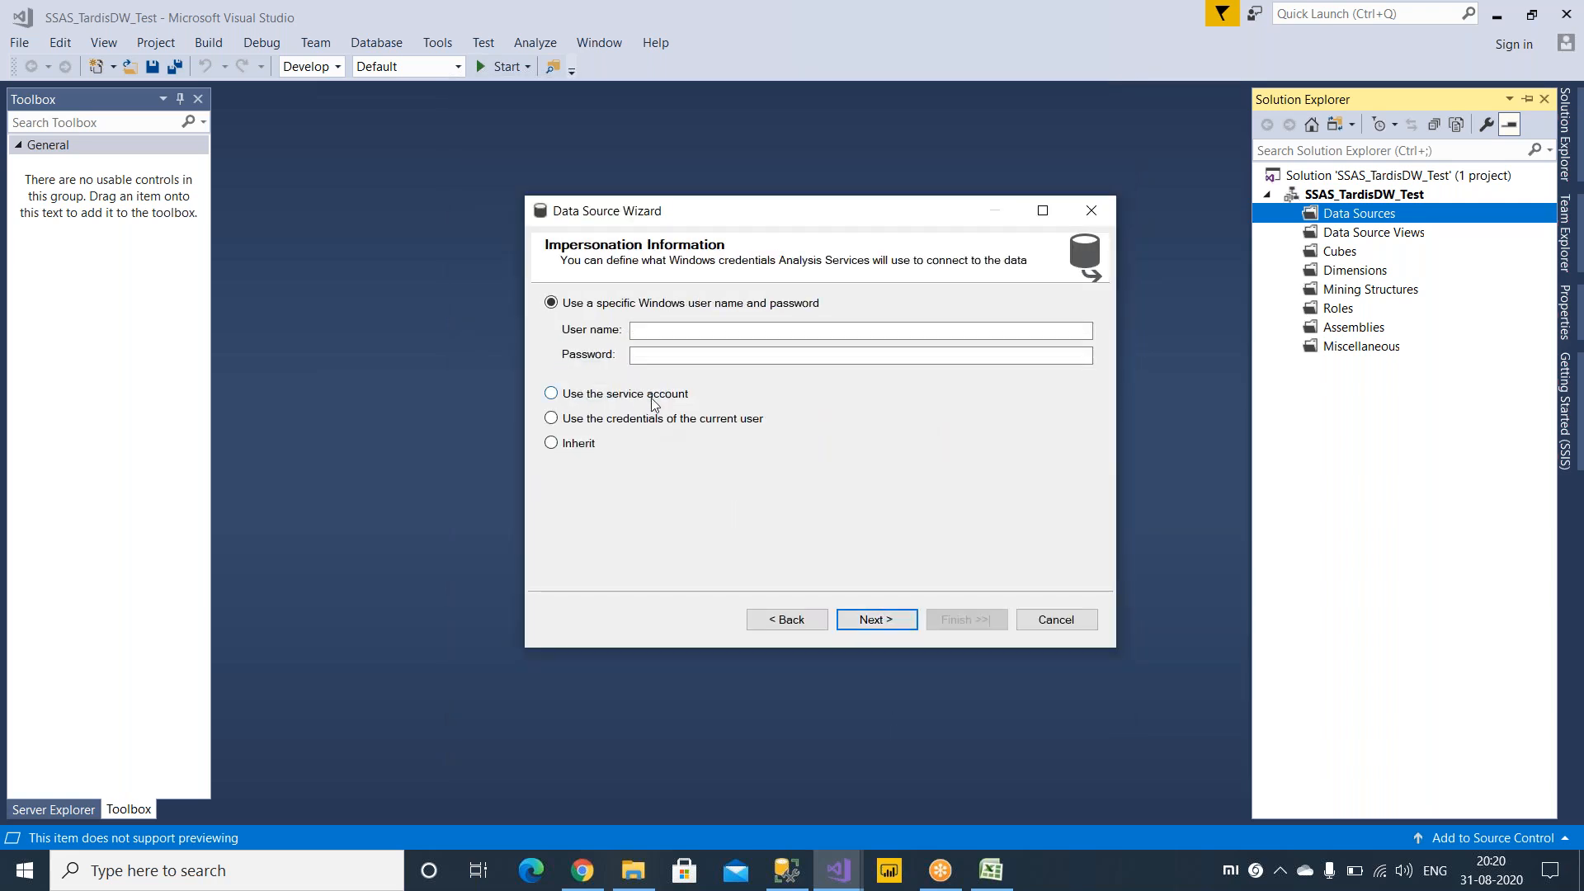
left_click(653, 400)
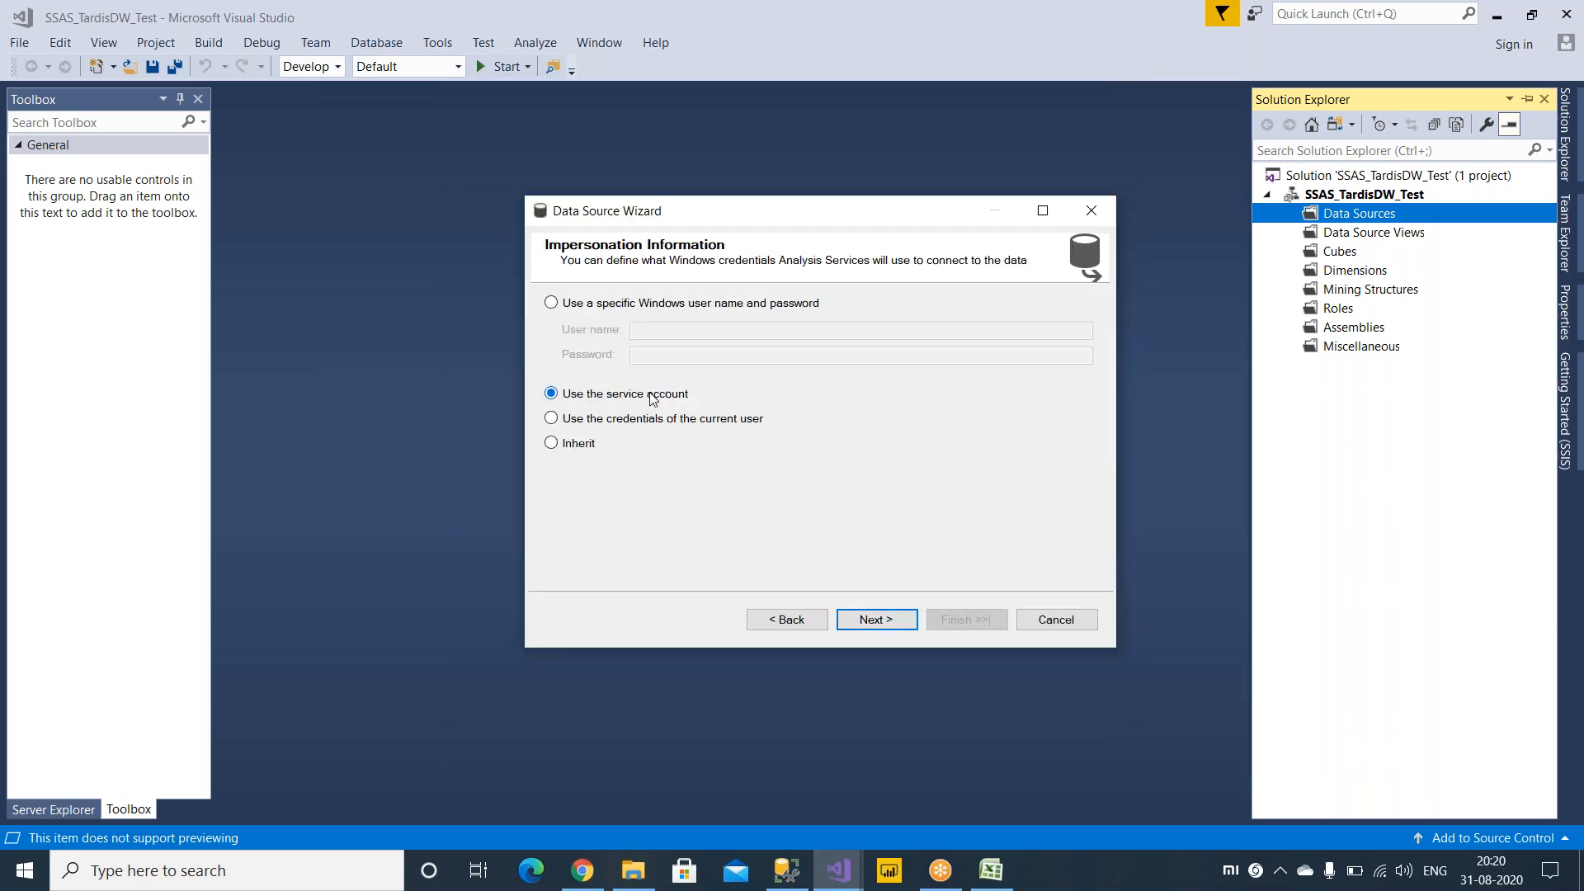
left_click(901, 619)
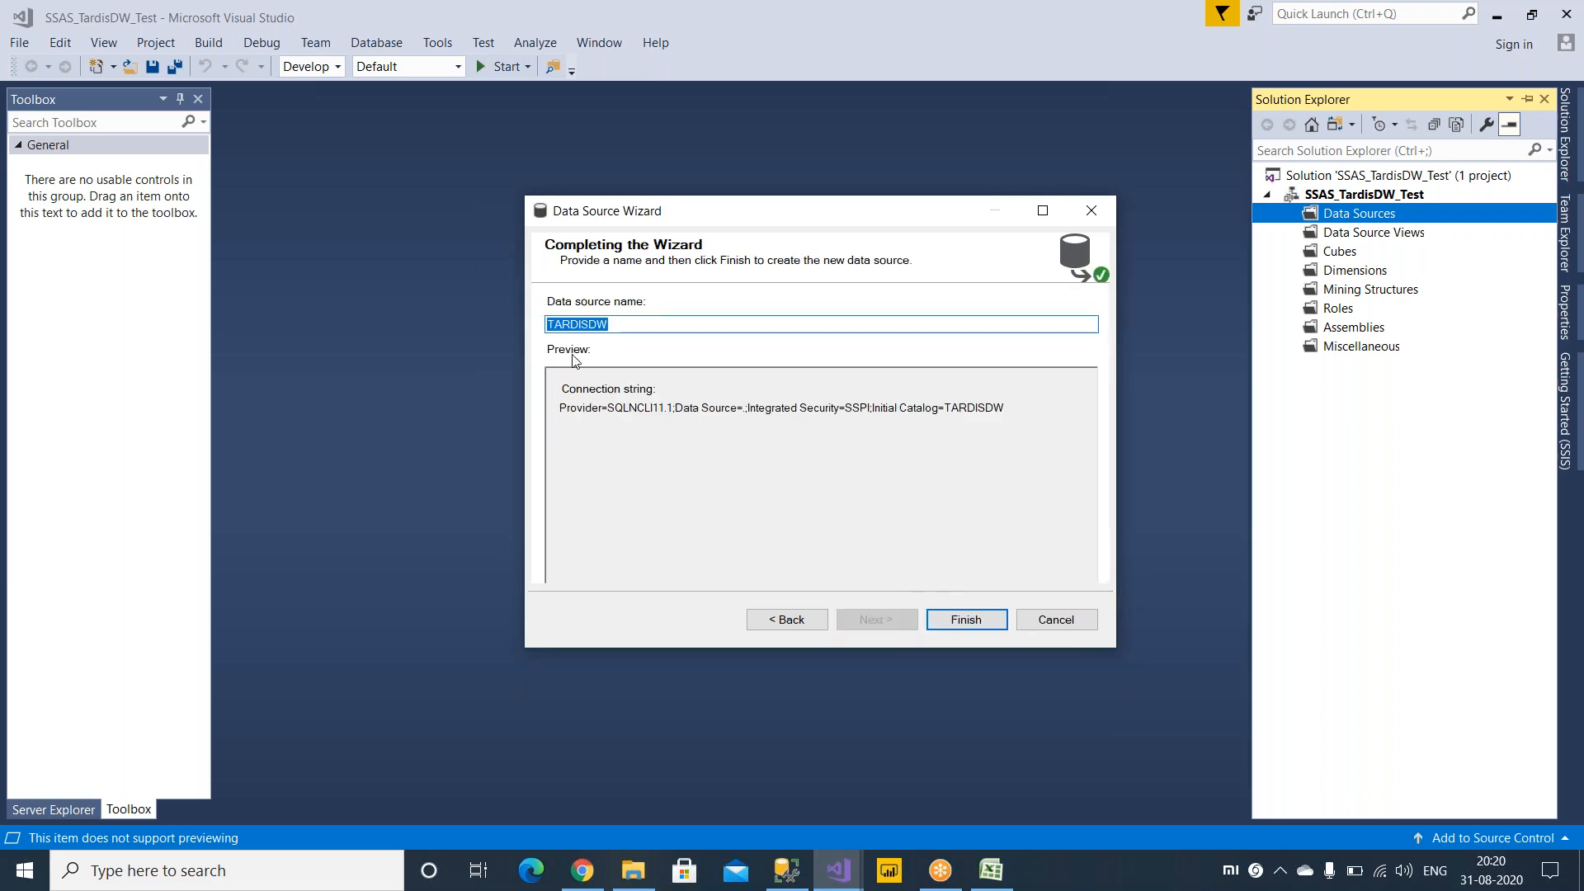
left_click(548, 328)
type("Ds_")
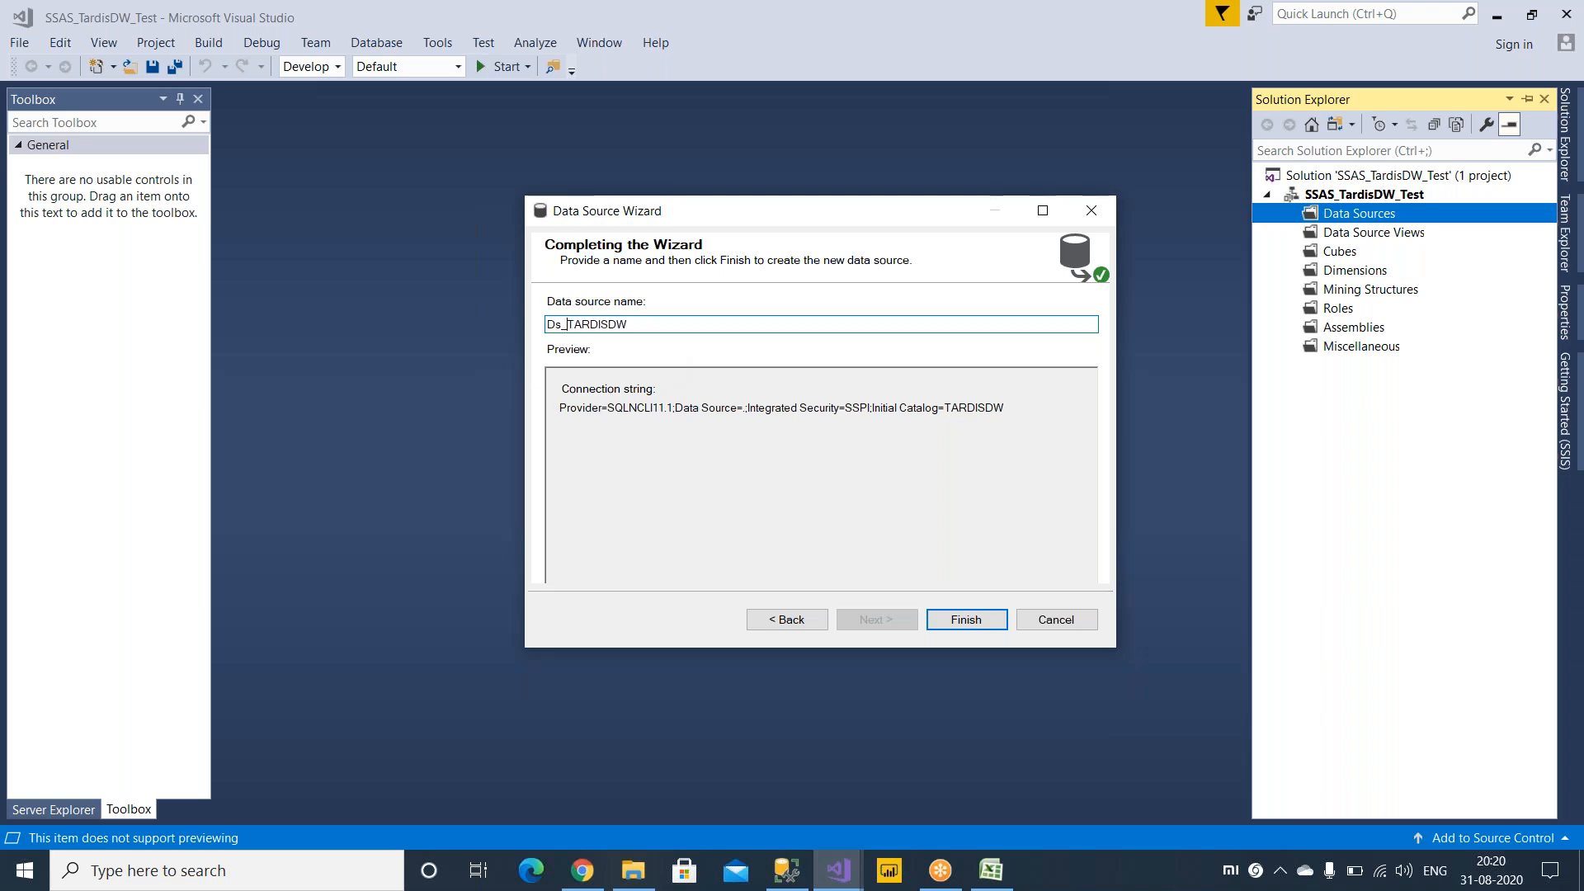
key("BackSpace")
left_click(963, 620)
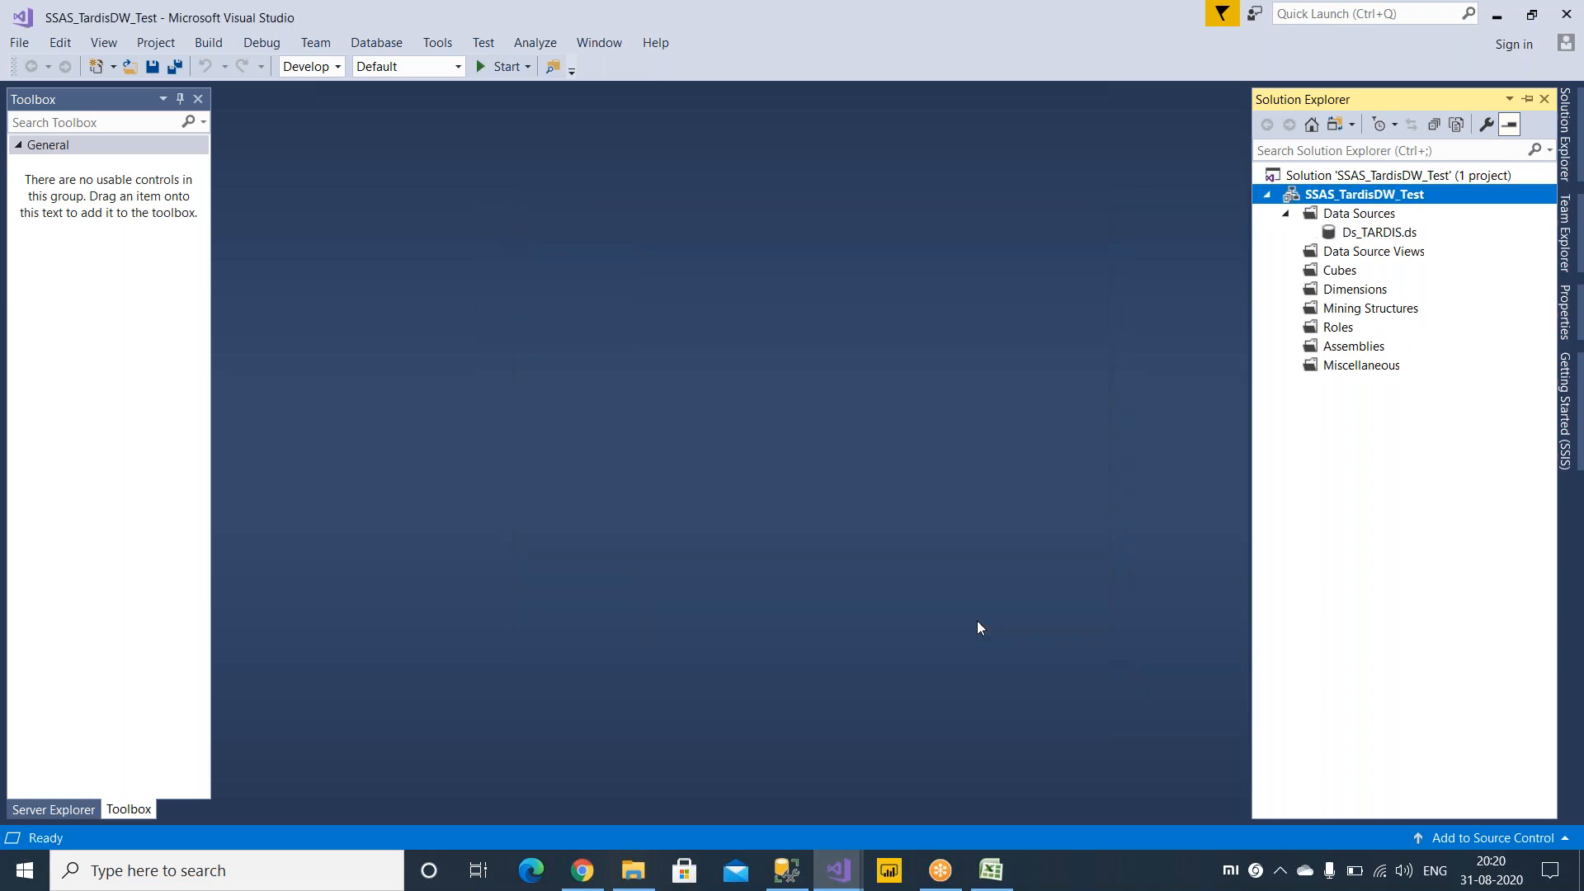
Start a new data source view based on the Ds_TARDIS data source.
left_click(1379, 255)
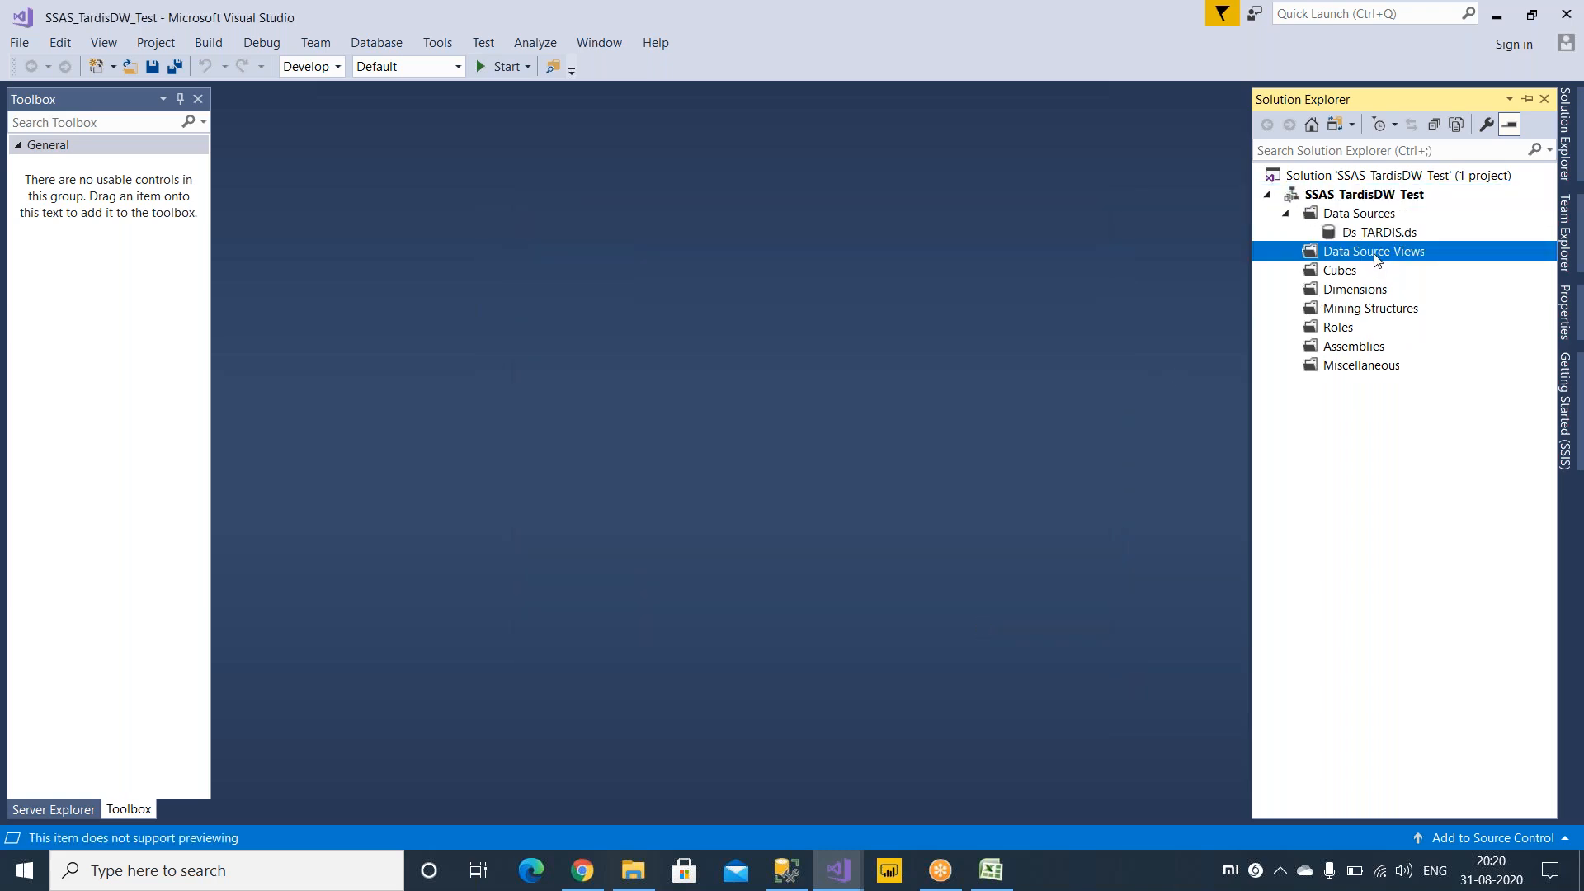
right_click(1375, 258)
left_click(1249, 264)
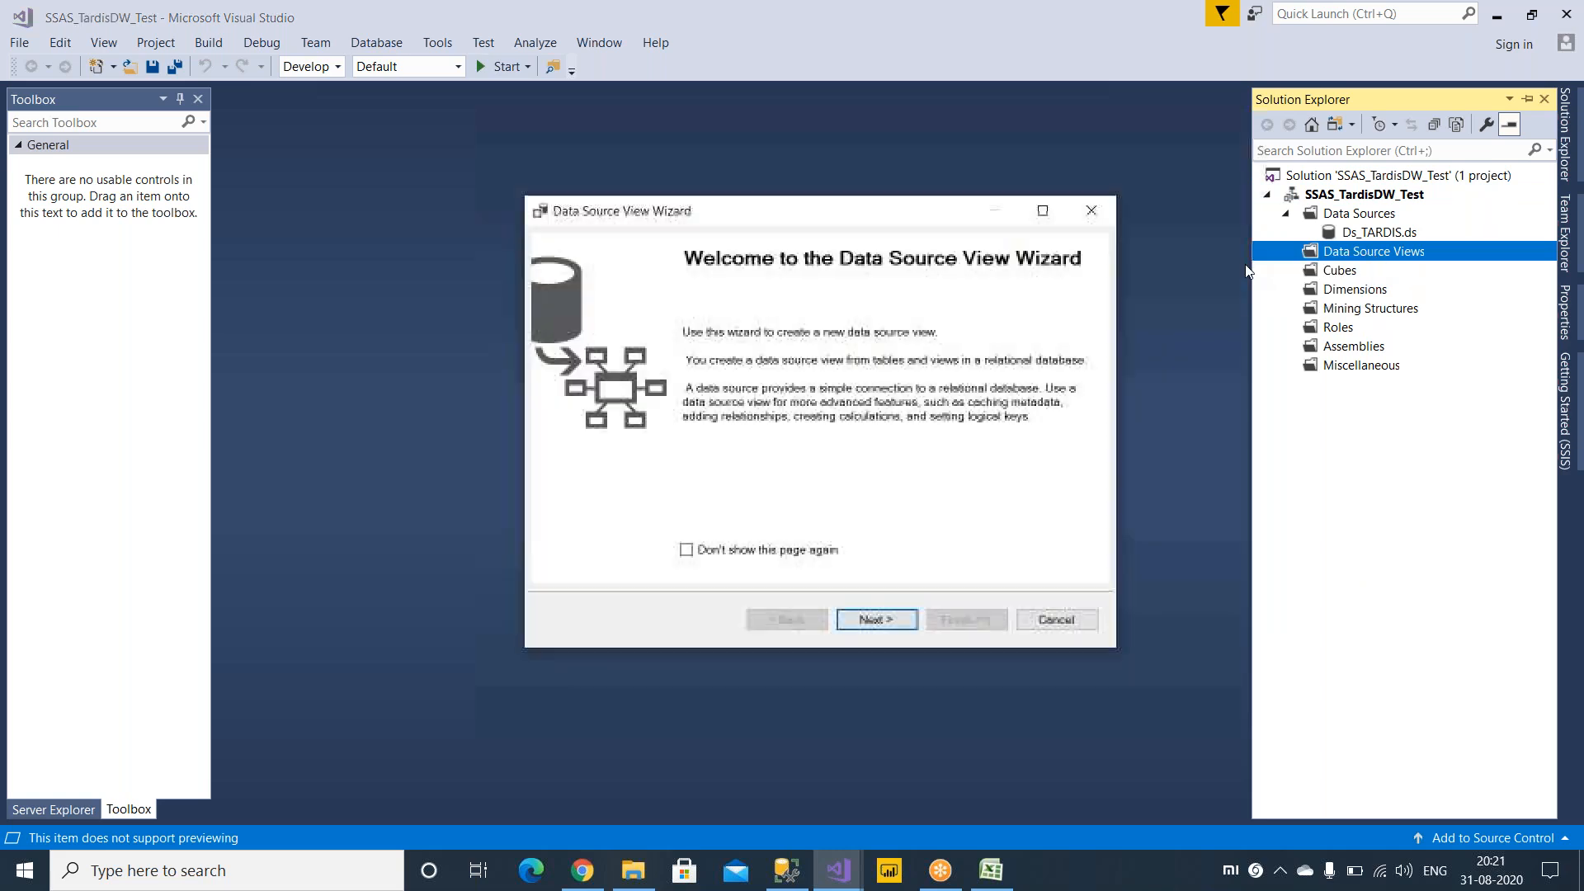
left_click(884, 625)
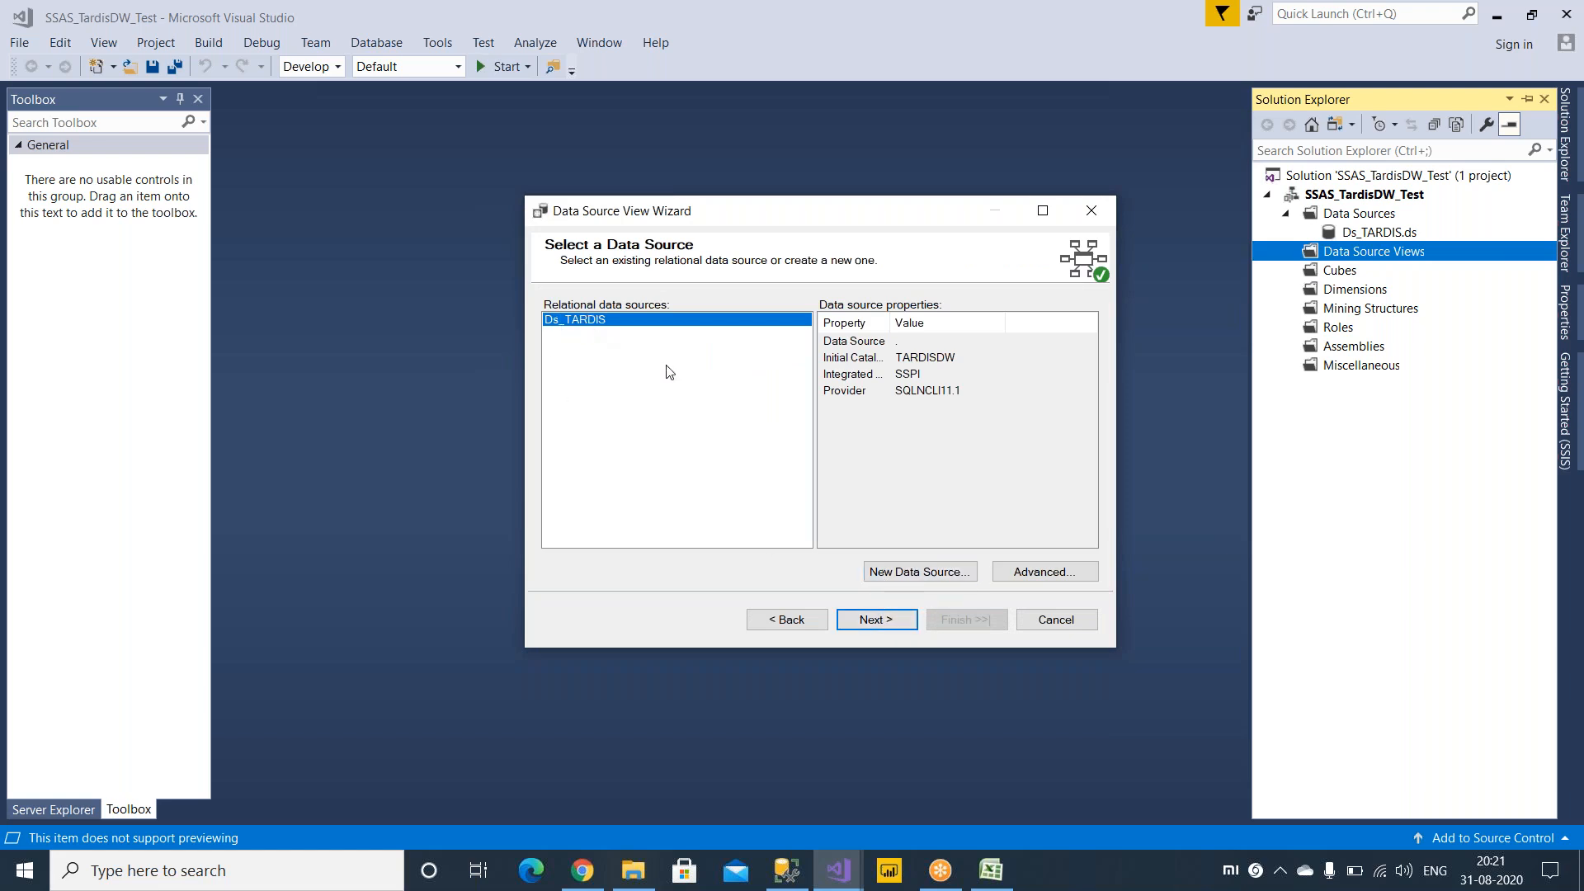
left_click(873, 620)
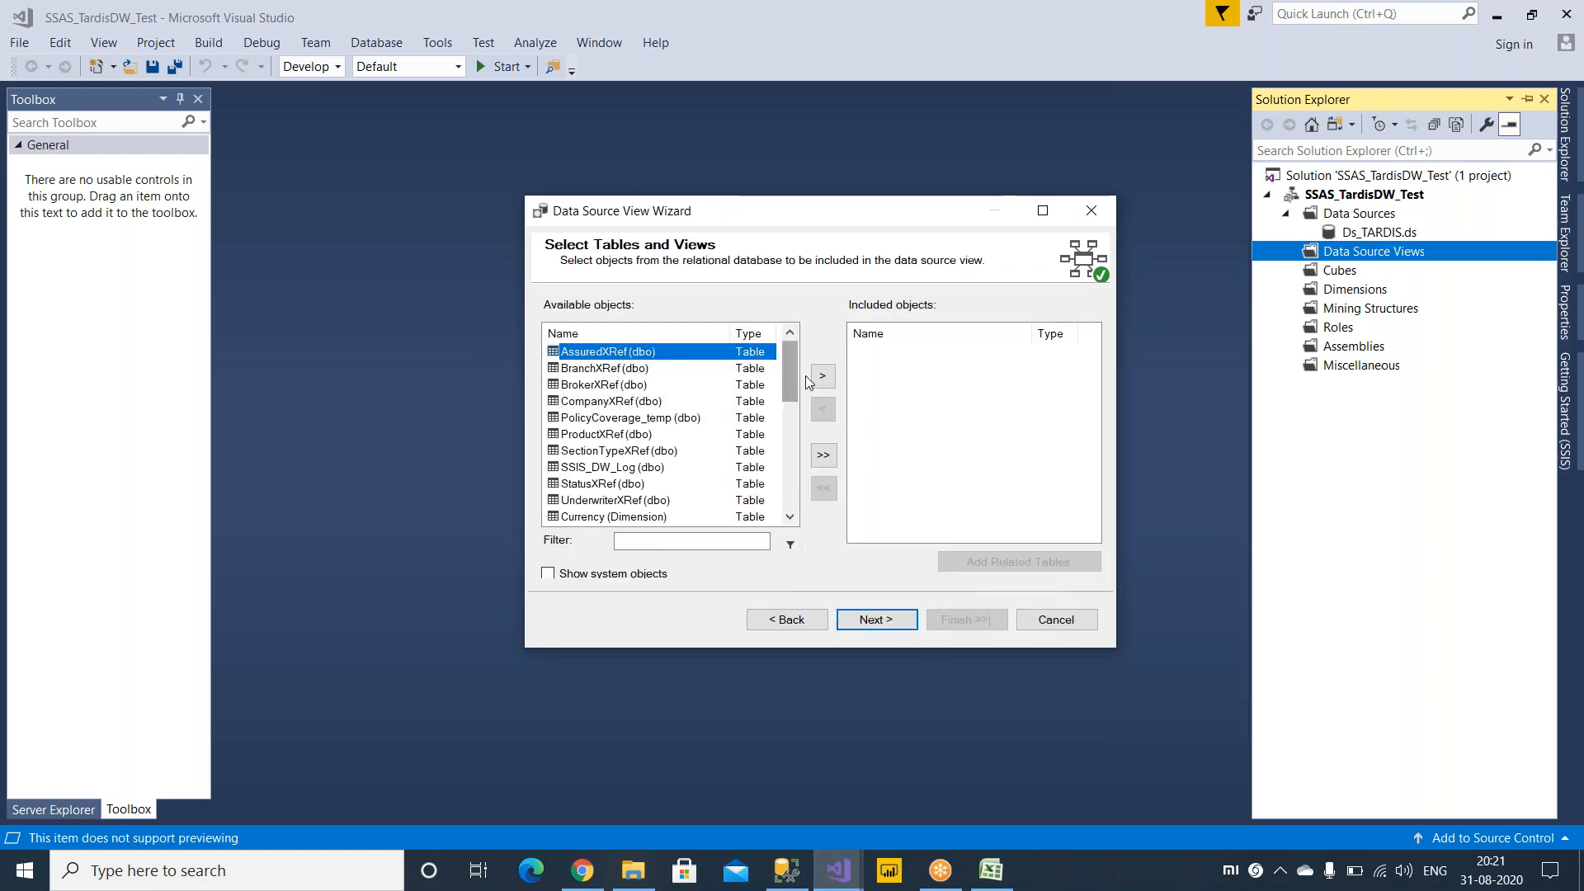
Include the Vw_Dimension views Currency, Date, Policy, PolicyCoverage, PolicySection, RevenueType and TransactionType in the data source view.
left_click(1043, 210)
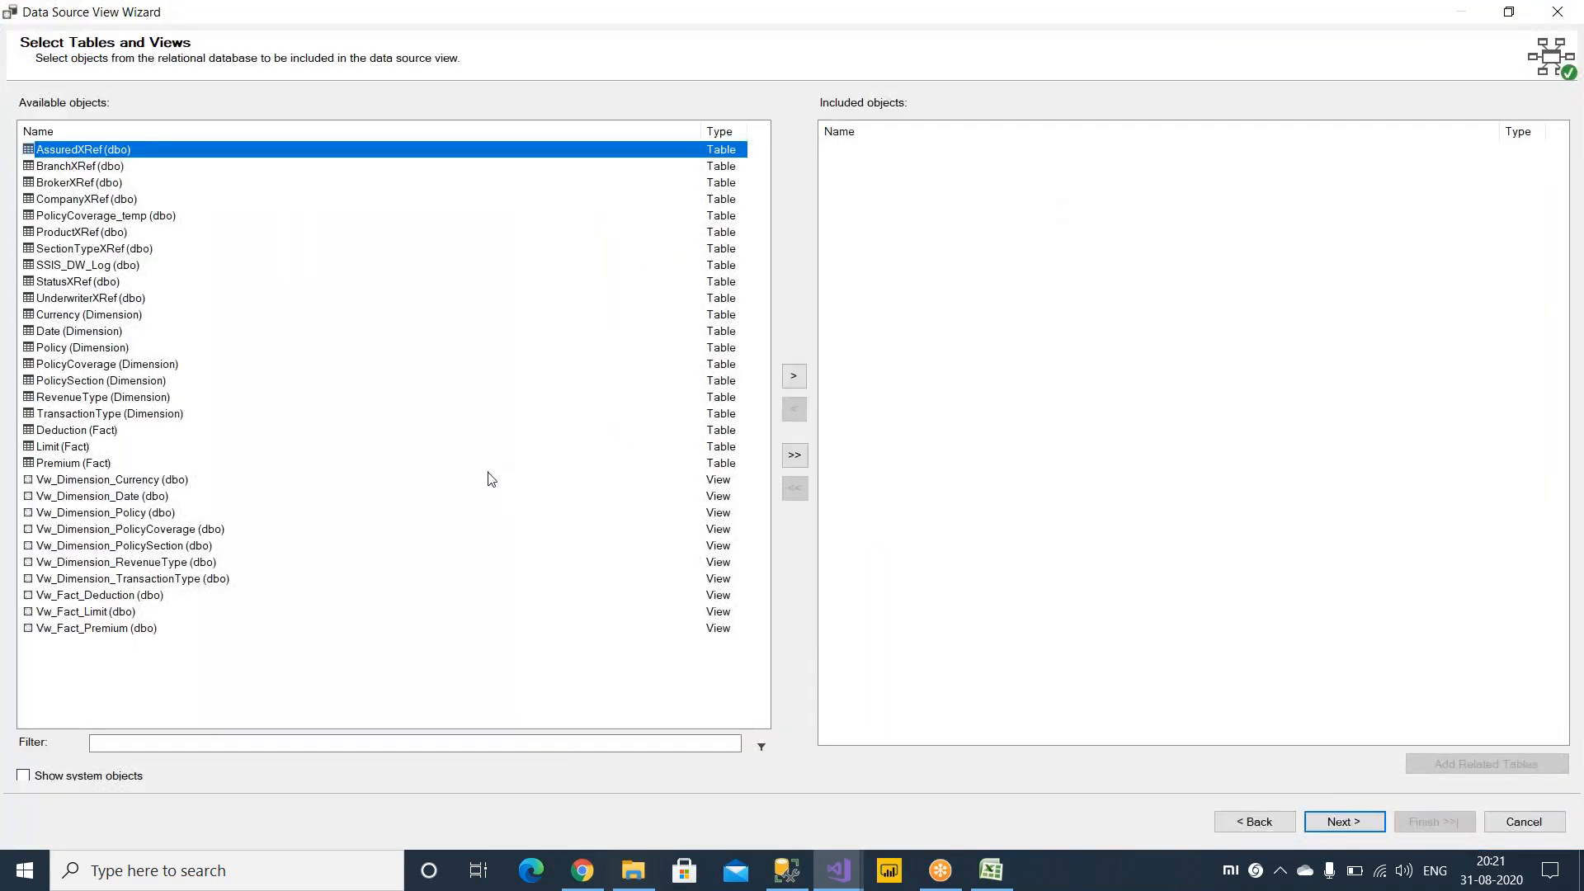
left_click(163, 481)
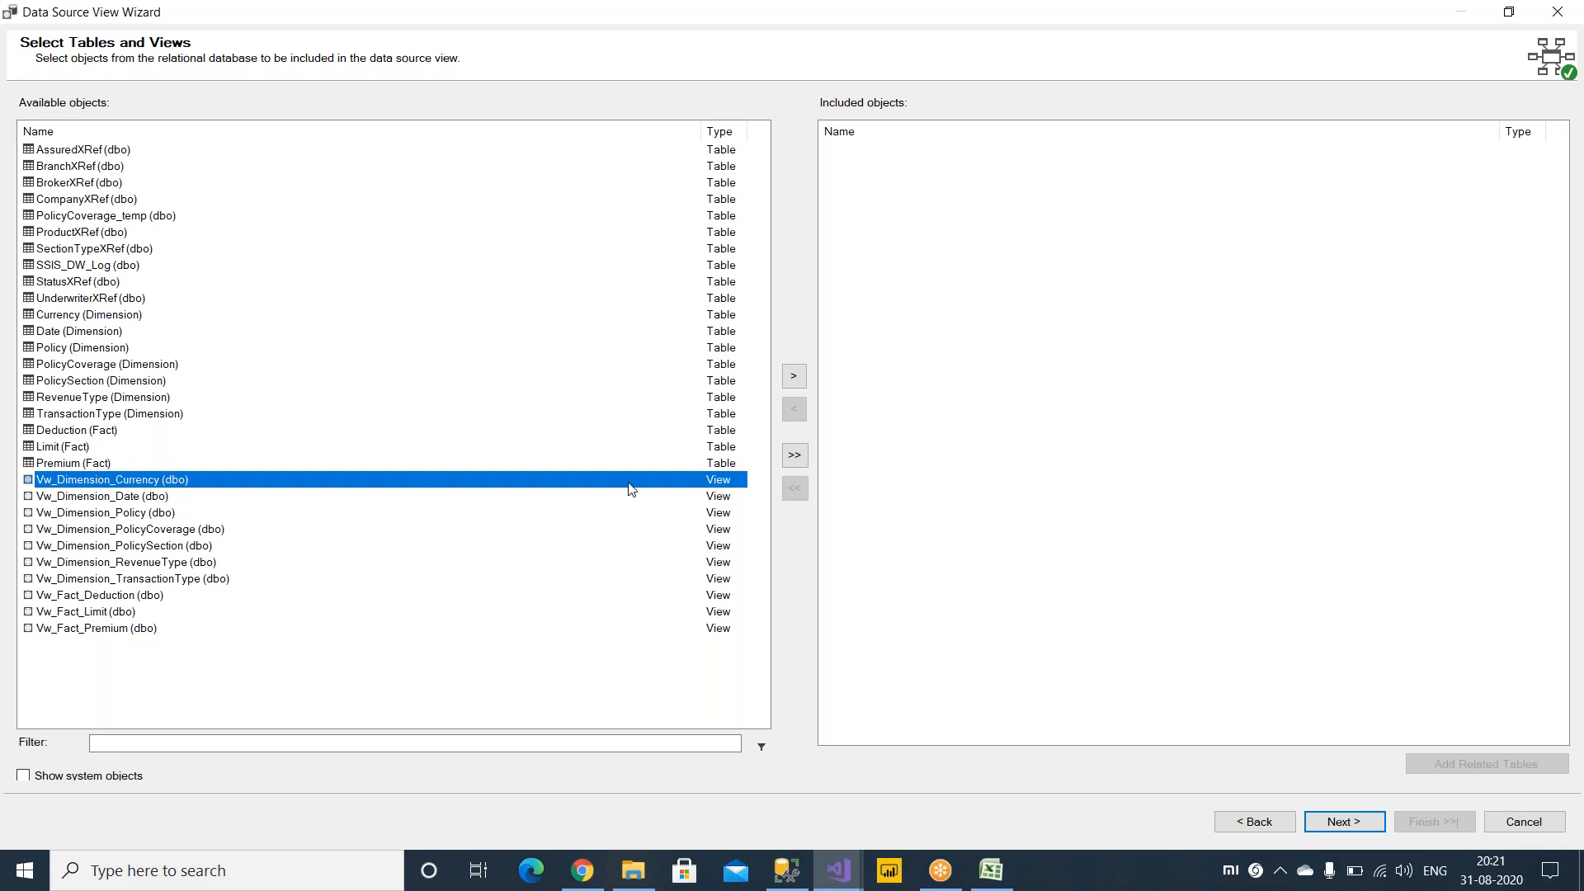
left_click(793, 376)
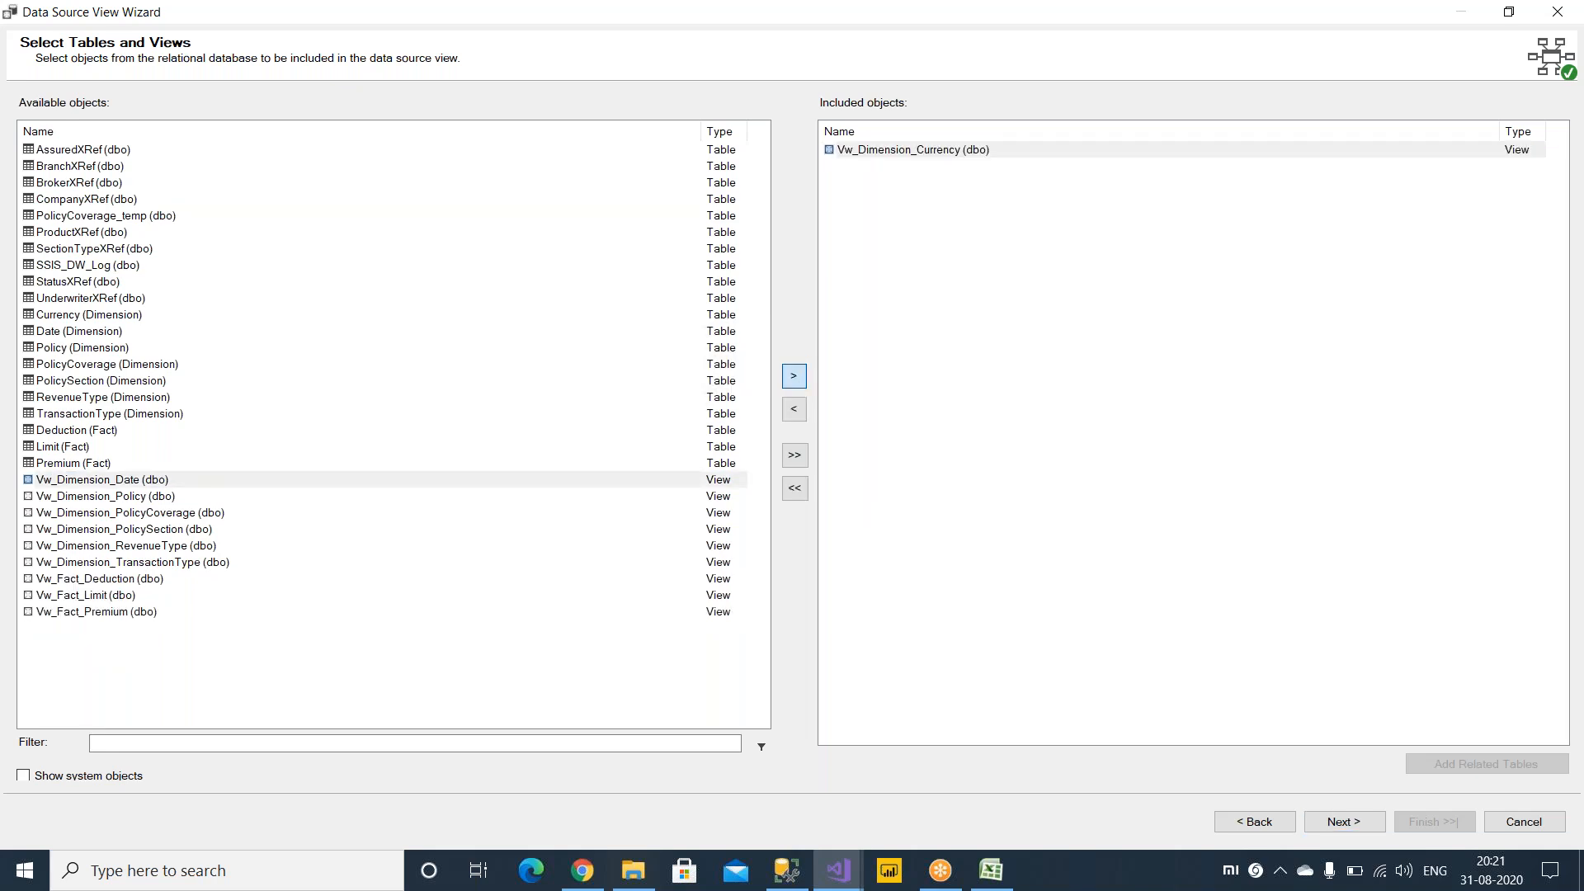
left_click(794, 380)
left_click(795, 380)
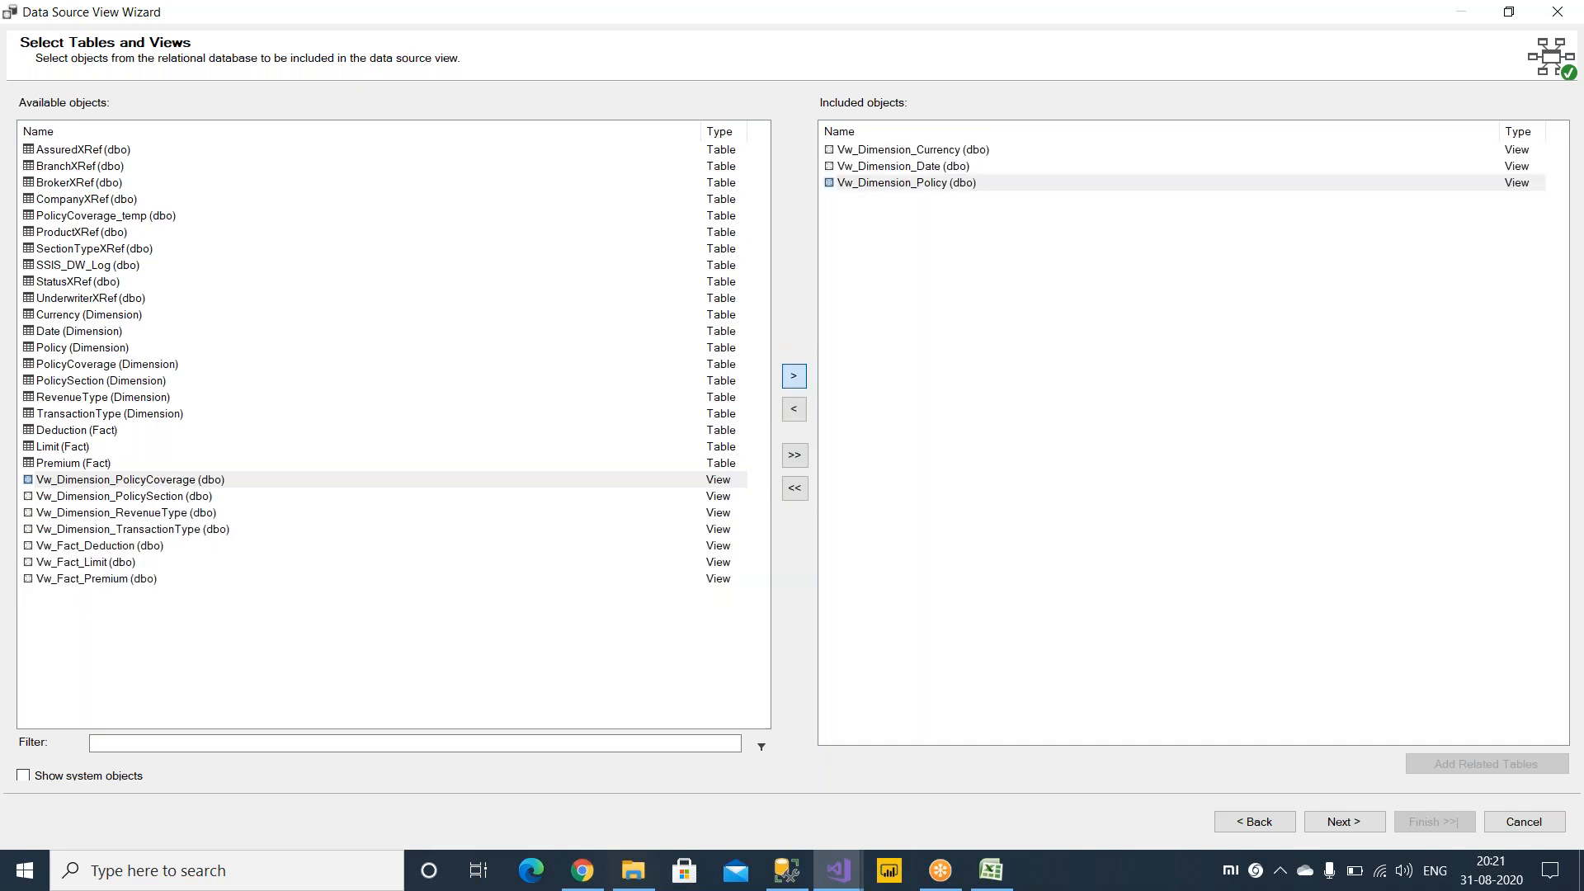
left_click(794, 378)
left_click(794, 378)
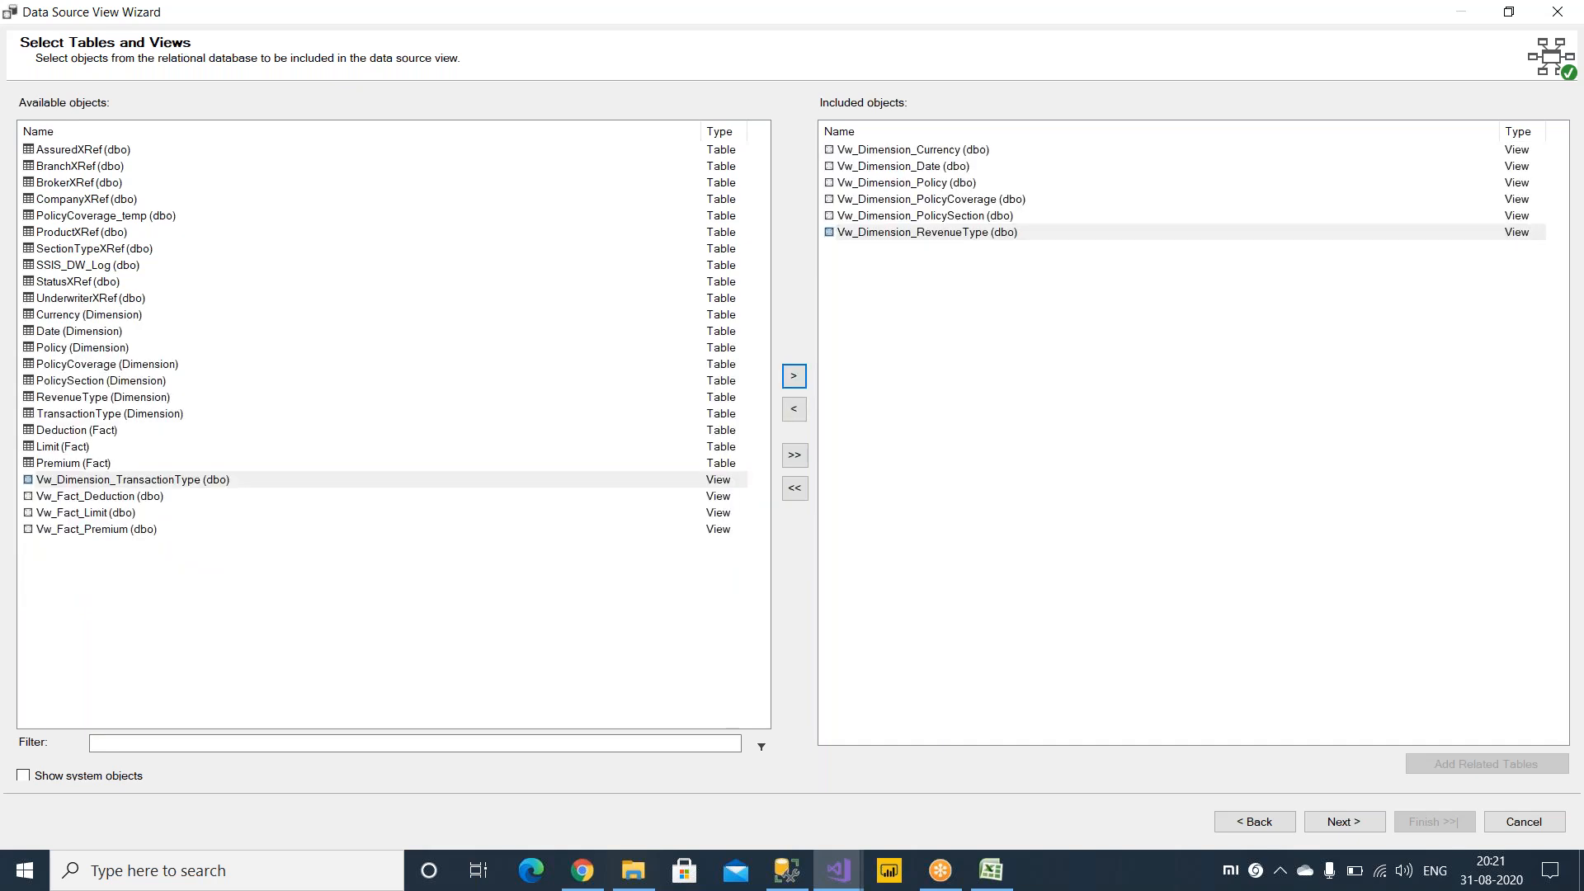
left_click(794, 376)
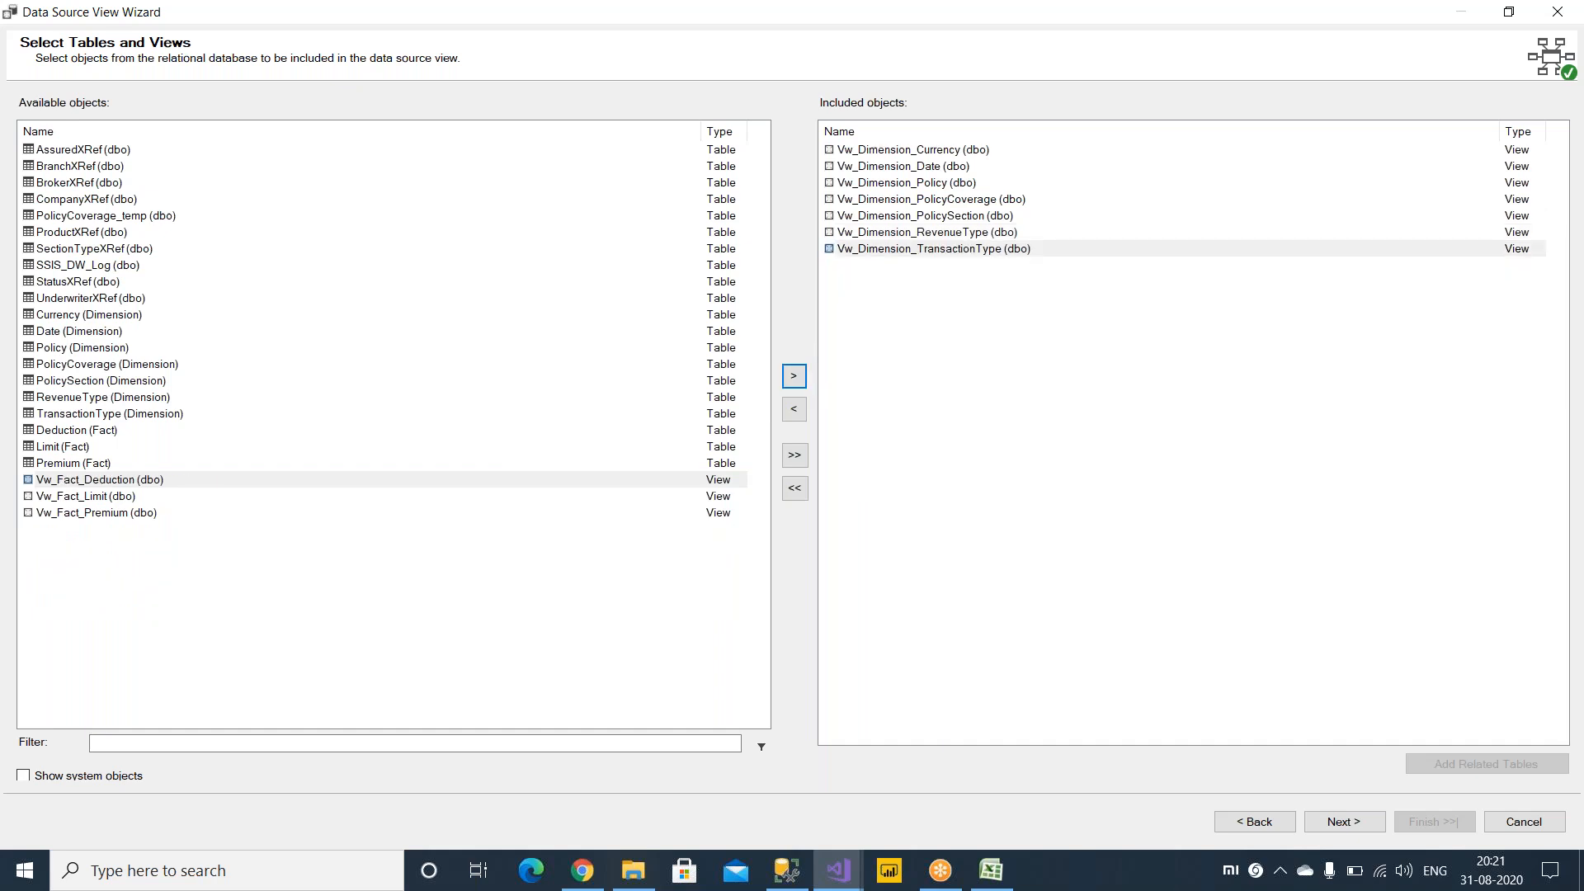
Include the Vw_Fact_Deduction, Vw_Fact_Limit and Vw_Fact_Premium views and review the list of included objects.
left_click(794, 376)
left_click(793, 376)
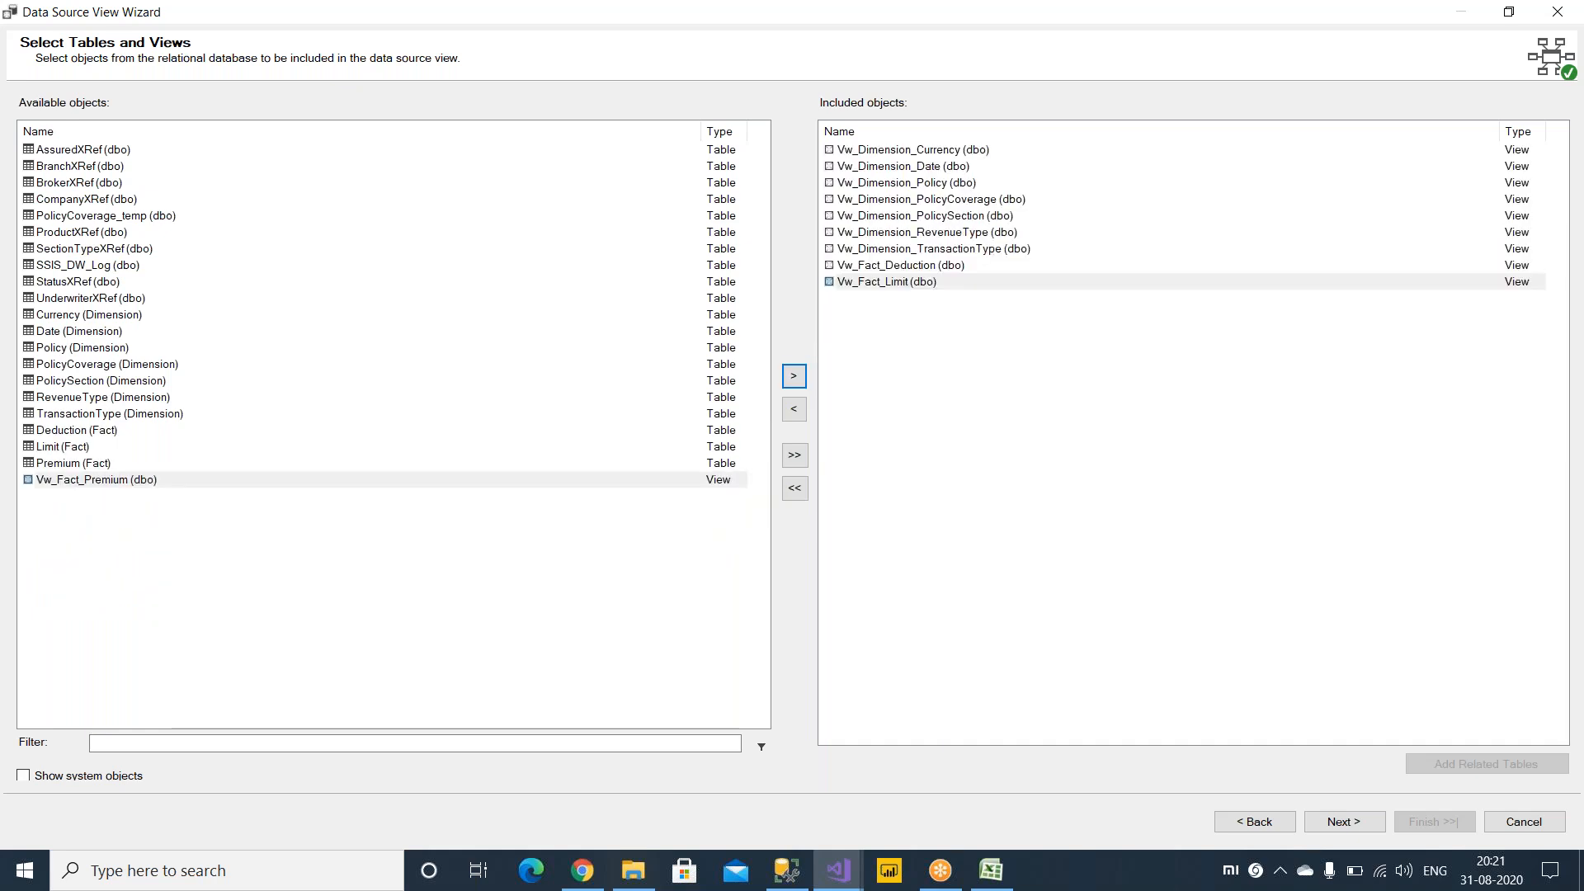
left_click(793, 376)
left_click(989, 285)
left_click(948, 299)
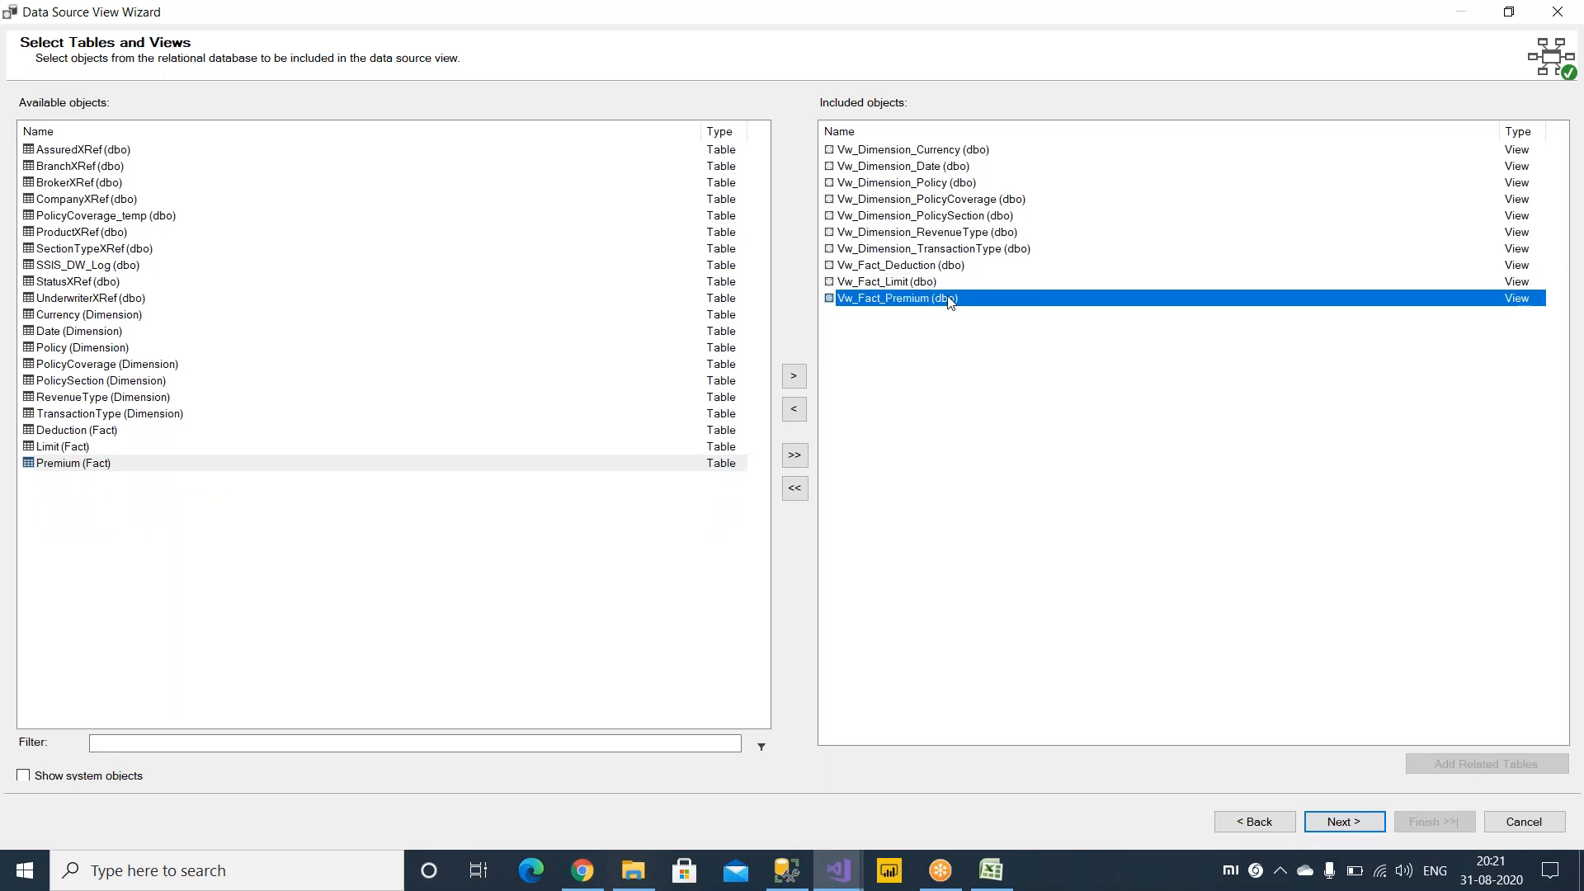
left_click(967, 153)
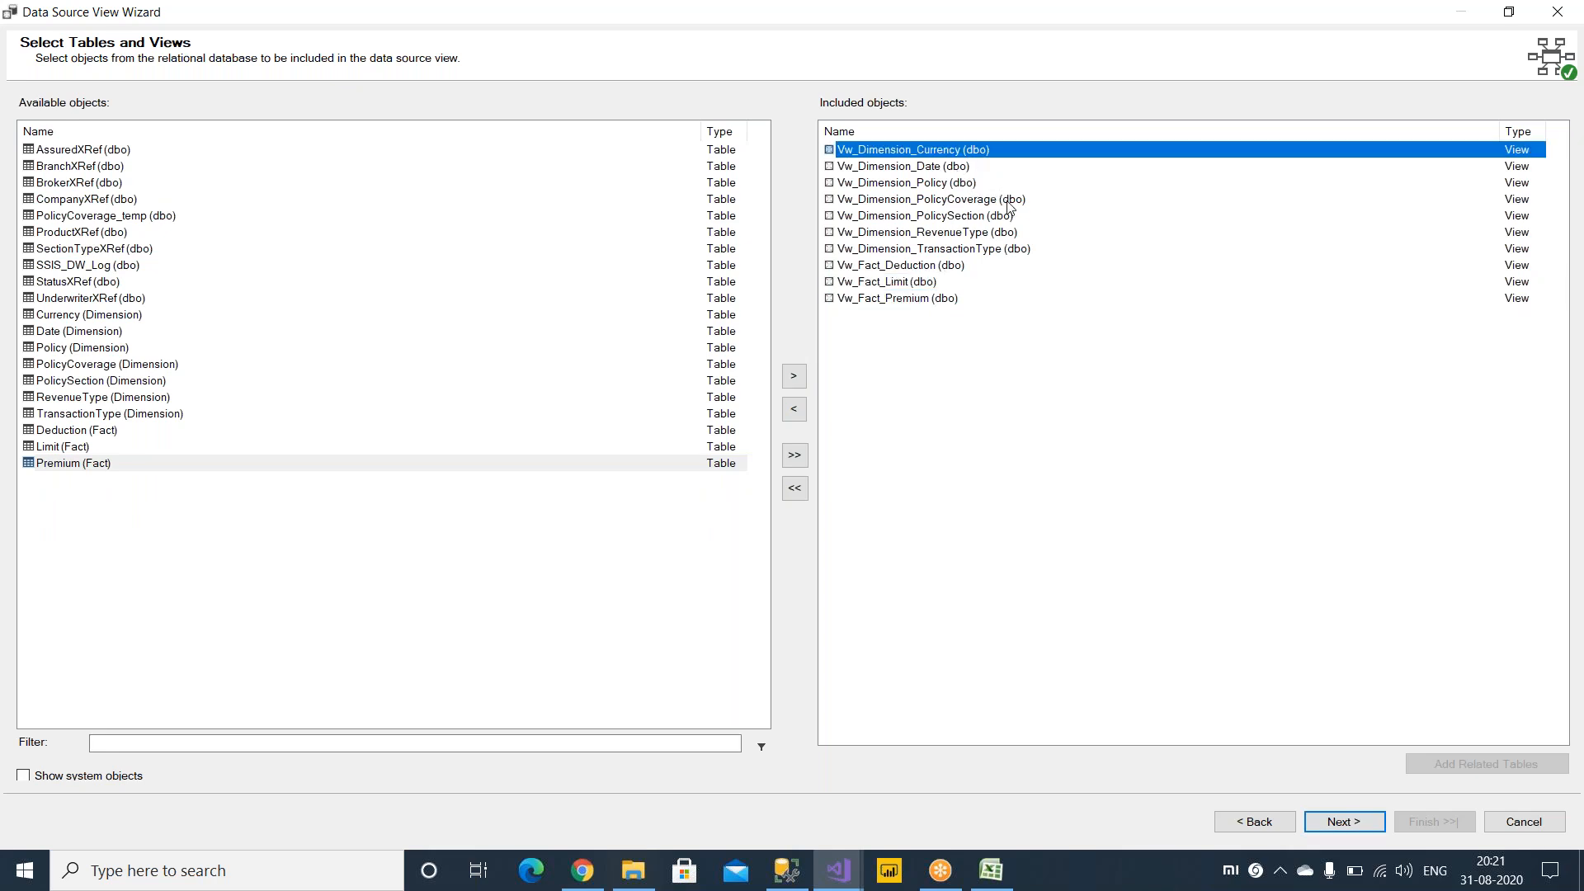
left_click(940, 170)
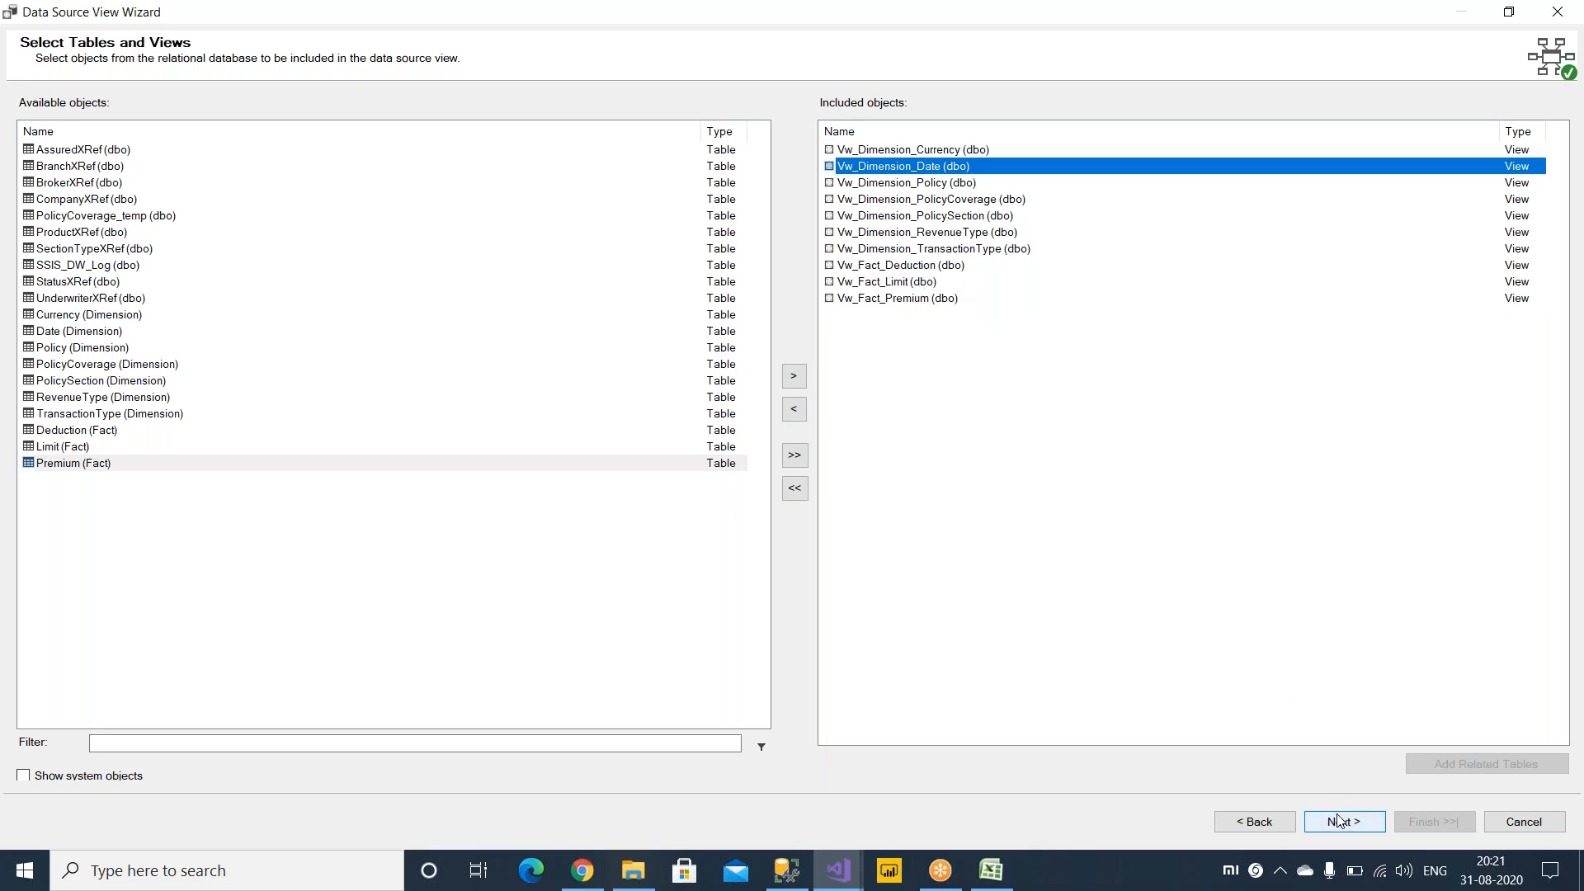
Accept the included views and finish the data source view with the name dsv_TARDIS.
left_click(963, 151)
left_click(961, 167)
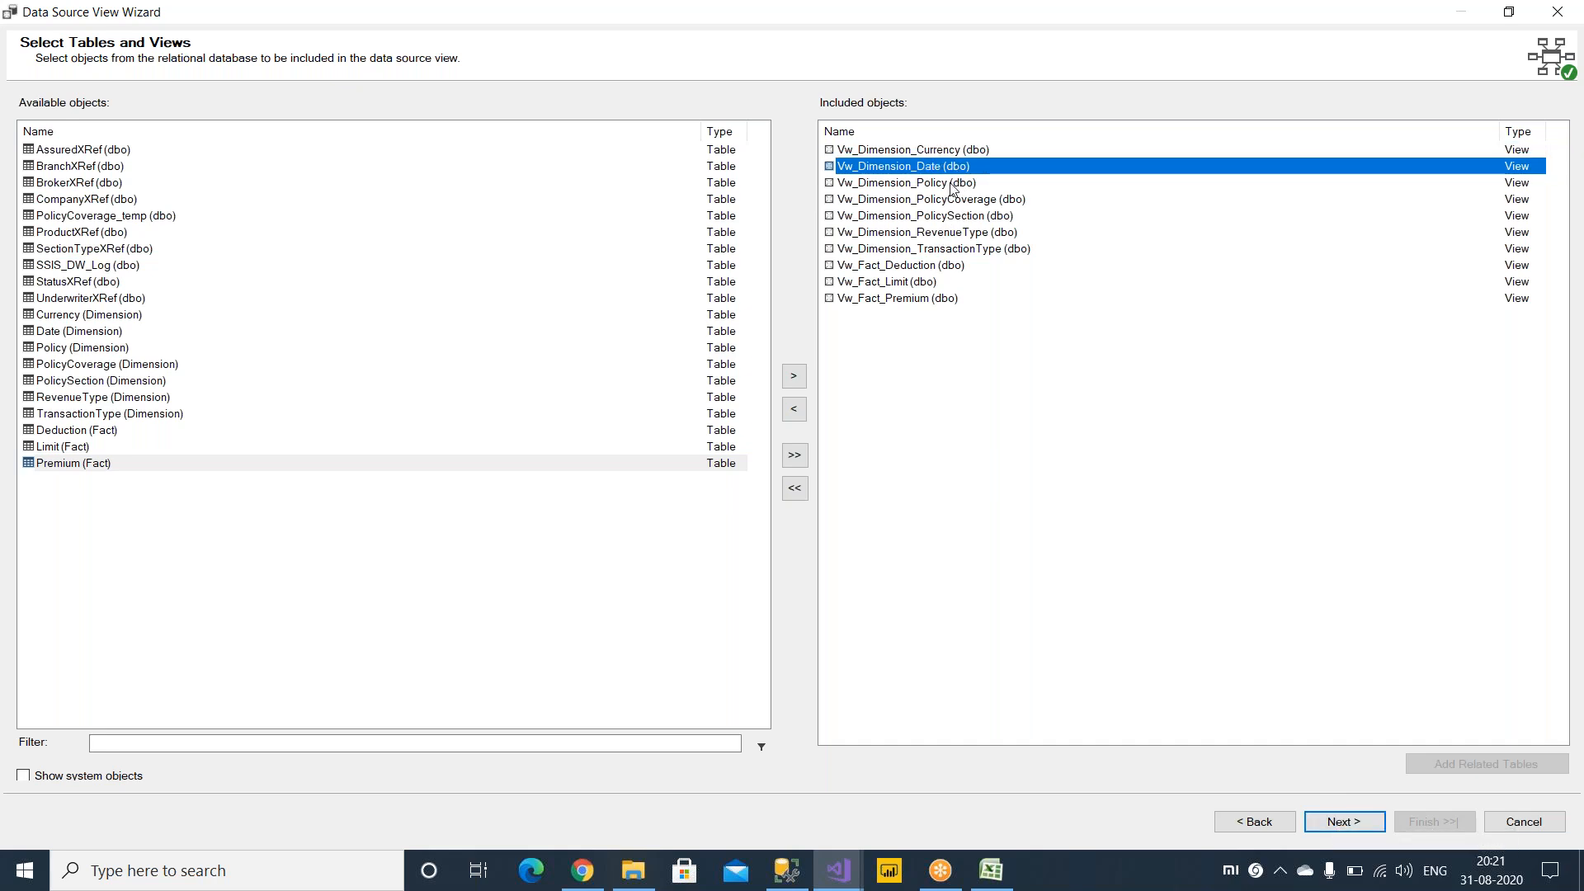
left_click(1349, 827)
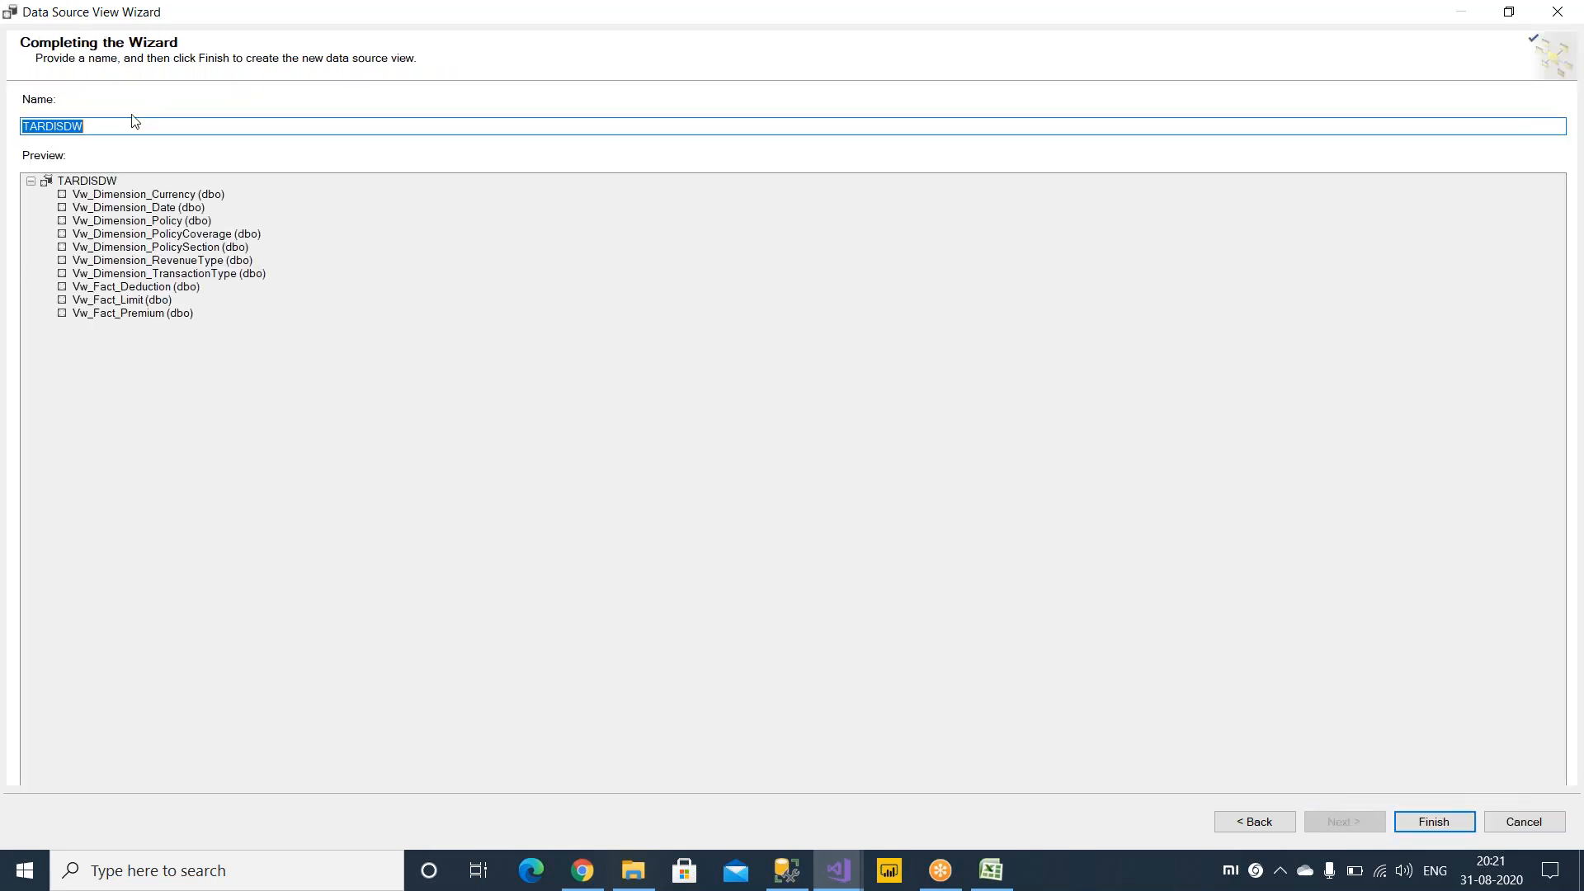
left_click(25, 126)
type("dsv_")
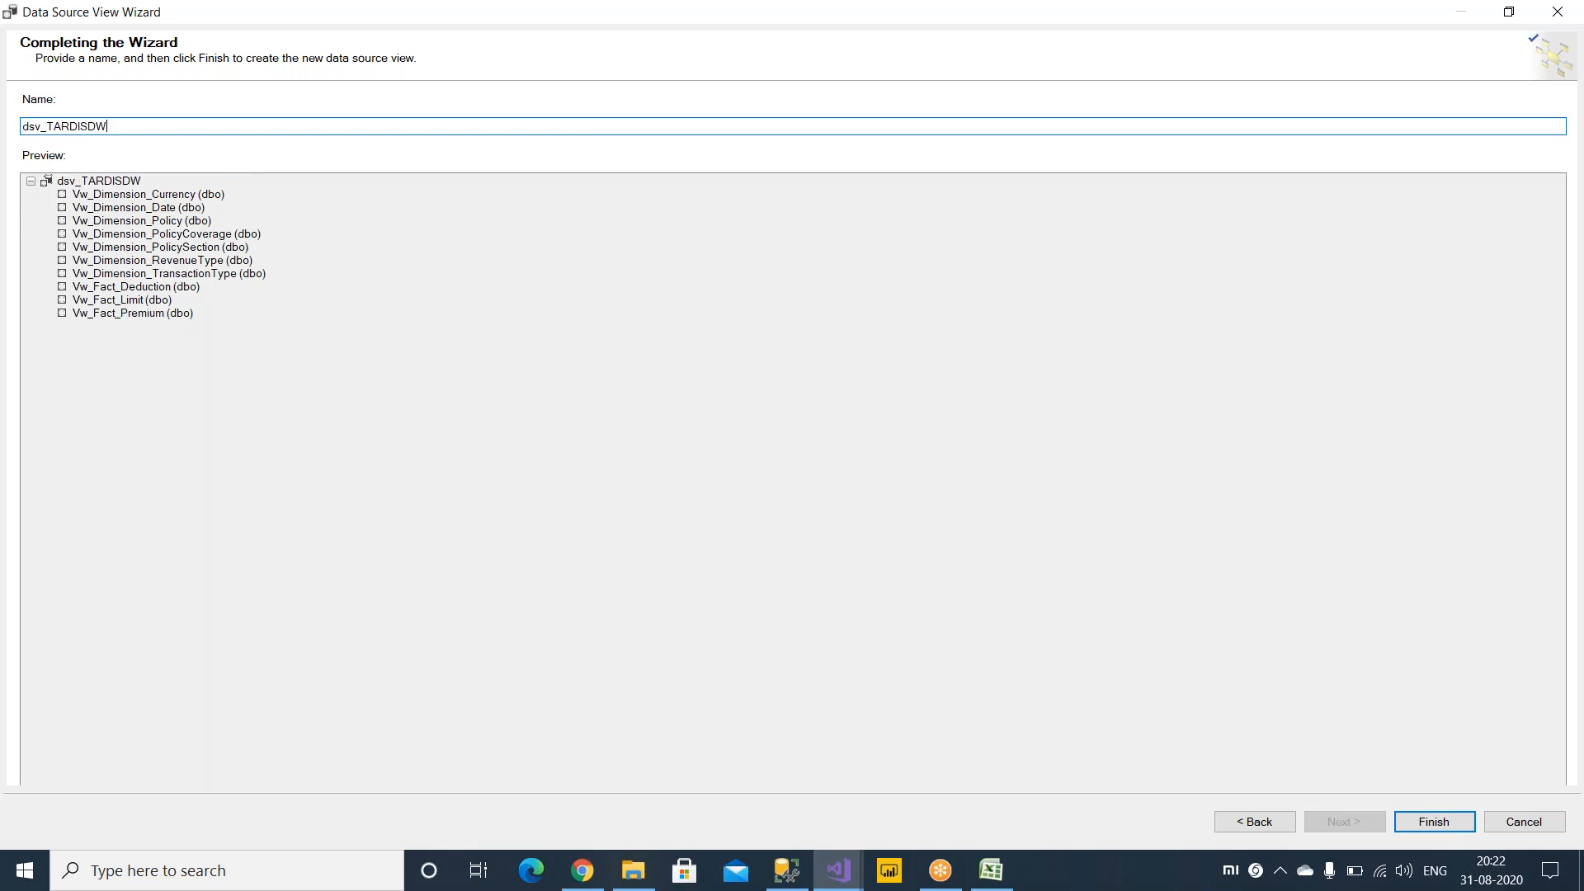
key("BackSpace")
key("BackSpace")
left_click(1432, 824)
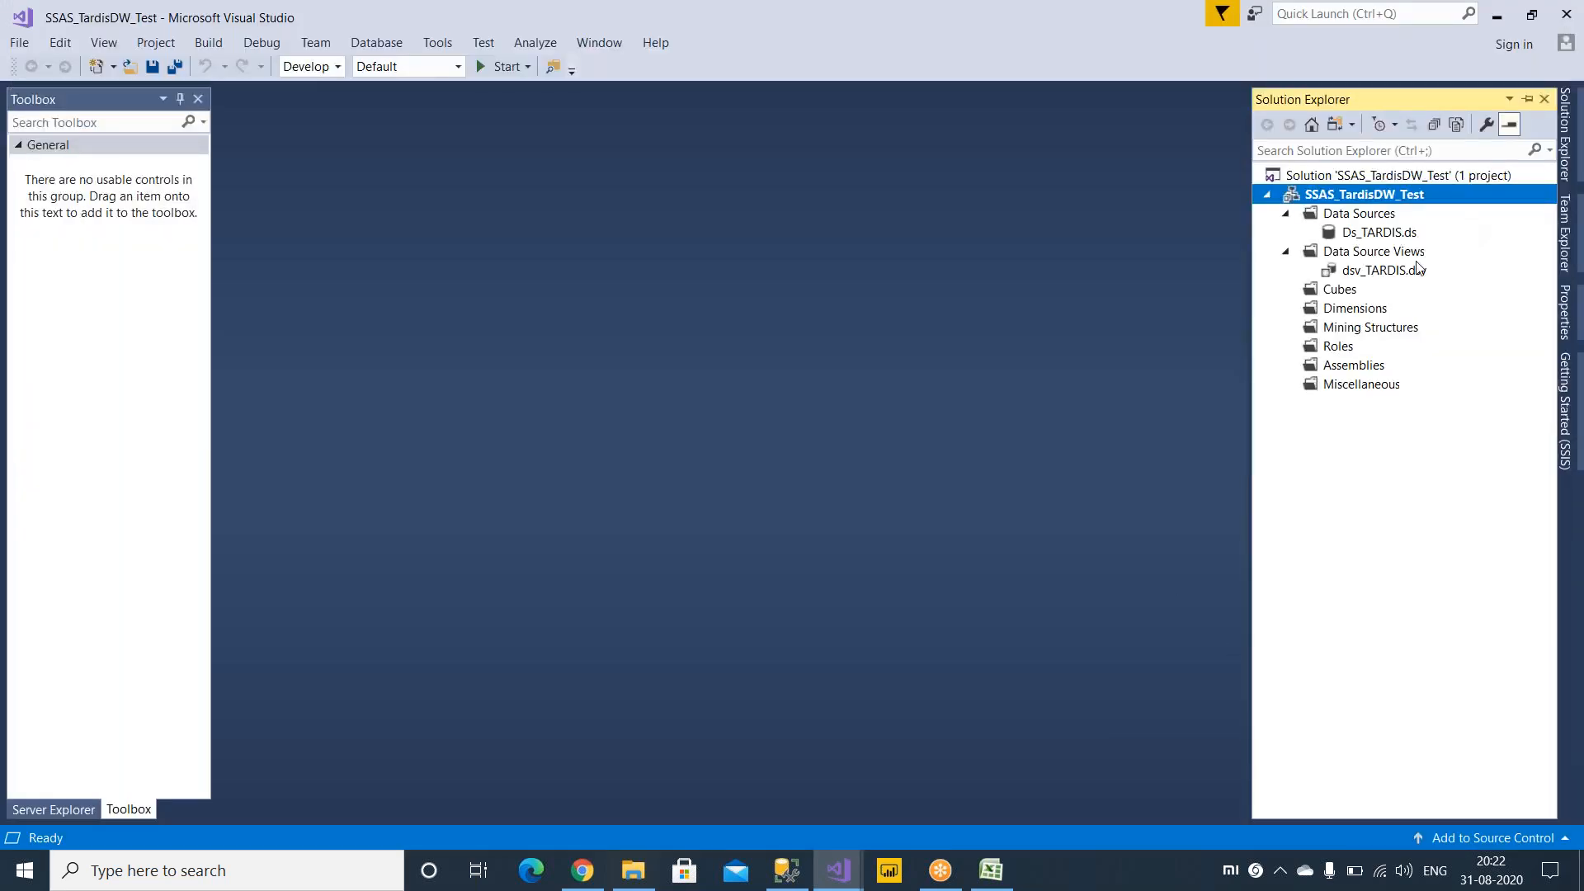
Open the dsv_TARDIS design and move the Date, TransactionType, Policy, Fact_Deduction and RevenueType views closer together in the diagram.
left_click(1395, 274)
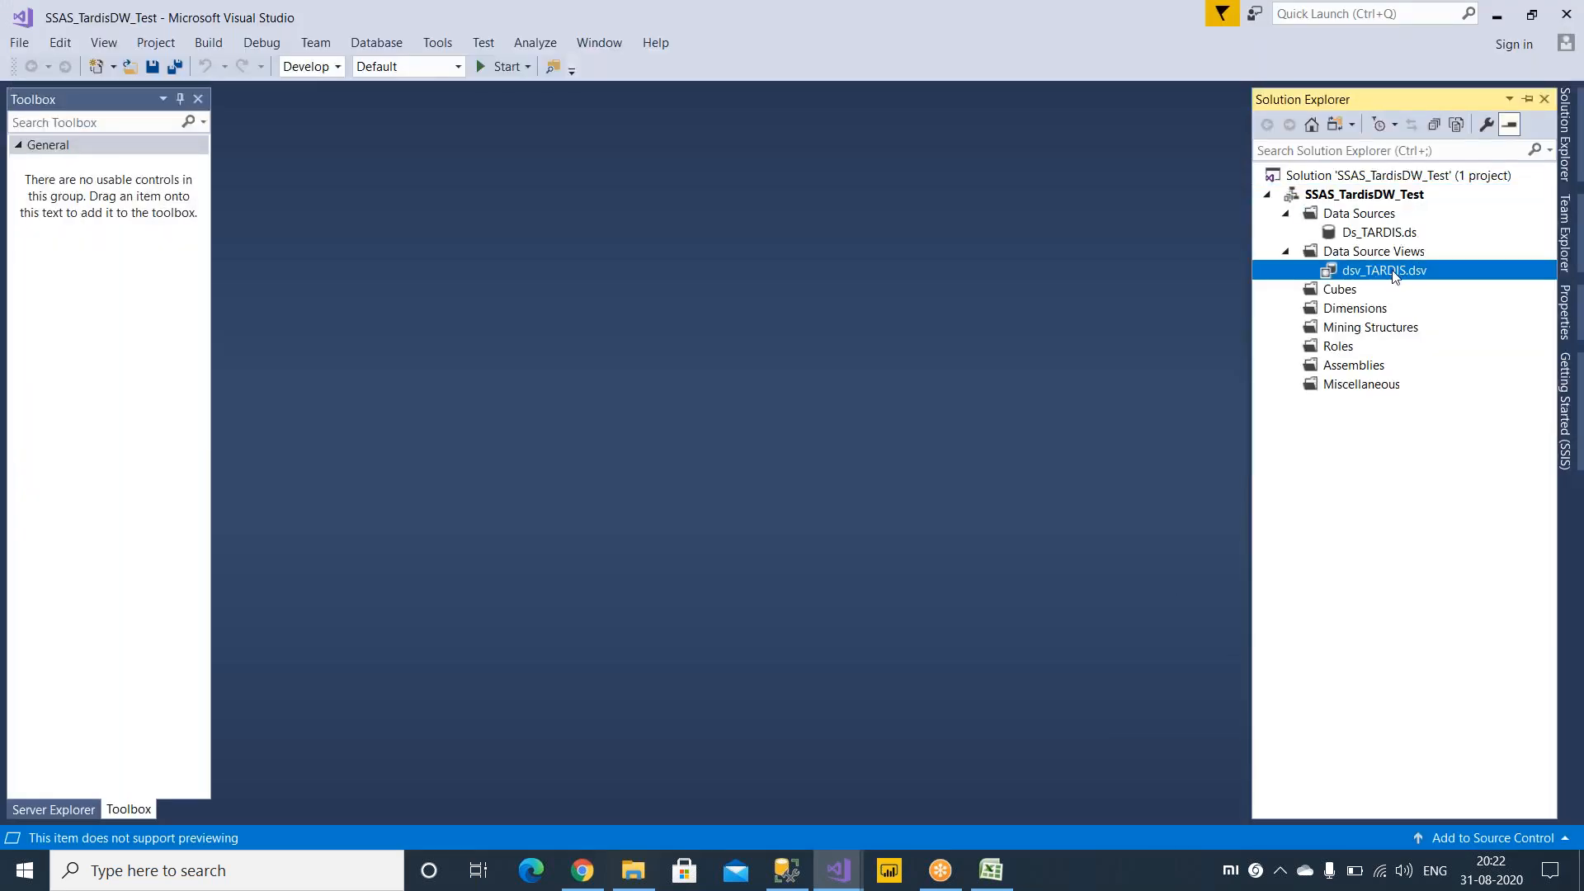
double_click(1394, 273)
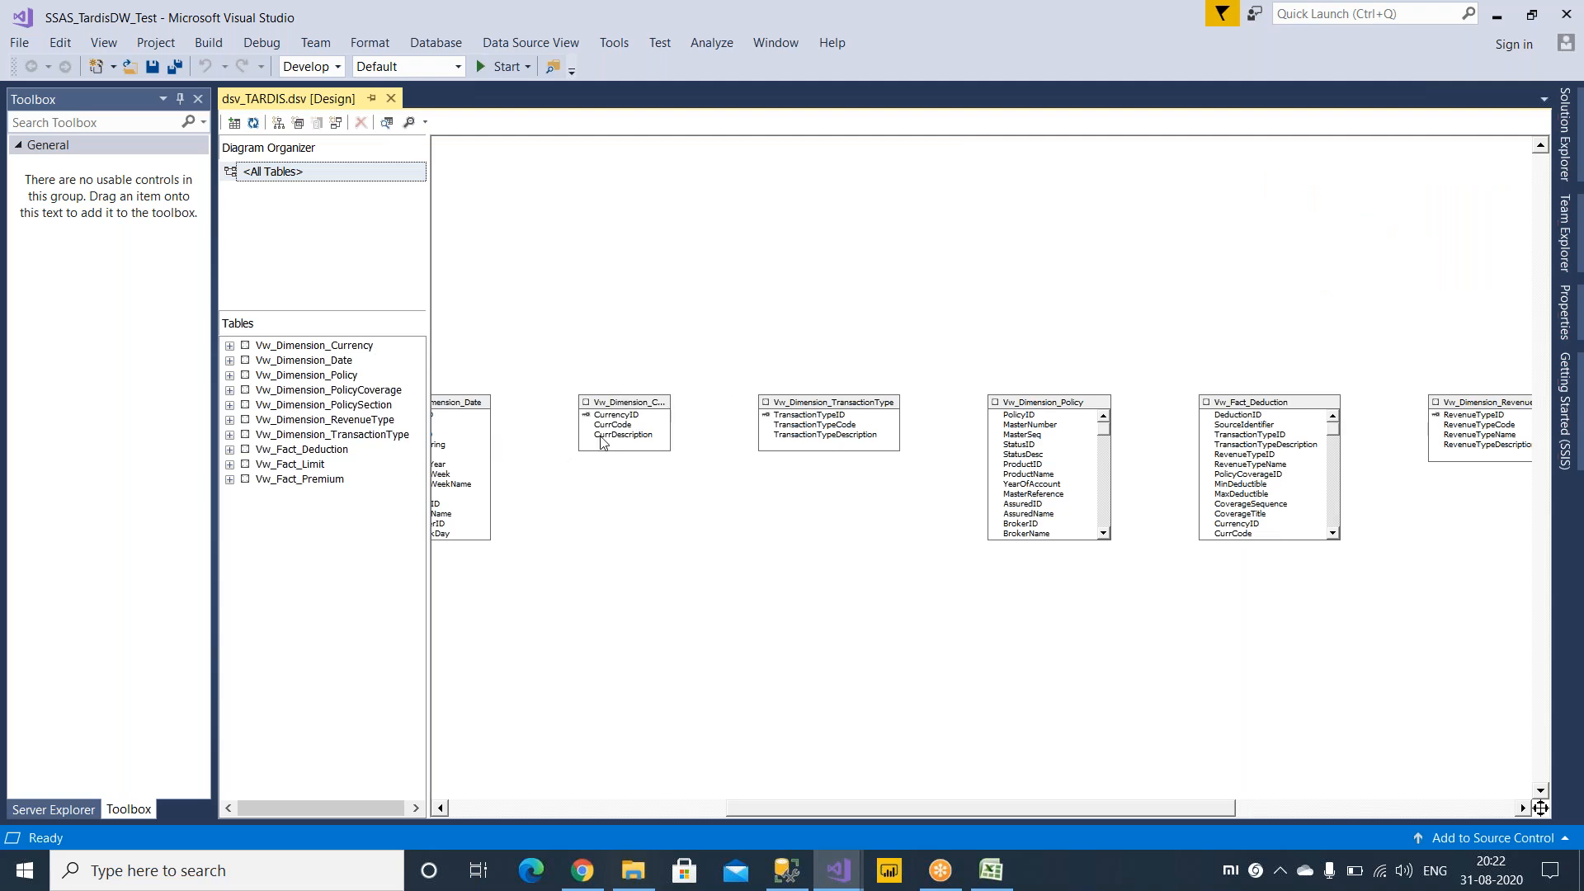
left_click_drag(464, 408, 536, 358)
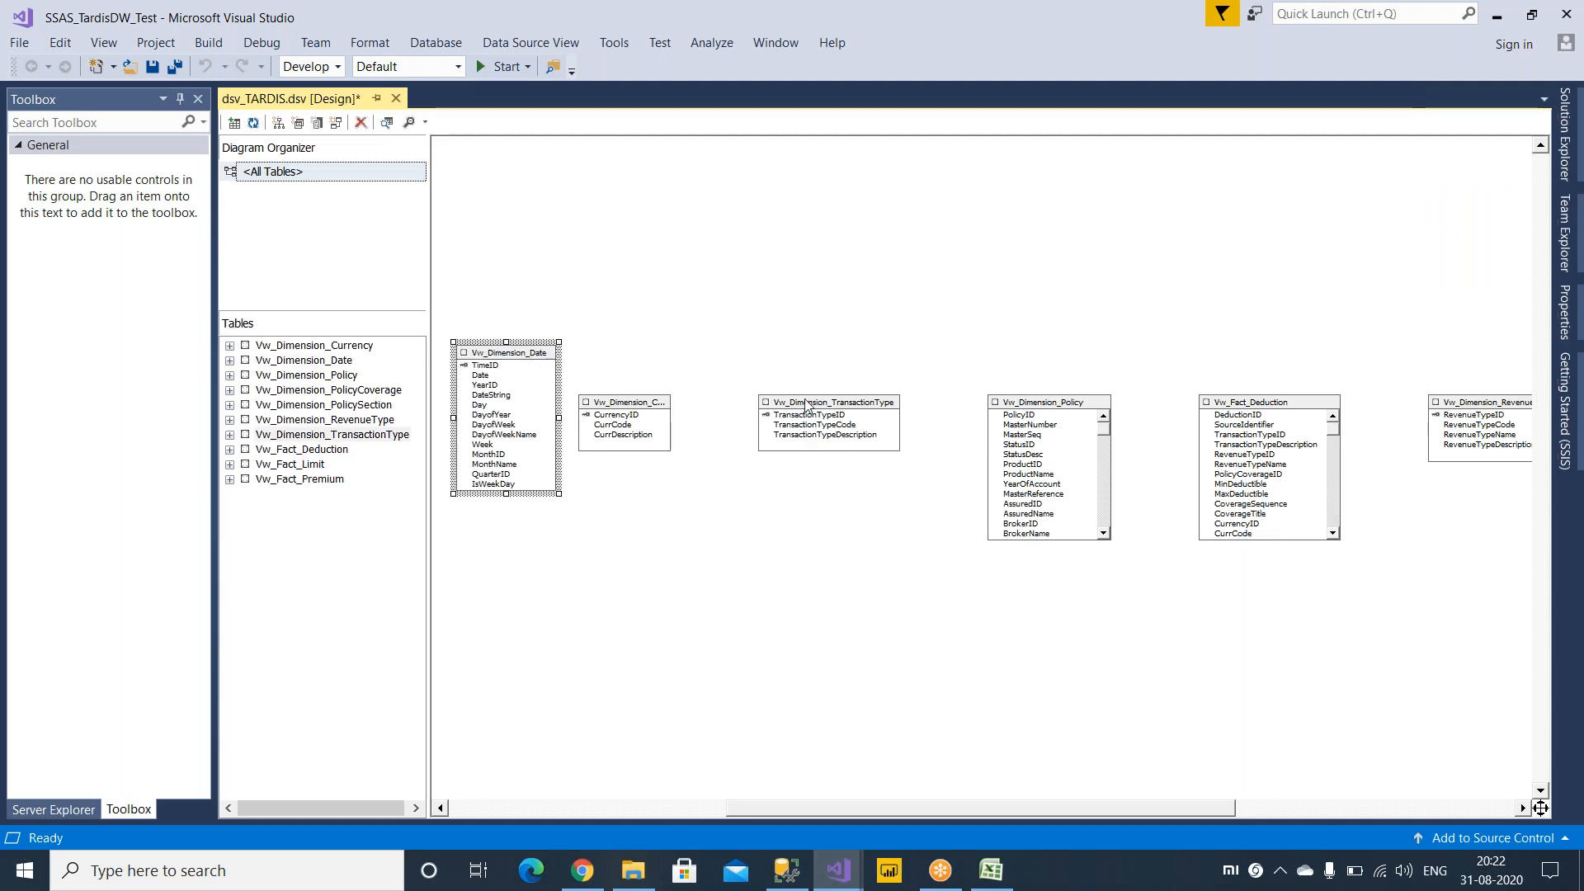
left_click_drag(805, 420, 752, 402)
left_click_drag(1043, 408, 922, 359)
left_click_drag(1260, 406, 711, 558)
left_click_drag(1468, 404, 935, 574)
Move the Vw_Fact_Limit, Vw_Fact_Premium and Vw_Dimension_PolicyCoverage views closer to the other views in the diagram.
left_click_drag(1027, 800, 1208, 808)
left_click_drag(1314, 410, 753, 374)
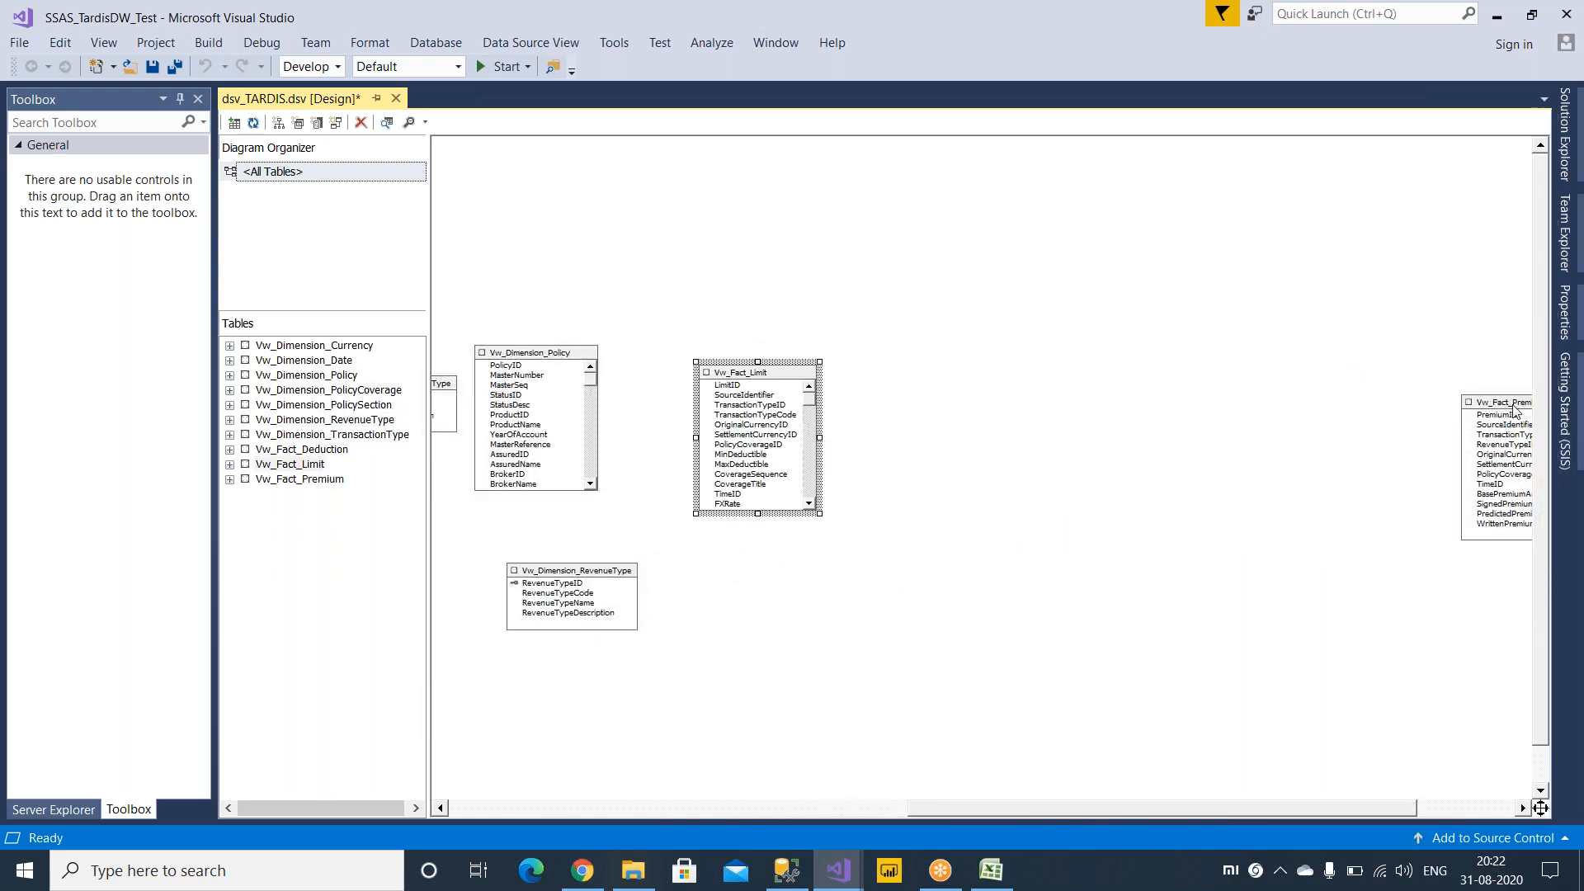
left_click_drag(1514, 410, 788, 589)
left_click_drag(1060, 811, 709, 797)
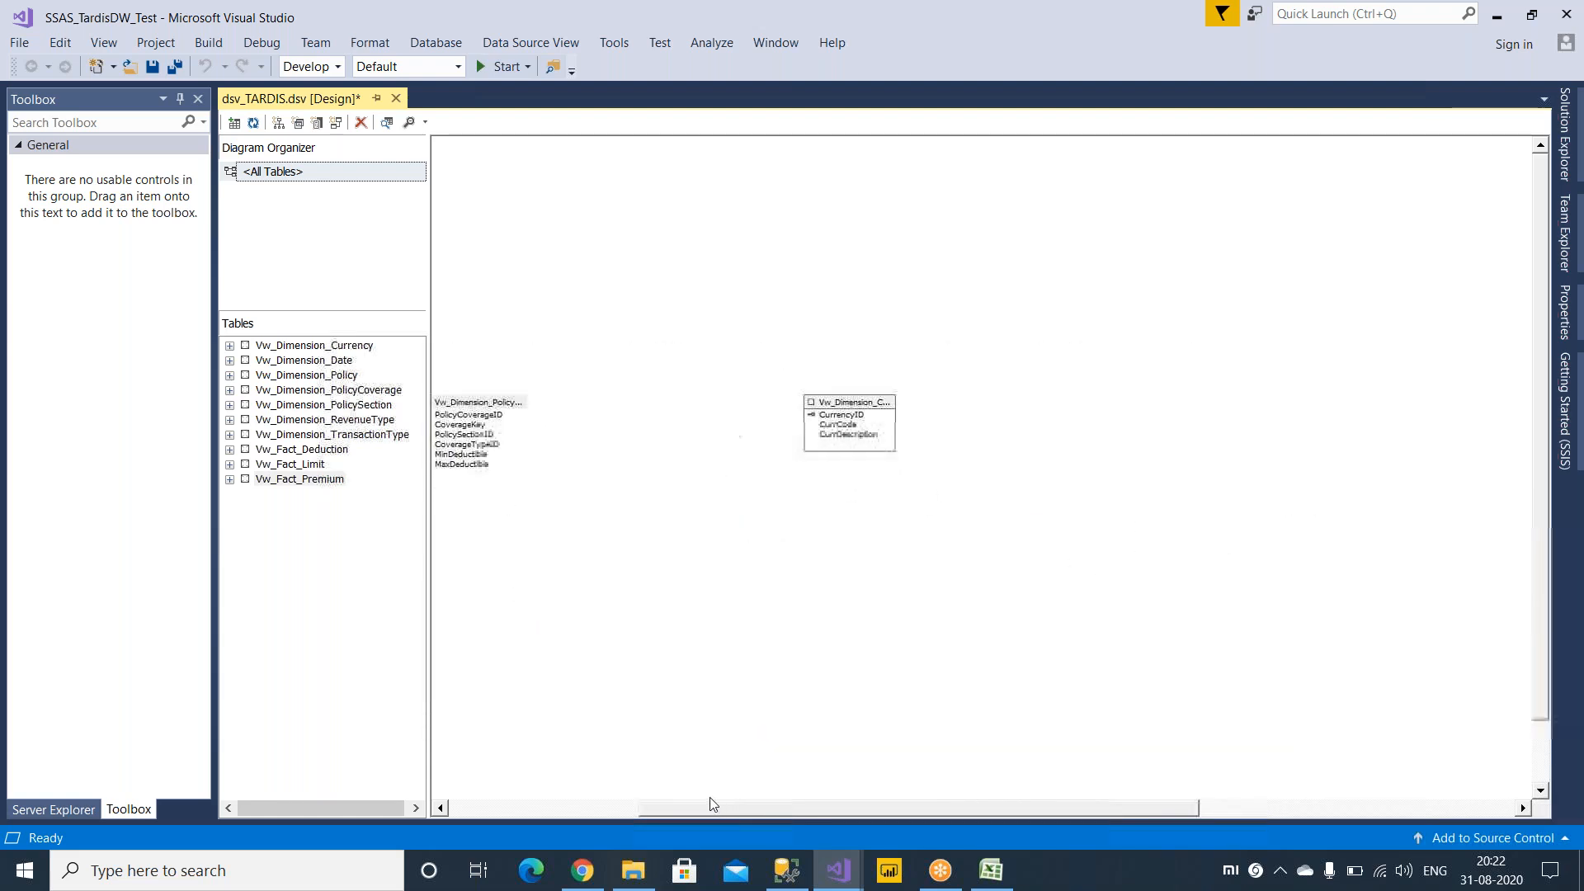
left_click_drag(473, 408, 575, 438)
left_click(720, 615)
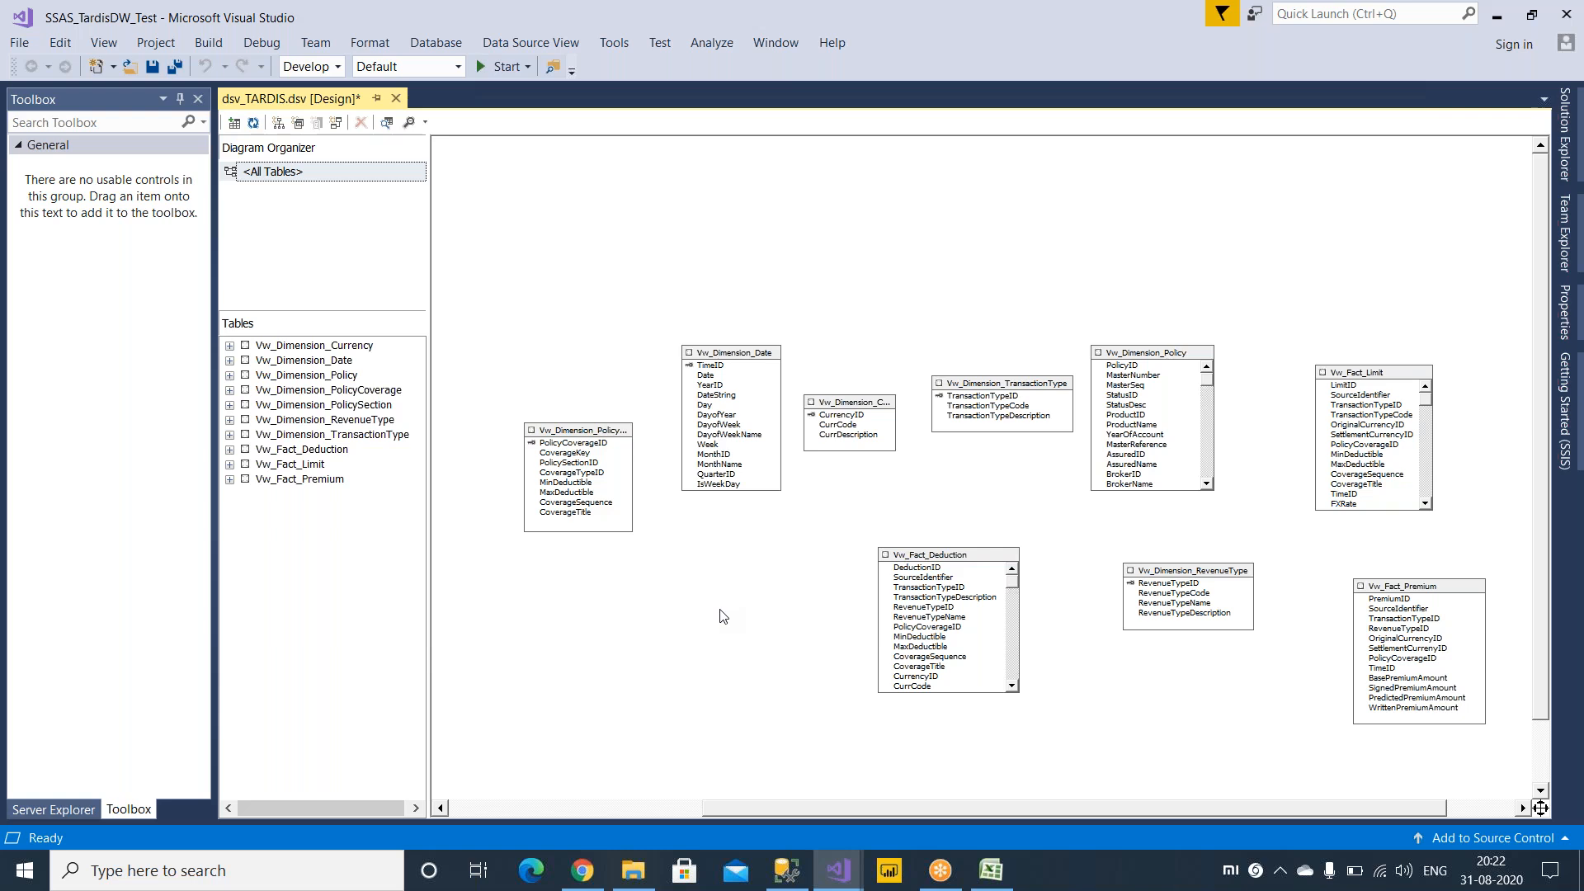
left_click(594, 434)
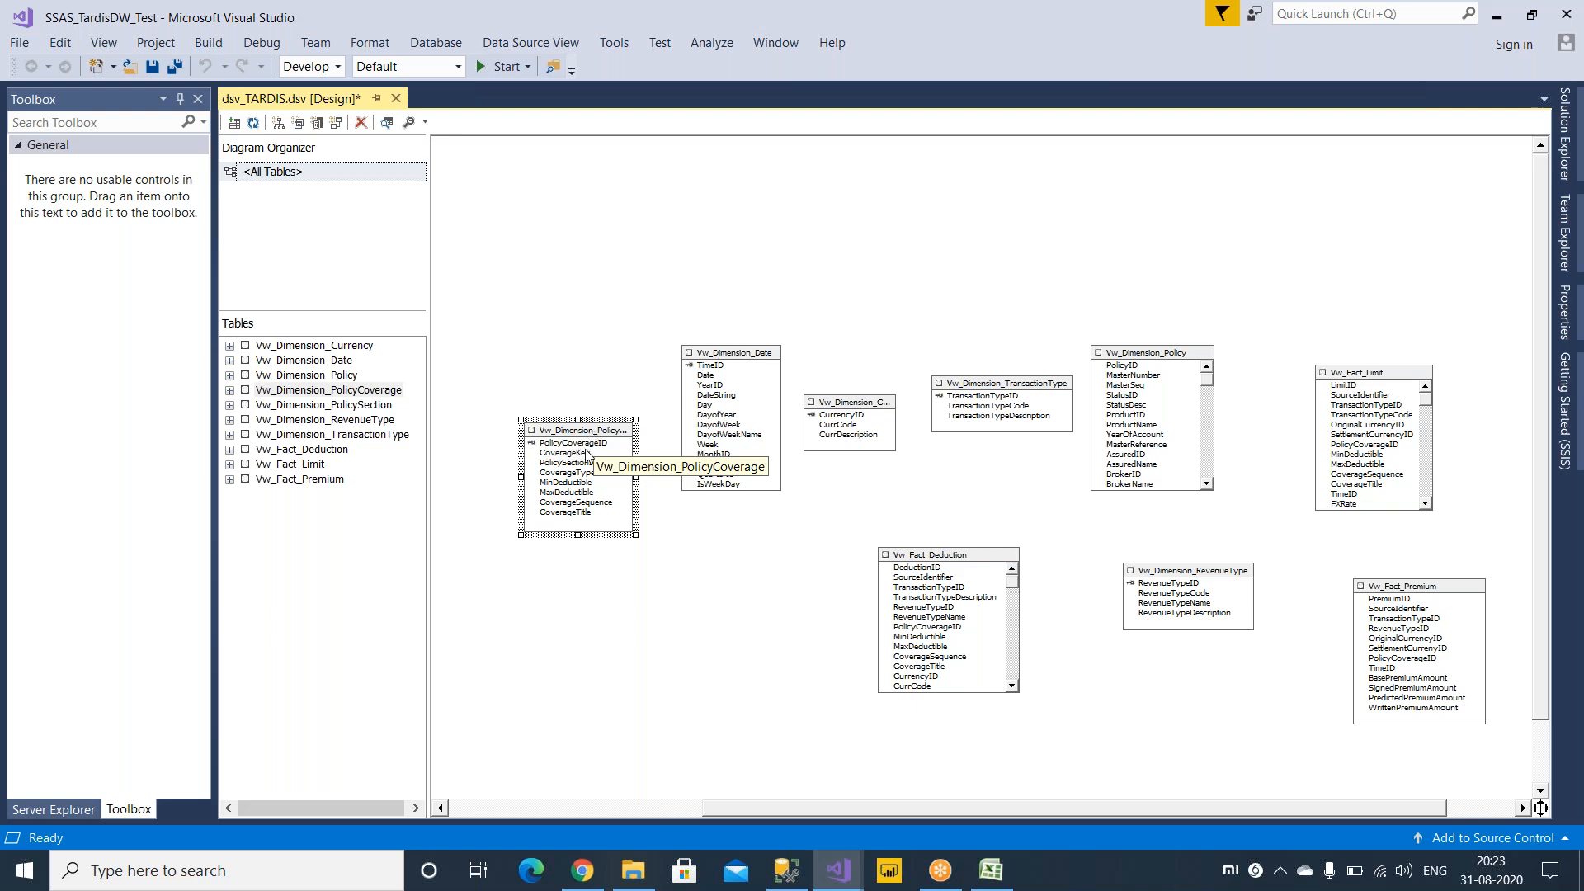
Switch to SQL Server Management Studio and start a new TARDISDW database diagram, creating the required diagramming support objects.
left_click(784, 881)
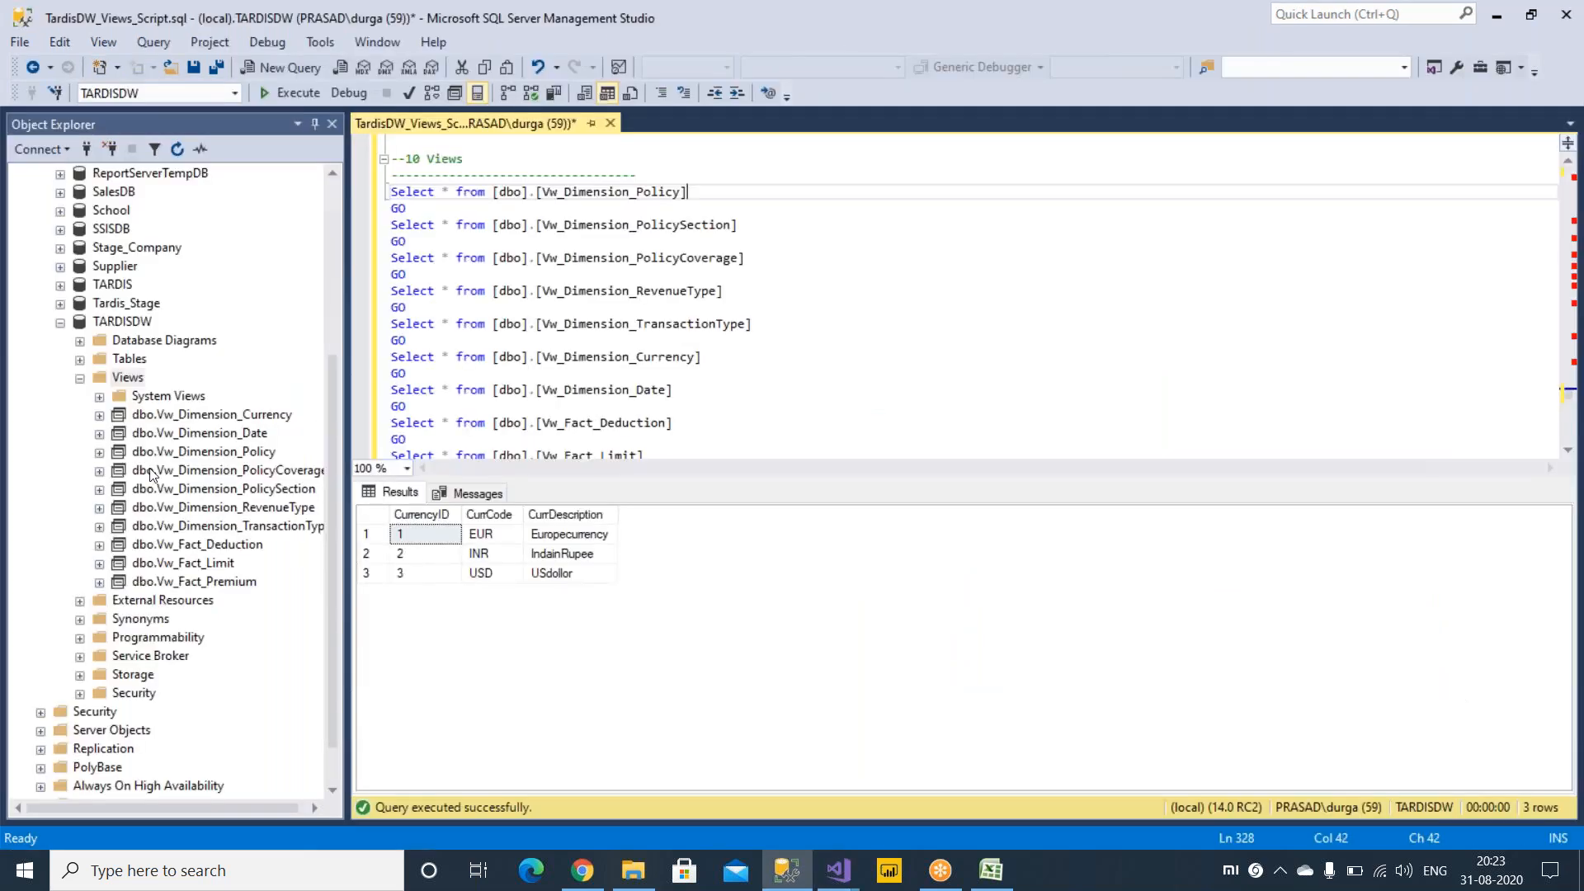
left_click(60, 324)
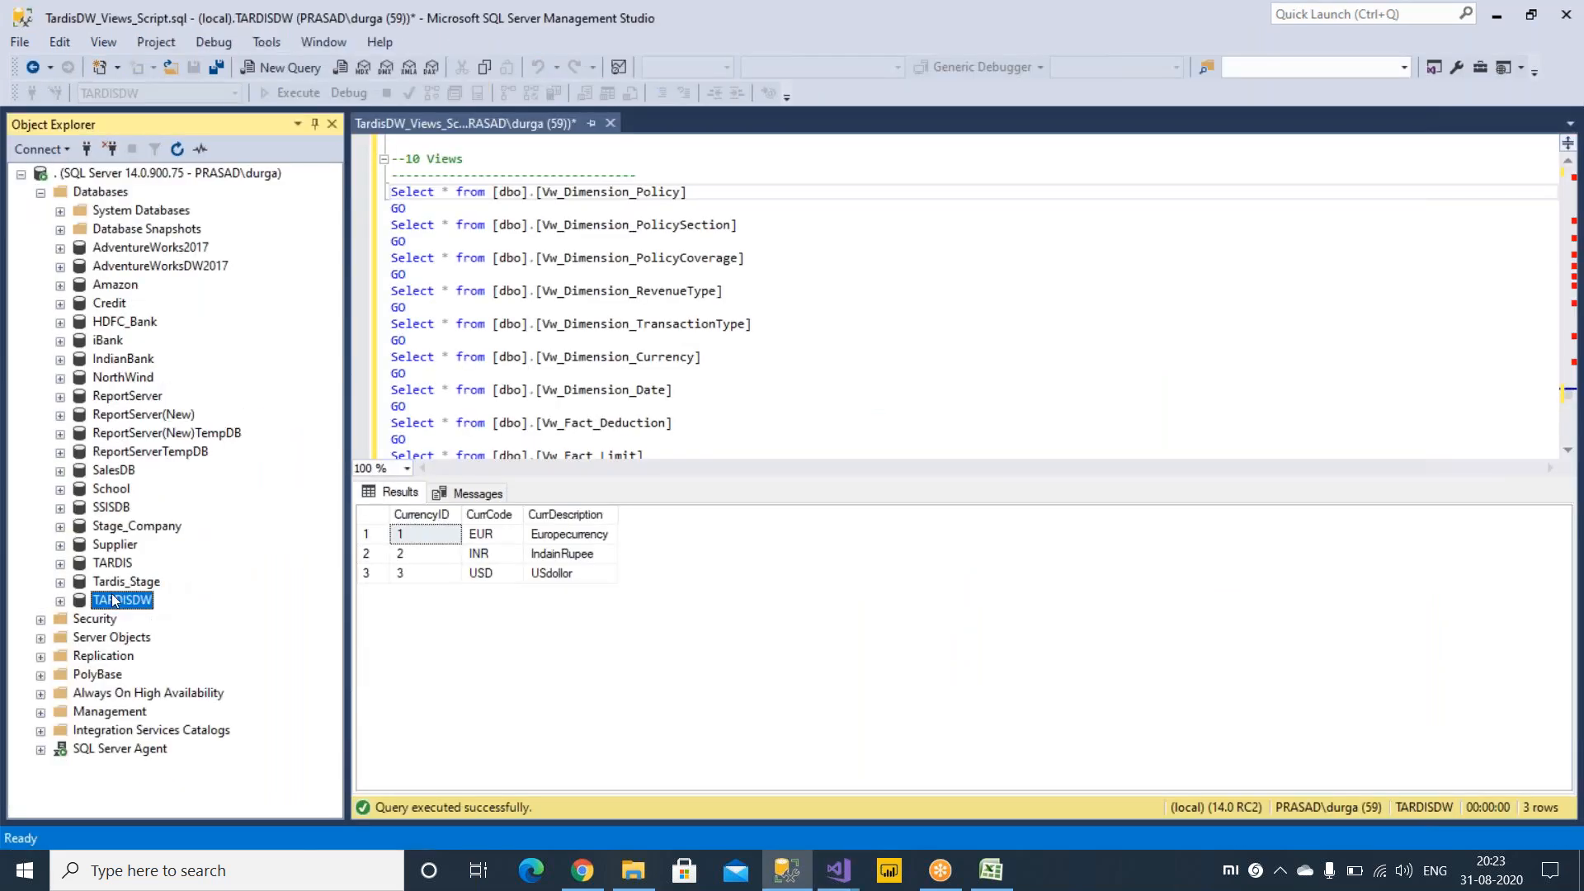
left_click(59, 600)
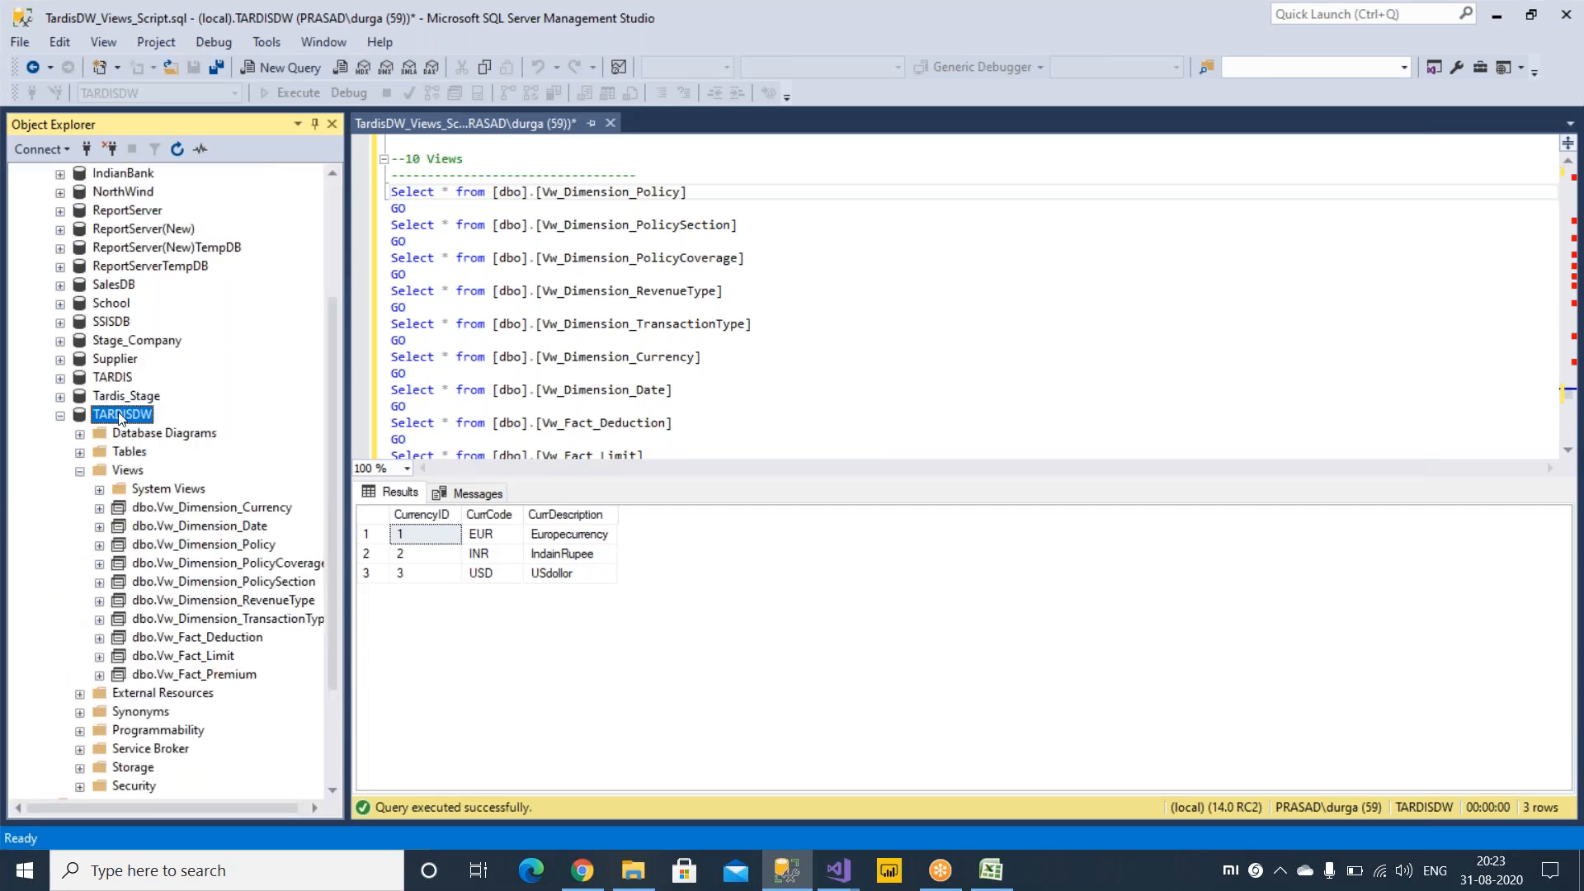
right_click(120, 417)
left_click(62, 445)
double_click(156, 435)
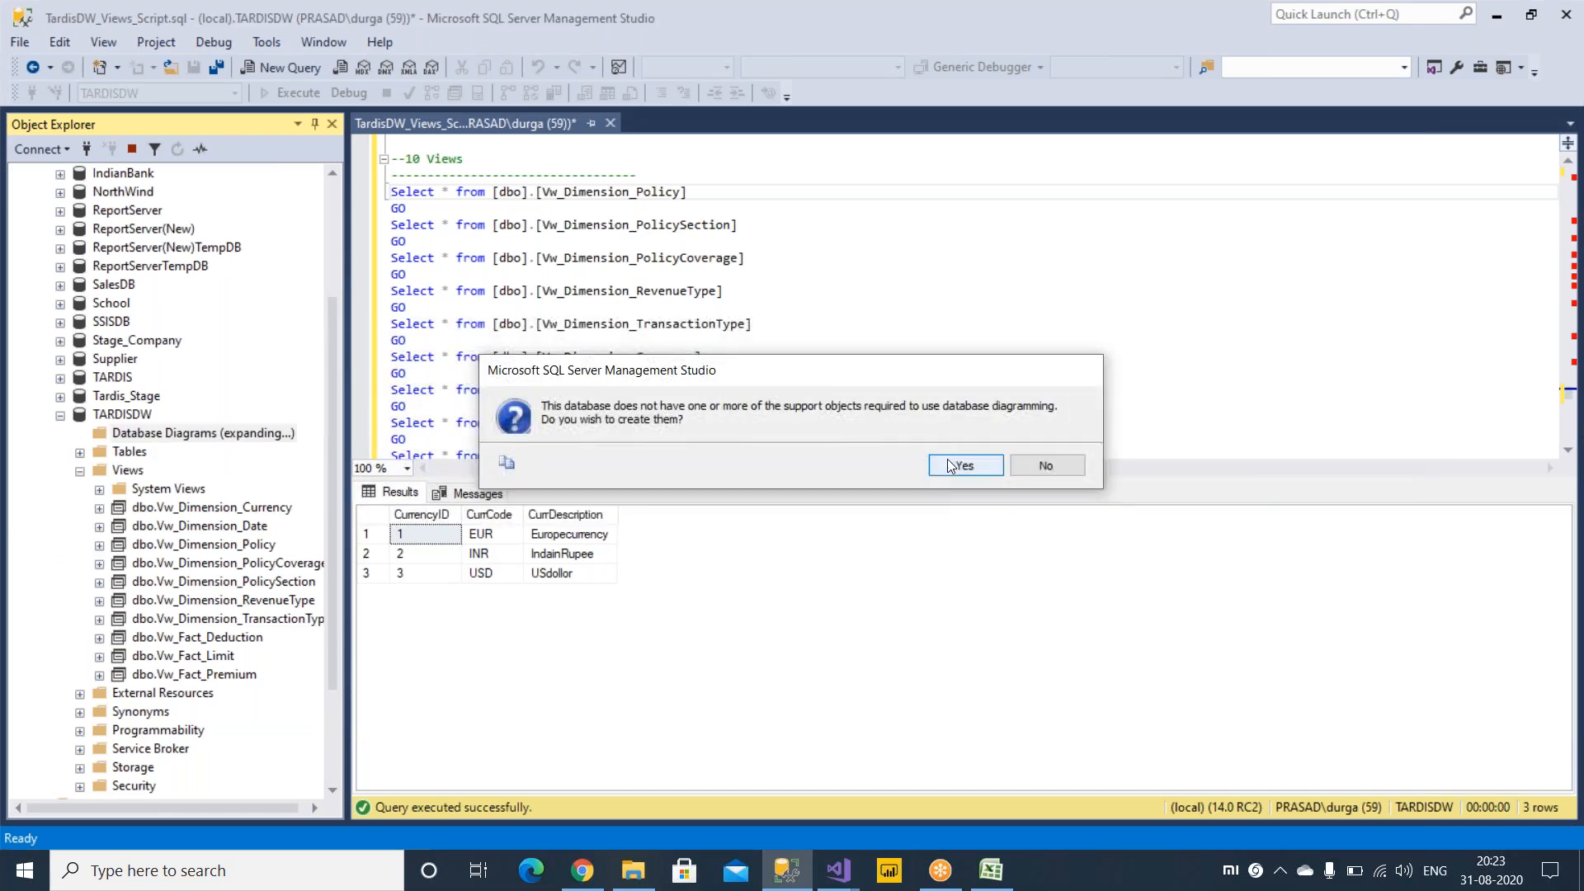
left_click(1023, 464)
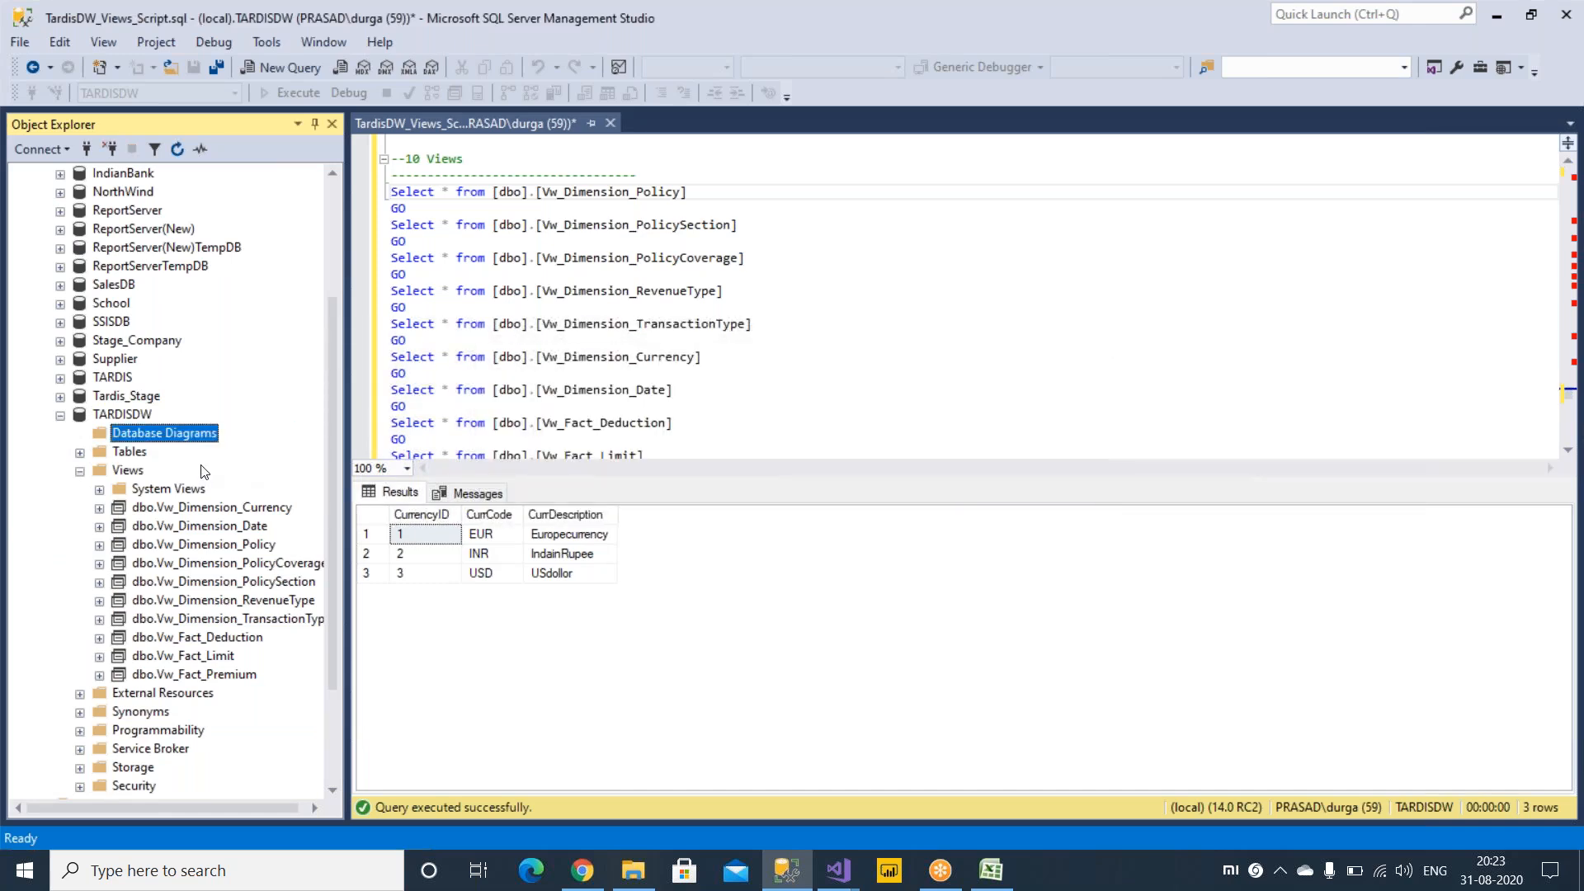
right_click(213, 442)
left_click(280, 448)
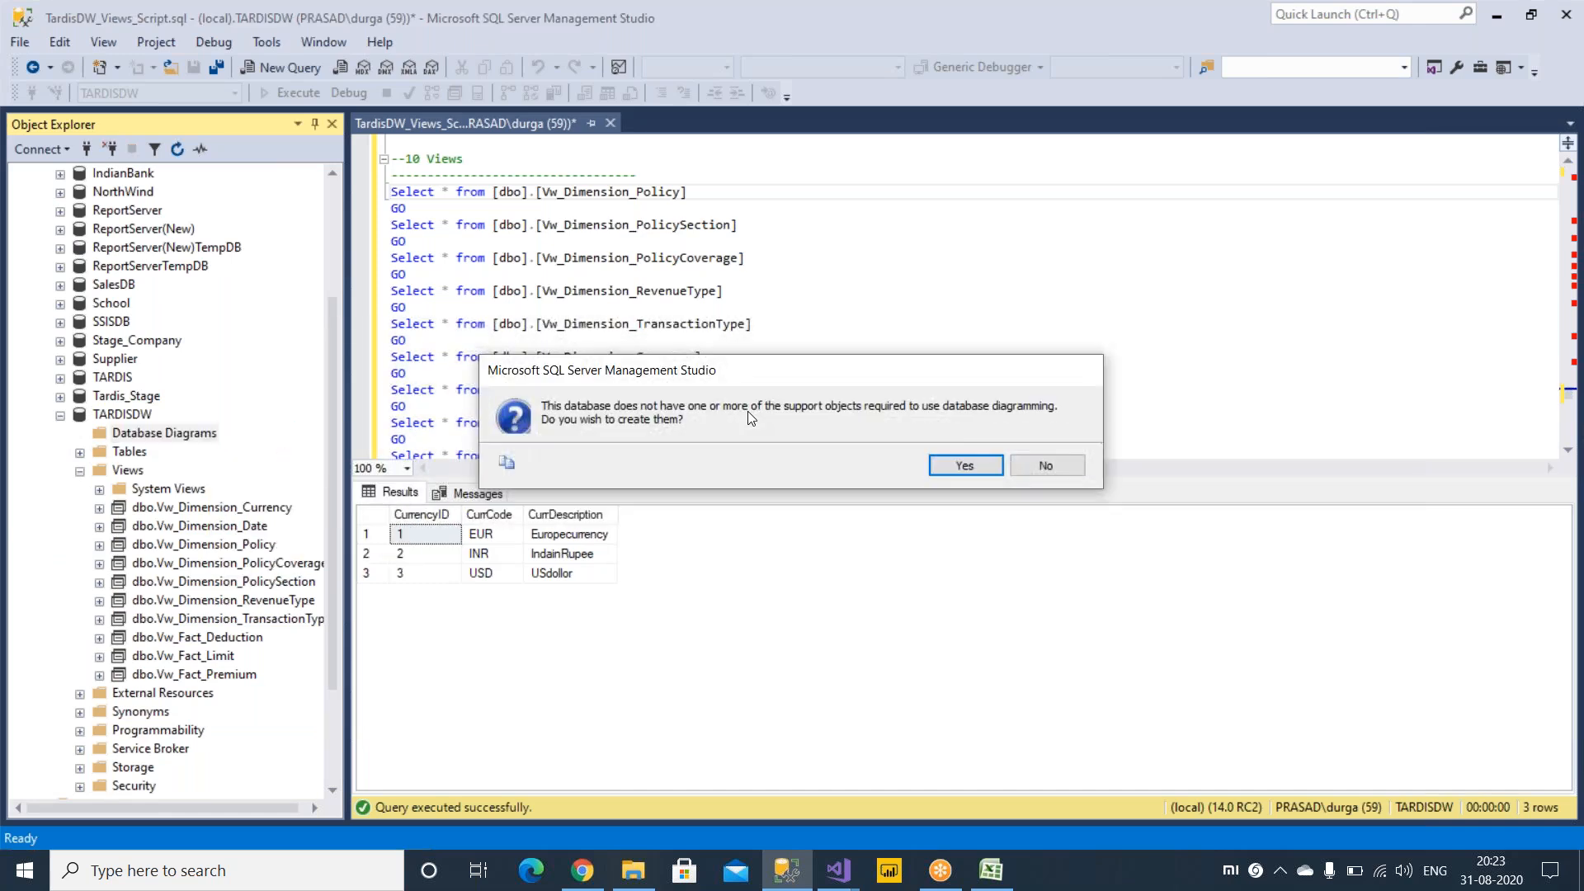
left_click(973, 467)
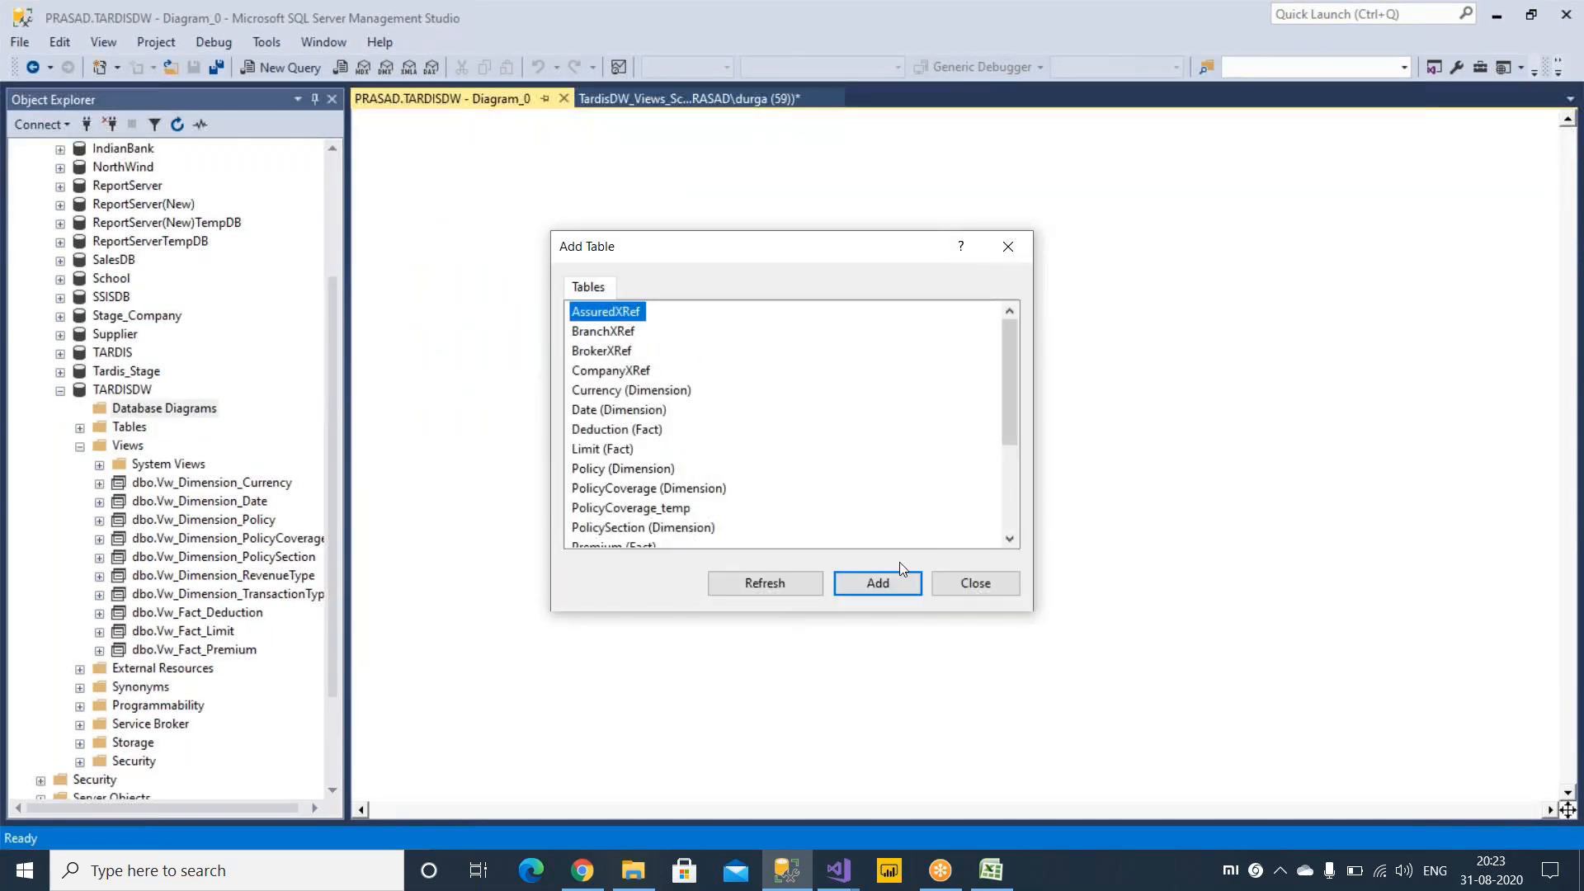
Look through the available tables and add the Policy (Dimension) table to the diagram.
scroll(640, 389, "down", 3)
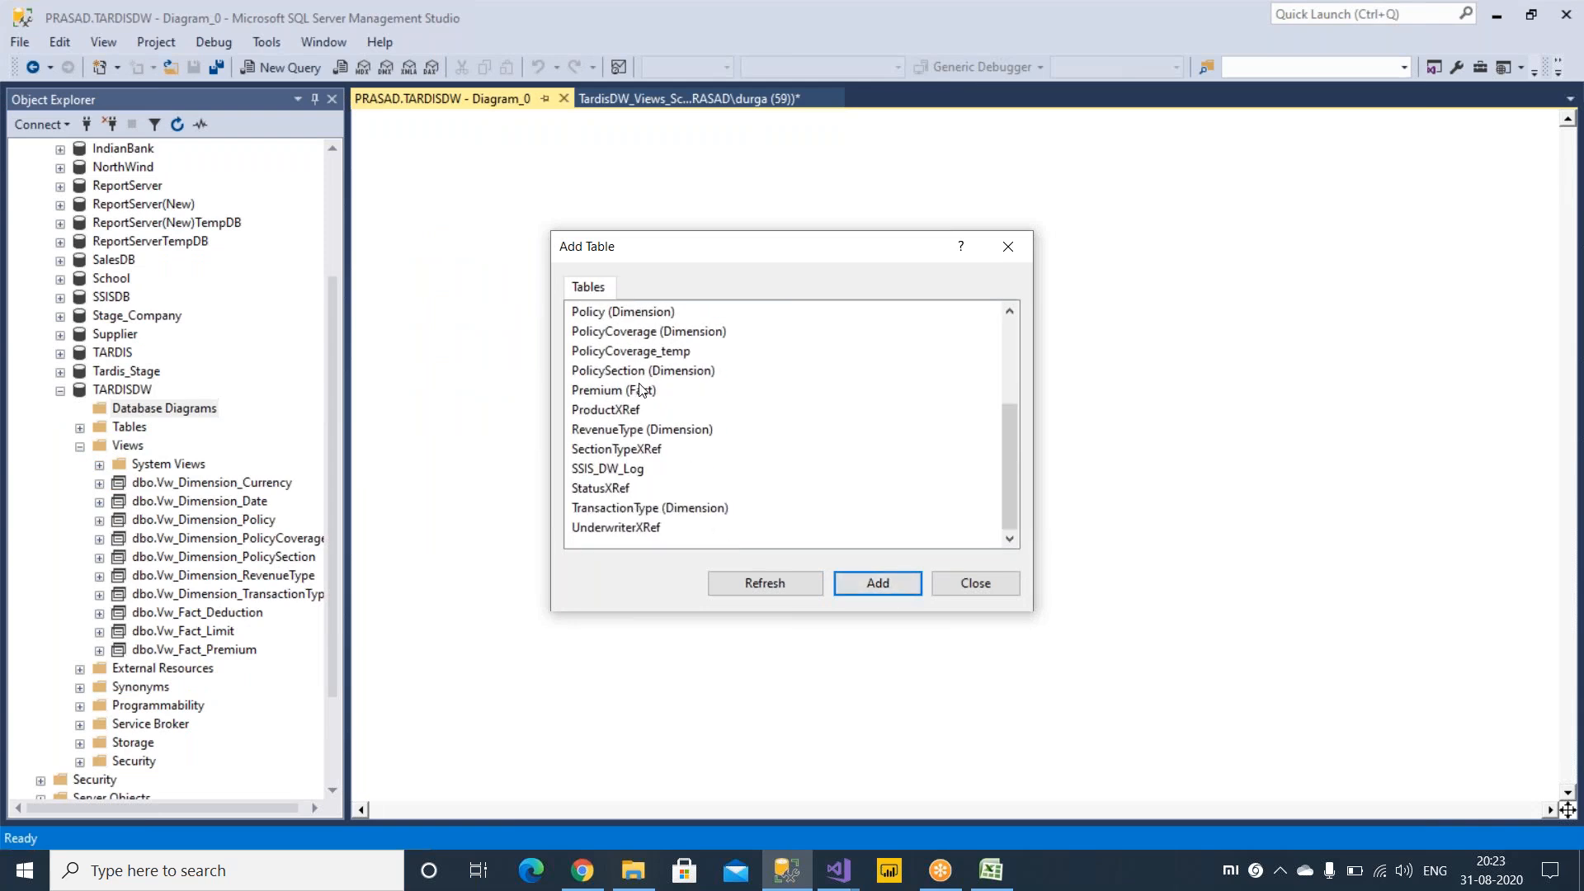
scroll(642, 390, "up", 3)
scroll(643, 390, "down", 1)
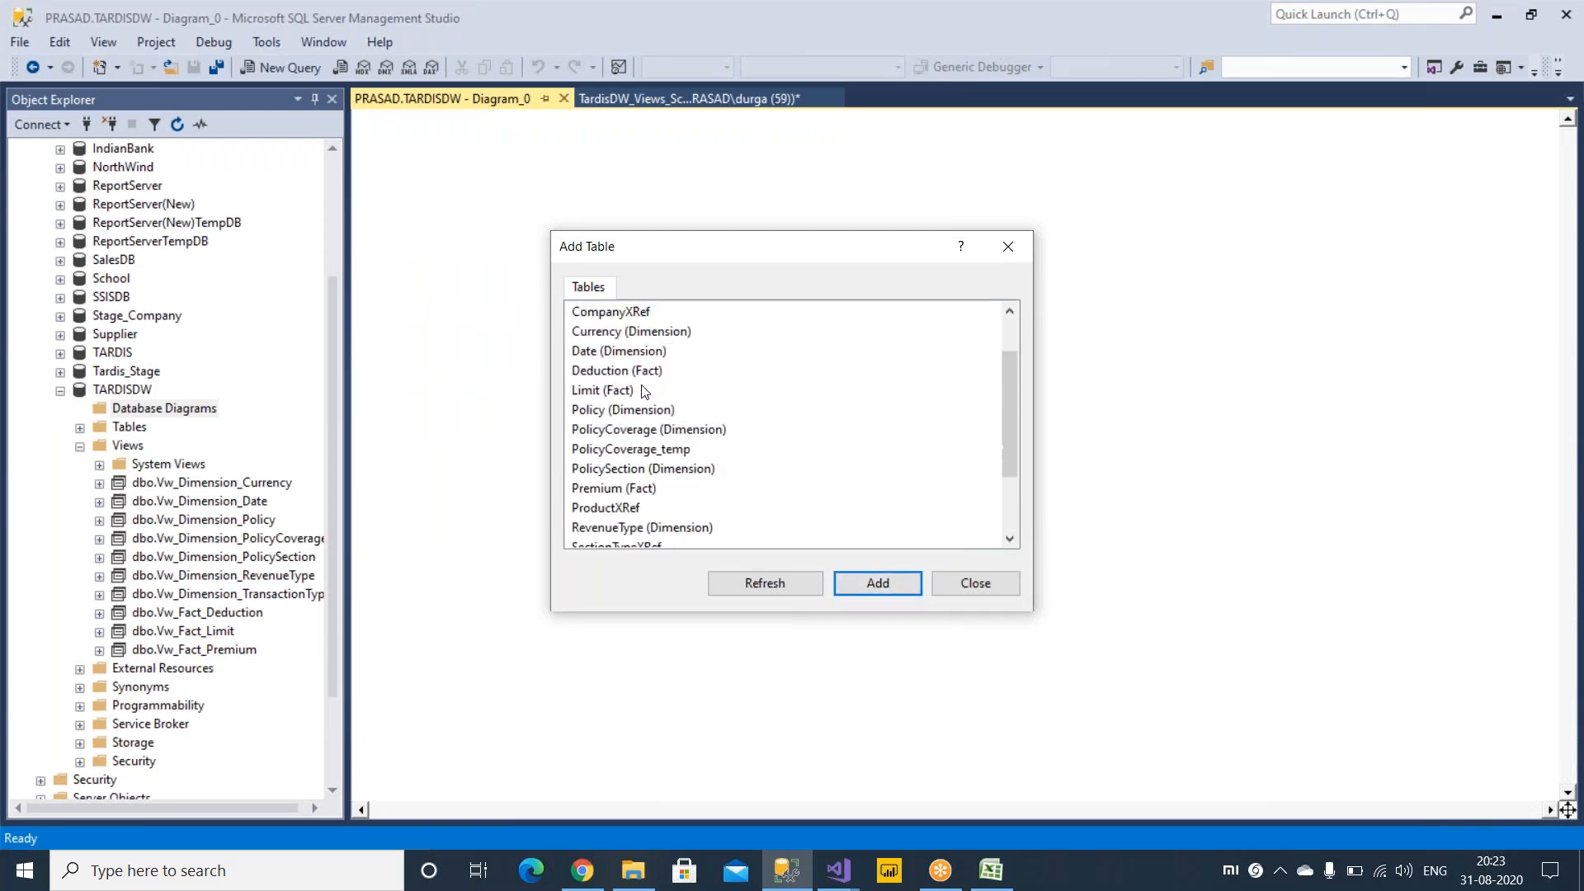
scroll(645, 391, "up", 1)
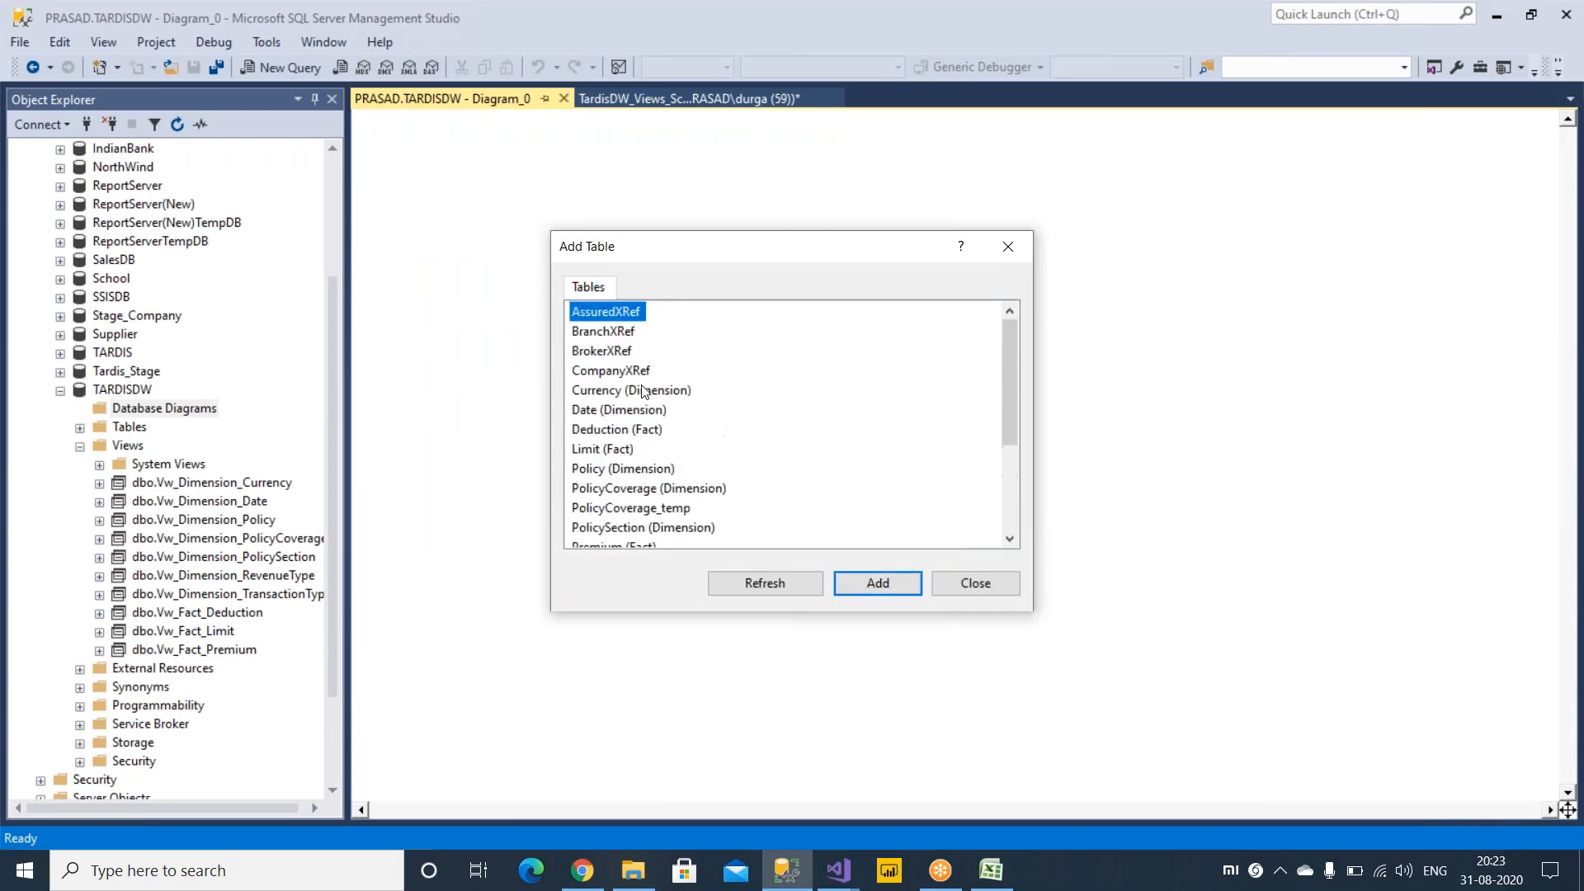
scroll(645, 463, "down", 1)
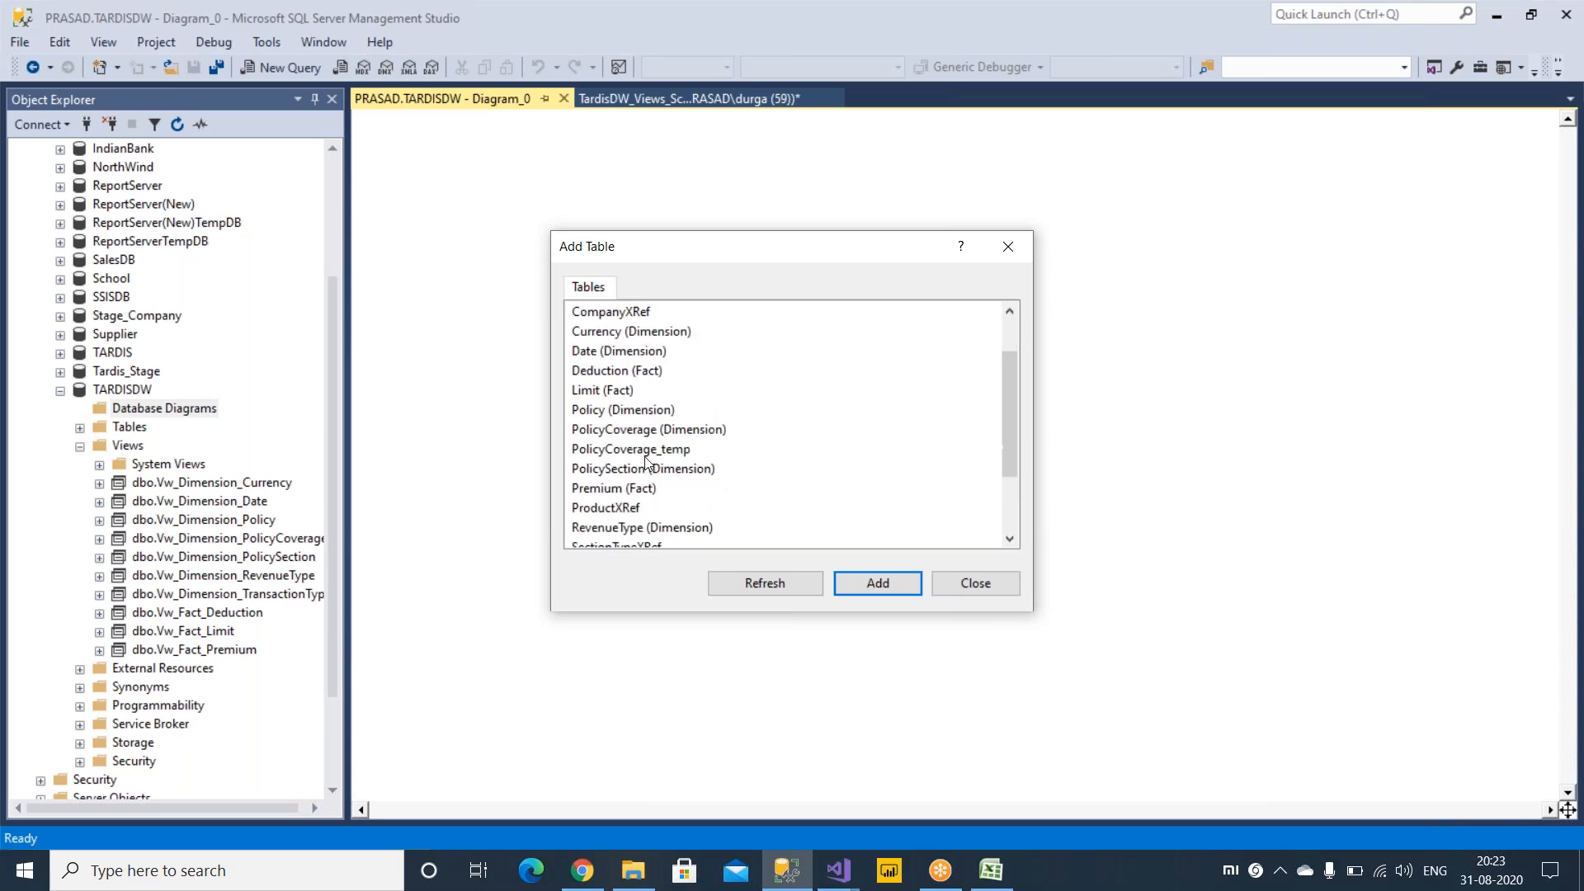
scroll(647, 463, "down", 1)
scroll(647, 463, "down", 1)
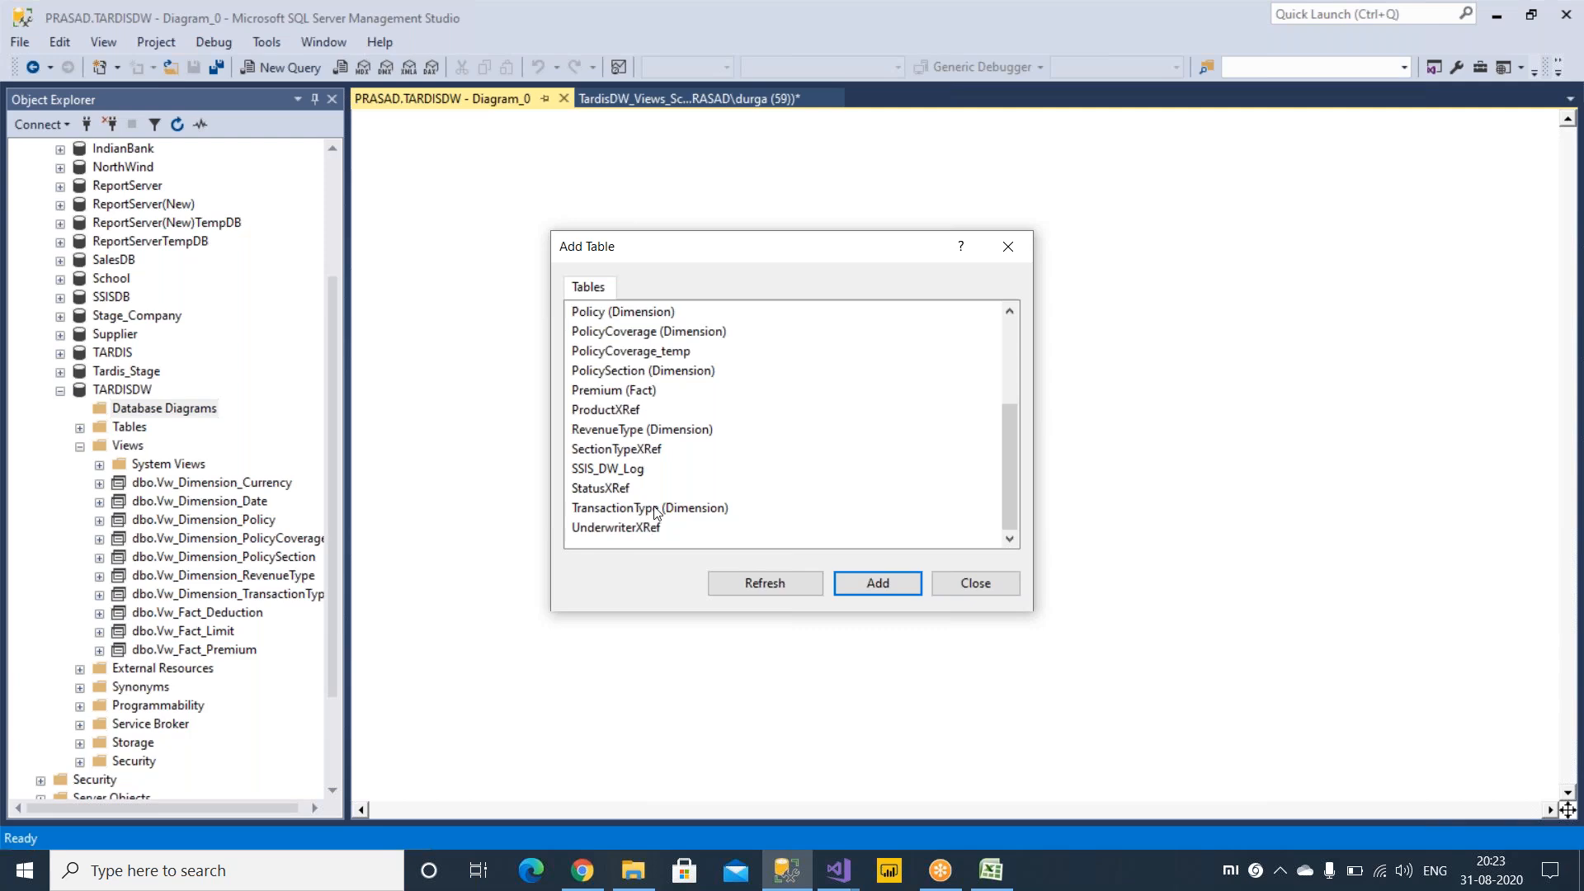
scroll(696, 467, "up", 1)
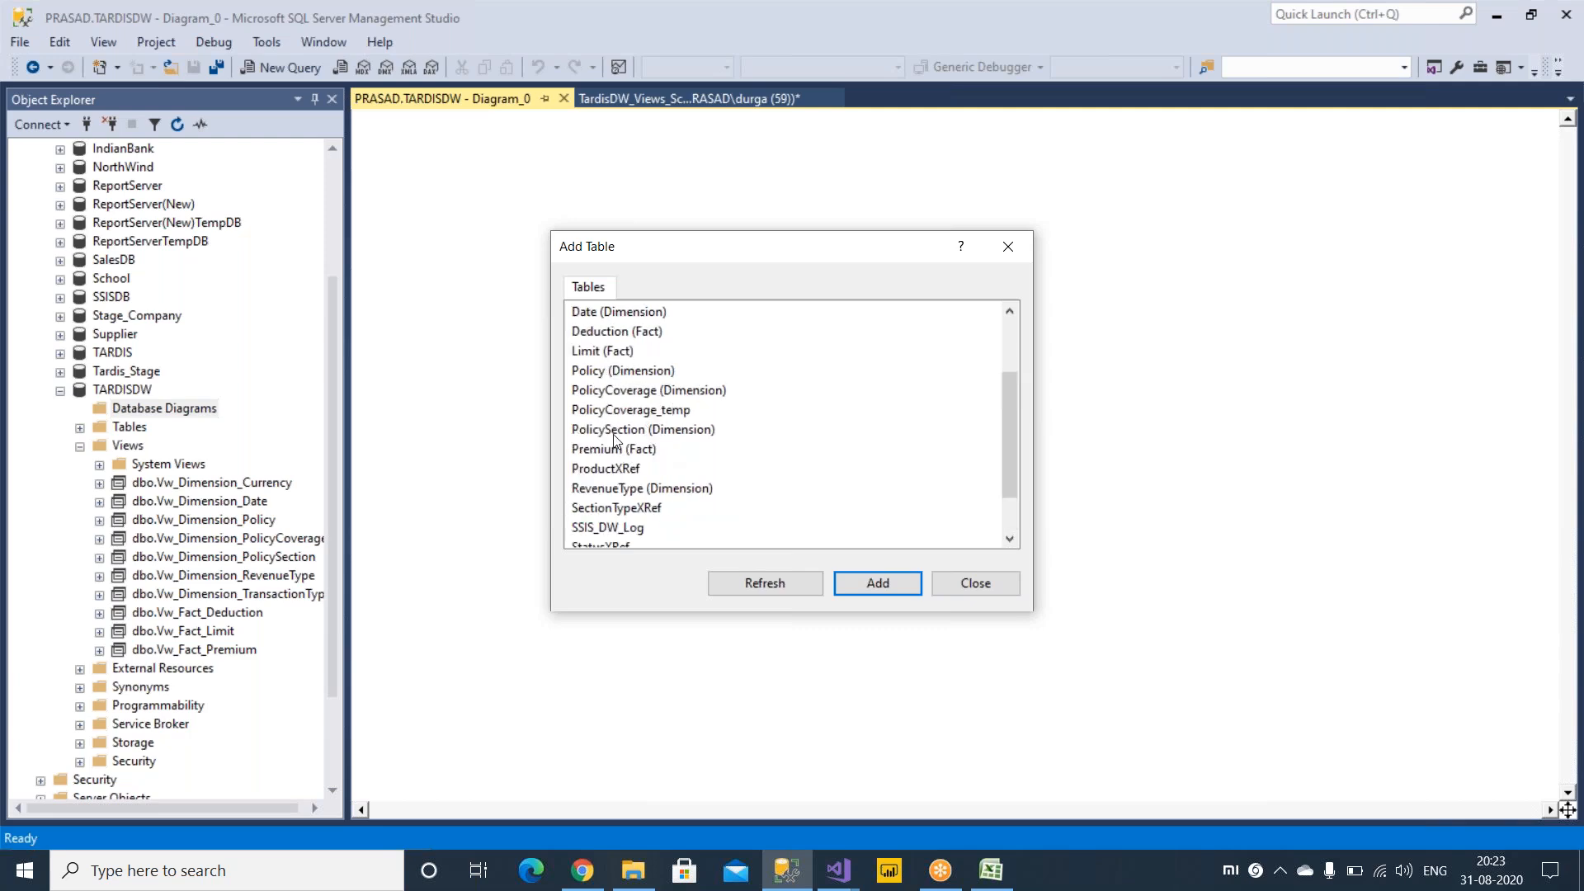
left_click(612, 373)
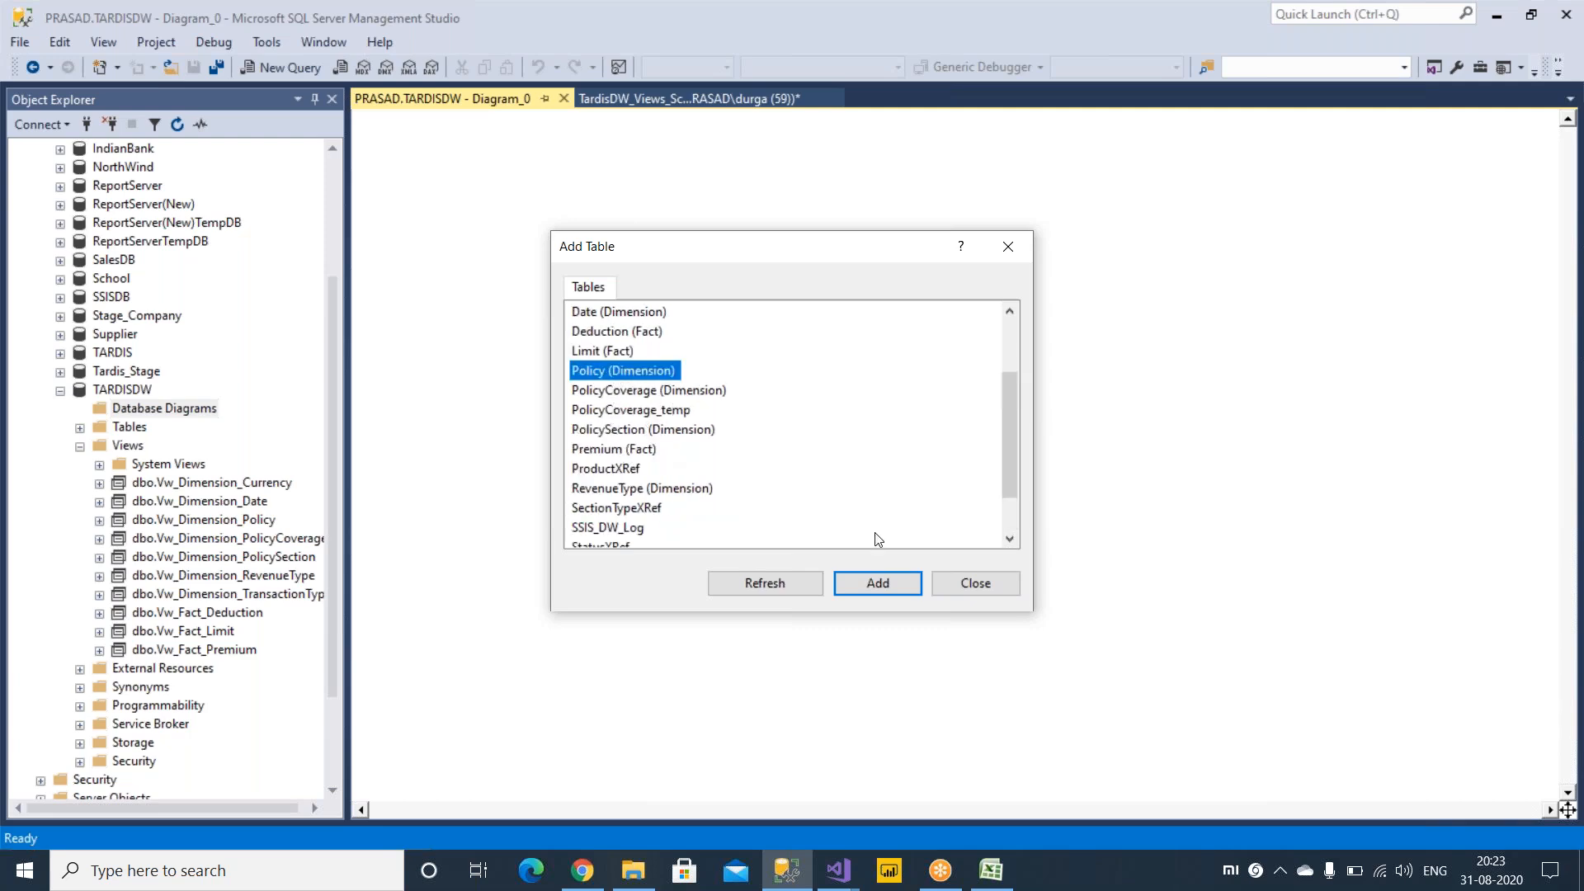
left_click(872, 580)
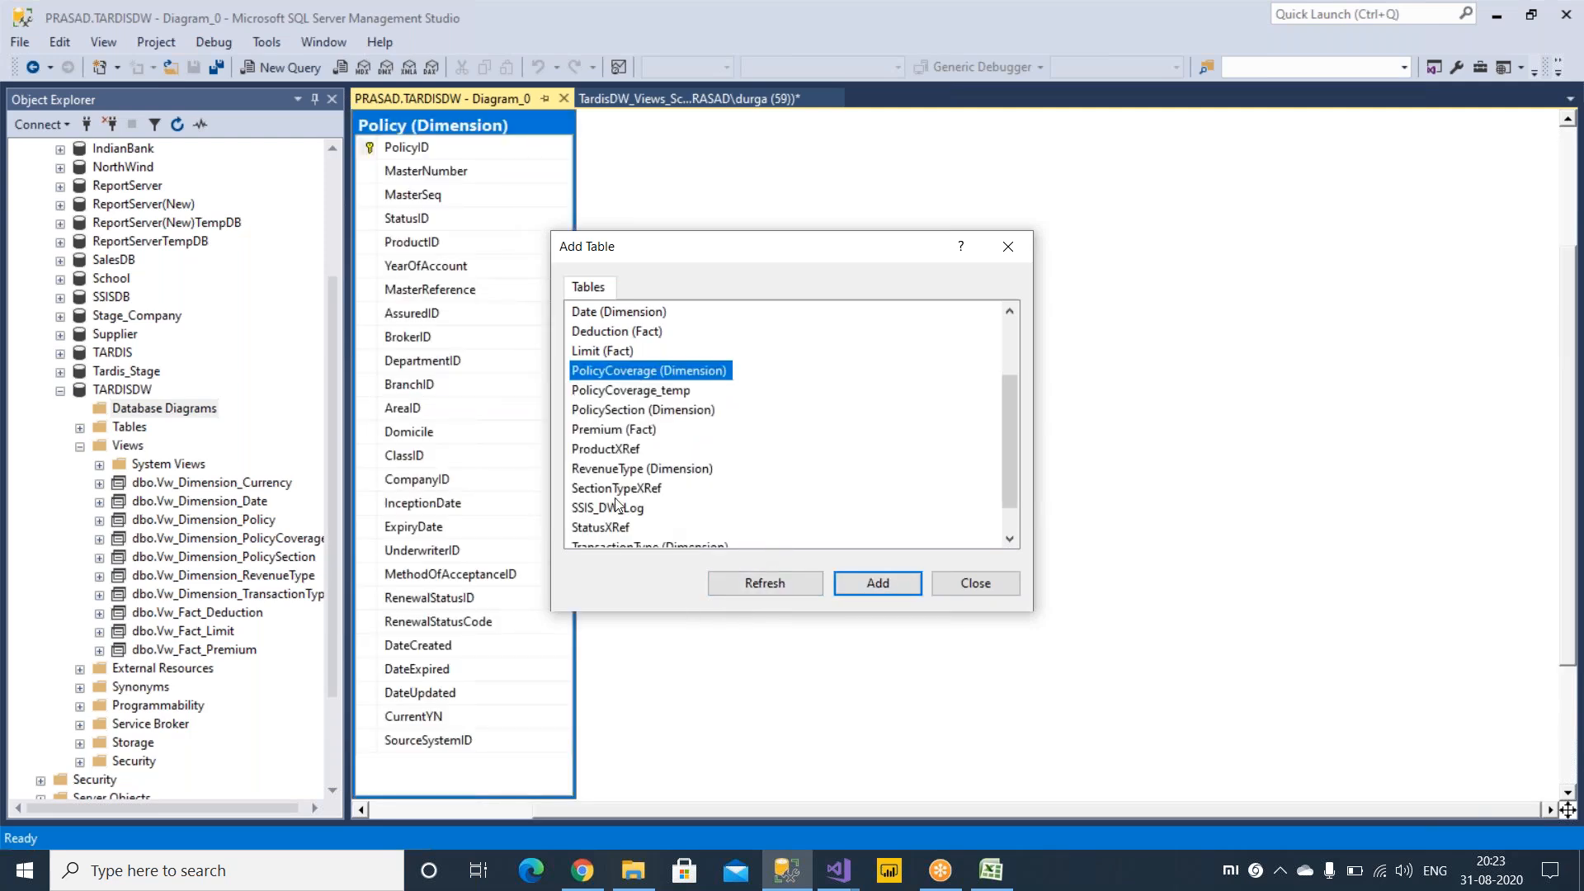
Add the PolicySection (Dimension) and PolicyCoverage_temp tables to the diagram and finish adding tables.
left_click(608, 416)
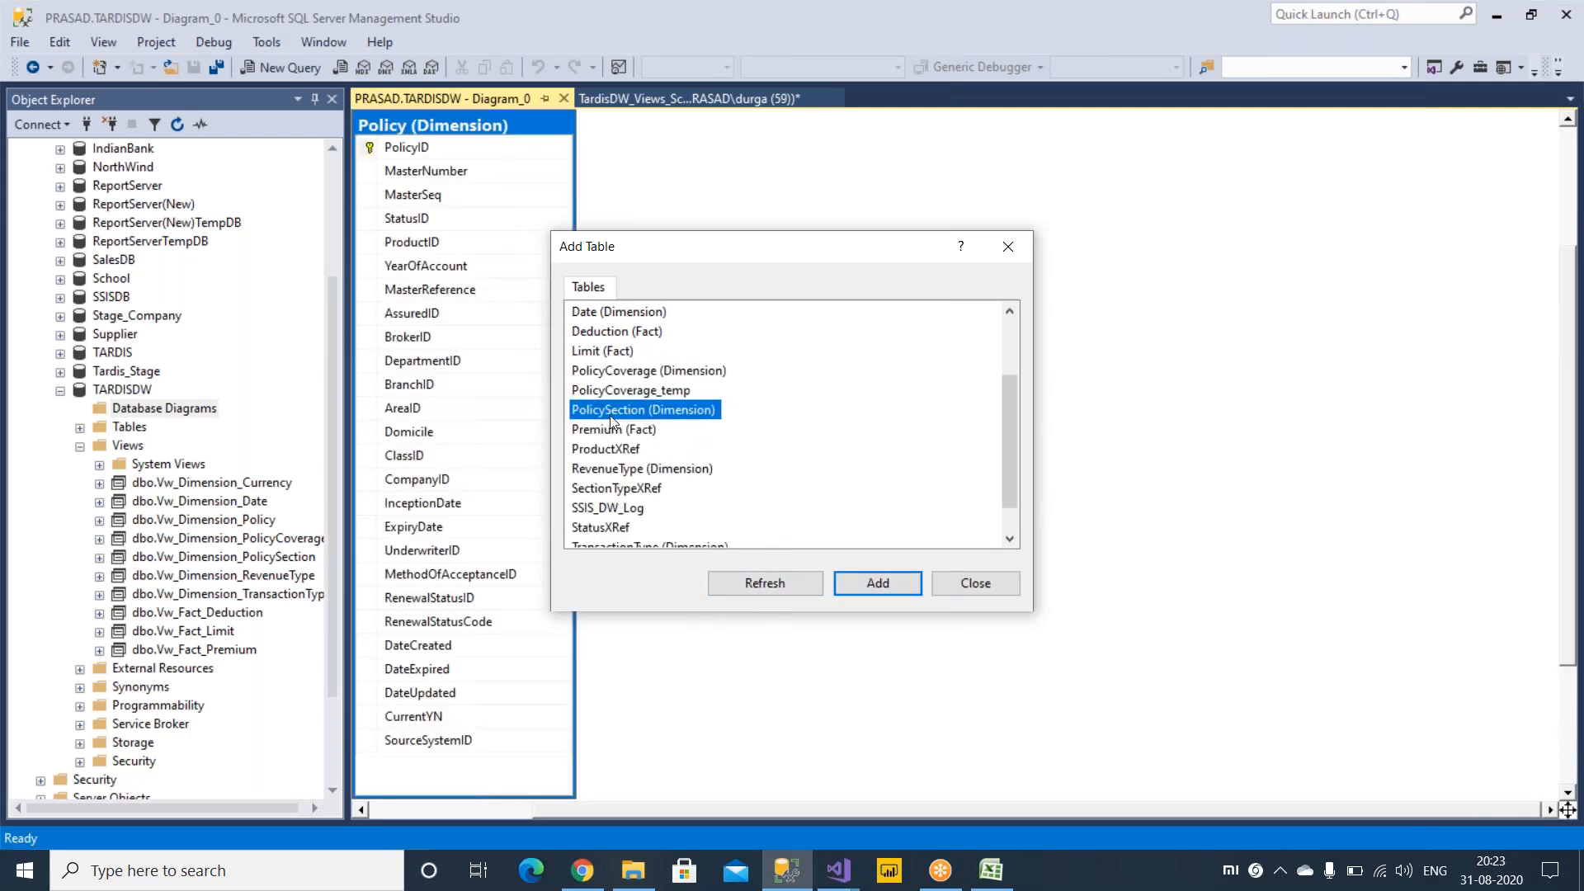
left_click(884, 582)
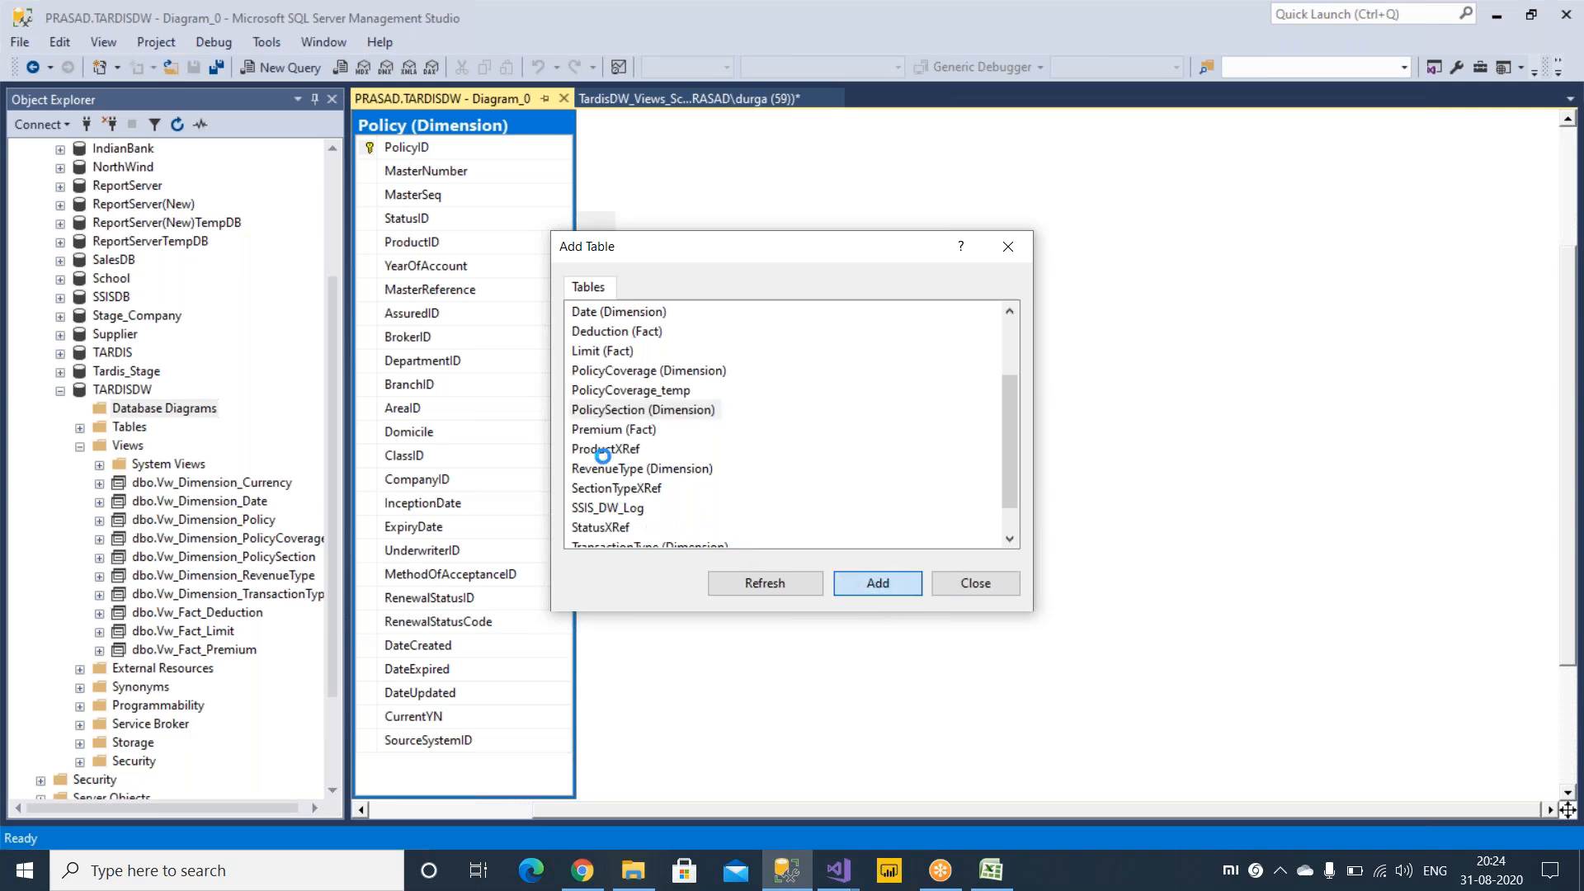
left_click(615, 389)
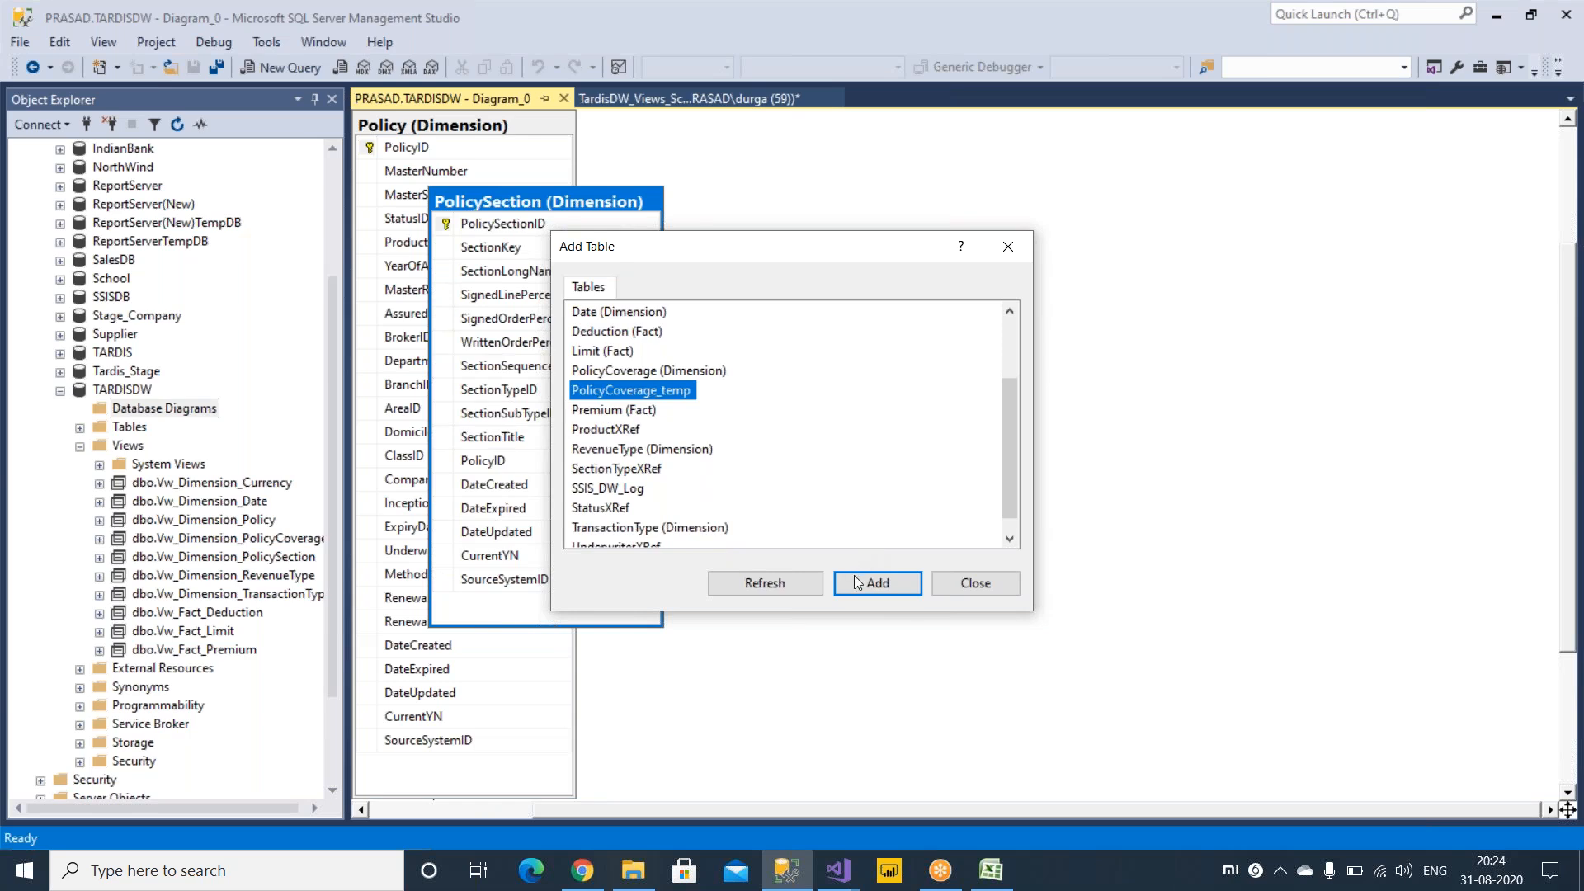
left_click(876, 583)
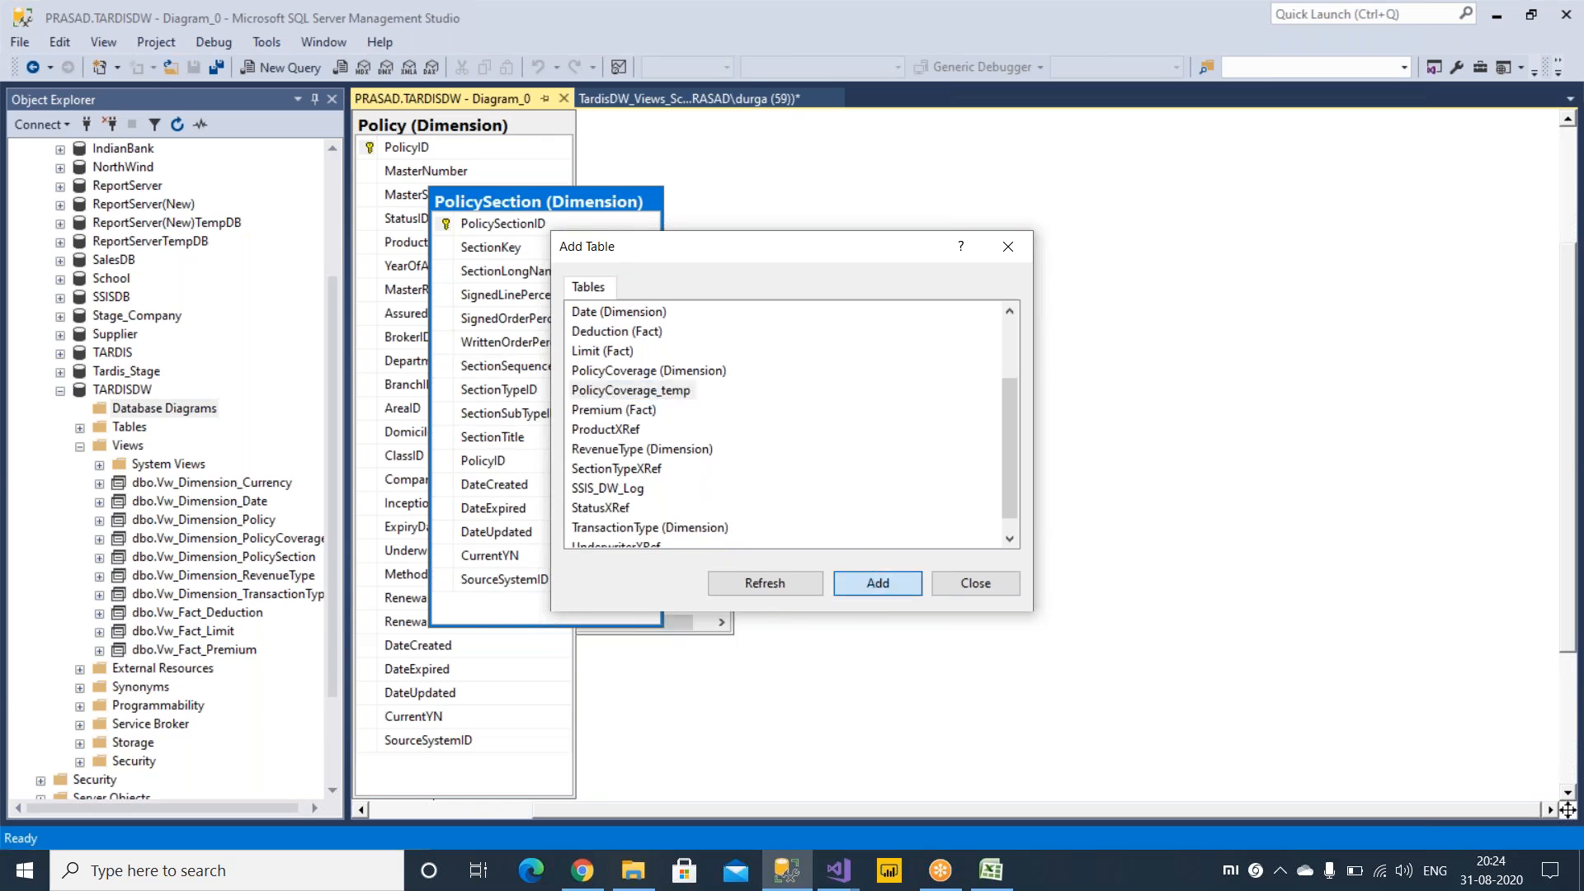
left_click_drag(841, 257, 1194, 261)
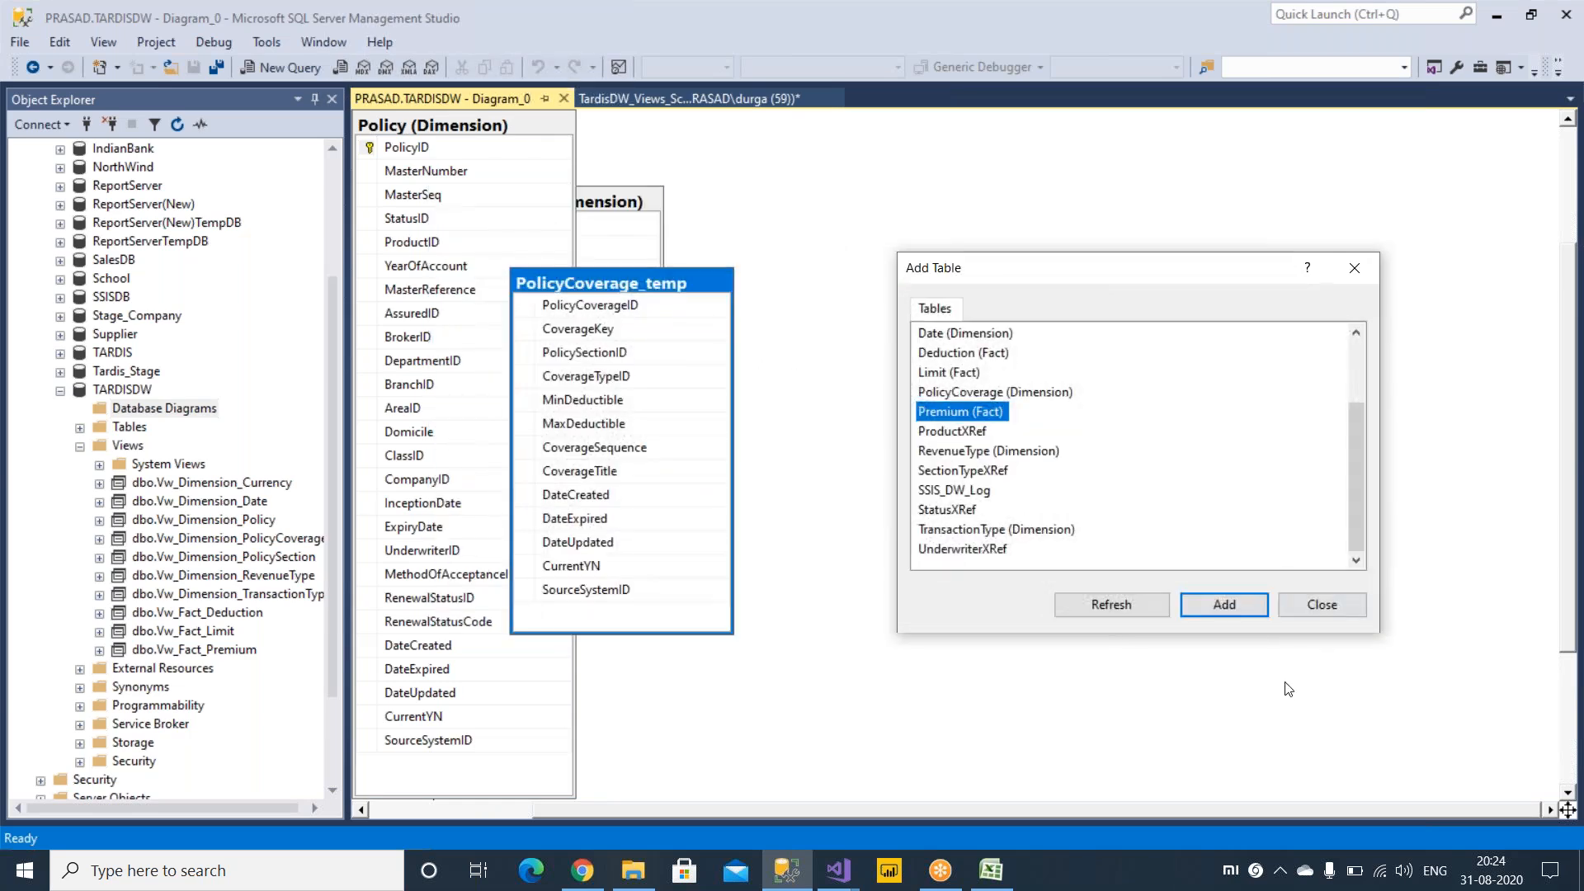
left_click(1320, 589)
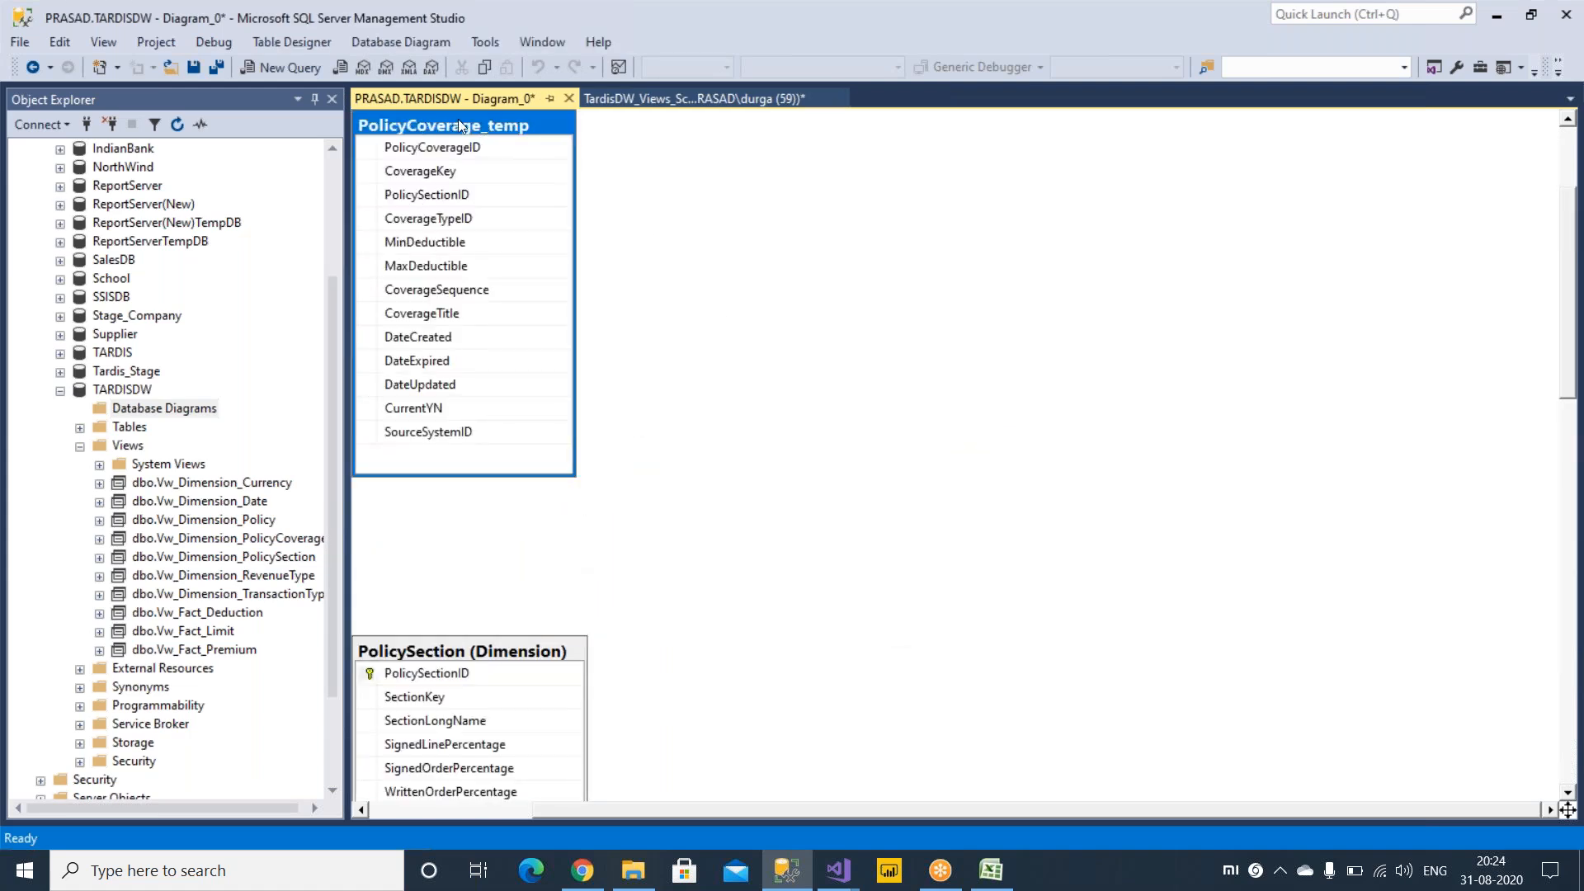
Add the PolicyCoverage (Dimension) table to the database diagram and finish adding tables.
left_click(746, 300)
right_click(745, 300)
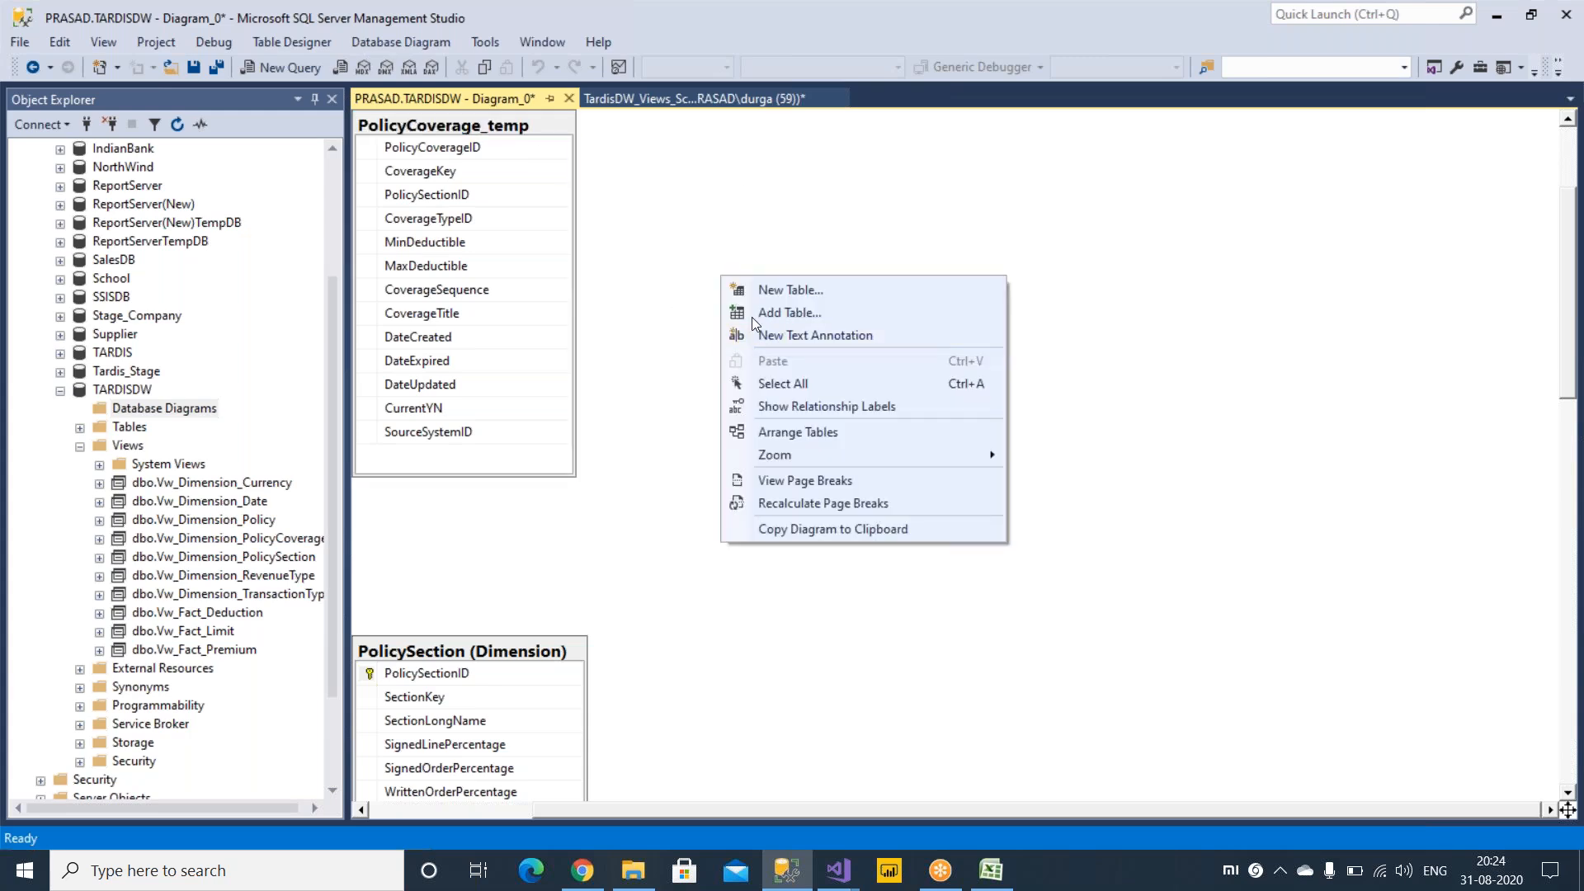
left_click(784, 315)
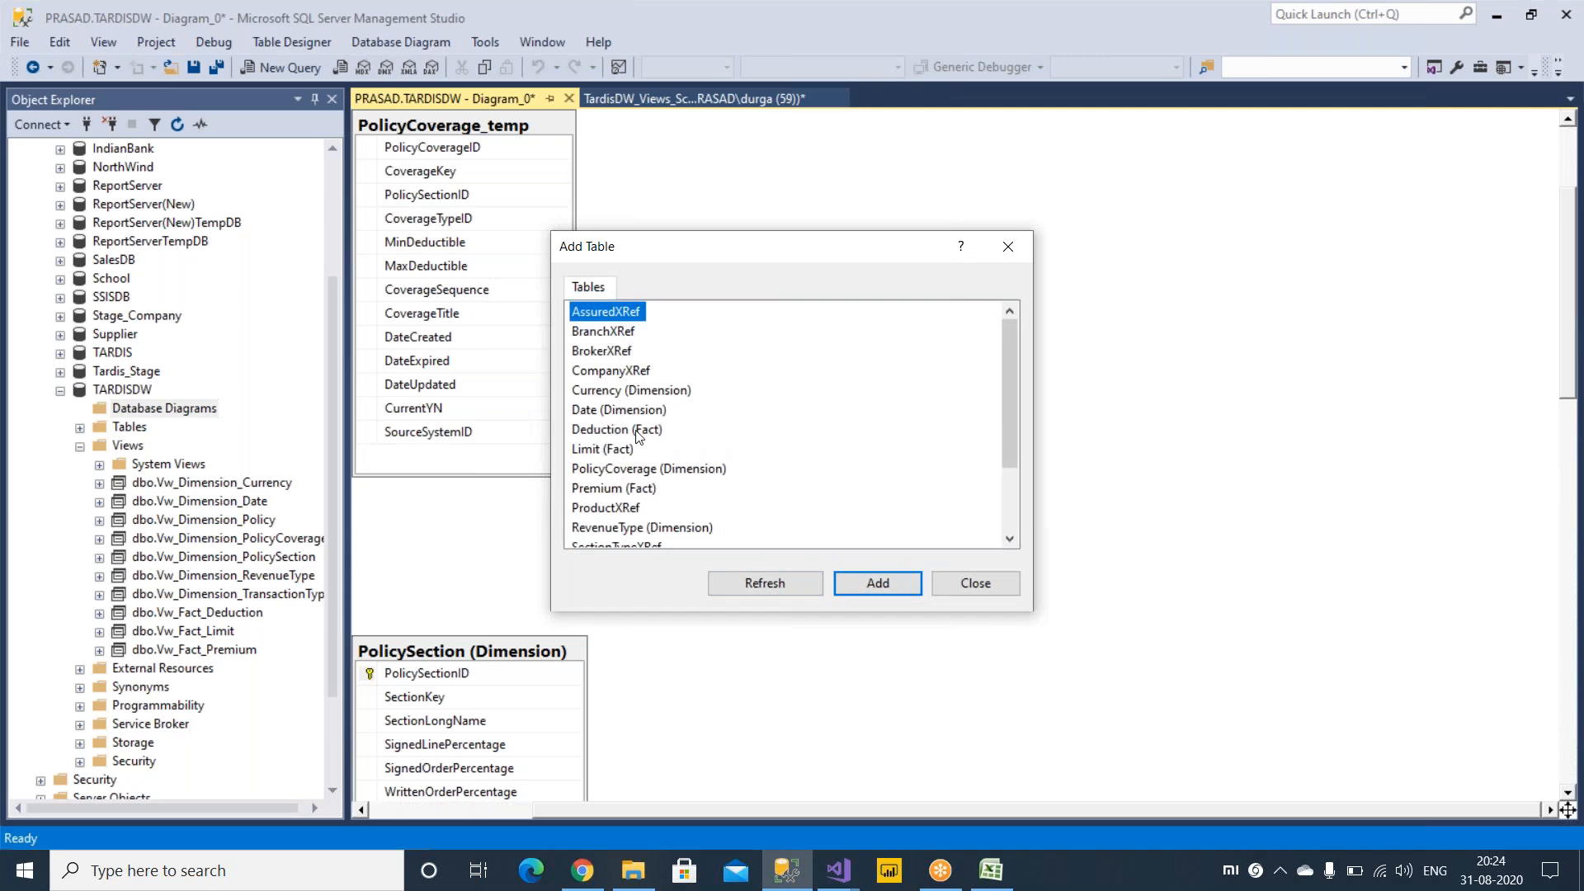
scroll(670, 437, "down", 1)
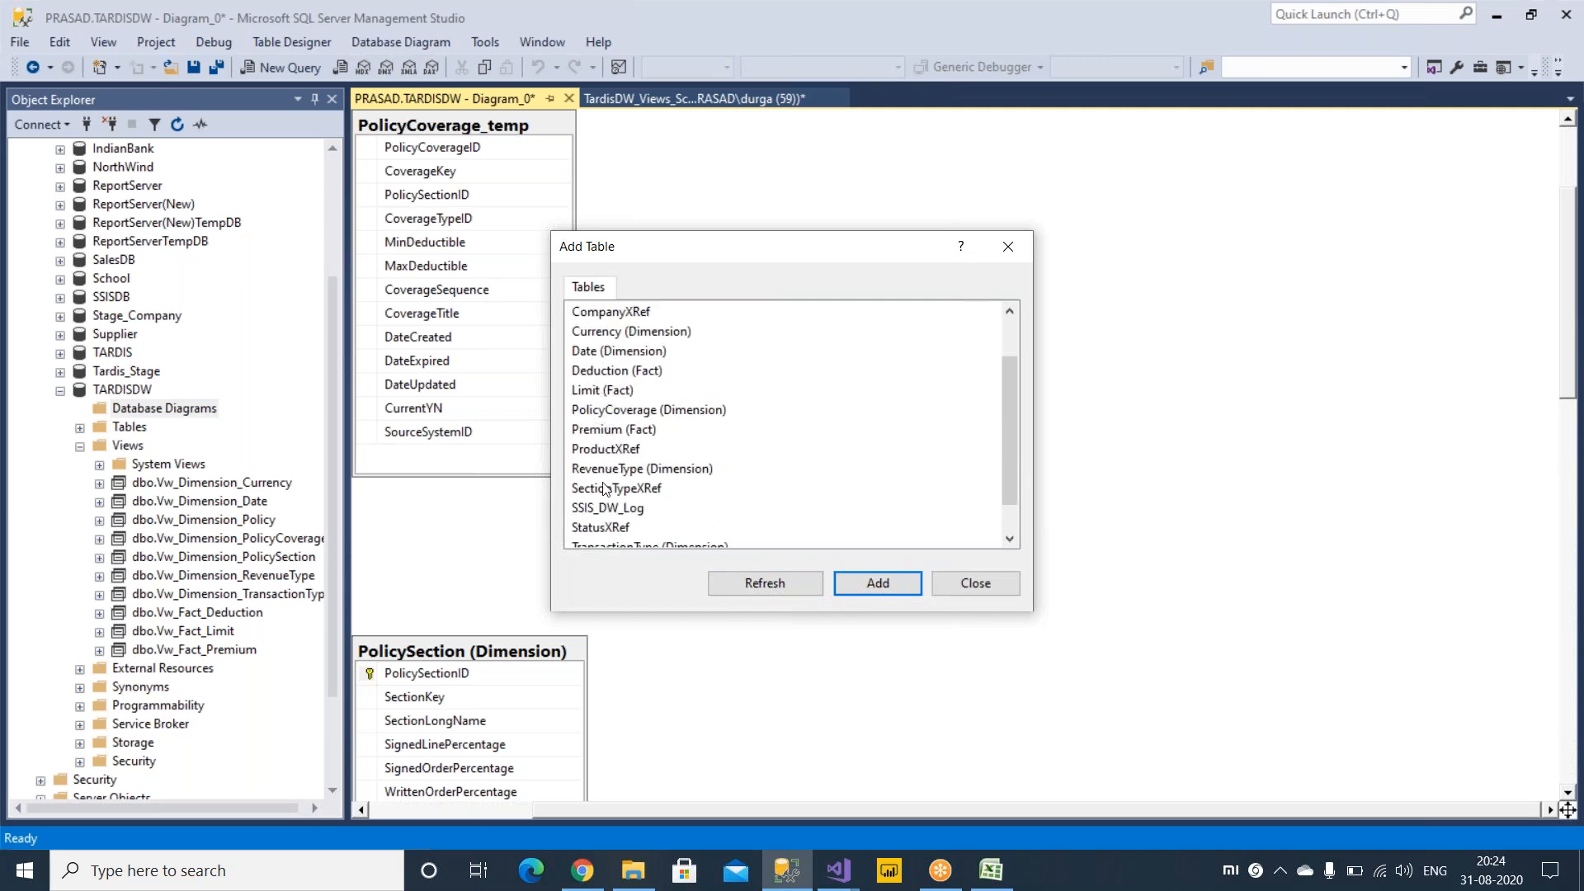
scroll(610, 426, "up", 1)
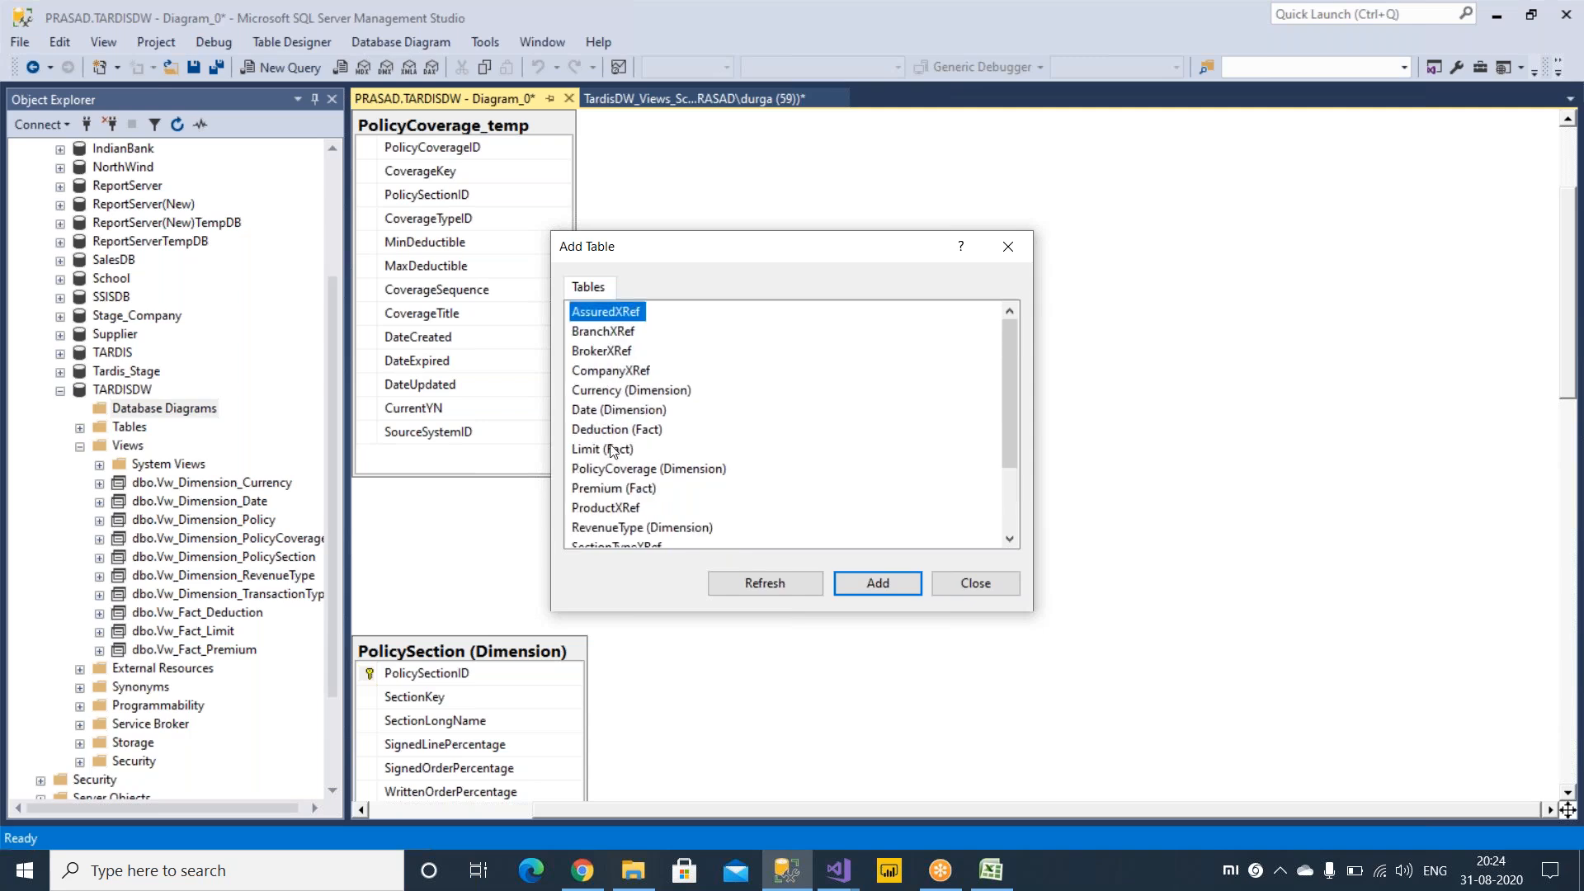
left_click_drag(1014, 417, 1019, 490)
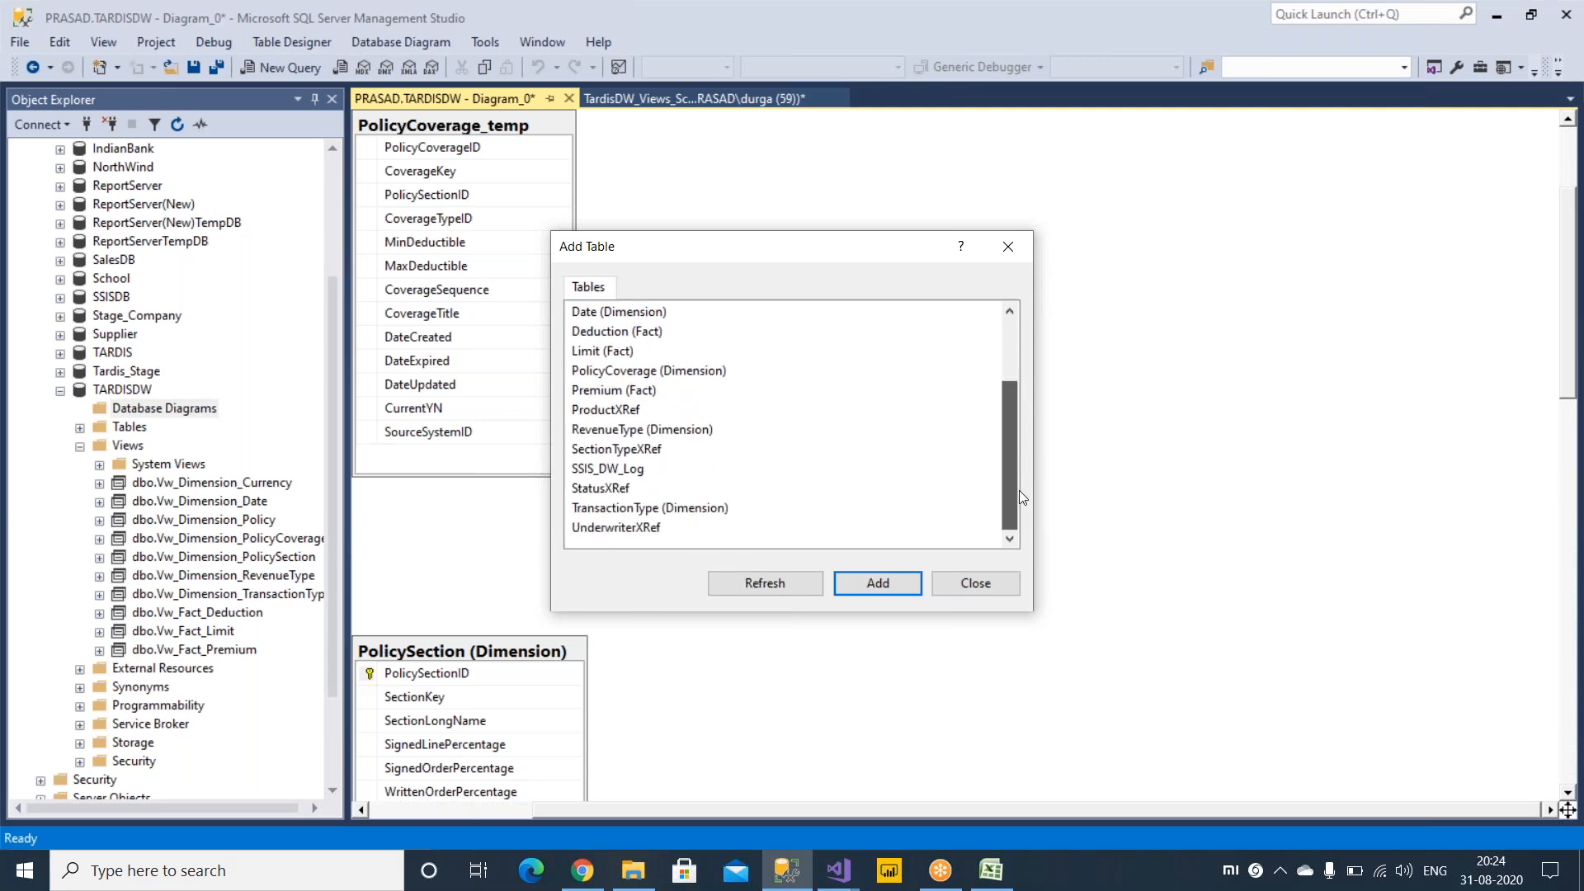
left_click_drag(1020, 490, 1012, 403)
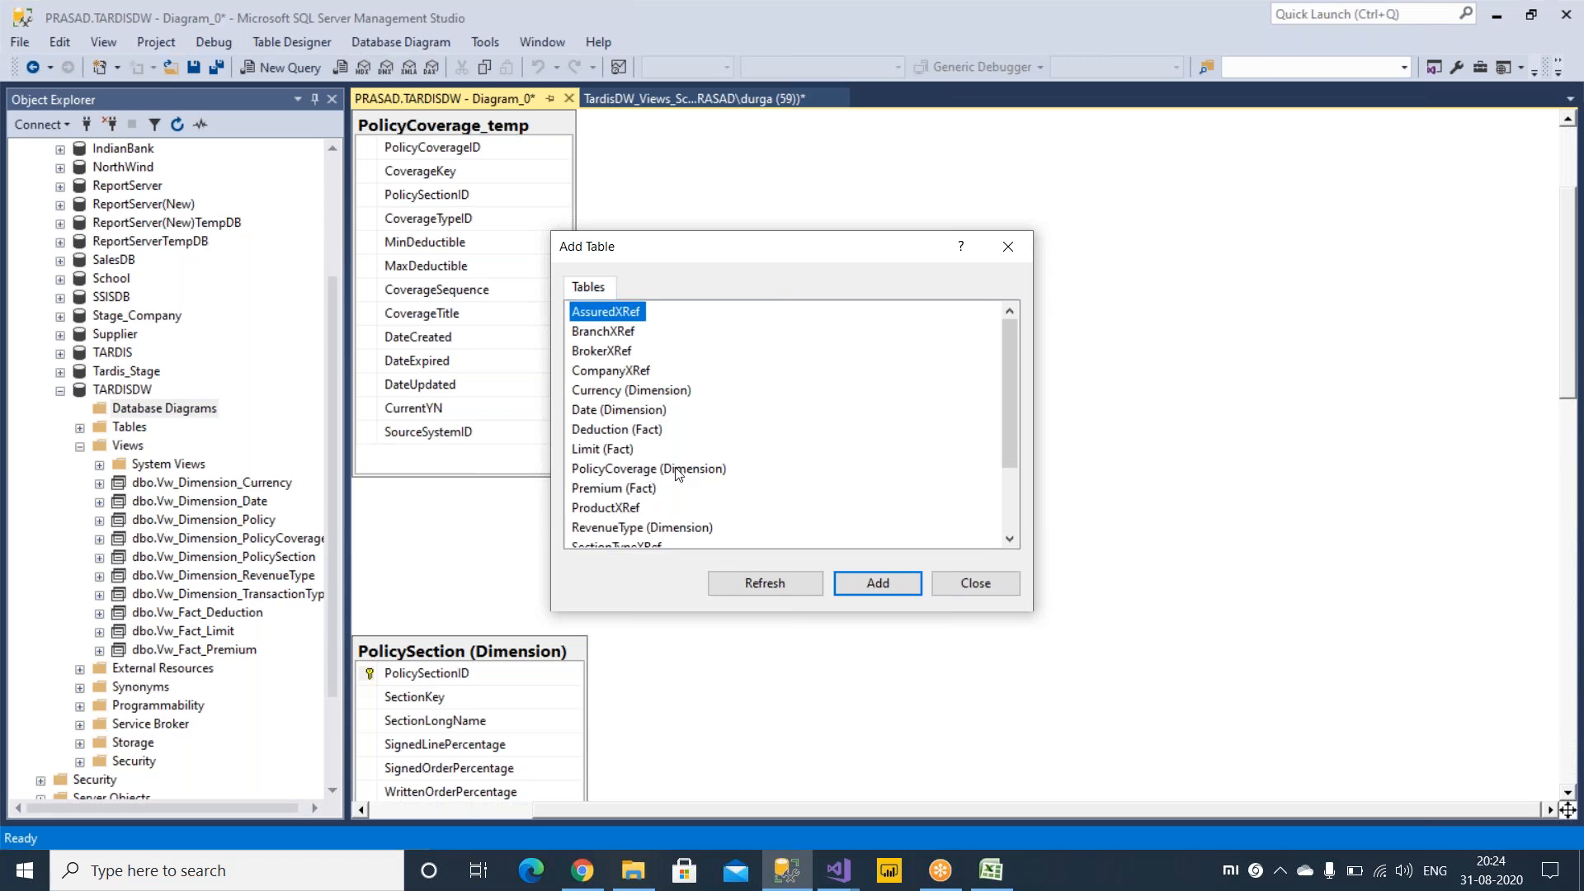
left_click(622, 469)
left_click(876, 582)
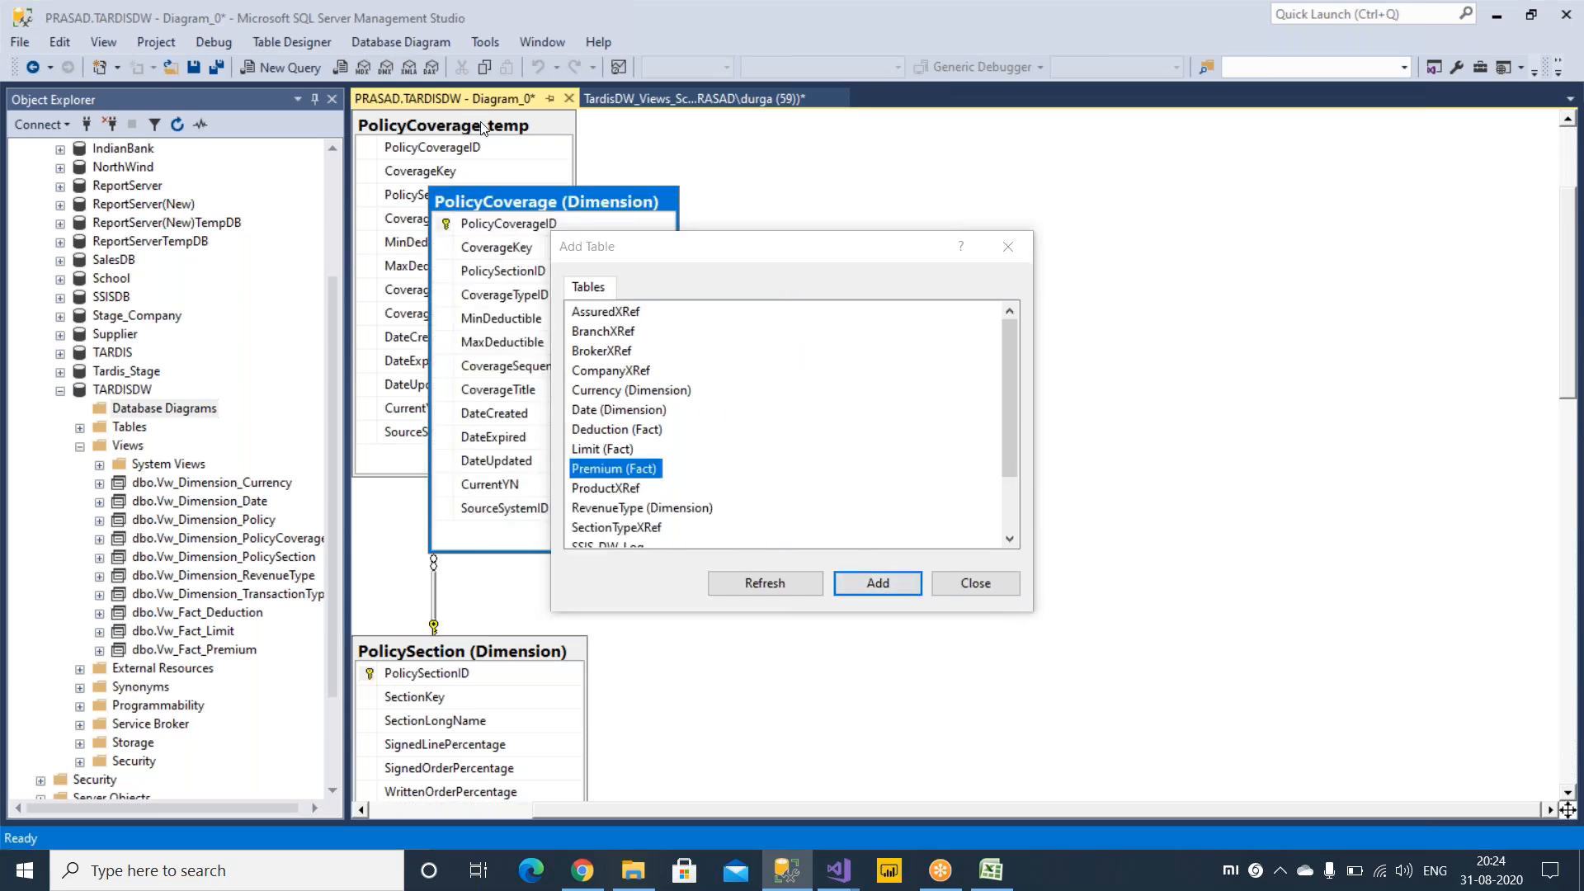
left_click(973, 579)
Move the PolicyCoverage_temp table away from the overlapping PolicyCoverage (Dimension) table, placing it alongside with a clear gap.
left_click_drag(361, 122, 770, 176)
right_click(913, 191)
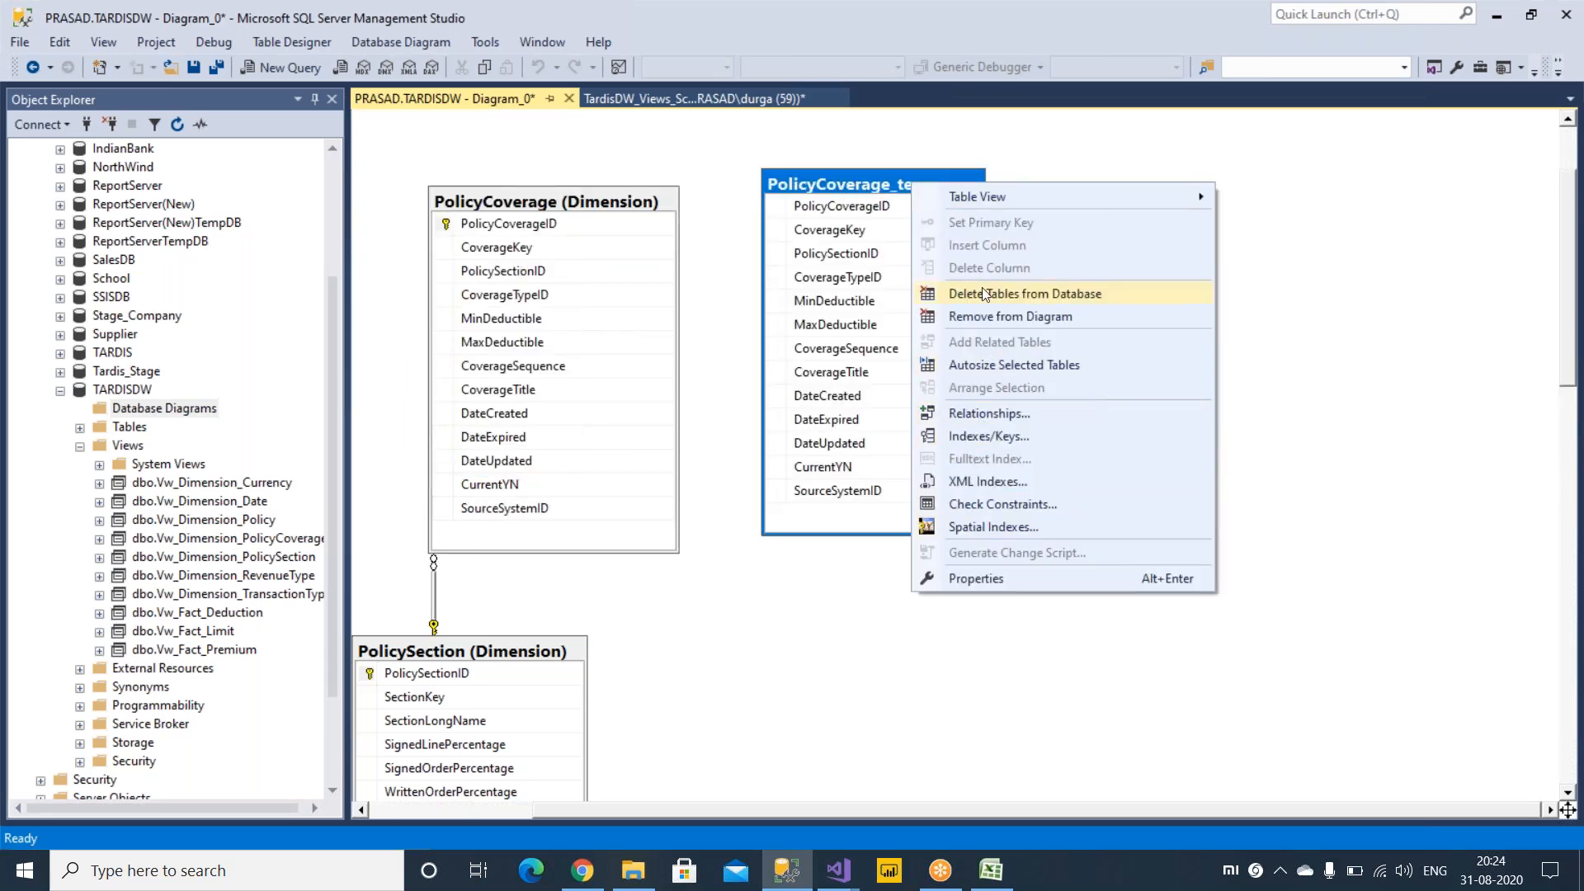
left_click(816, 180)
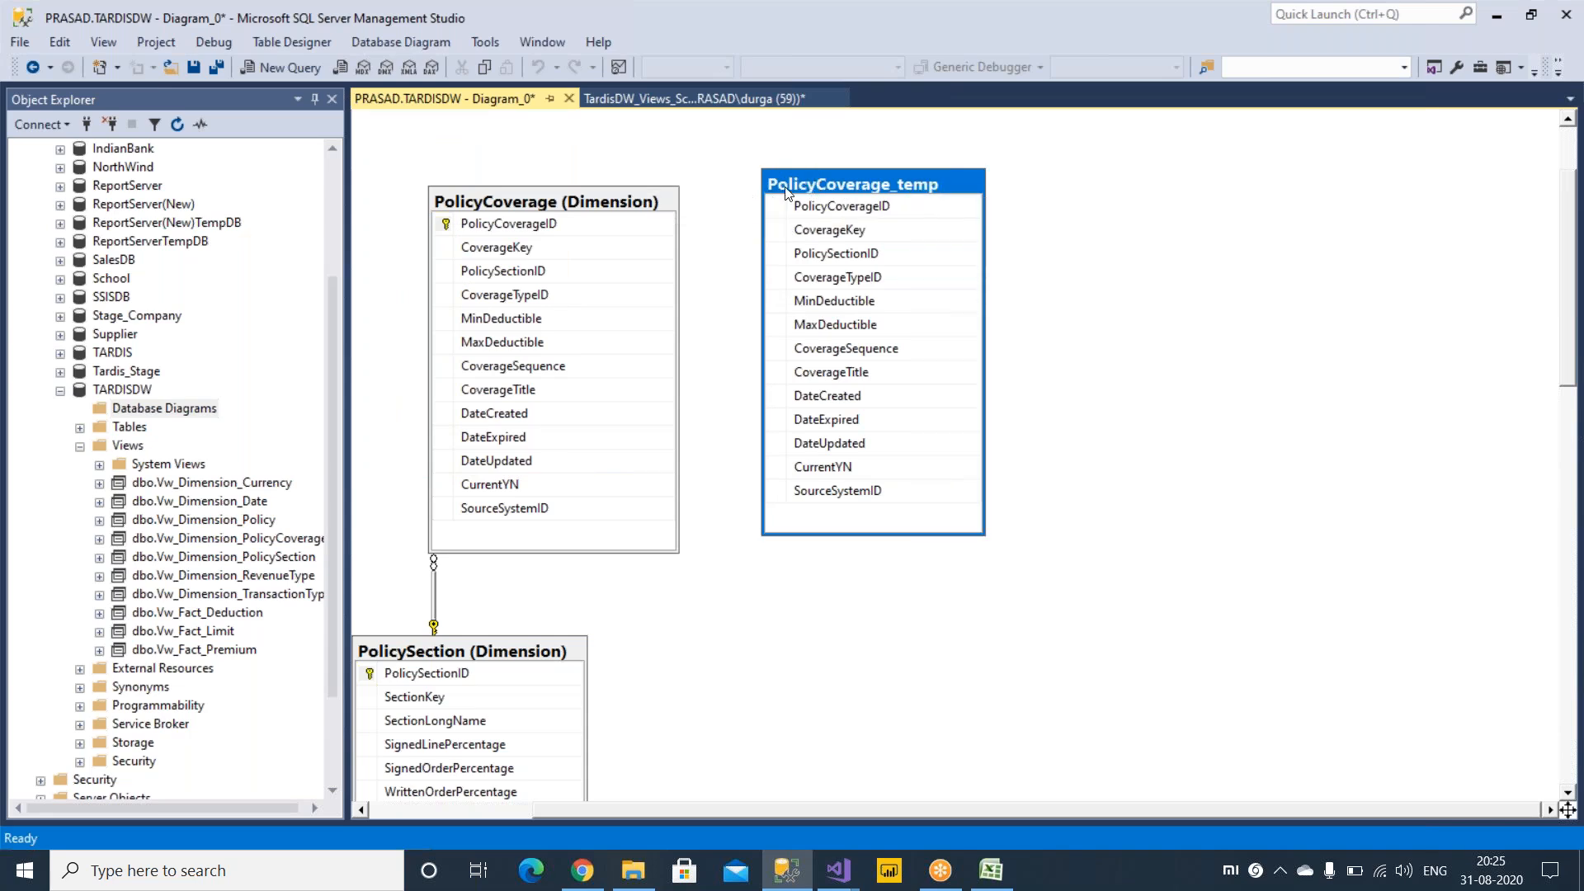
right_click(726, 194)
left_click(684, 182)
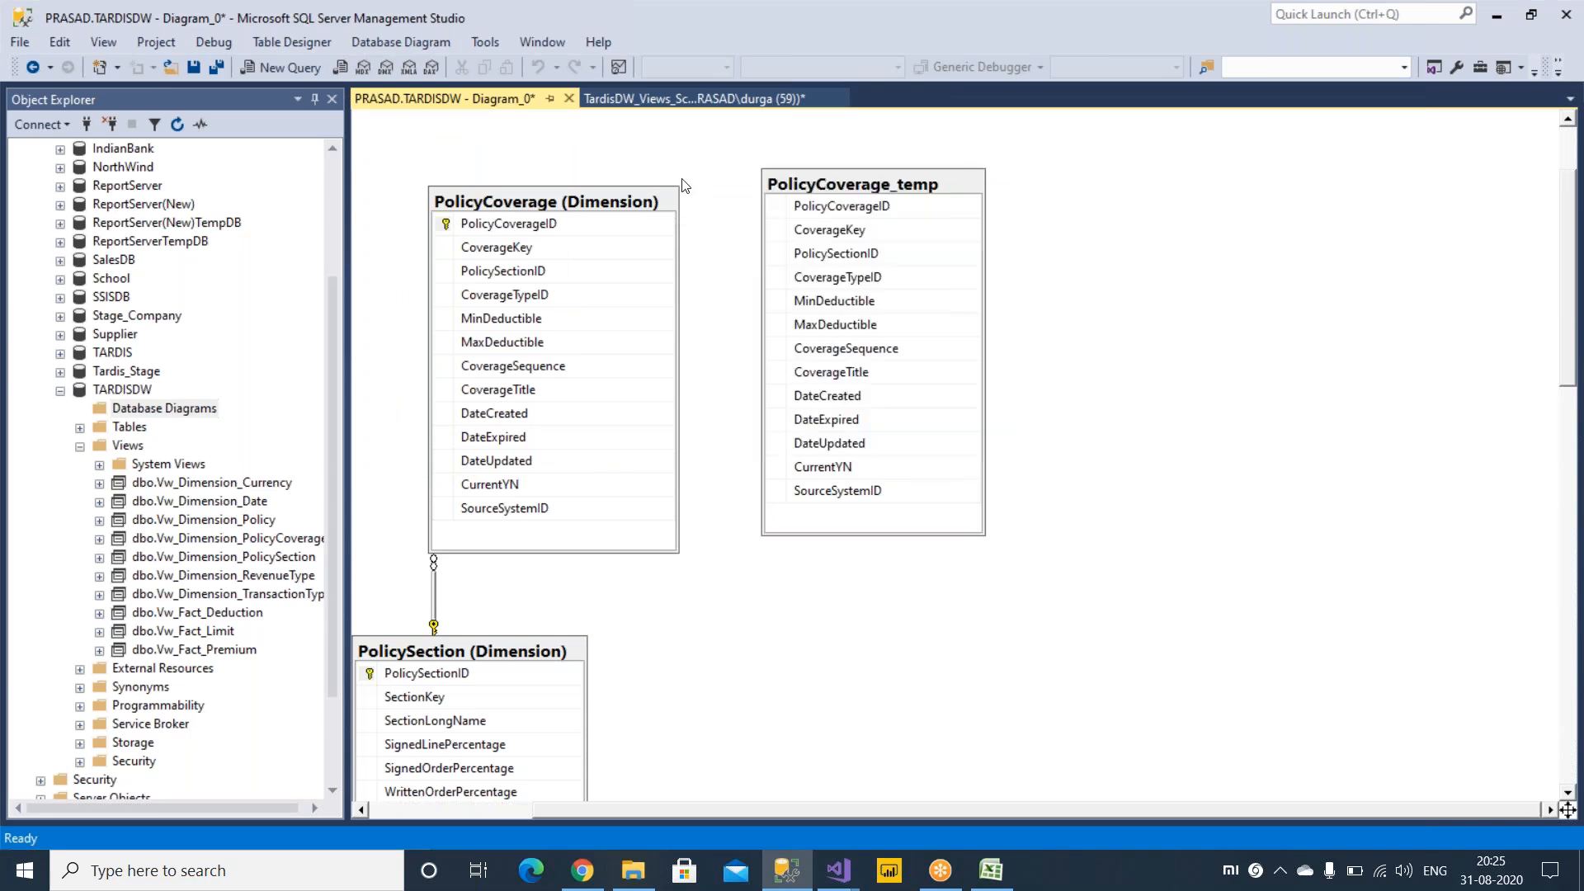
Examine how PolicyCoverage (Dimension), PolicySection (Dimension) and Policy (Dimension) are linked, checking the PolicySectionID columns on both sides.
scroll(1084, 387, "down", 3)
scroll(1092, 393, "down", 2)
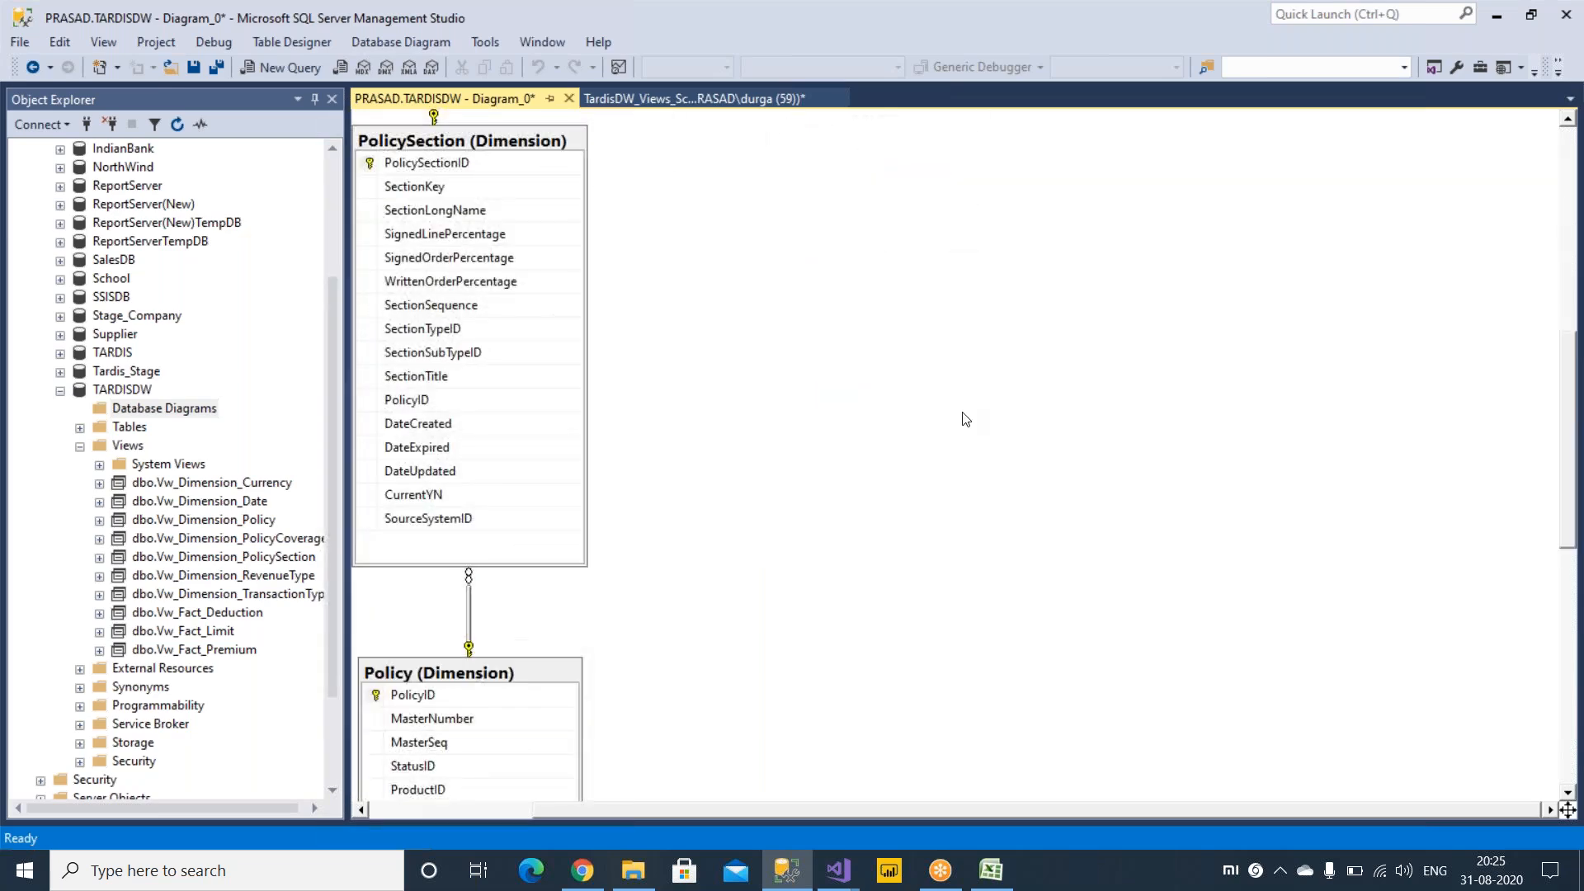
scroll(962, 417, "up", 3)
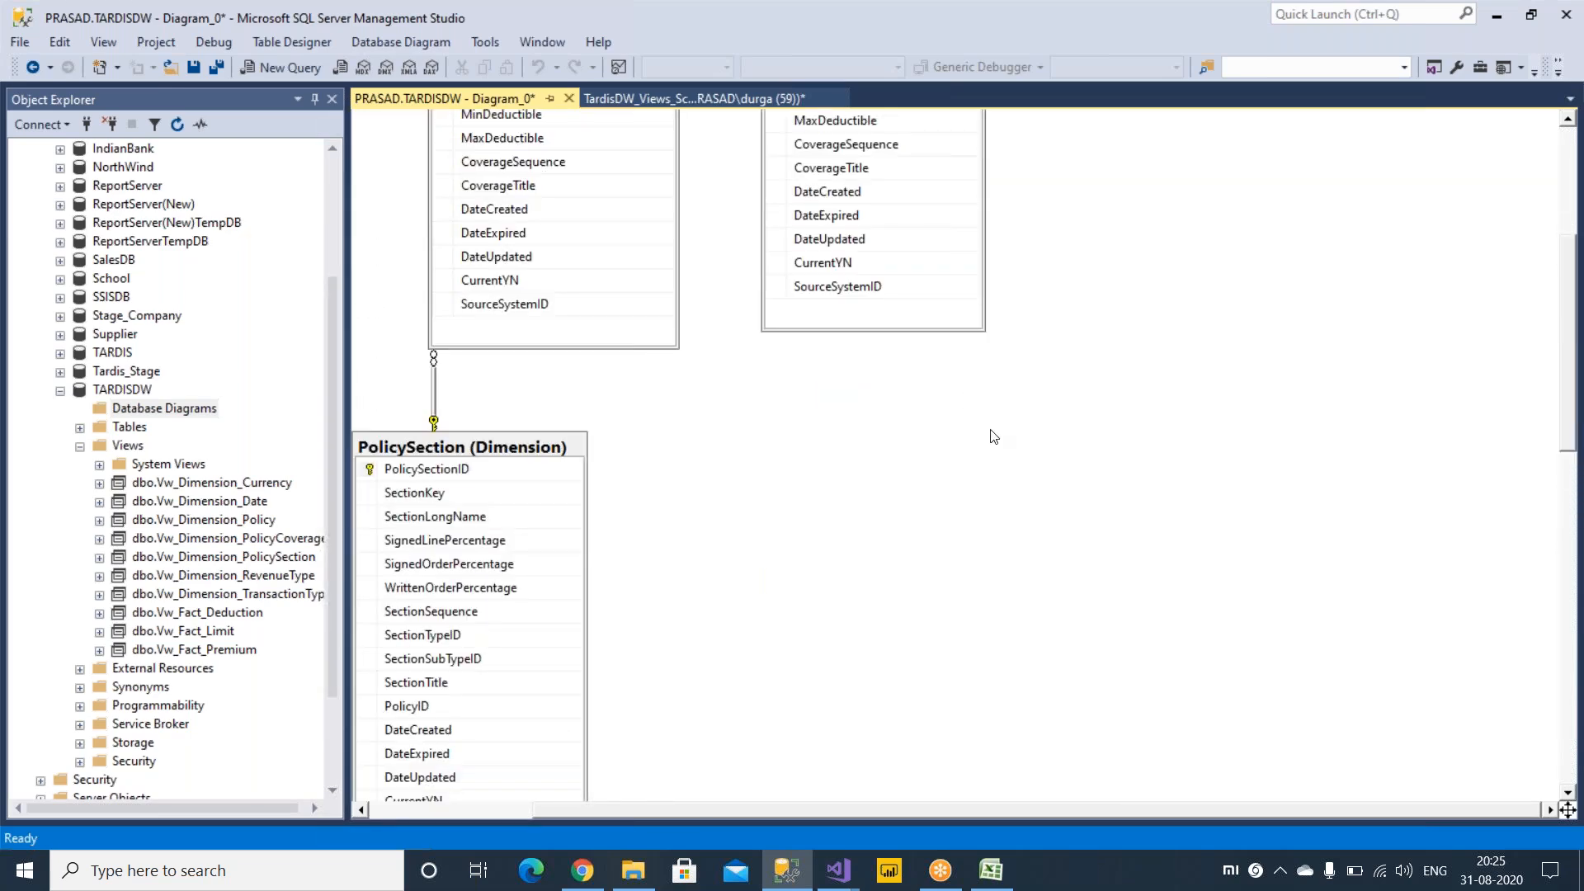
scroll(994, 435, "up", 2)
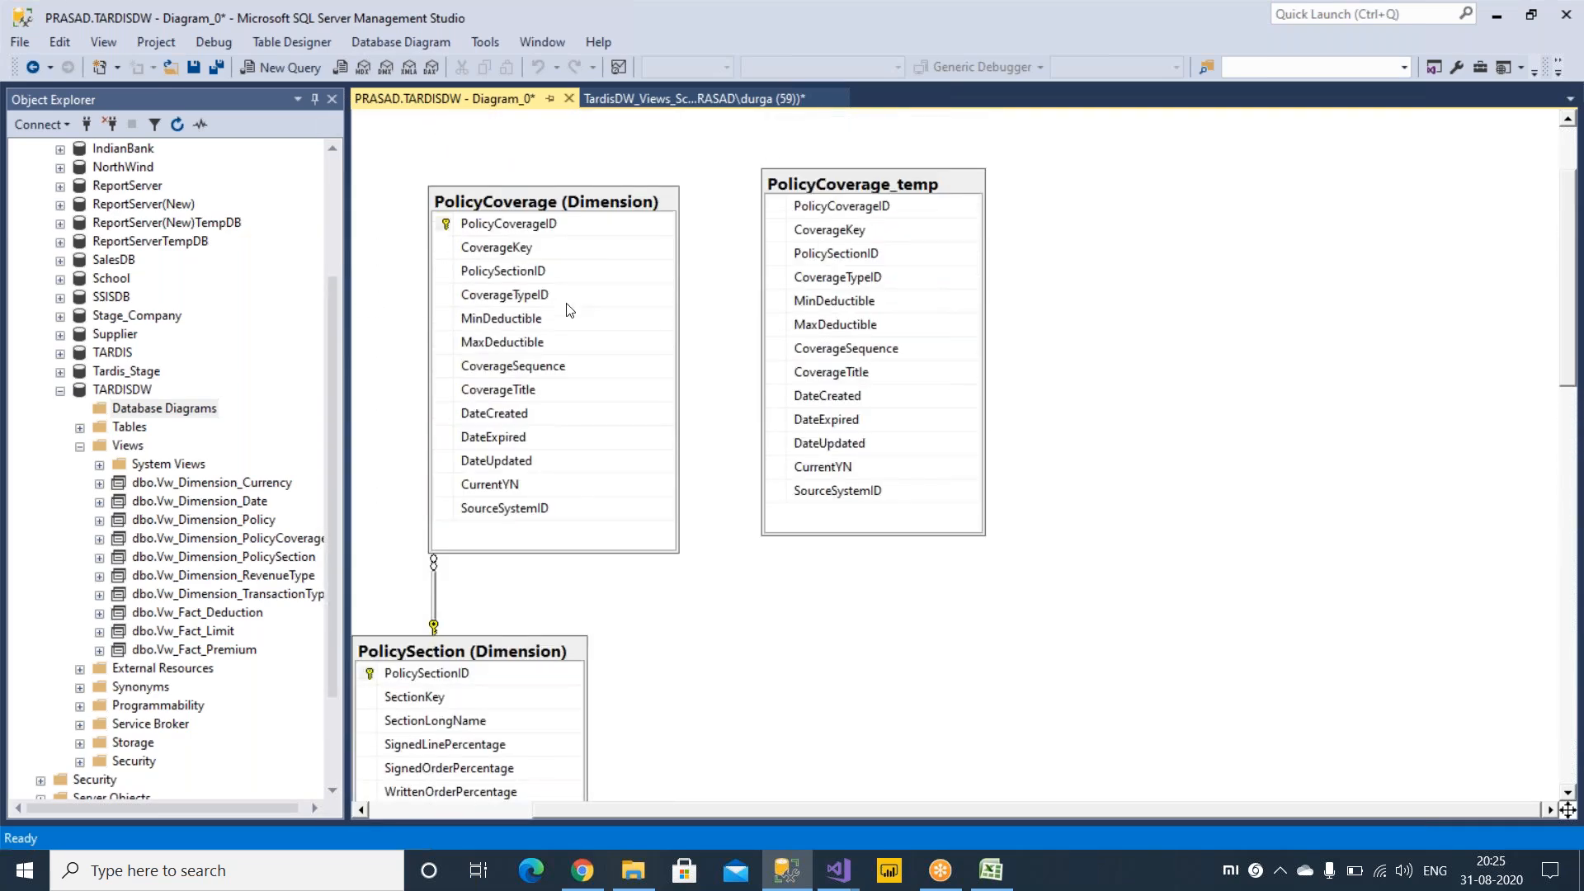
scroll(567, 511, "down", 1)
left_click(482, 595)
left_click(478, 572)
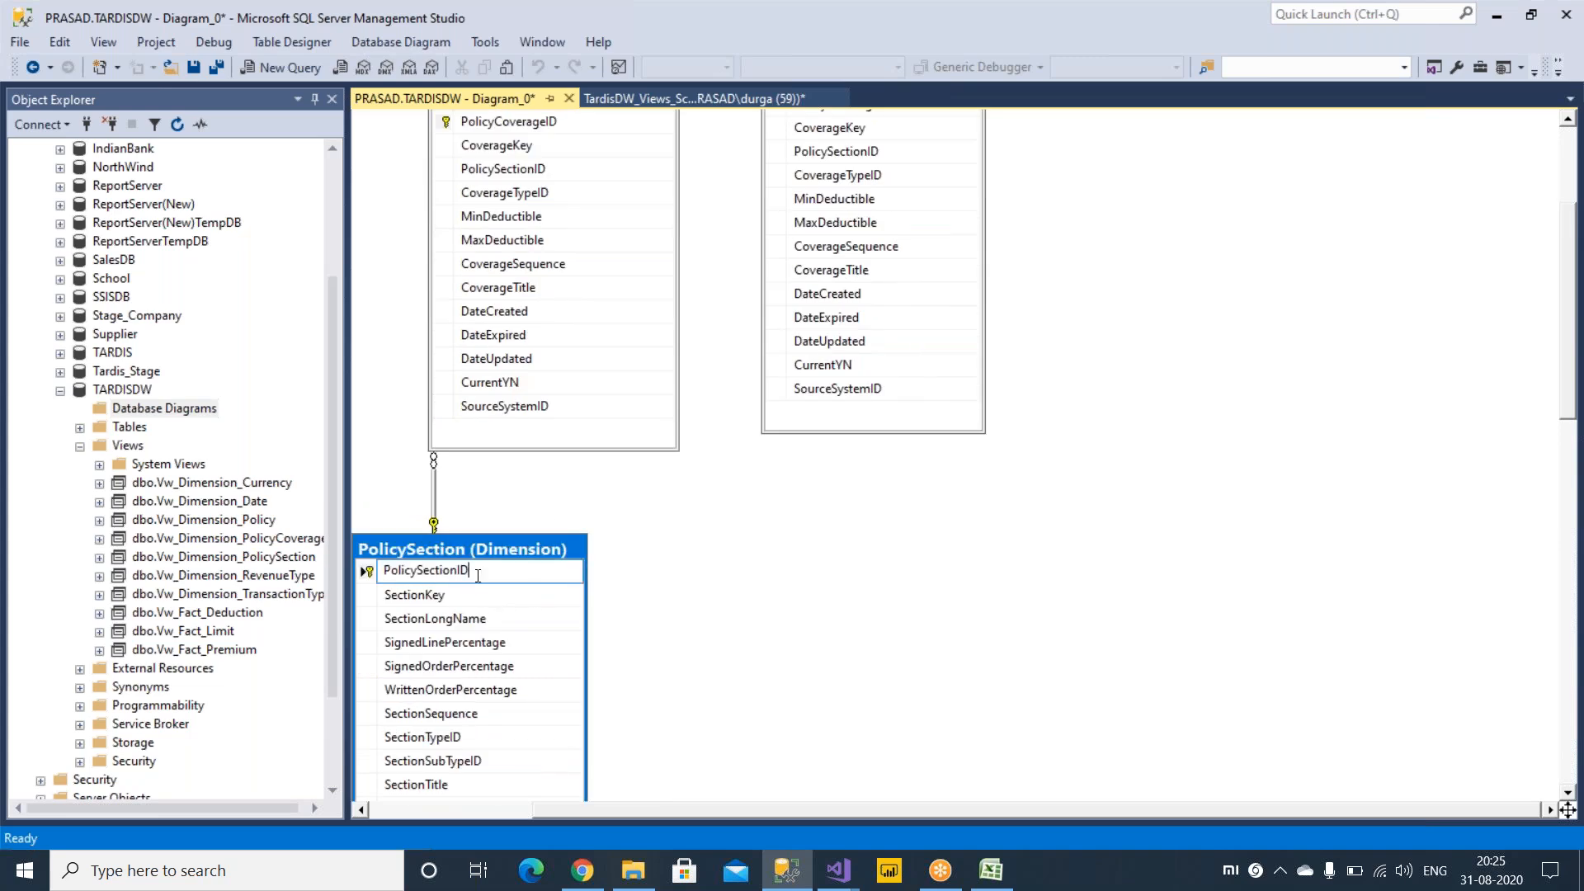
left_click(638, 579)
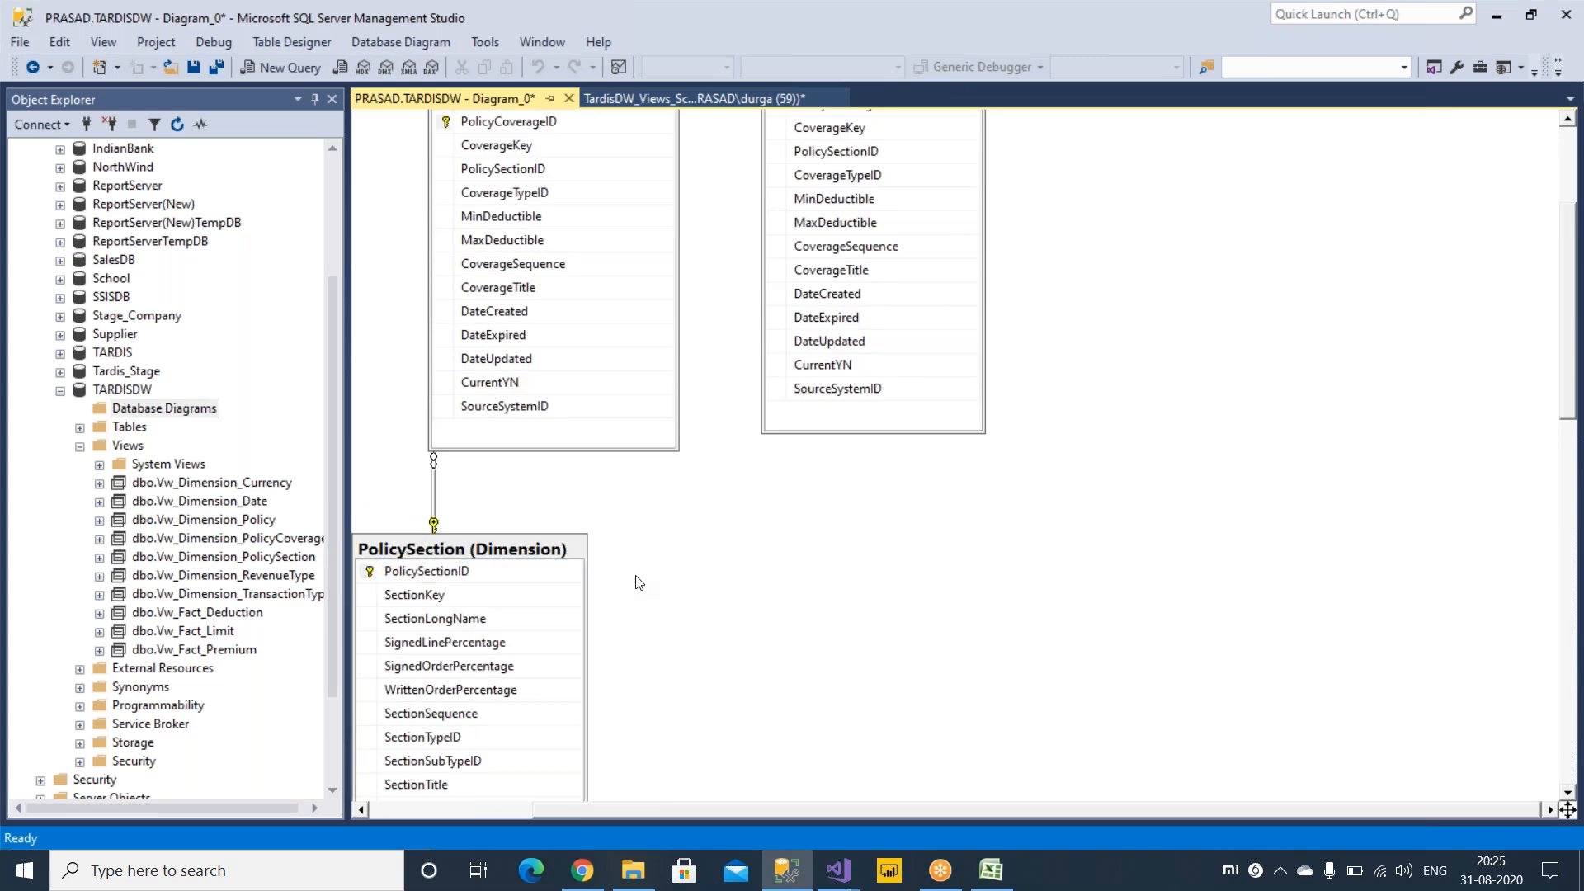
scroll(645, 572, "up", 1)
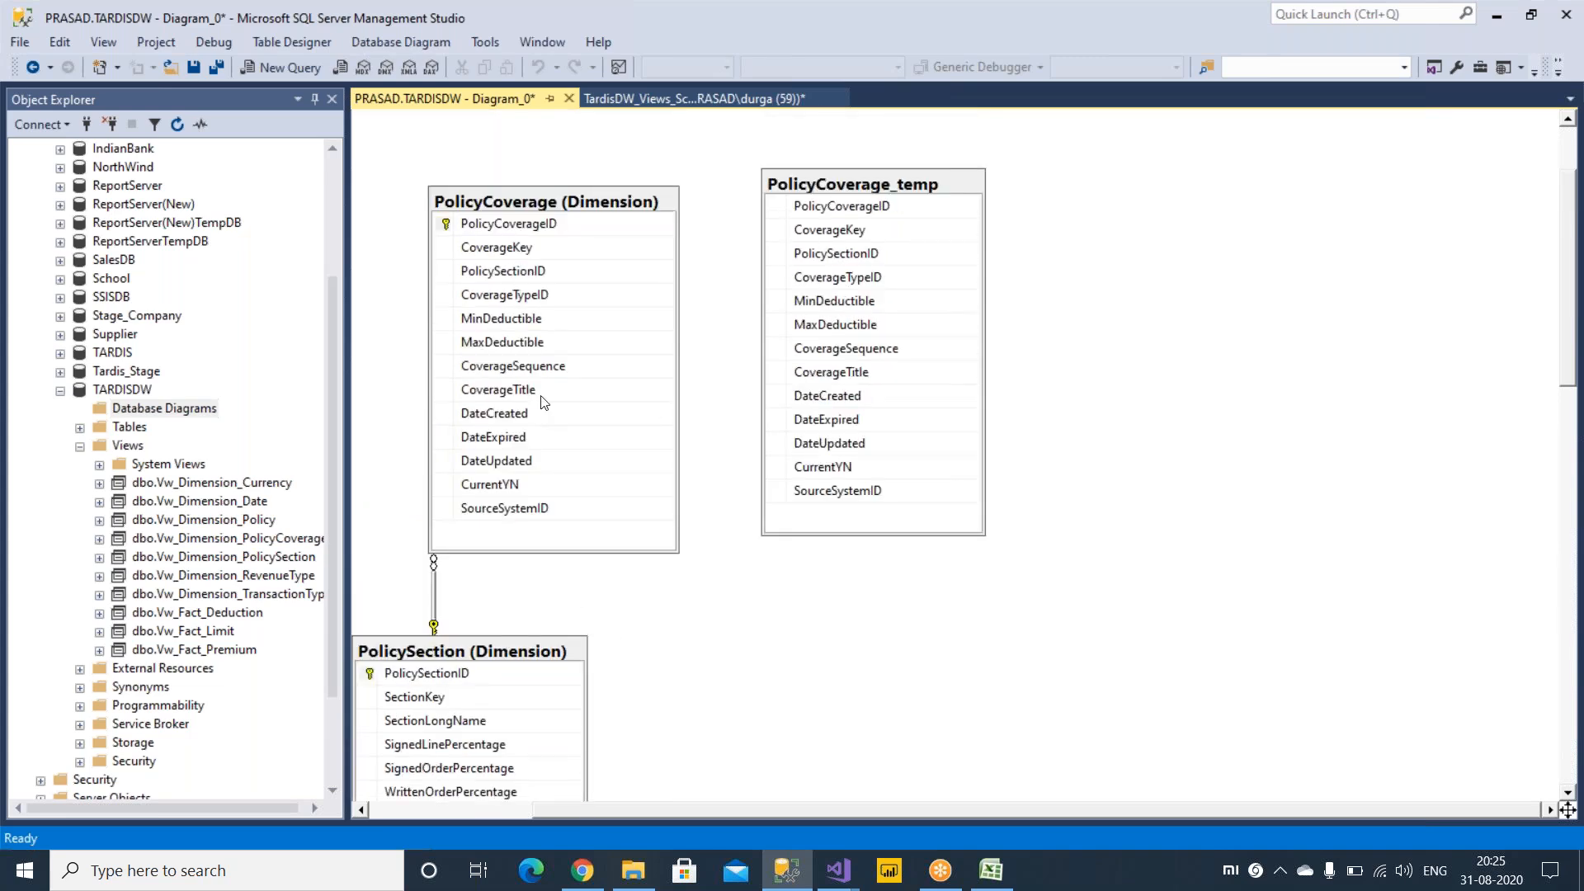
left_click(539, 280)
left_click(539, 281)
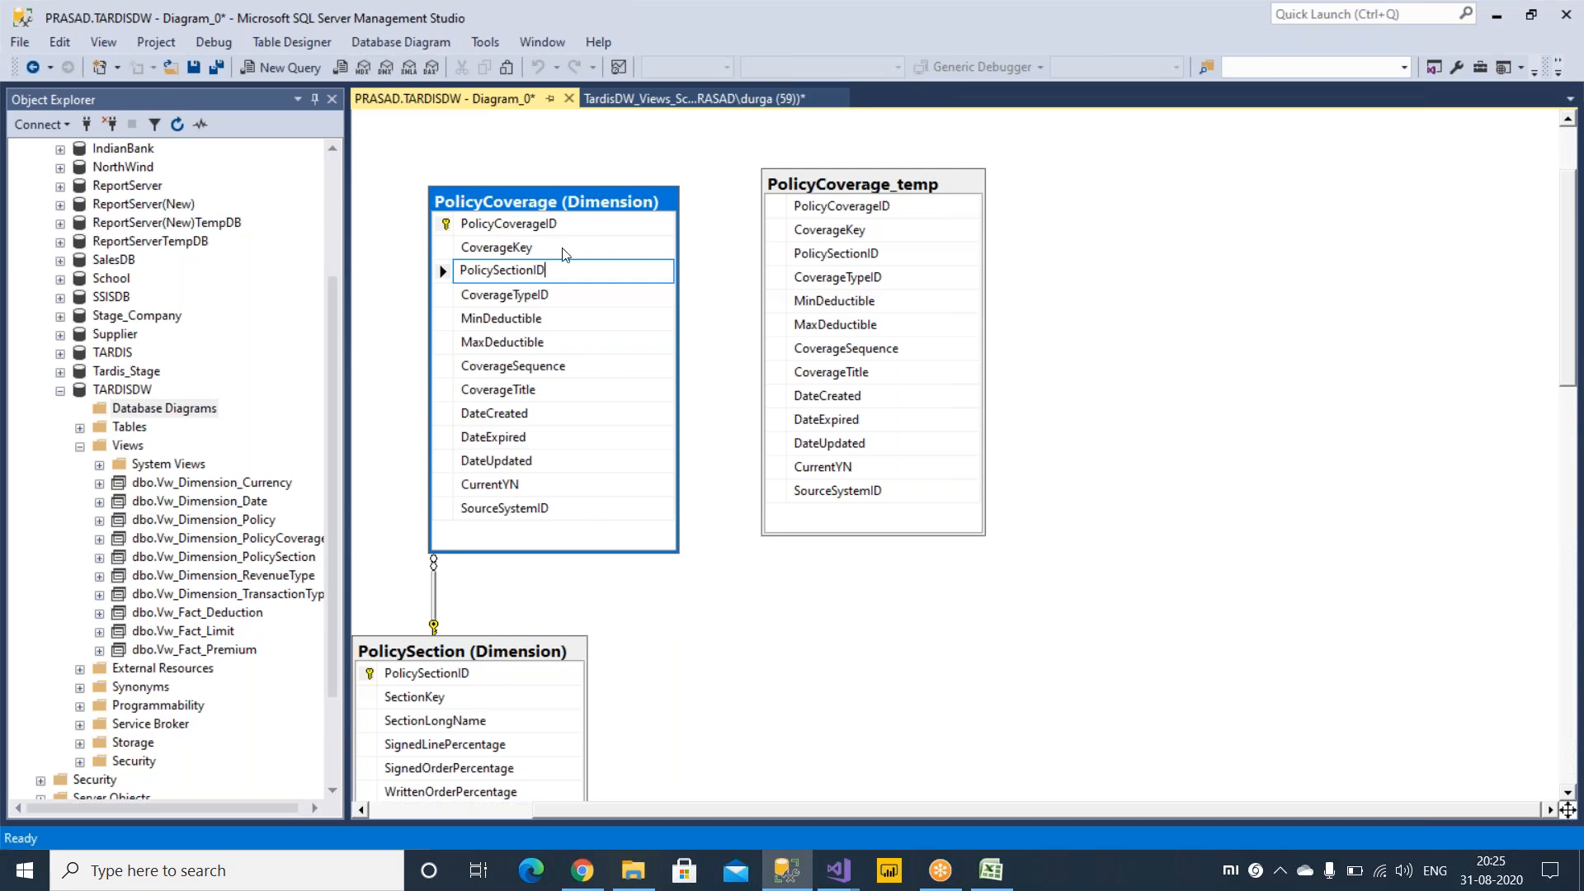
left_click(472, 674)
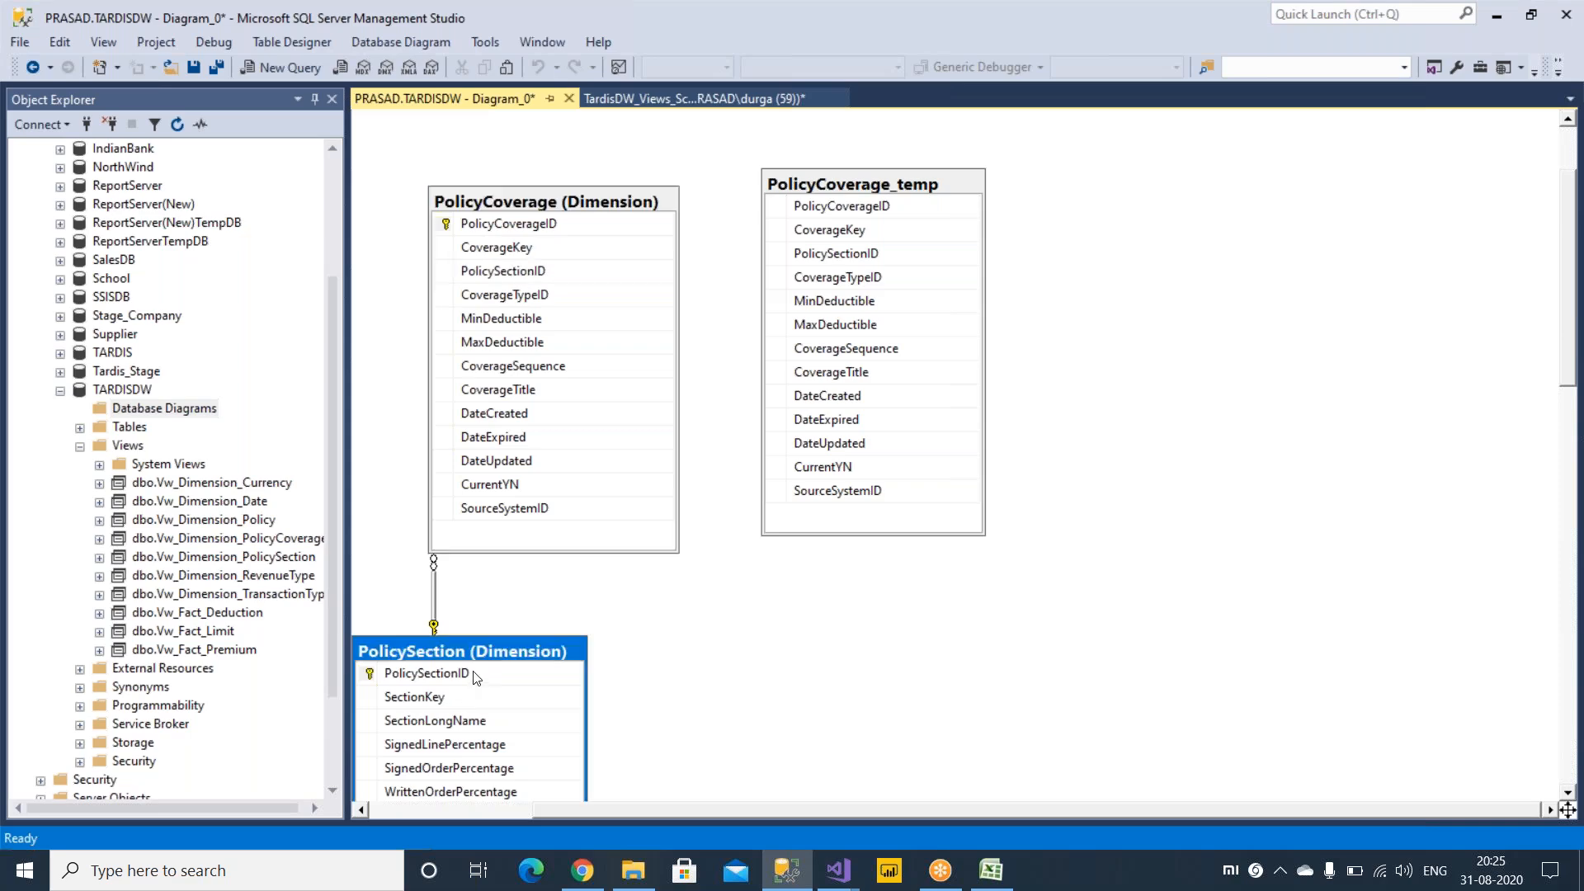
left_click(809, 658)
scroll(781, 615, "down", 3)
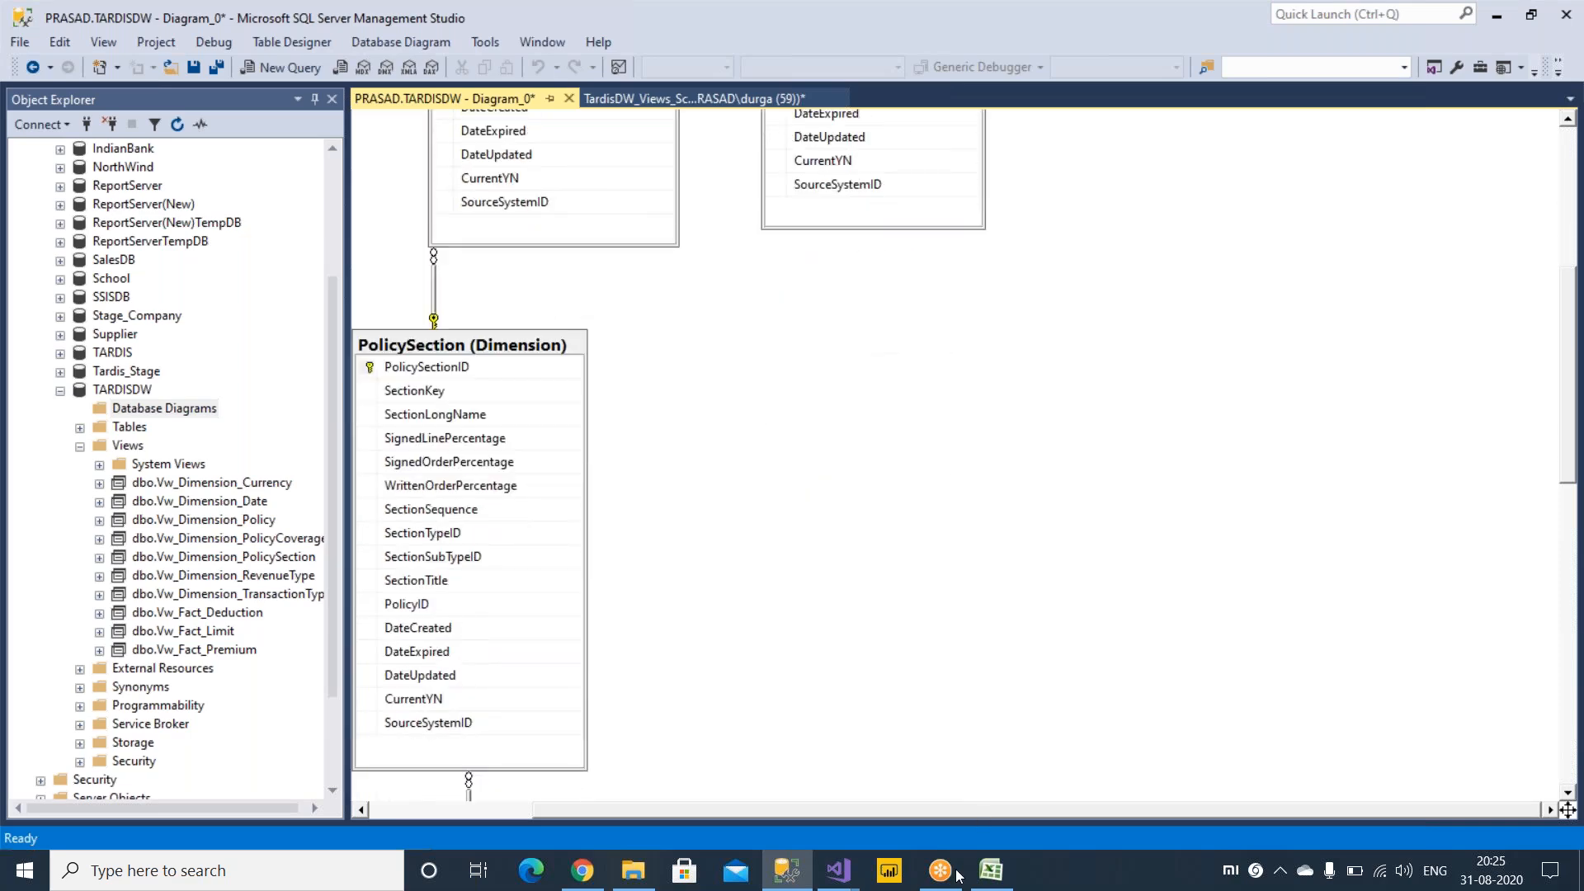
Switch to the data source view in Visual Studio and slightly widen the Vw_Dimension_PolicyCoverage view.
mouse_move(838, 870)
left_click(1013, 792)
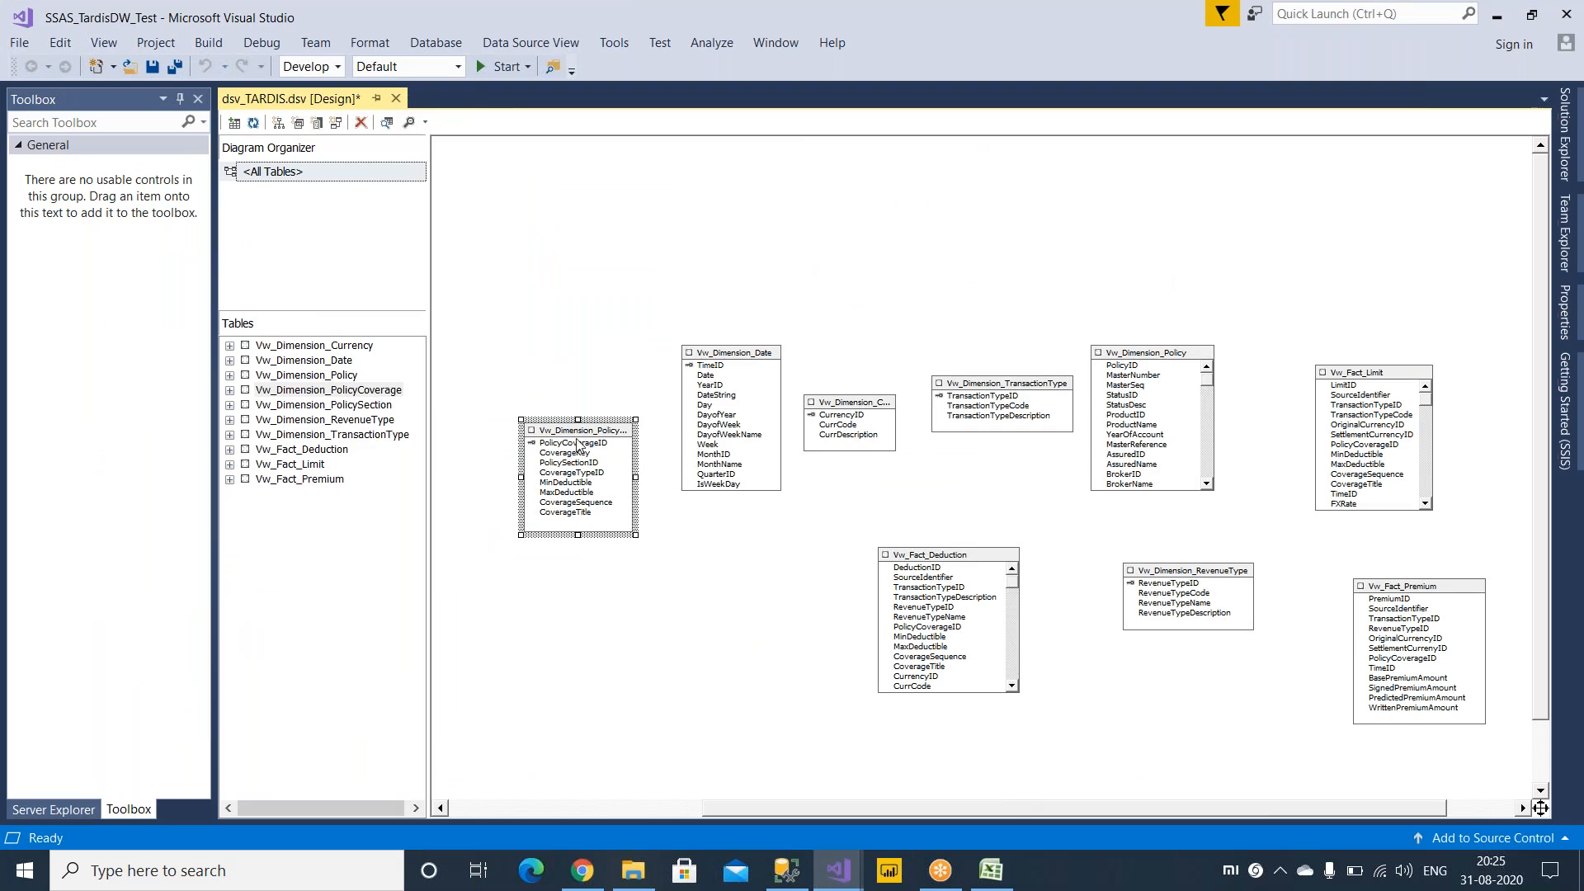
left_click_drag(636, 417, 657, 419)
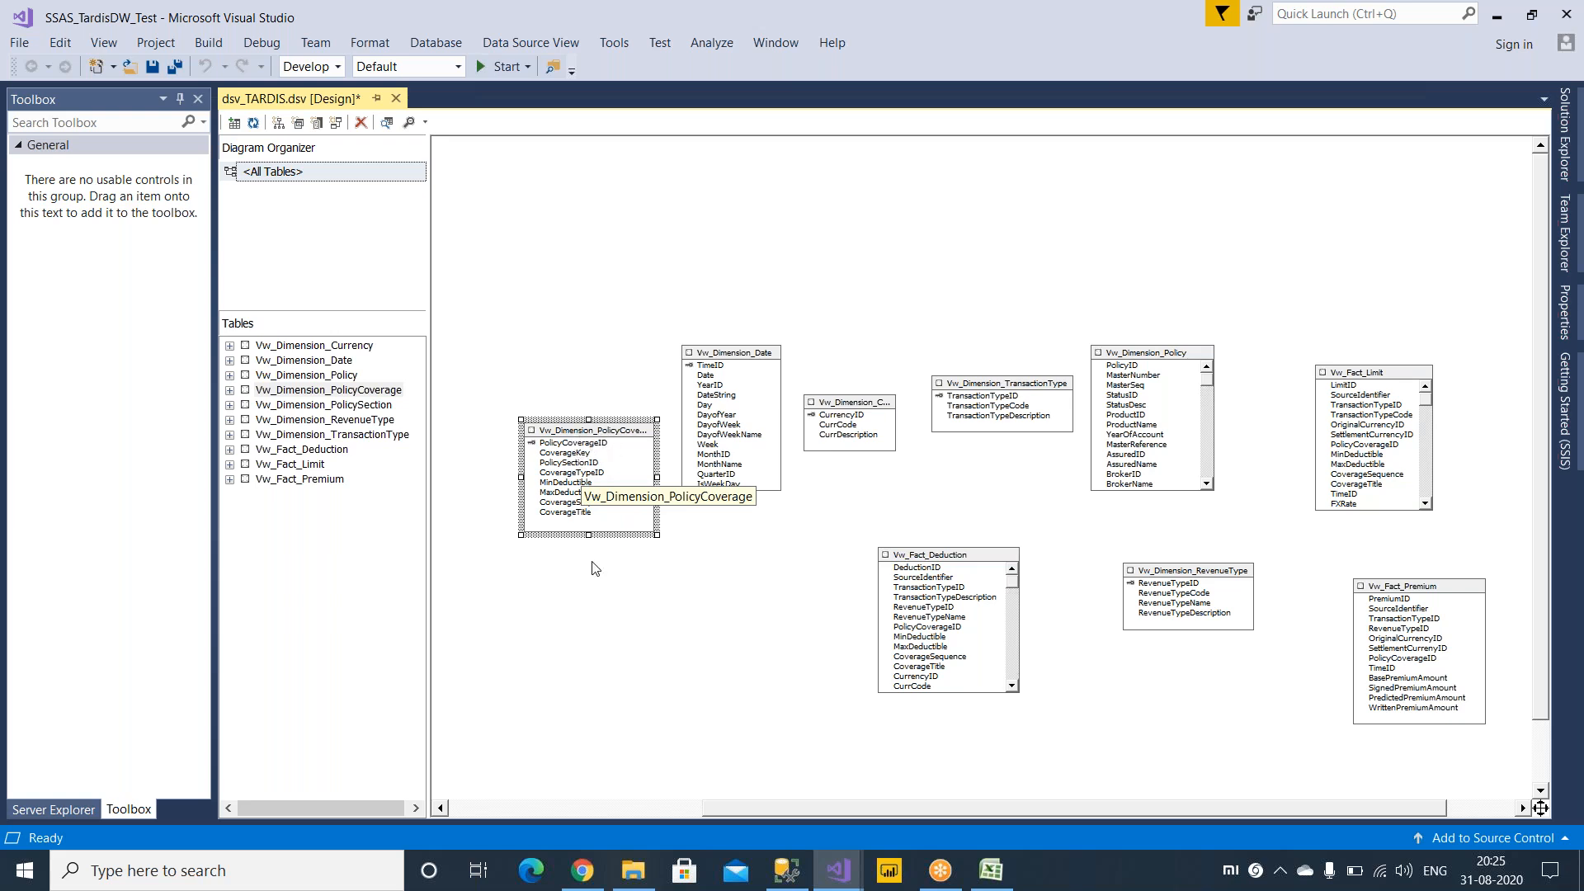
Place the Vw_Dimension_PolicySection view below Vw_Dimension_PolicyCoverage and enlarge it to fit its full name.
left_click_drag(766, 812, 566, 731)
left_click(577, 449)
left_click_drag(868, 650, 868, 650)
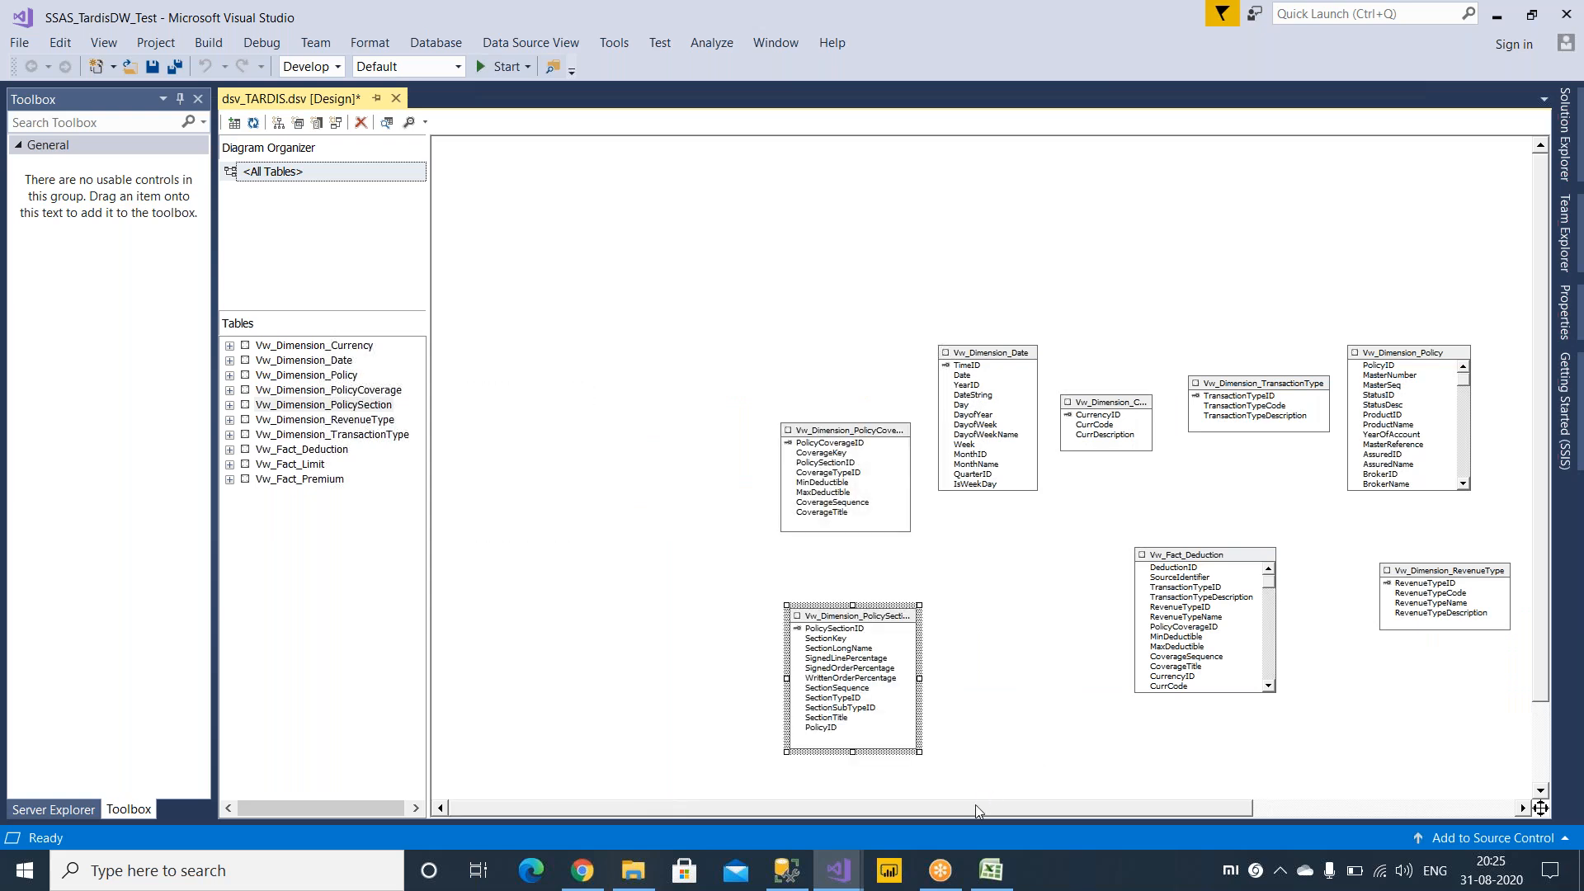
left_click_drag(975, 811, 1012, 806)
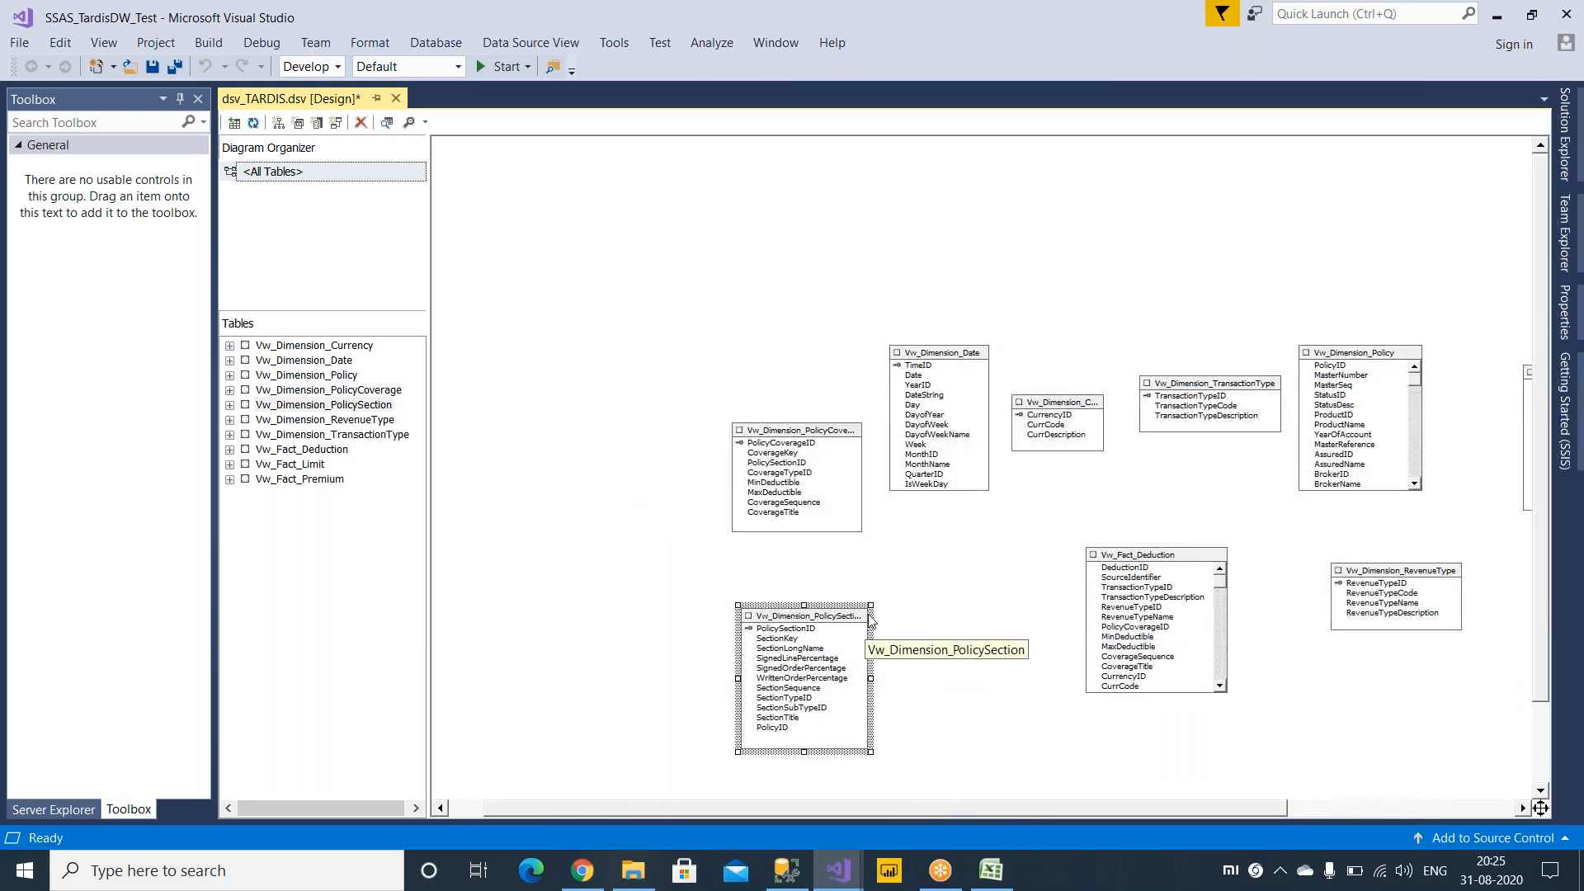
left_click_drag(871, 605, 922, 594)
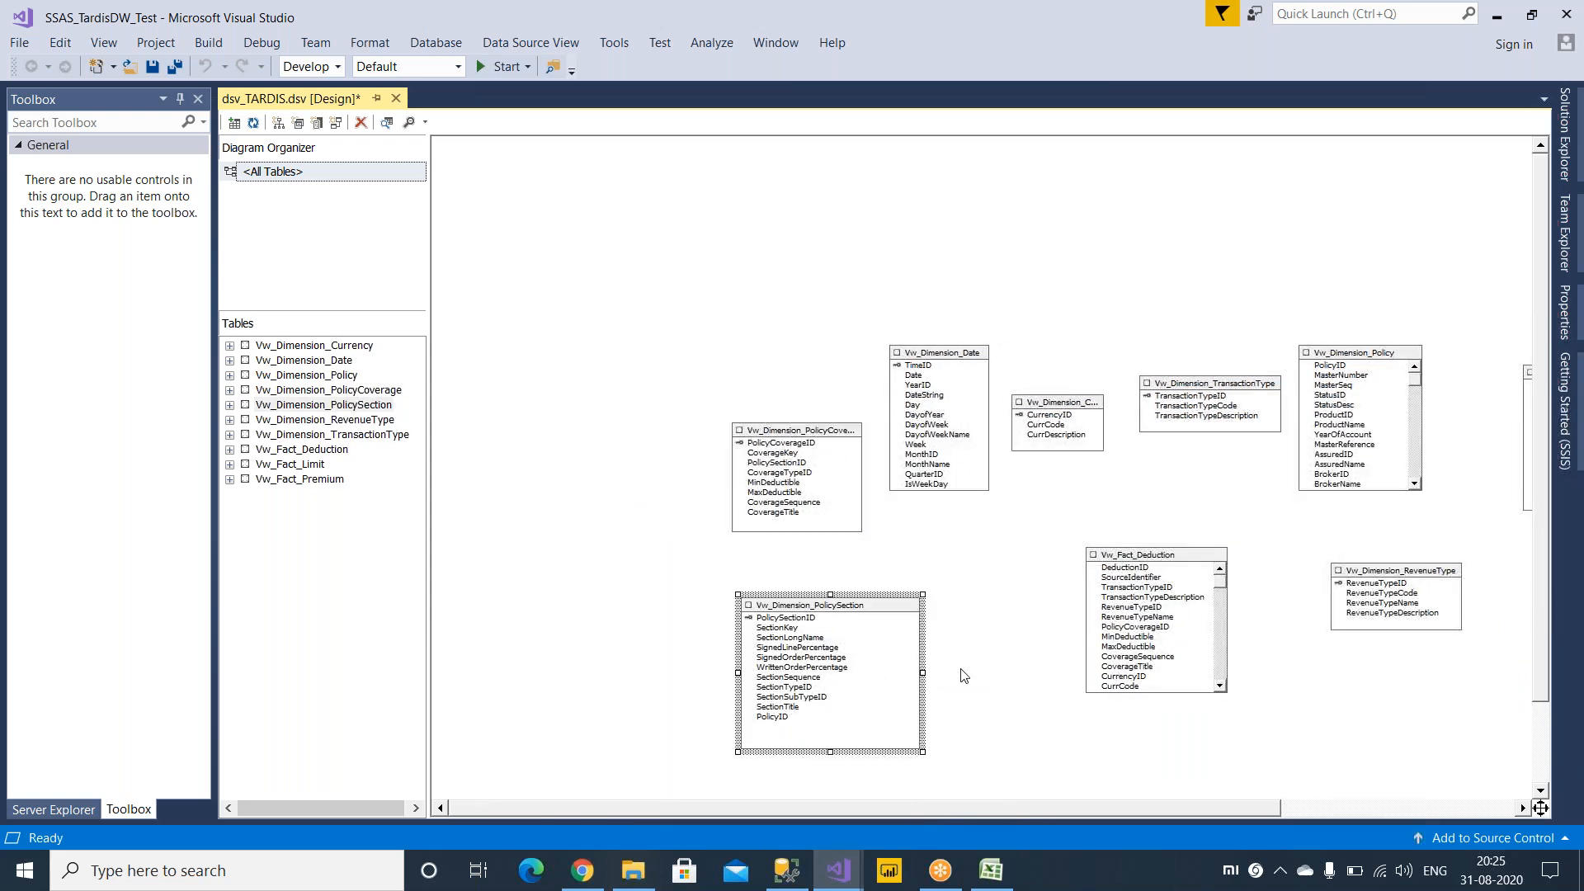
Reposition and enlarge Vw_Dimension_PolicyCoverage to fit its full name, and auto-hide the Toolbox to free diagram space.
left_click_drag(829, 433, 850, 388)
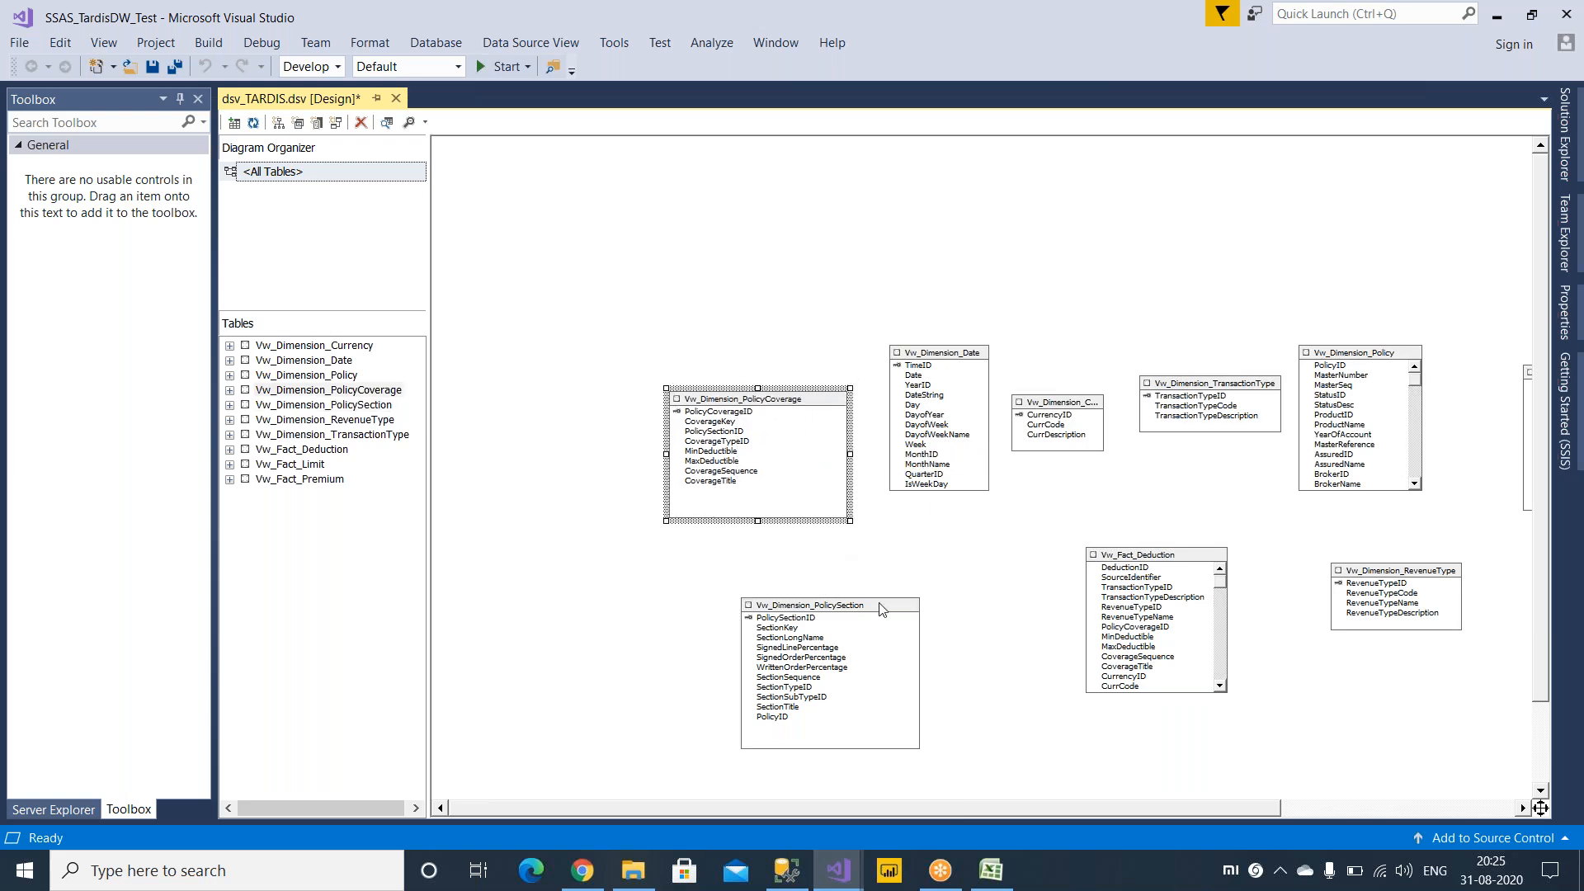
left_click(769, 620)
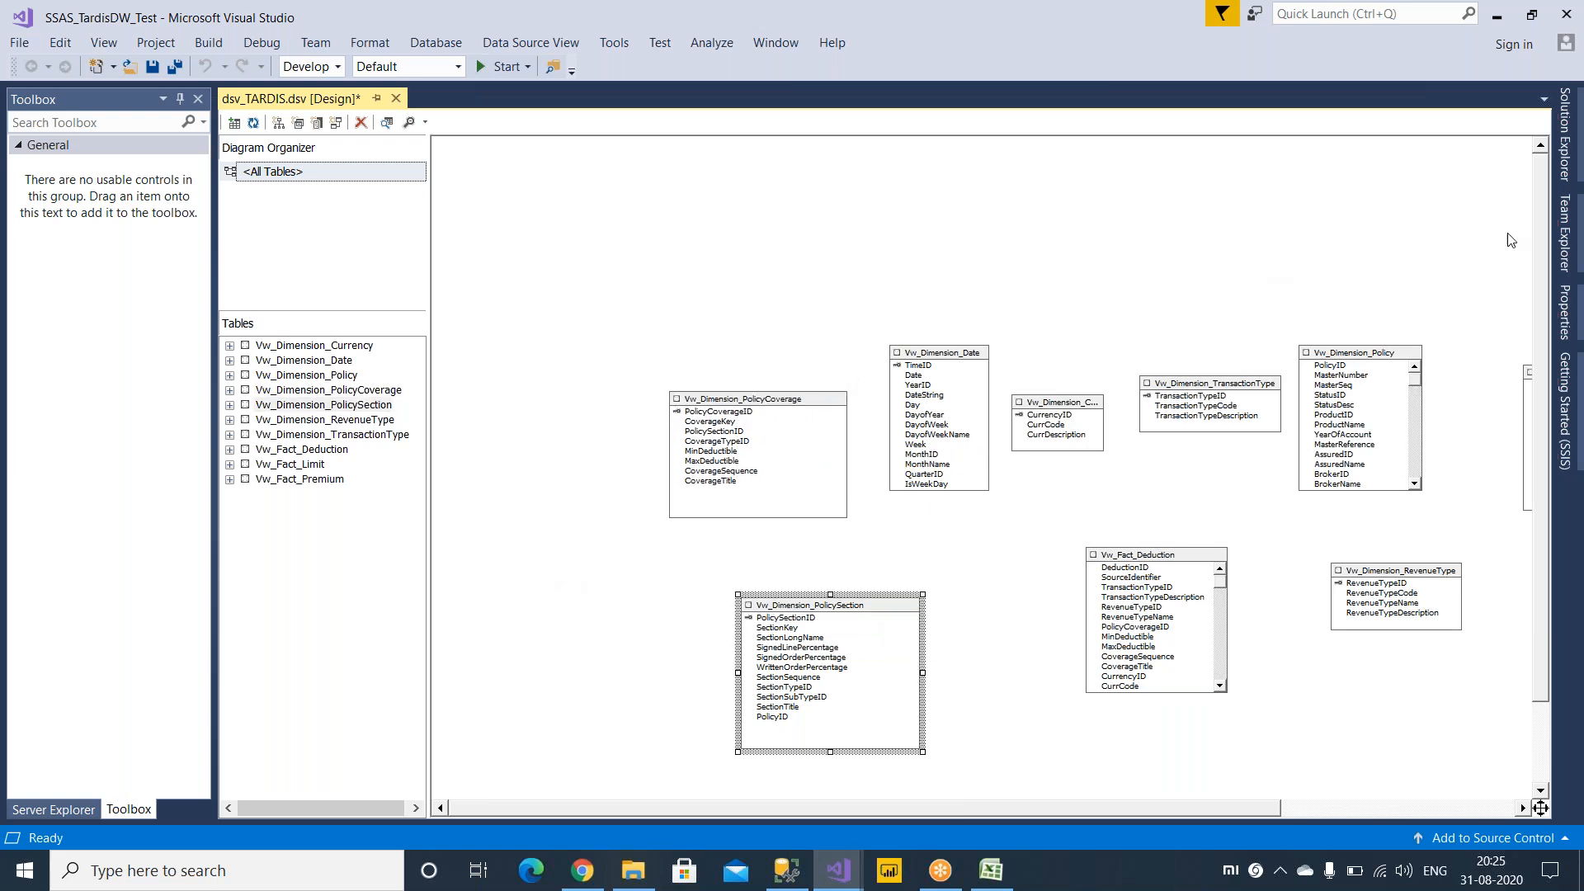
left_click(180, 100)
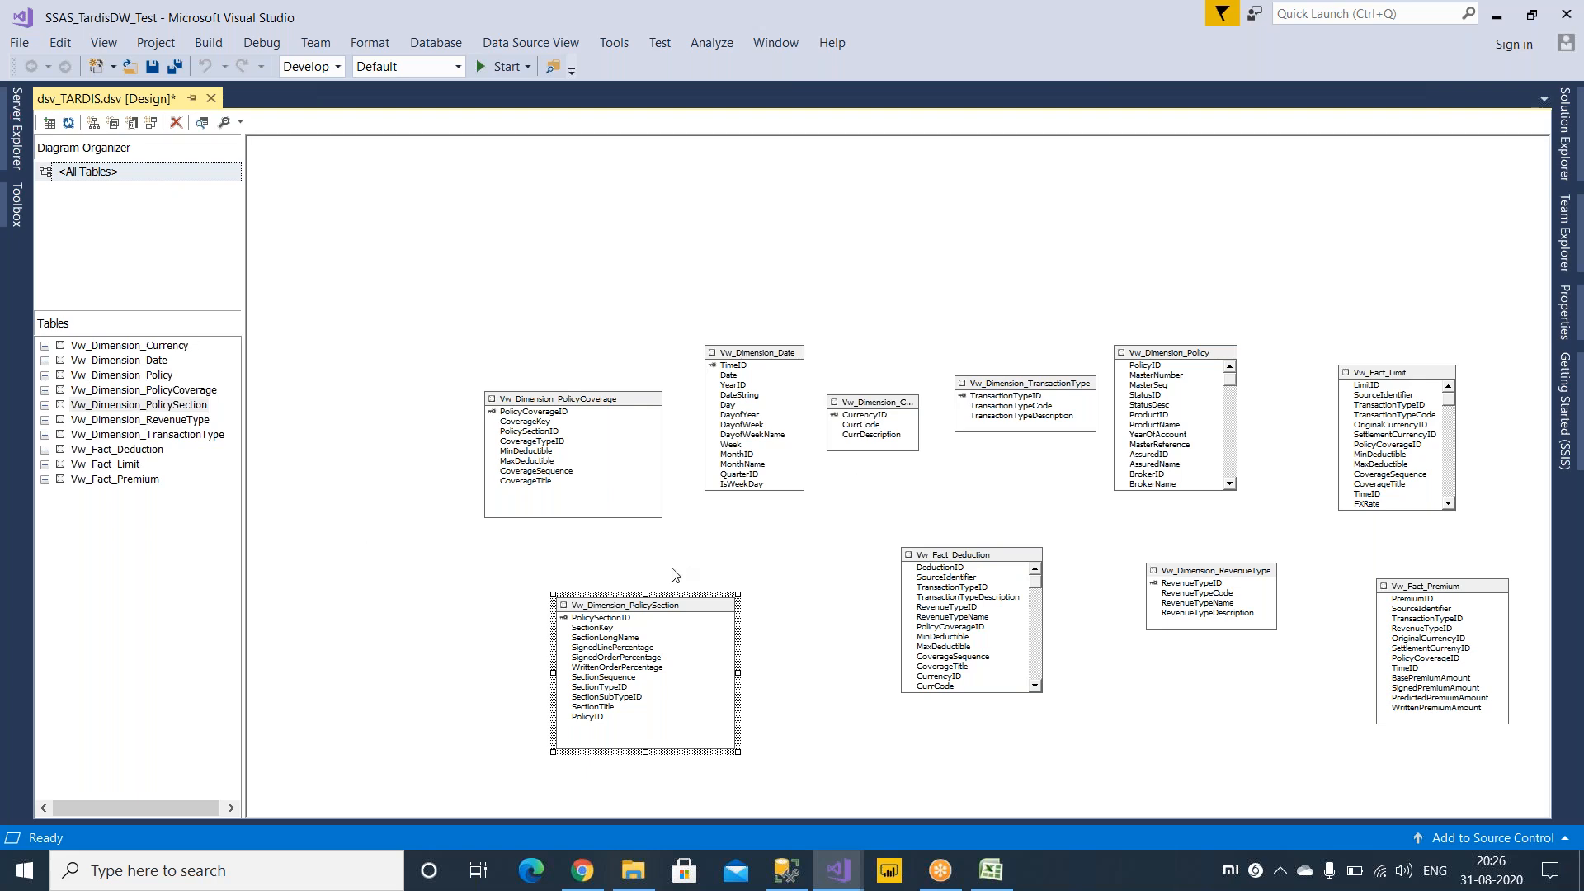
Create a relationship from PolicySectionID in Vw_Dimension_PolicyCoverage to PolicySectionID in Vw_Dimension_PolicySection.
left_click(628, 619)
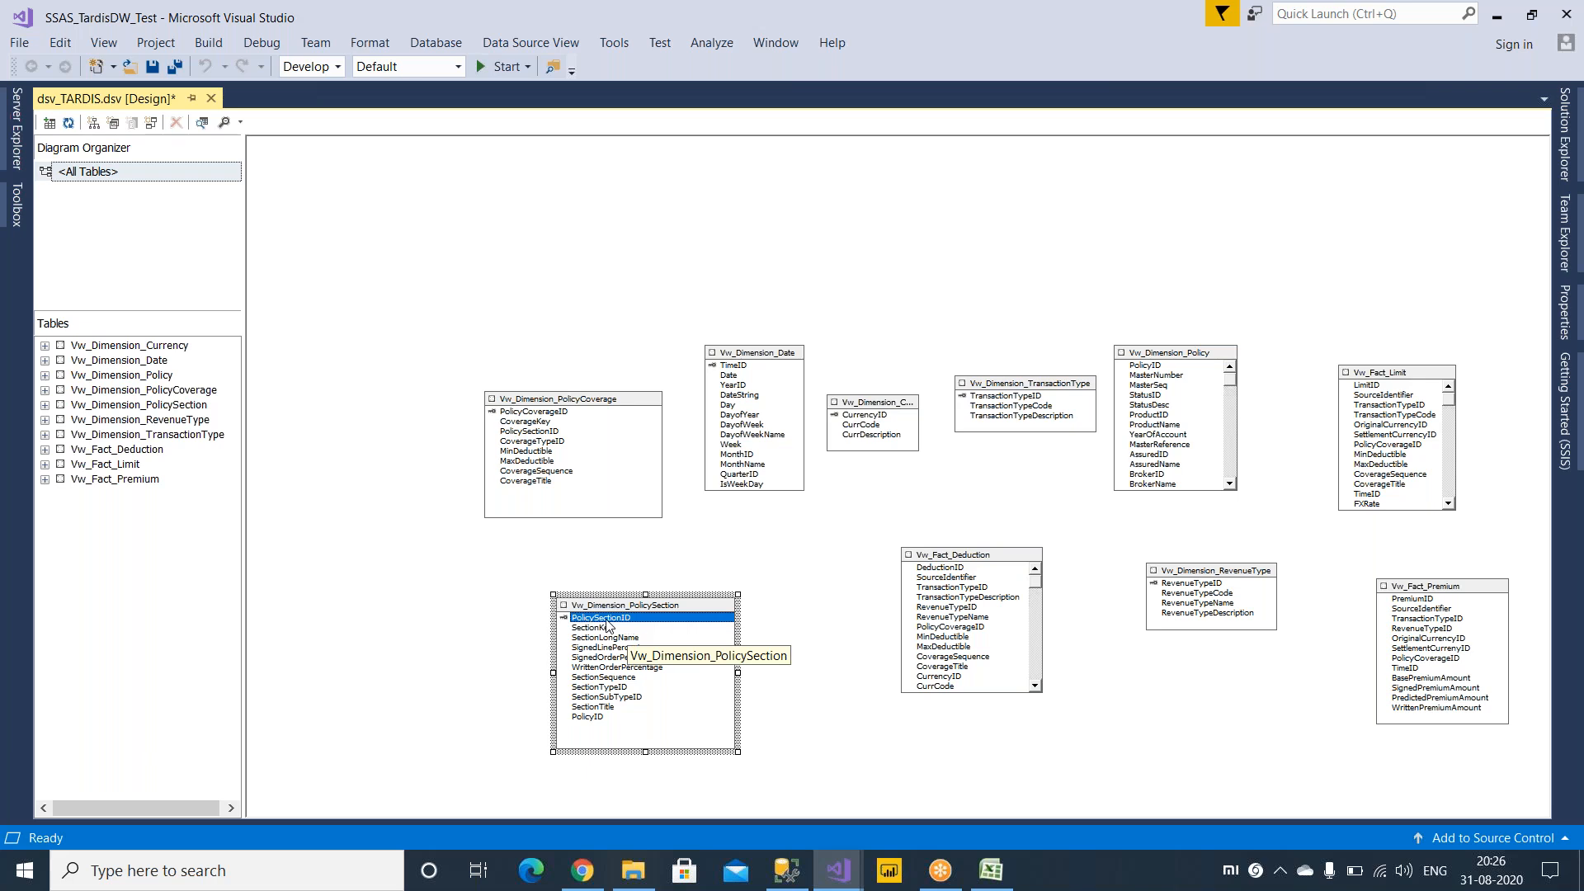
left_click(548, 454)
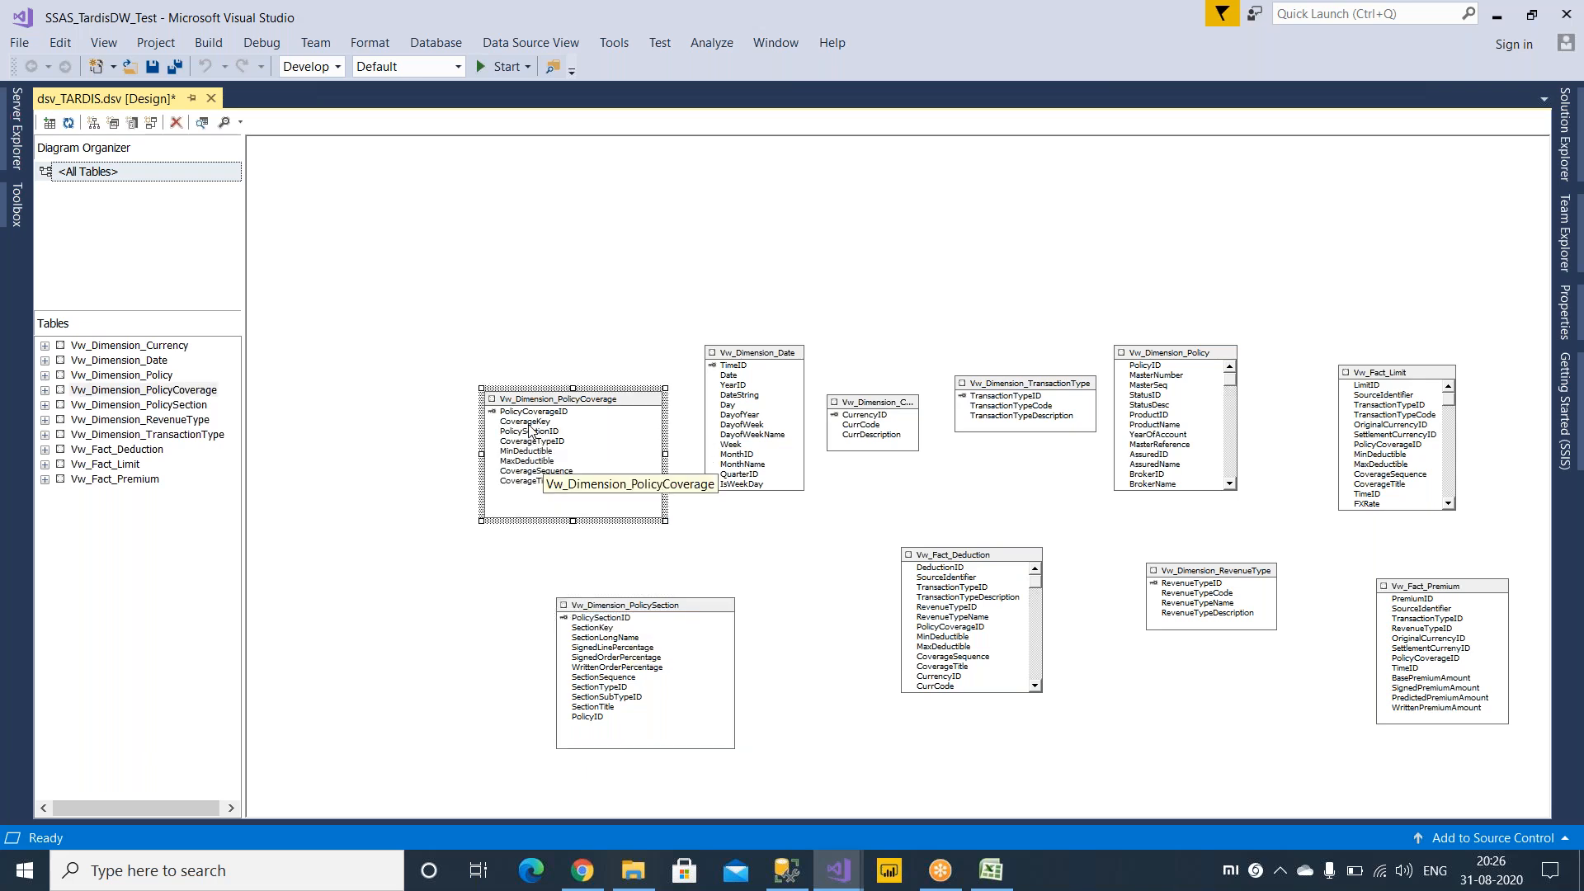
left_click(526, 431)
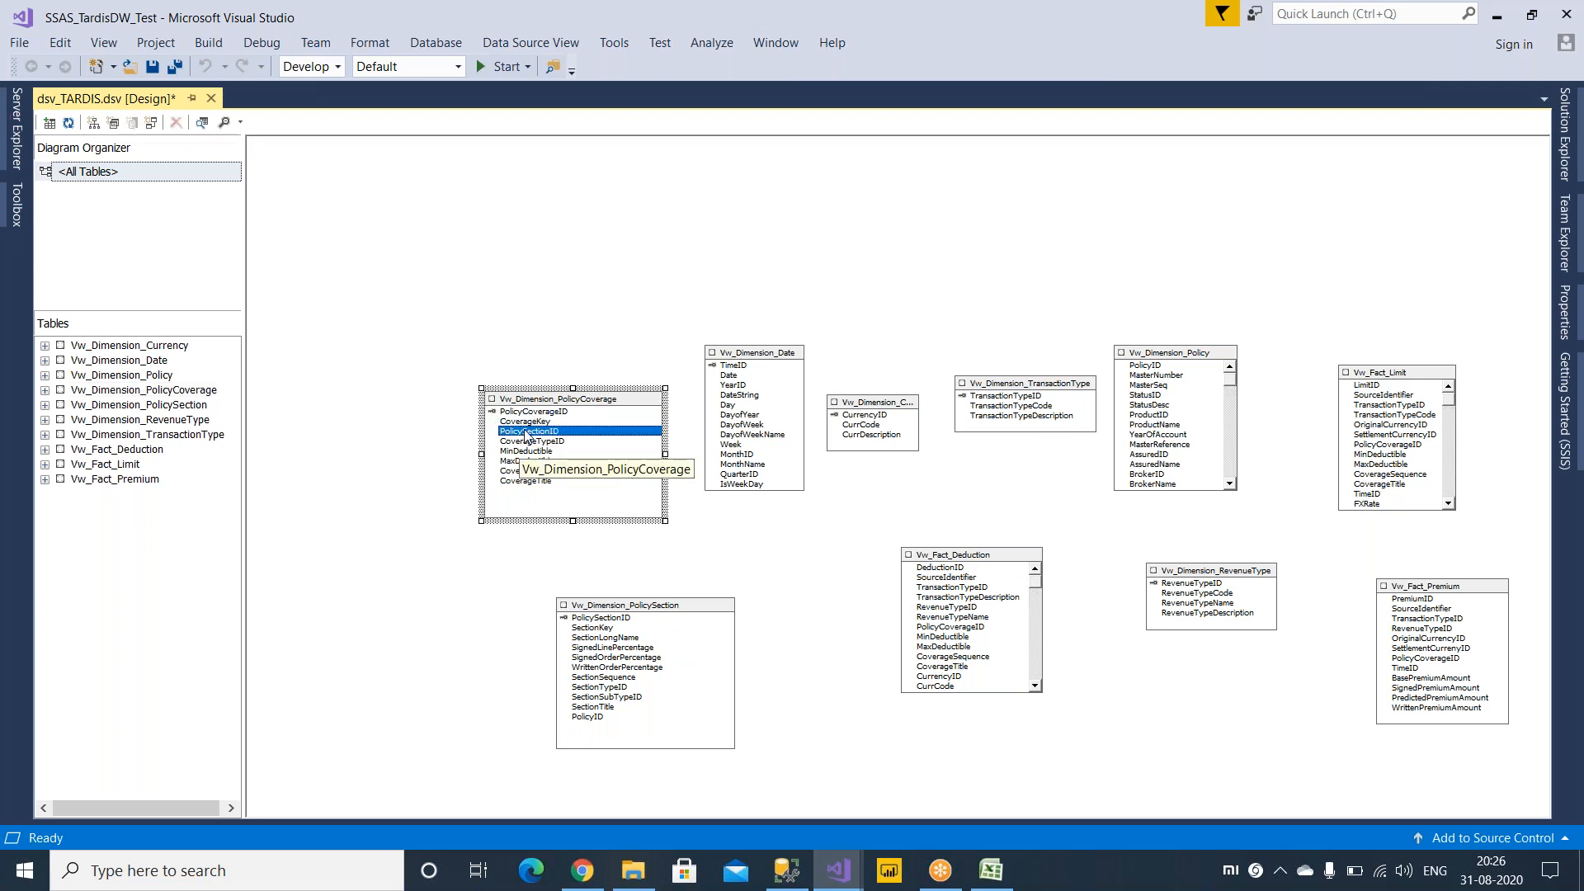
left_click_drag(527, 436, 590, 623)
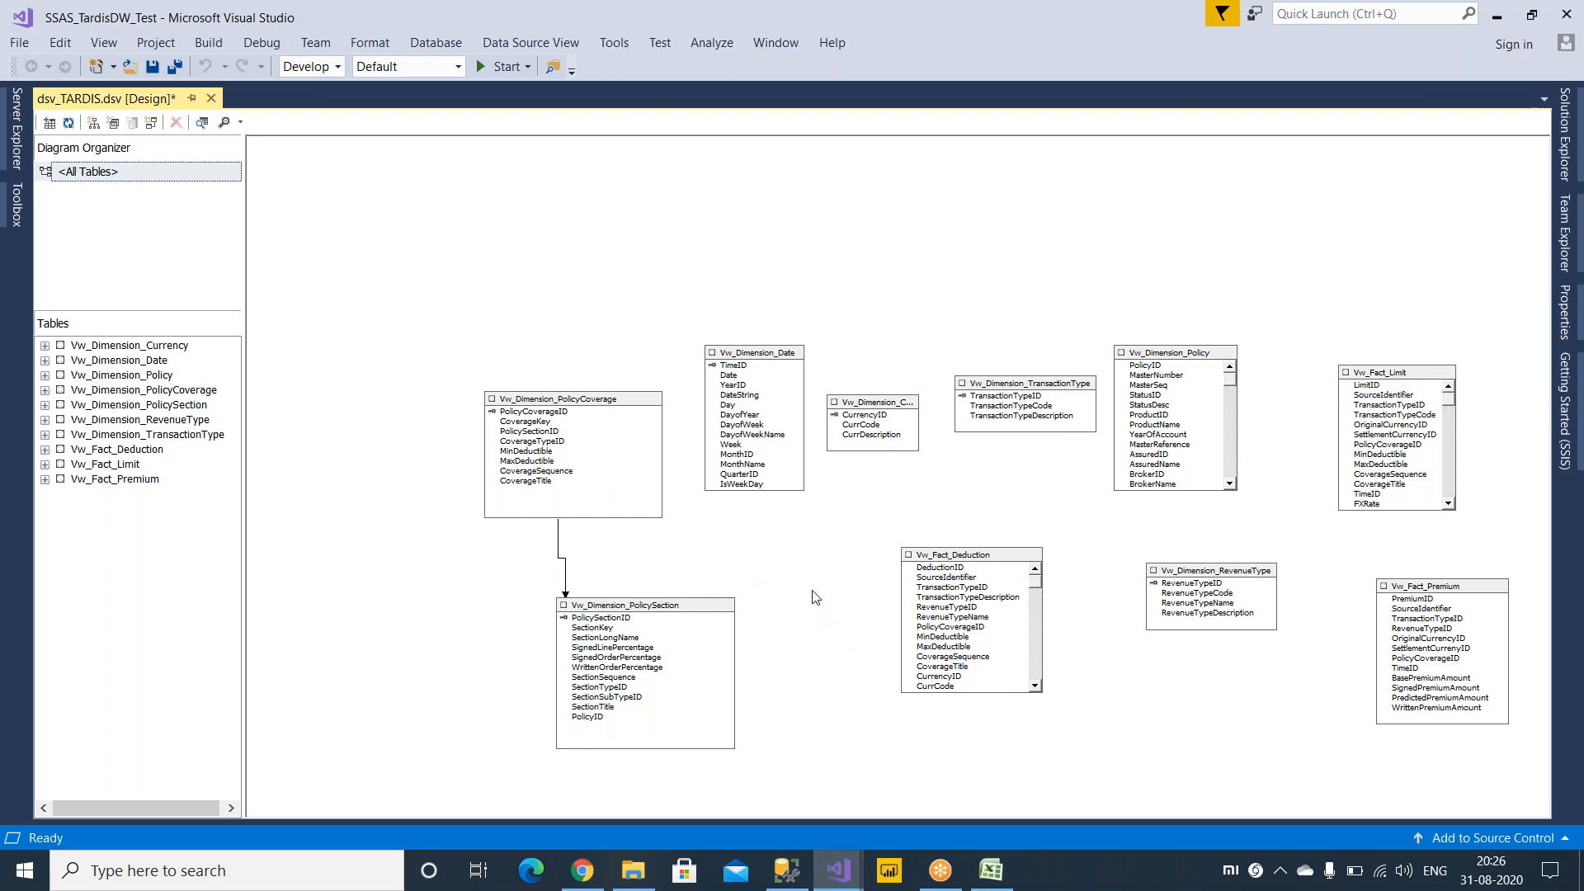
Switch to SQL Server Management Studio and examine the diagram's link between PolicySection (Dimension) and Policy (Dimension), including the PolicyID key.
left_click(782, 870)
scroll(821, 381, "down", 4)
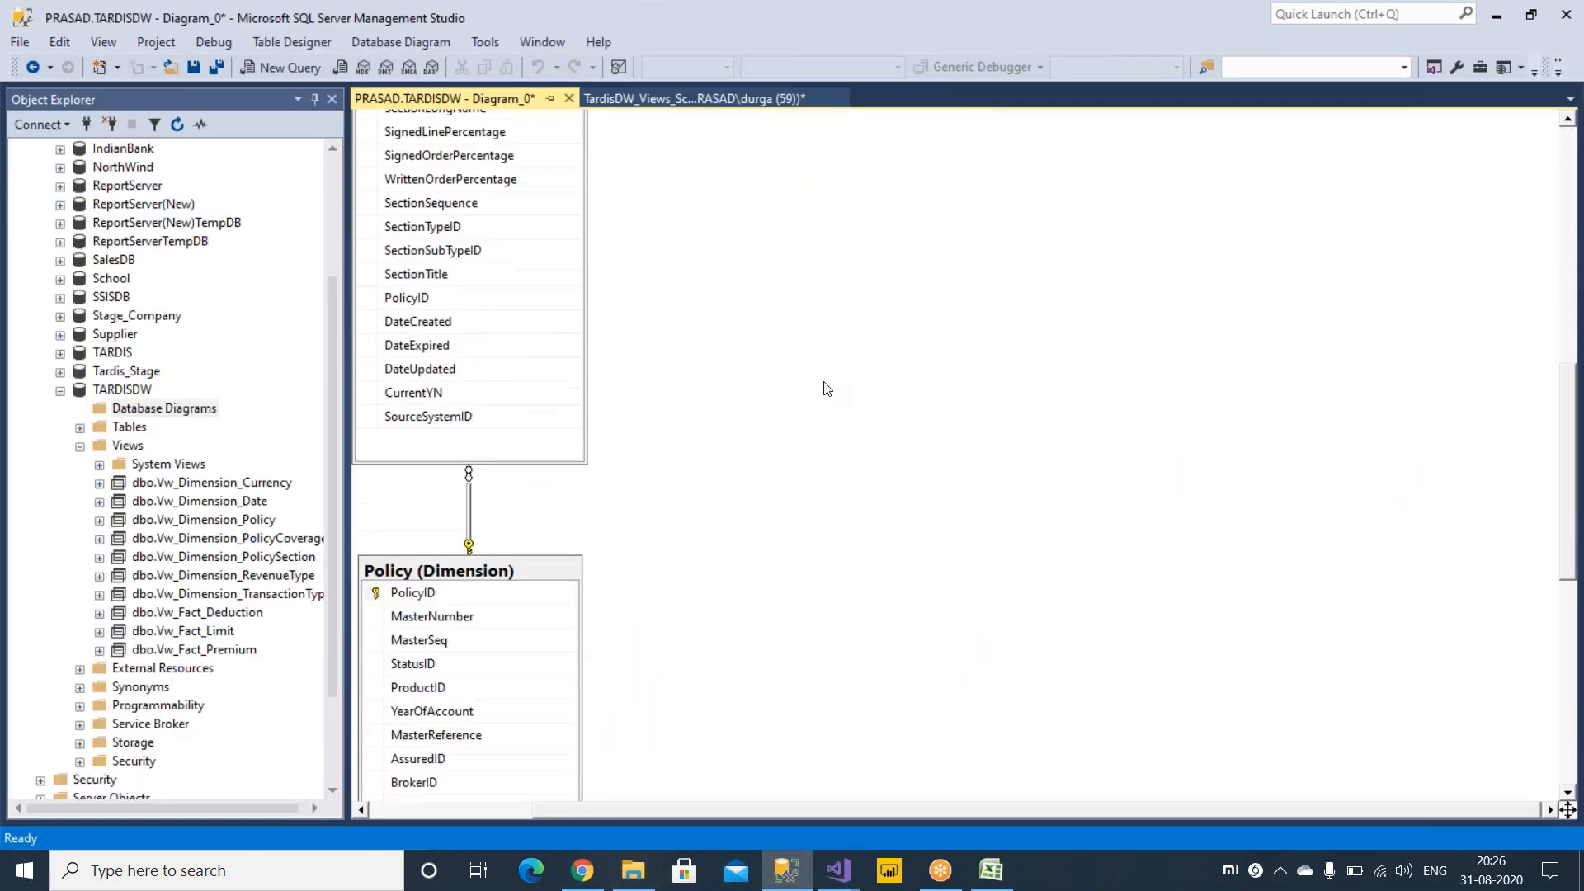
left_click(444, 598)
scroll(737, 558, "up", 1)
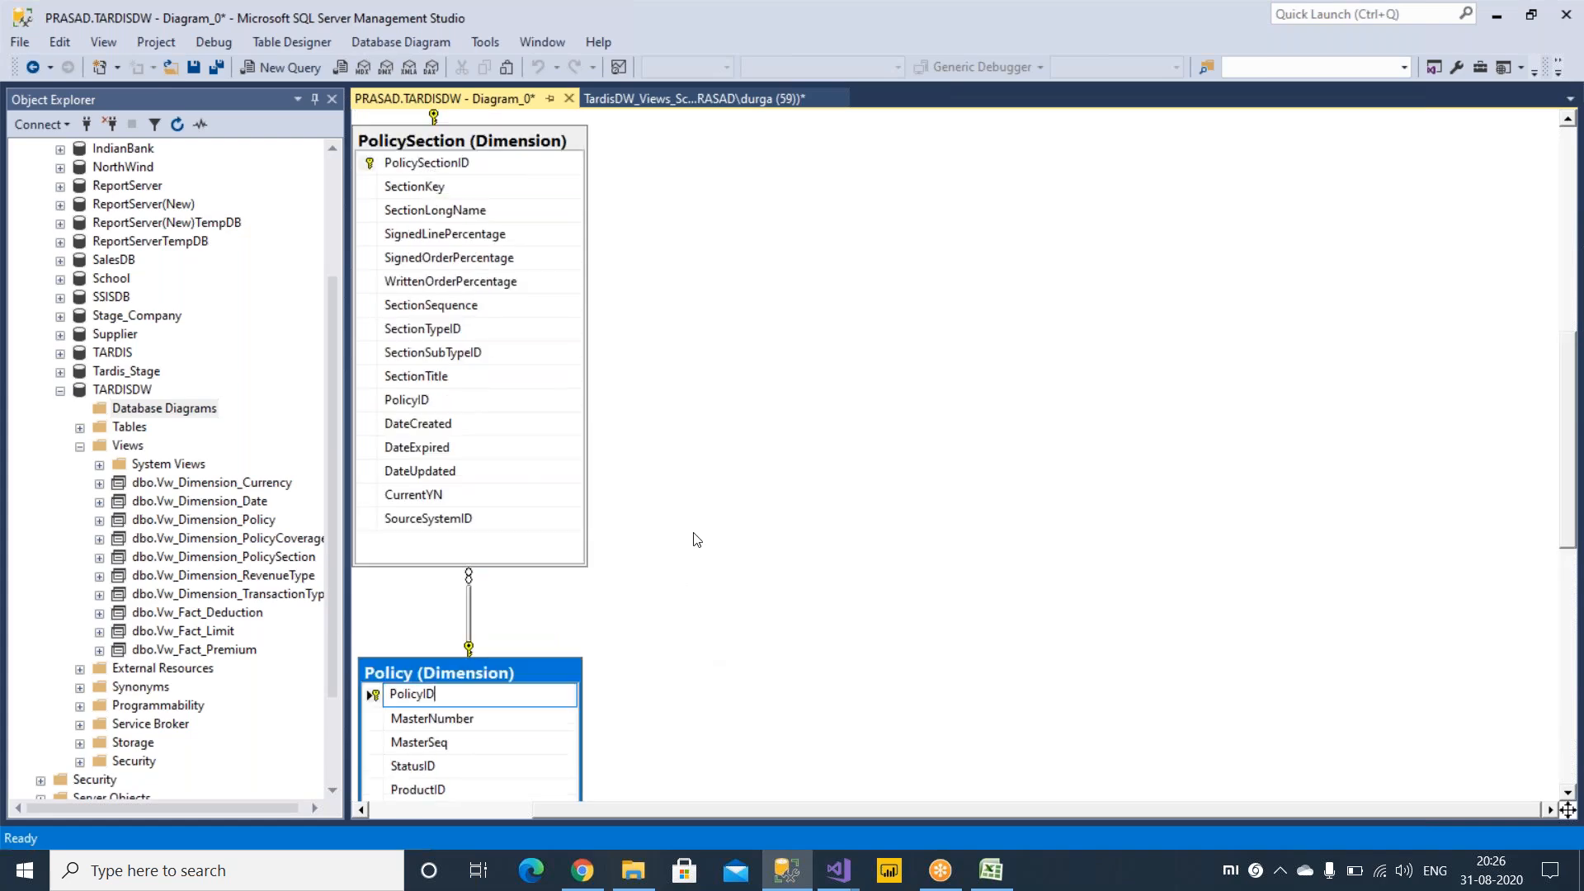
scroll(697, 540, "up", 5)
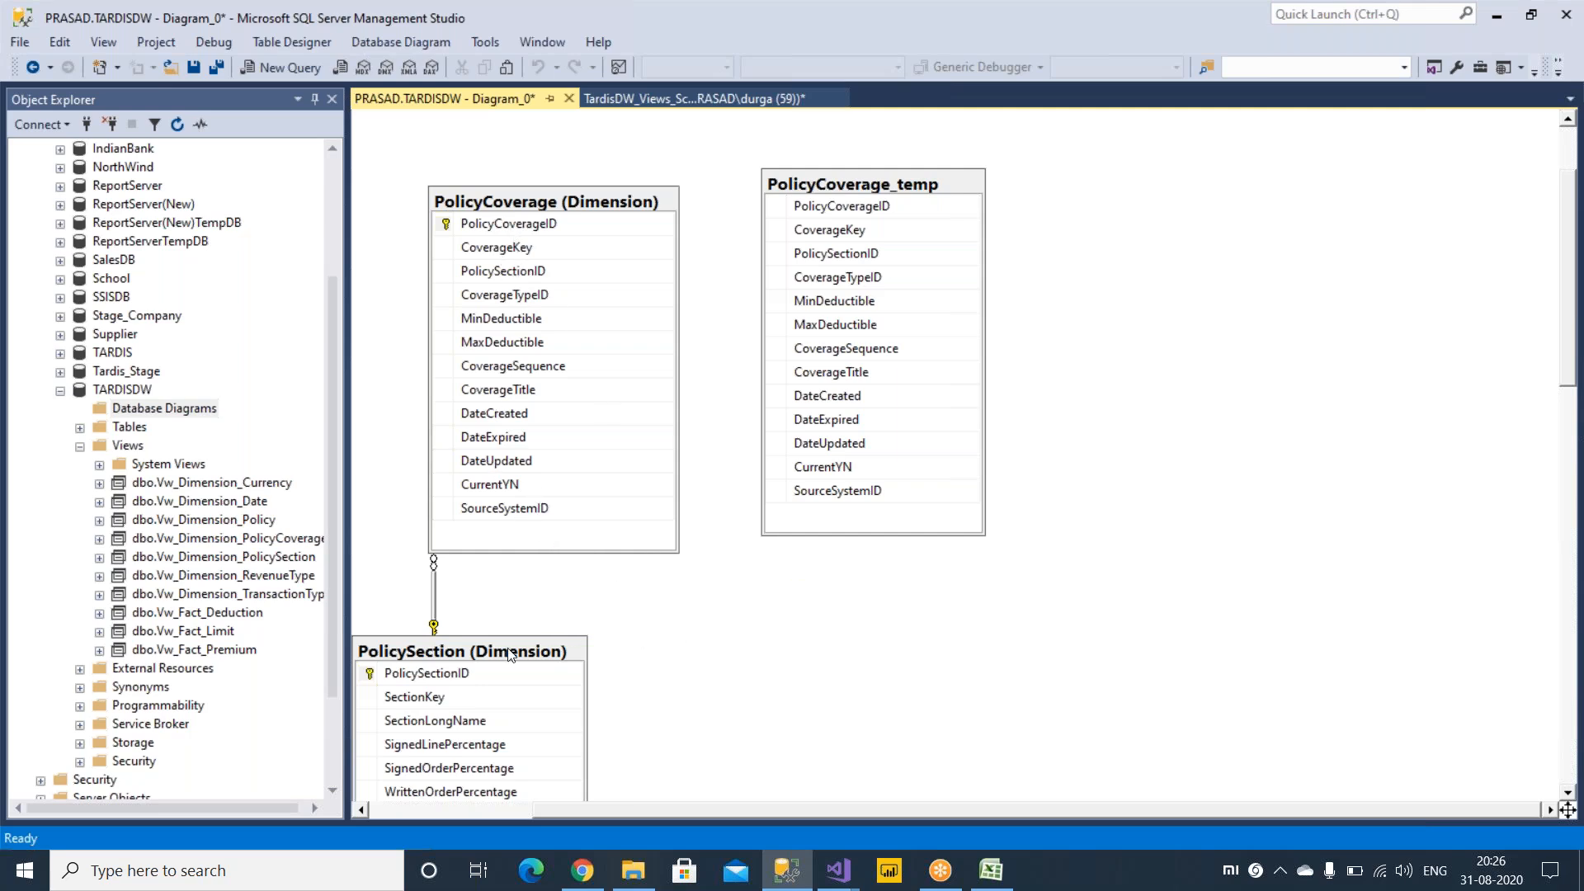
scroll(811, 581, "down", 8)
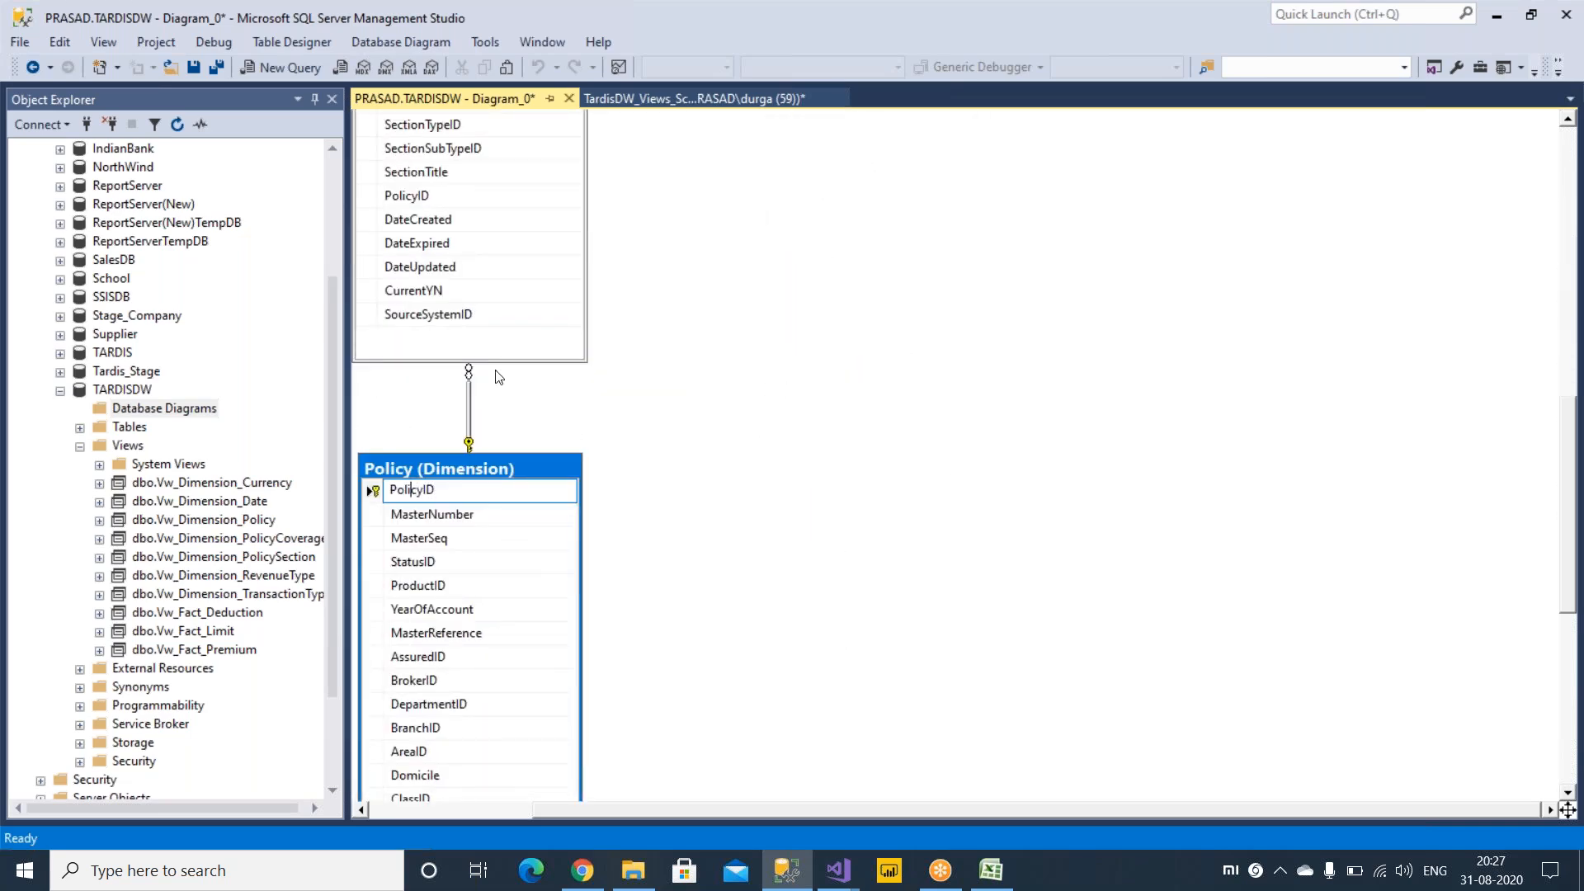
Check the PolicyID column in PolicySection (Dimension), and switch back to the SSAS_TardisDW_Test project in Visual Studio.
left_click(427, 196)
scroll(775, 477, "up", 2)
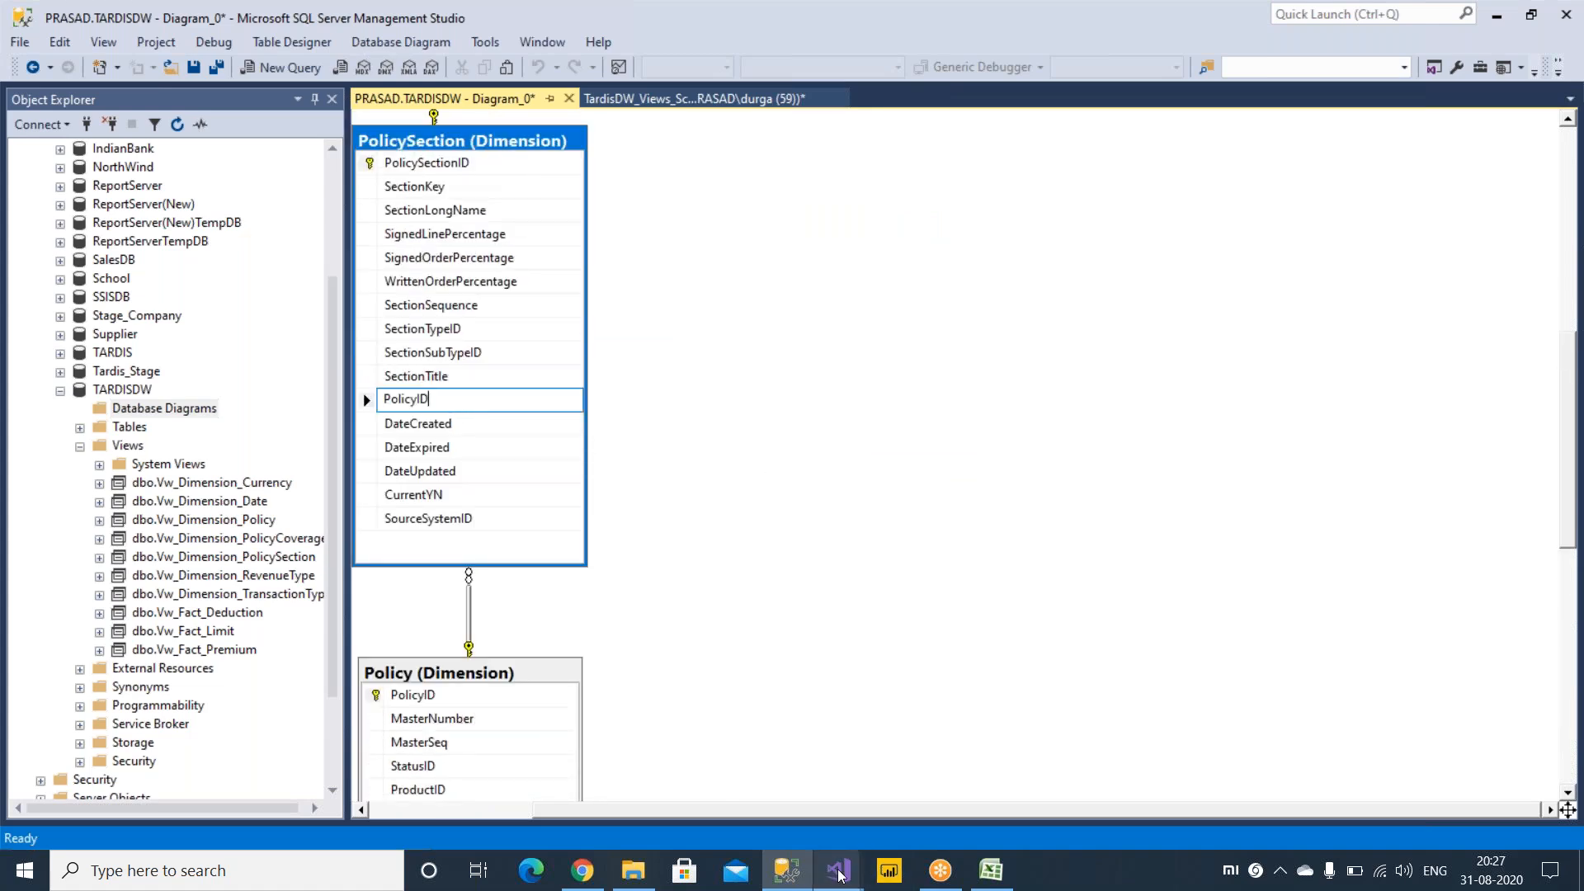
mouse_move(840, 870)
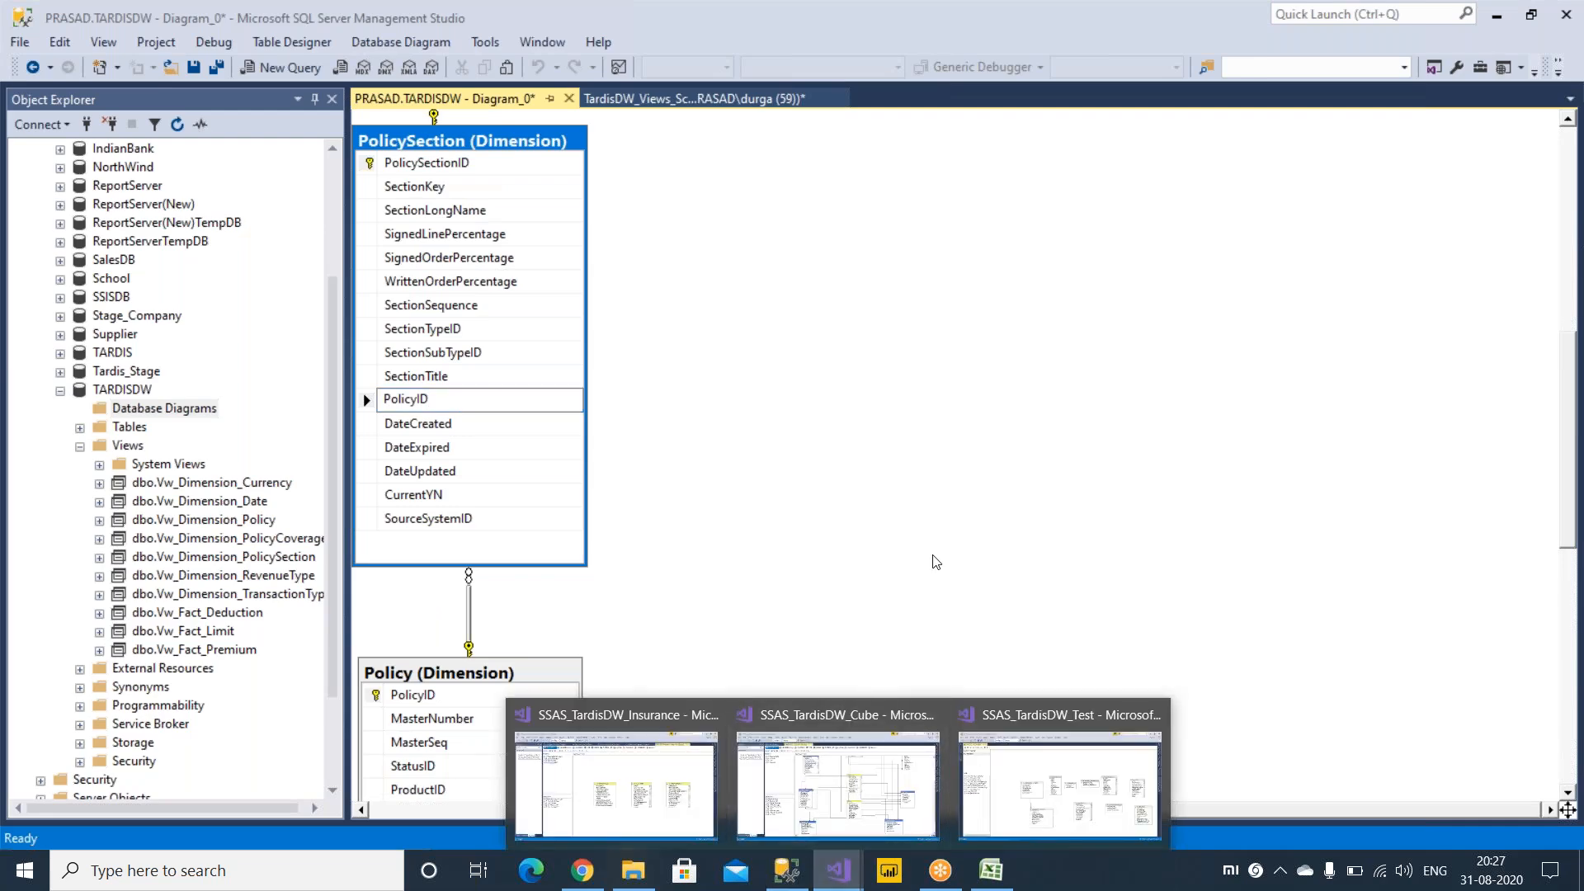
left_click(1059, 784)
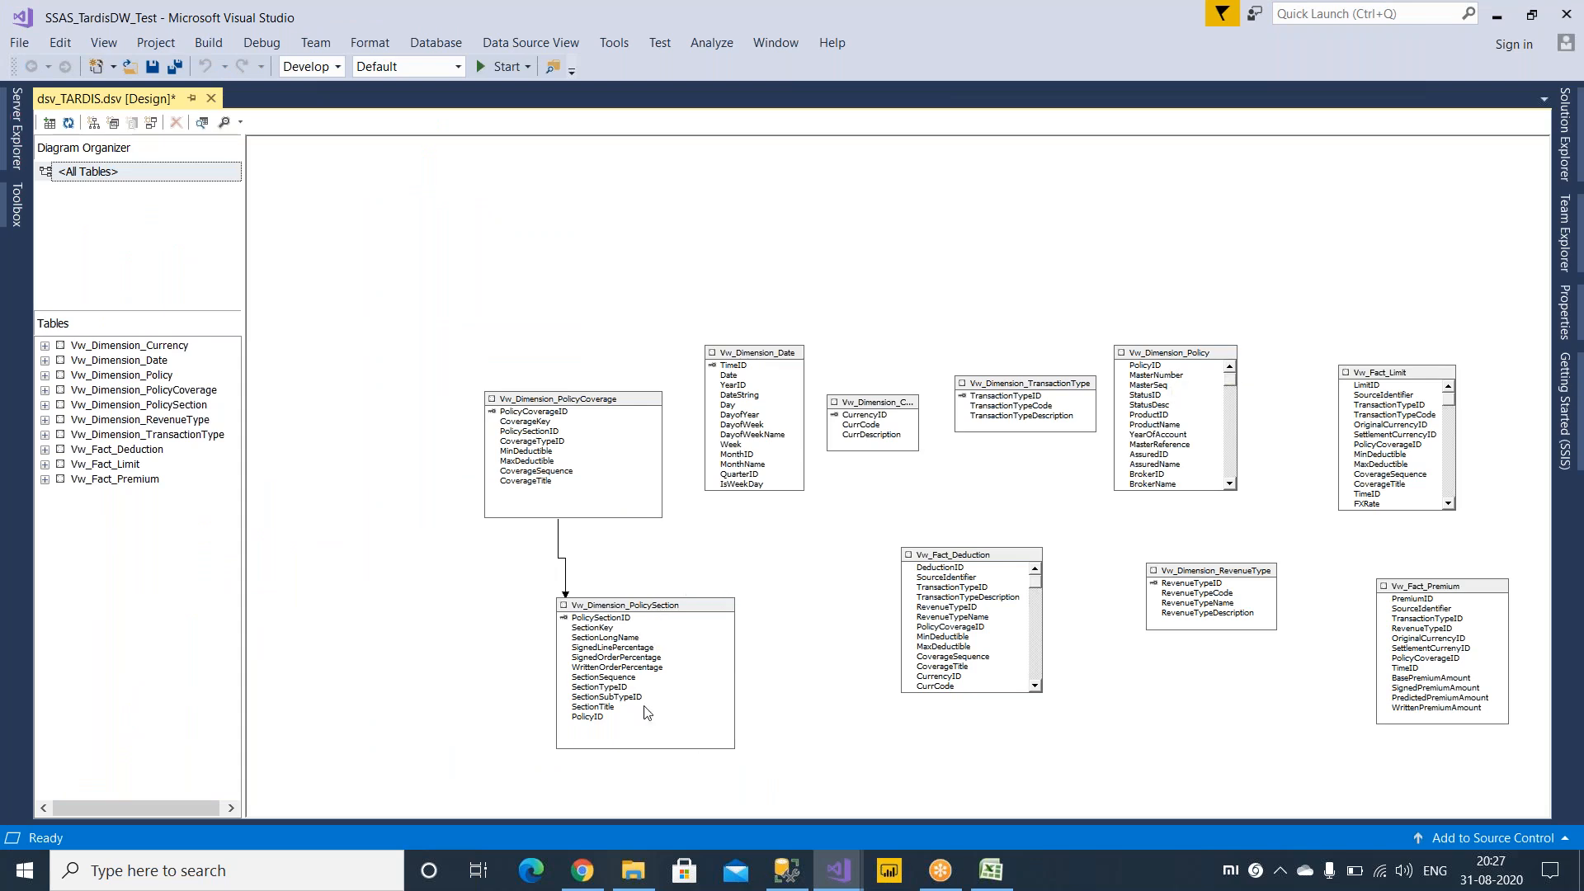
Move the Vw_Dimension_Policy view to the free space left of Vw_Dimension_PolicySection.
left_click(610, 628)
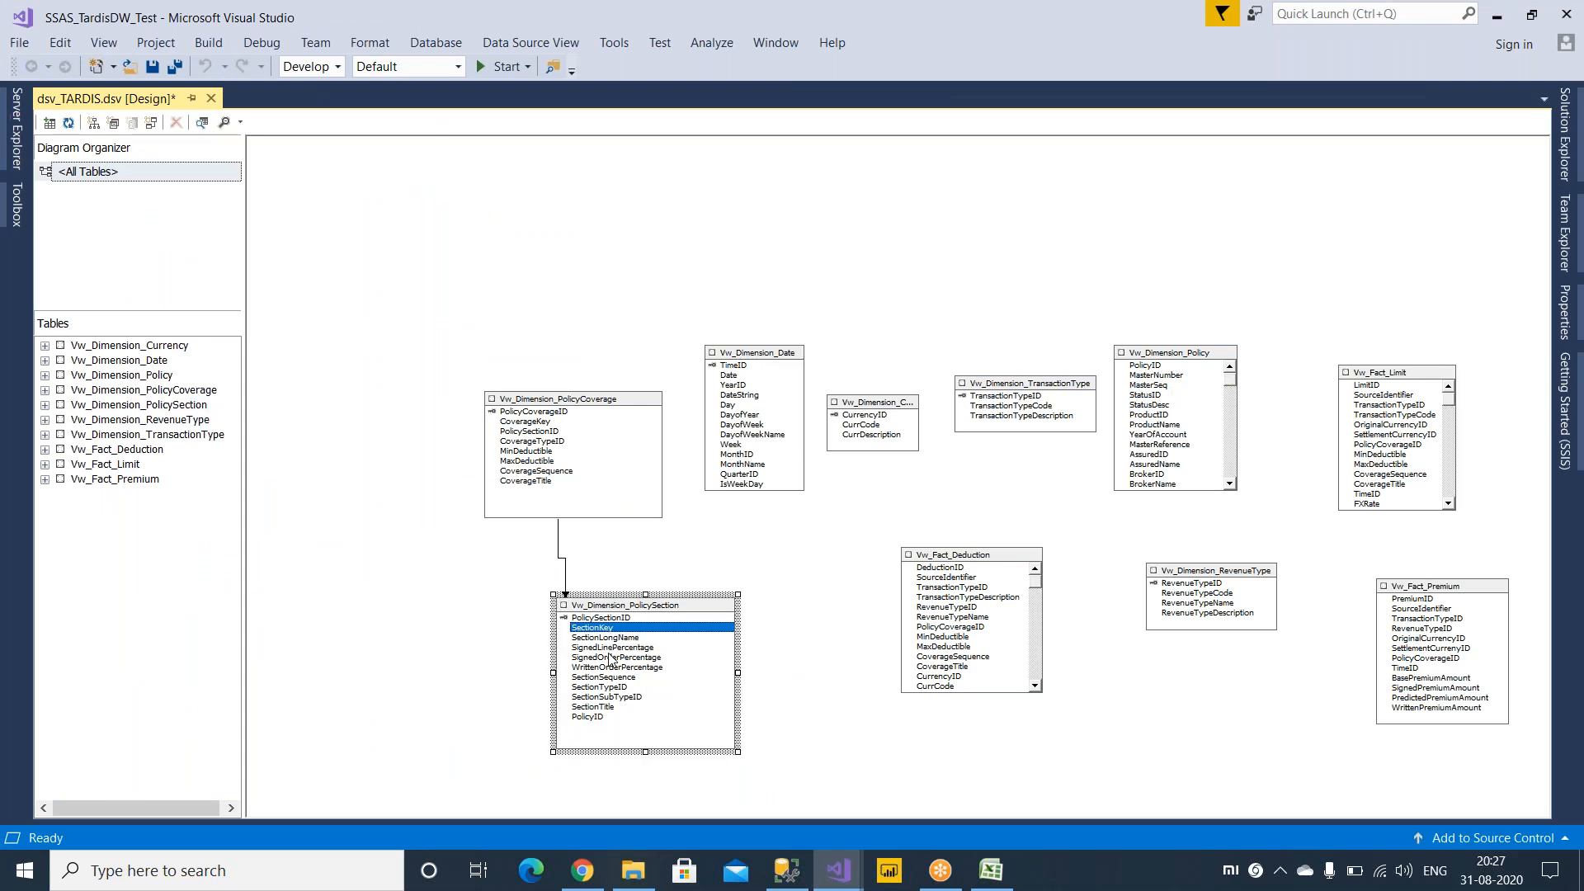
left_click(599, 717)
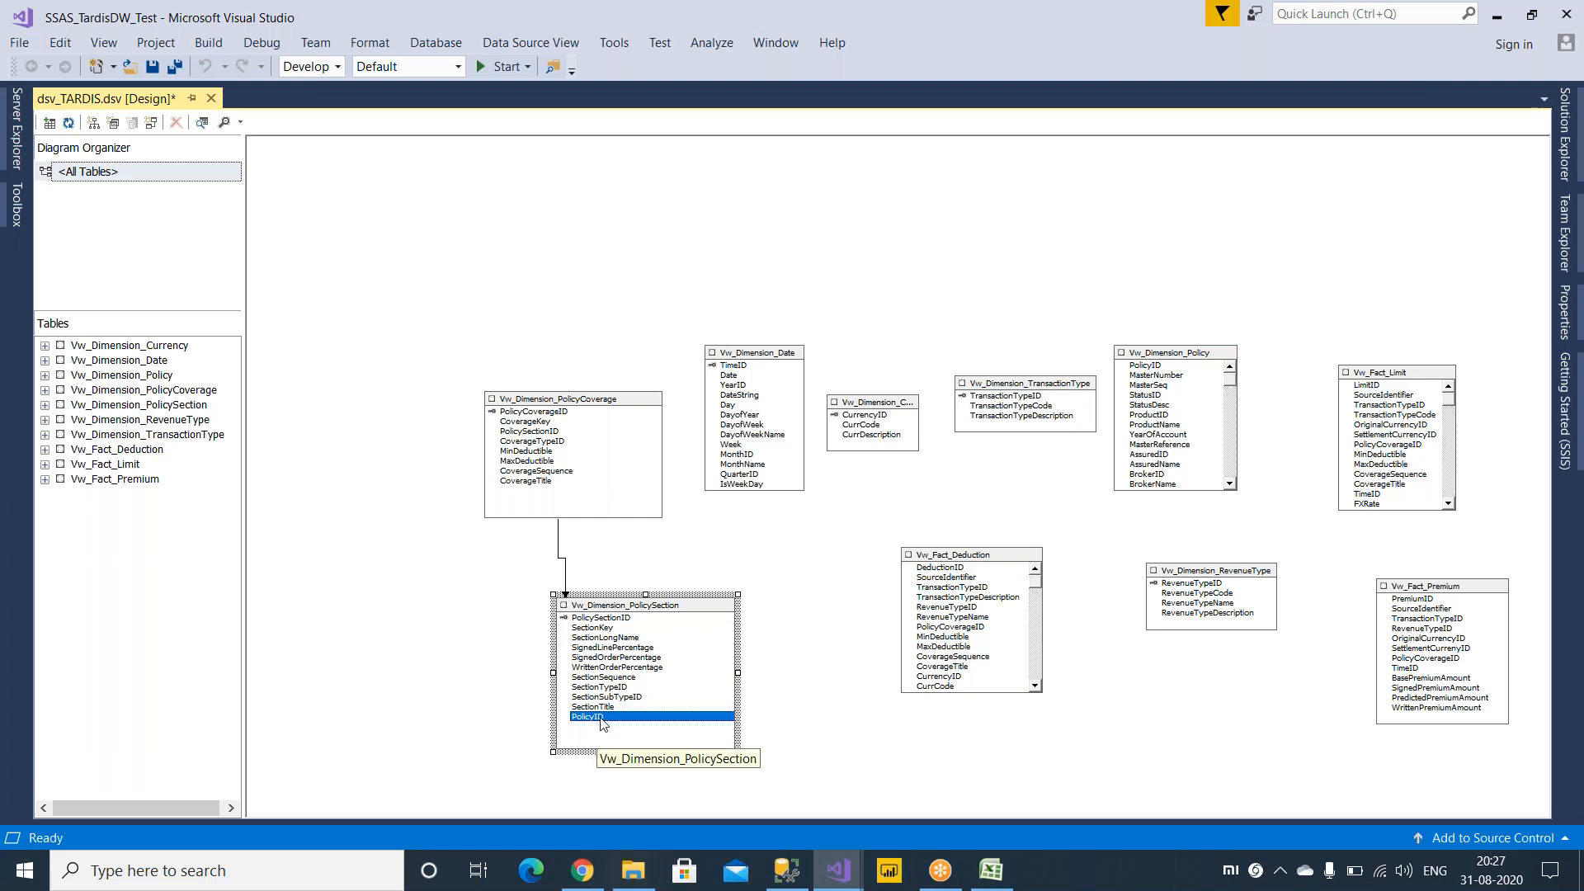
left_click(1171, 361)
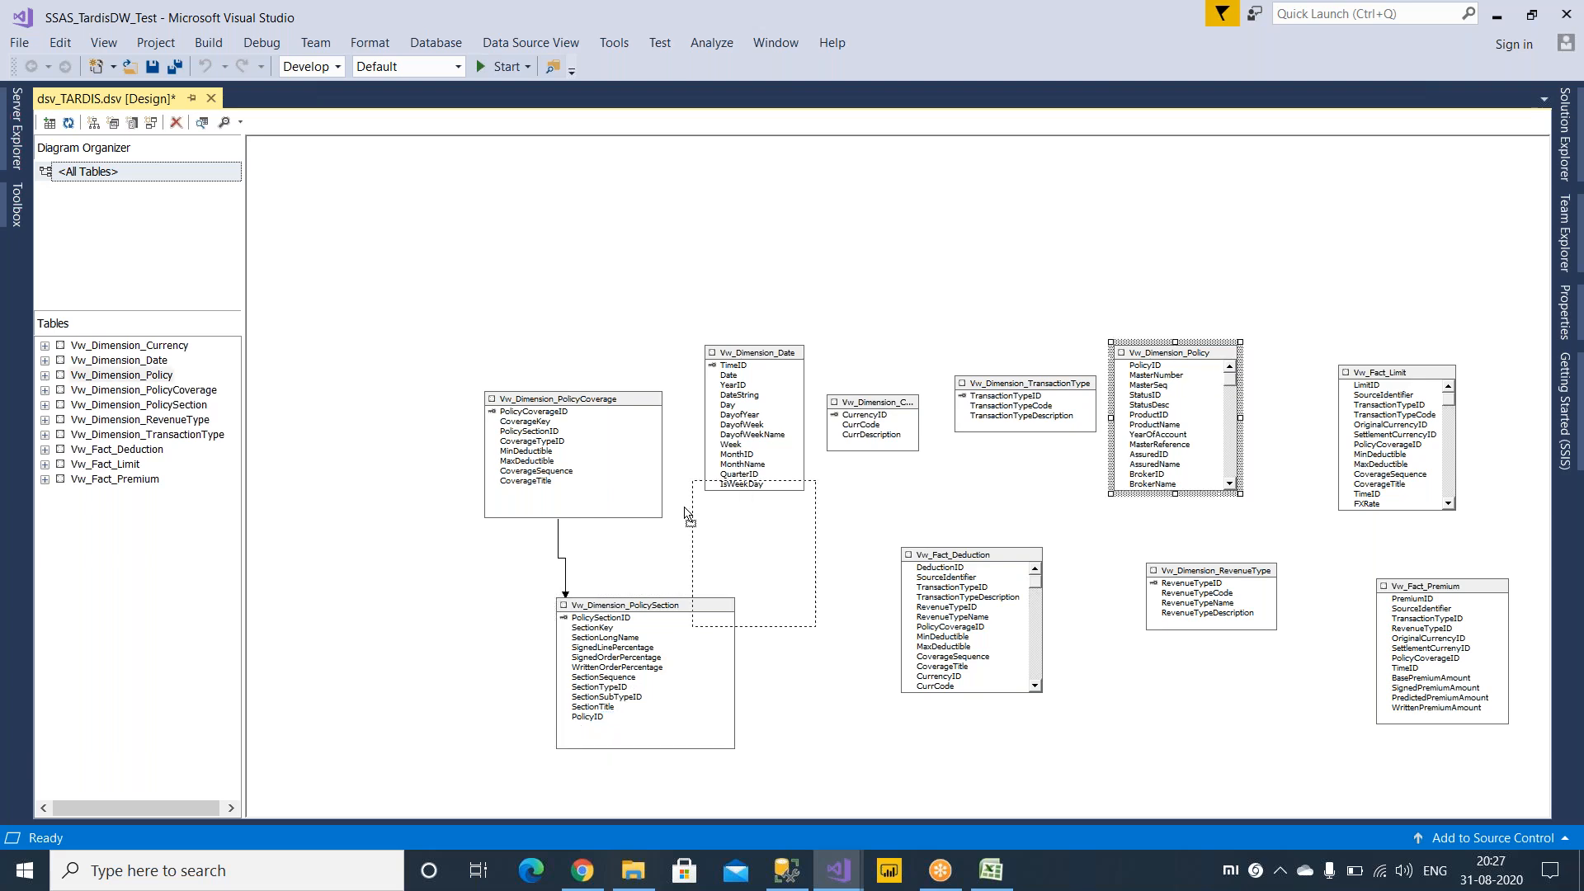
left_click_drag(394, 653, 402, 633)
Create a relationship from PolicyID in Vw_Dimension_PolicySection to PolicyID in Vw_Dimension_Policy, accepting a logical primary key on the destination.
left_click(598, 717)
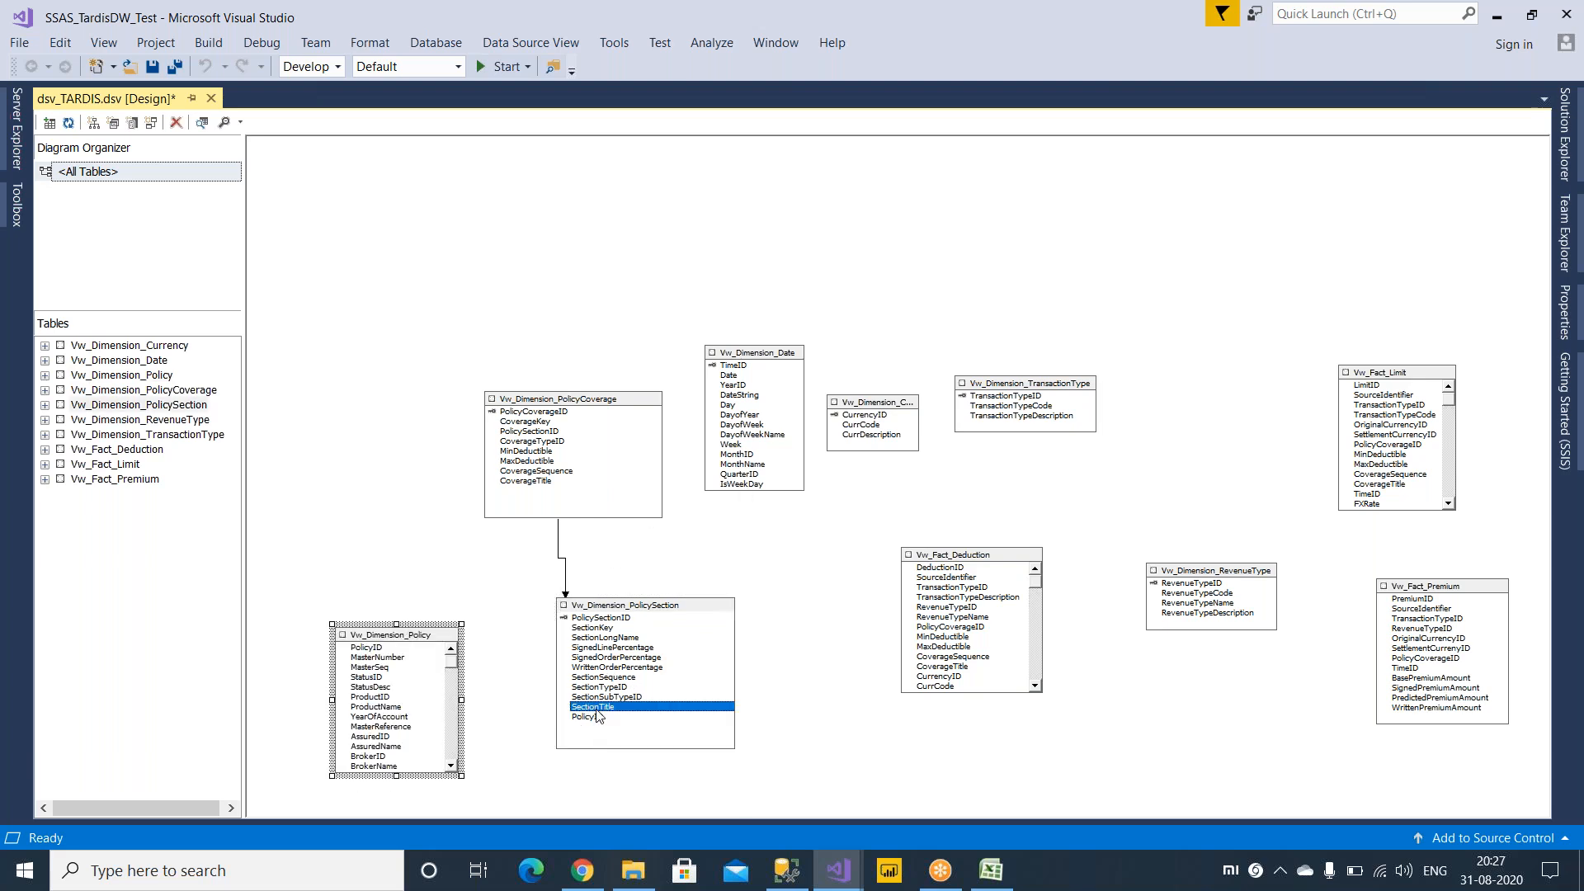
left_click_drag(617, 723, 369, 649)
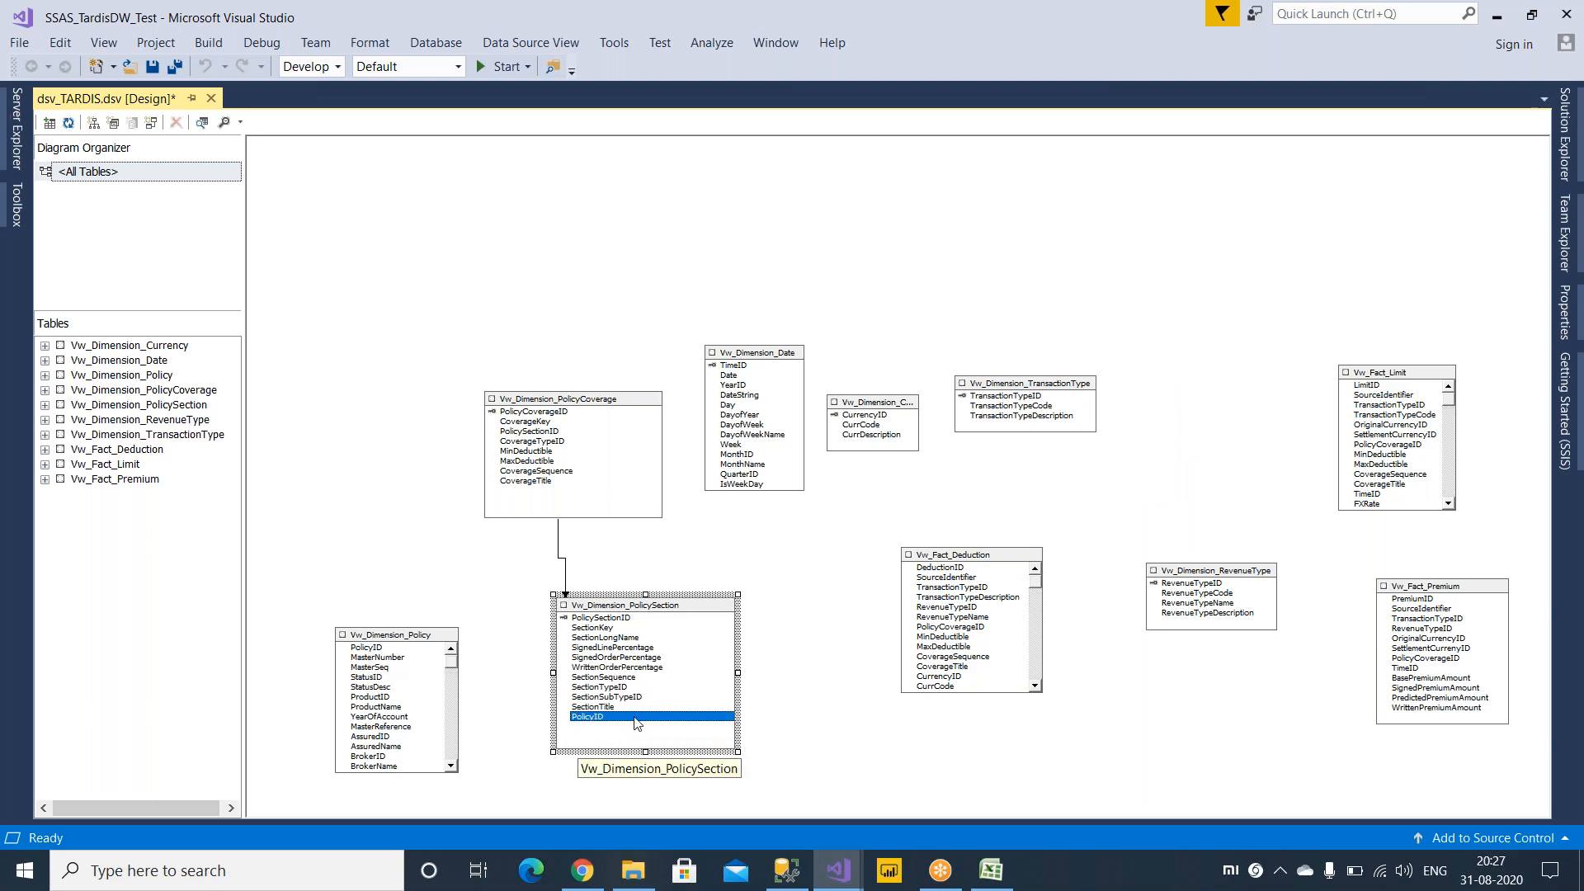
left_click(848, 672)
scroll(849, 672, "down", 2)
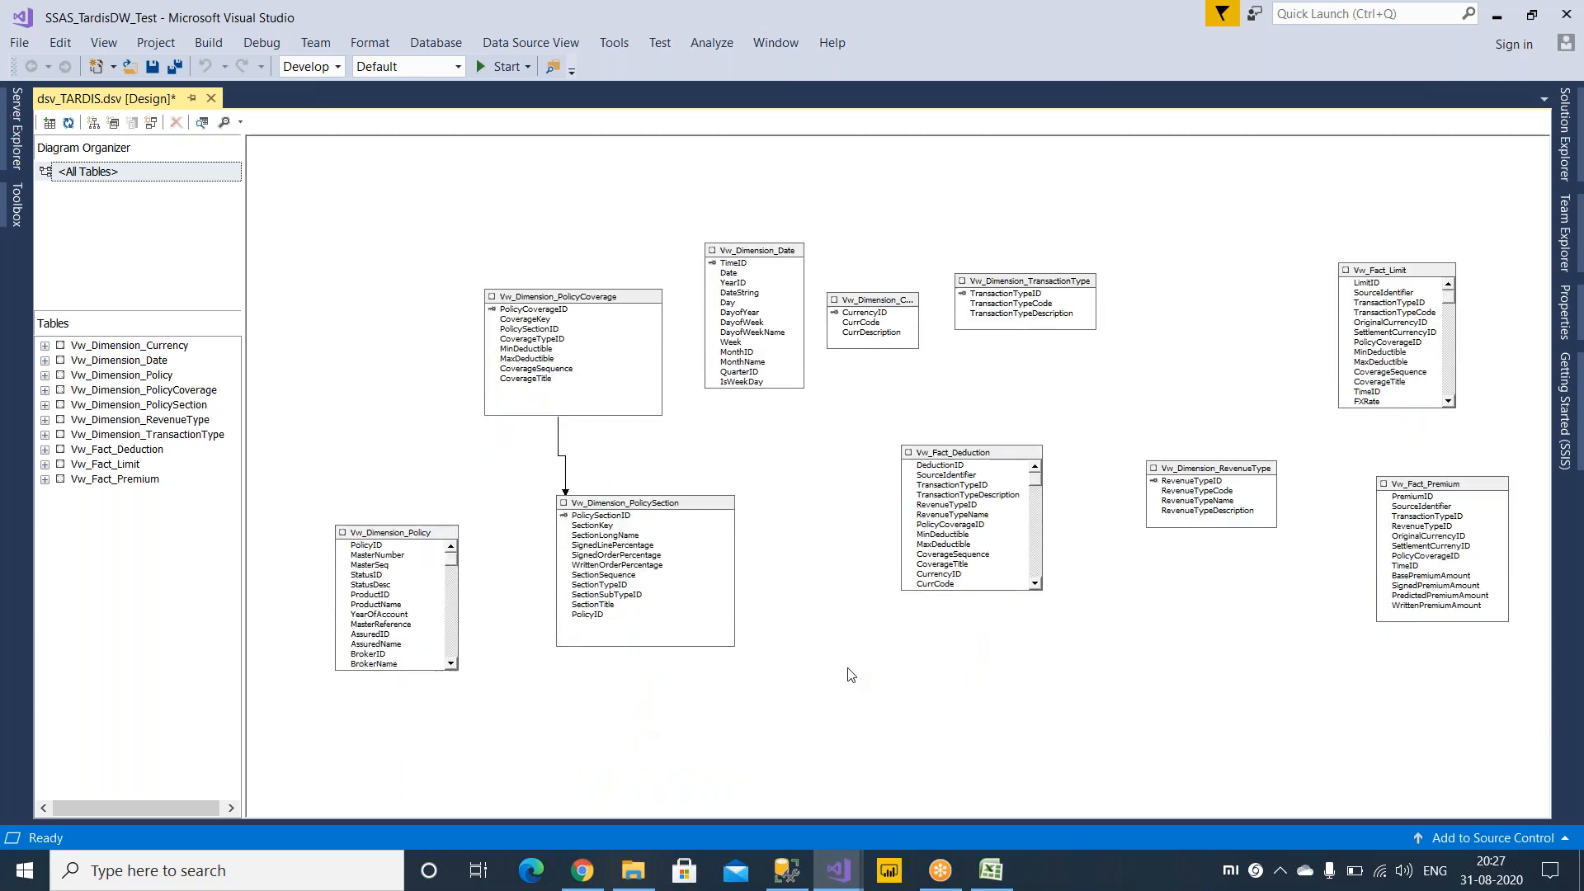
left_click(593, 617)
left_click_drag(618, 619, 367, 547)
left_click(395, 561)
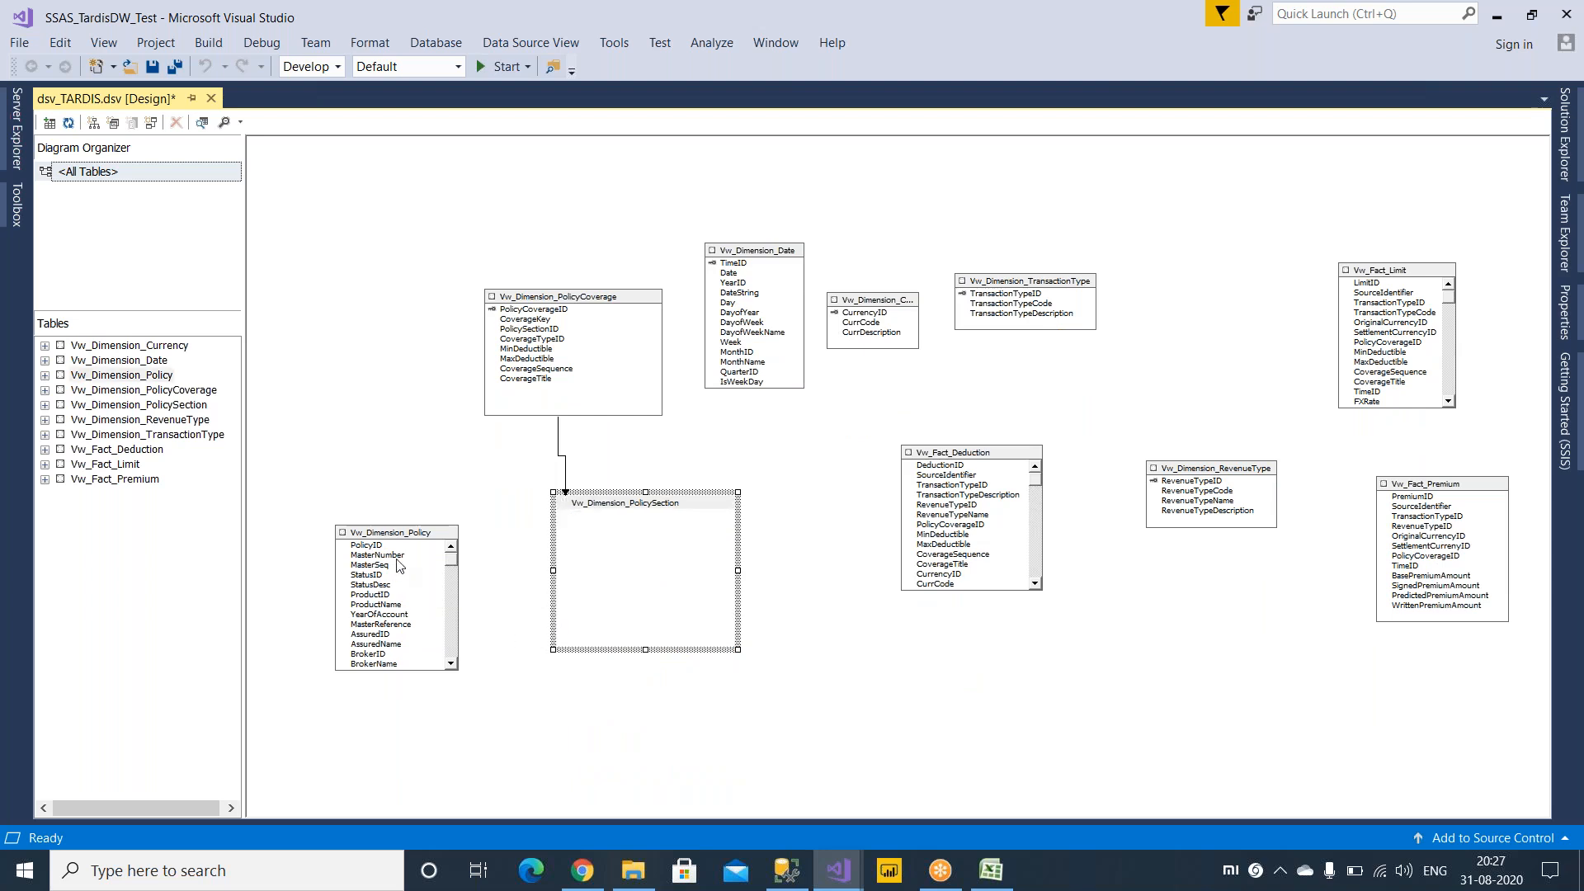
left_click(596, 618)
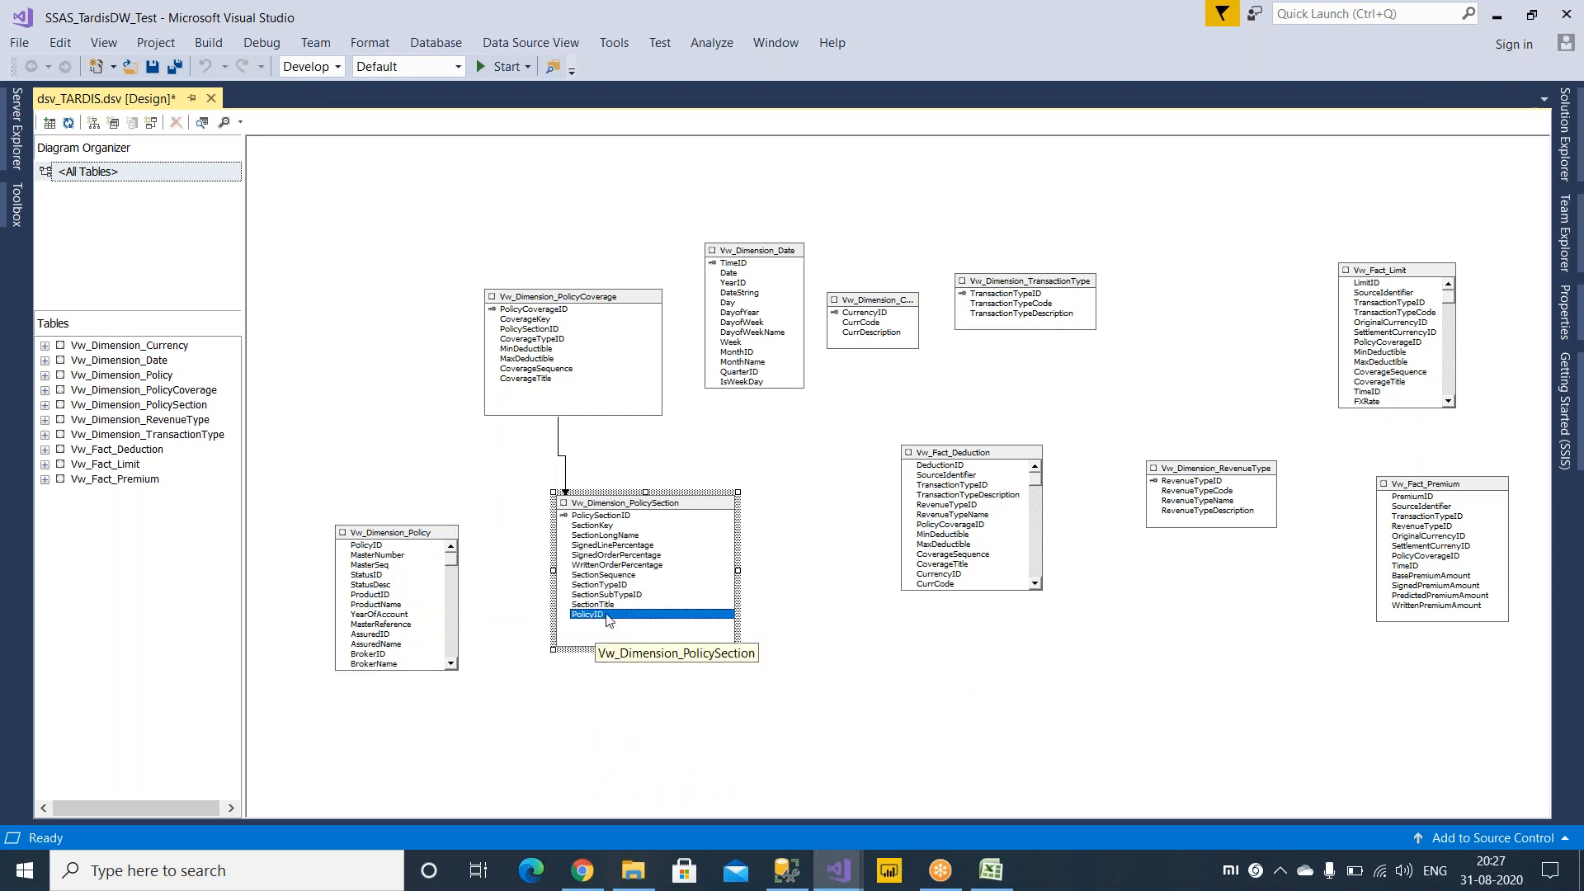
left_click_drag(596, 623, 367, 548)
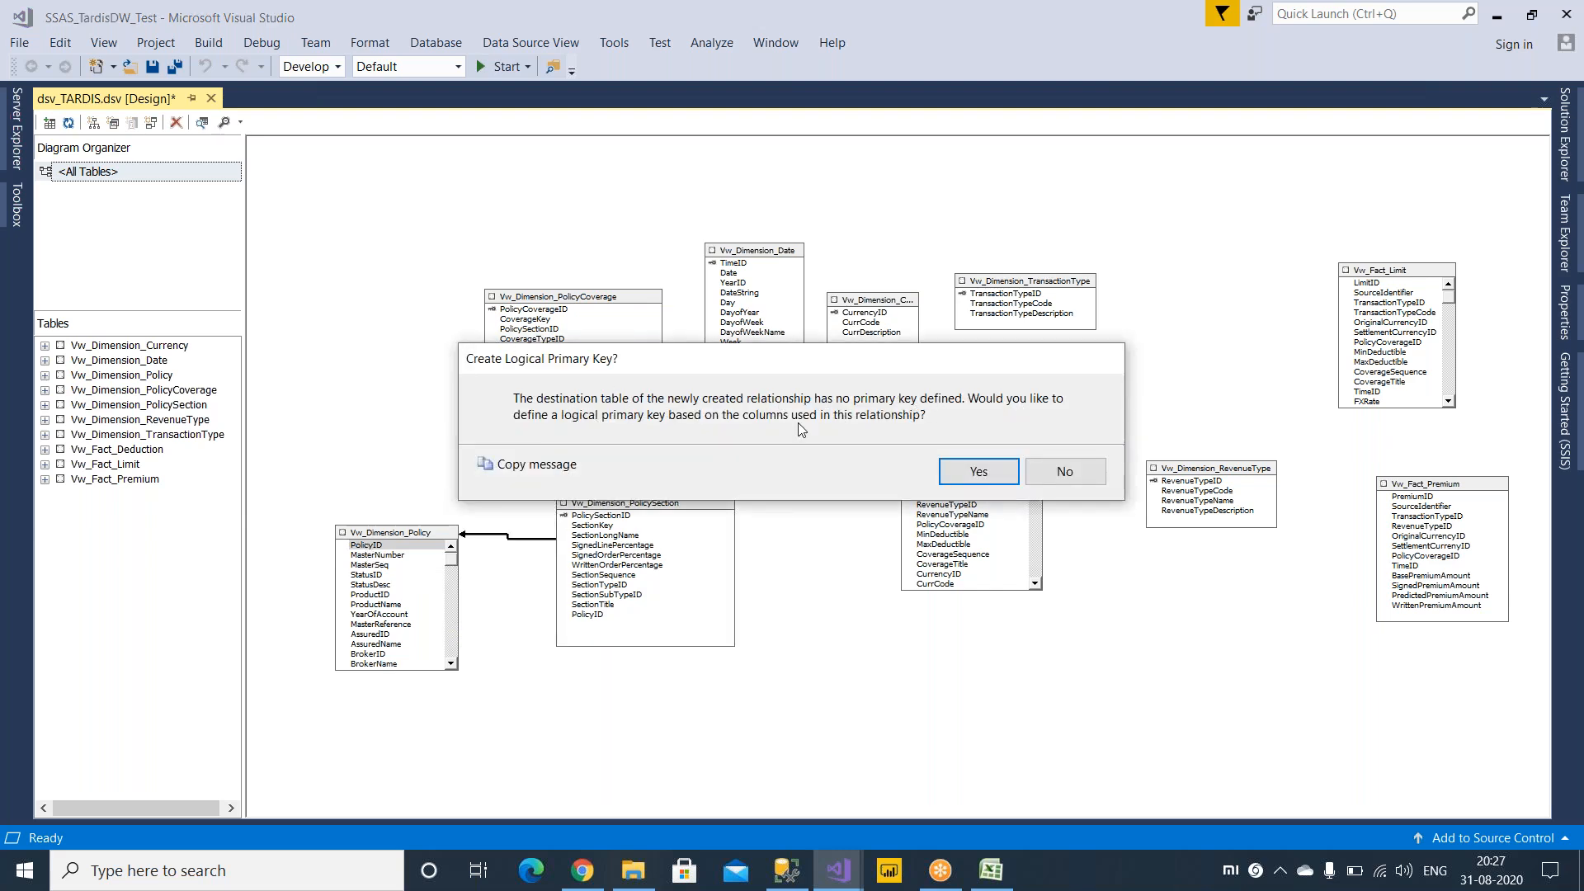
left_click(978, 472)
left_click(364, 472)
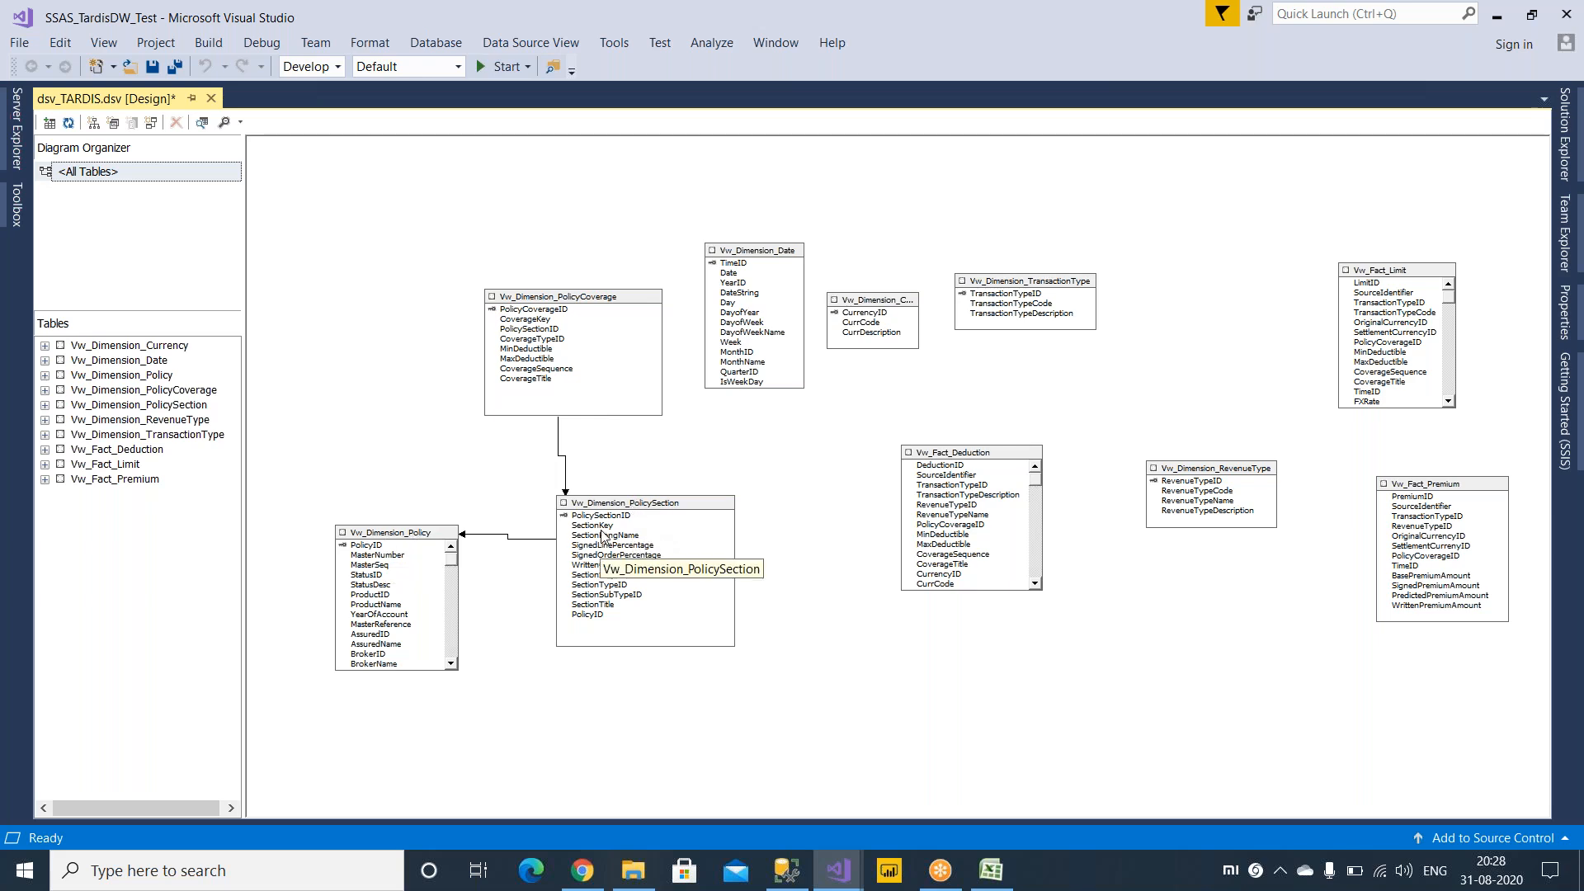
left_click(602, 616)
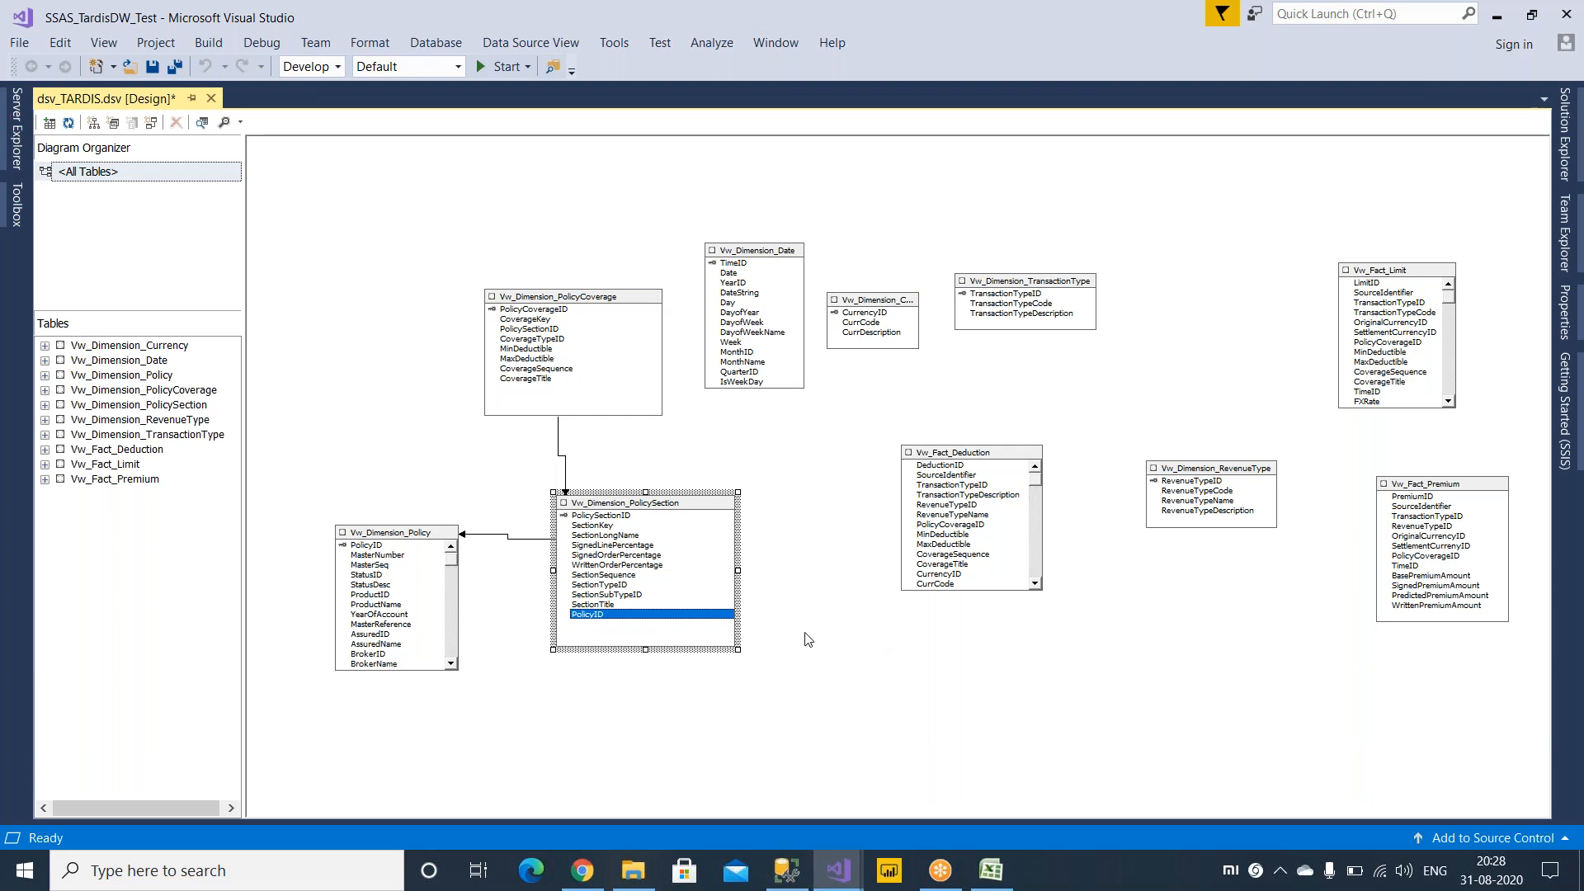
Switch to SQL Server Management Studio and add the Limit (Fact) table to the database diagram.
left_click(788, 873)
left_click(817, 464)
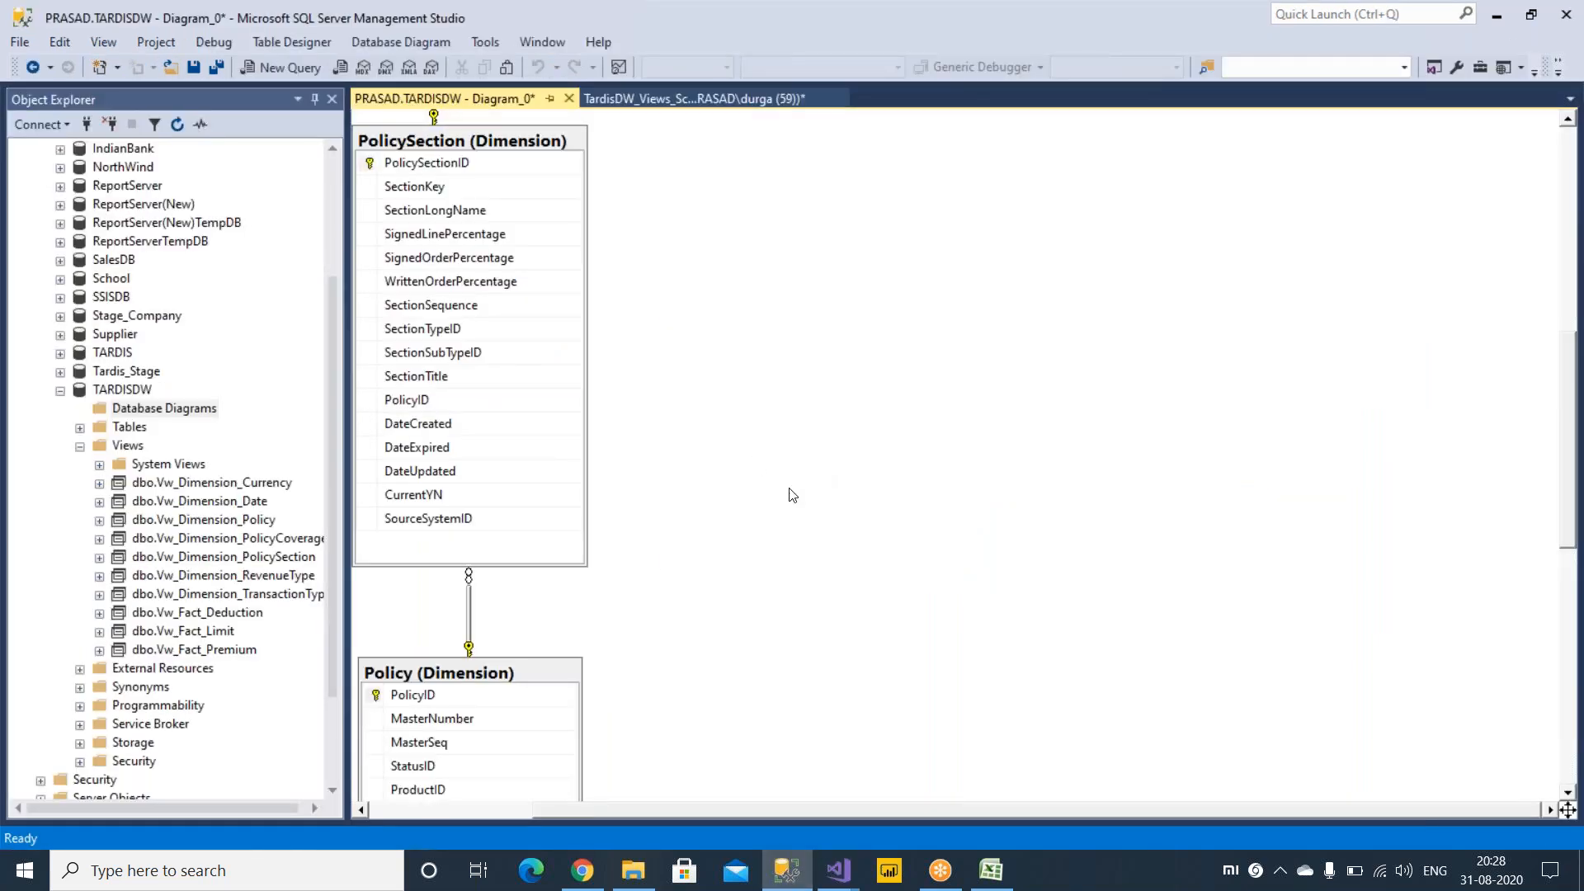
scroll(860, 500, "up", 10)
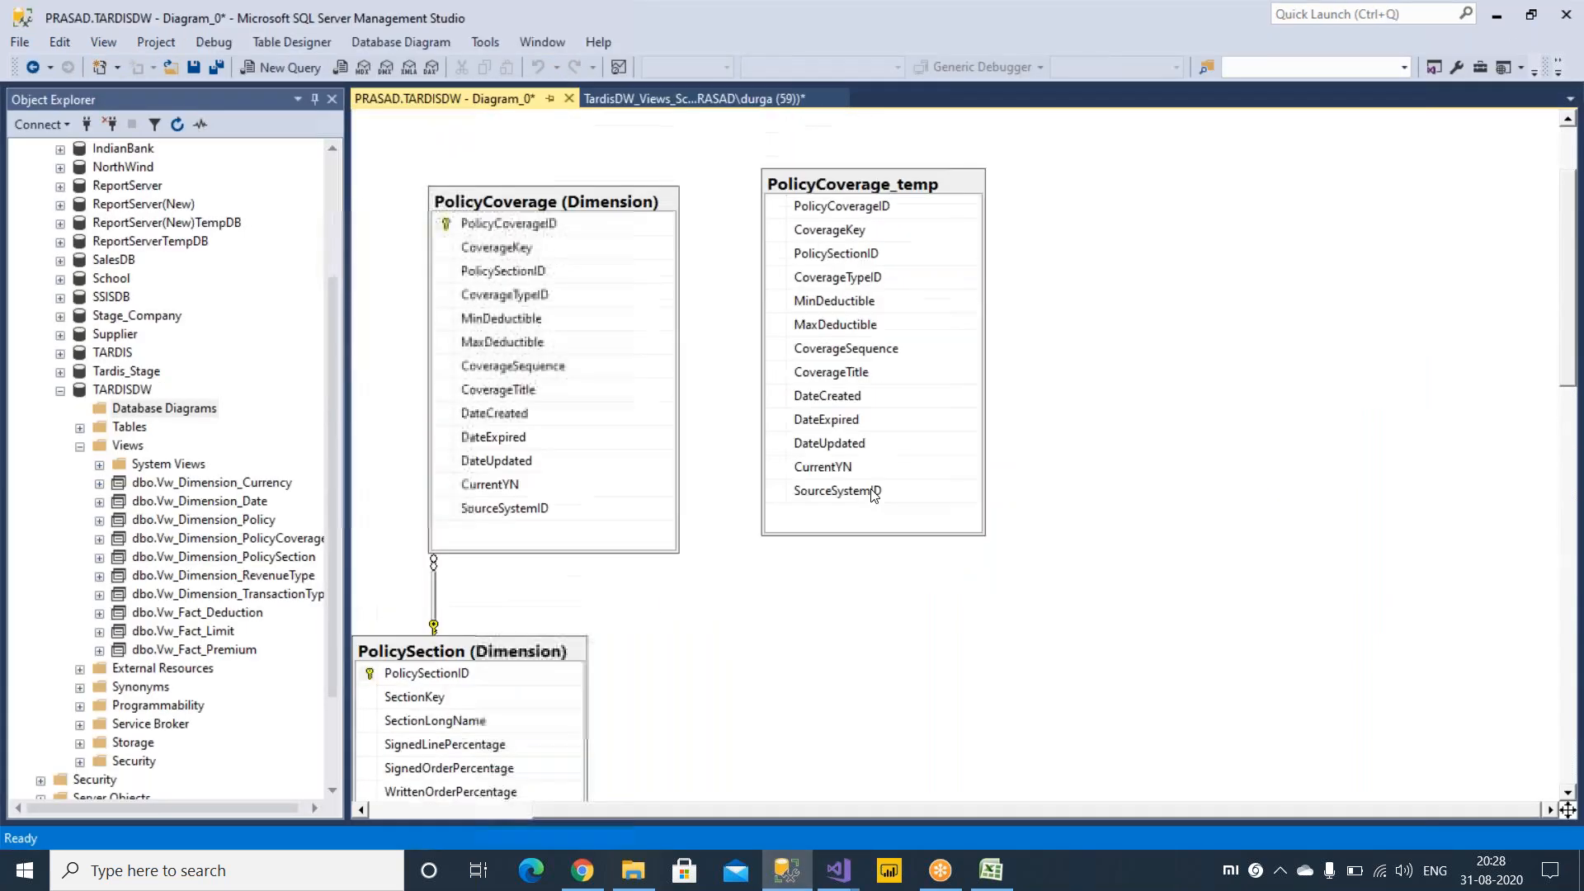
right_click(1129, 264)
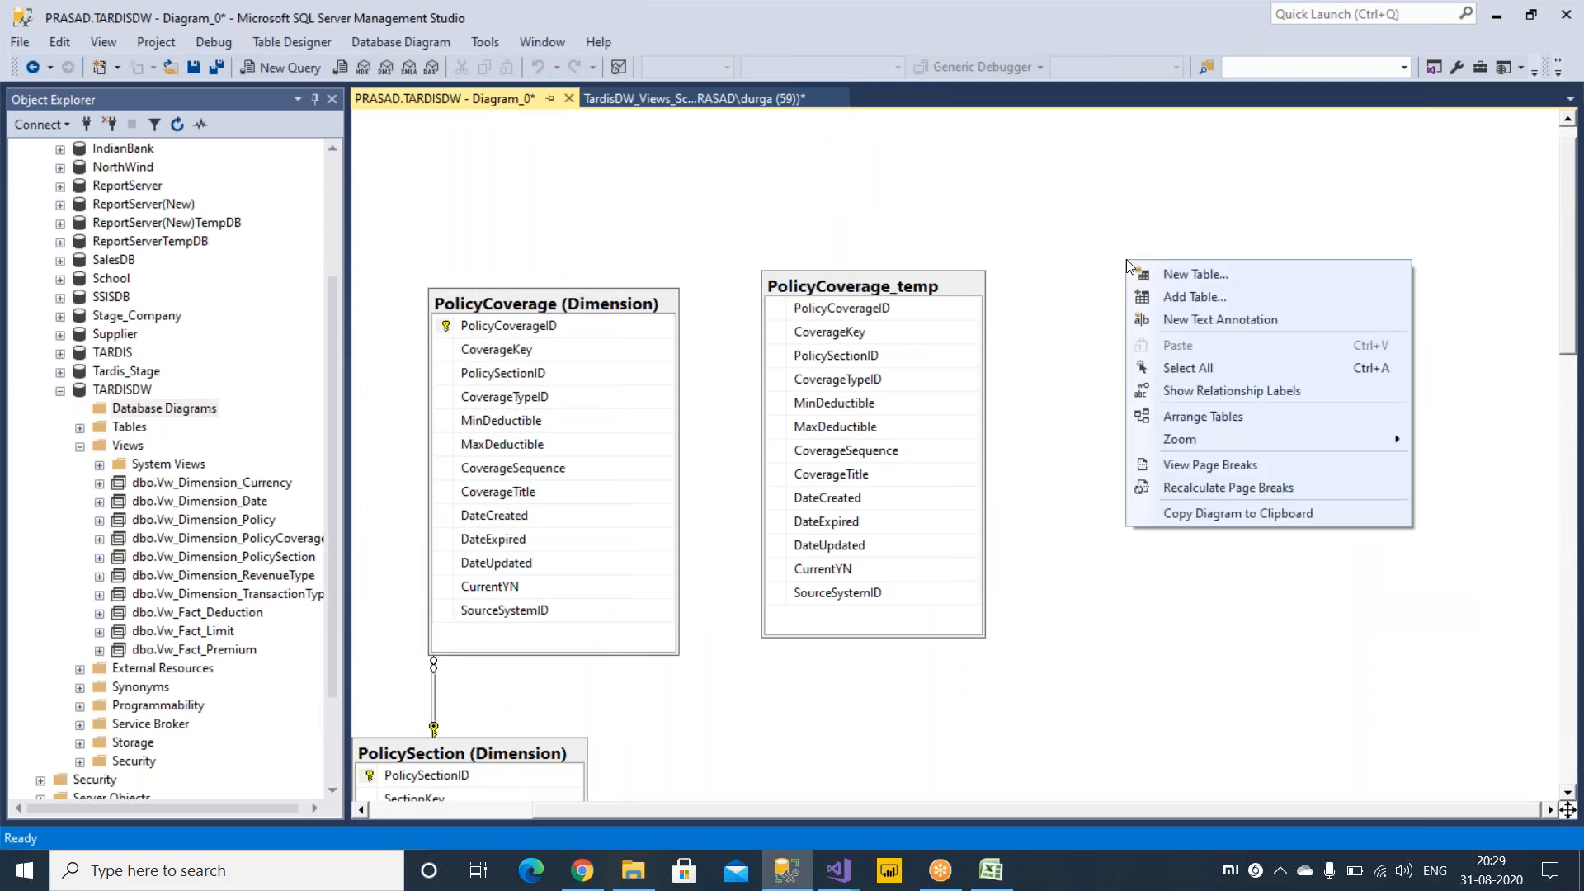
left_click(1188, 299)
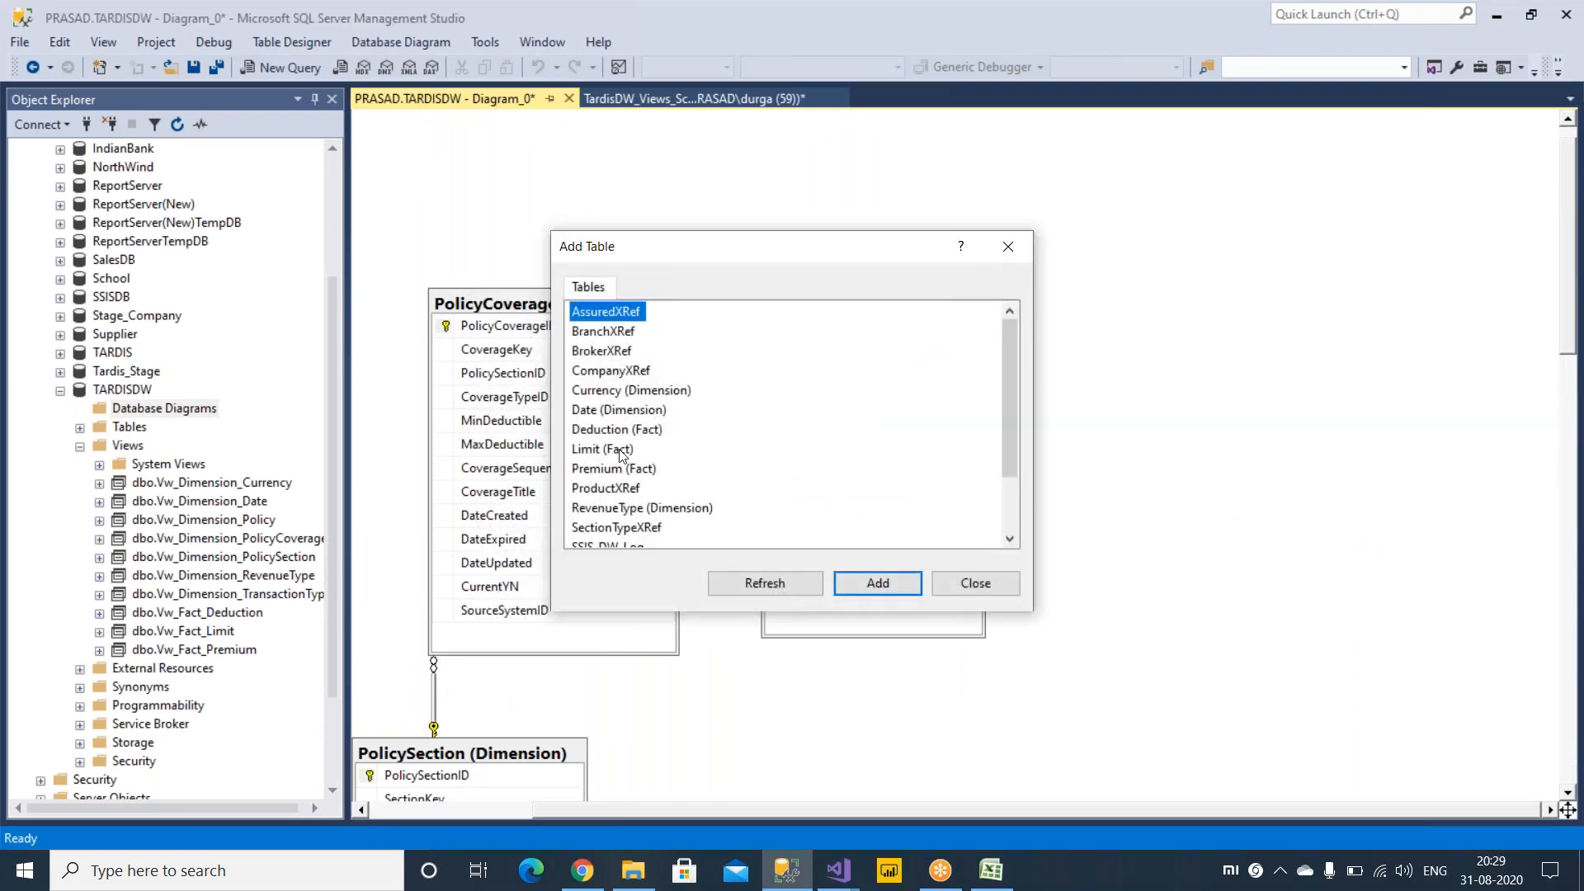
left_click(592, 452)
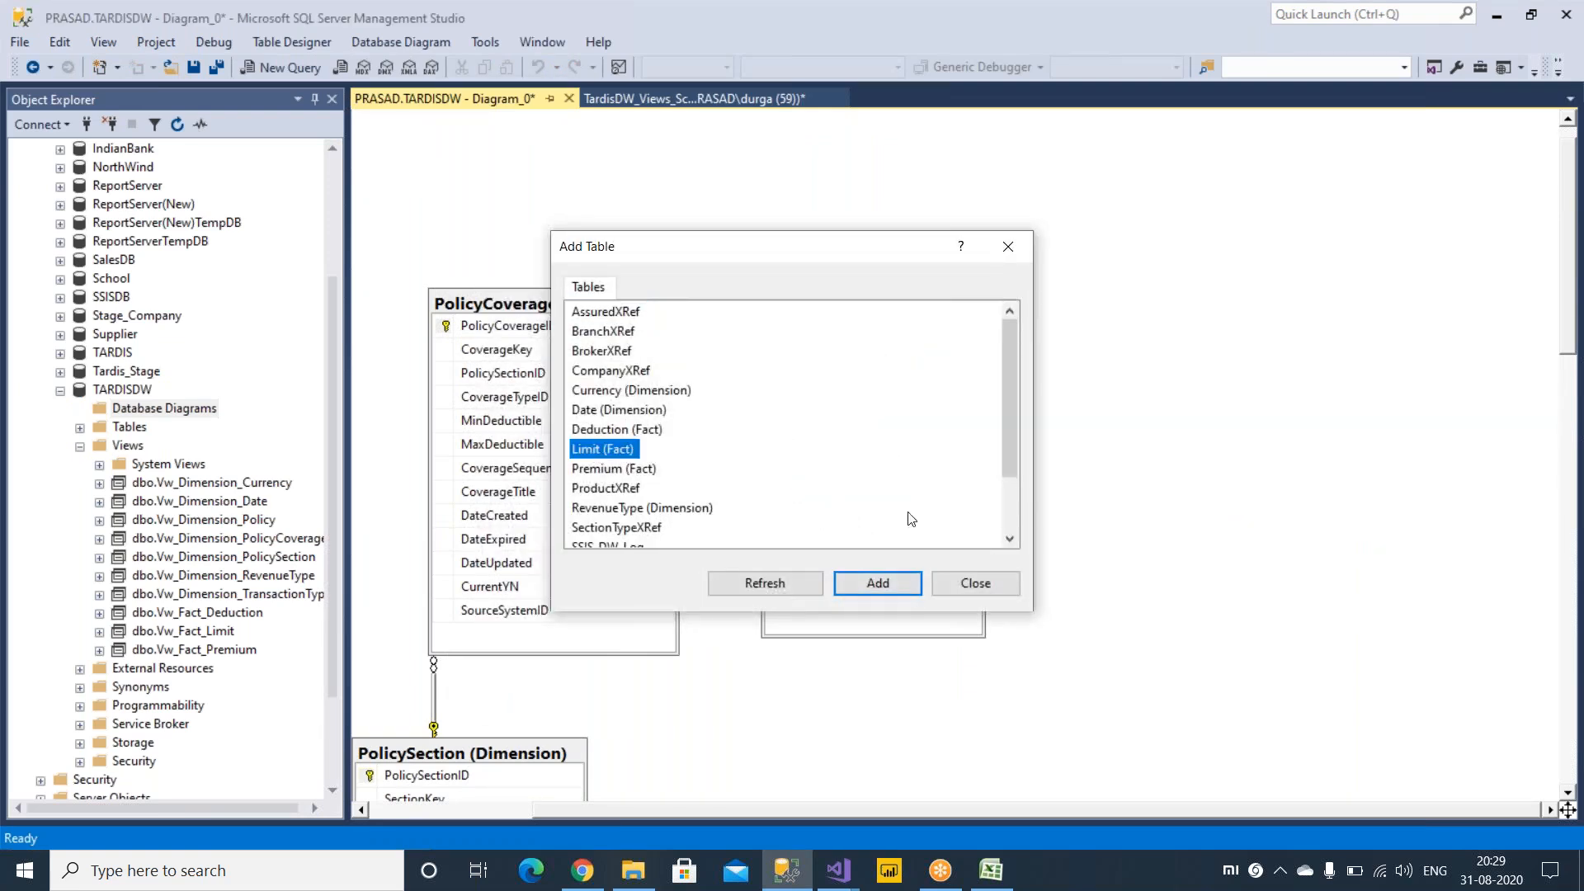
left_click(874, 585)
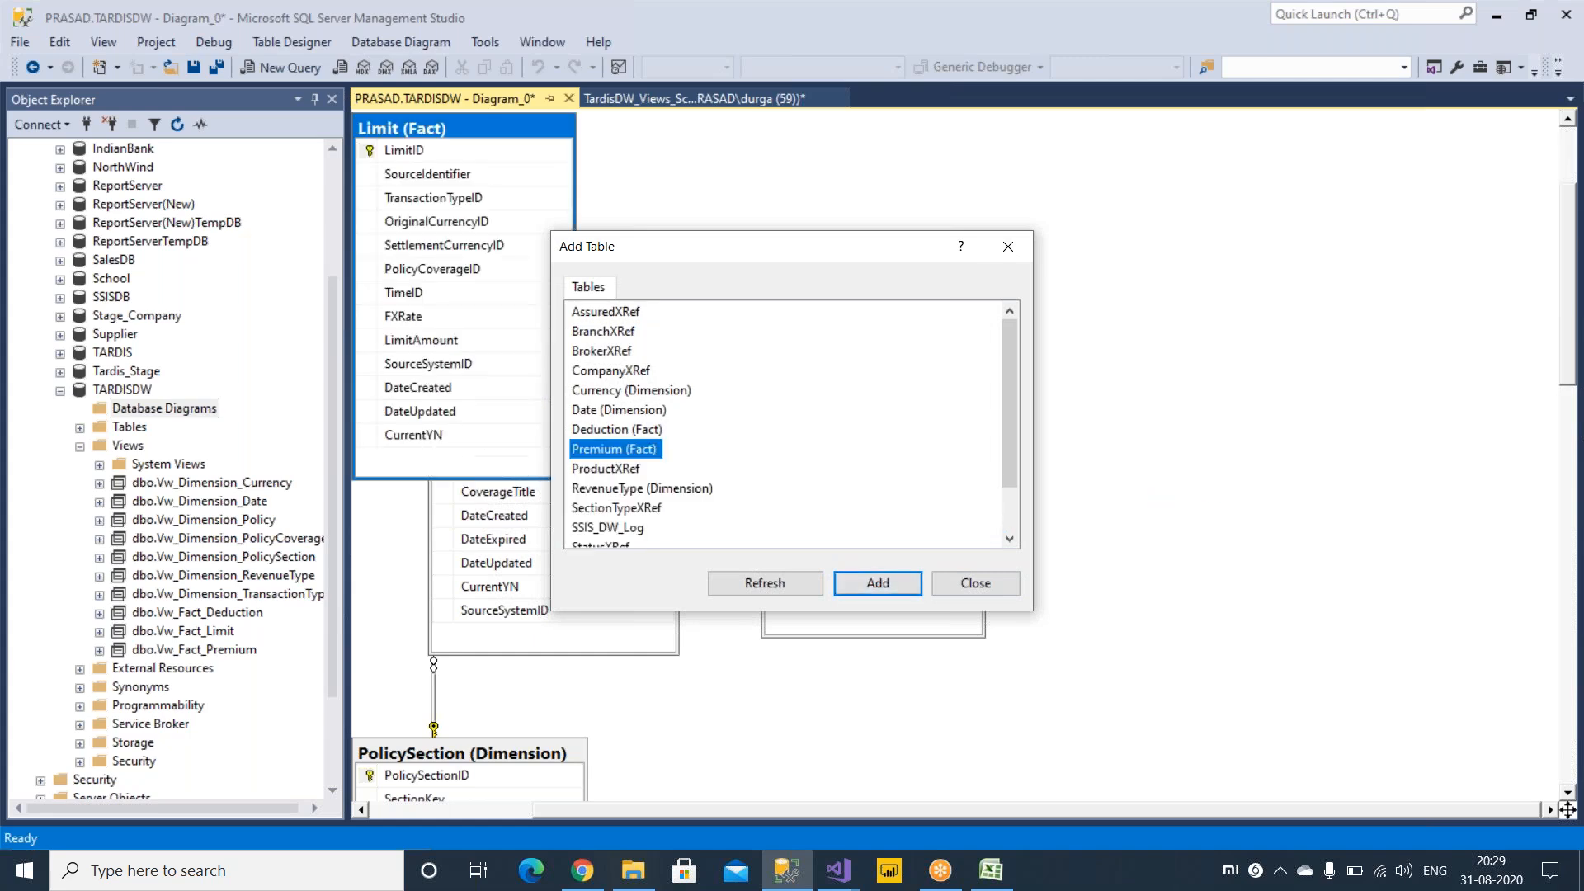
left_click(975, 583)
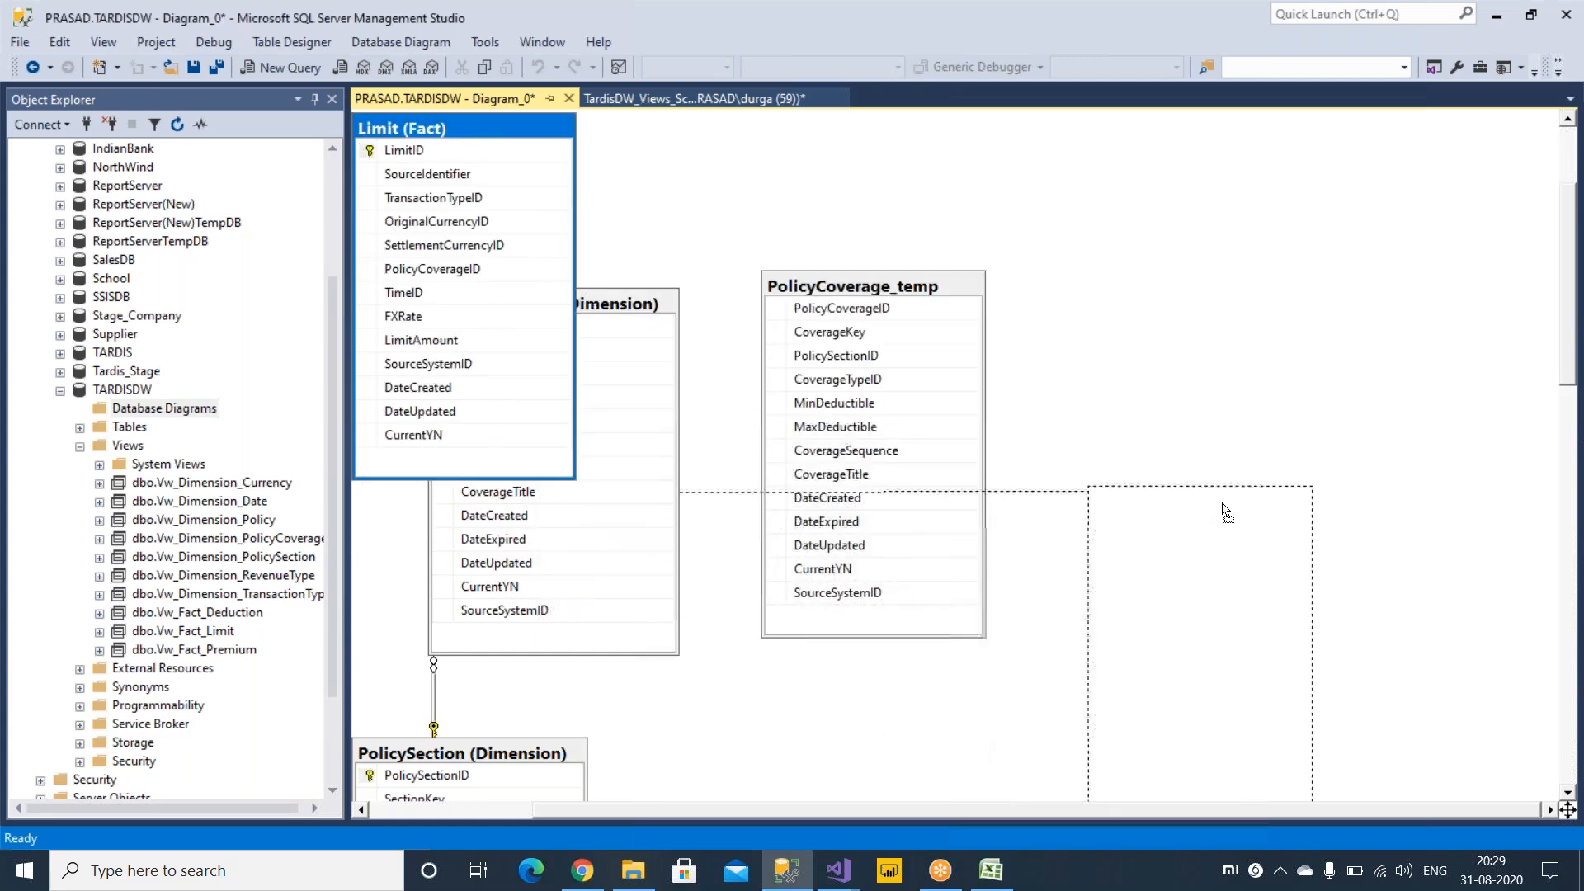
Place Limit (Fact) next to PolicyCoverage (Dimension) in the diagram, moving PolicyCoverage_temp out from between them.
scroll(927, 486, "up", 3)
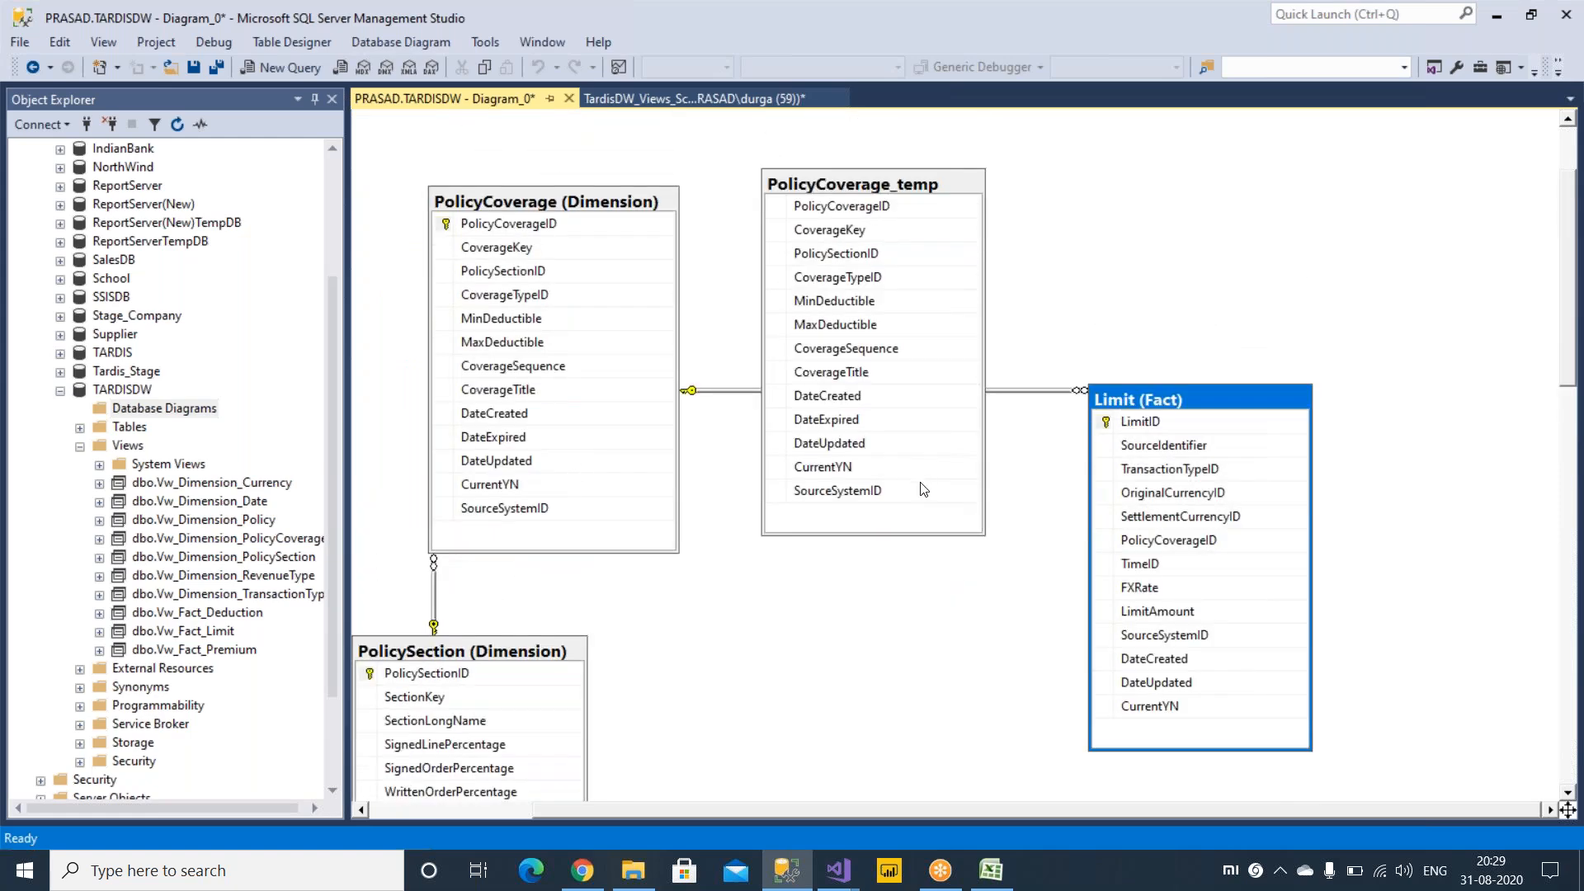
left_click(879, 183)
left_click_drag(1403, 203, 1431, 190)
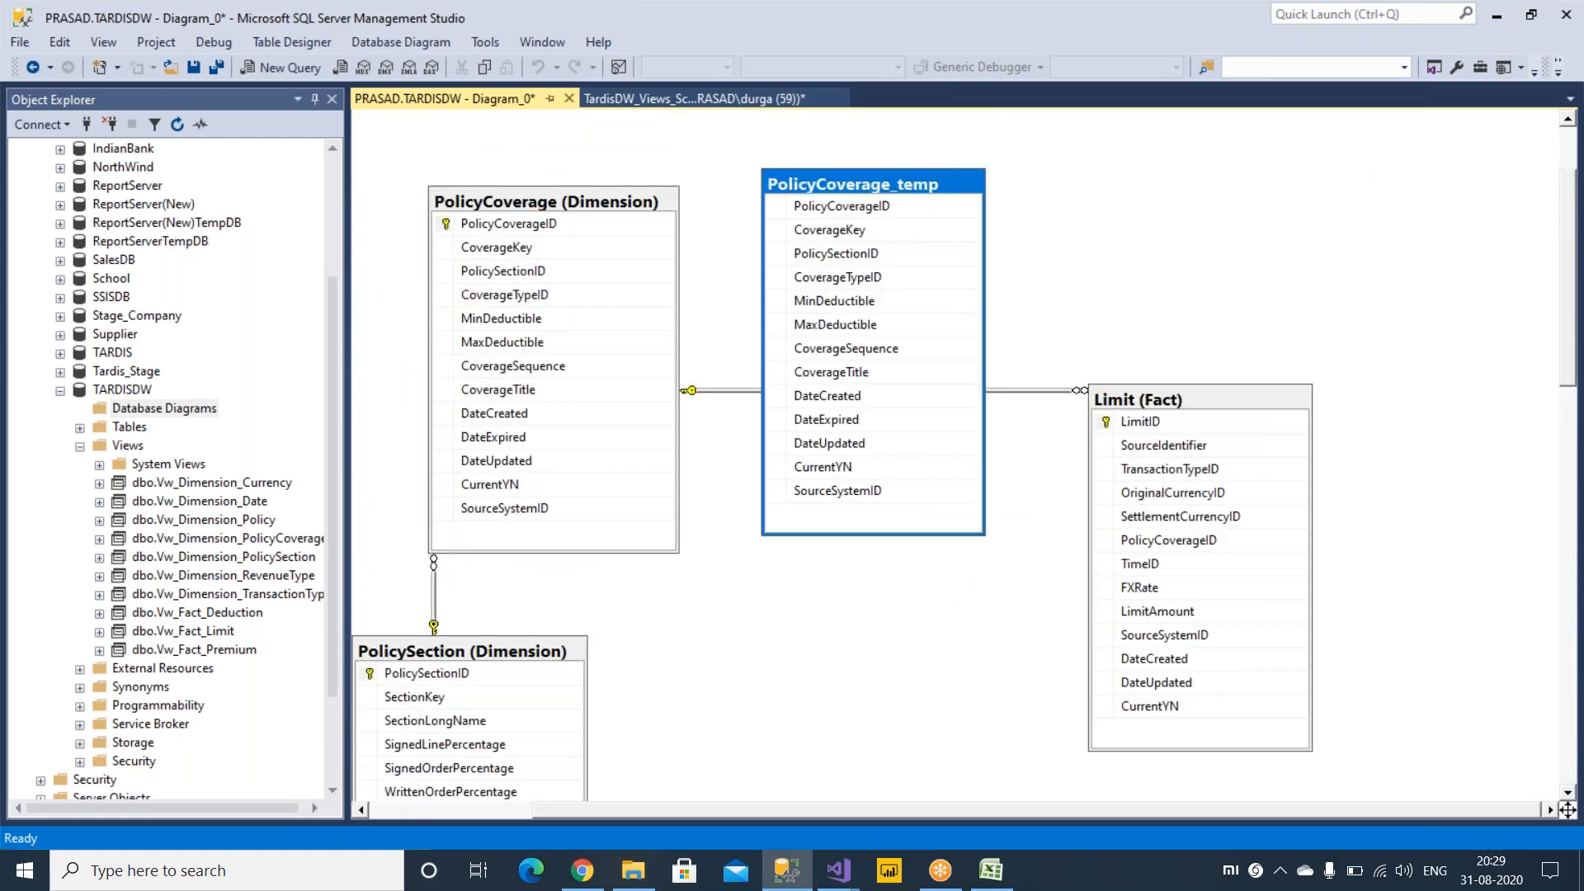
left_click_drag(1196, 394, 936, 406)
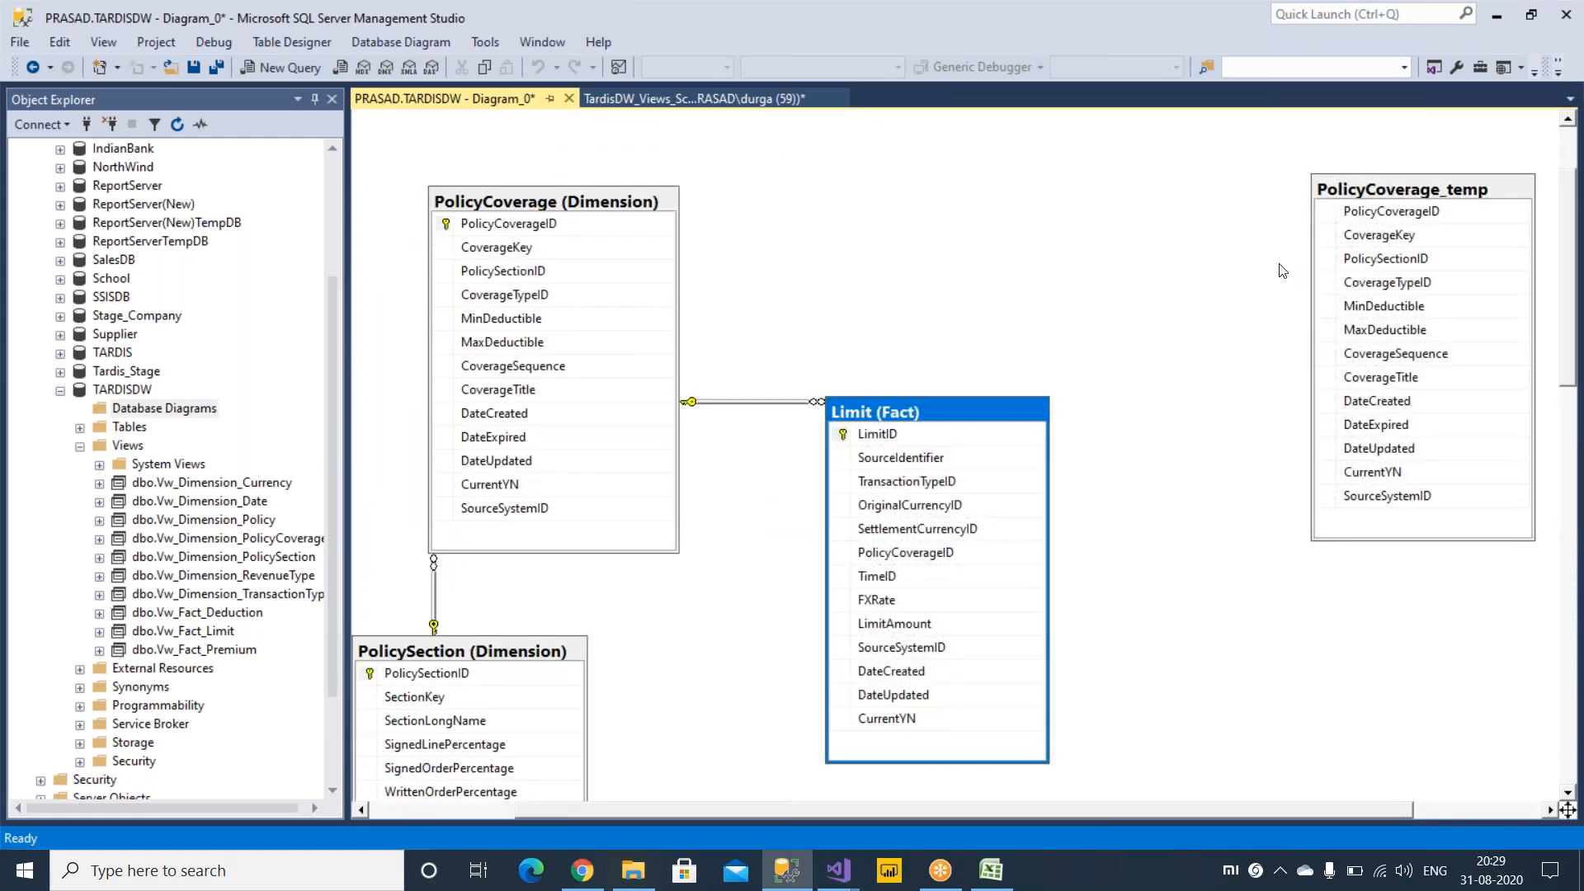
Examine the PolicyCoverageID columns that link Limit (Fact) and PolicyCoverage (Dimension) in the diagram.
scroll(1036, 343, "down", 1)
scroll(1043, 340, "up", 1)
left_click(914, 436)
left_click(934, 578)
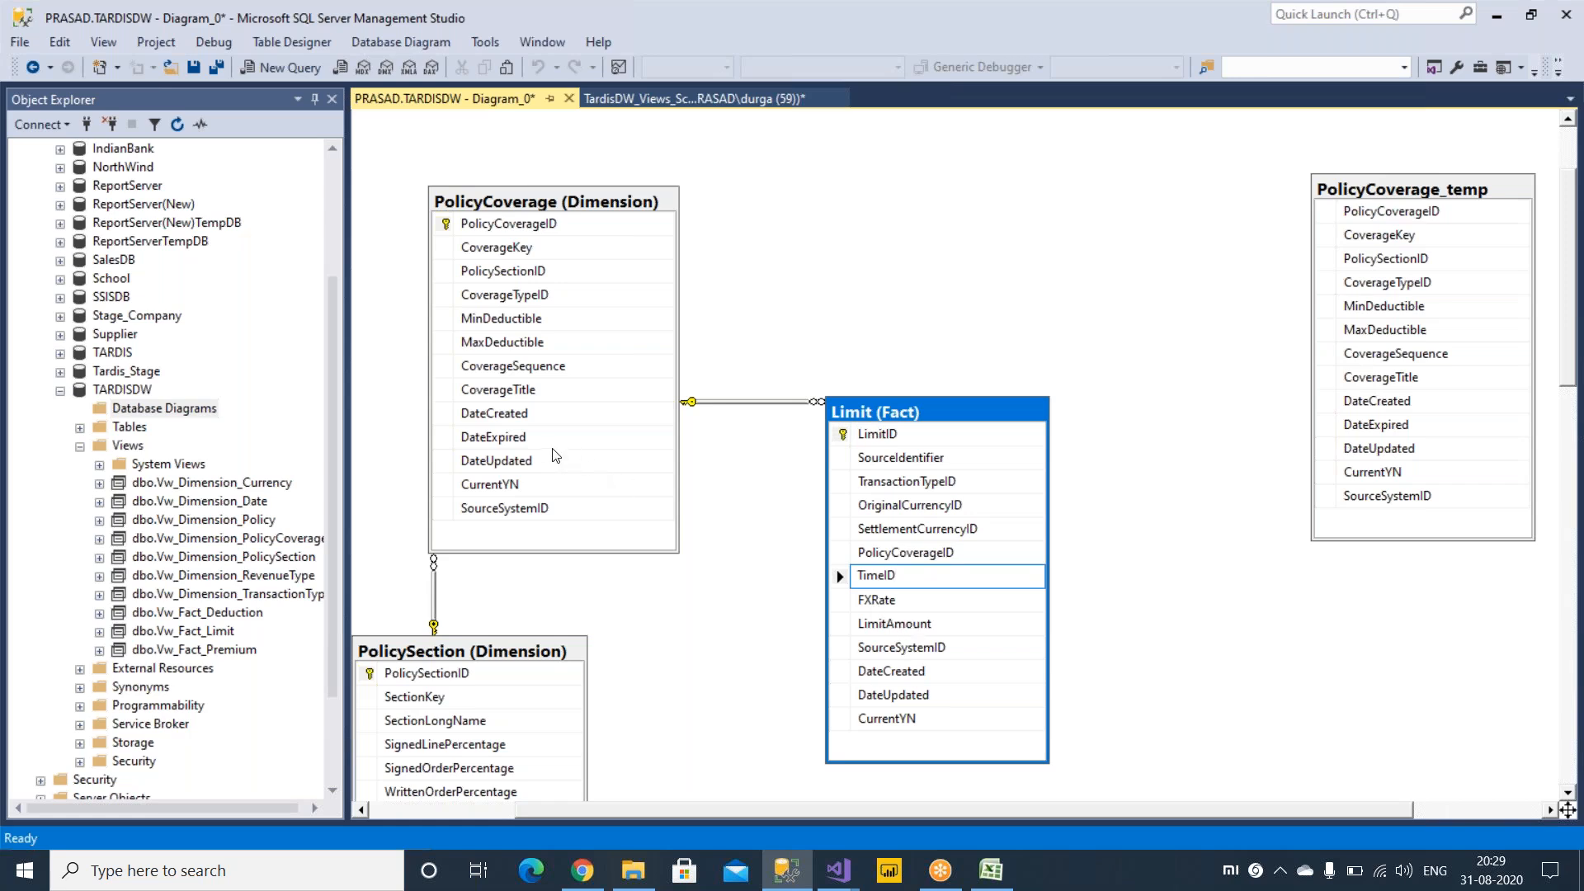
double_click(943, 552)
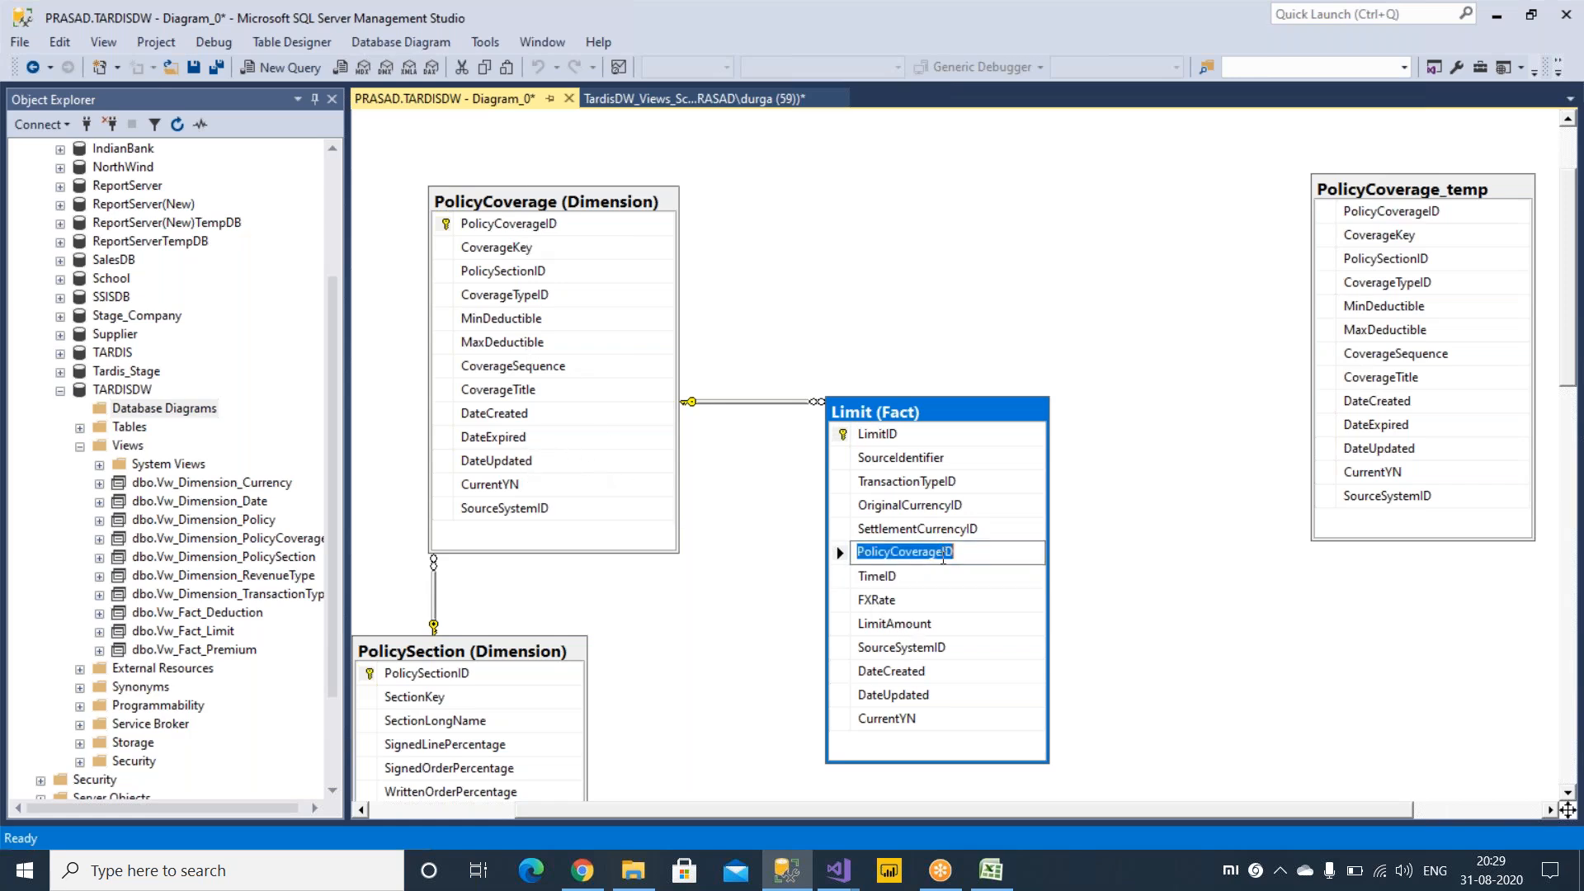
left_click(517, 231)
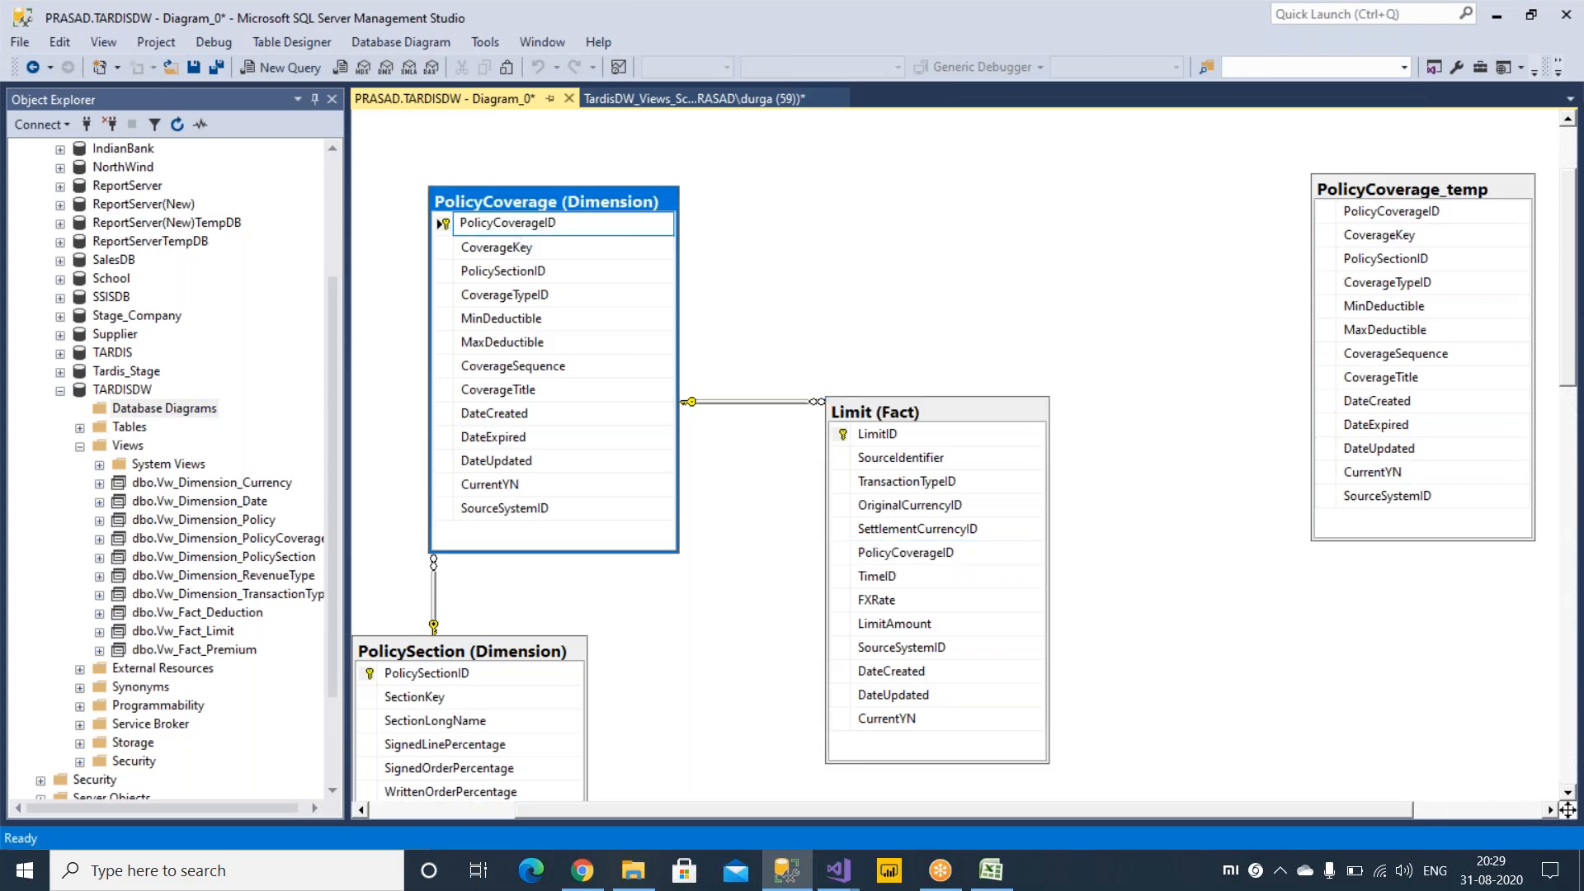
Switch to the SSAS_TardisDW_Test project in Visual Studio and move Vw_Fact_Limit into the space below Vw_Fact_Deduction.
left_click(852, 868)
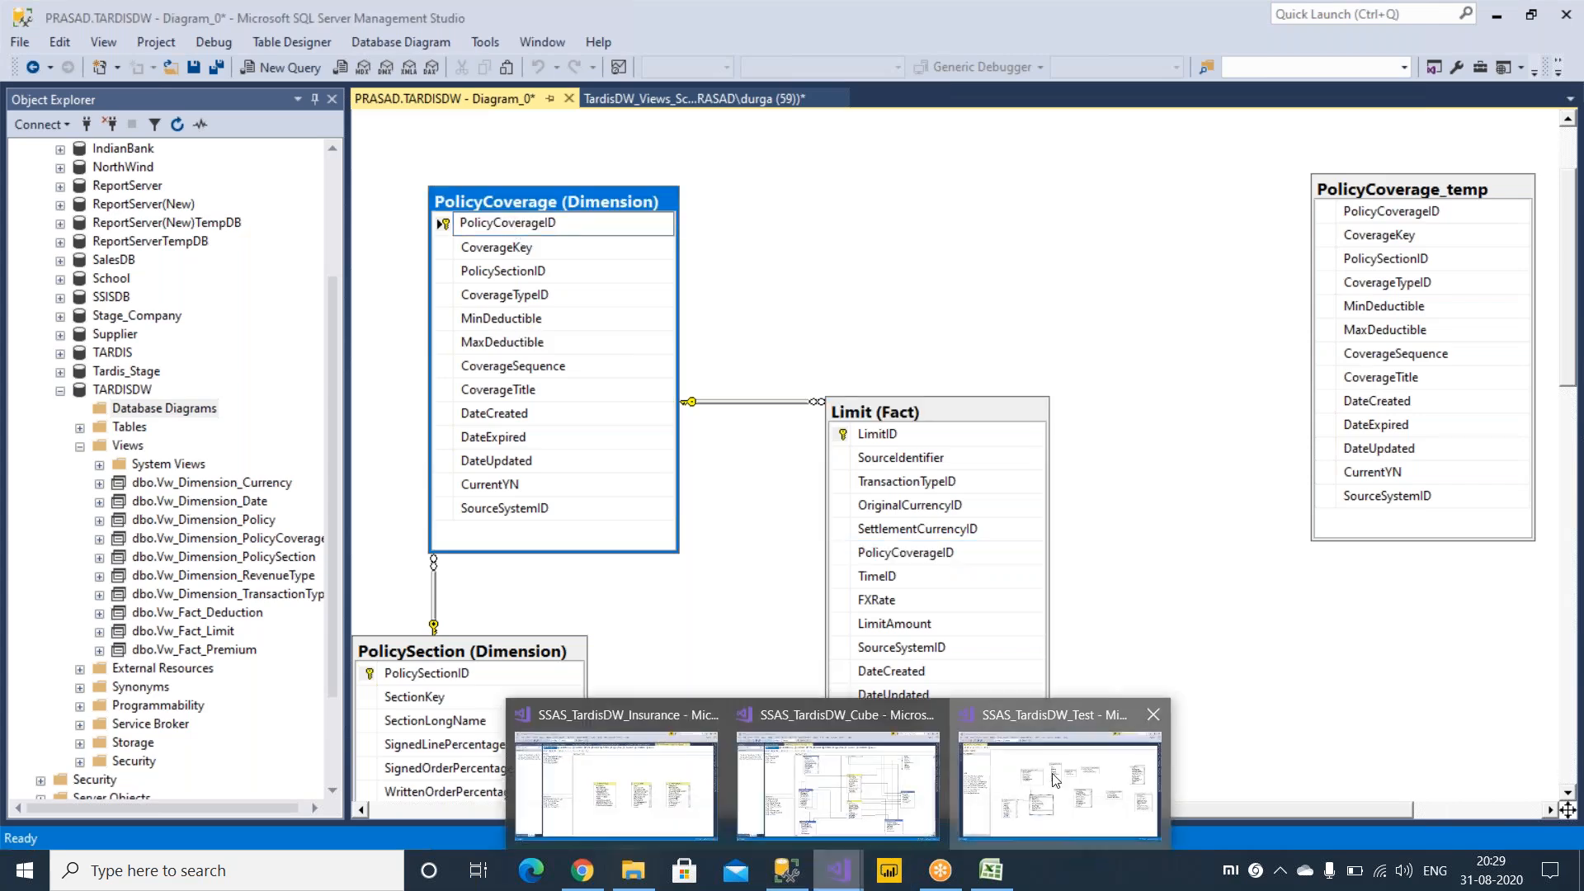
left_click(1052, 774)
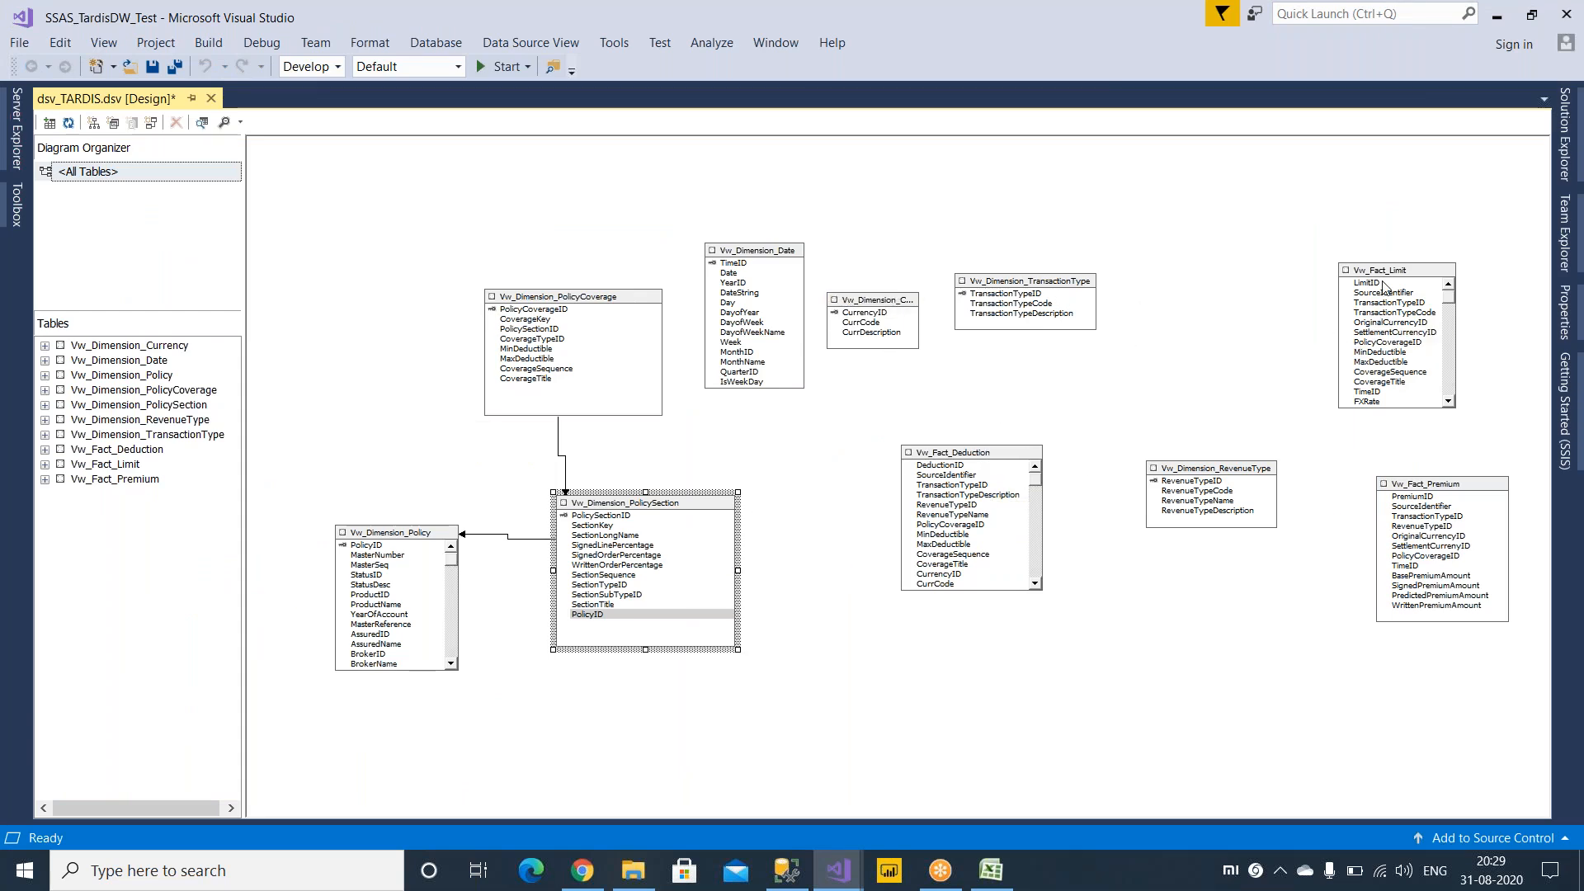
left_click_drag(1384, 280, 803, 621)
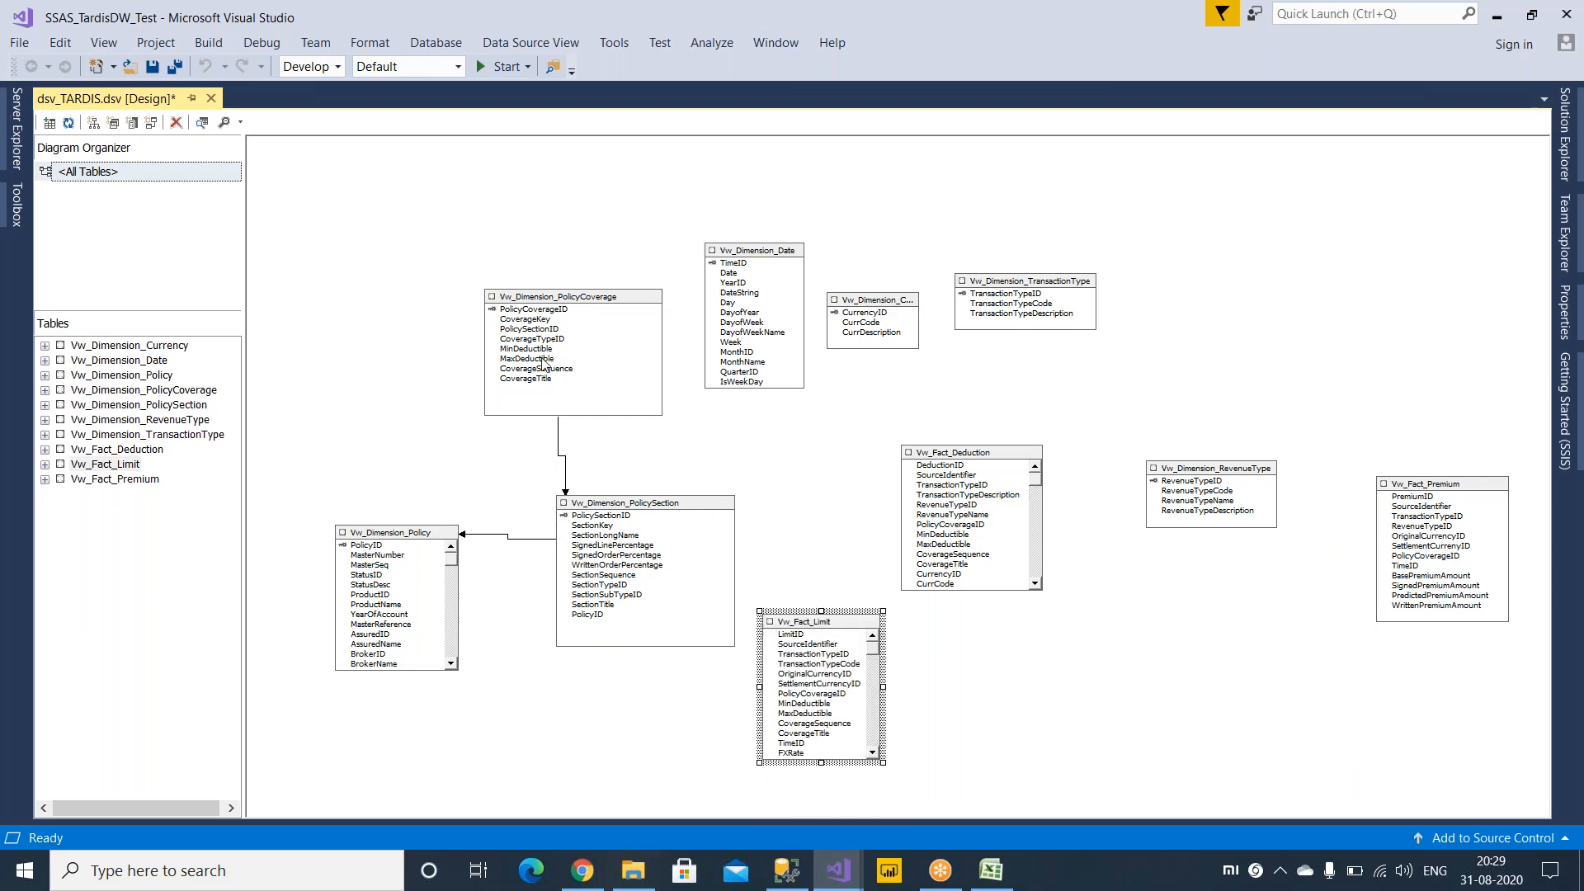
Try to link PolicyCoverageID in Vw_Dimension_PolicyCoverage to PolicyCoverageID in Vw_Fact_Limit.
left_click(537, 316)
left_click(533, 310)
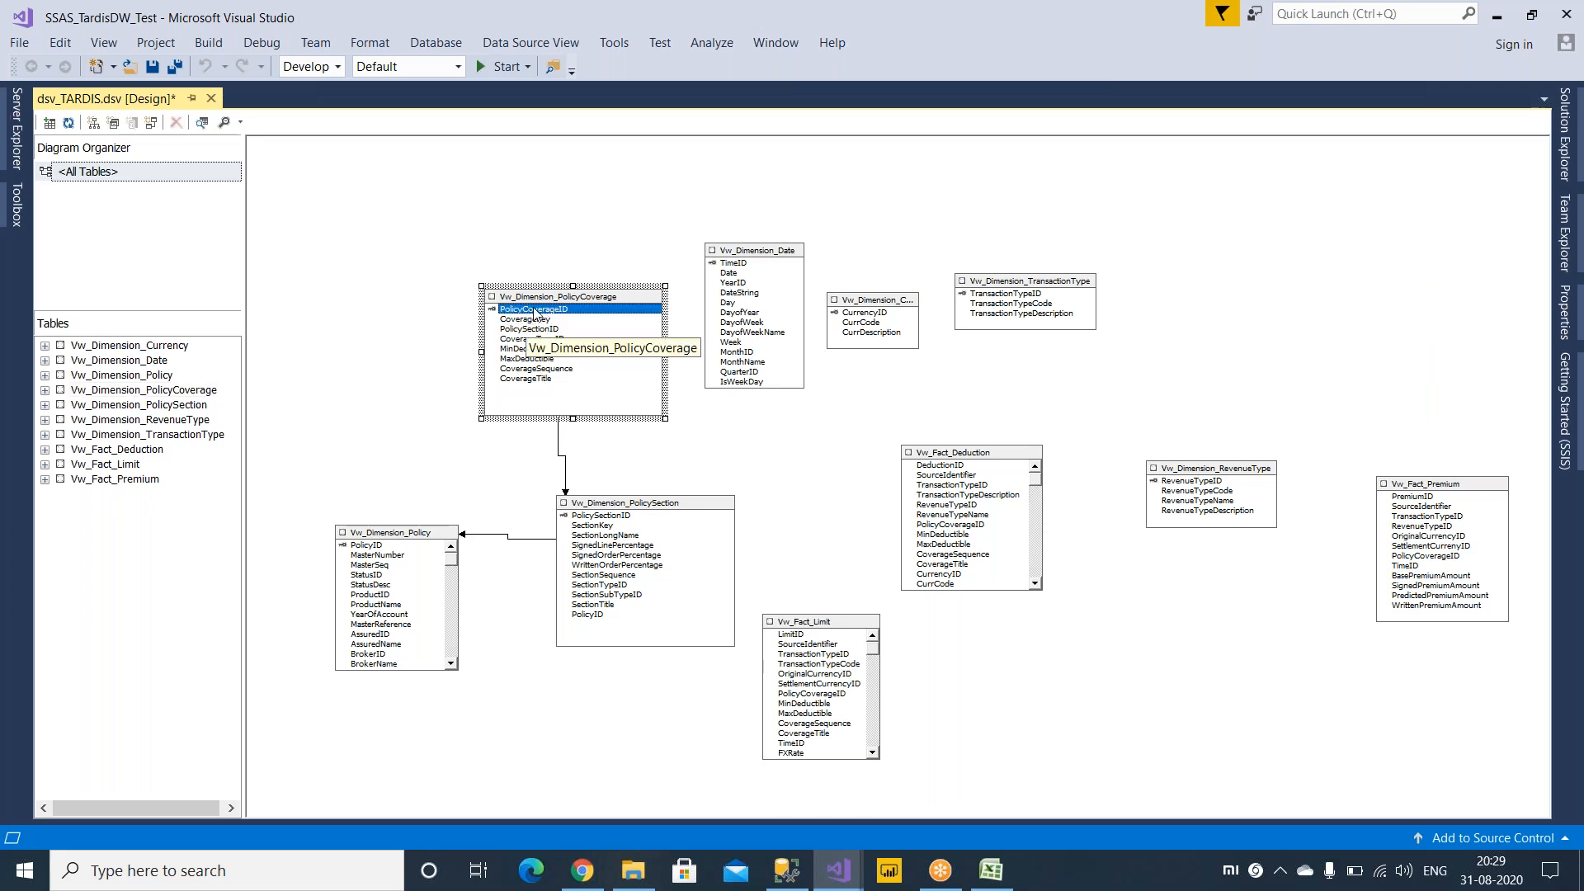
left_click_drag(536, 313, 808, 695)
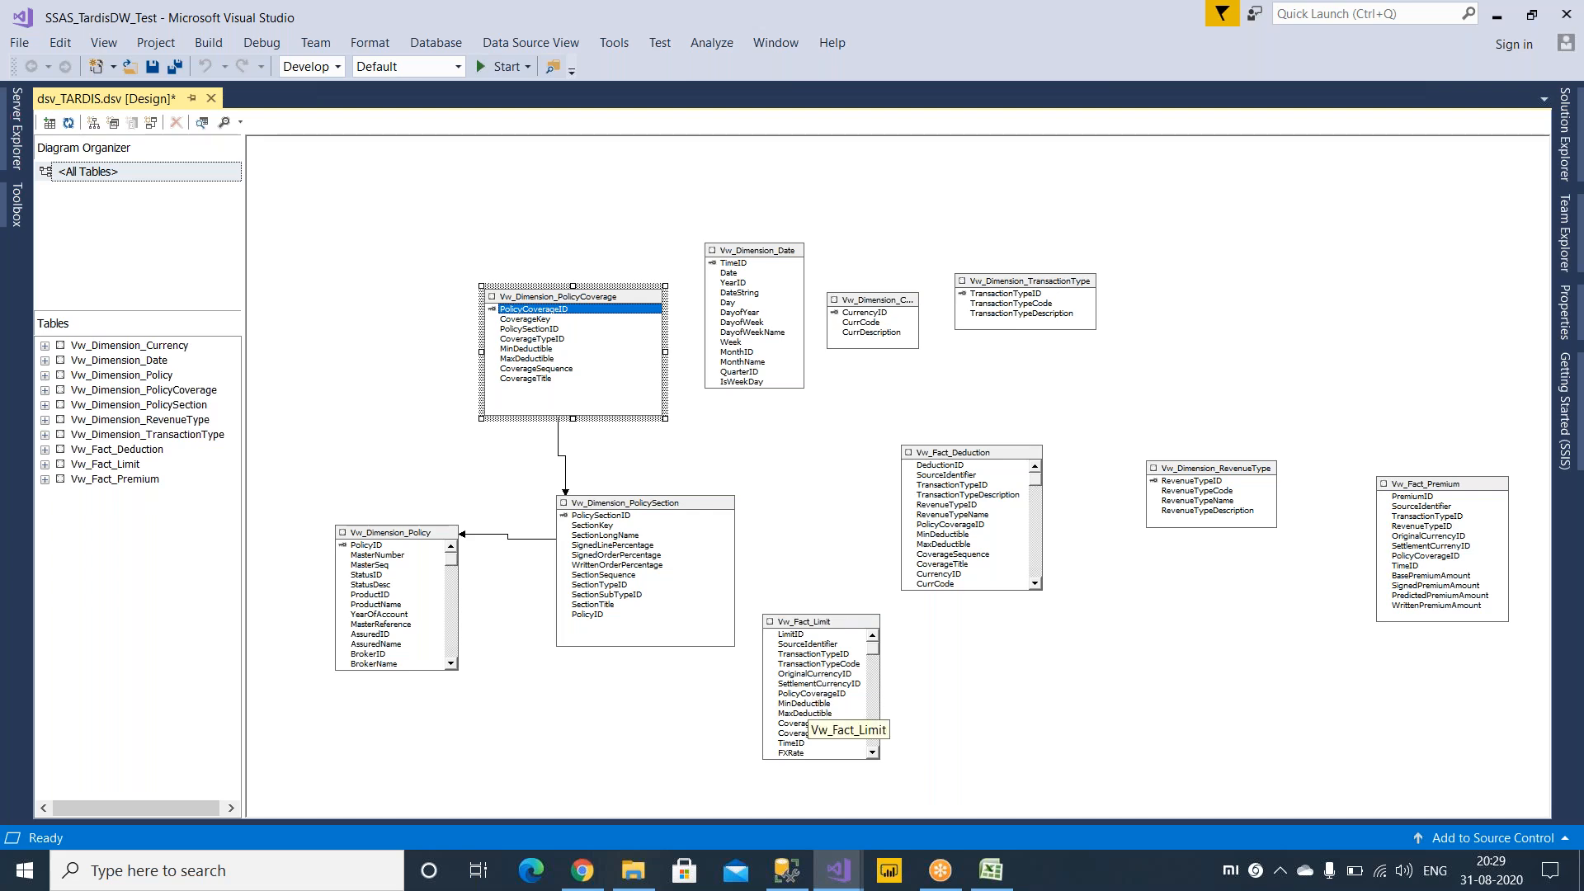
Move Vw_Fact_Limit into the space between Vw_Dimension_PolicySection and Vw_Fact_Deduction, just below Vw_Dimension_Date.
left_click_drag(817, 626, 820, 450)
left_click(538, 312)
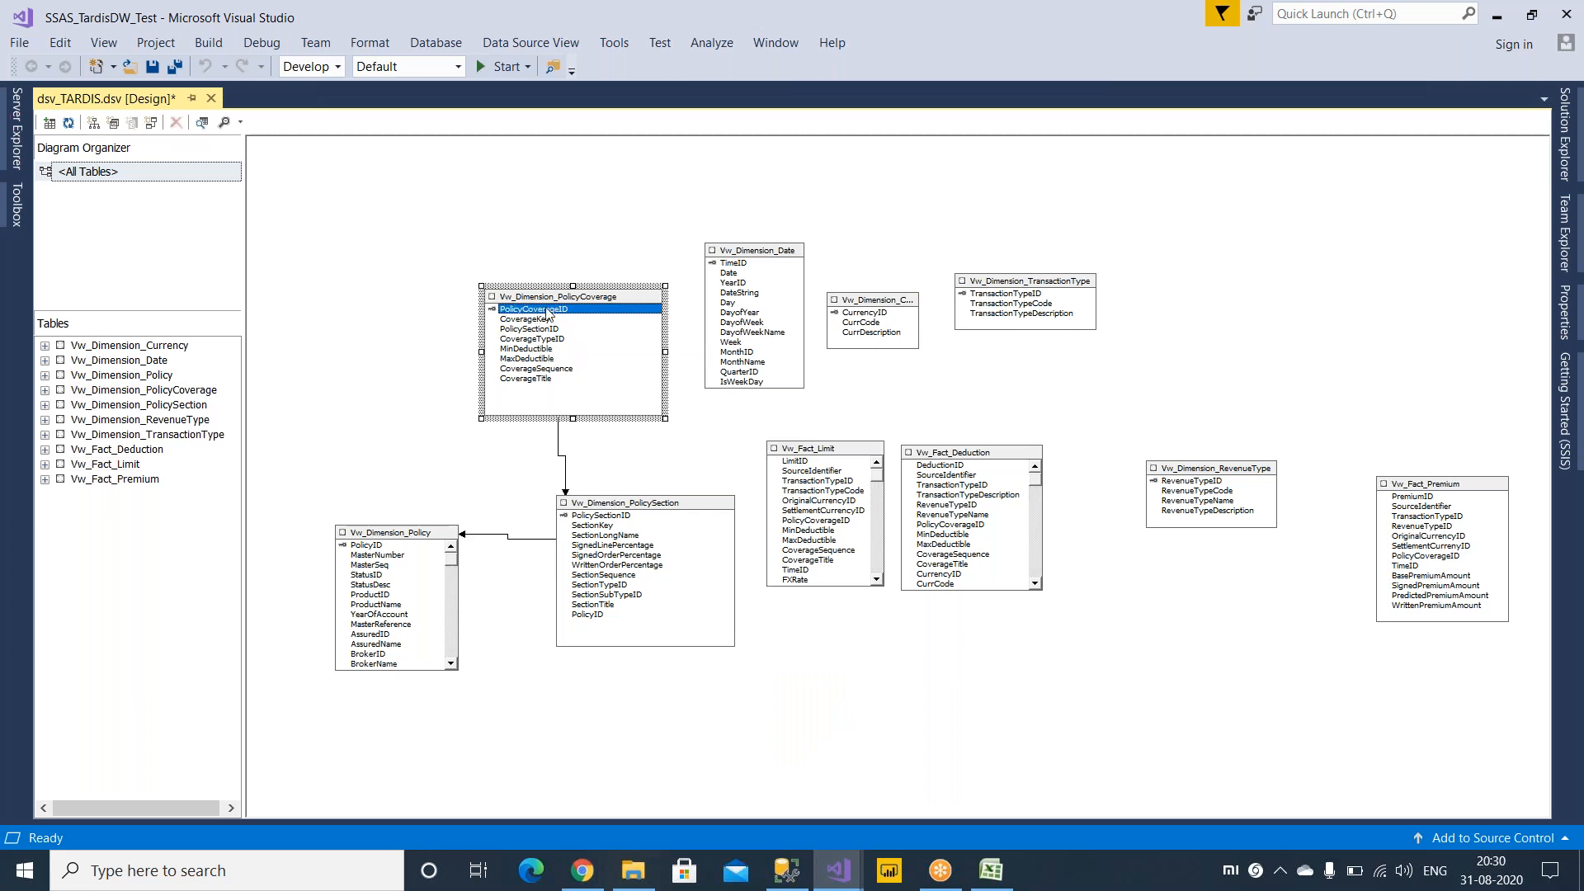
left_click_drag(541, 316, 815, 525)
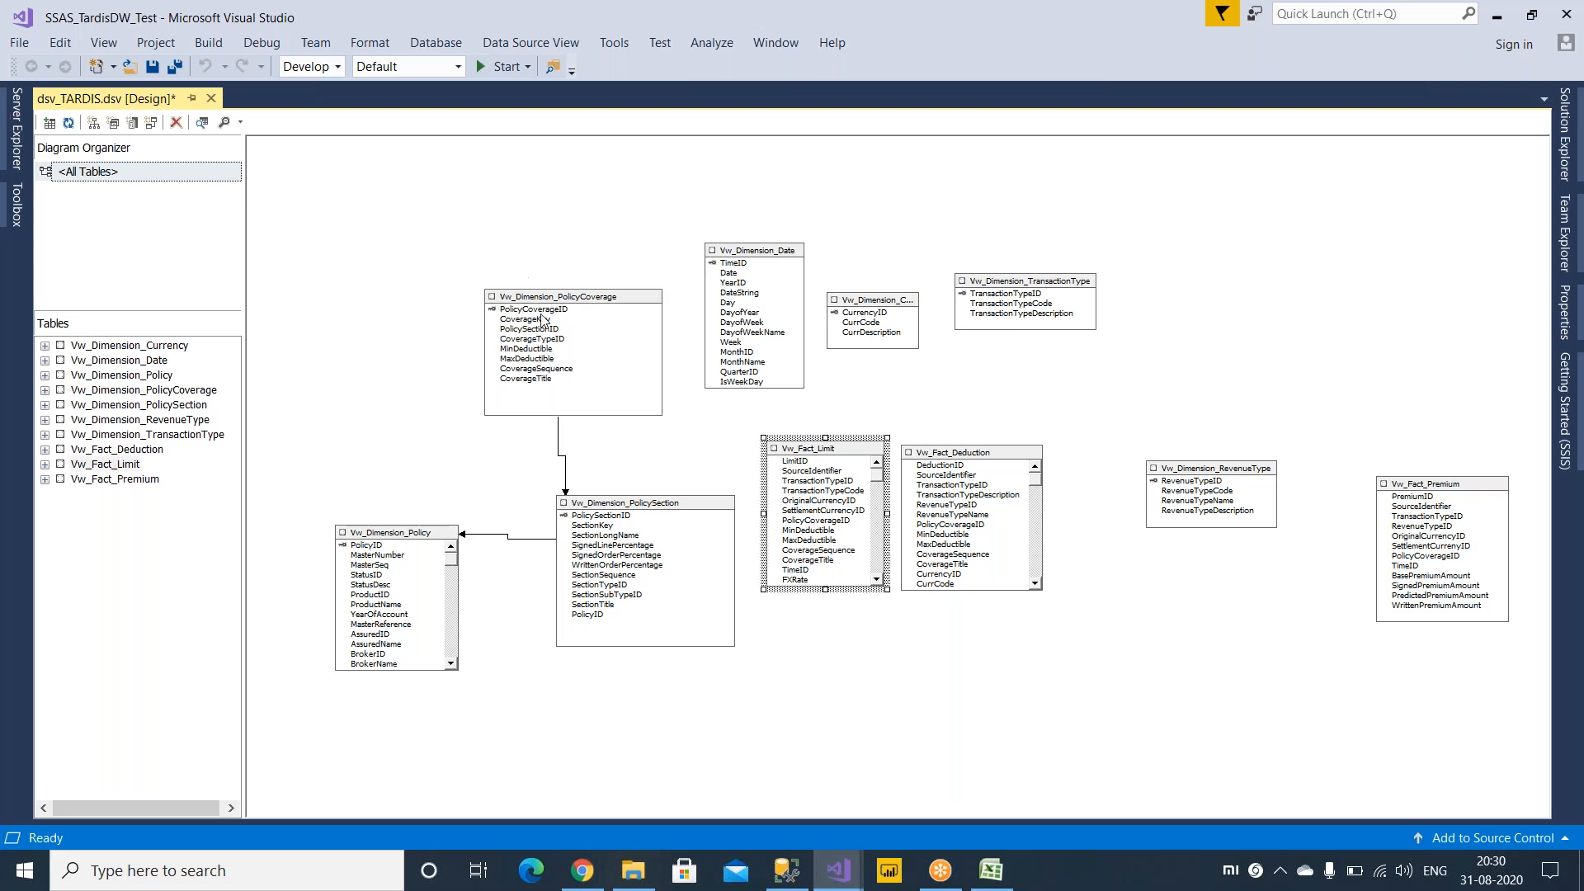
left_click_drag(536, 309, 805, 526)
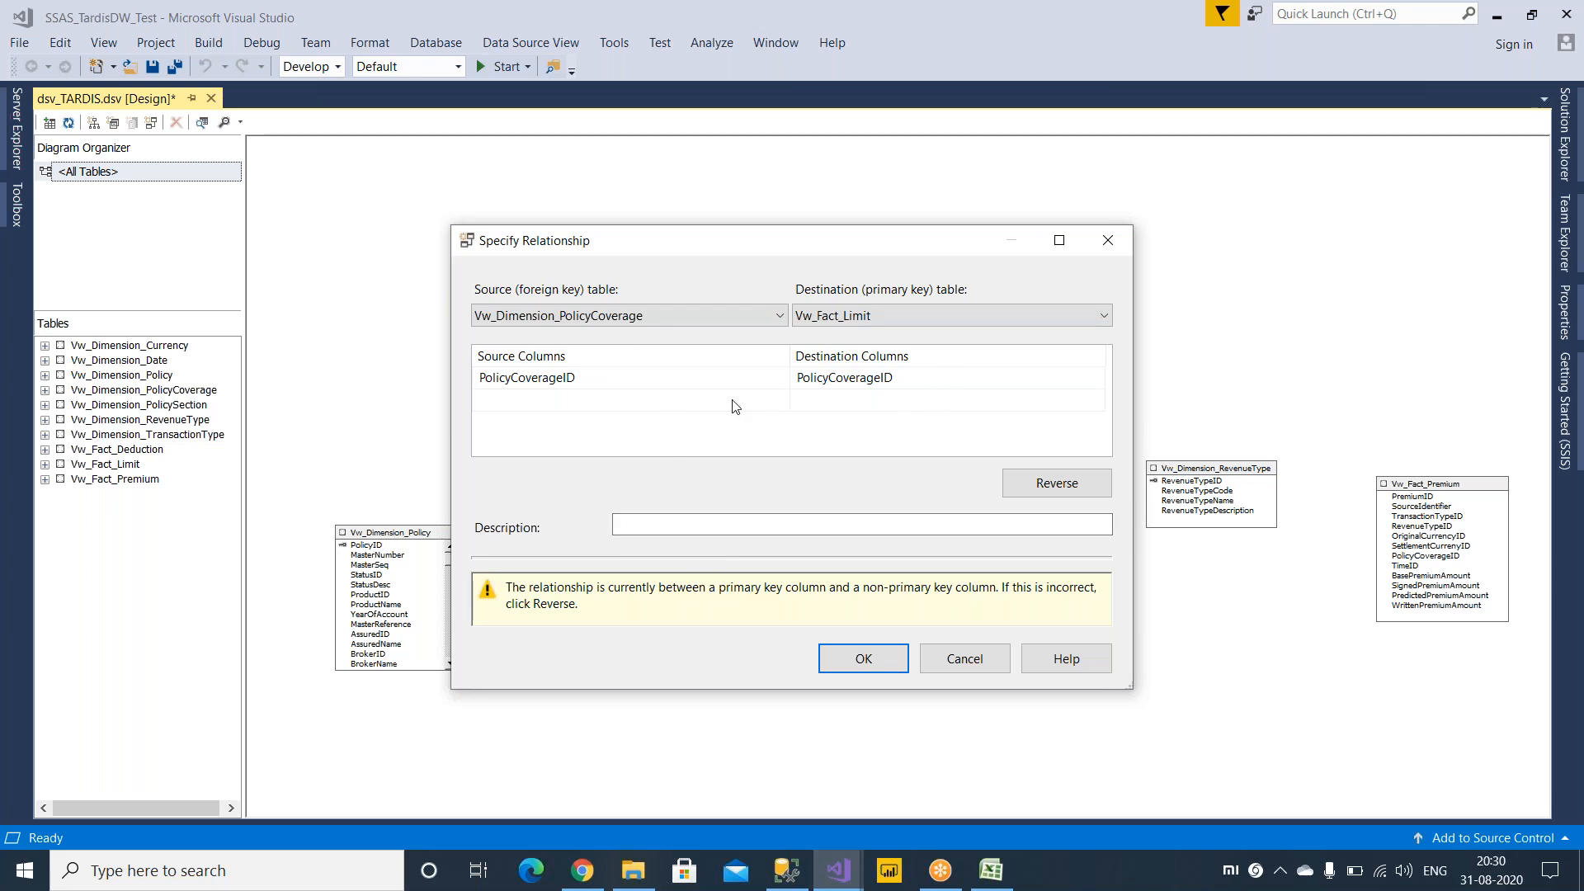
left_click(964, 658)
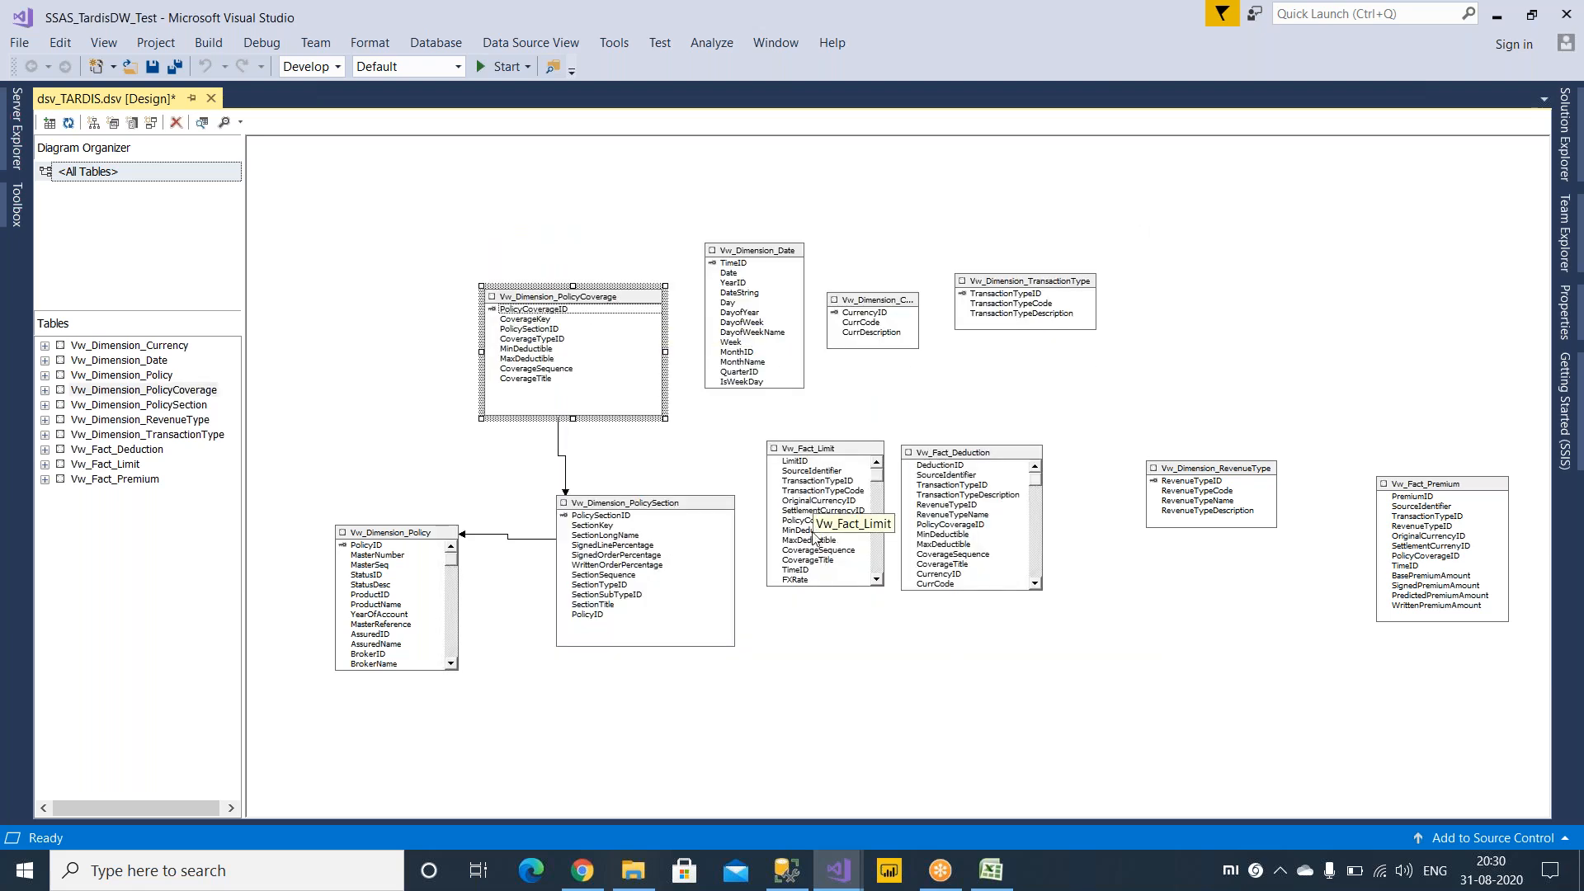
Create a relationship from PolicyCoverageID in Vw_Fact_Limit to PolicyCoverageID in Vw_Dimension_PolicyCoverage.
left_click(851, 634)
left_click(822, 521)
left_click(824, 521)
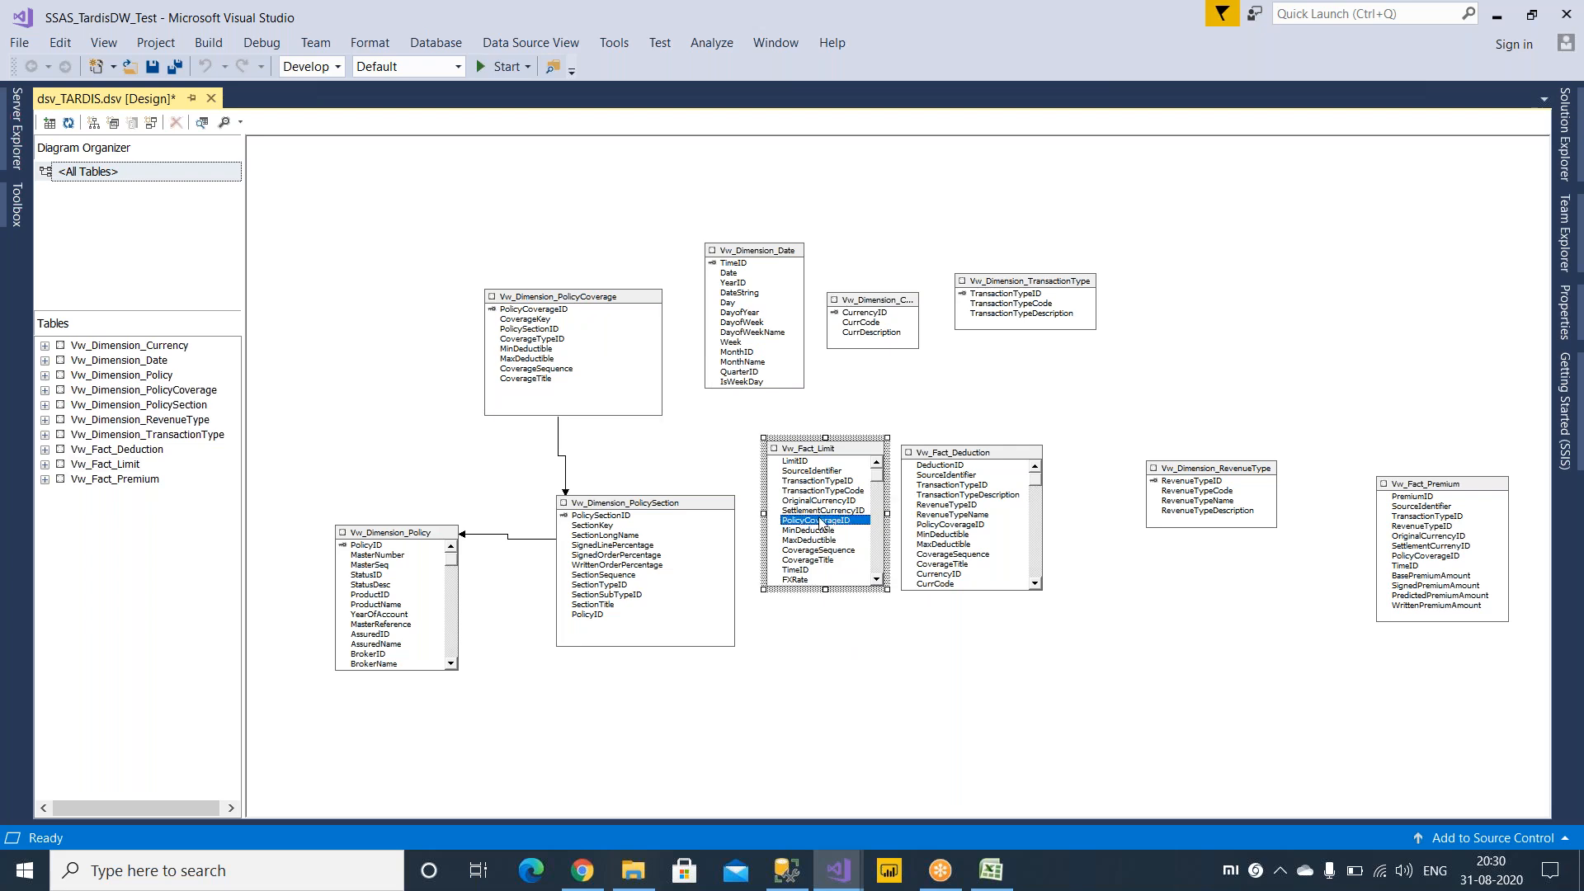
left_click_drag(823, 525, 537, 316)
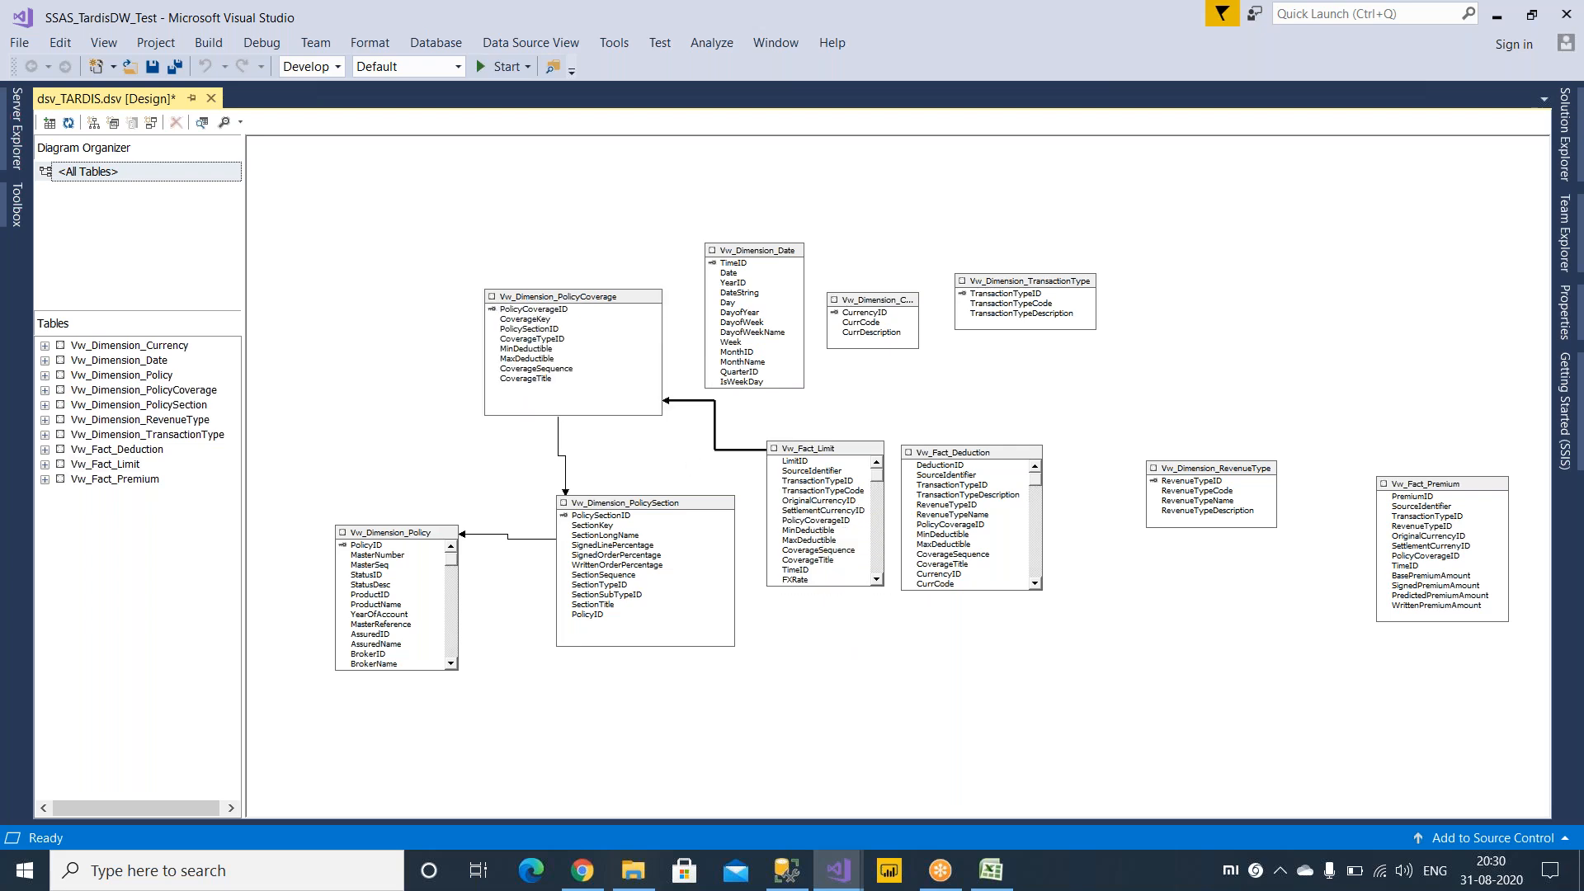
left_click(855, 723)
Switch to the database diagram in SQL Server Management Studio, add the Date (Dimension) table and place it beside Limit (Fact).
left_click(784, 876)
right_click(1142, 384)
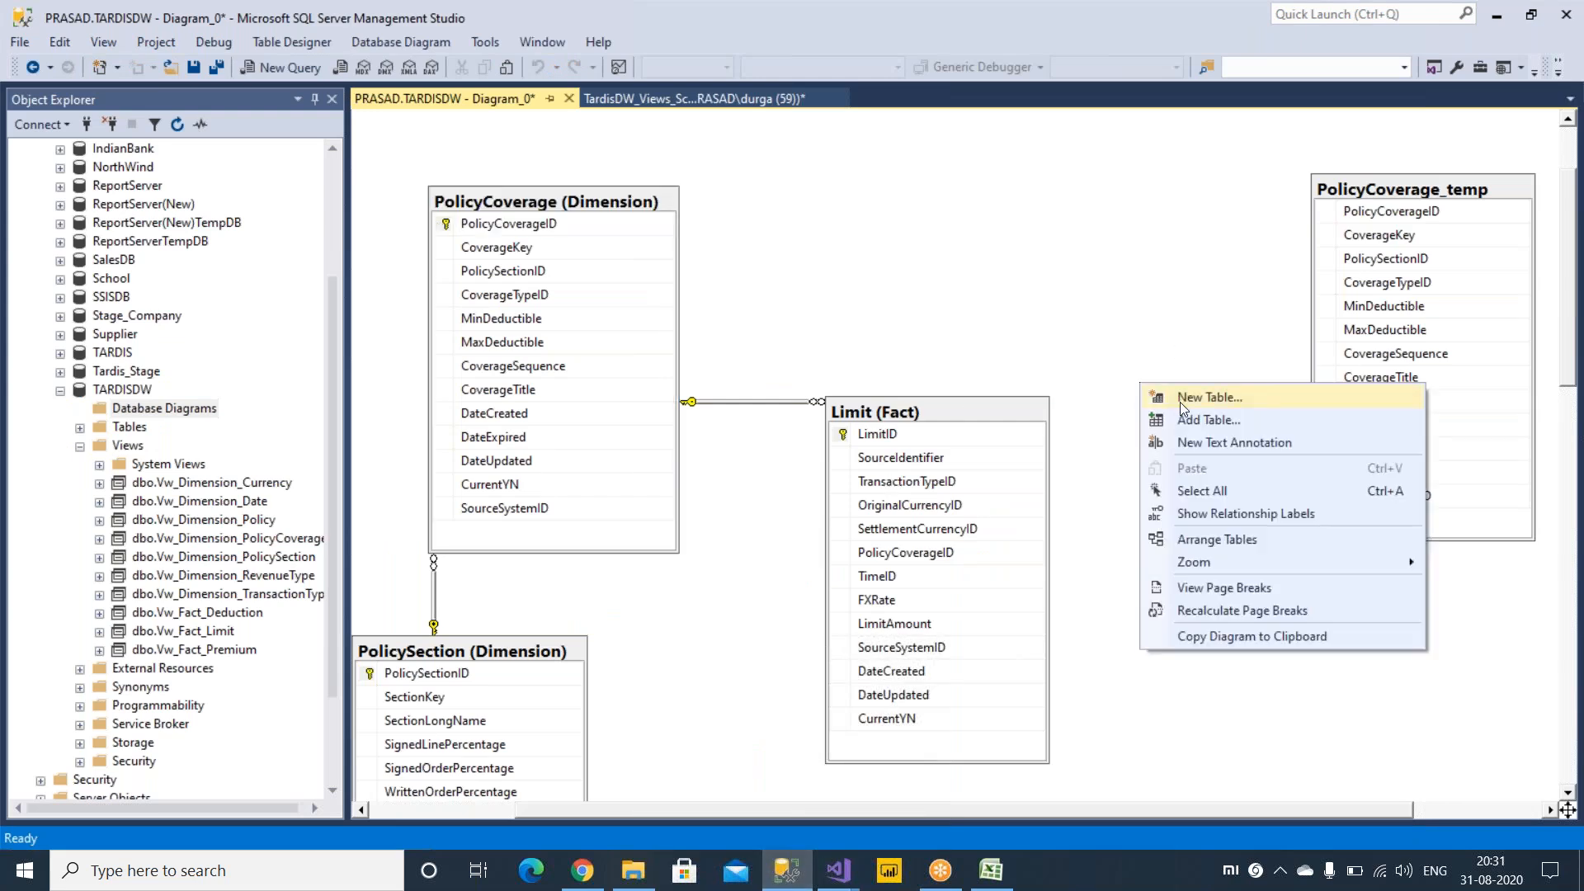
left_click(1188, 419)
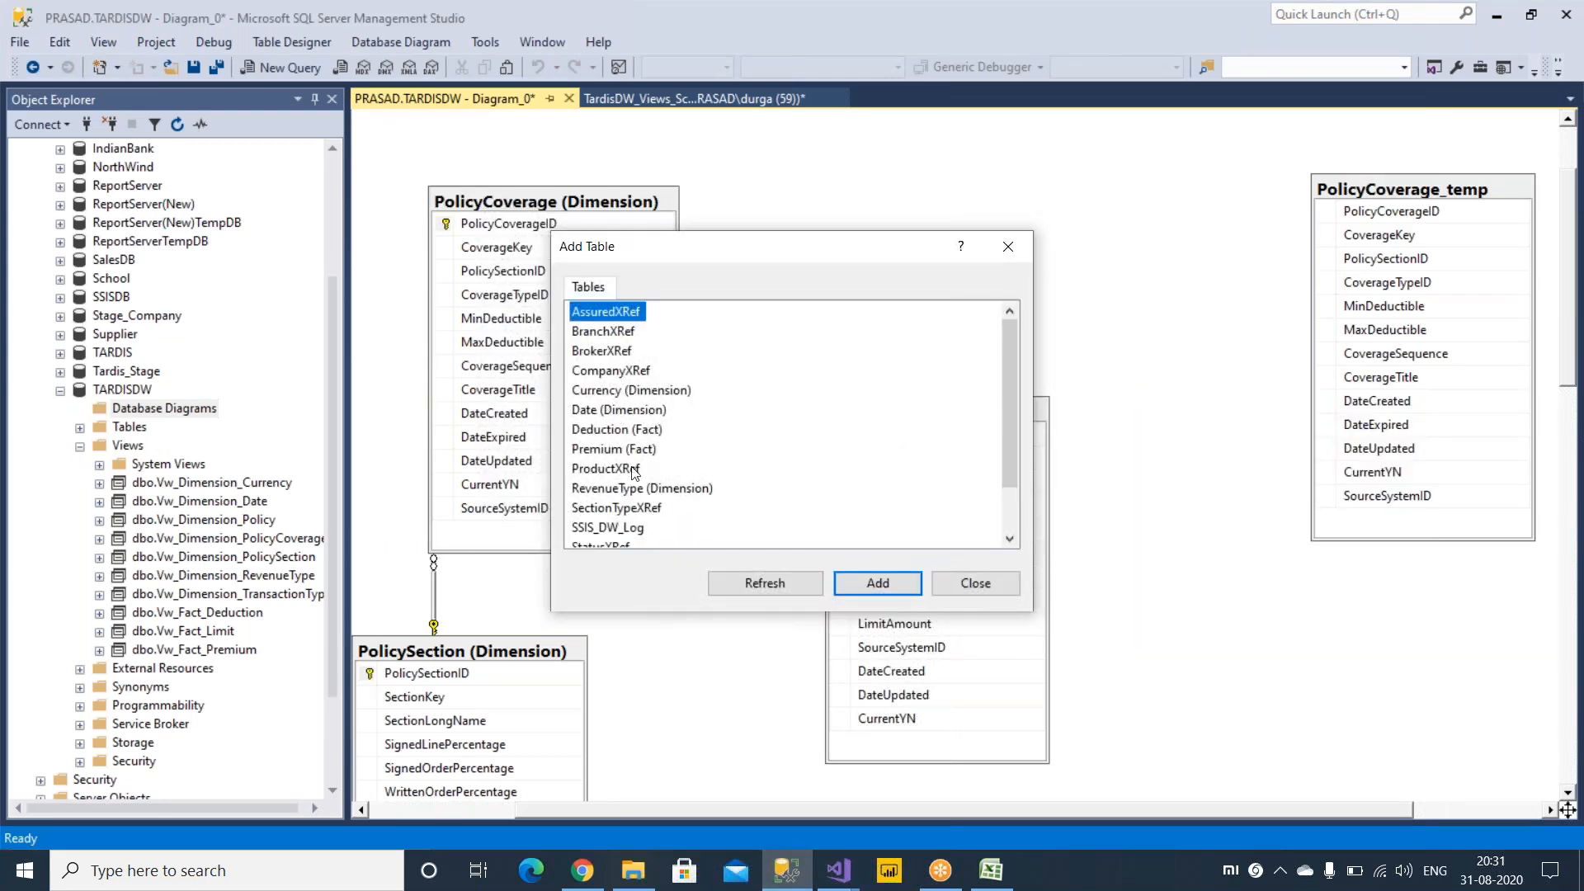
left_click(628, 417)
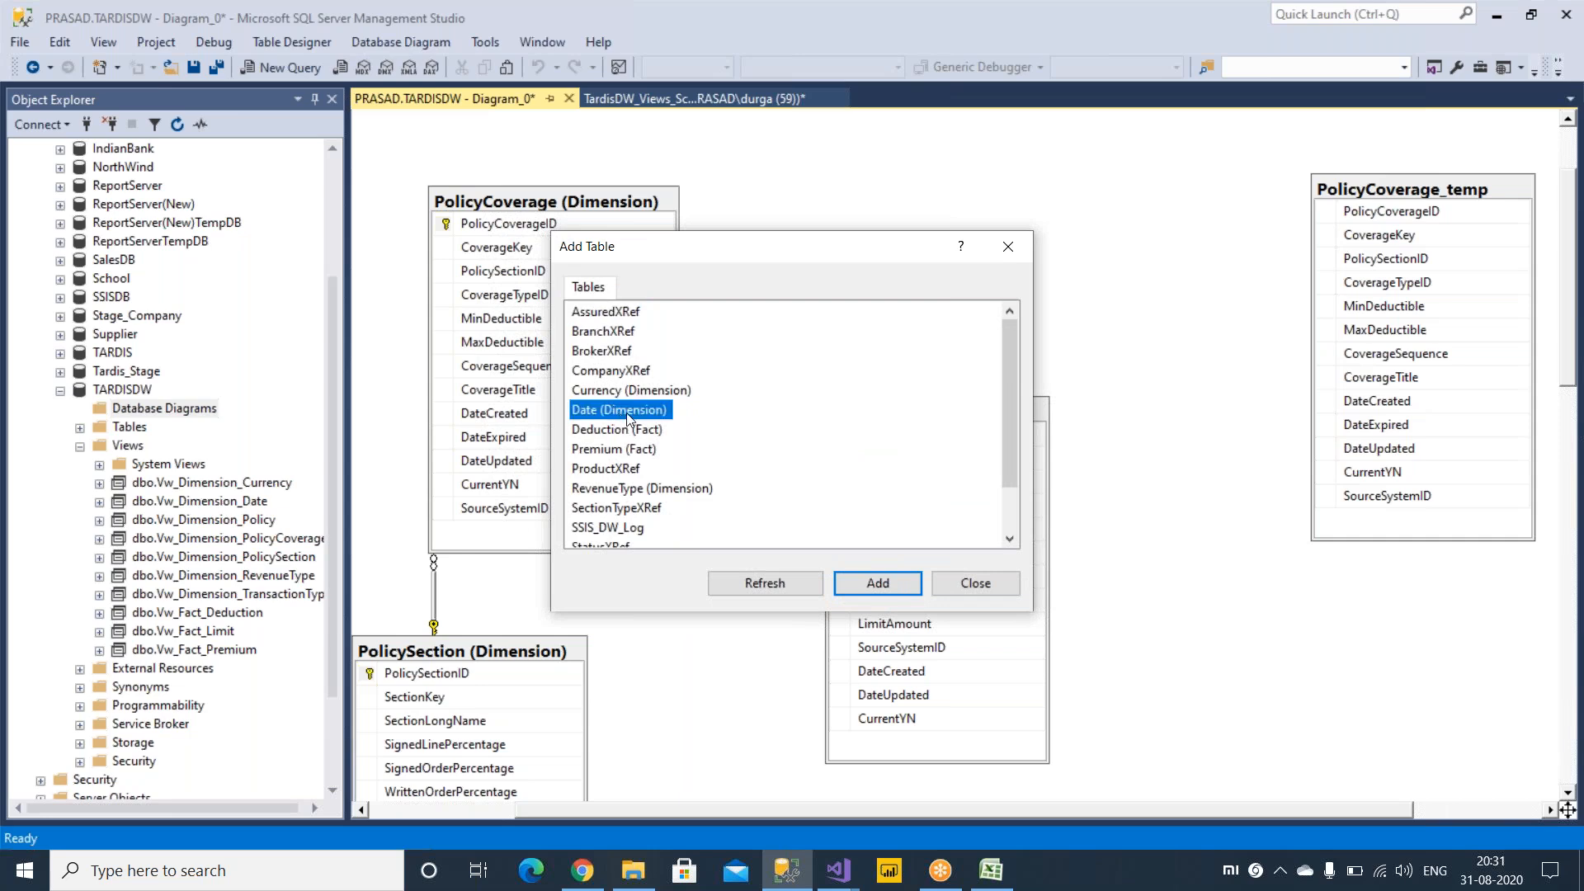
left_click(874, 584)
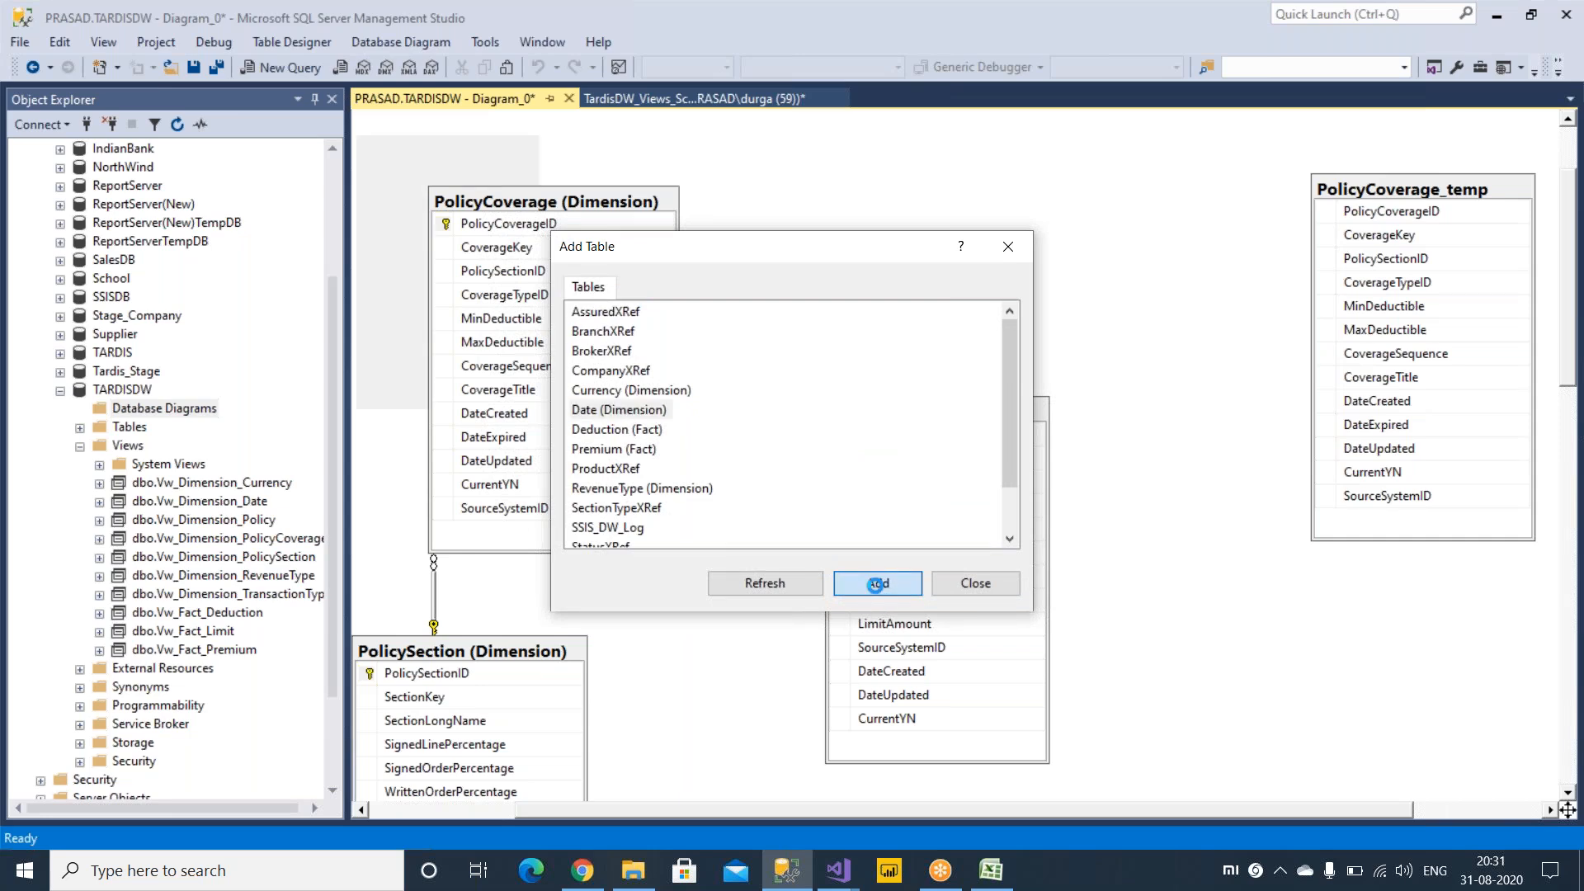
left_click(990, 584)
left_click_drag(442, 131, 1225, 626)
Examine the TimeID columns that link Limit (Fact) and Date (Dimension) in the diagram.
scroll(1071, 481, "down", 6)
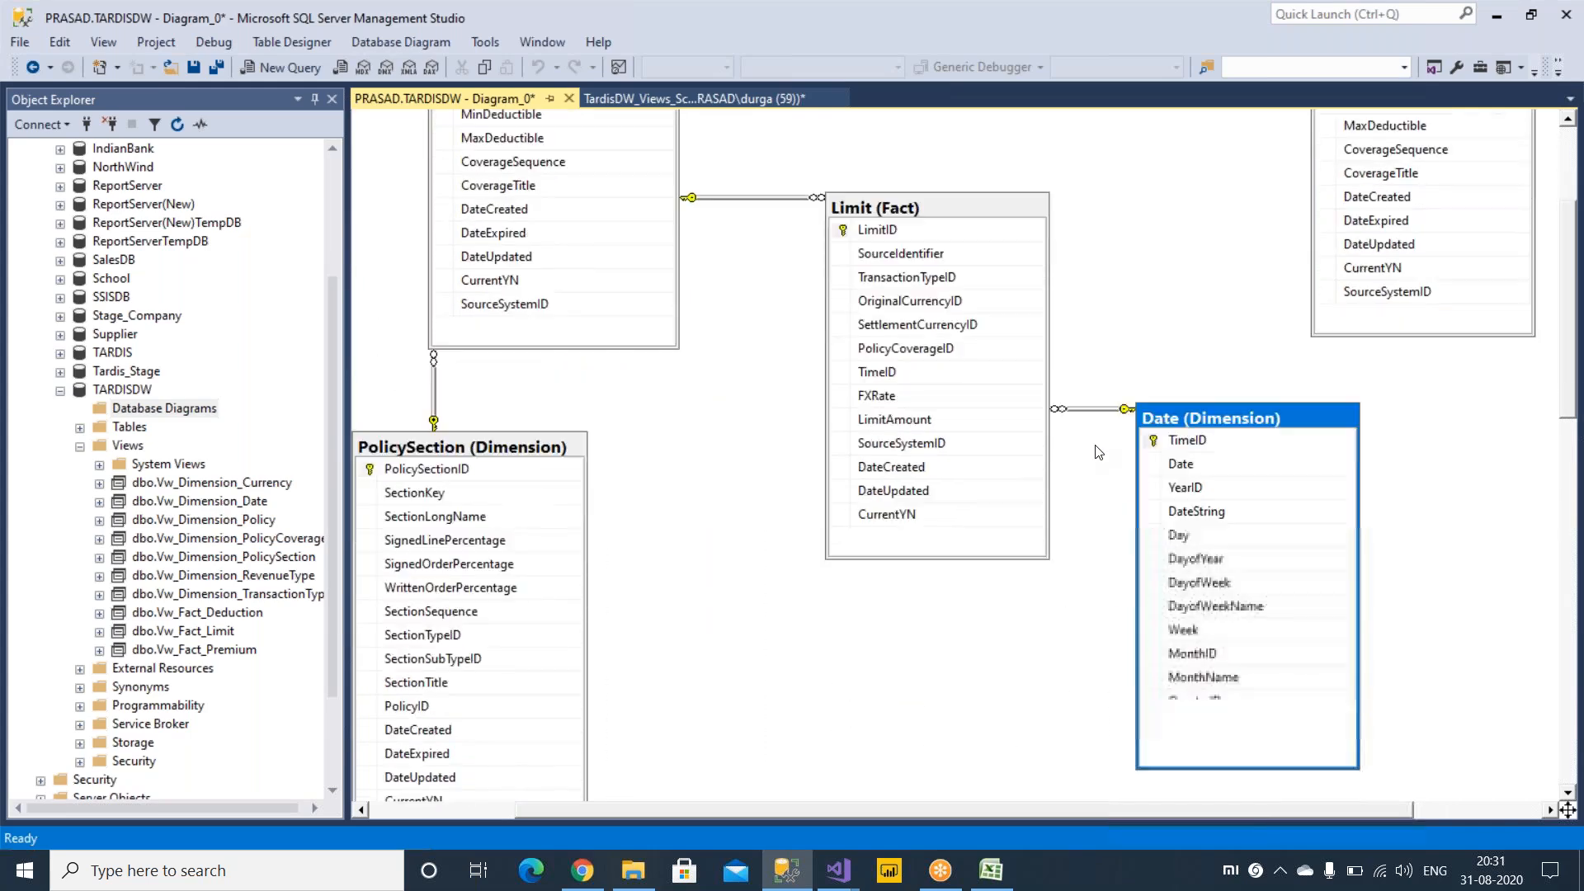
scroll(1159, 549, "up", 2)
left_click(1216, 445)
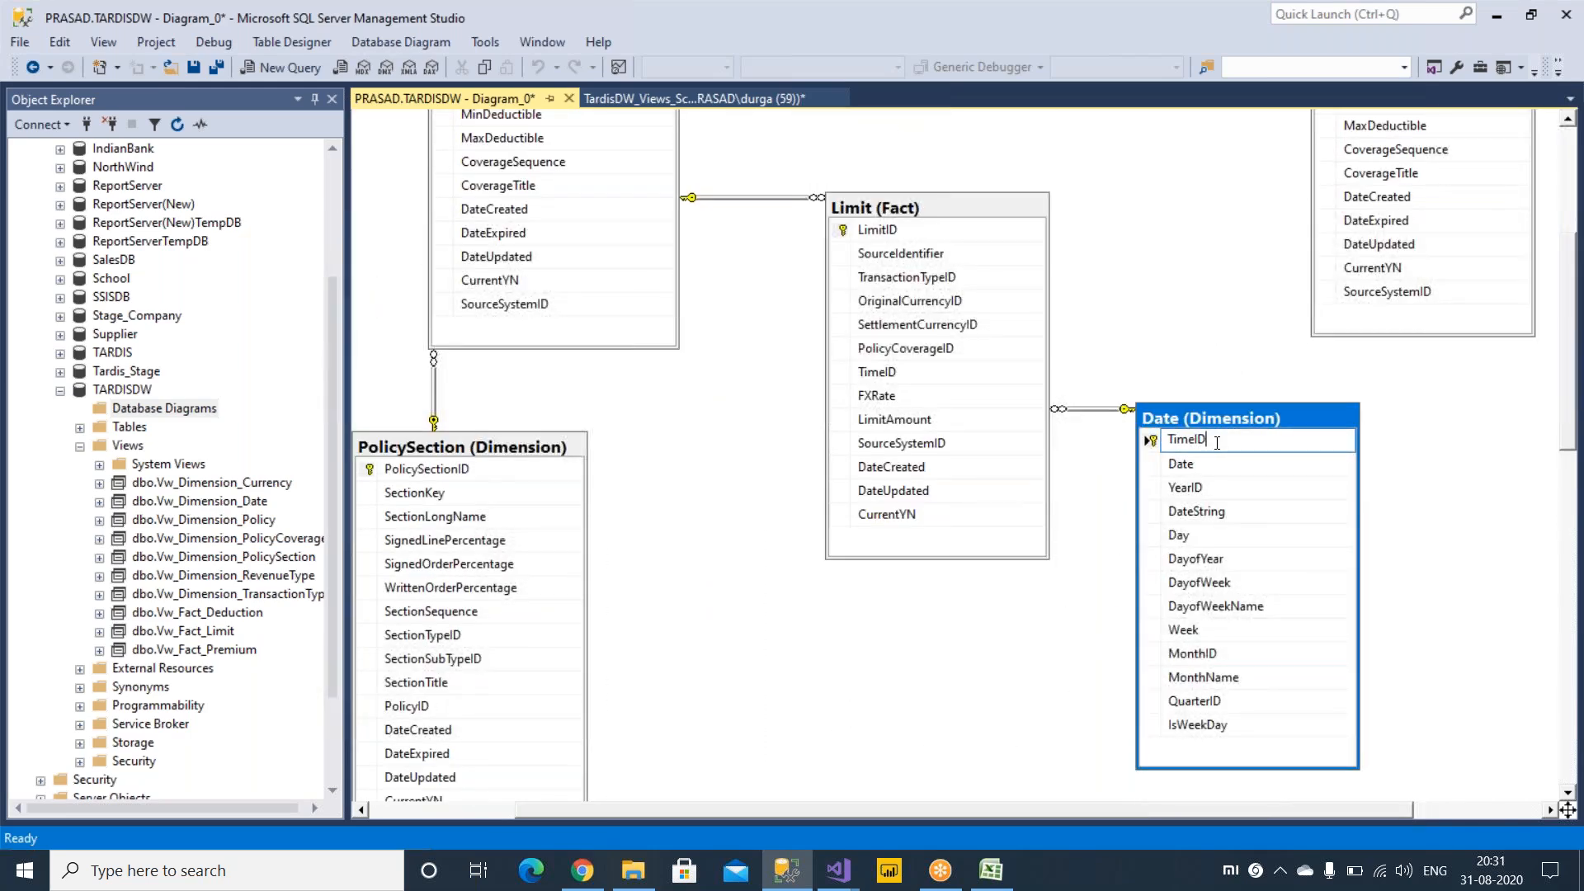
left_click(879, 371)
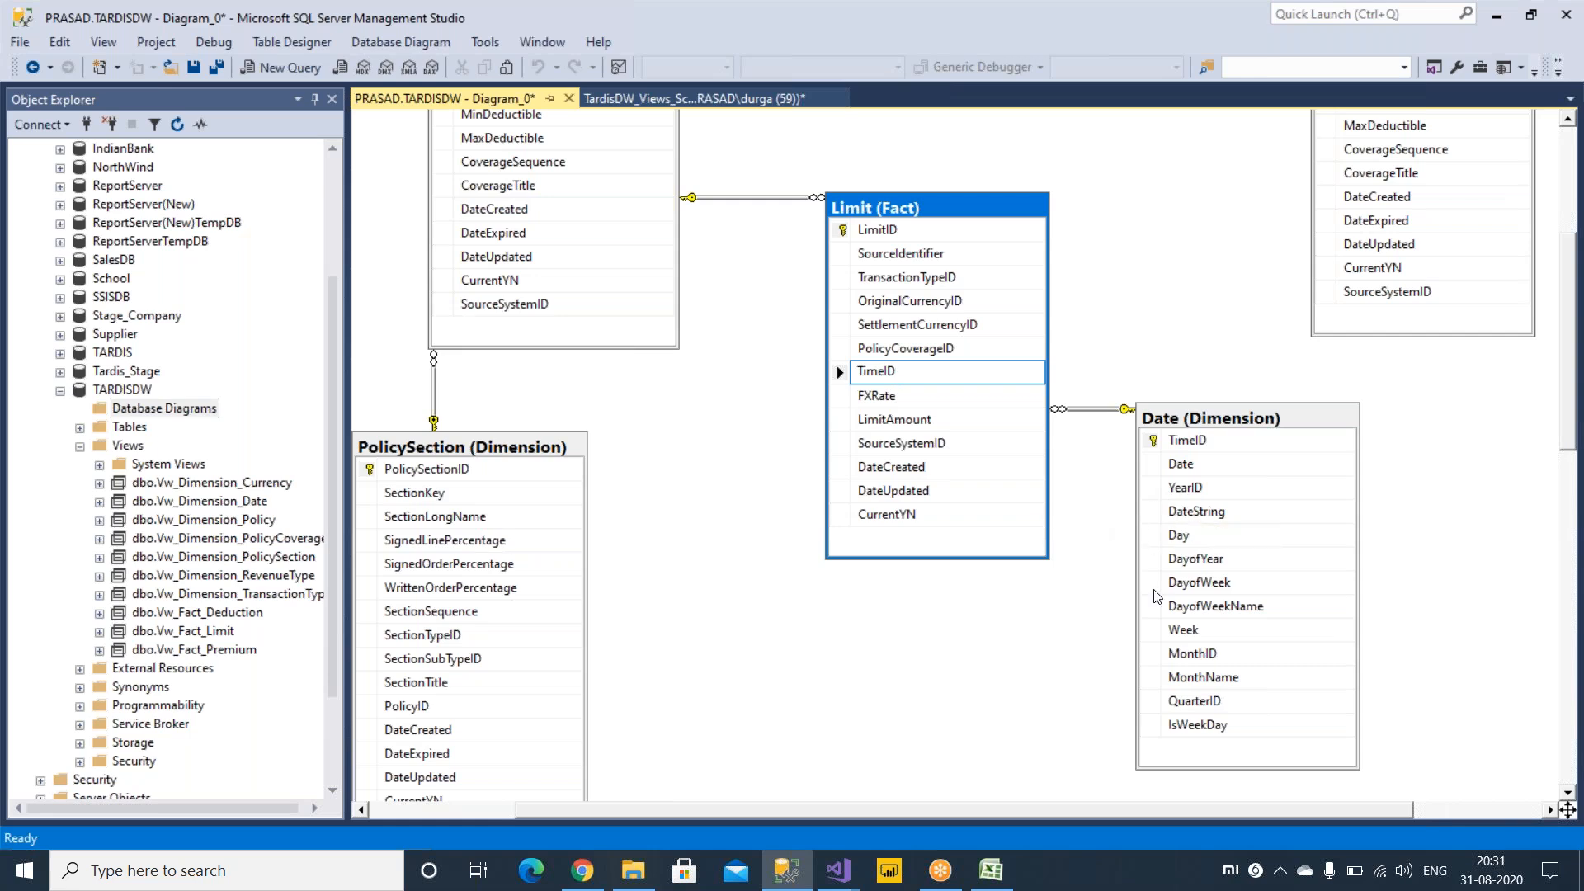
left_click(876, 679)
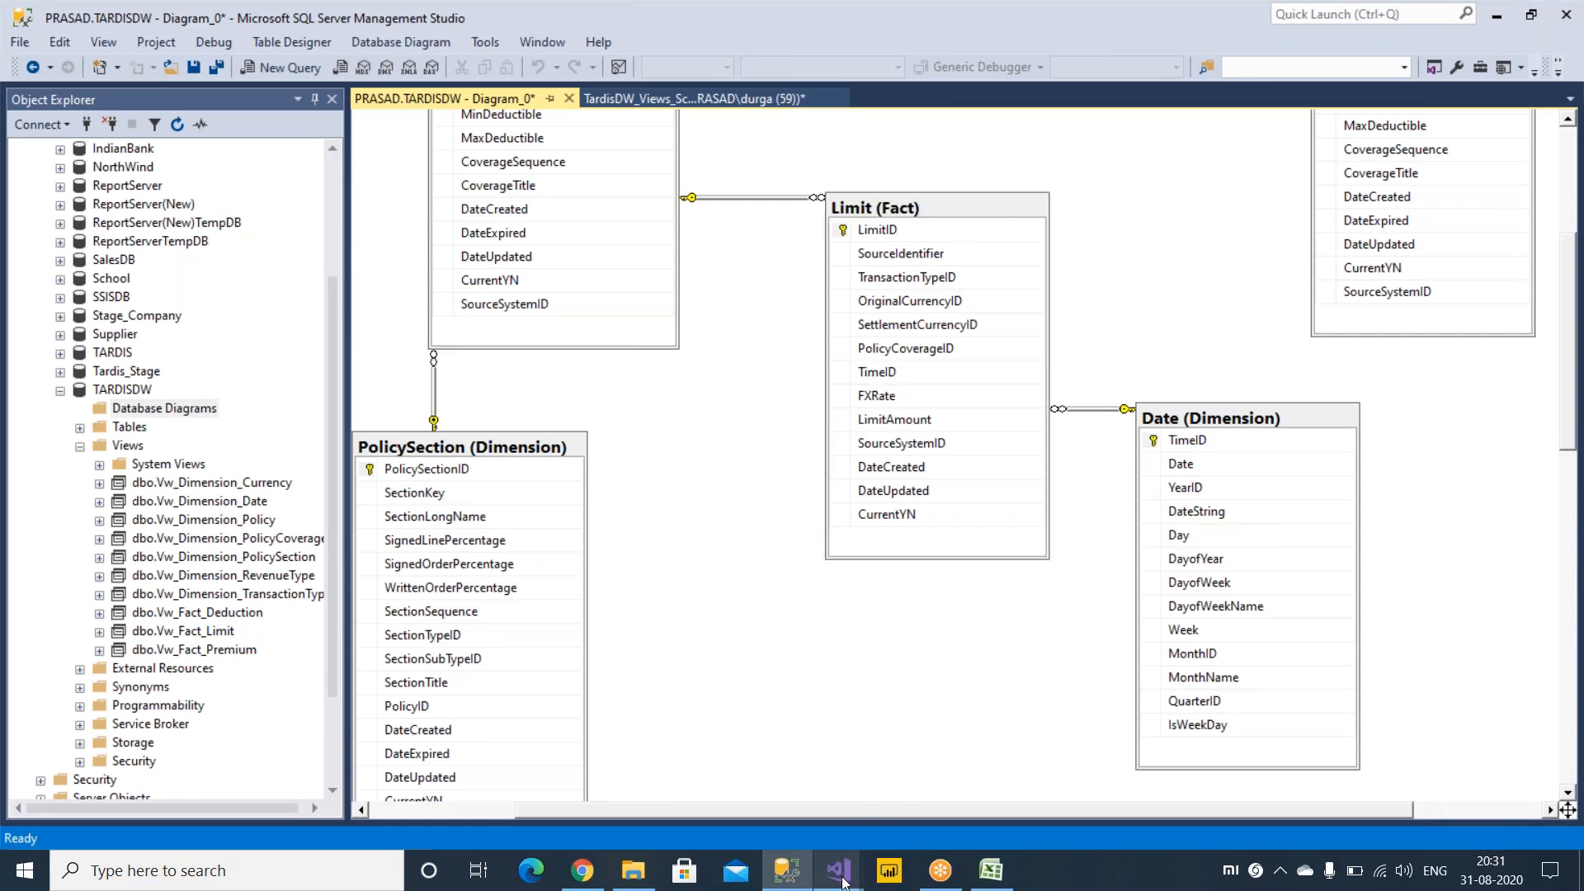
Switch to the SSAS_TardisDW_Test project in Visual Studio and link TimeID in Vw_Fact_Limit to TimeID in Vw_Dimension_Date.
mouse_move(842, 881)
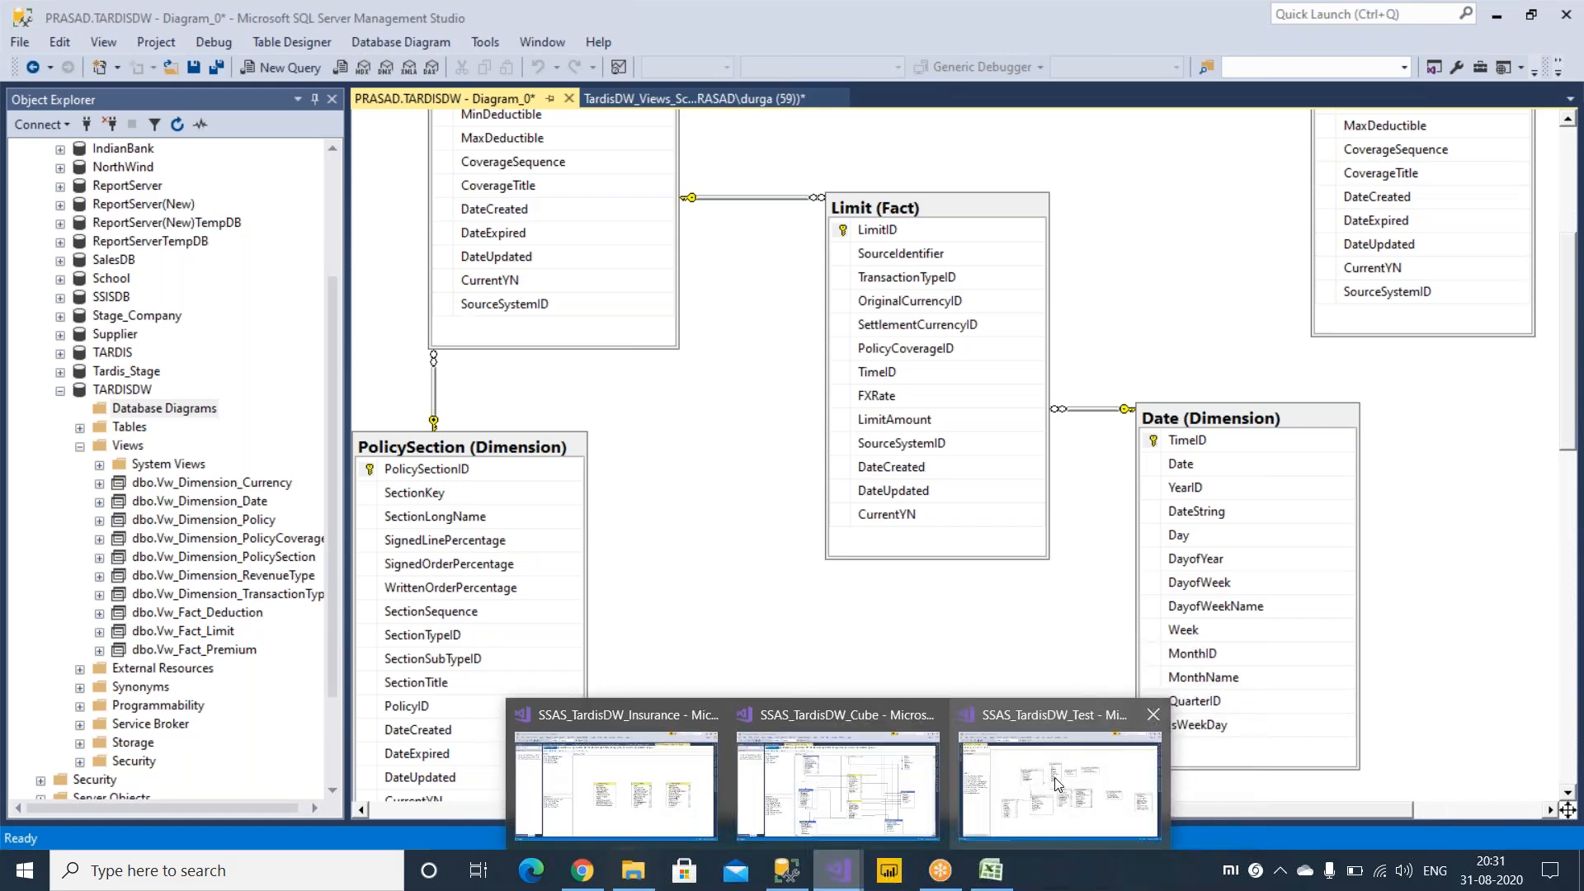
left_click(1056, 779)
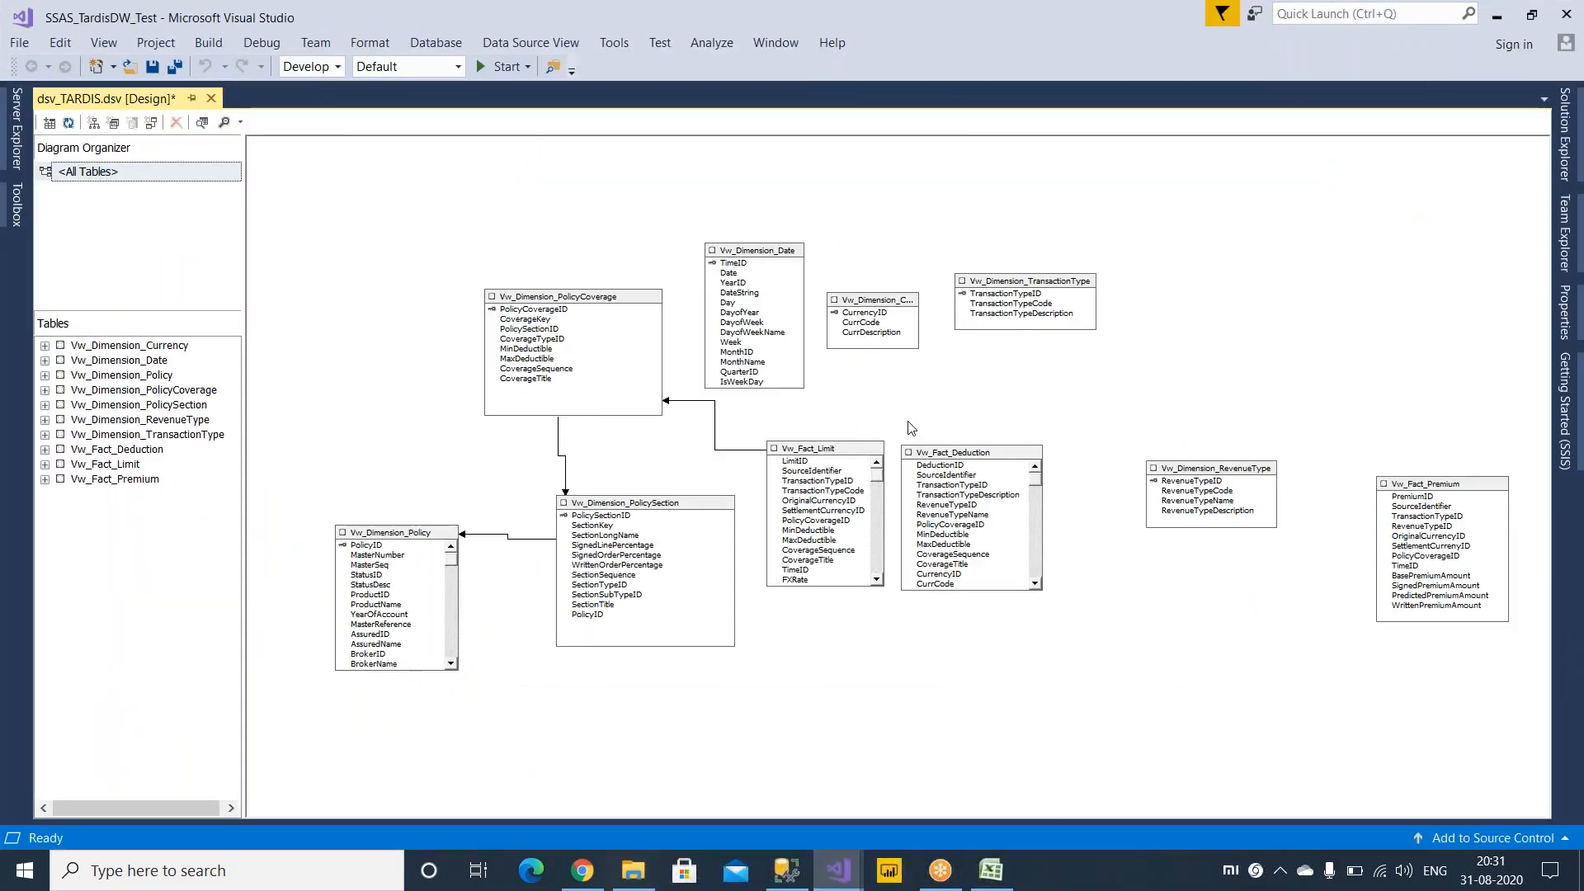
left_click(830, 460)
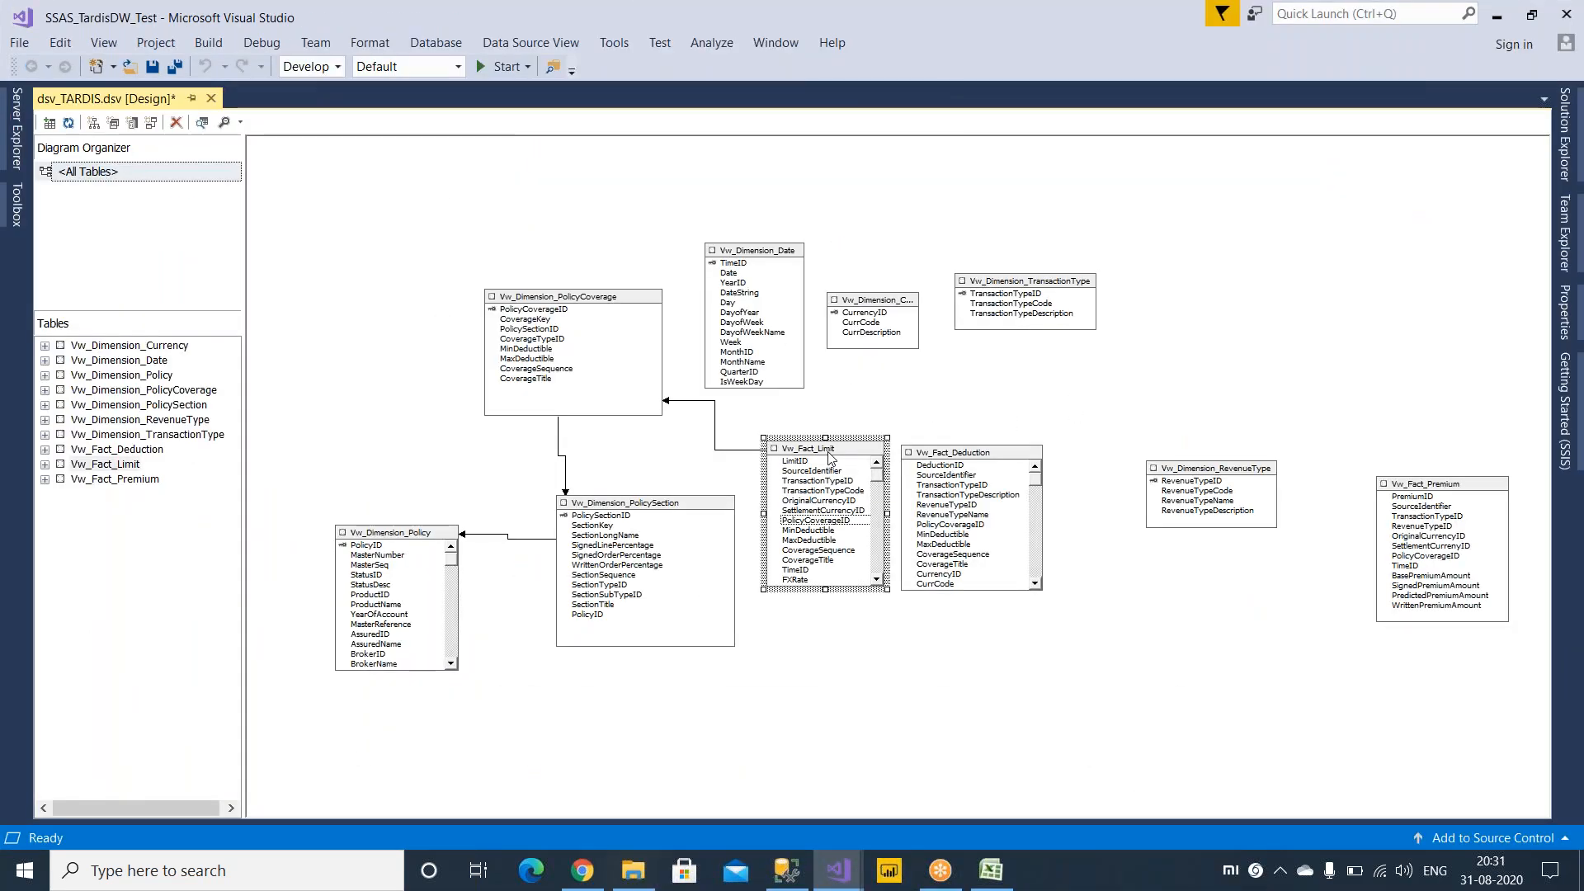
left_click(804, 520)
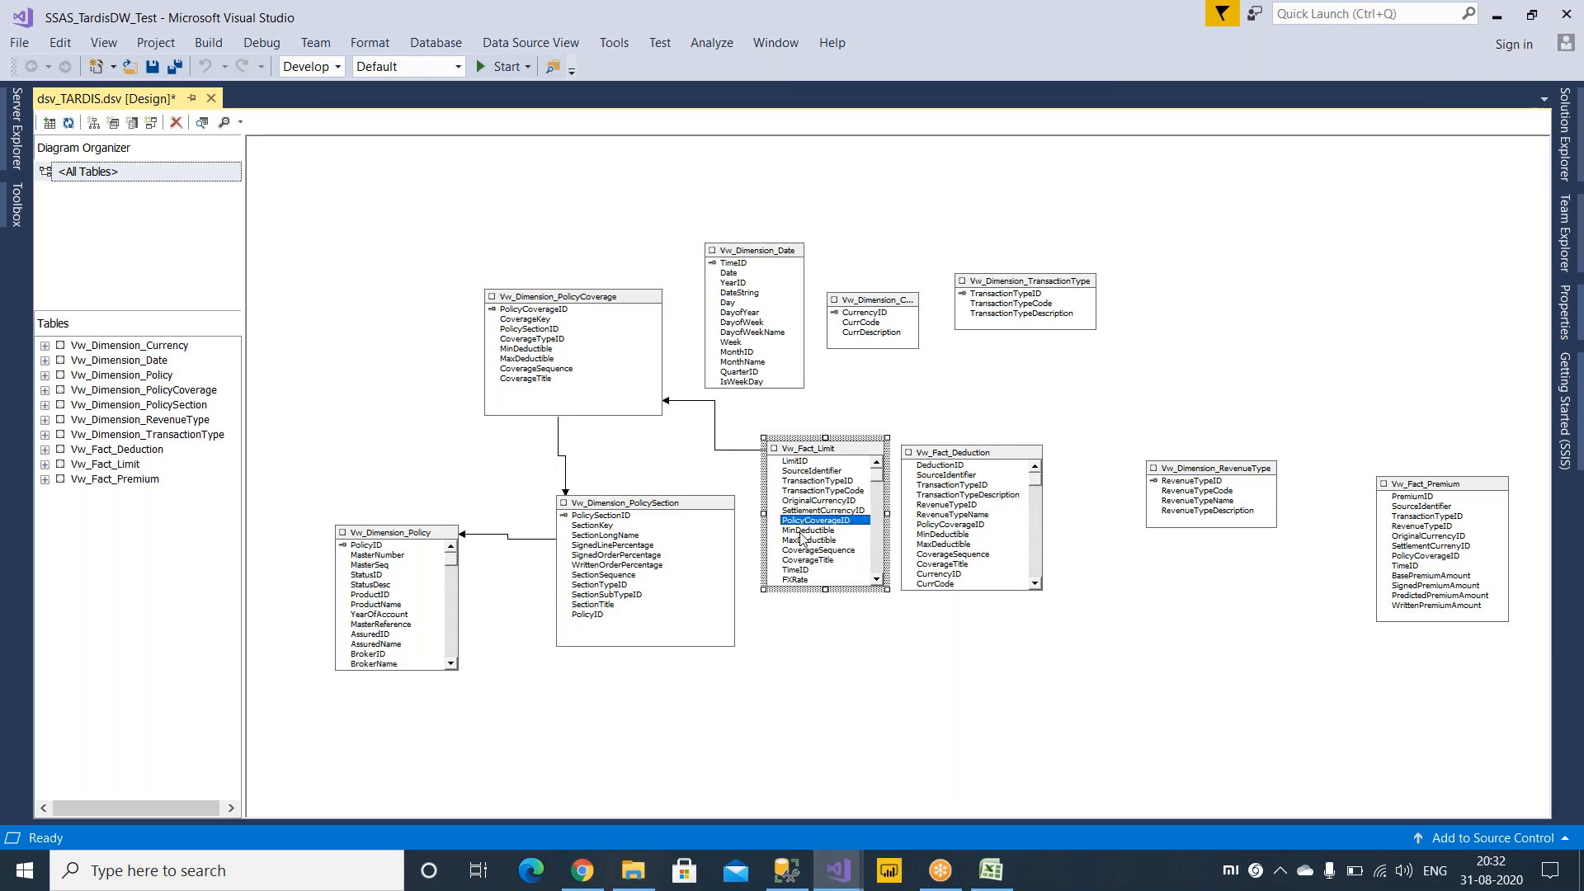
left_click(798, 570)
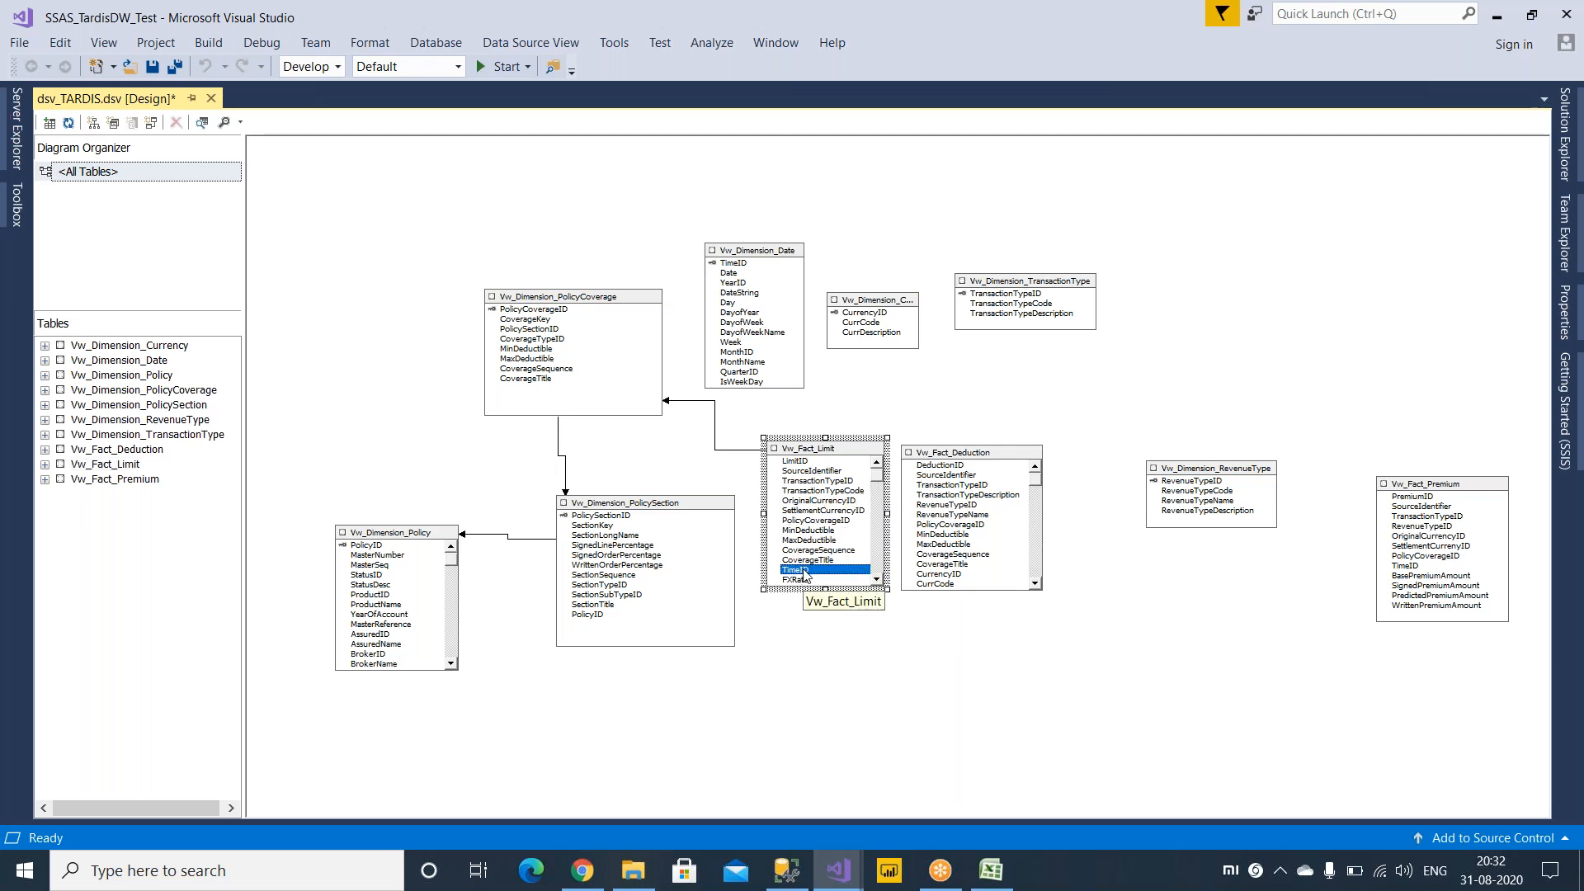
left_click_drag(804, 575, 757, 270)
left_click_drag(800, 571, 737, 264)
left_click(859, 426)
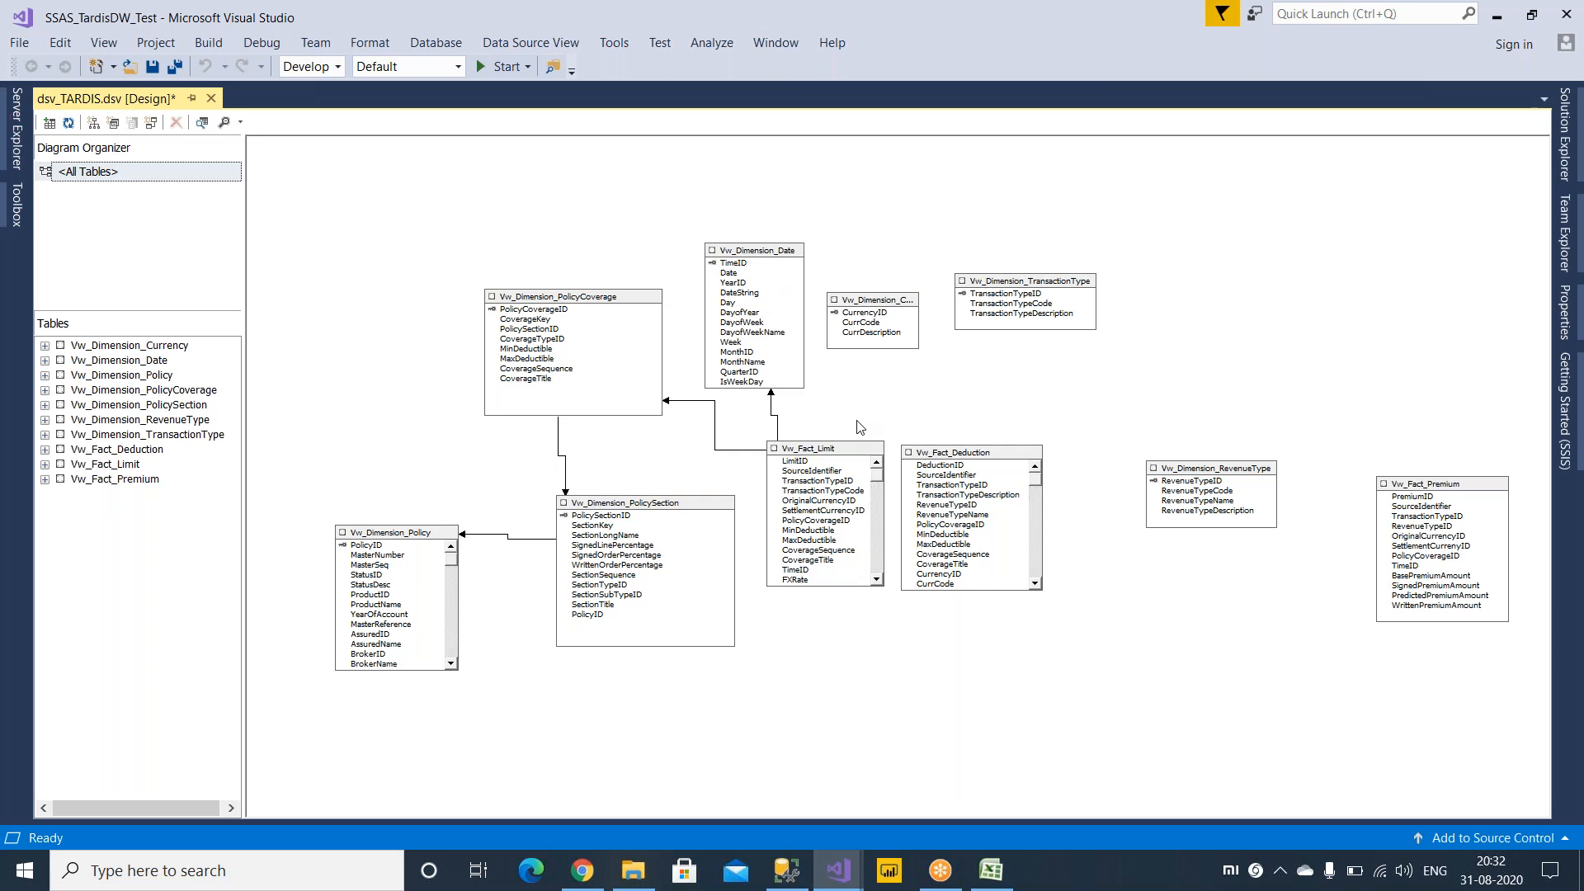
Switch to the database diagram in SQL Server Management Studio, add the Deduction (Fact) table and place it below Limit (Fact).
left_click(787, 870)
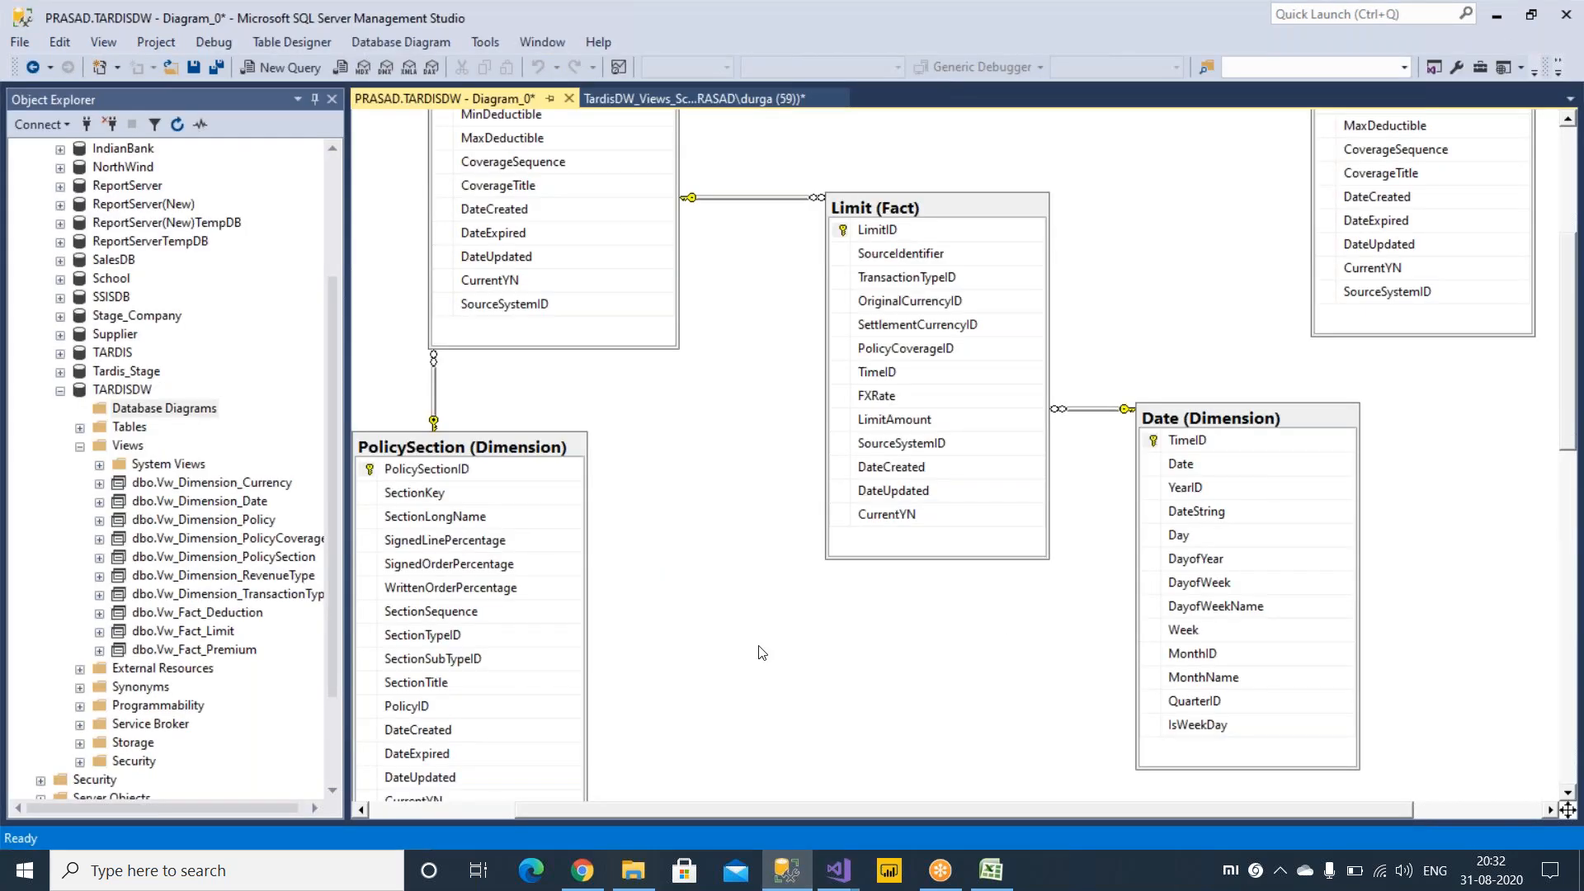
right_click(710, 614)
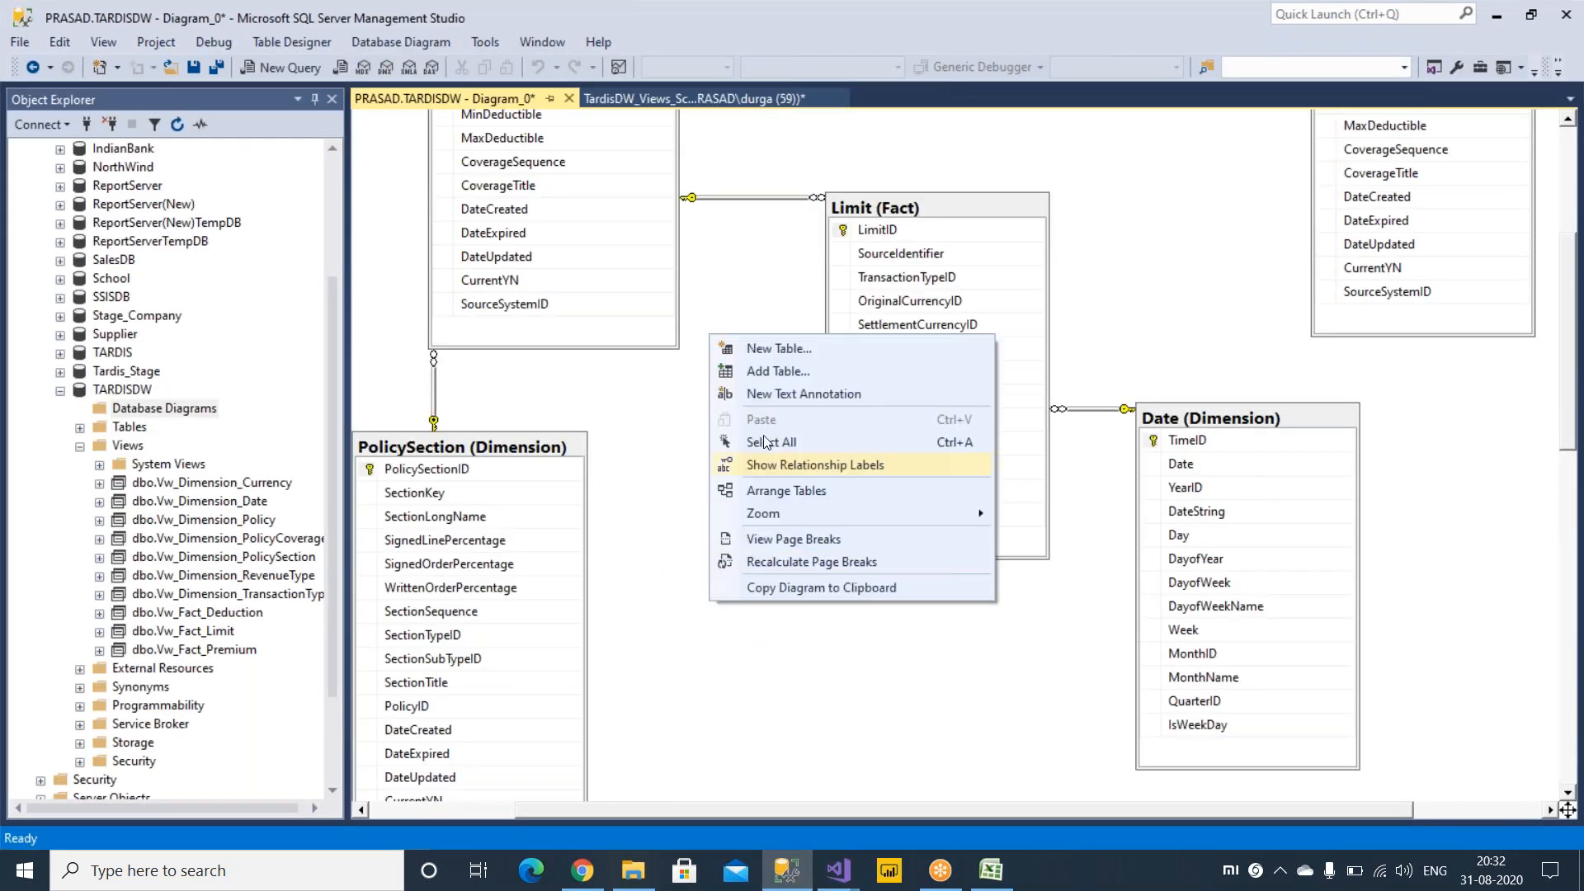
left_click(788, 372)
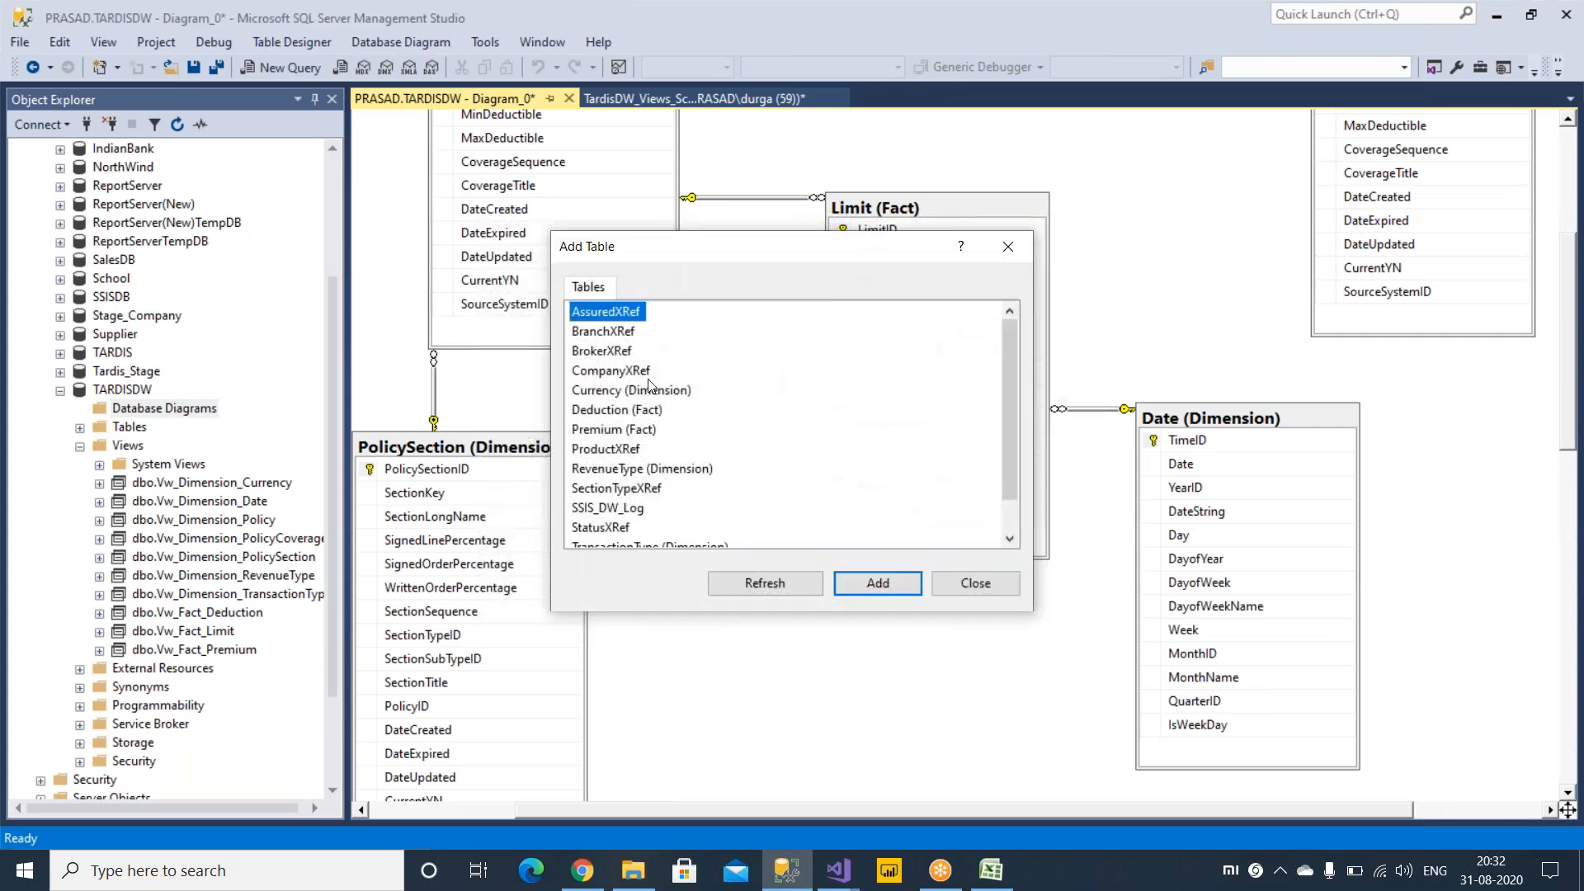
left_click(605, 410)
left_click(868, 582)
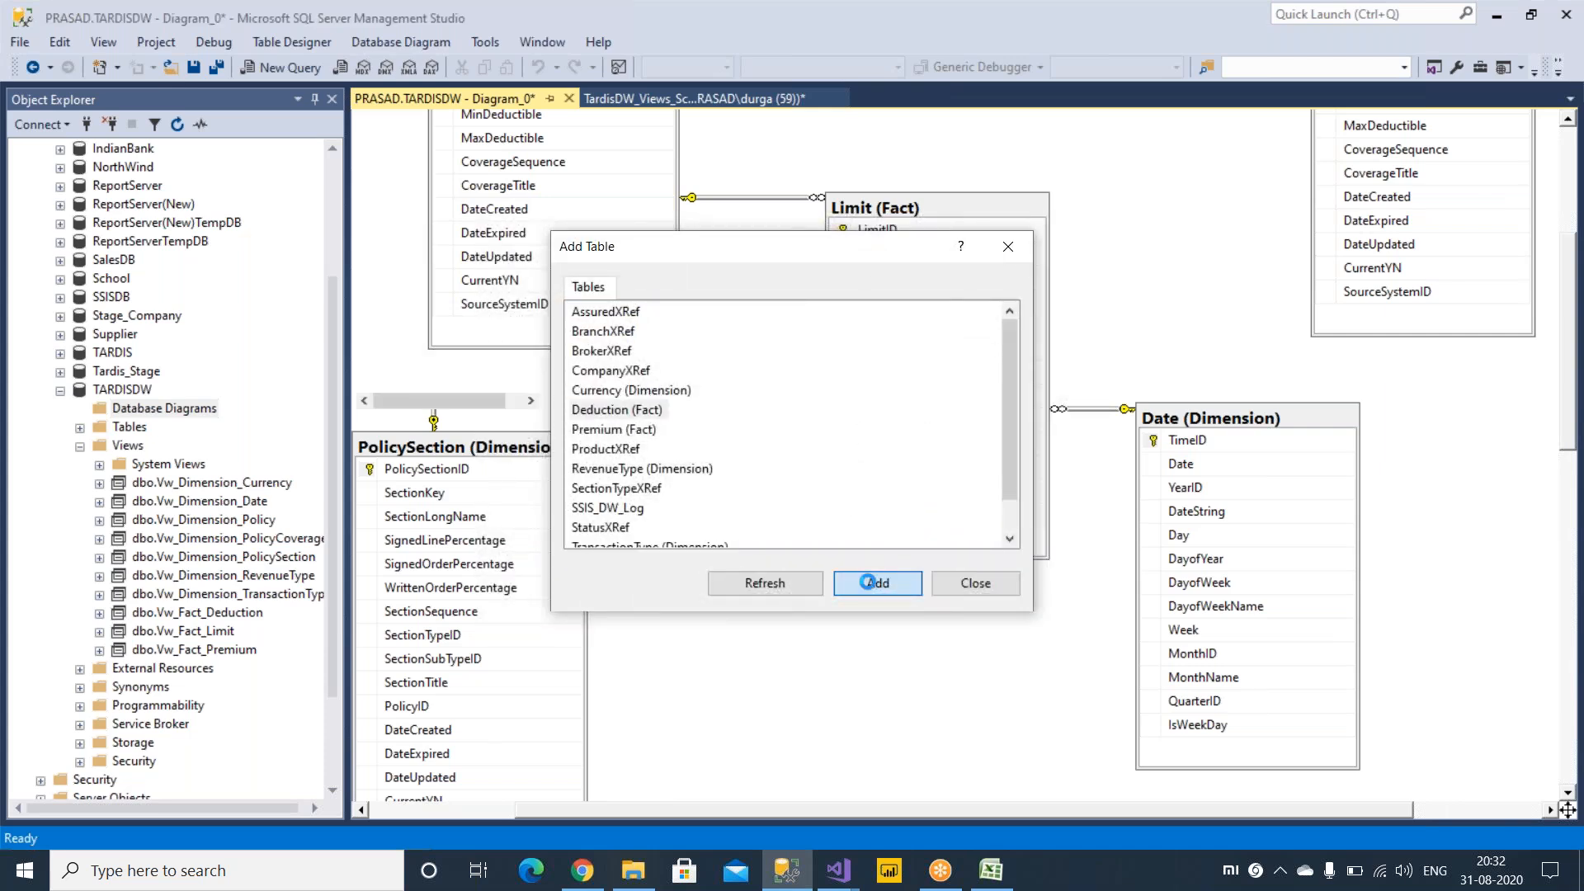
left_click(972, 582)
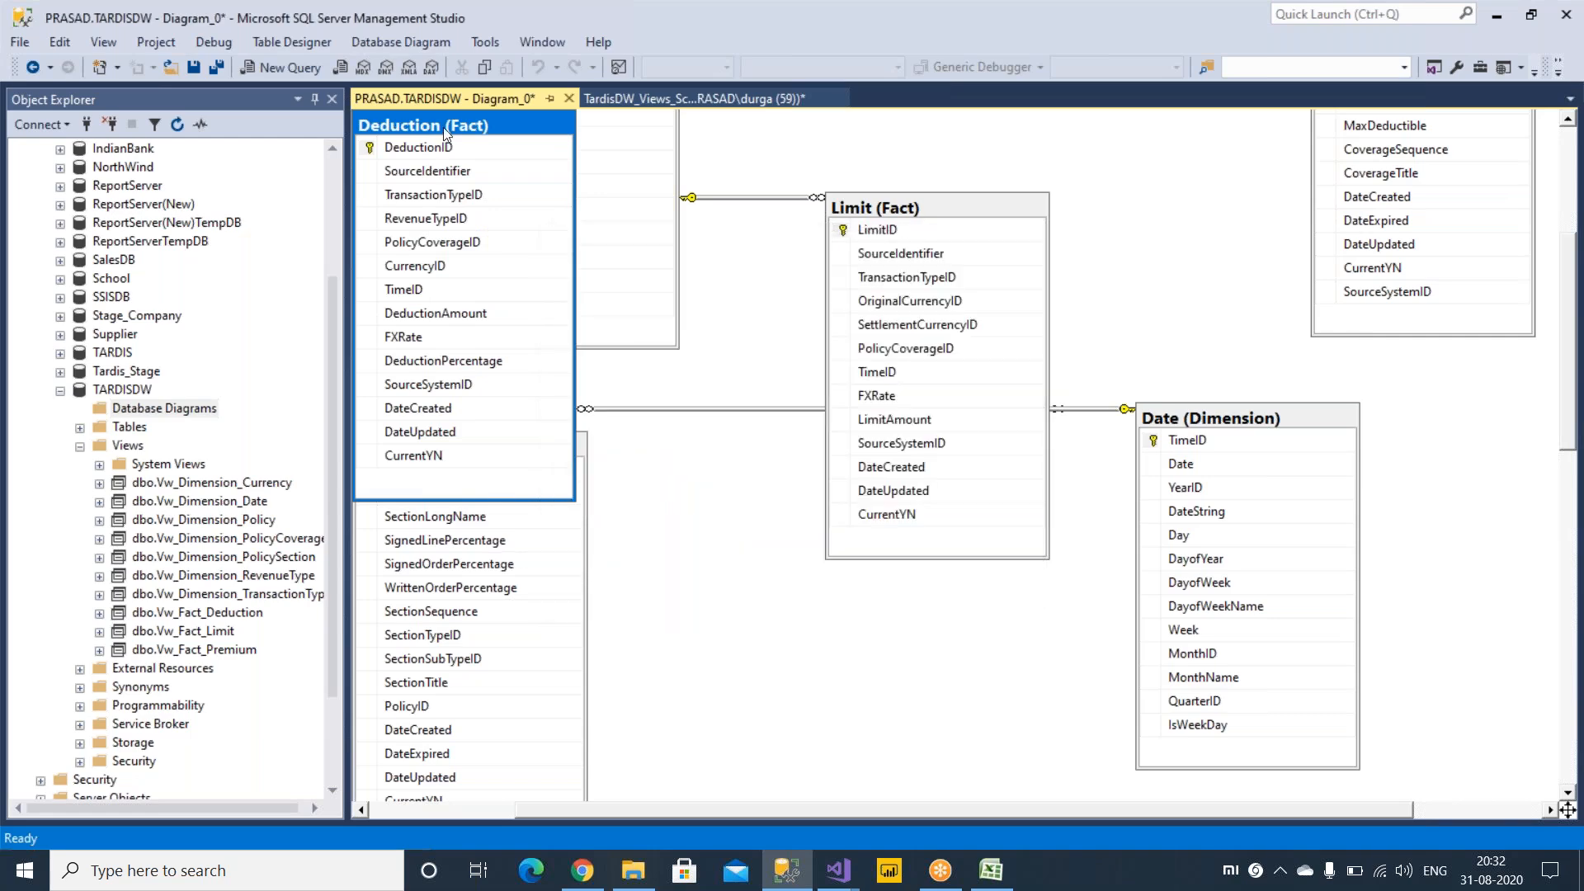
left_click_drag(466, 132, 817, 630)
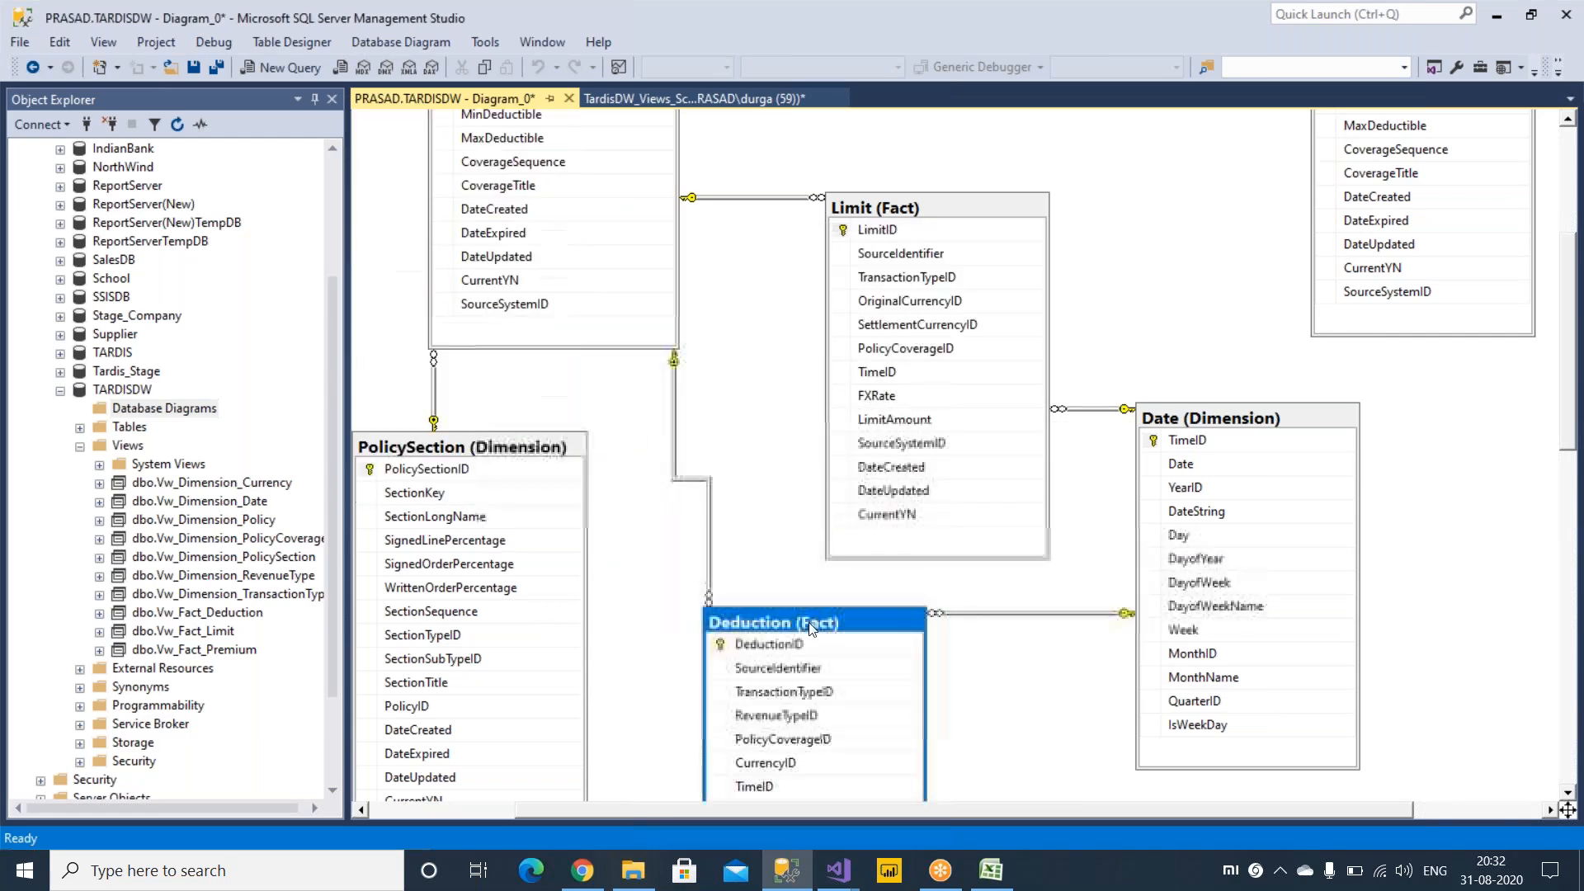
Examine the TimeID columns that link Deduction (Fact) and Date (Dimension) in the diagram.
scroll(1020, 679, "down", 3)
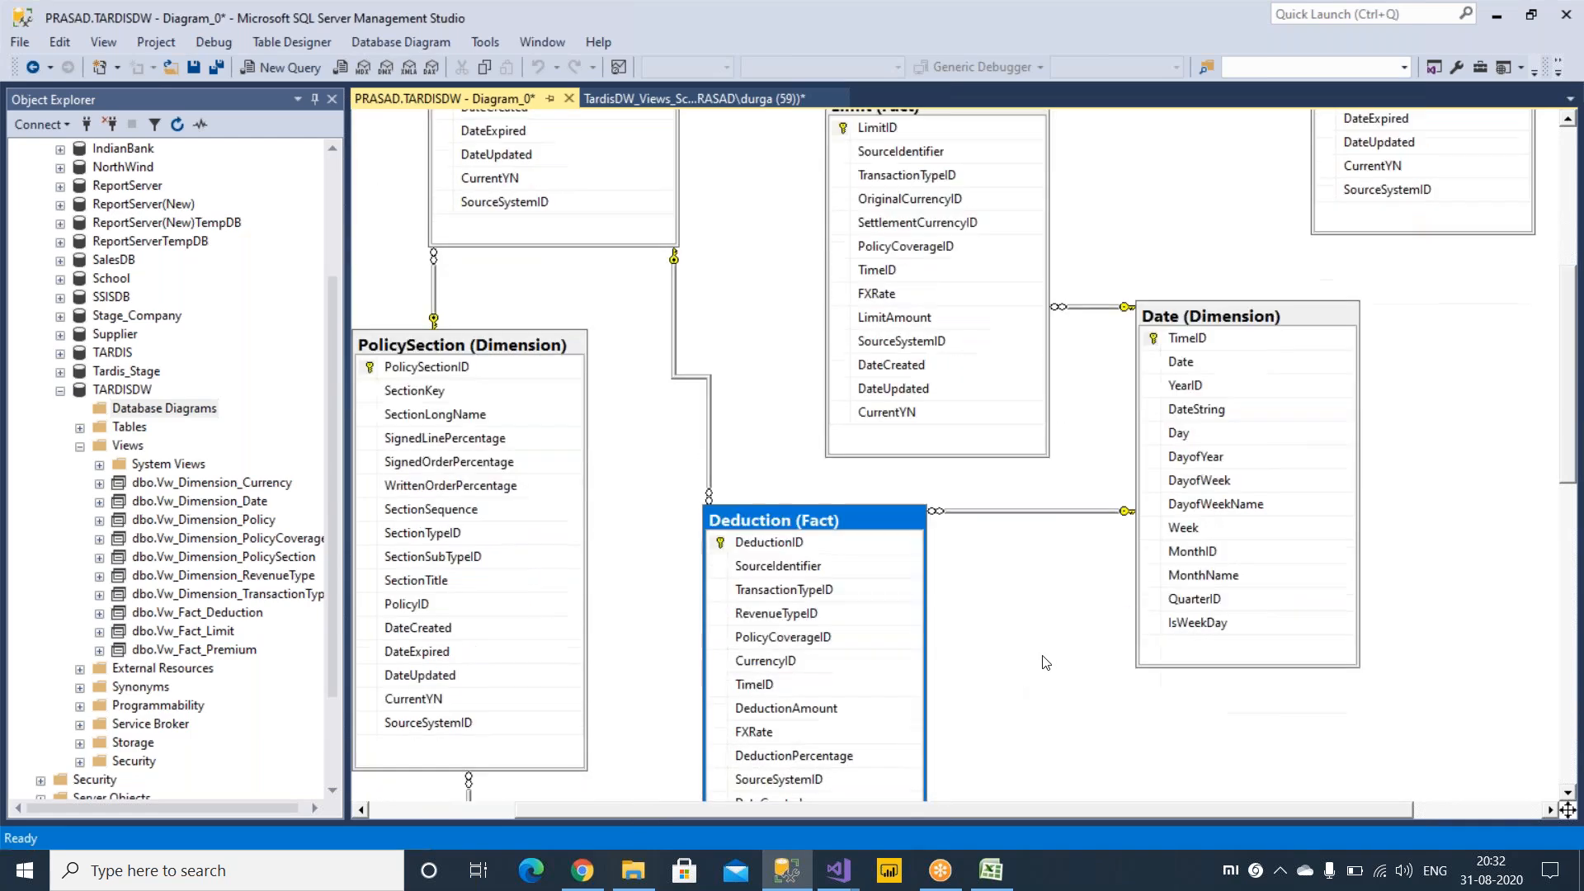
scroll(1030, 593, "down", 3)
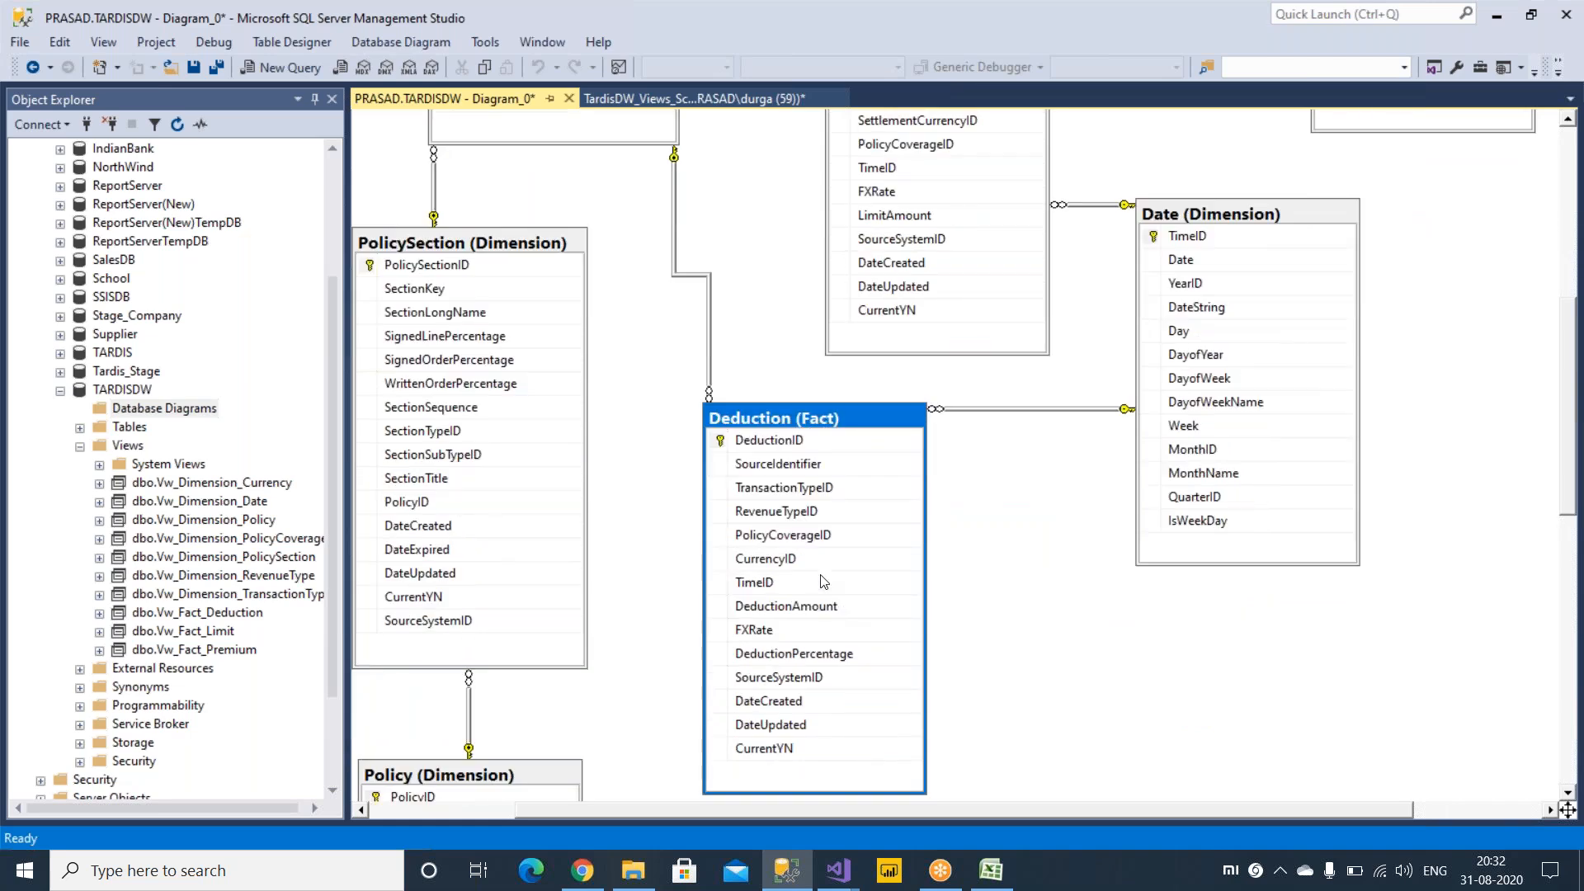
left_click(775, 587)
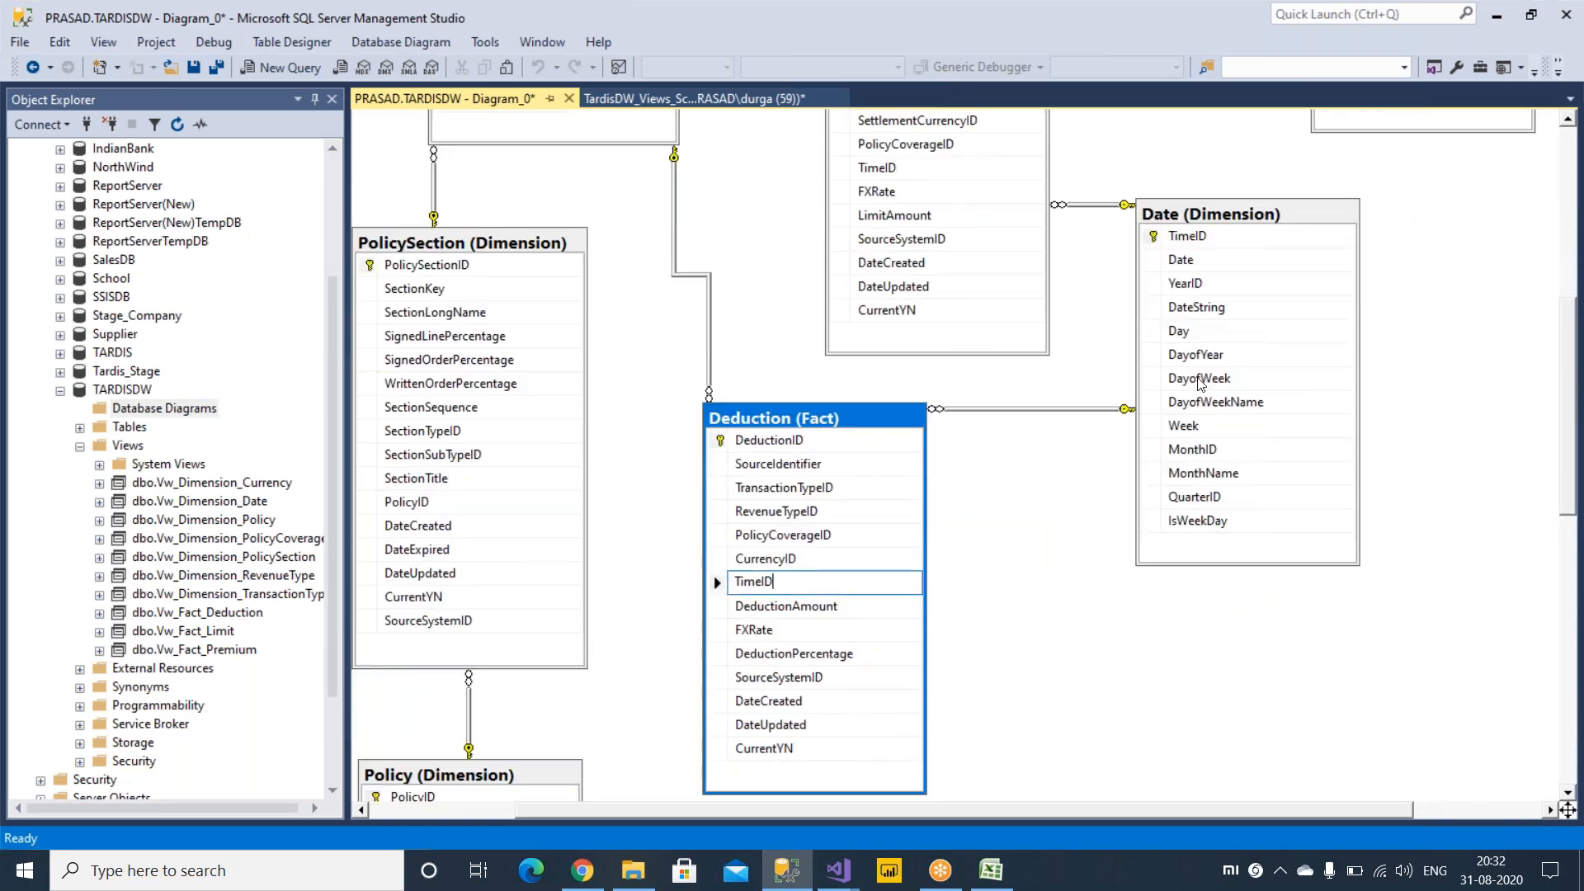
left_click(1217, 239)
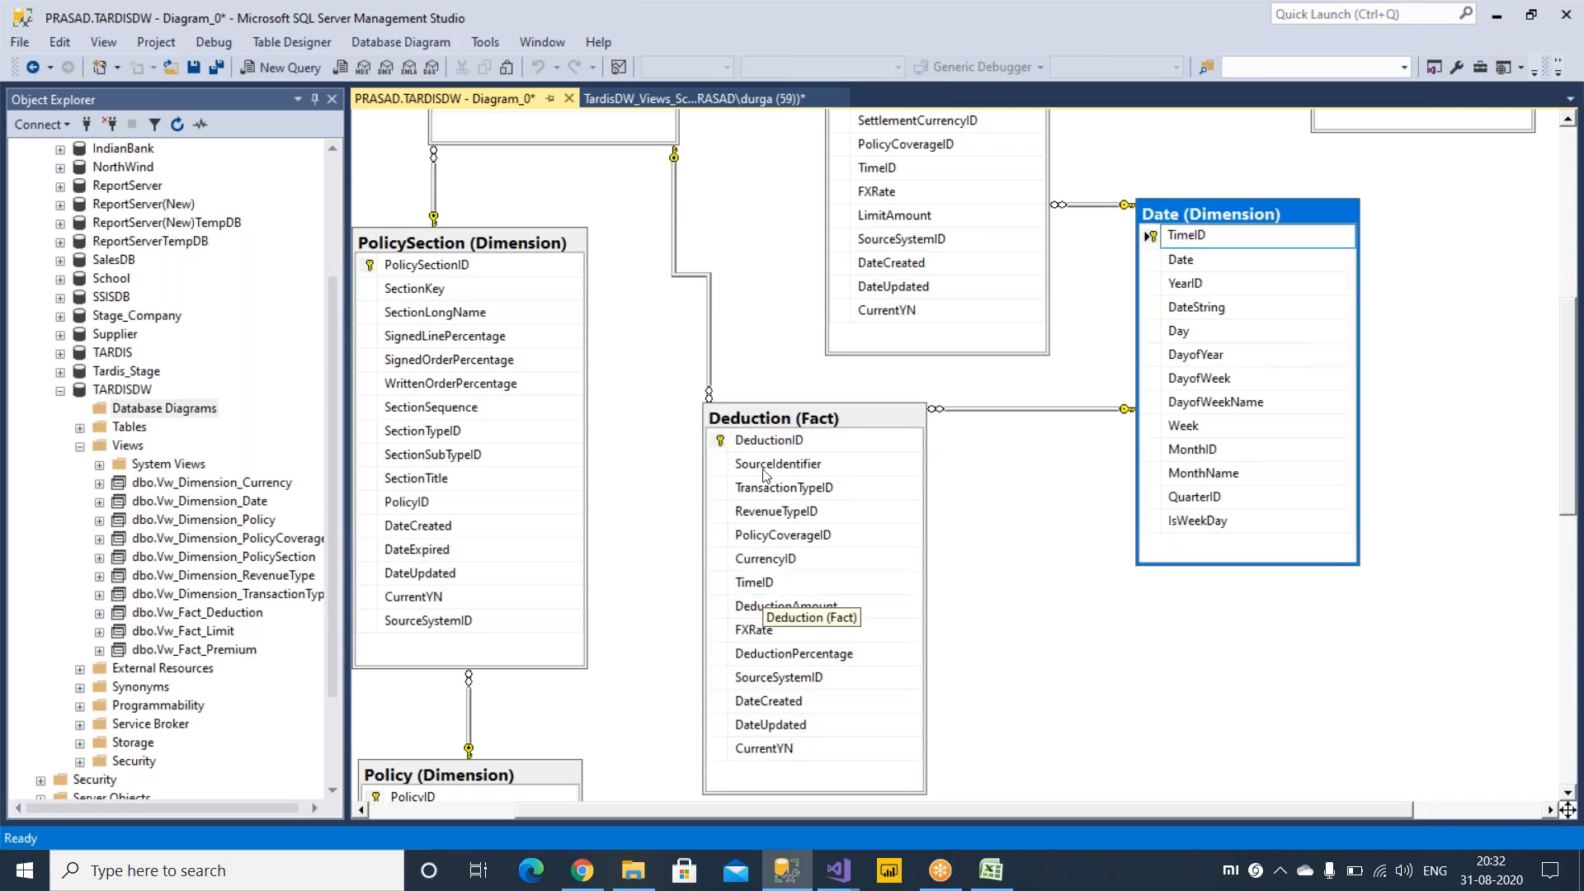
Examine the relationship between Deduction (Fact) and PolicyCoverage (Dimension) and the PolicyCoverageID columns it joins.
left_click(711, 351)
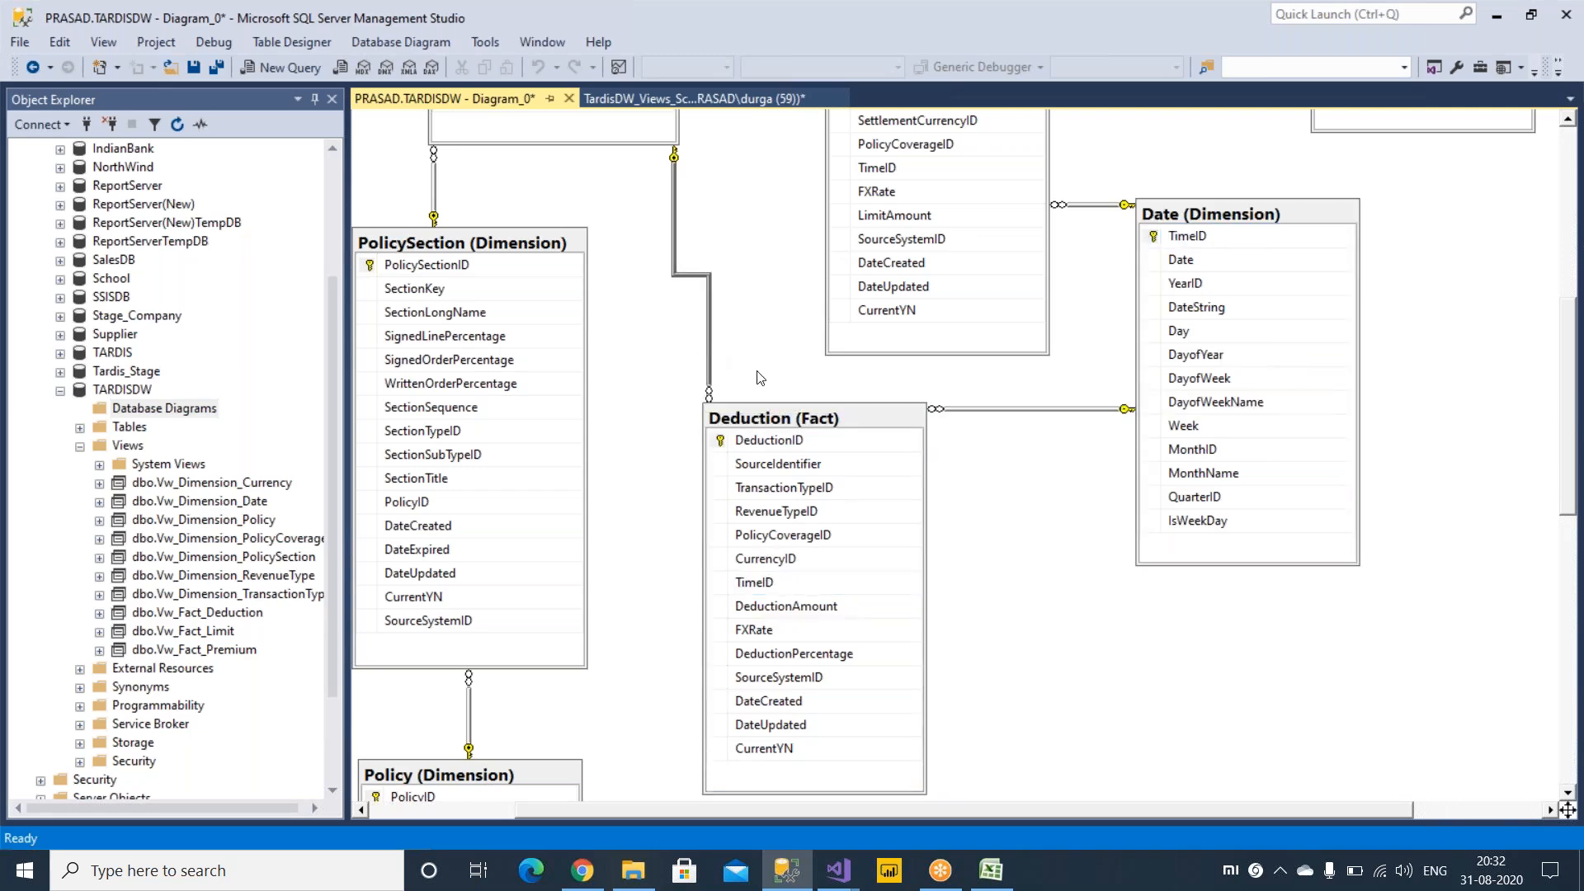
scroll(759, 377, "up", 3)
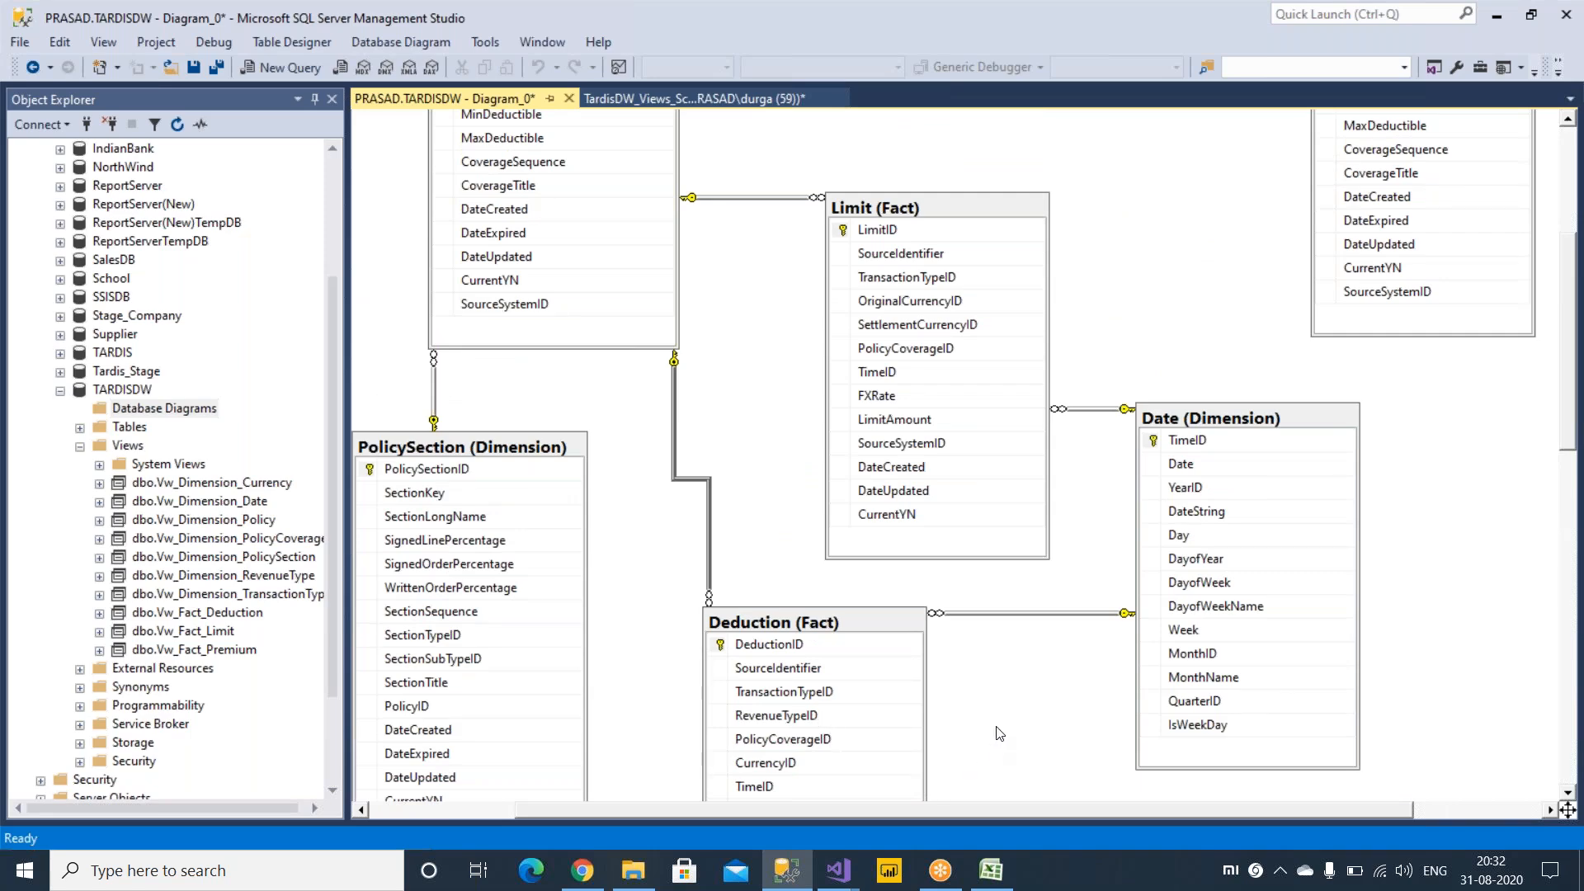
left_click(781, 739)
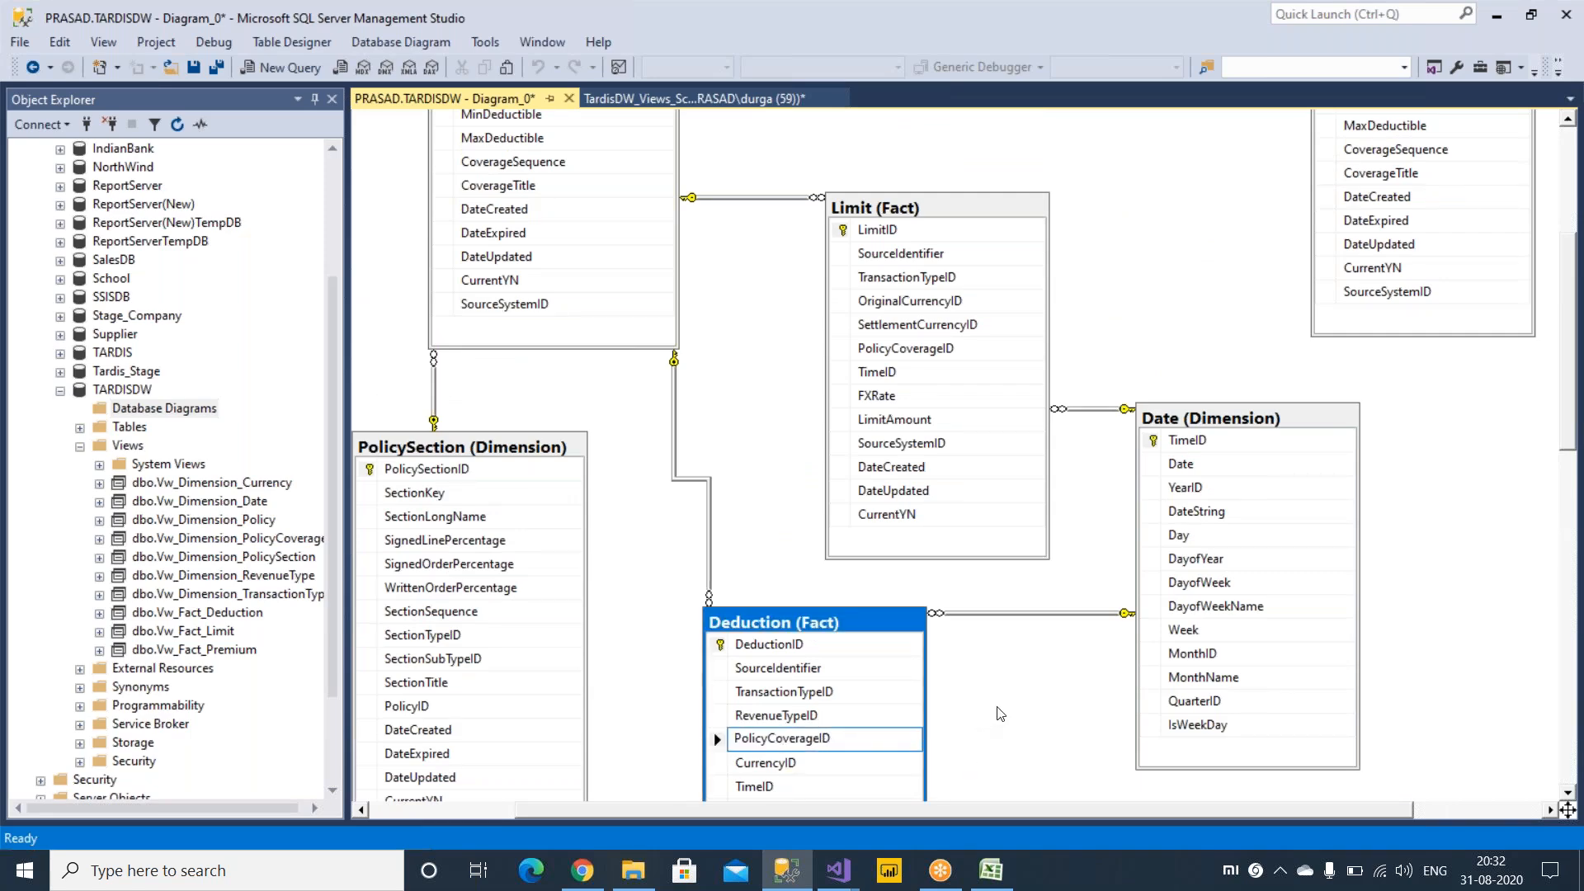
scroll(1000, 714, "up", 5)
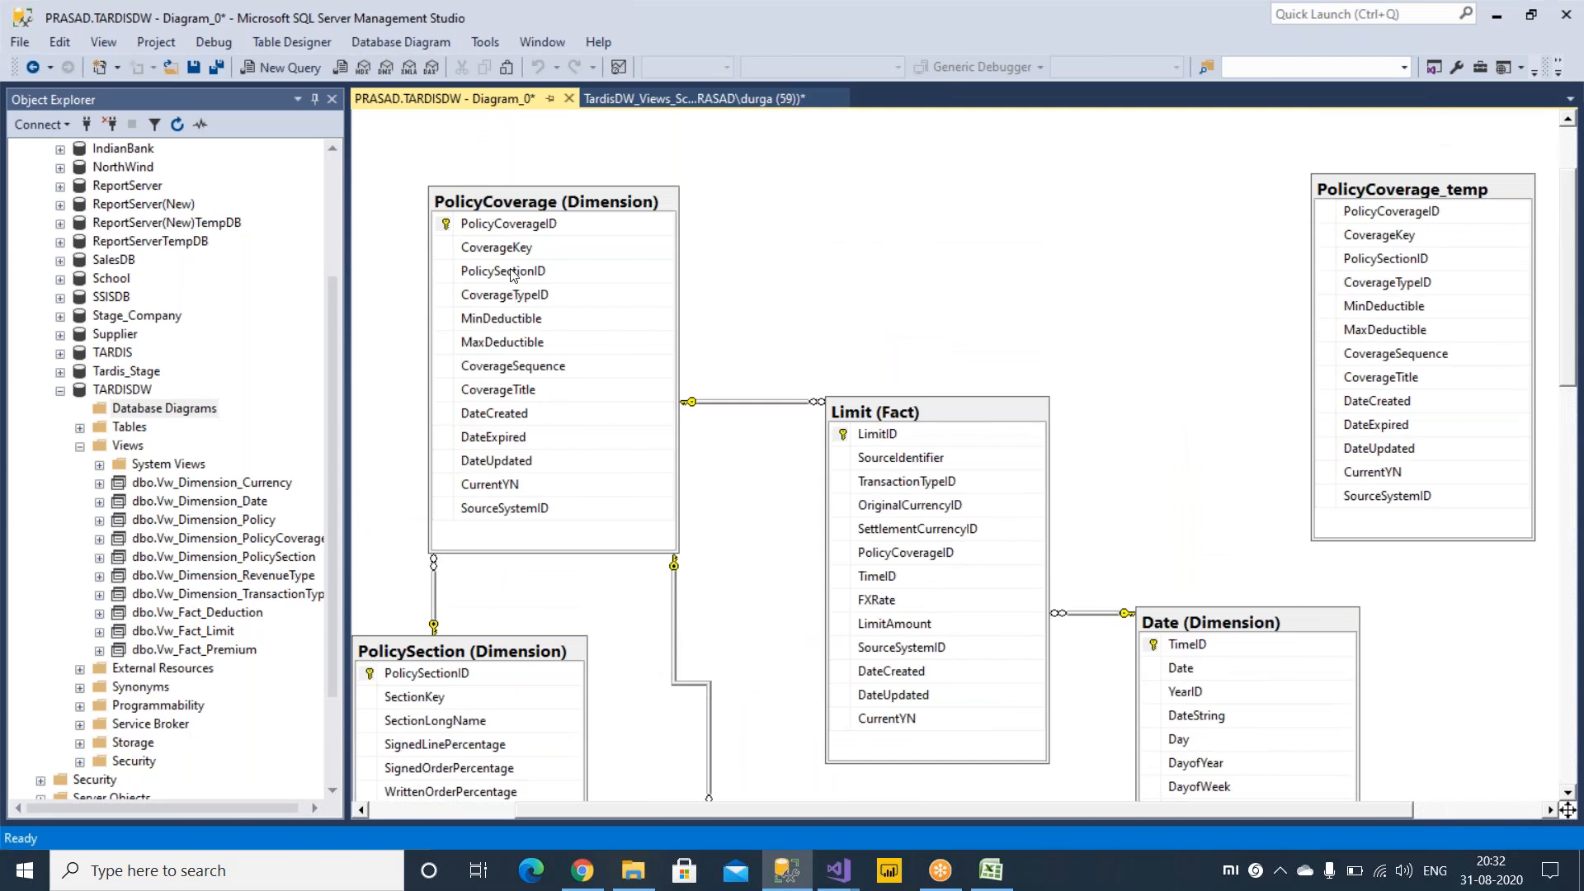
left_click(522, 223)
left_click_drag(467, 223, 531, 223)
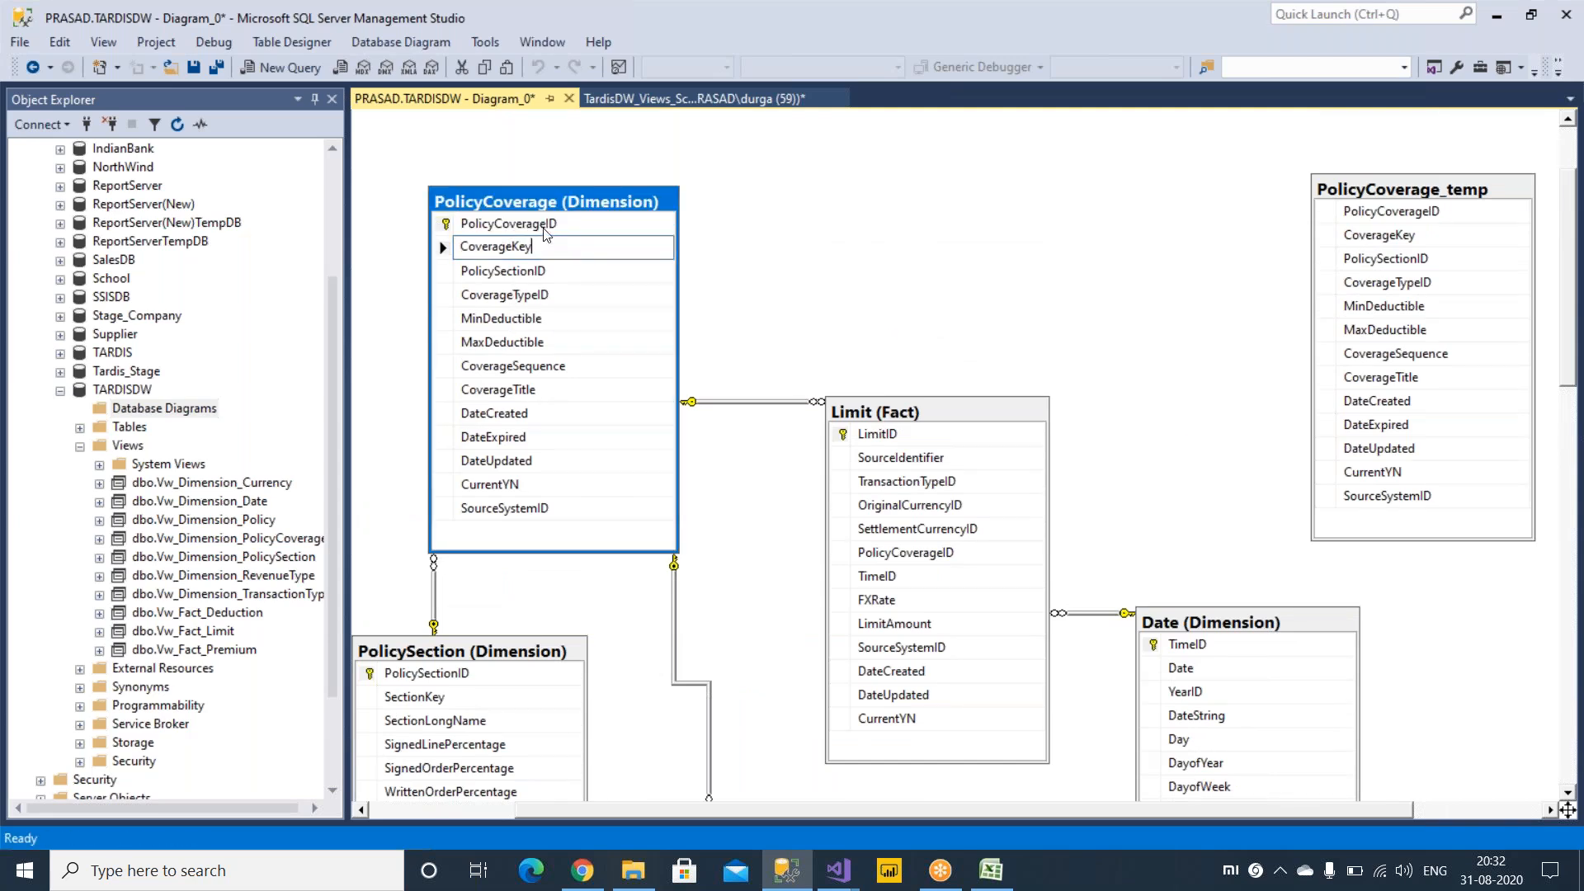
Locate the PolicyCoverageID column inside the Deduction (Fact) table of the database diagram.
scroll(775, 457, "down", 10)
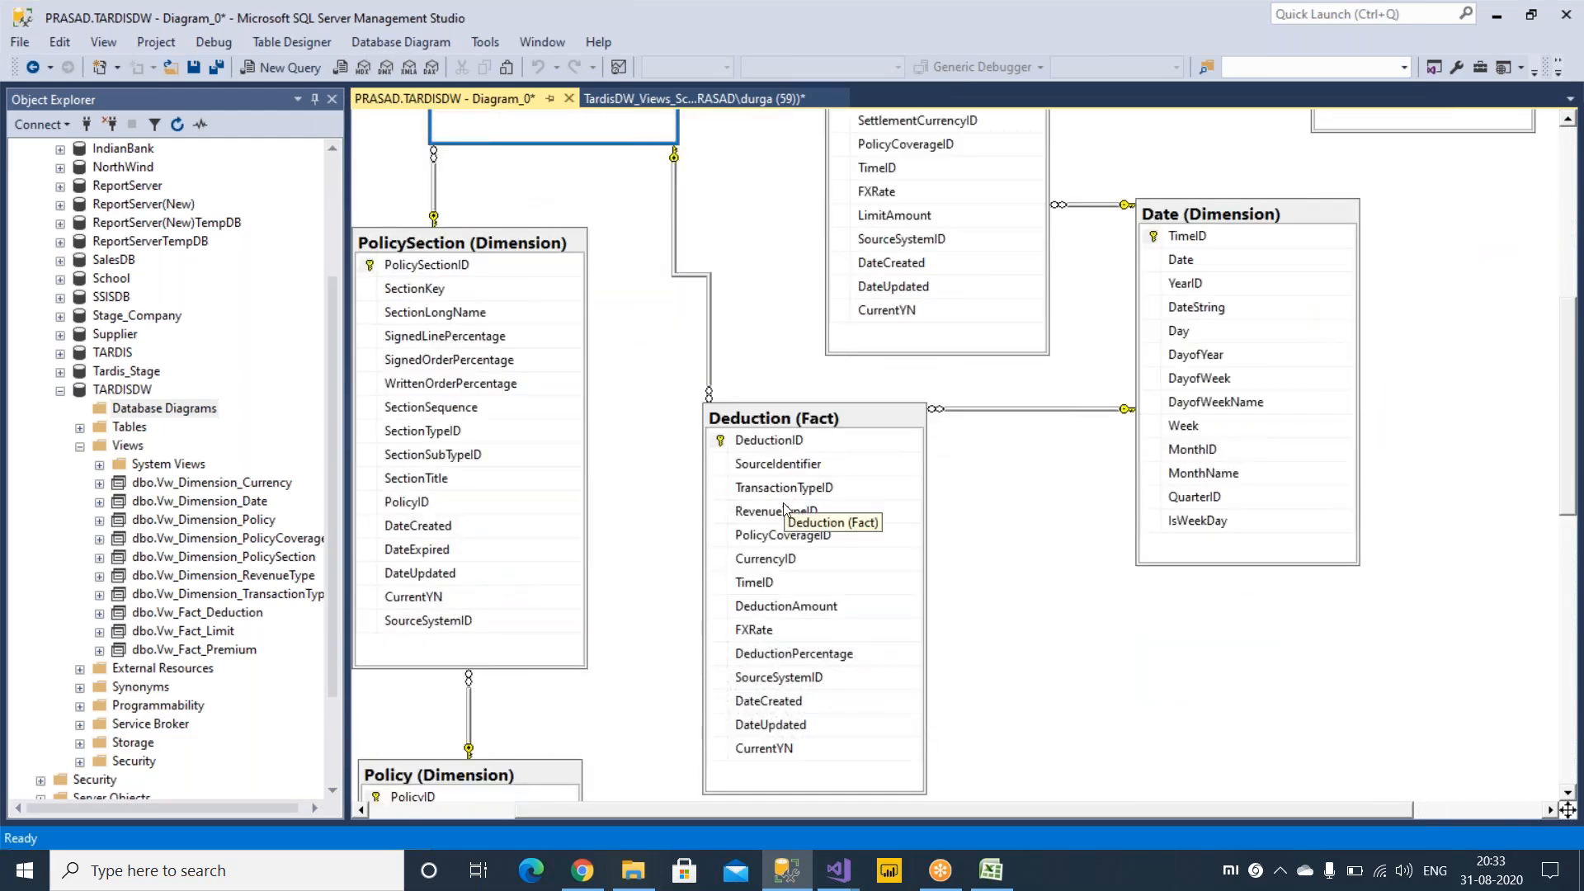
left_click(779, 534)
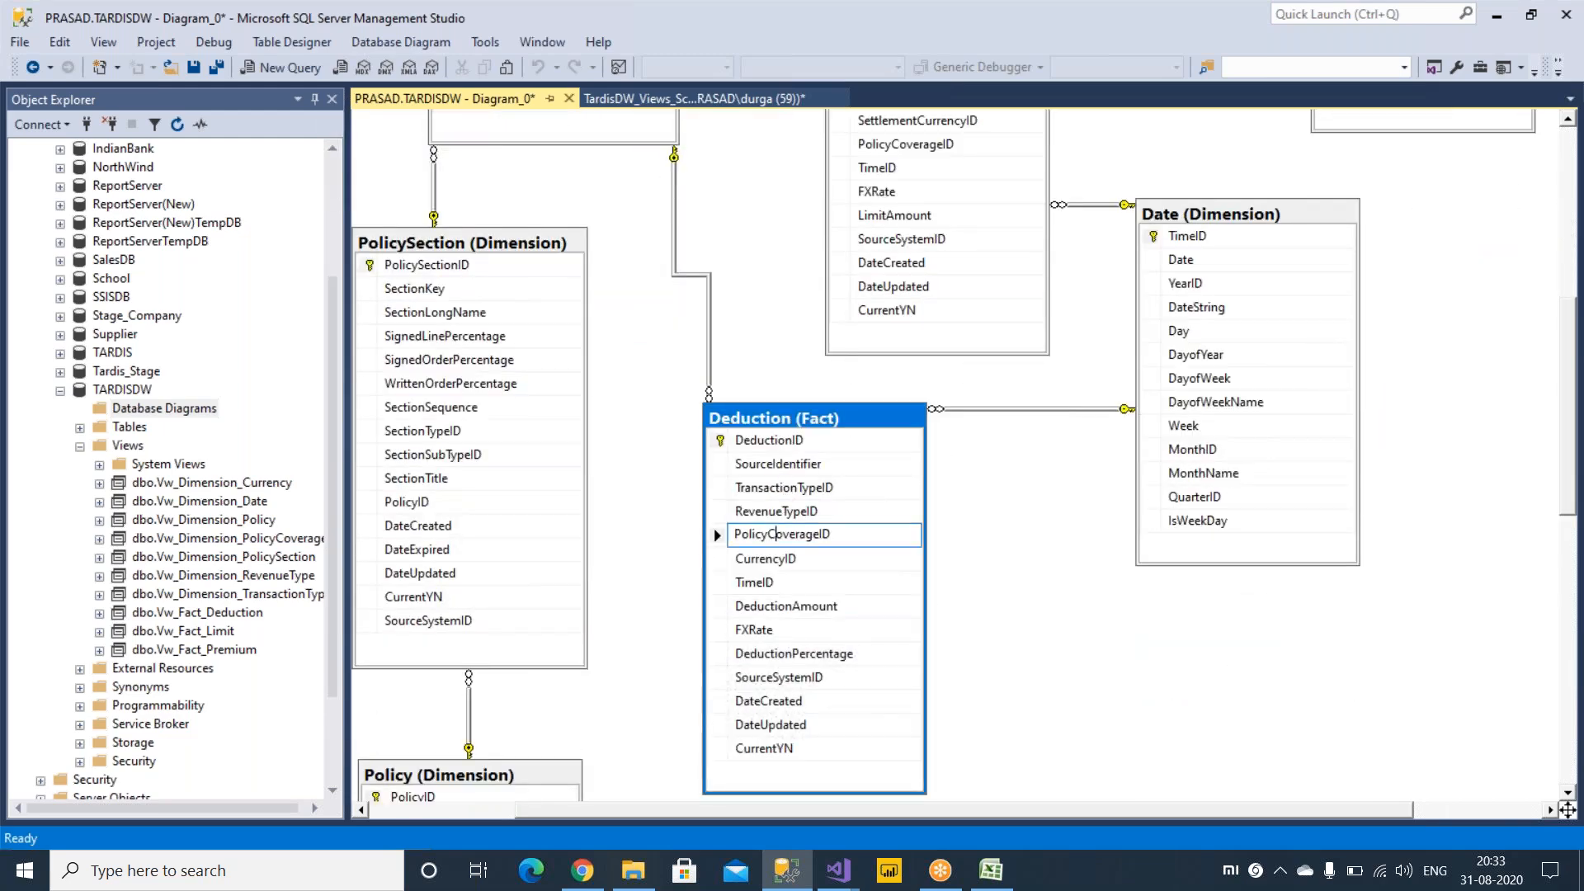
left_click(991, 535)
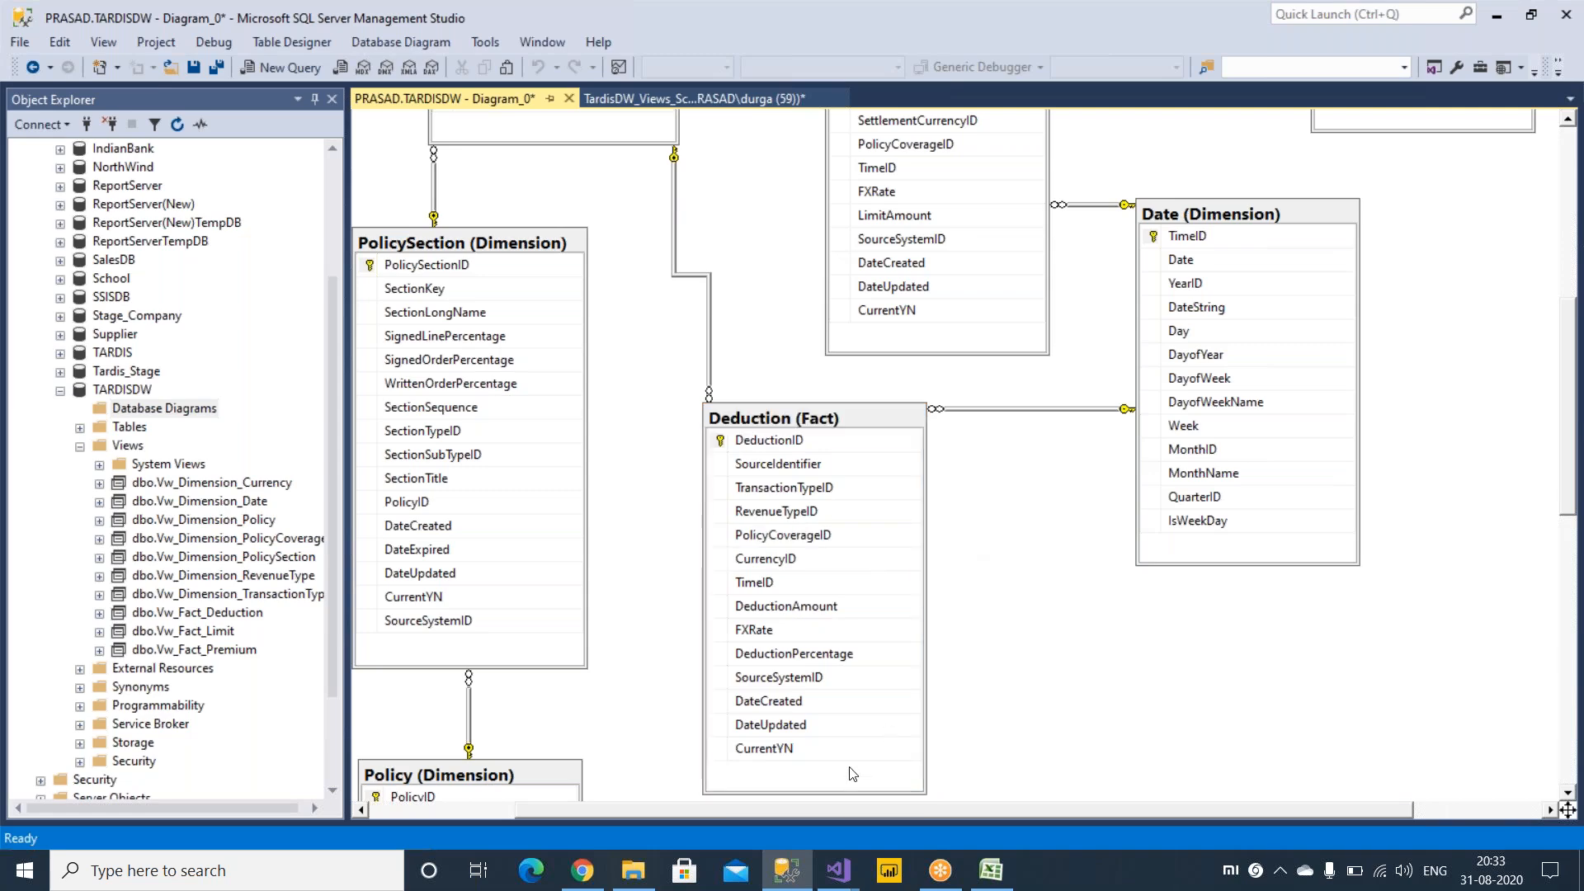
Switch to the SSAS_TardisDW_Test project in Visual Studio and link TimeID in Vw_Fact_Deduction to TimeID in Vw_Dimension_Date.
mouse_move(836, 887)
left_click(1063, 790)
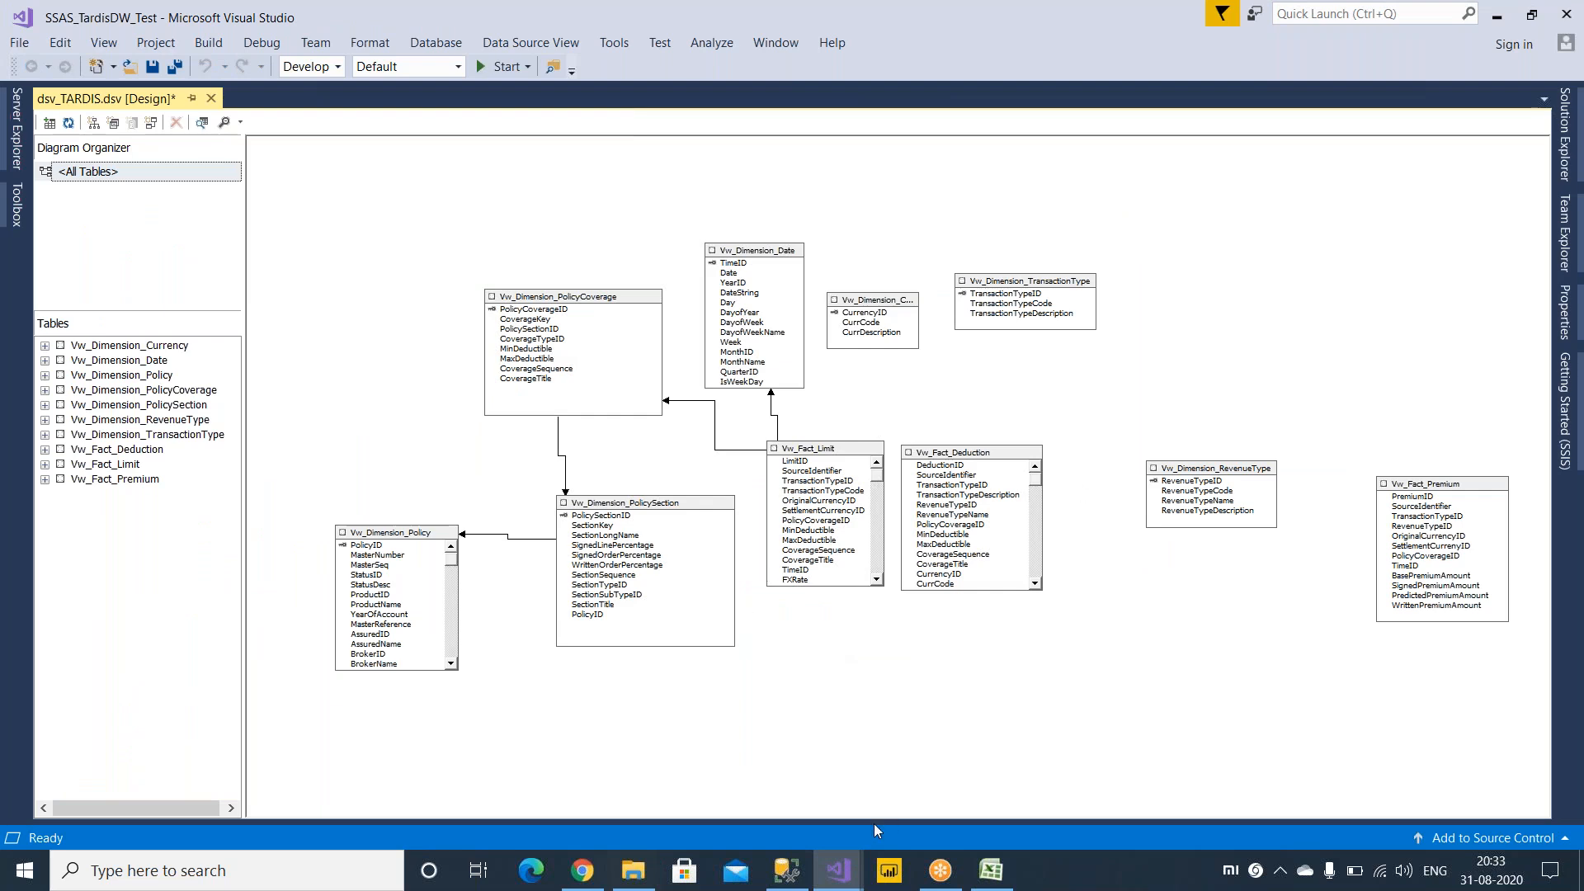
left_click(787, 870)
mouse_move(837, 870)
left_click(914, 823)
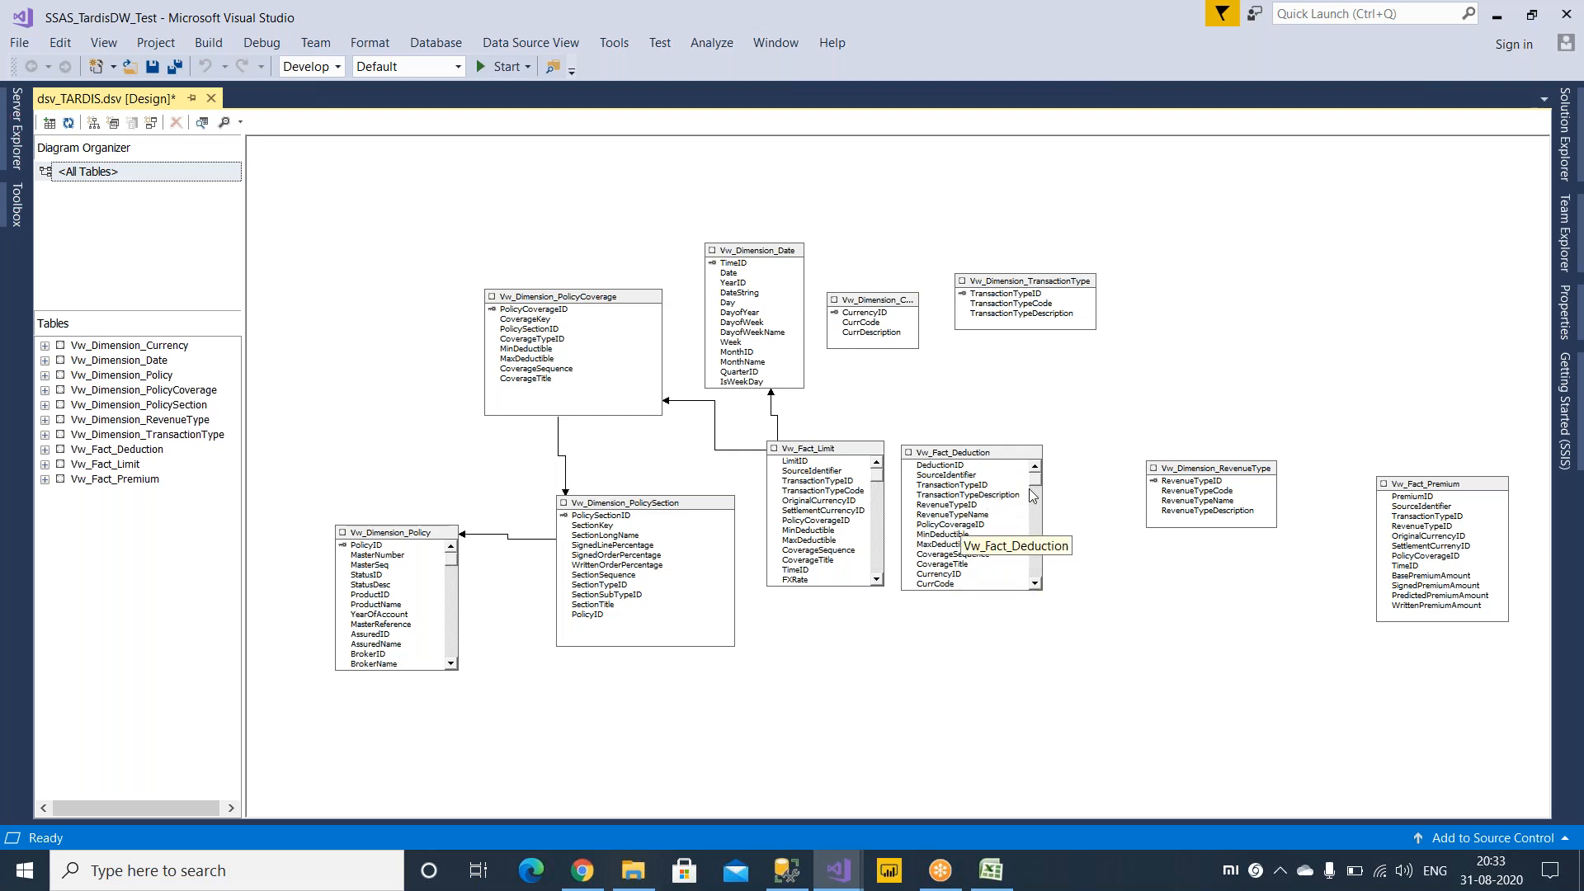
left_click(991, 514)
left_click_drag(991, 514, 994, 528)
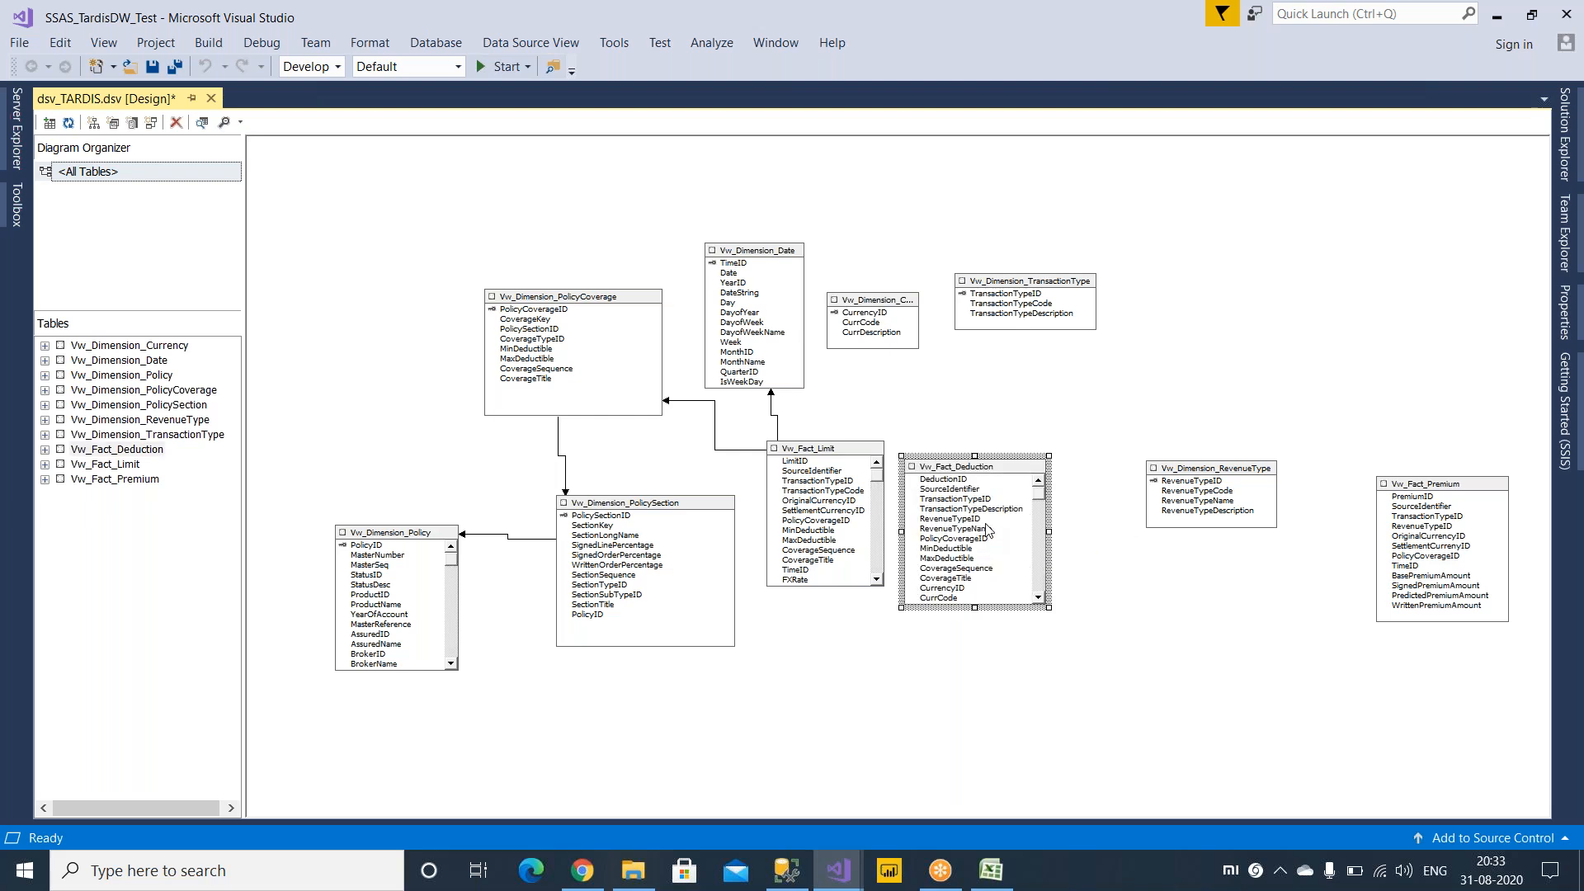
left_click(948, 588)
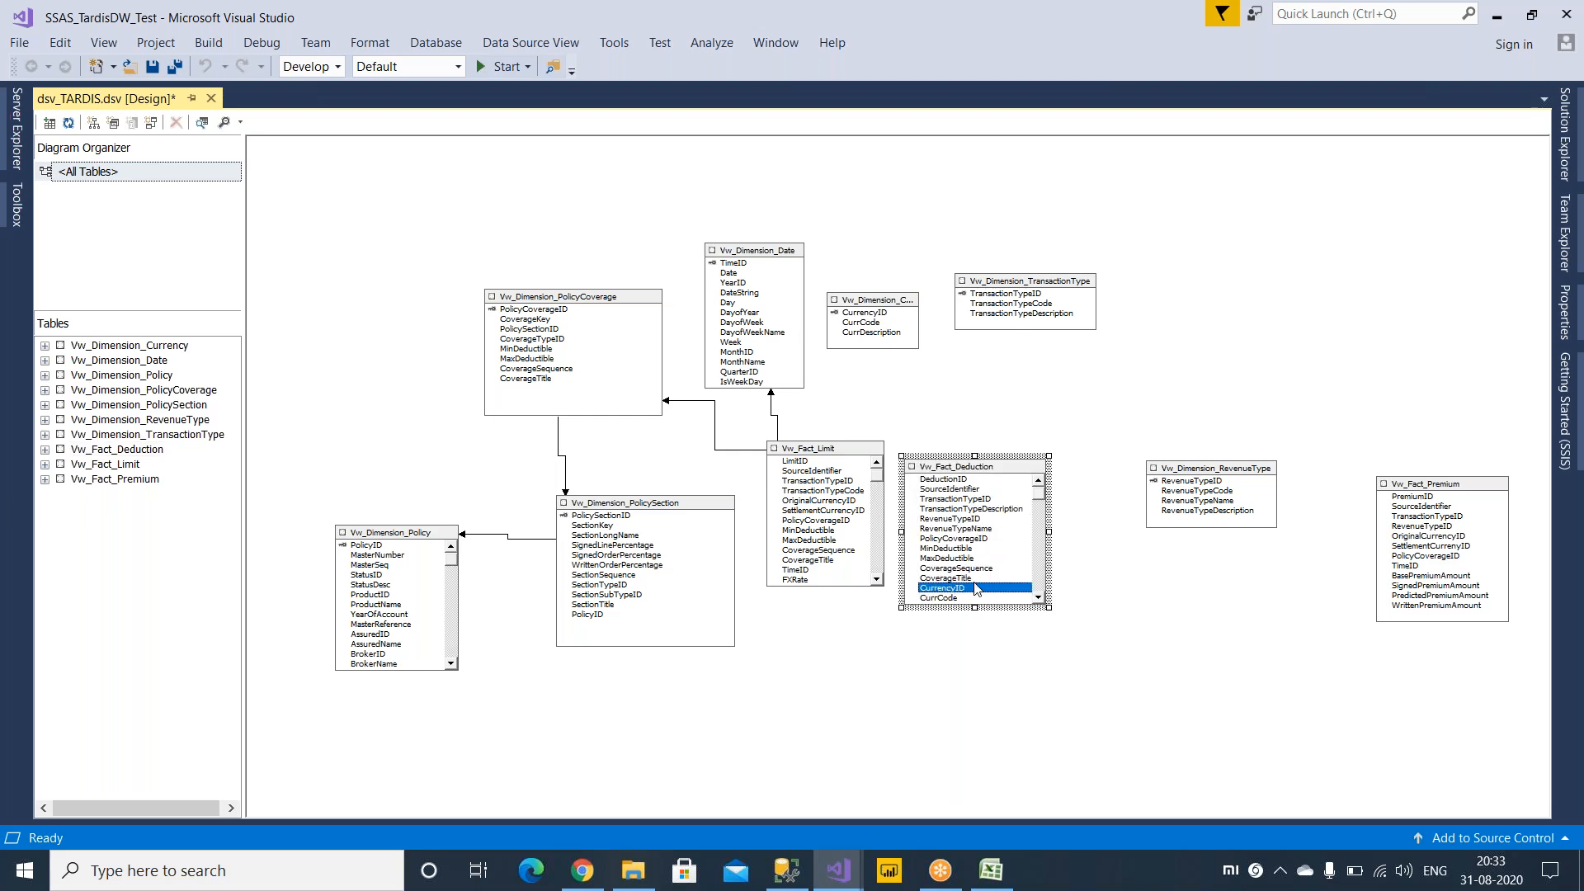
scroll(975, 588, "down", 1)
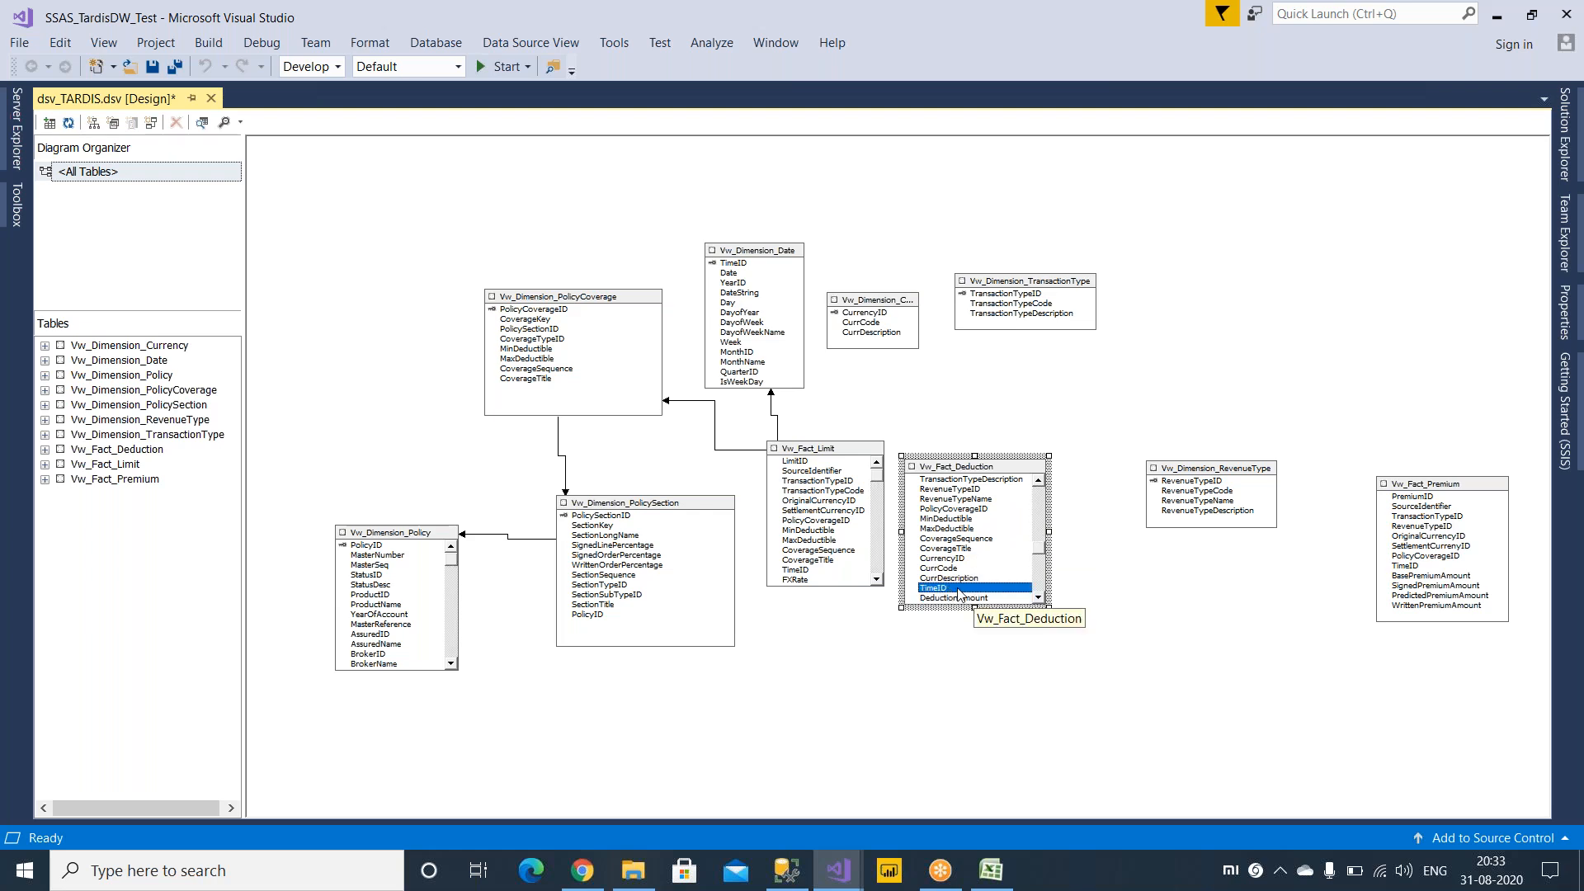
left_click_drag(959, 592, 751, 266)
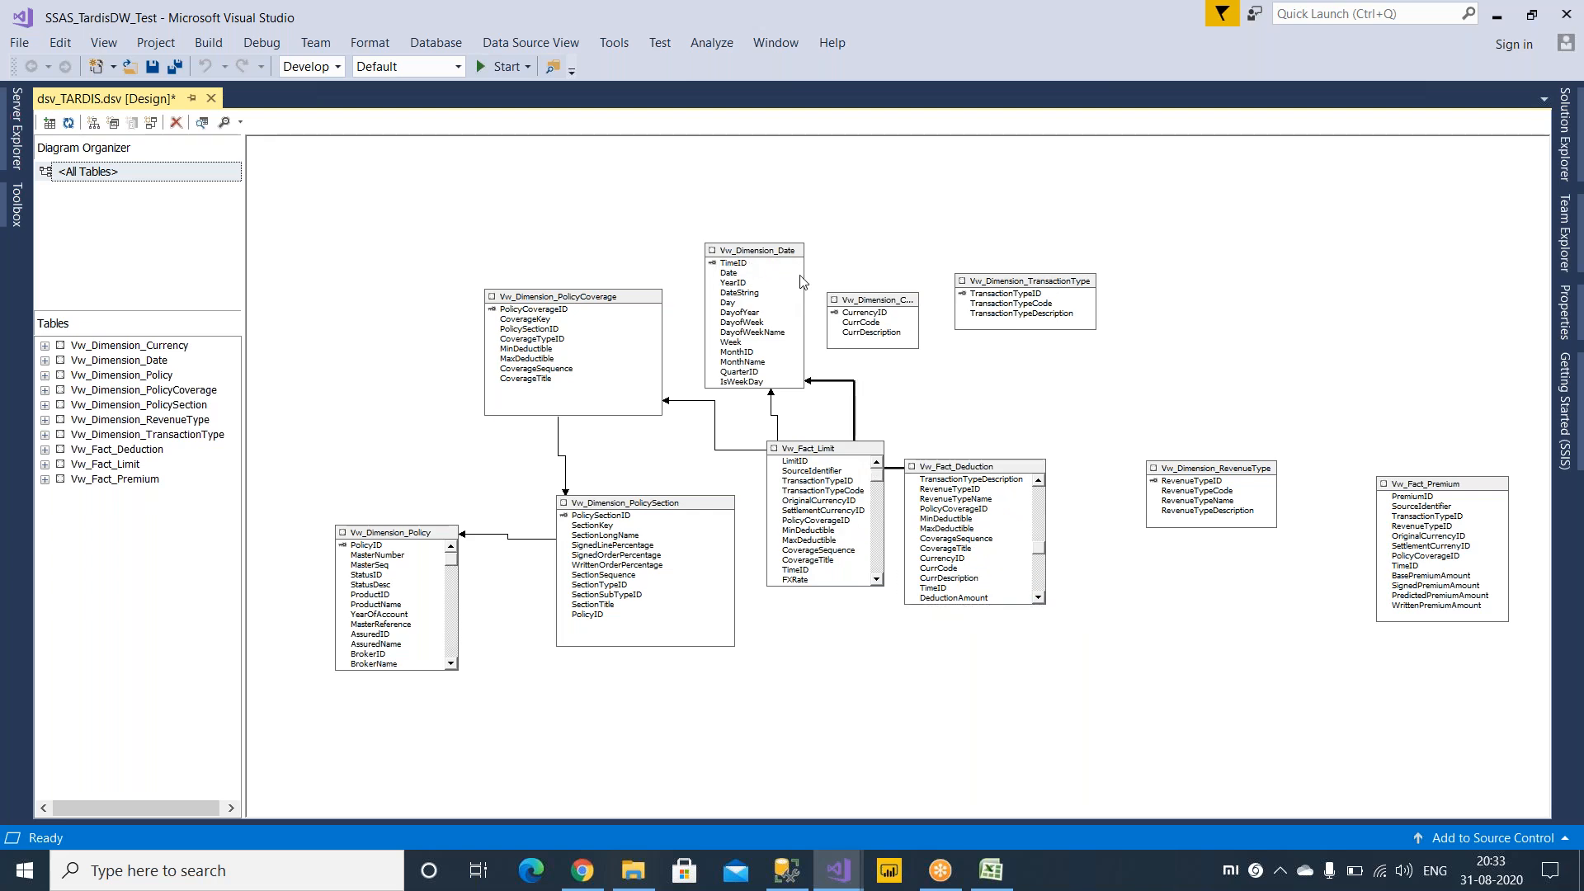
Move Vw_Fact_Deduction and Vw_Fact_Limit apart, and link PolicyCoverageID in Vw_Fact_Deduction to PolicyCoverageID in Vw_Dimension_PolicyCoverage.
left_click_drag(993, 467, 1026, 432)
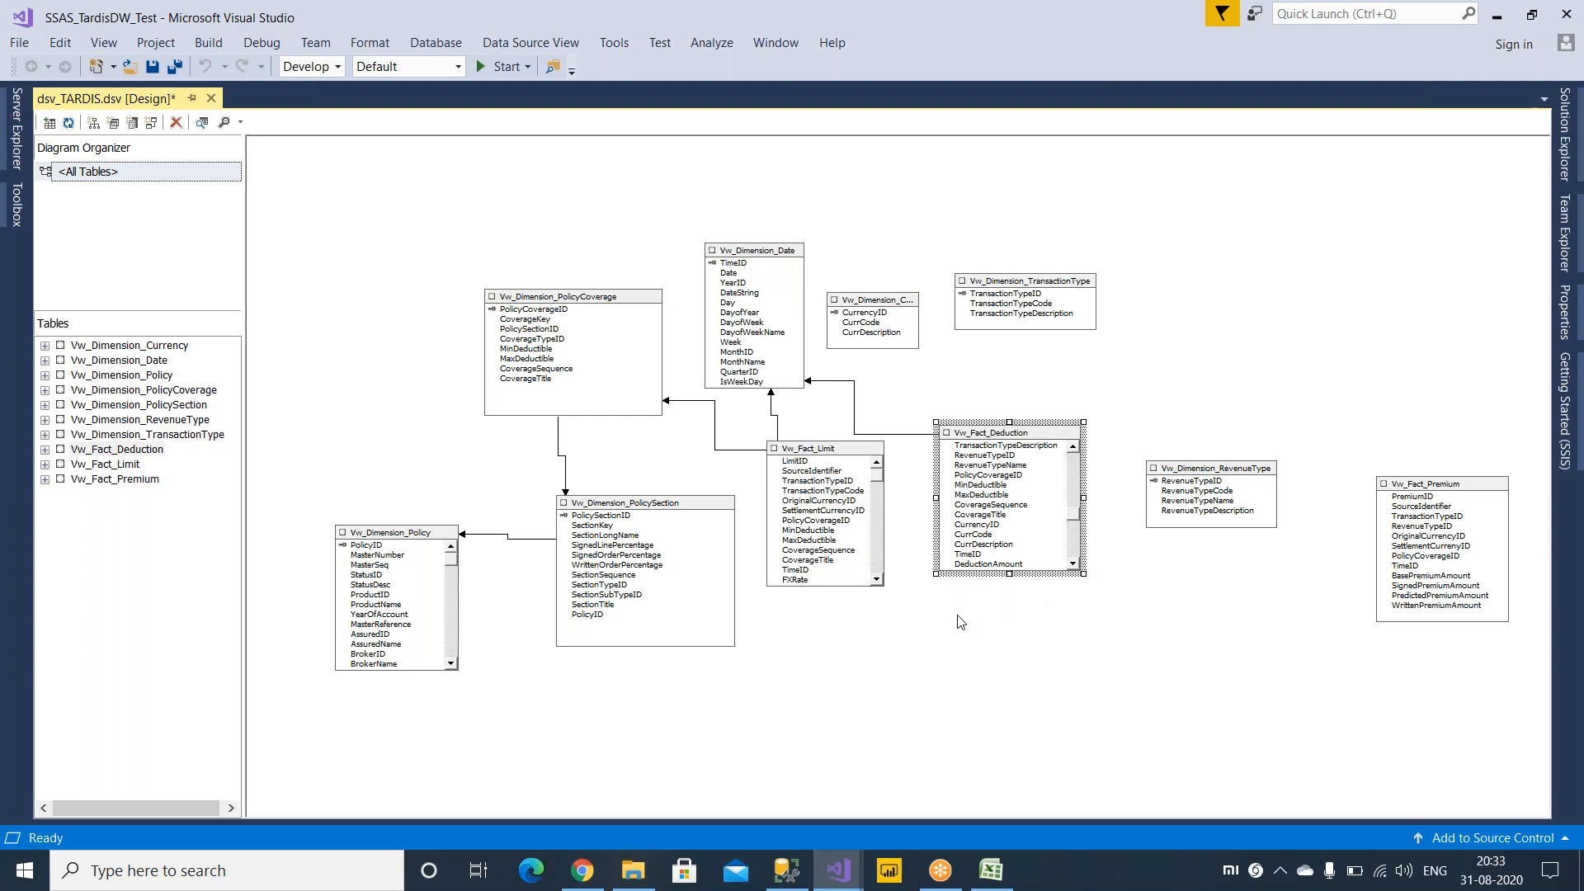
left_click_drag(835, 452, 845, 506)
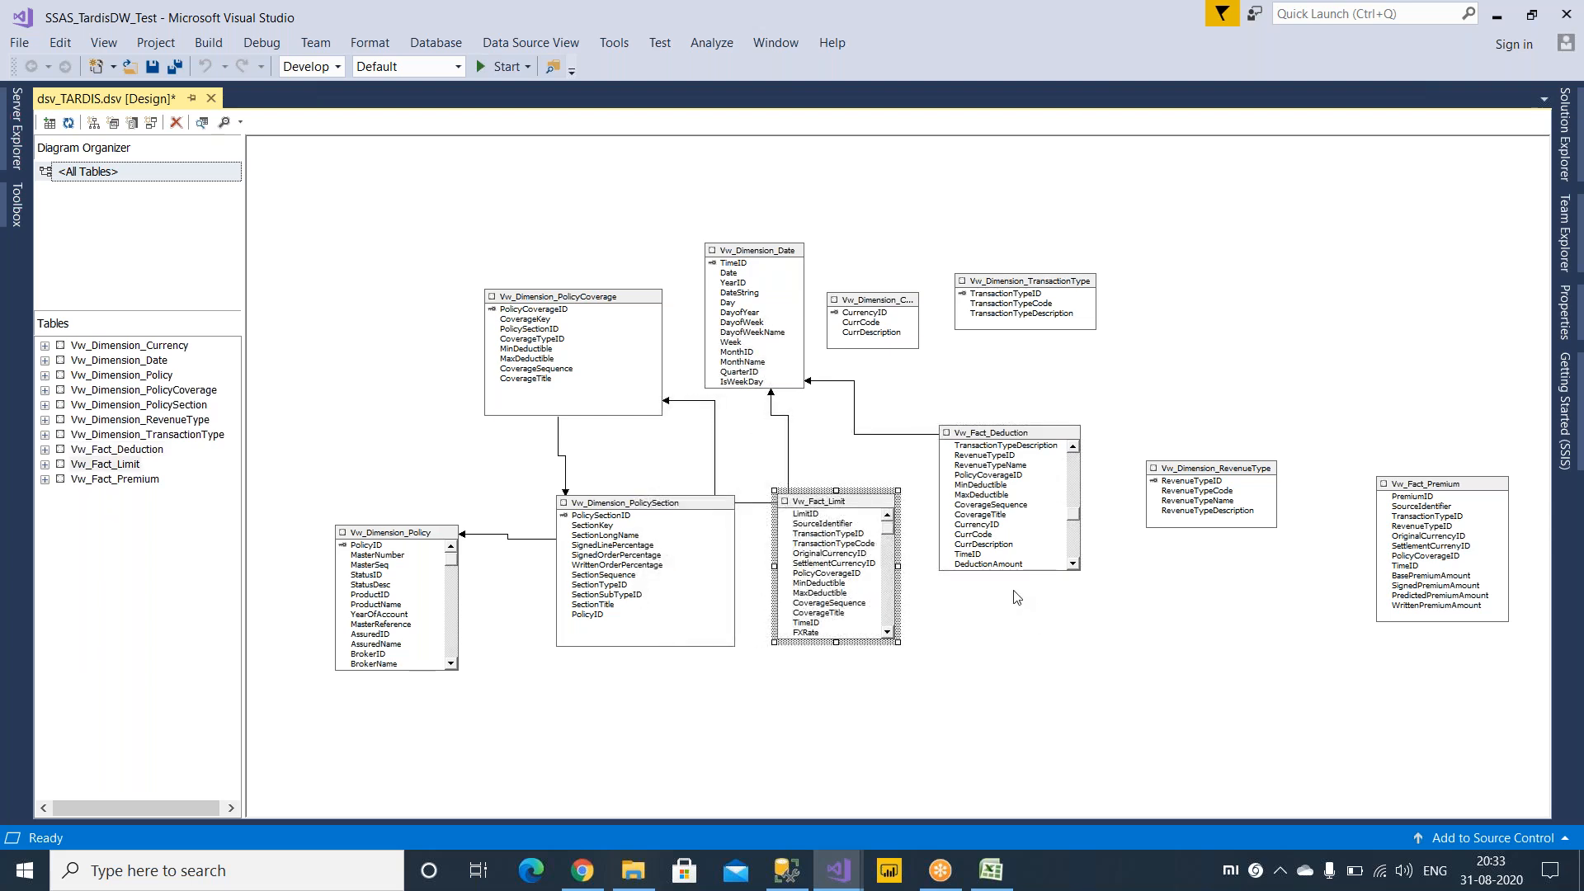
left_click(997, 482)
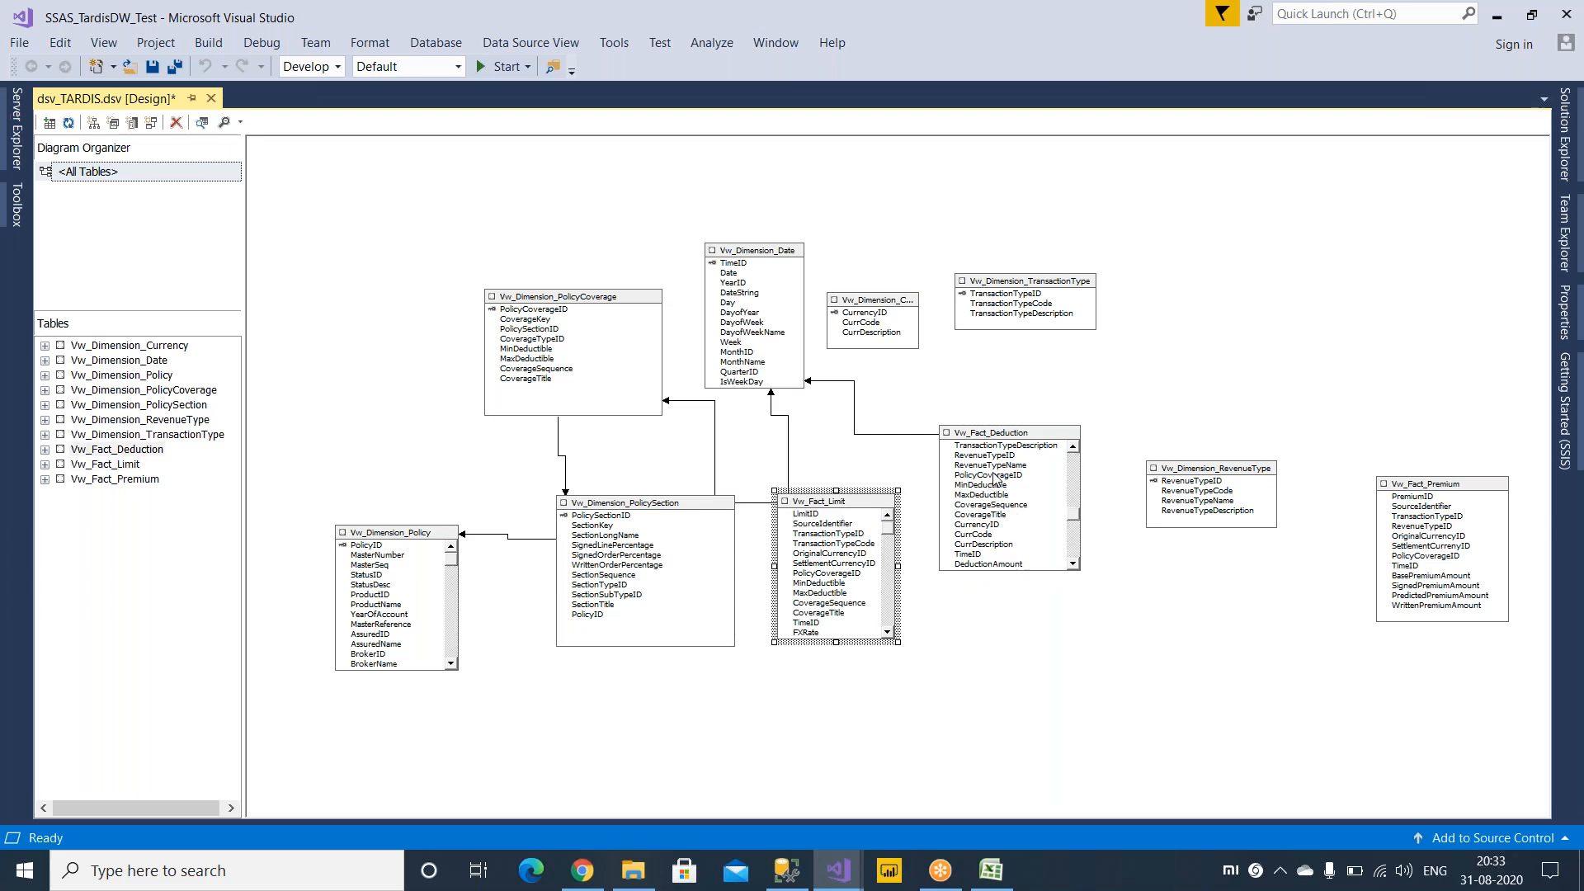
left_click_drag(997, 477, 553, 314)
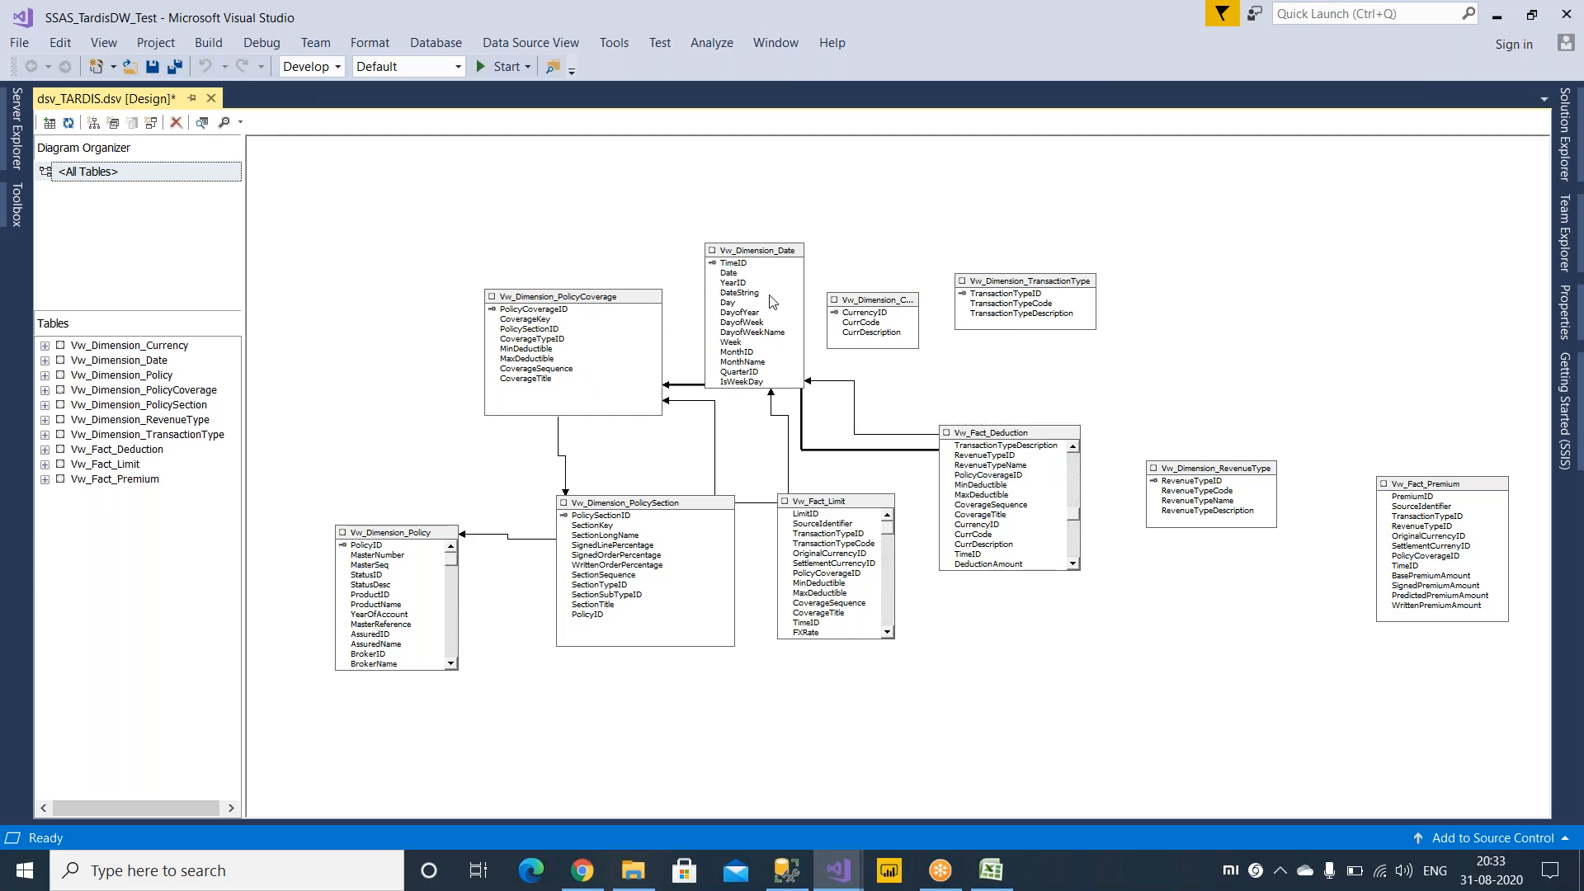
Spread out the diagram by moving the Date, Currency and TransactionType dimensions higher and Vw_Dimension_PolicySection slightly lower.
left_click_drag(752, 252, 751, 214)
left_click_drag(889, 301, 909, 254)
left_click_drag(1064, 281, 1153, 255)
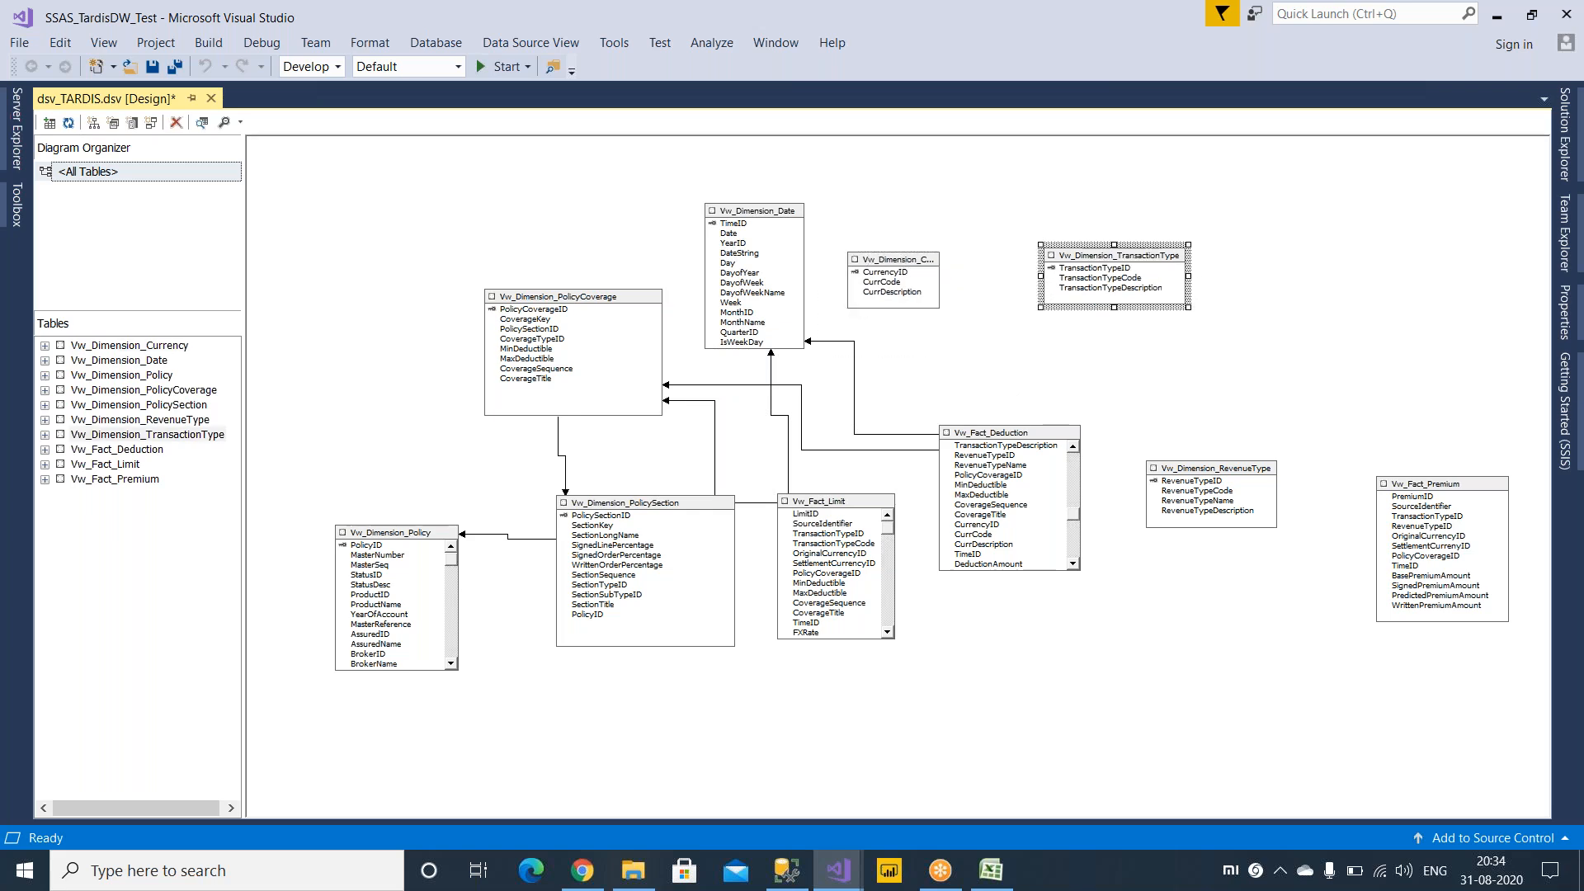
left_click_drag(652, 517, 637, 550)
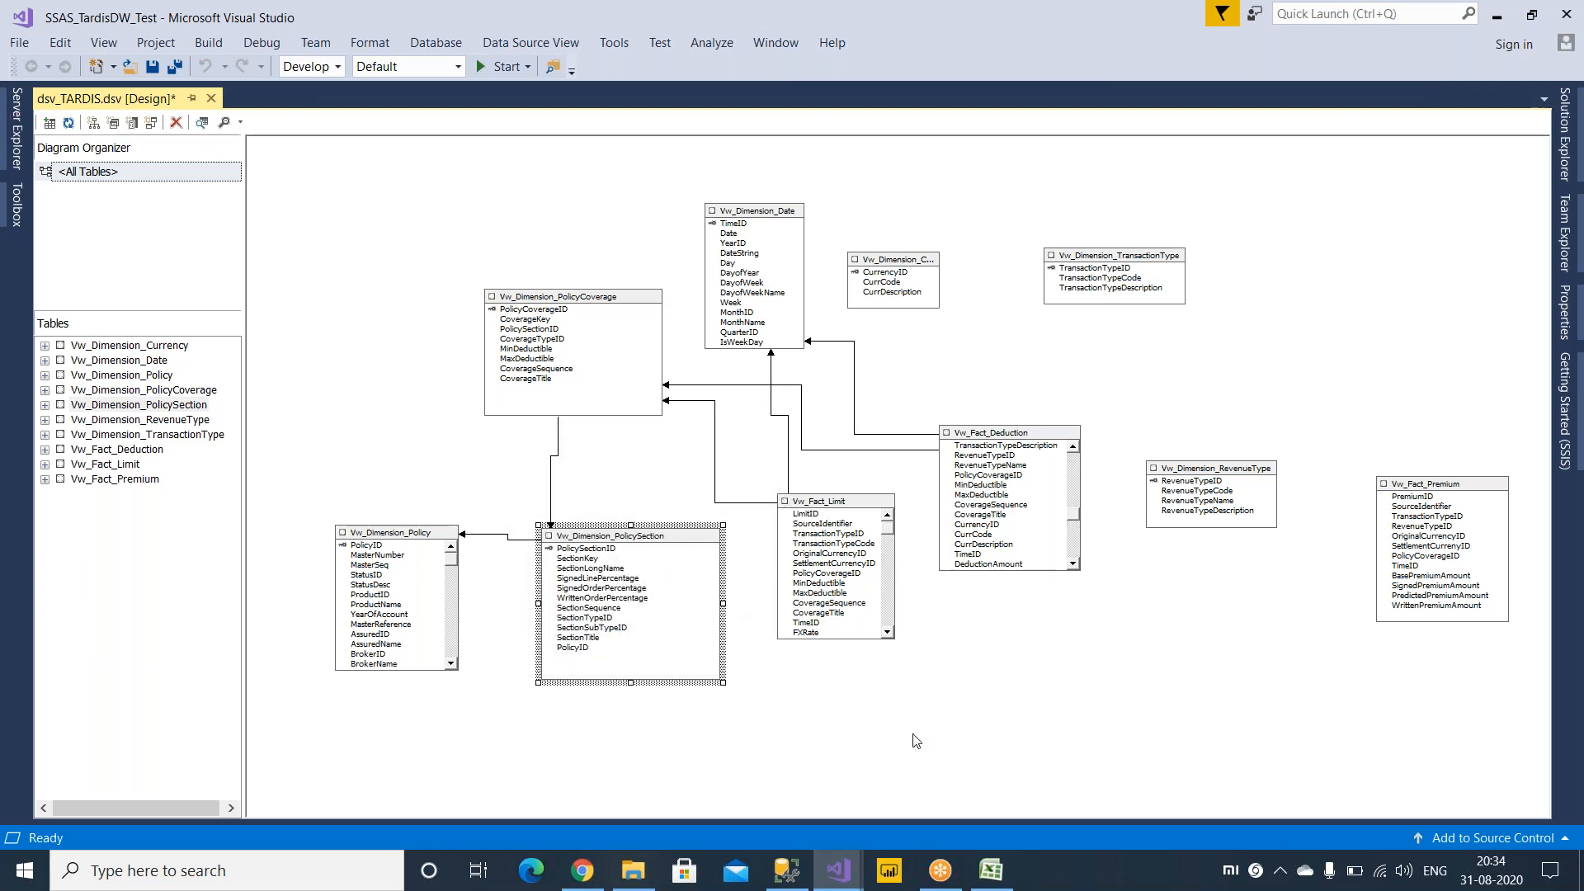
left_click(1126, 705)
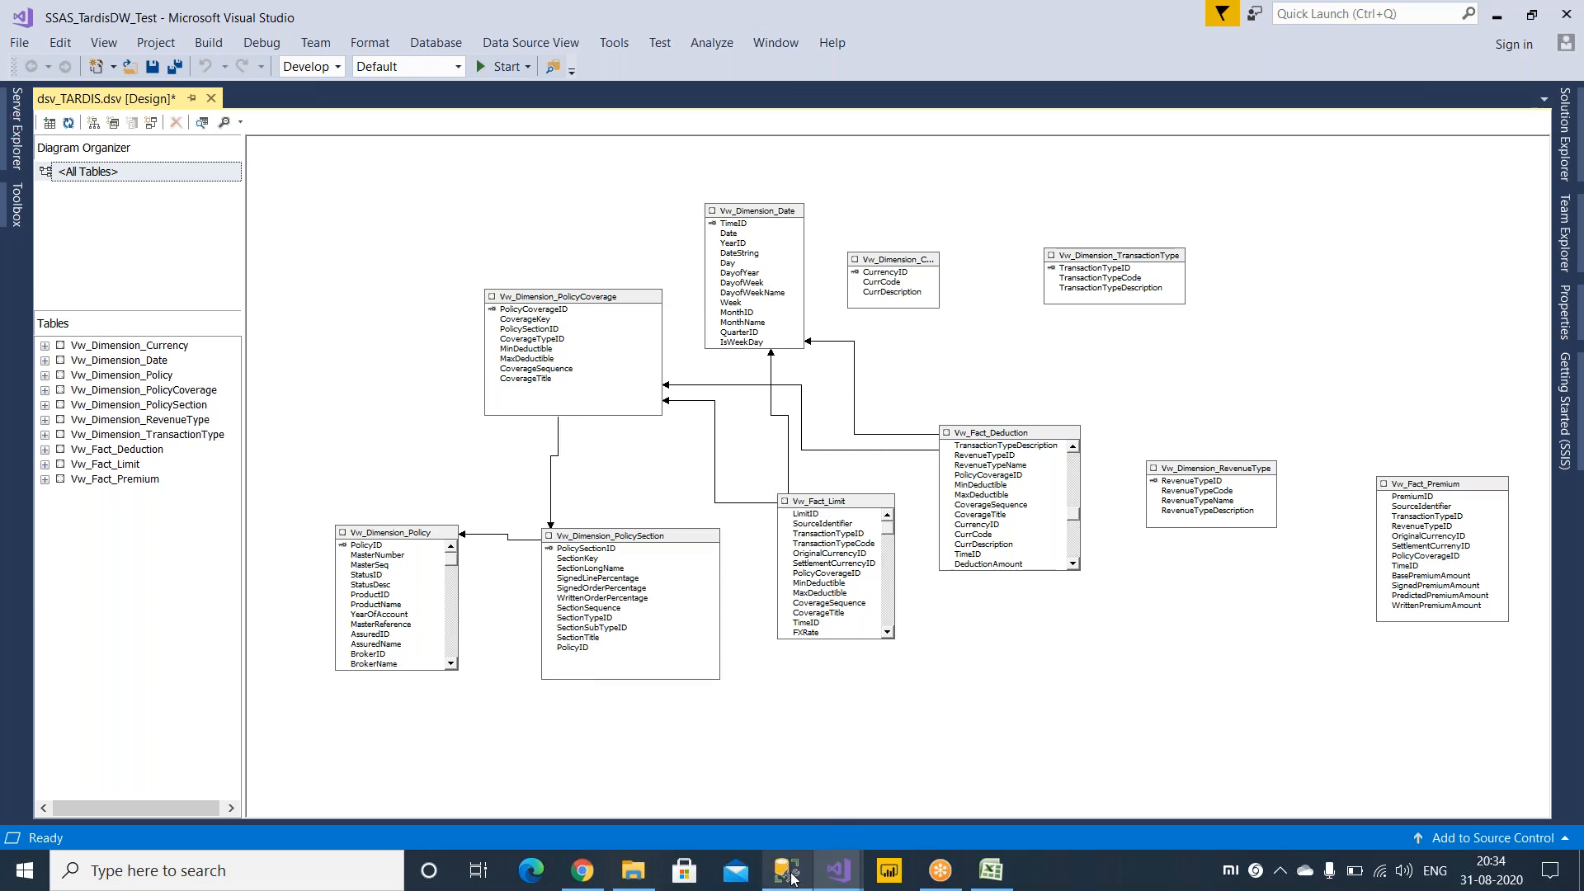
mouse_move(792, 877)
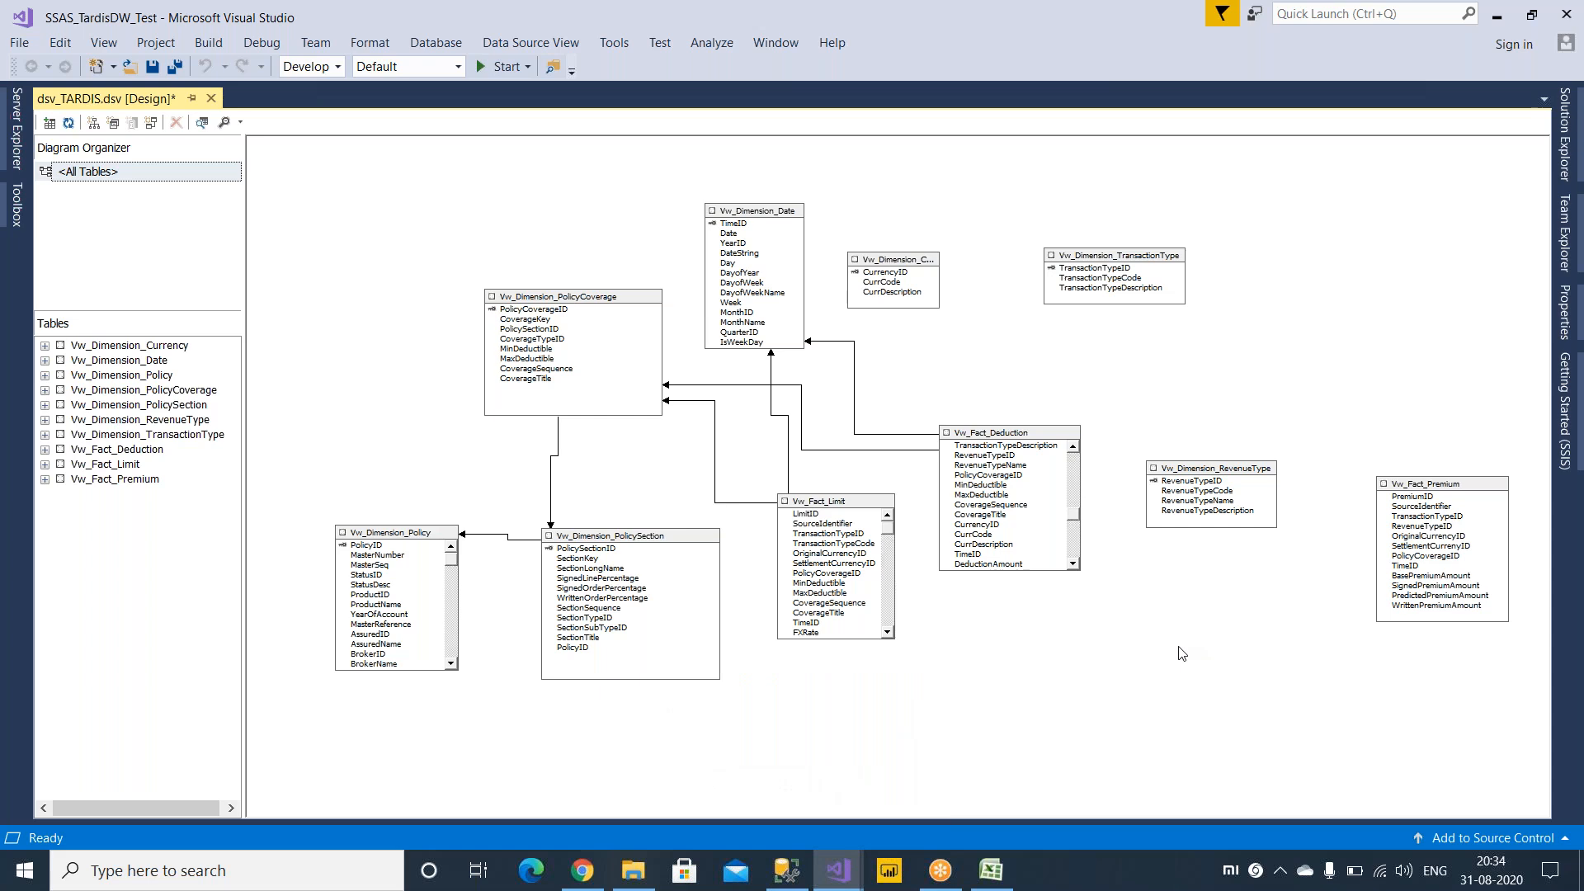
Stack Vw_Dimension_PolicyCoverage, Vw_Dimension_PolicySection and Vw_Dimension_Policy in one column along the diagram's left side.
left_click_drag(569, 302, 445, 222)
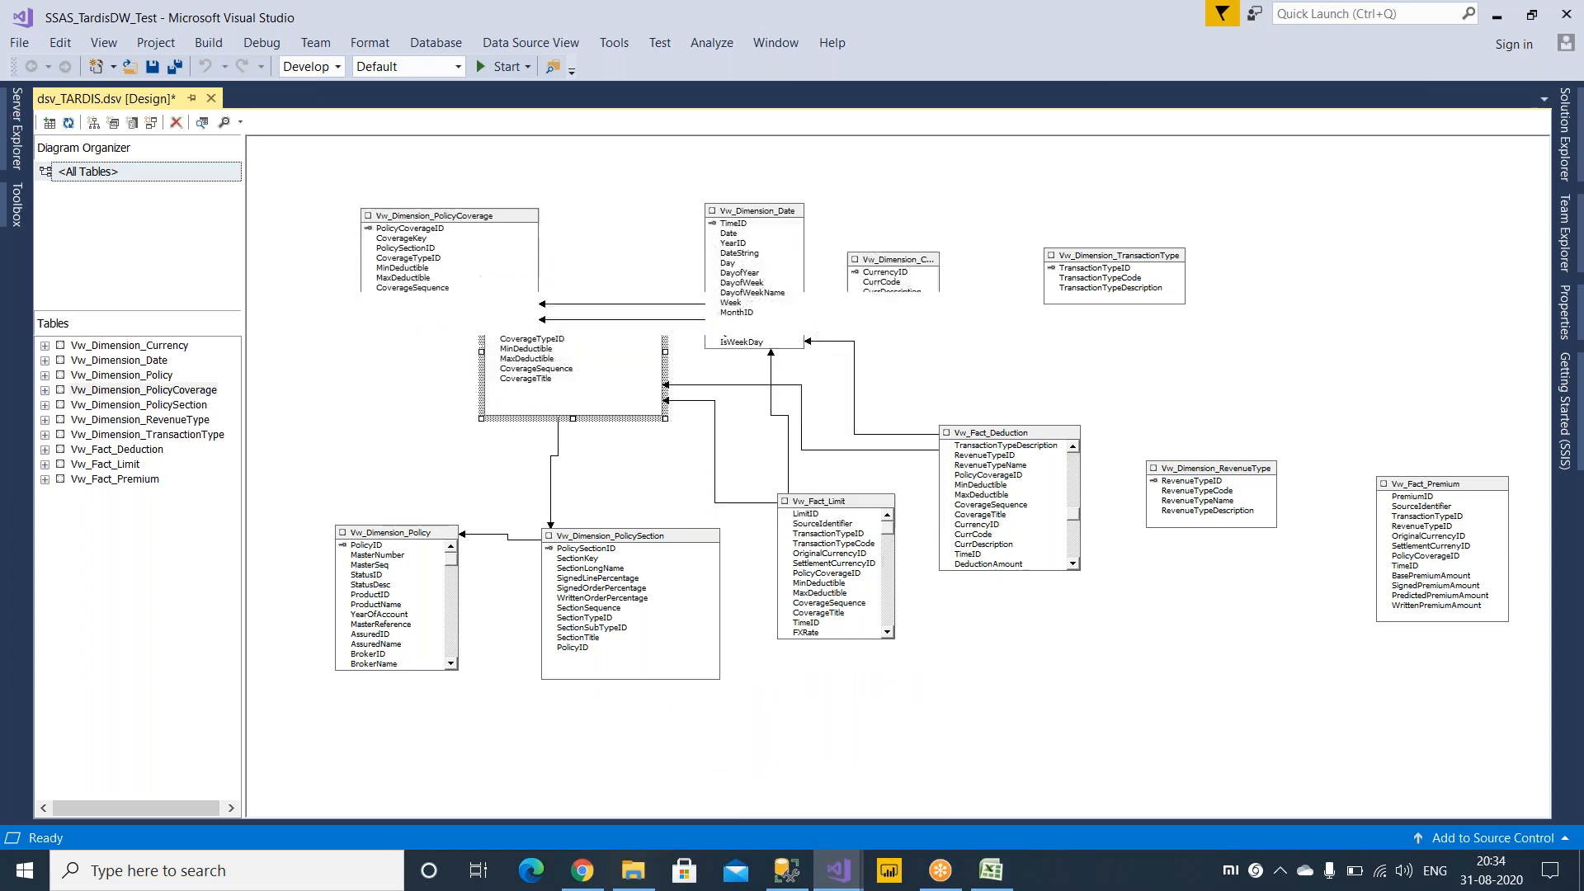
left_click(619, 536)
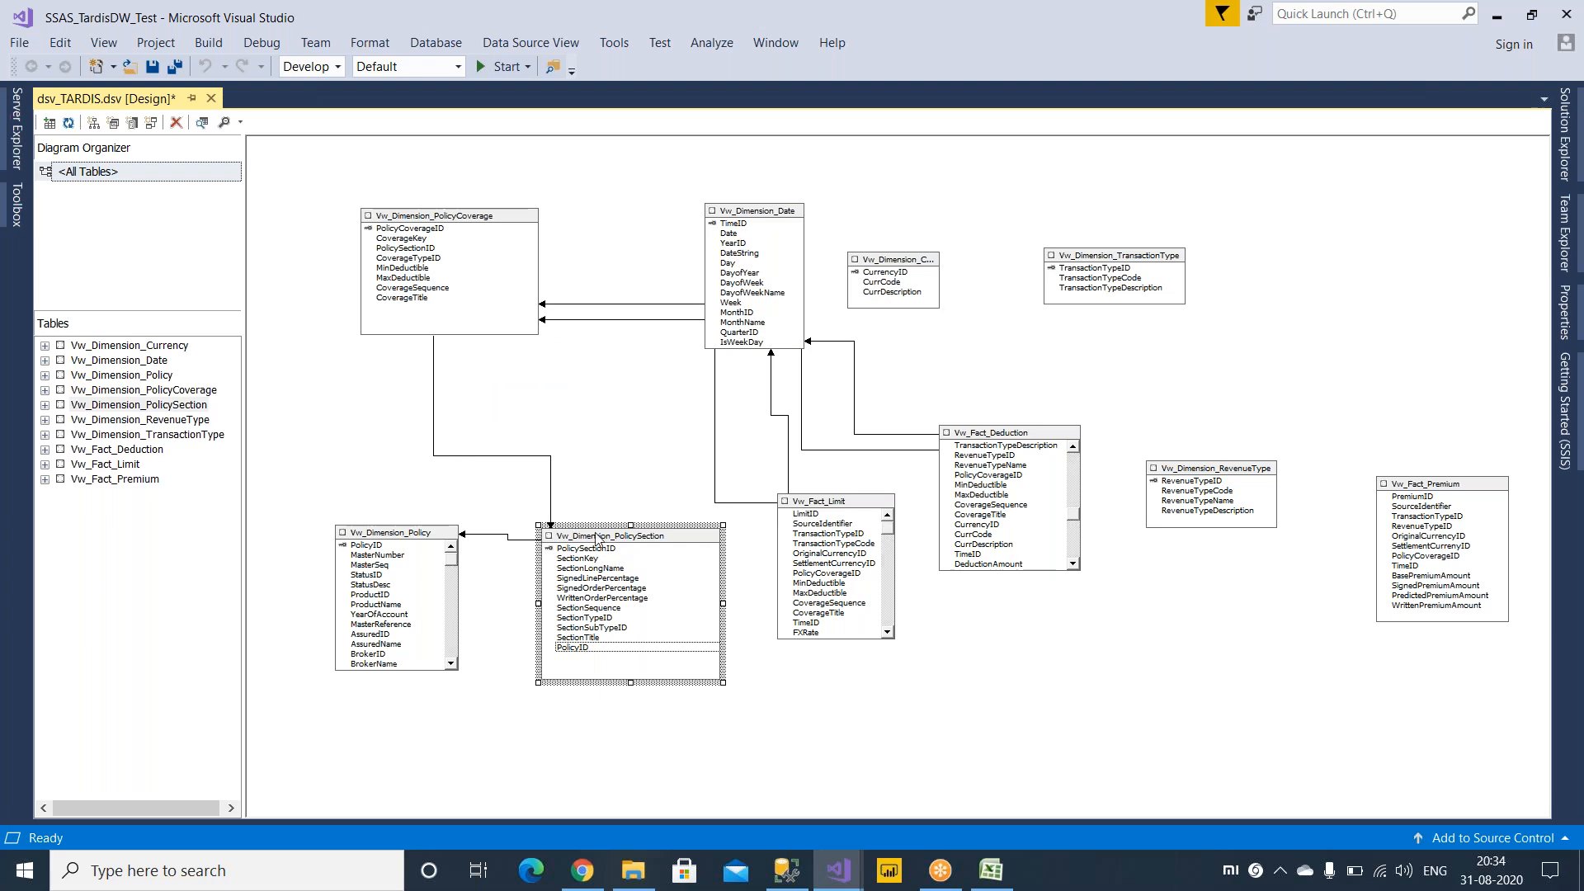
left_click_drag(600, 557, 487, 419)
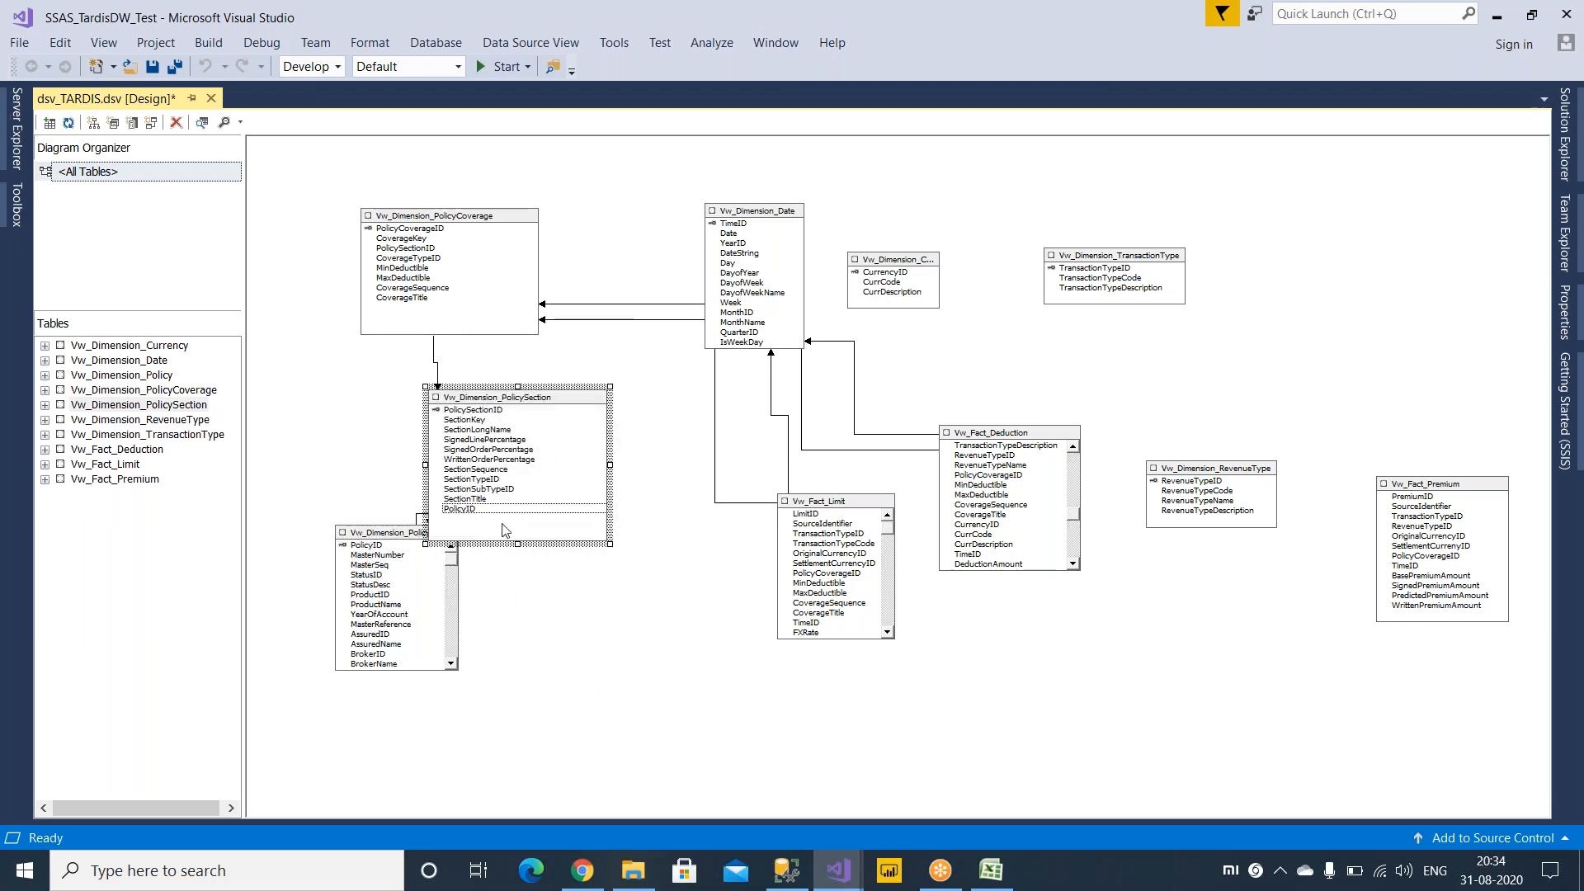
left_click_drag(358, 533, 460, 668)
left_click_drag(606, 462, 560, 500)
left_click_drag(540, 669, 483, 667)
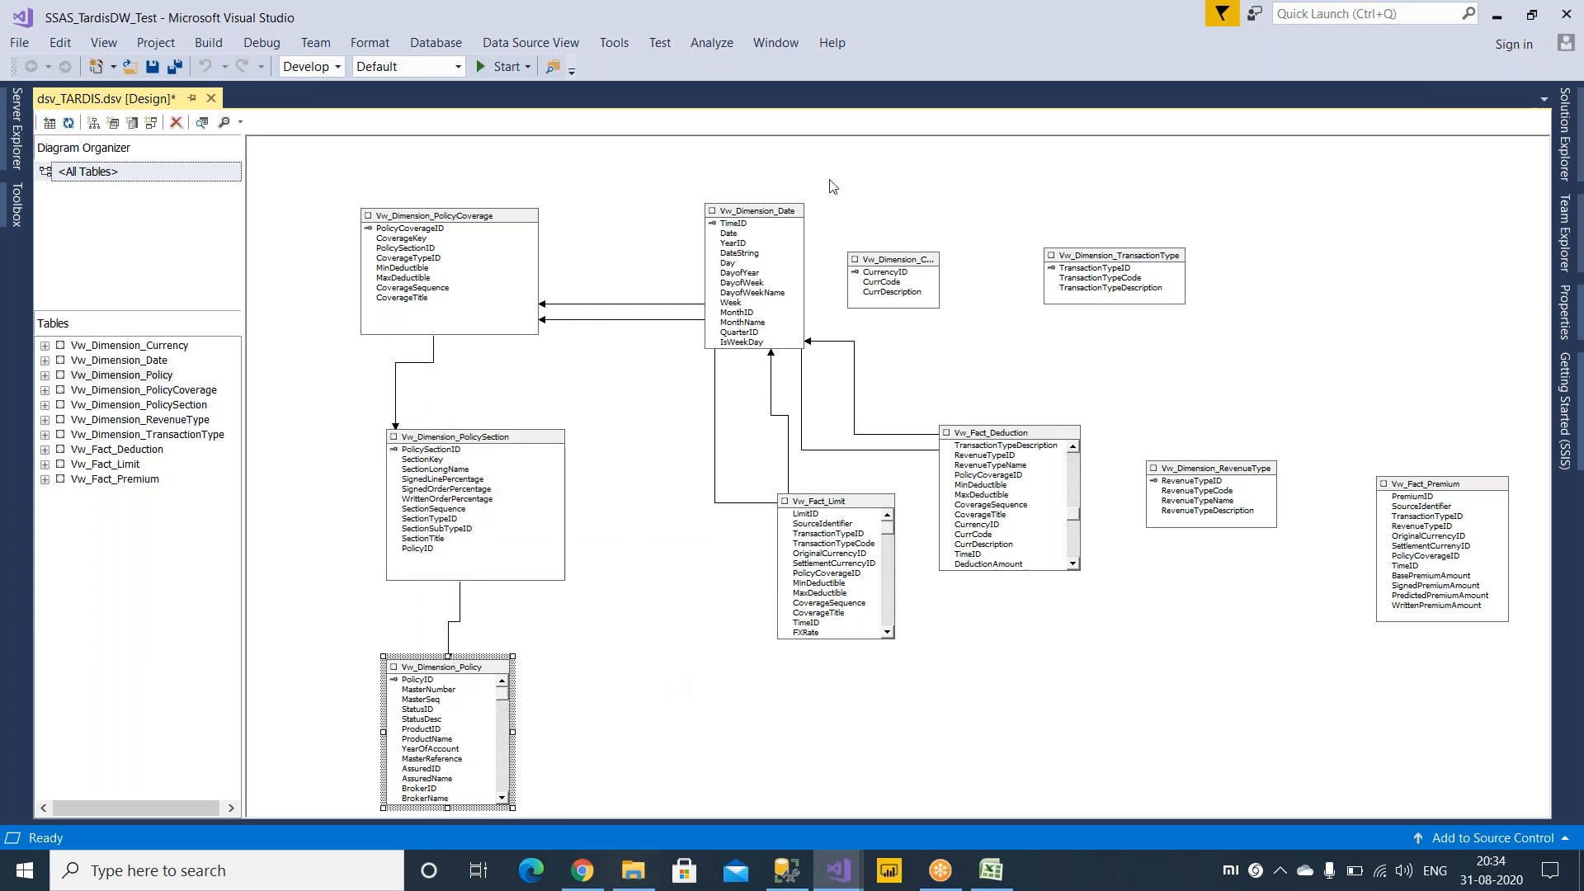
Arrange Vw_Fact_Limit under Vw_Dimension_Date with Vw_Fact_Deduction below it, and shift Vw_Dimension_Date slightly towards the policy tables.
left_click(825, 503)
left_click_drag(811, 507, 744, 424)
left_click_drag(1034, 448, 825, 624)
left_click_drag(771, 631, 774, 640)
left_click_drag(759, 419, 805, 428)
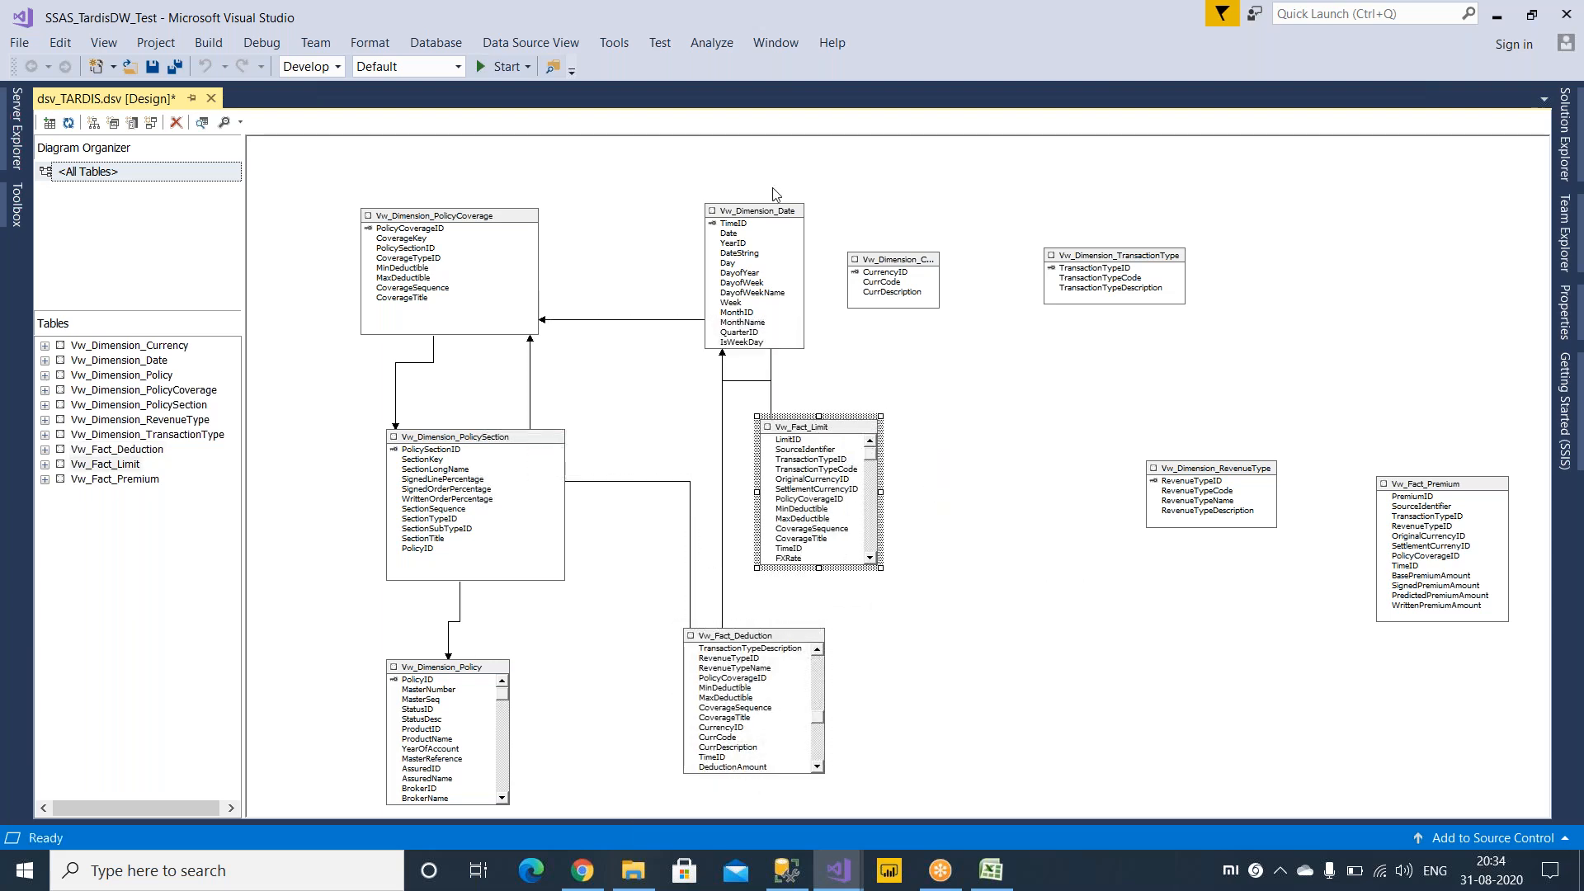
left_click_drag(767, 212, 730, 212)
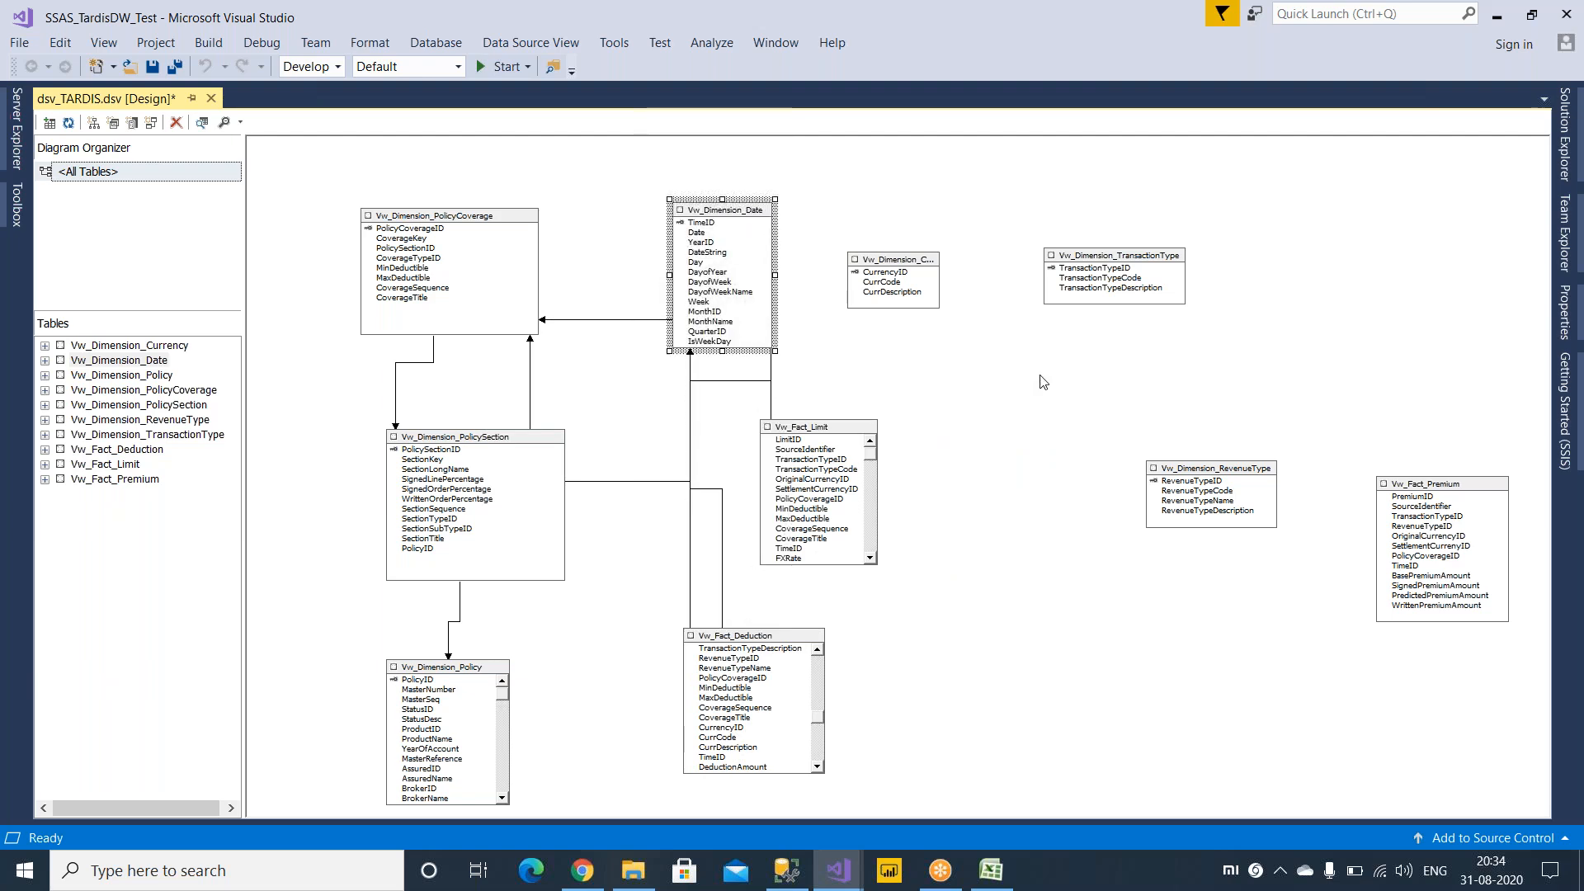
Place Vw_Fact_Premium below Vw_Fact_Deduction, and stack Vw_Dimension_RevenueType and Vw_Dimension_TransactionType beside the fact tables.
left_click_drag(1221, 467, 1046, 433)
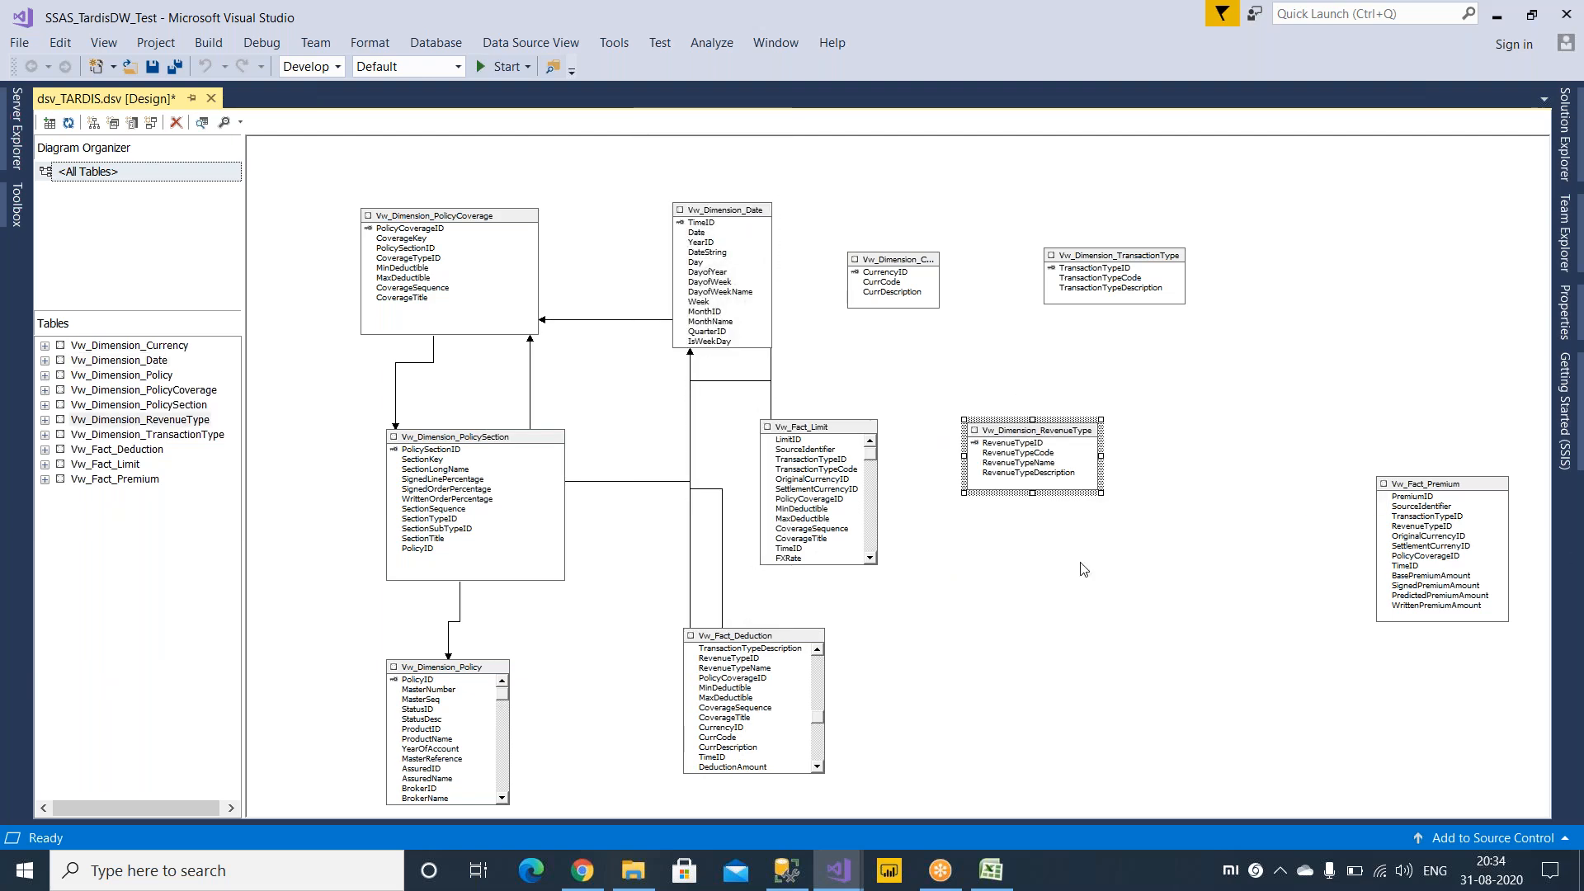
scroll(907, 569, "down", 1)
left_click_drag(775, 561, 771, 528)
left_click_drag(1462, 404, 776, 704)
left_click(923, 701)
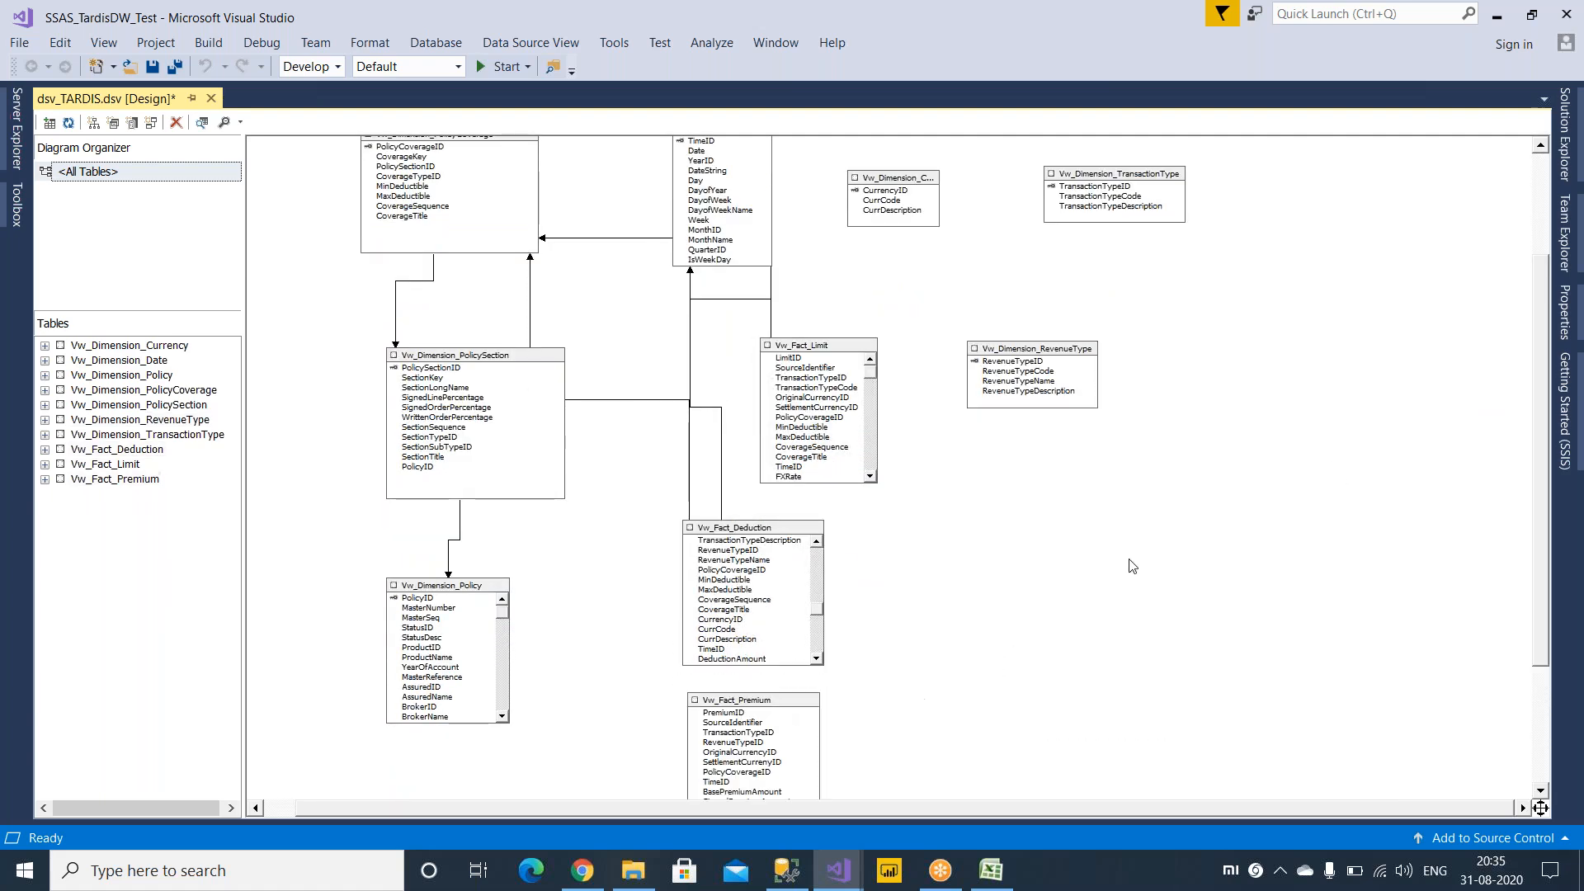
left_click(1118, 174)
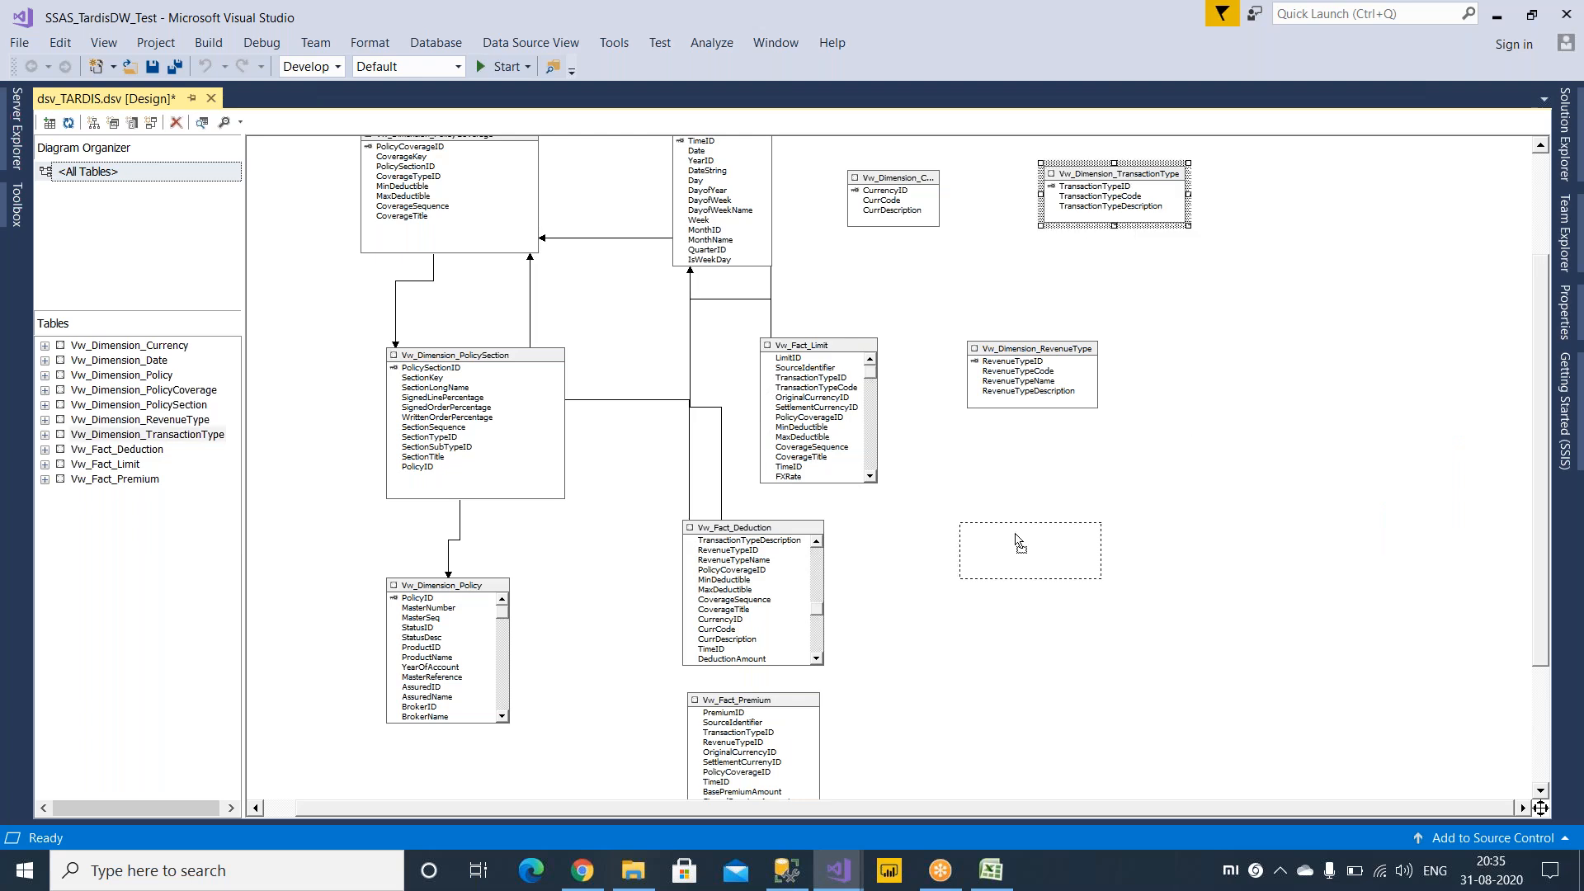
left_click_drag(994, 551, 998, 545)
scroll(1262, 459, "up", 1)
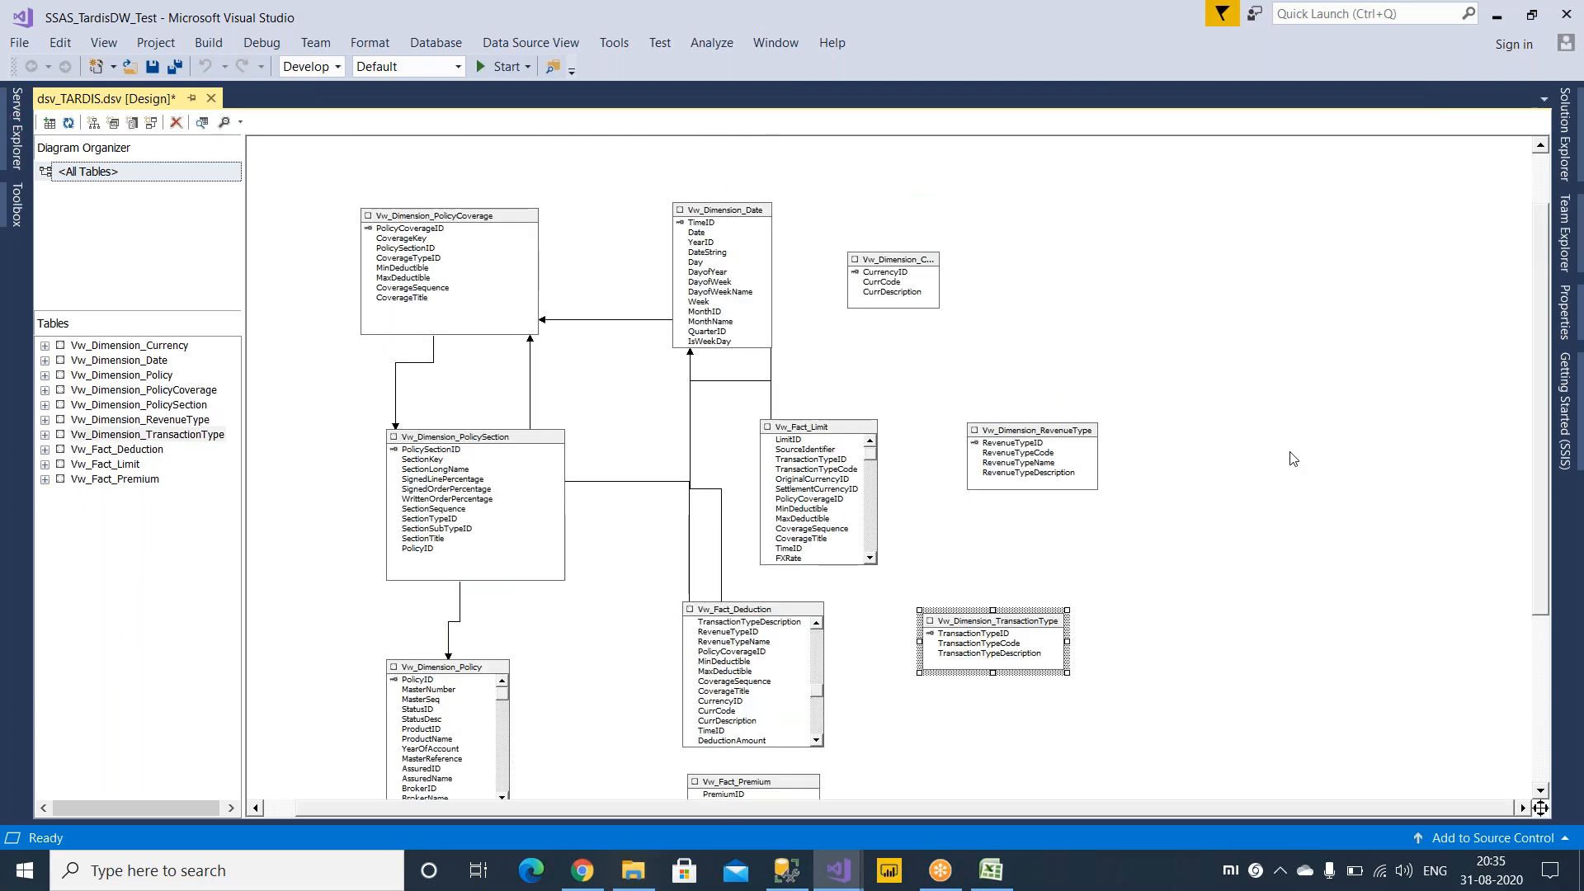
Raise Vw_Fact_Limit slightly and reroute the relationship lines from the fact tables to Vw_Dimension_Date and Vw_Dimension_PolicyCoverage so they separate.
left_click_drag(832, 429, 836, 415)
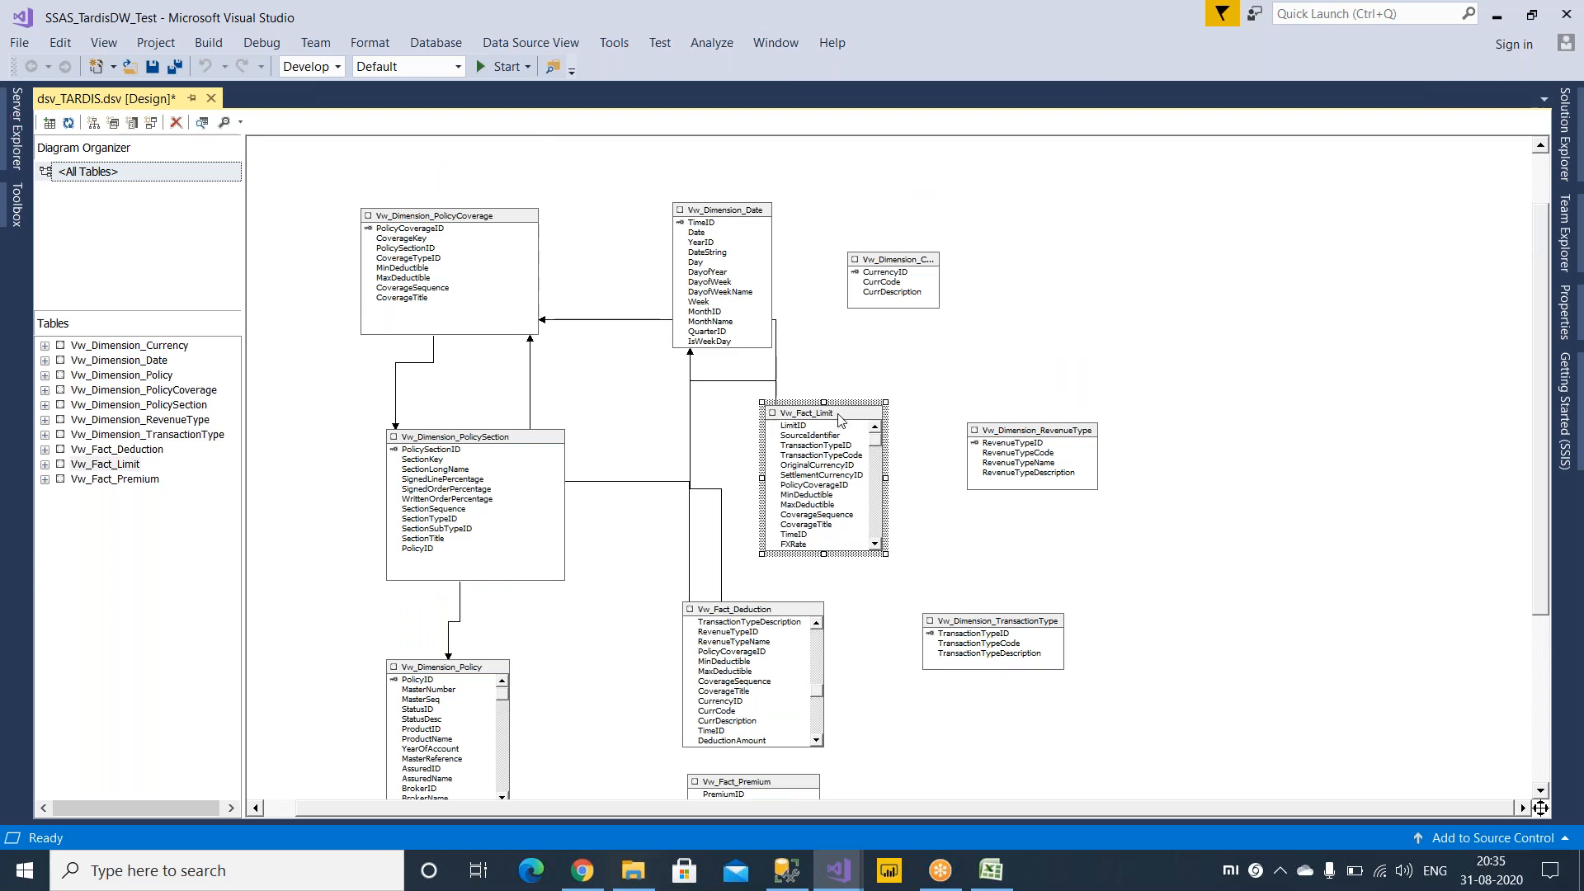
left_click(625, 319)
left_click_drag(614, 358, 616, 359)
left_click(1027, 371)
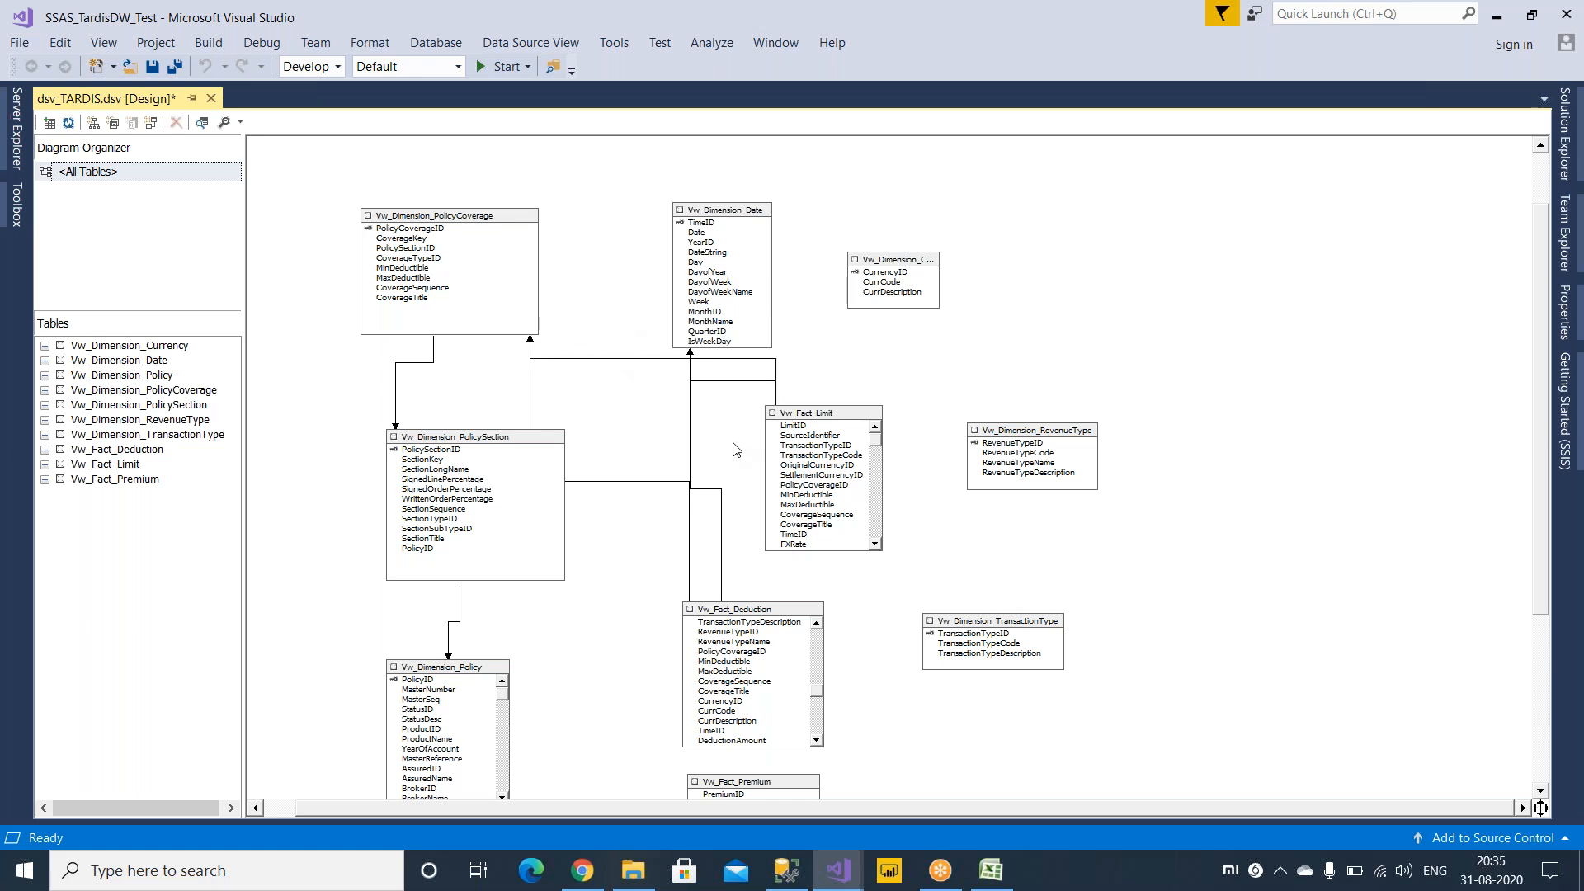
left_click(736, 380)
left_click(688, 424)
left_click_drag(709, 427, 706, 428)
left_click(1155, 541)
left_click(772, 367)
left_click_drag(796, 373, 795, 374)
left_click(1030, 364)
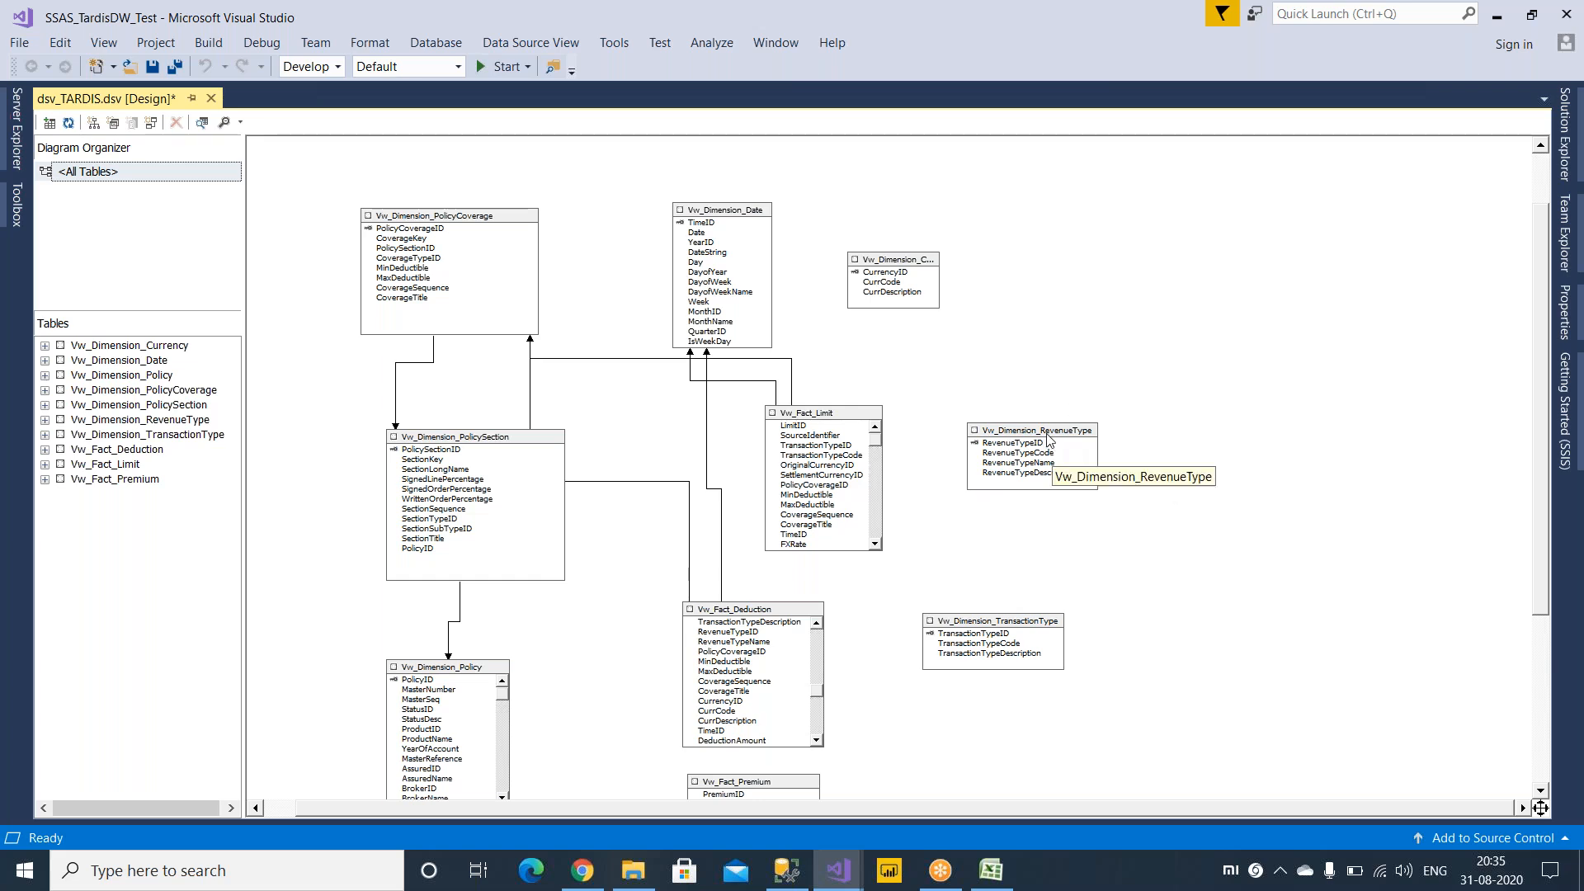
Stack the Date, Currency, RevenueType and TransactionType dimensions from top to bottom on the right side of the fact tables.
left_click_drag(1010, 625, 987, 671)
left_click_drag(1039, 430, 1019, 516)
left_click_drag(924, 280, 1026, 408)
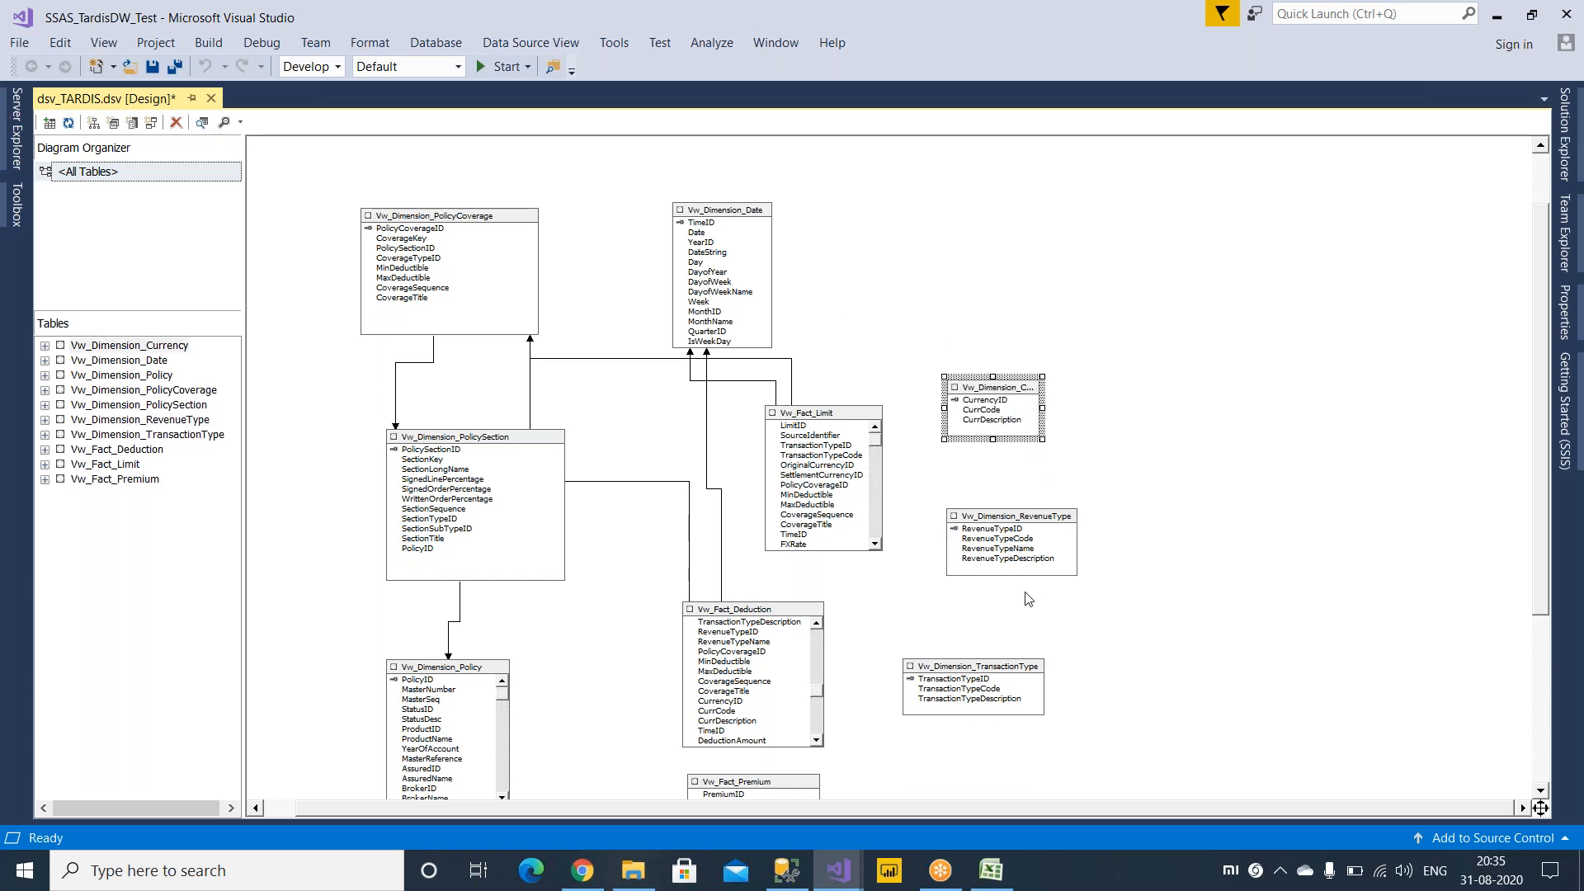
left_click_drag(1012, 523, 999, 564)
left_click_drag(737, 216, 941, 220)
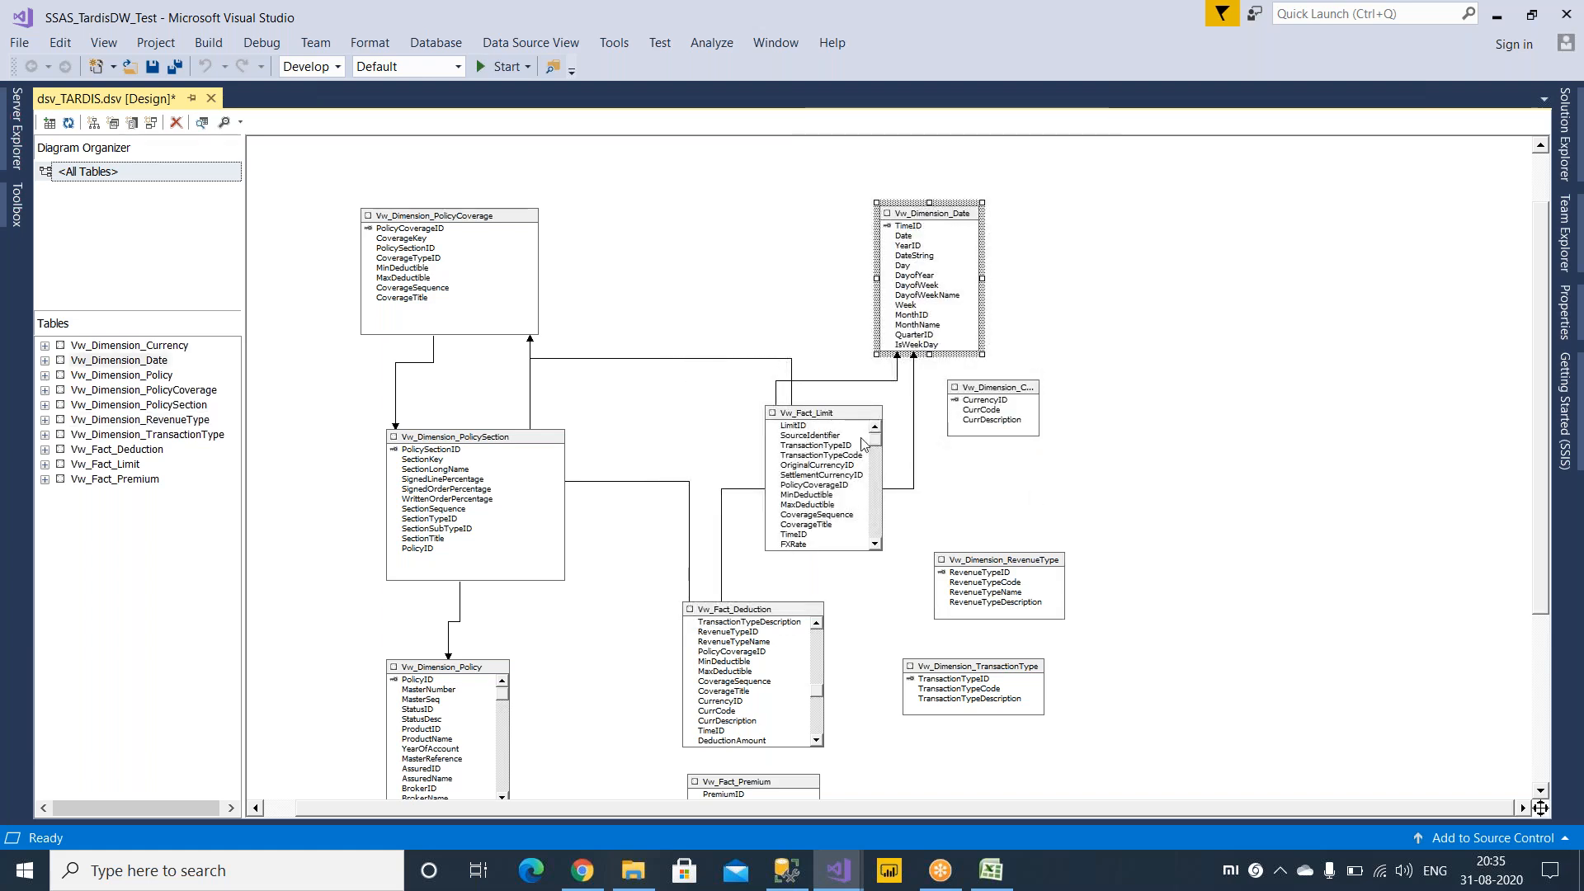
Align Vw_Fact_Limit, Vw_Fact_Deduction and Vw_Fact_Premium in a central column between the policy tables and the other dimensions.
left_click_drag(835, 415, 755, 261)
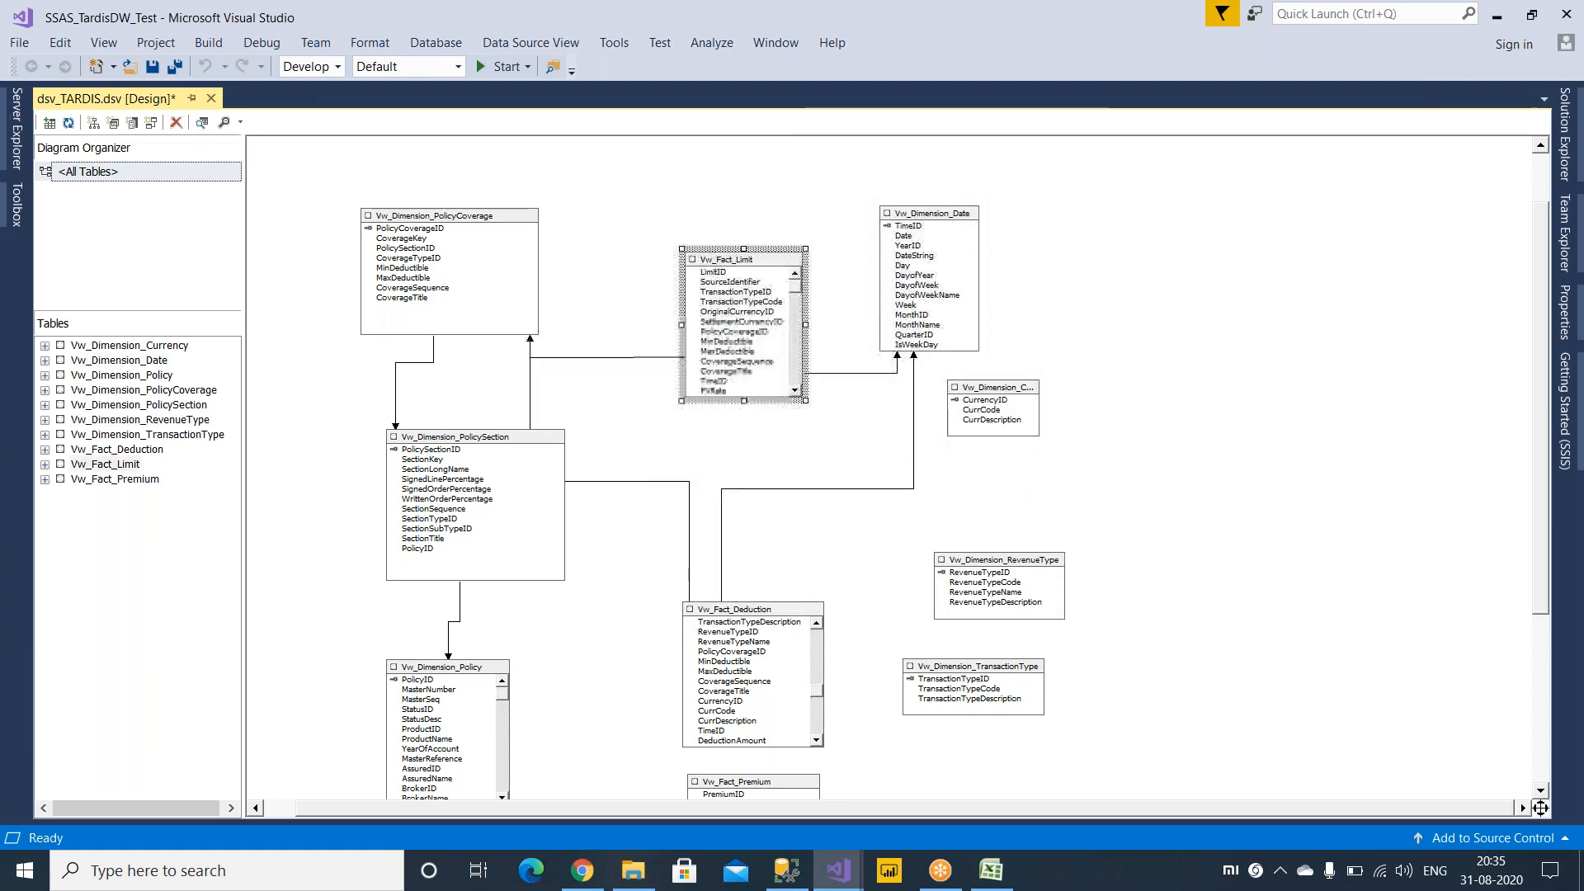
left_click_drag(763, 609, 765, 465)
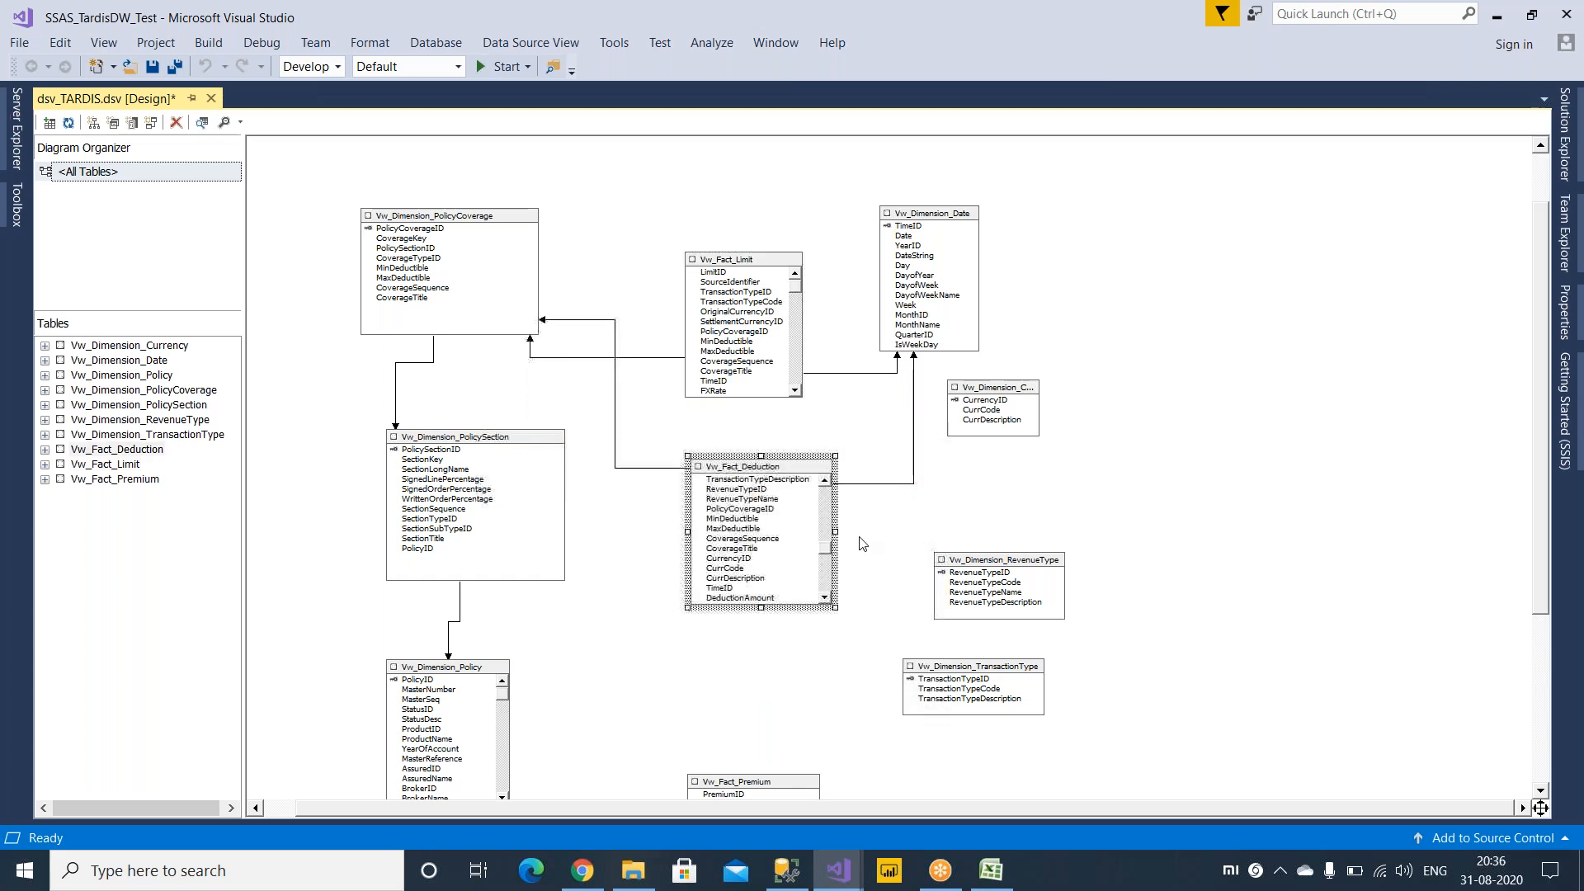
scroll(853, 626, "down", 1)
left_click_drag(761, 706, 767, 577)
scroll(1244, 495, "up", 1)
scroll(1244, 495, "down", 1)
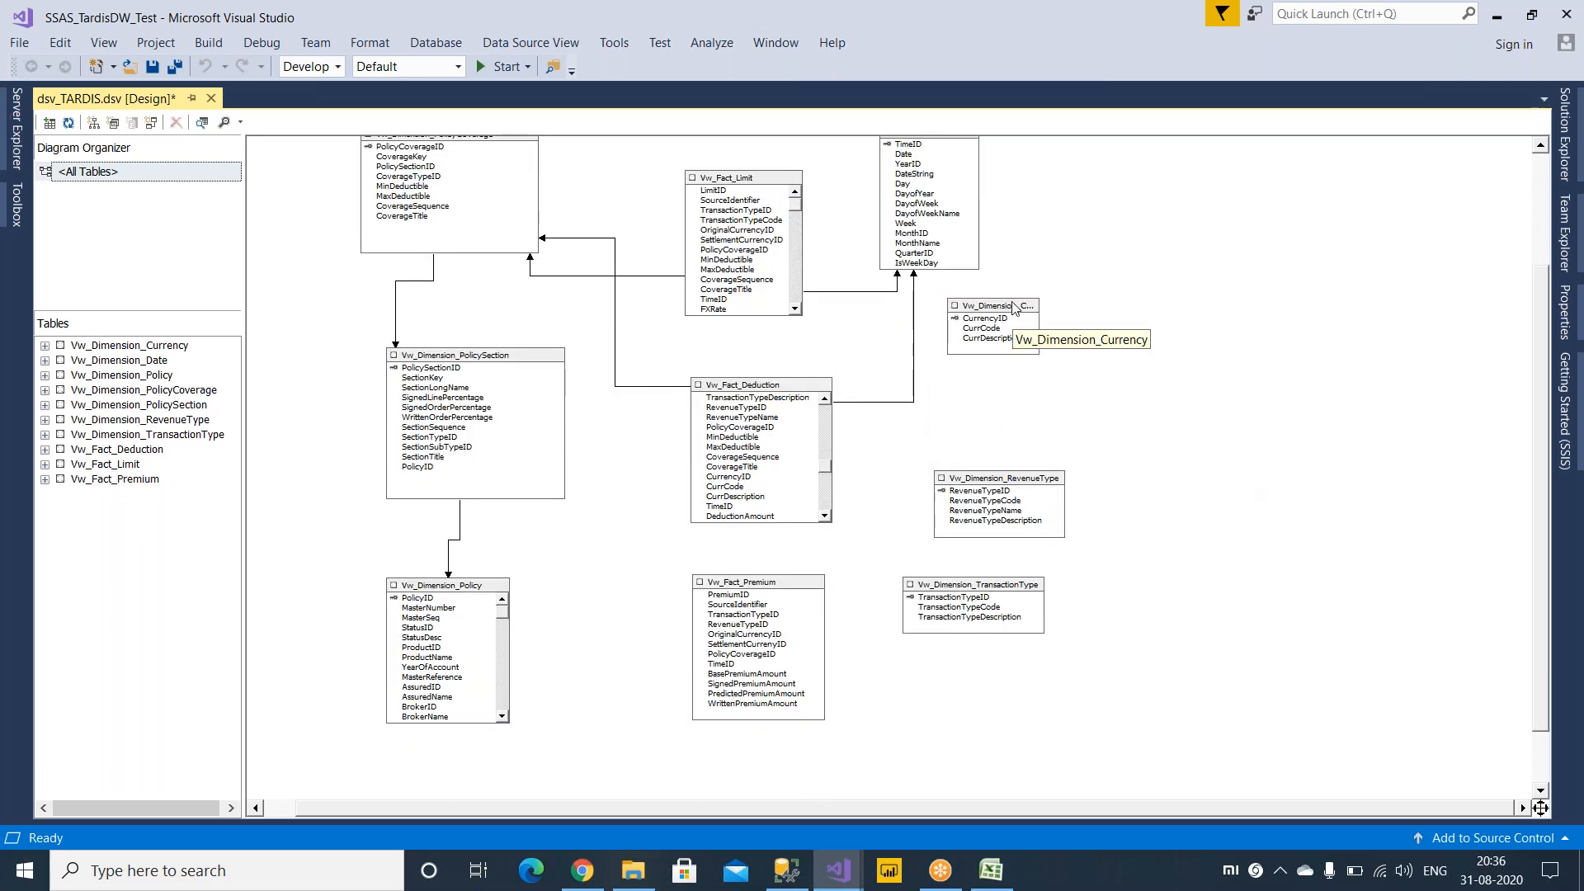
Lower the Currency and TransactionType dimensions, and move Vw_Dimension_Date down and away from Vw_Fact_Limit for clearer spacing.
left_click_drag(1013, 307, 1035, 360)
left_click_drag(978, 592, 972, 618)
left_click(938, 145)
left_click_drag(943, 144, 972, 165)
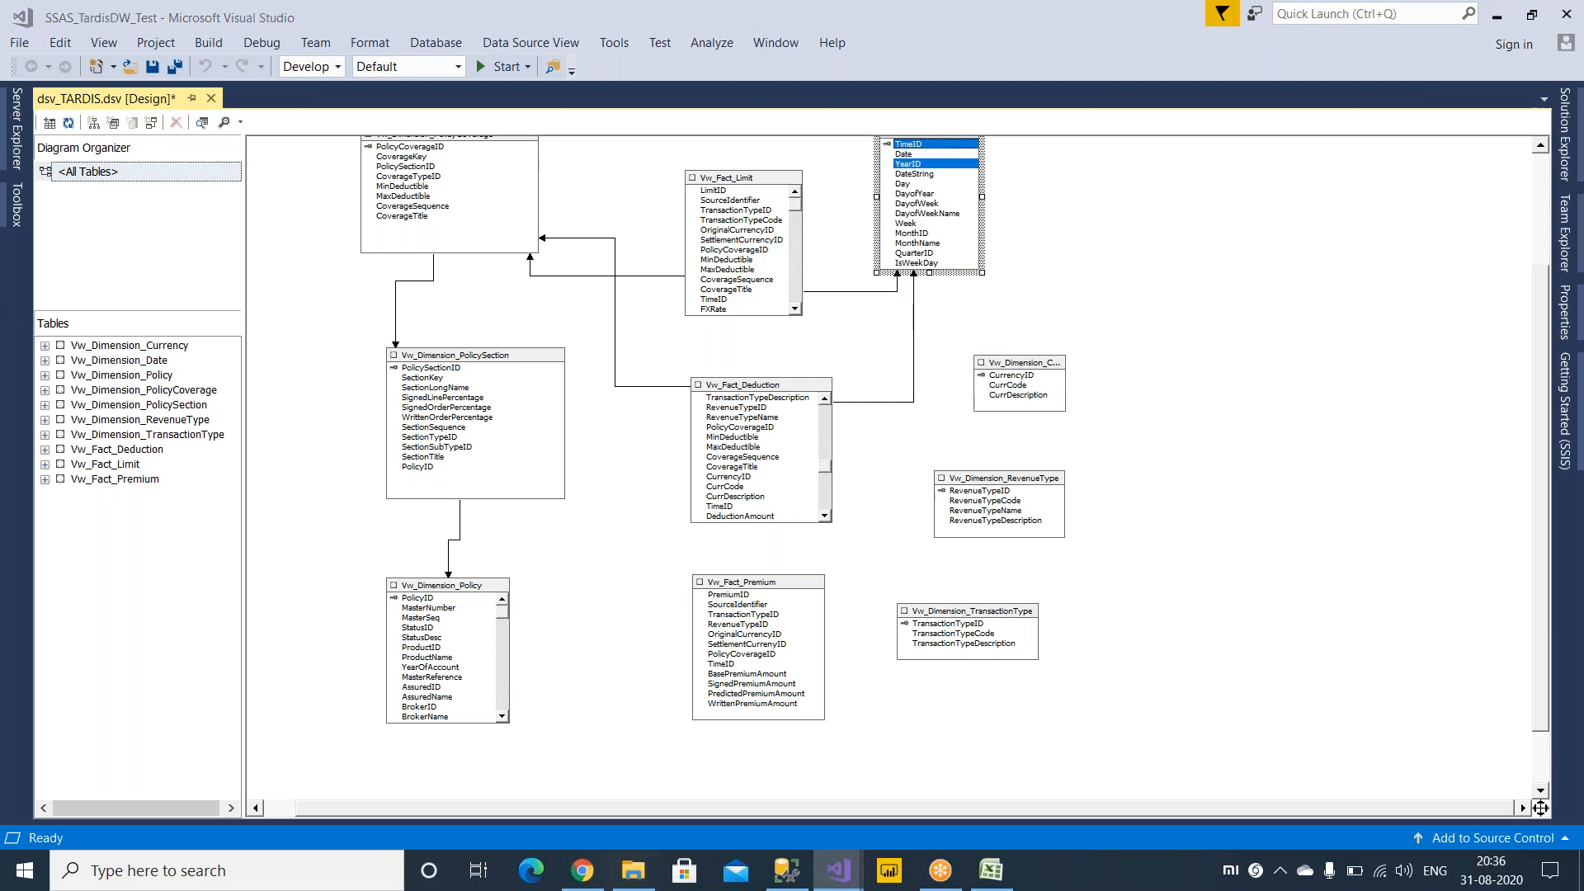
left_click(1102, 240)
scroll(1020, 279, "up", 1)
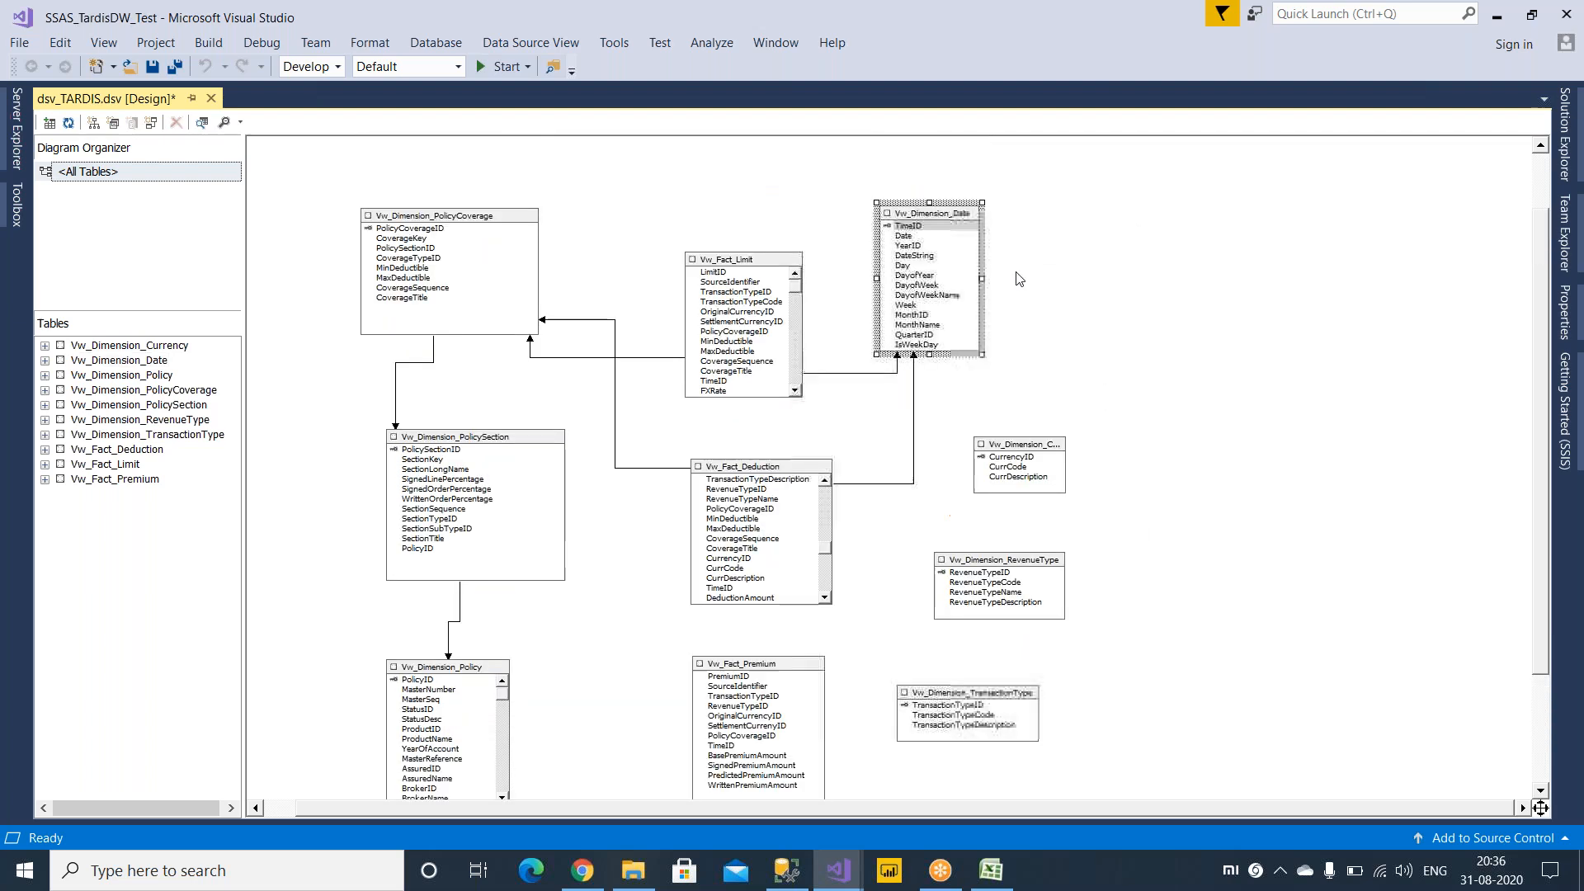
left_click(924, 212)
left_click_drag(924, 216, 980, 252)
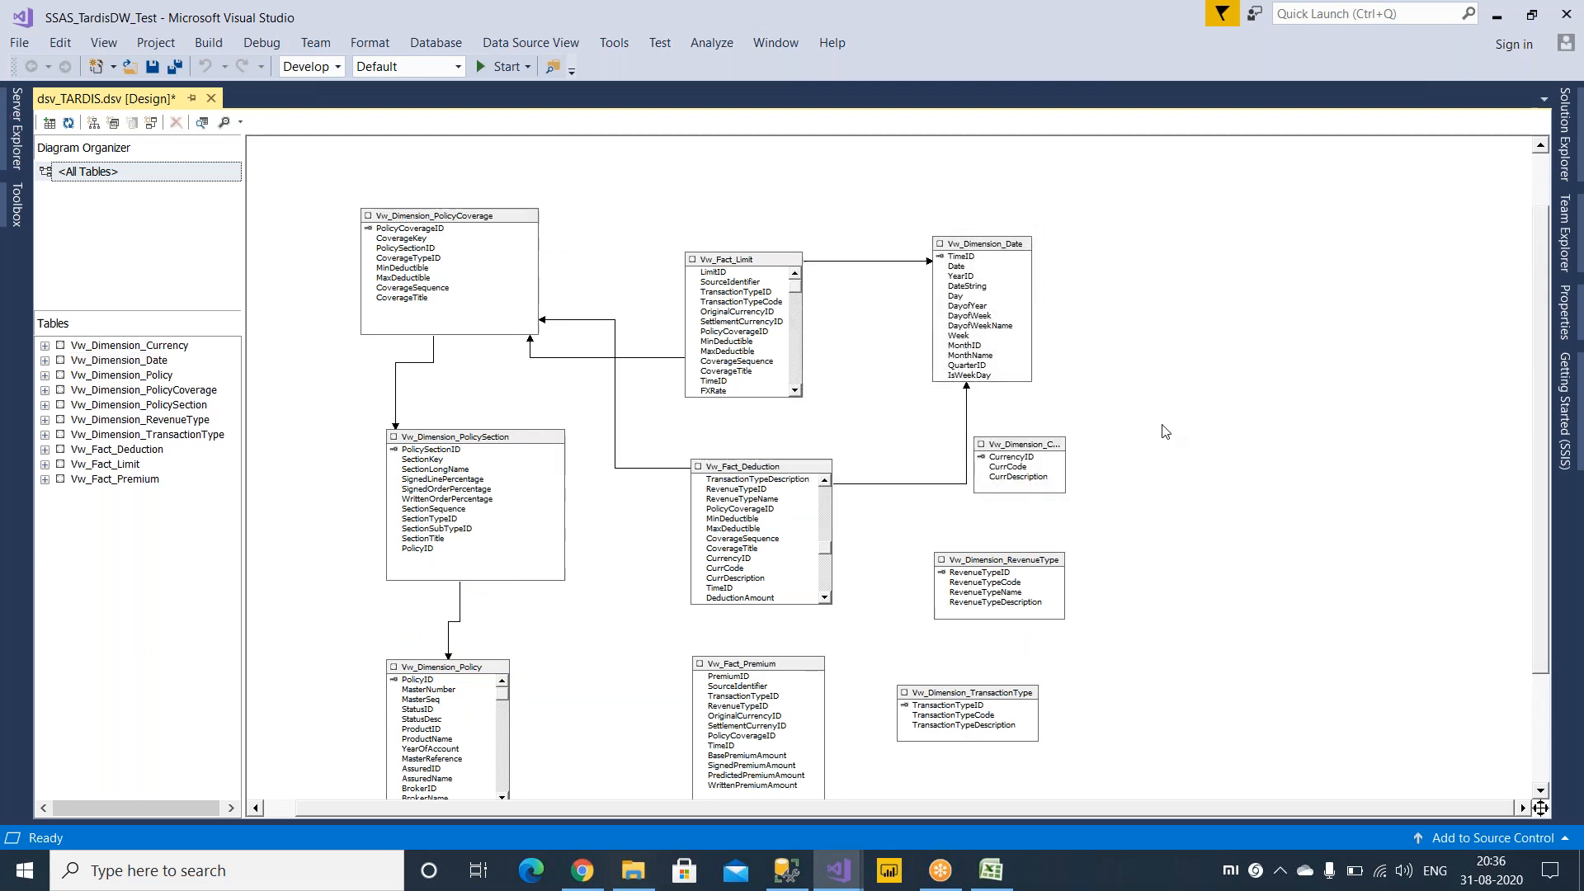
scroll(1164, 431, "down", 3)
scroll(1165, 434, "up", 3)
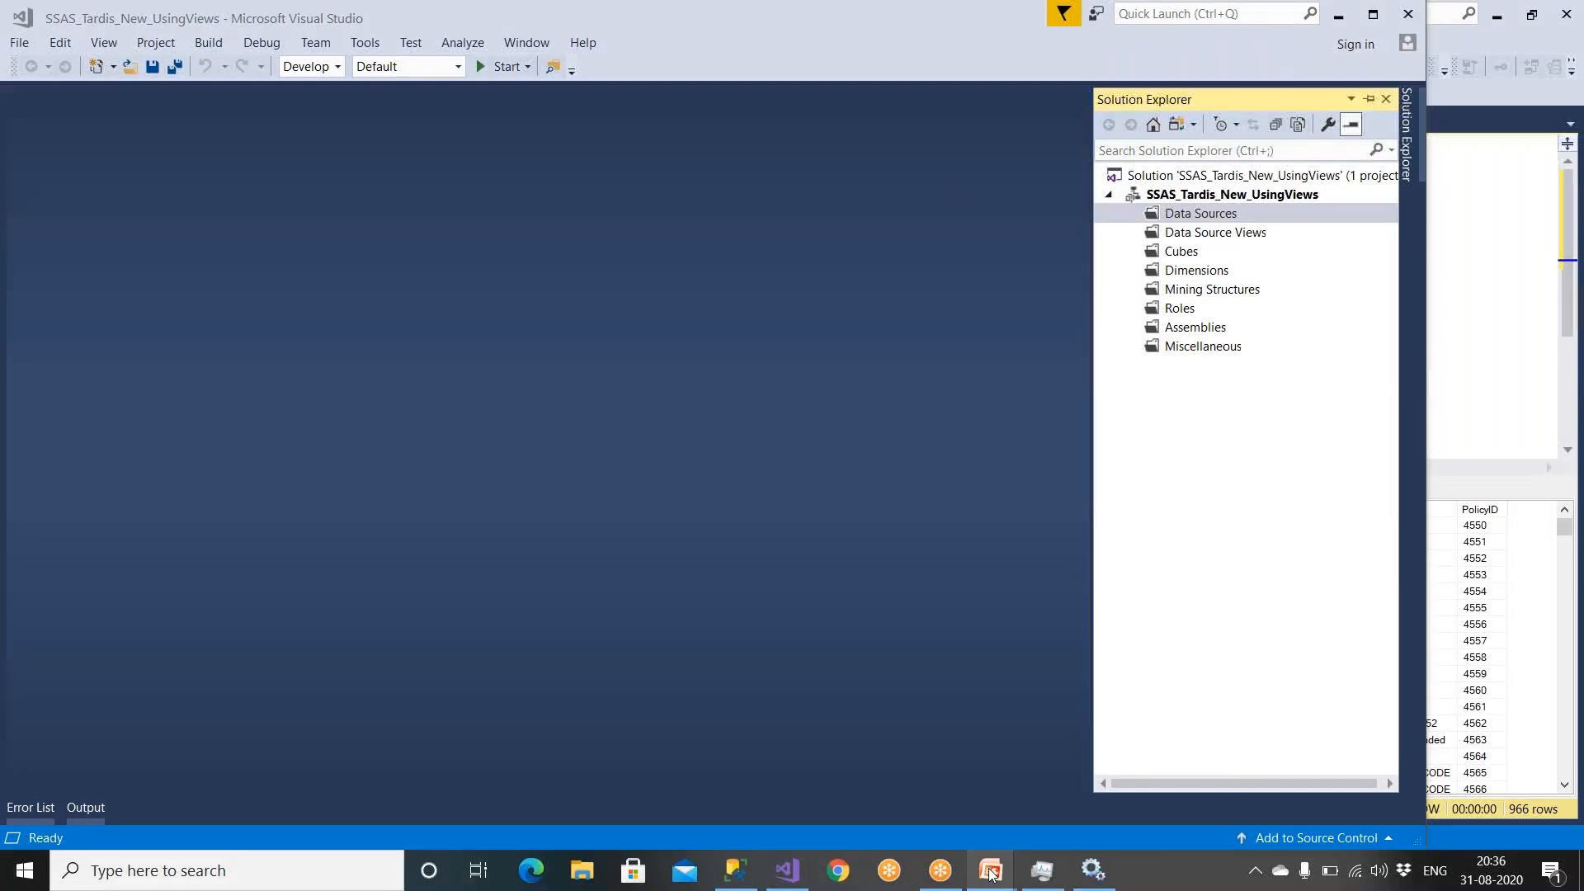
Switch to the PowerPoint slide show on the Create Cube - Steps slide.
mouse_move(990, 873)
left_click(1073, 783)
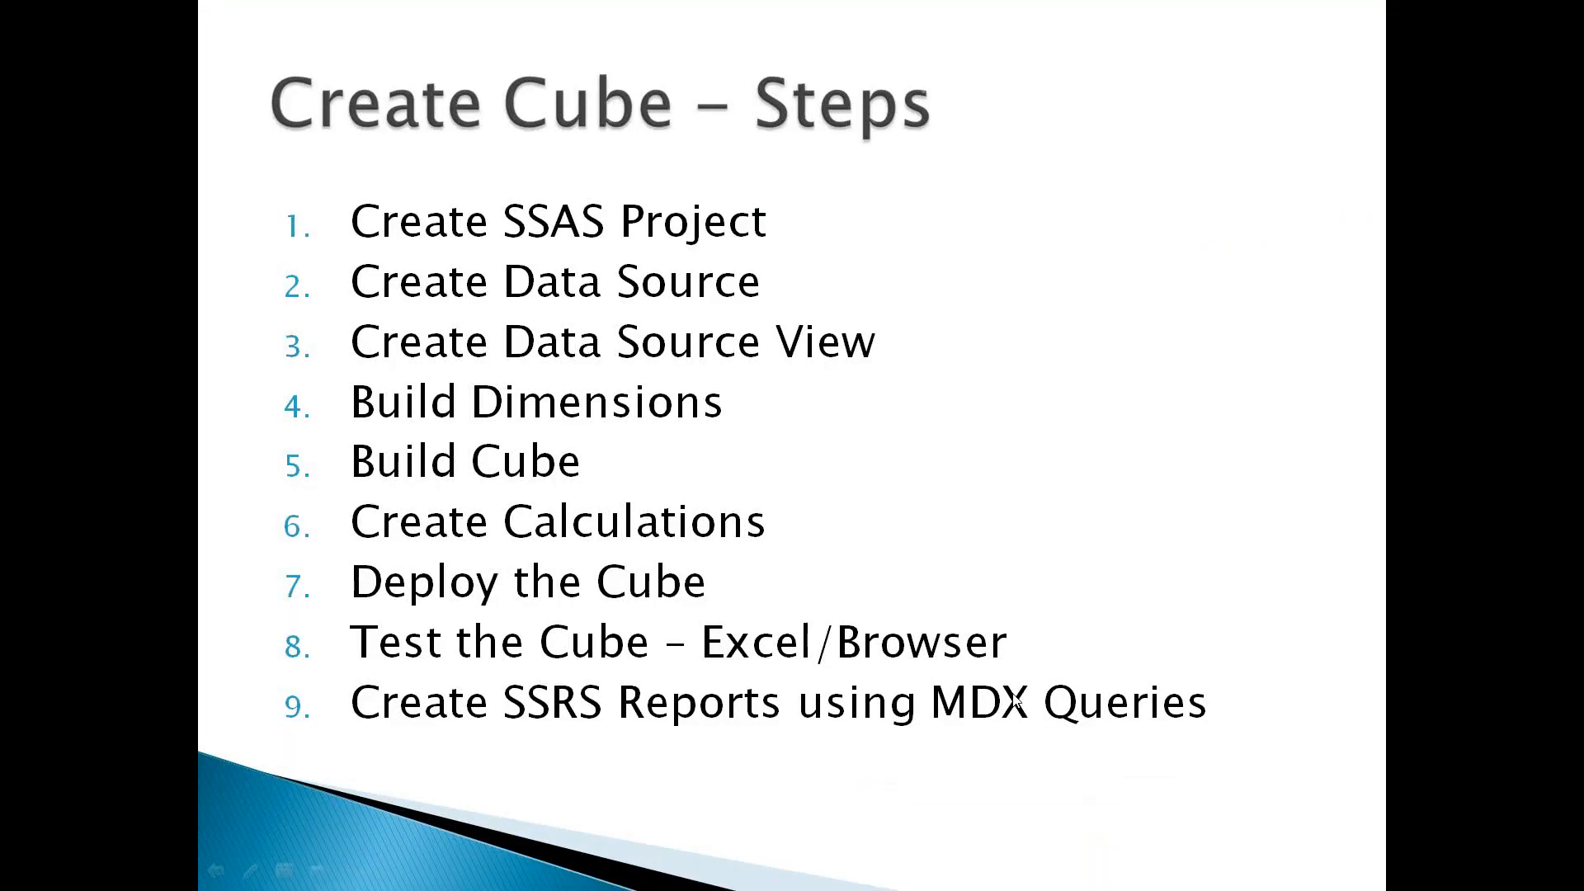